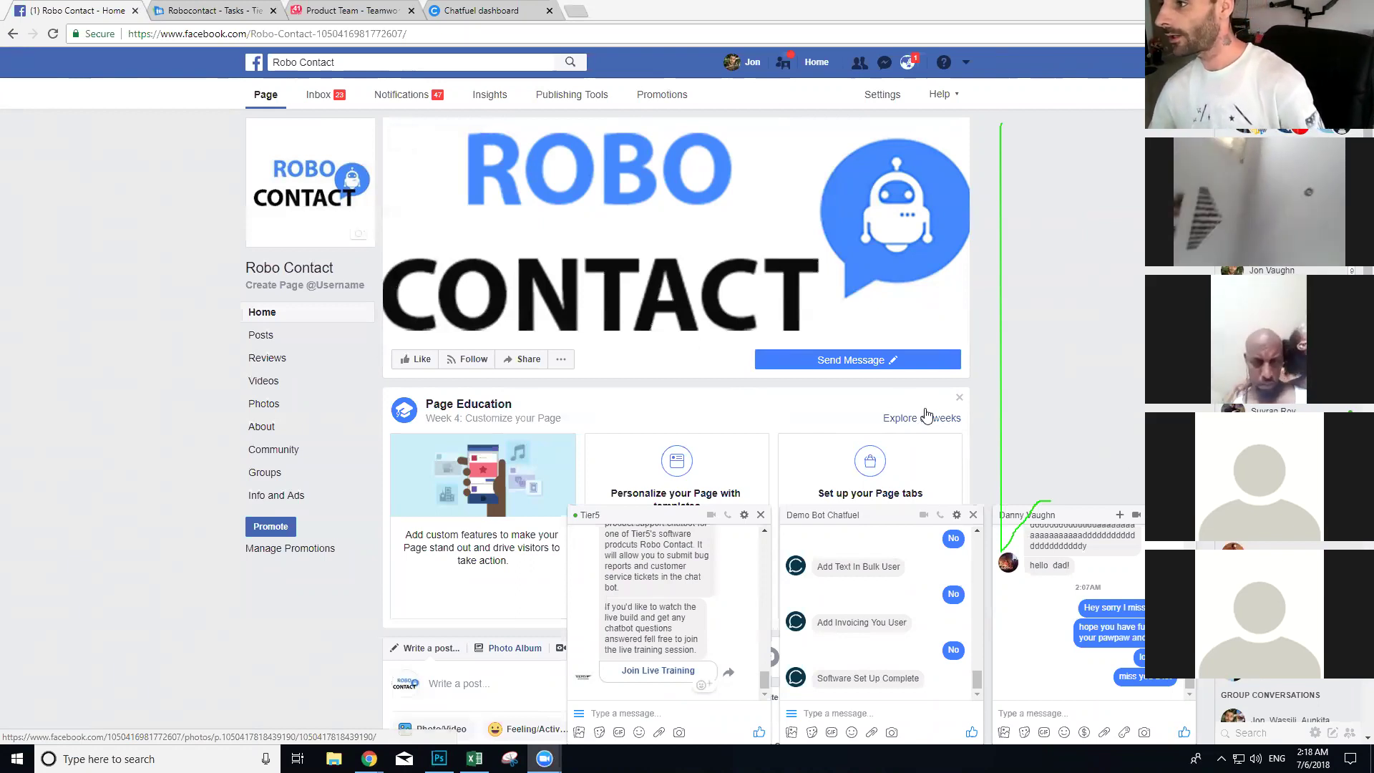
Step: Open app.robocontact.io in a new browser tab
click(852, 360)
click(577, 11)
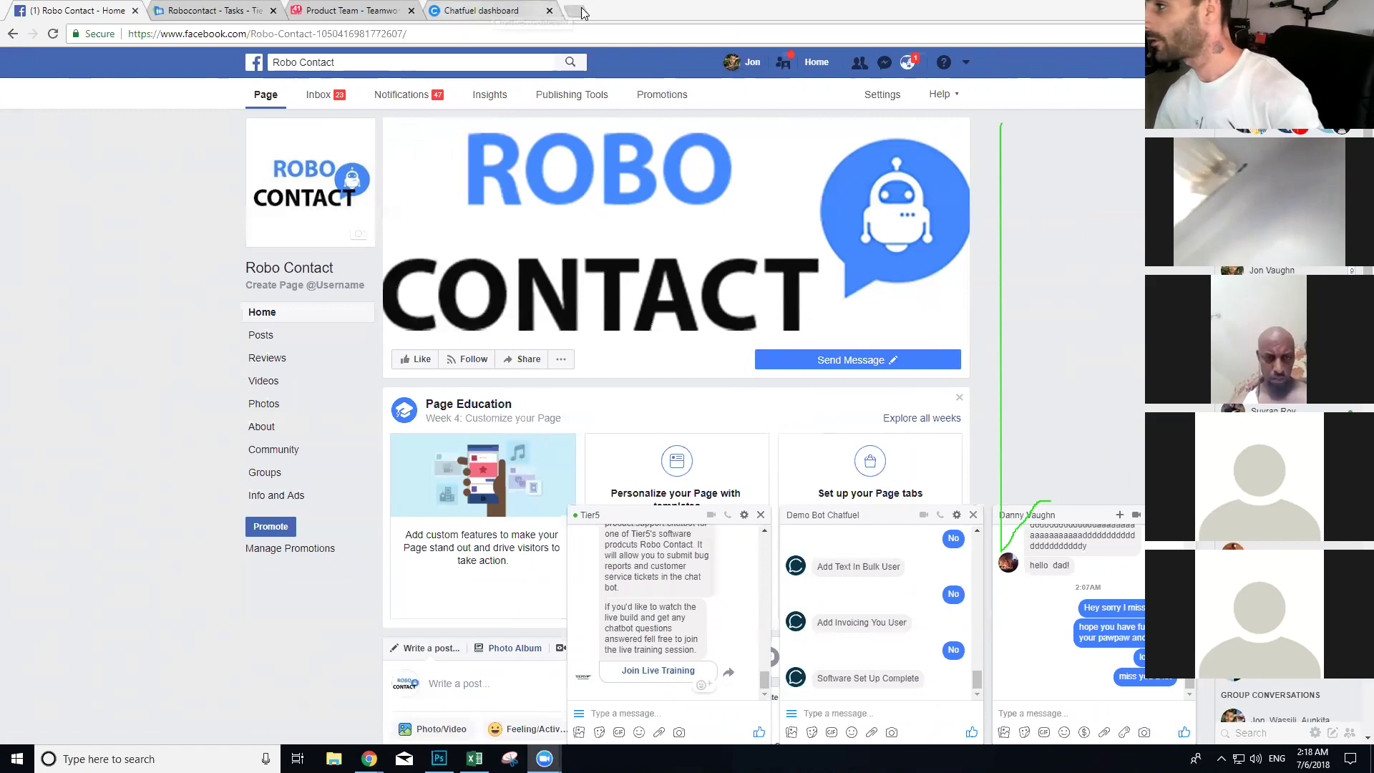
text(app.robocontact.io)
key(Return)
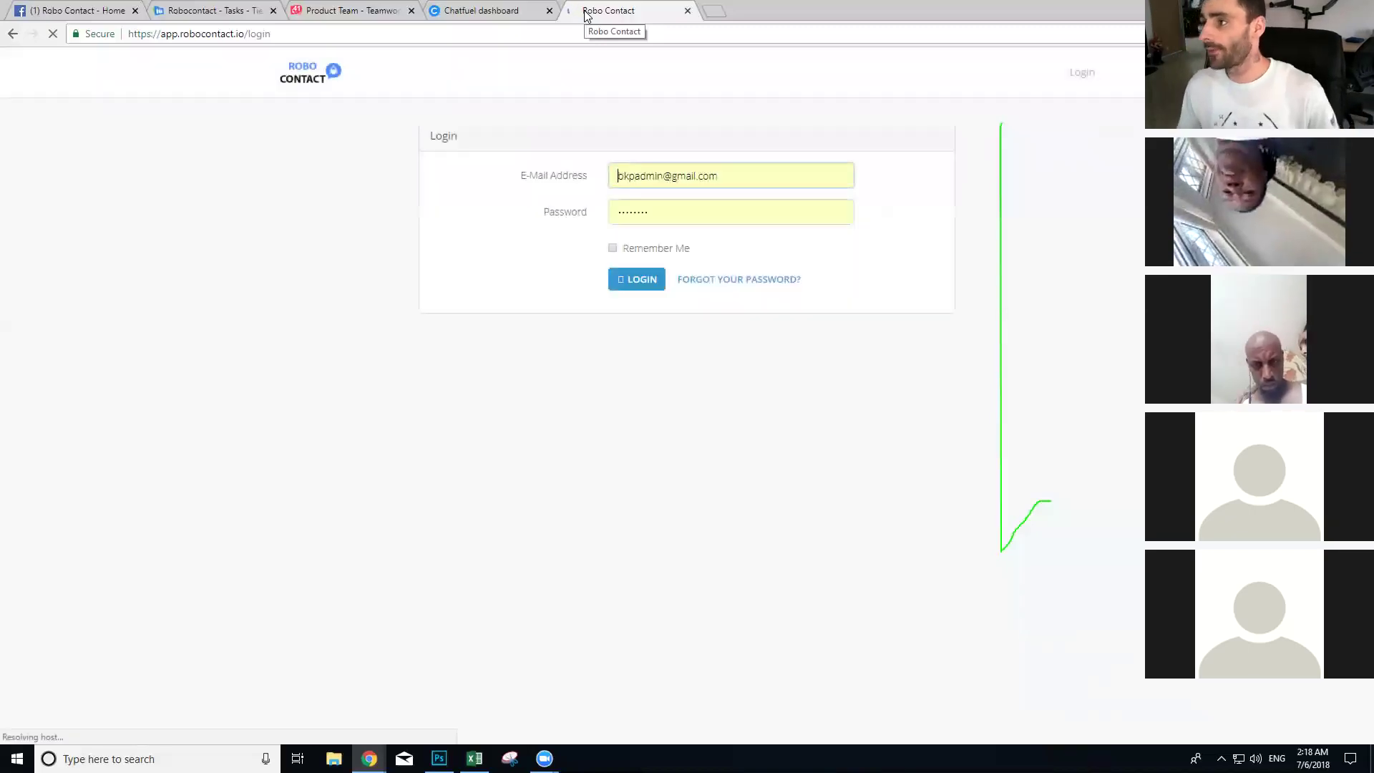
Step: Sign in as admin, log in as a listed user, and open that account's Campaigns page
click(641, 280)
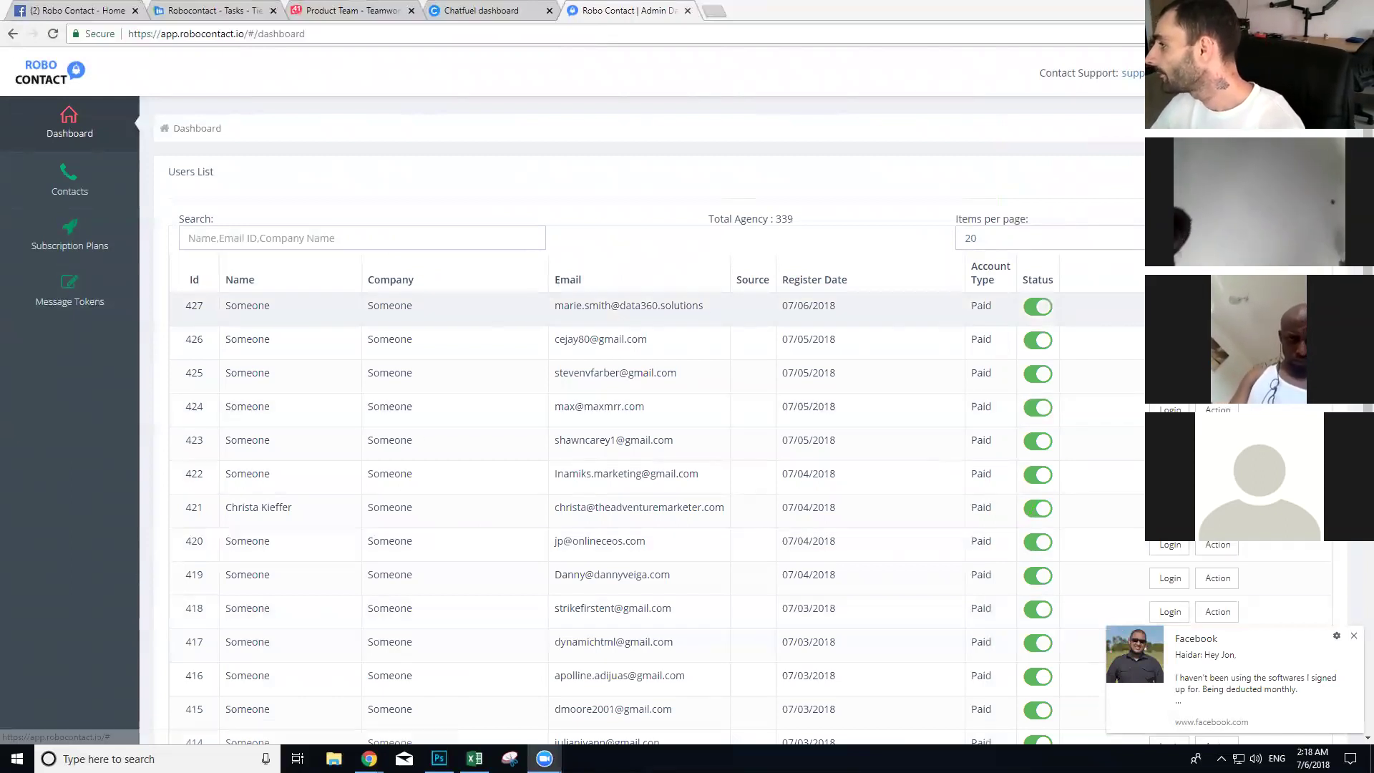
click(1171, 310)
click(774, 113)
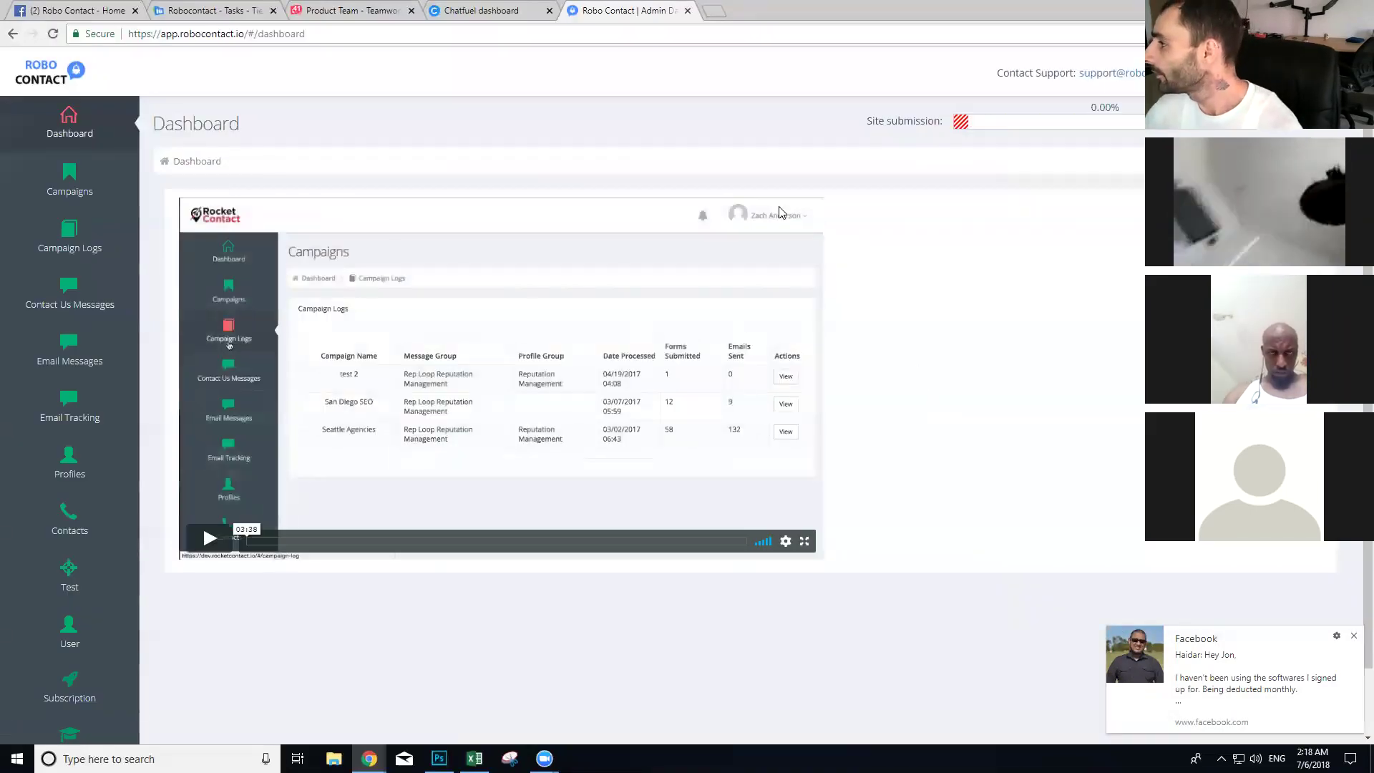
scroll(723, 328, down, 1)
scroll(723, 328, up, 1)
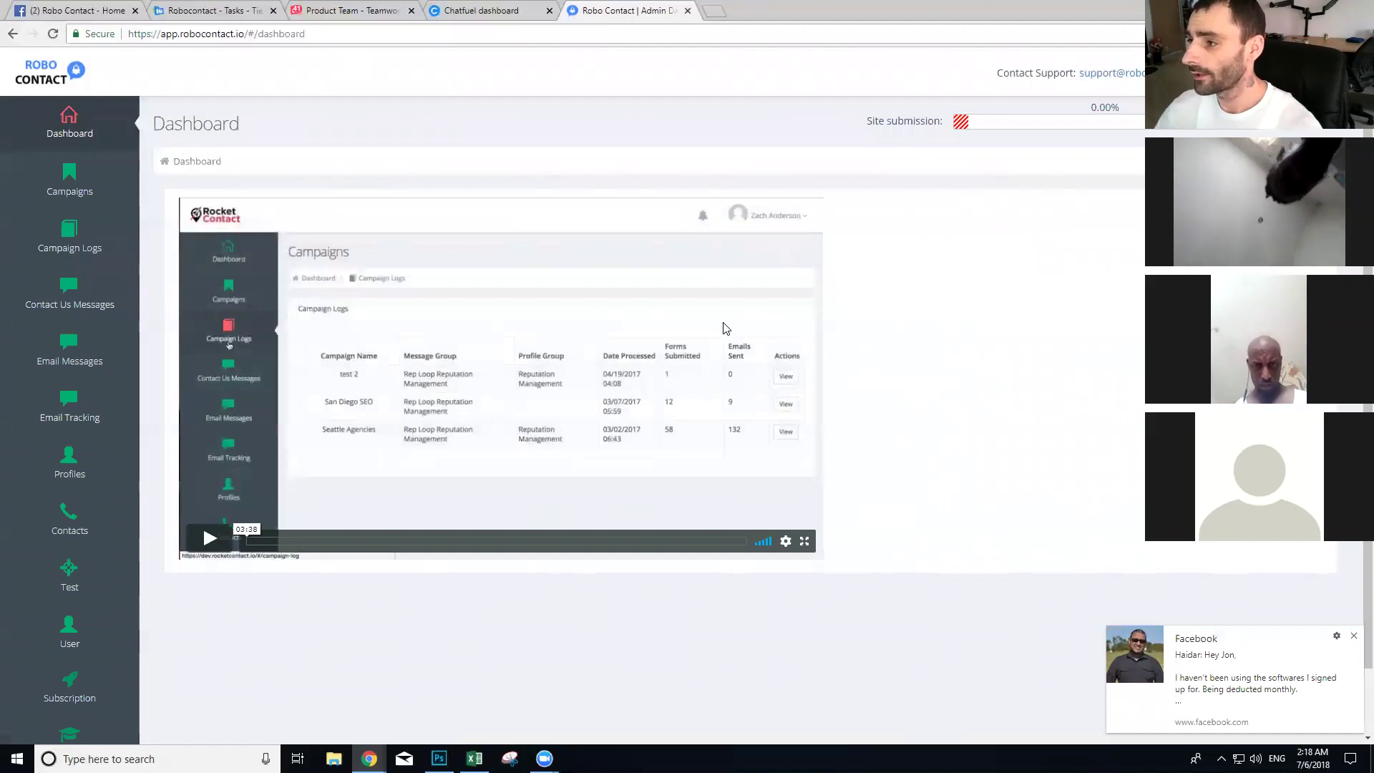
click(90, 194)
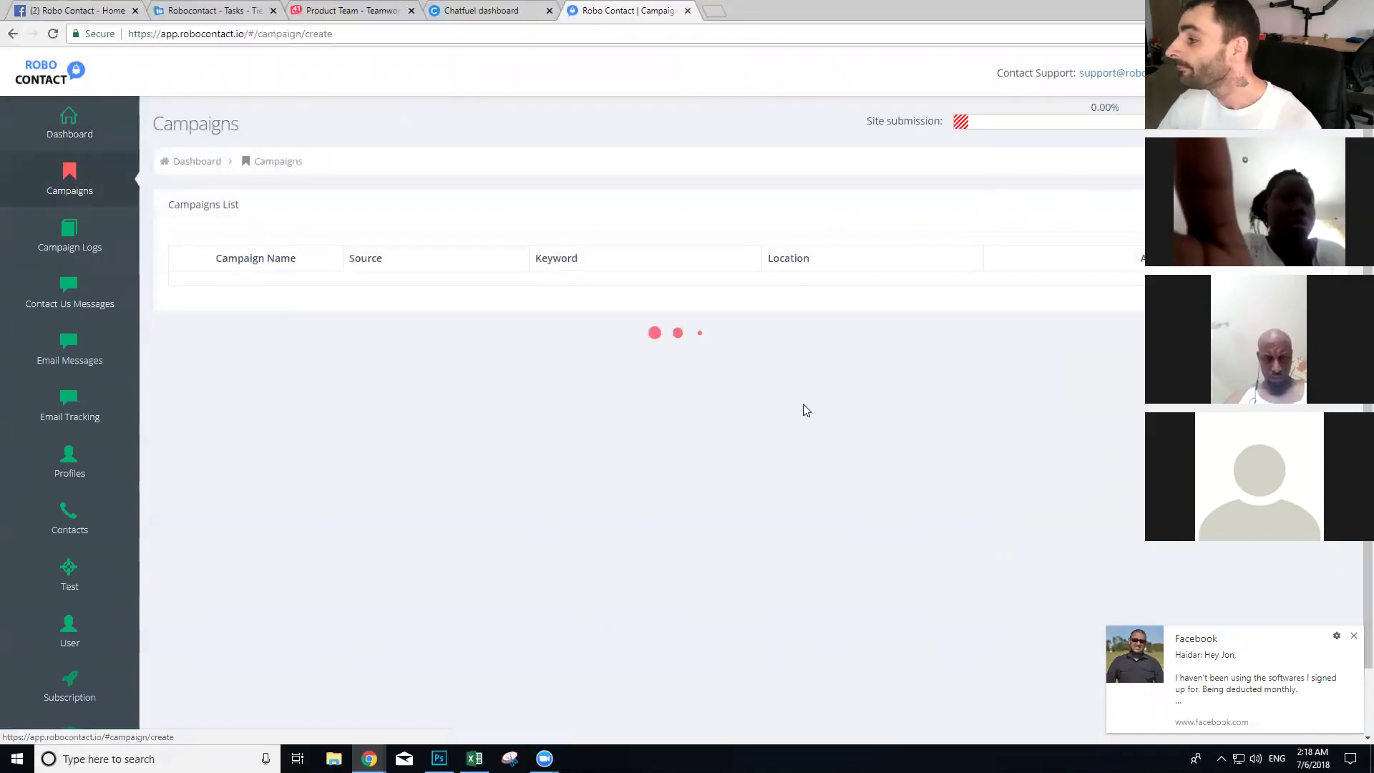
Step: Inspect the campaign form's Location and Keyword fields, then log out to the admin Dashboard
click(509, 339)
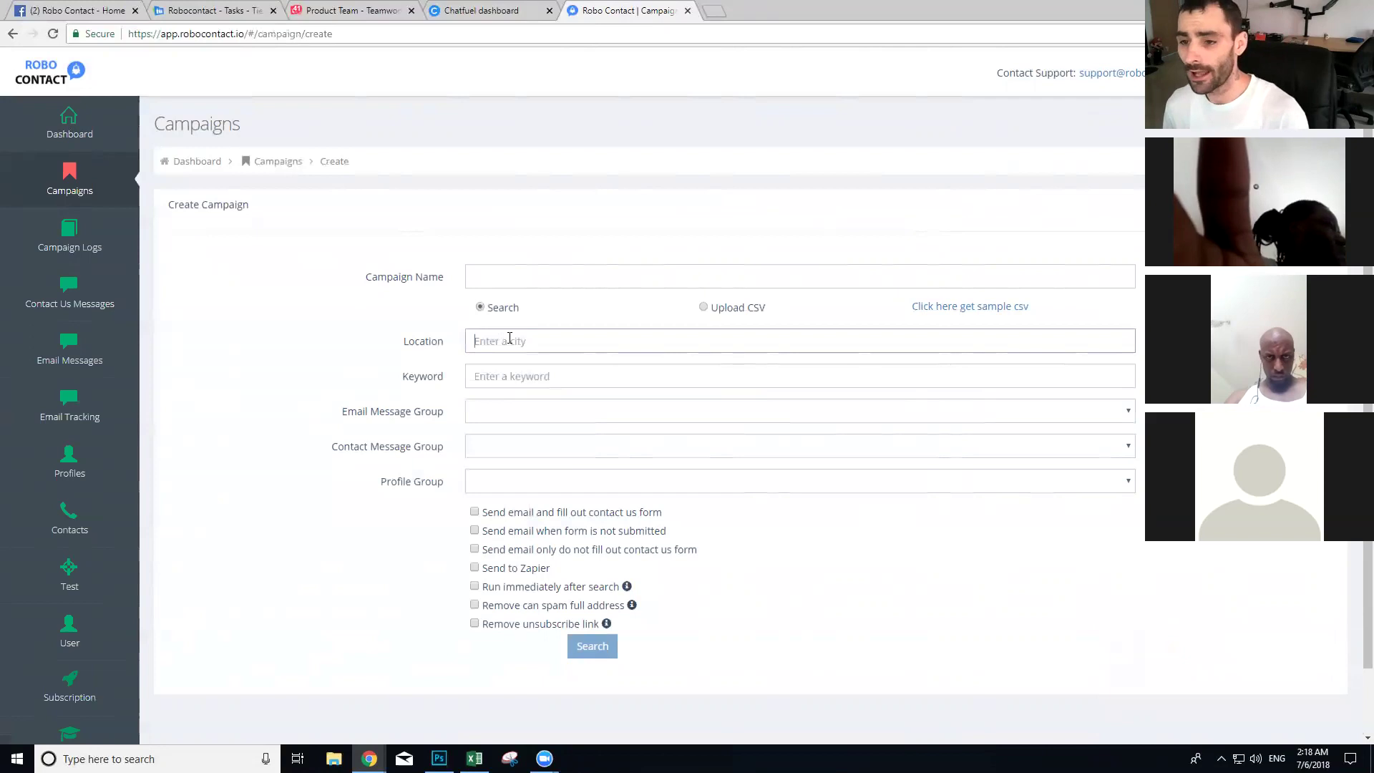
click(537, 378)
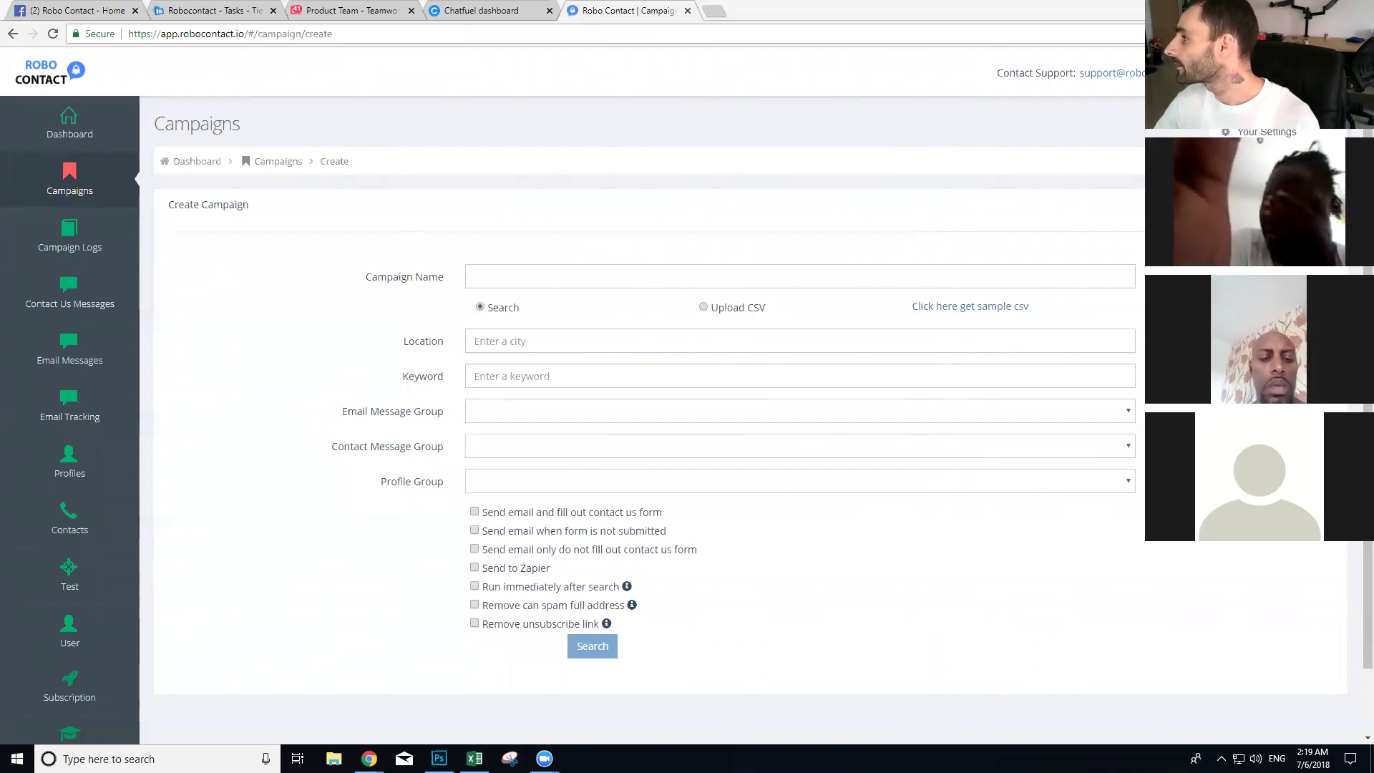
click(1253, 155)
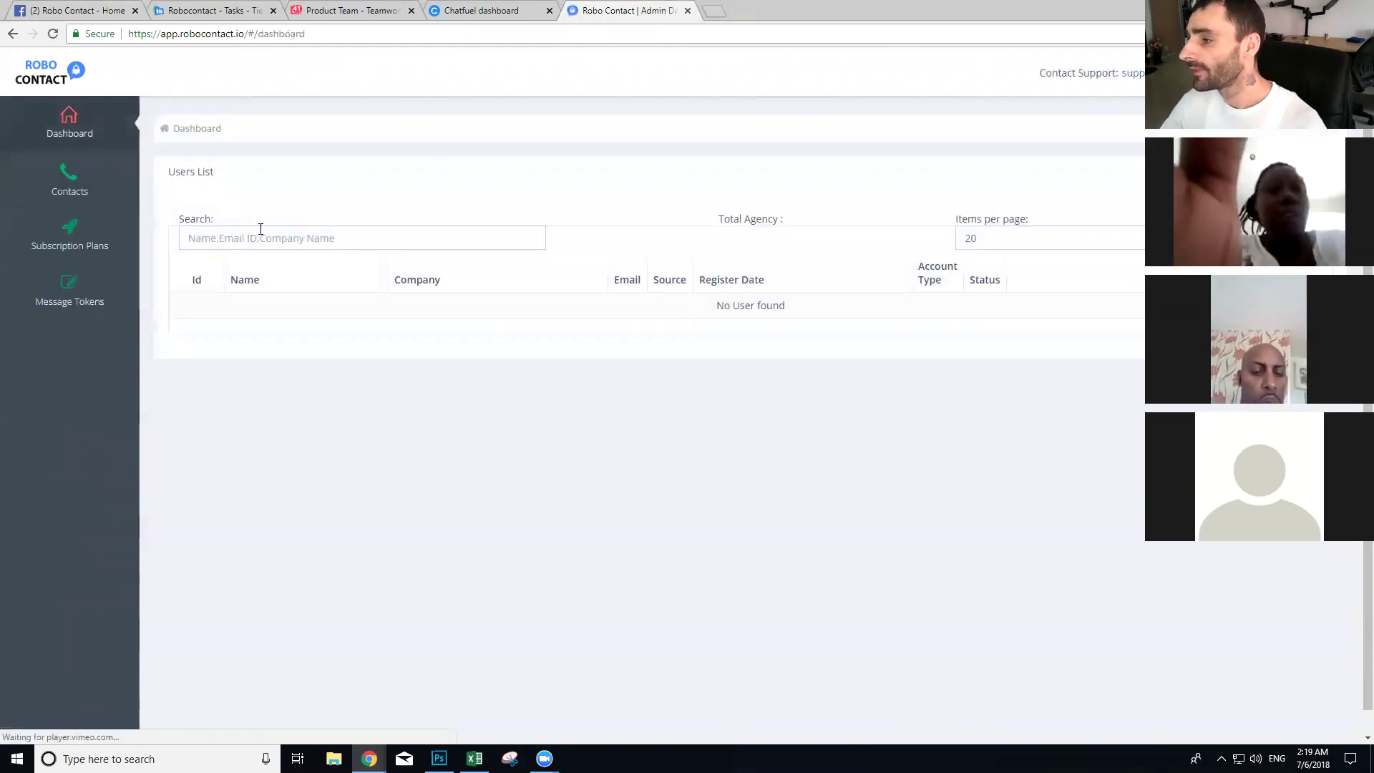
Step: Search users for 'jon', log in as the first match, and find its Campaigns list empty
click(252, 240)
text(jo)
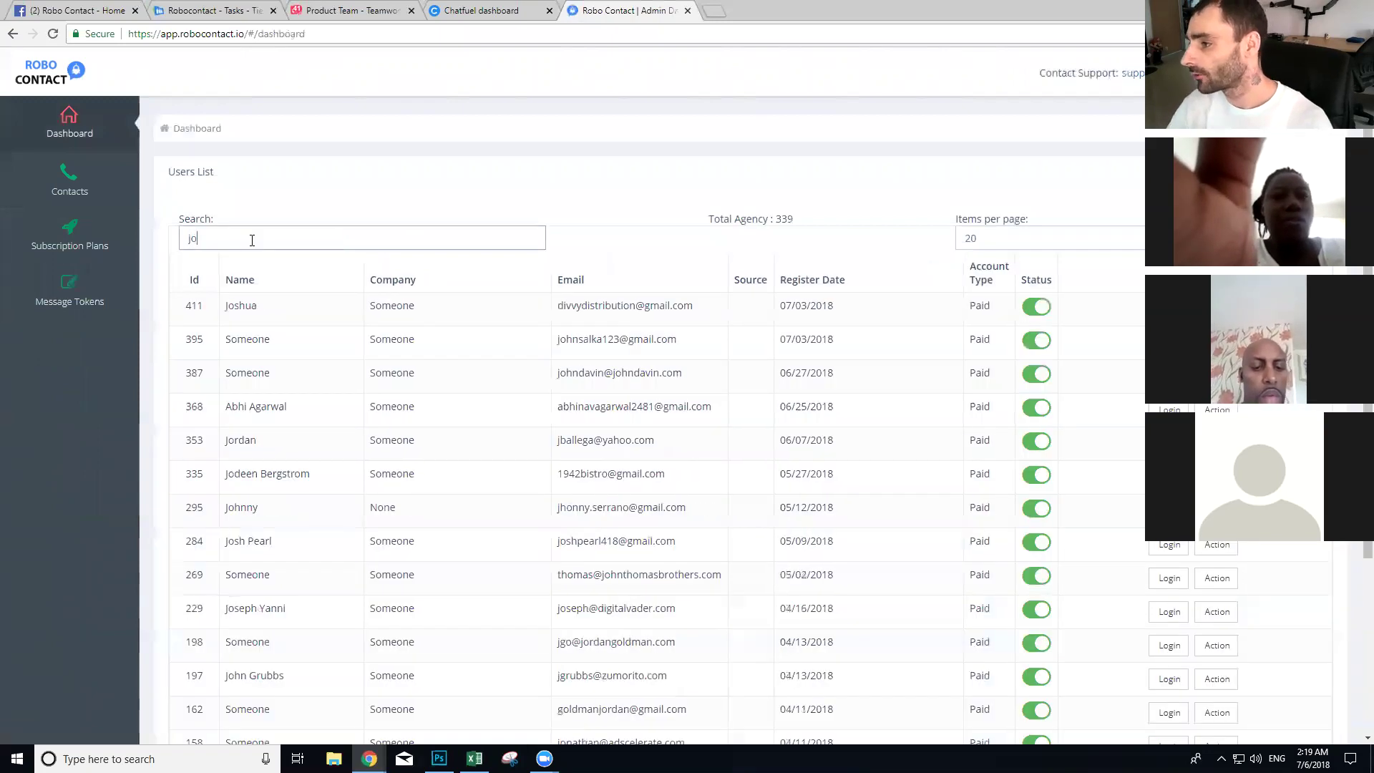
text(n)
click(1161, 343)
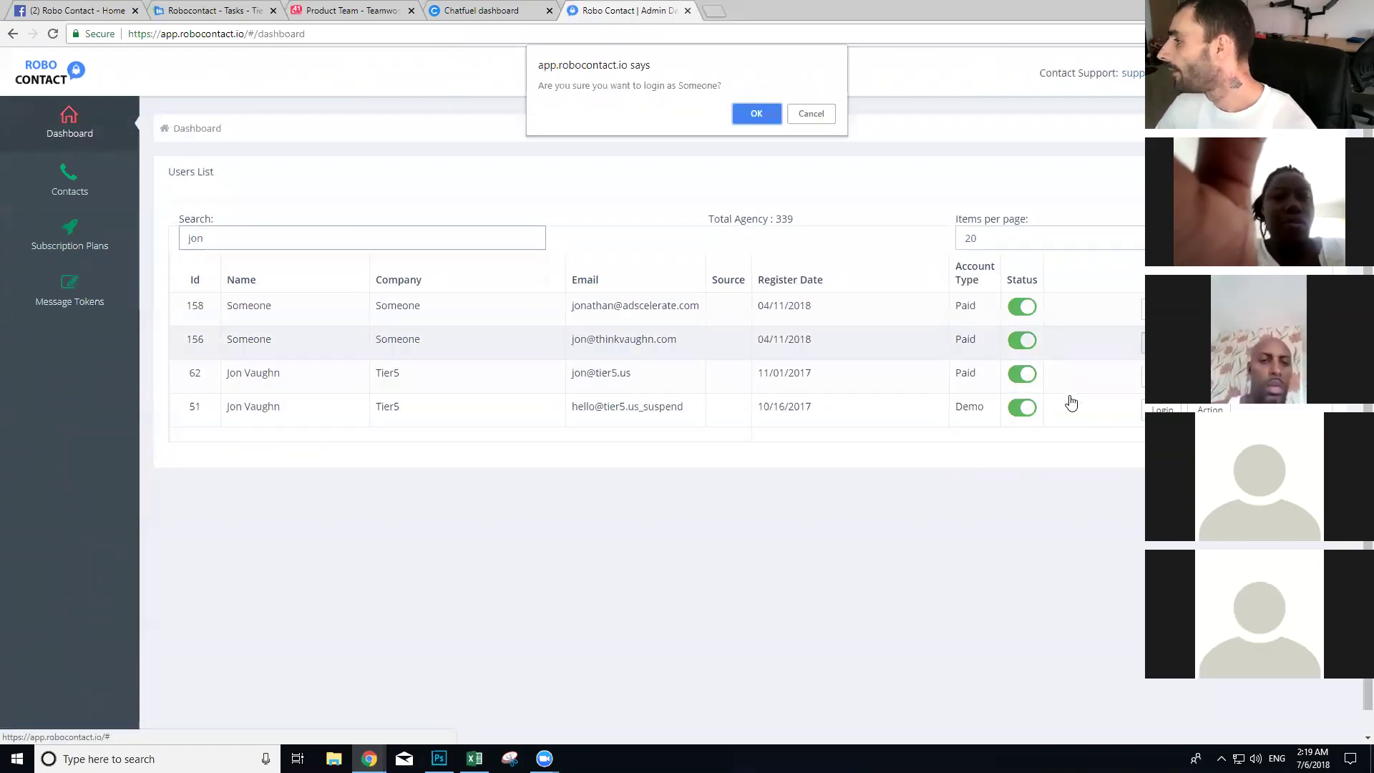
click(757, 113)
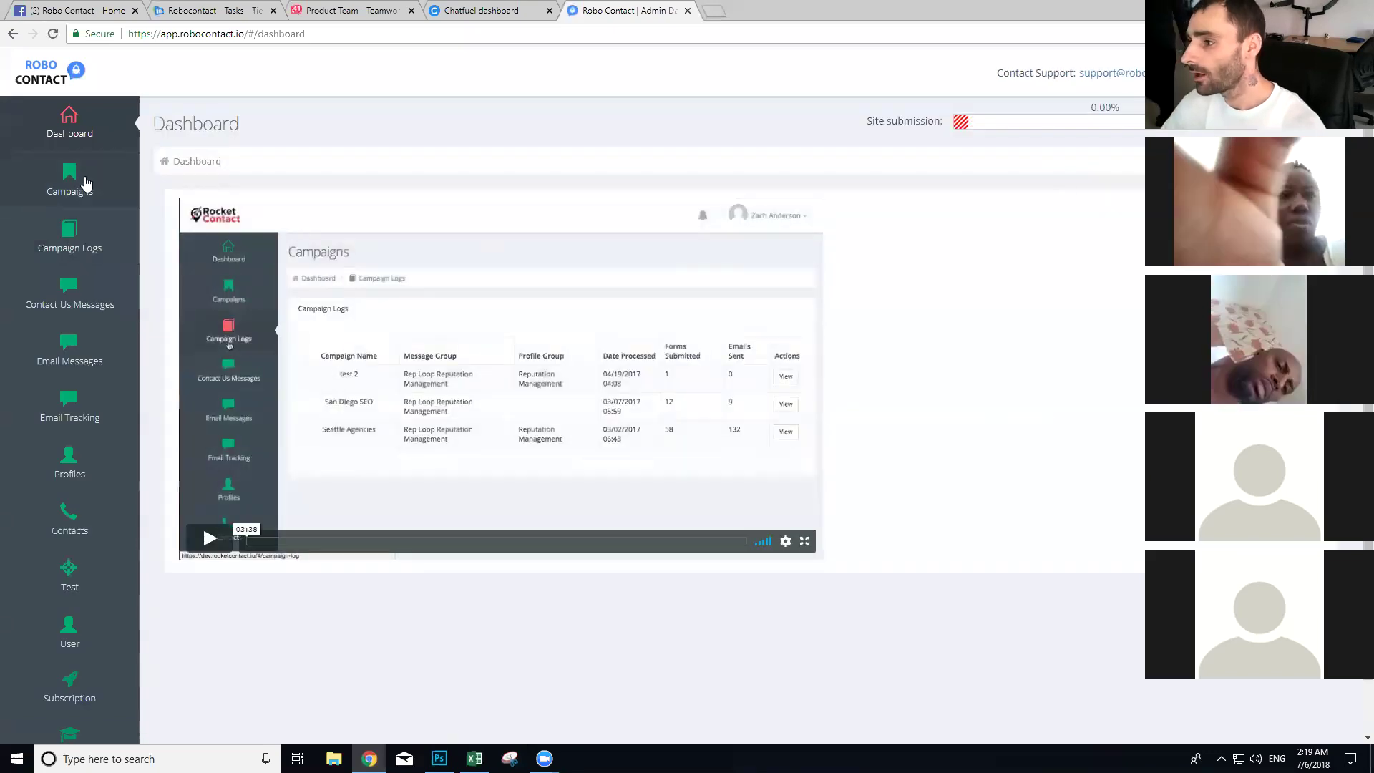
click(70, 185)
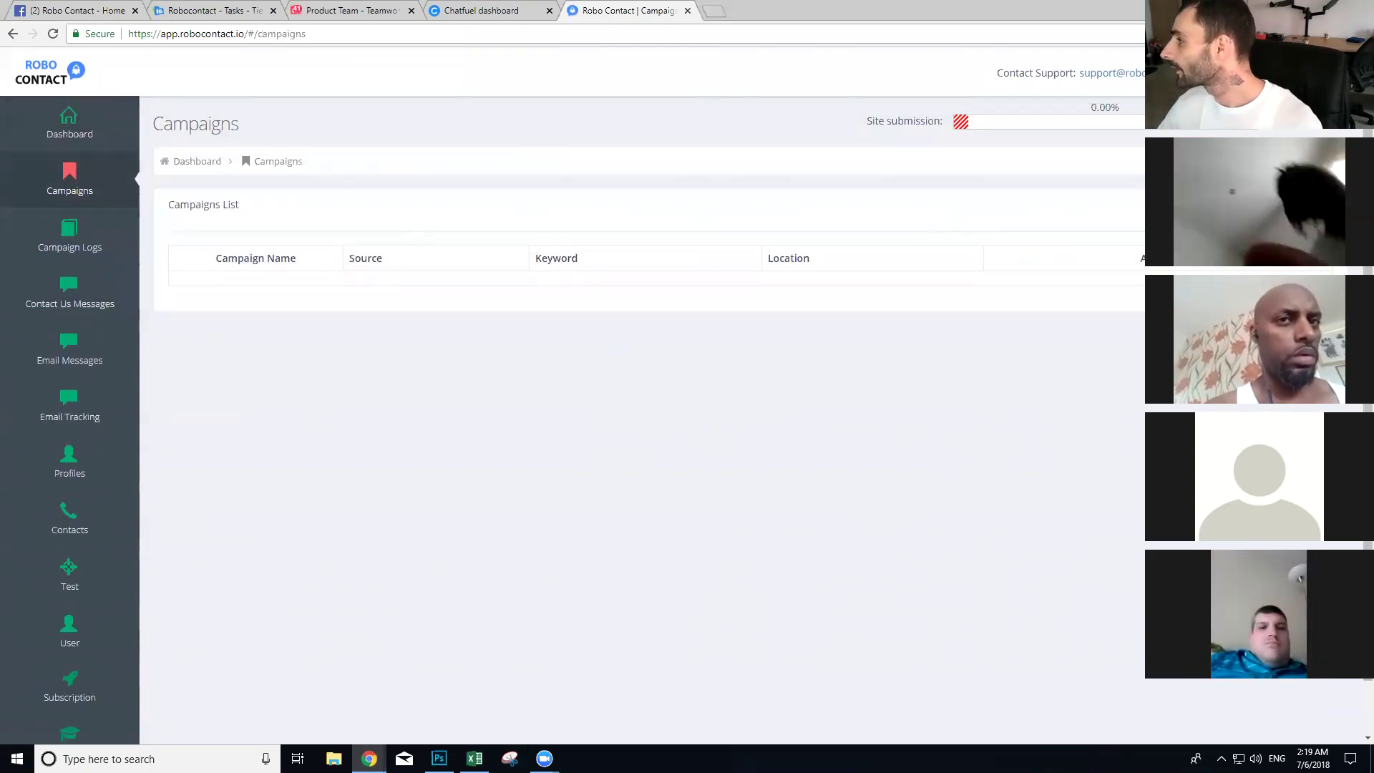
click(271, 166)
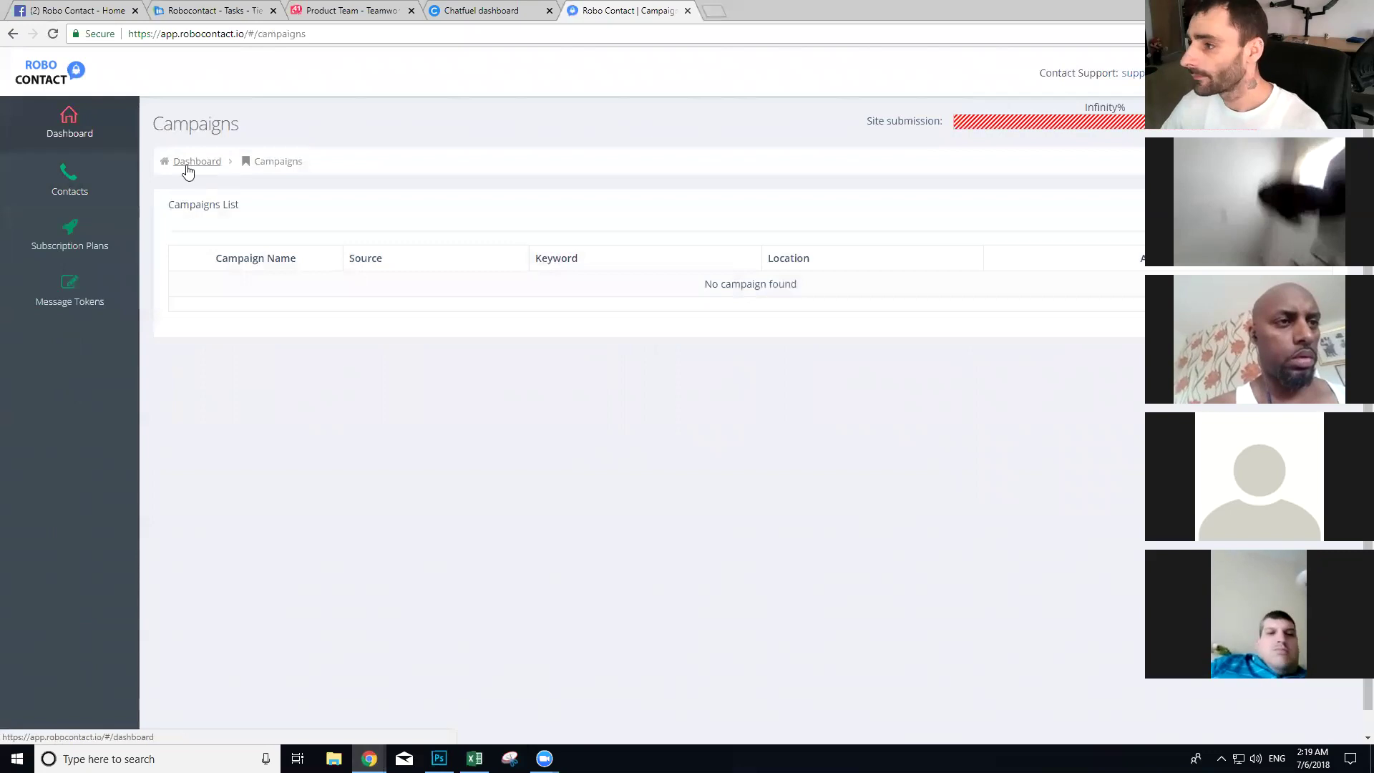
click(106, 156)
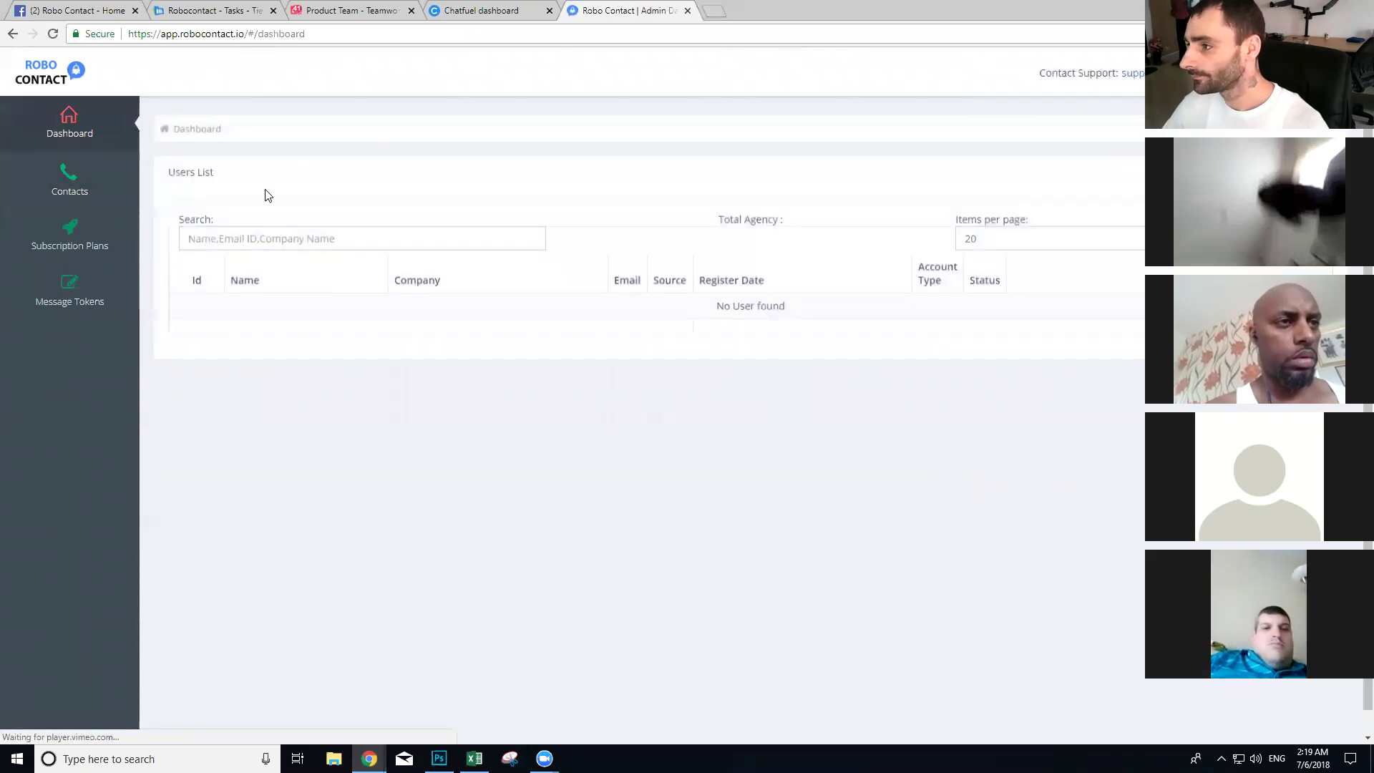
Step: Search 'jon' again and log in as the Tier5 user account
click(243, 245)
text(jon)
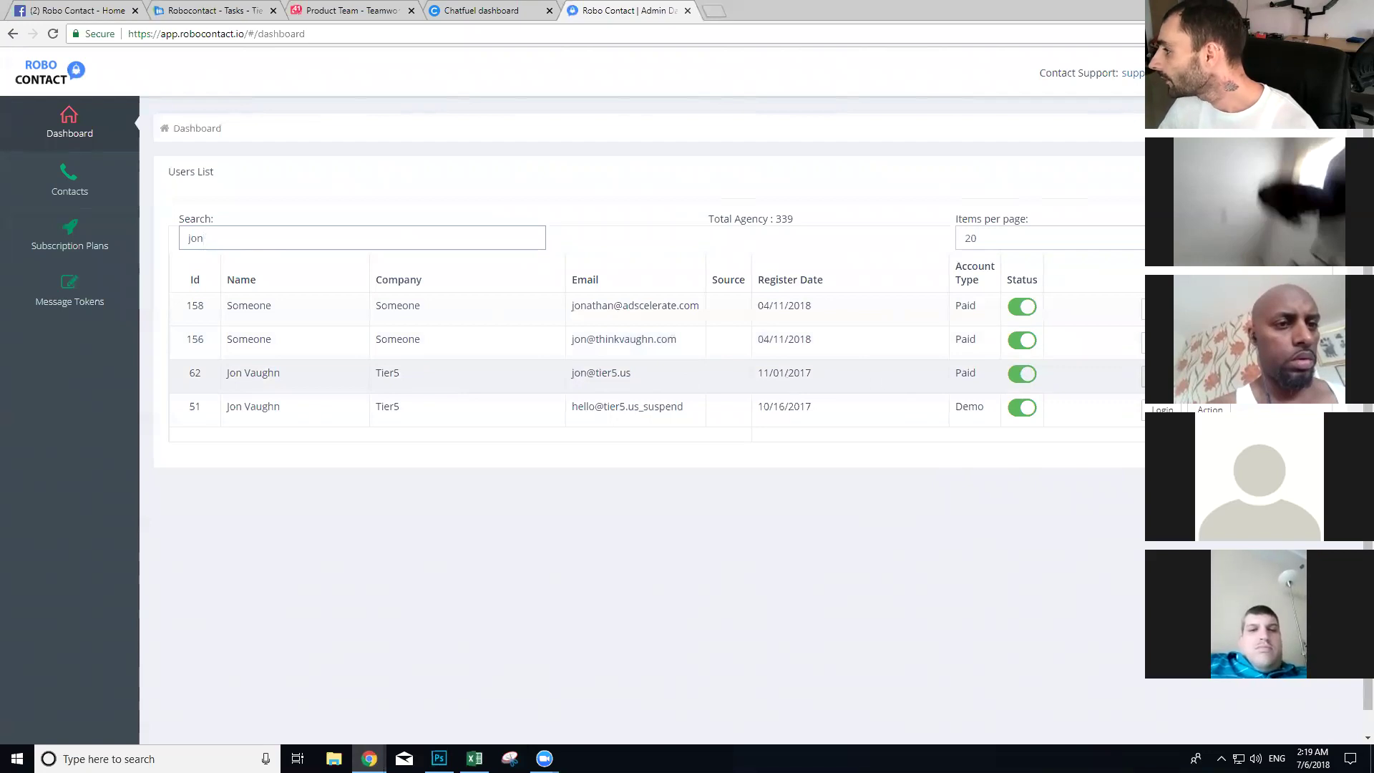
click(1163, 373)
click(768, 115)
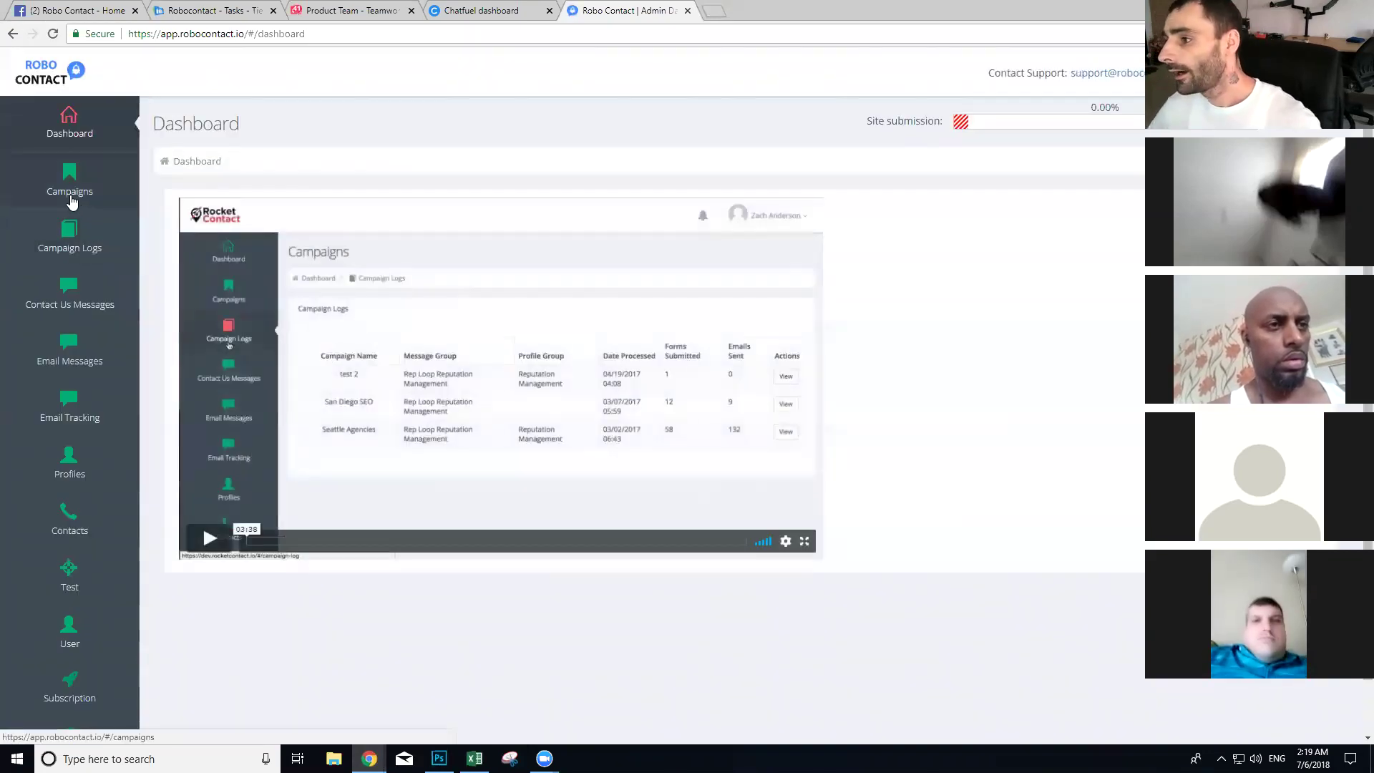
Step: Open the results of the pet shop campaign in New York, NY, USA
click(69, 185)
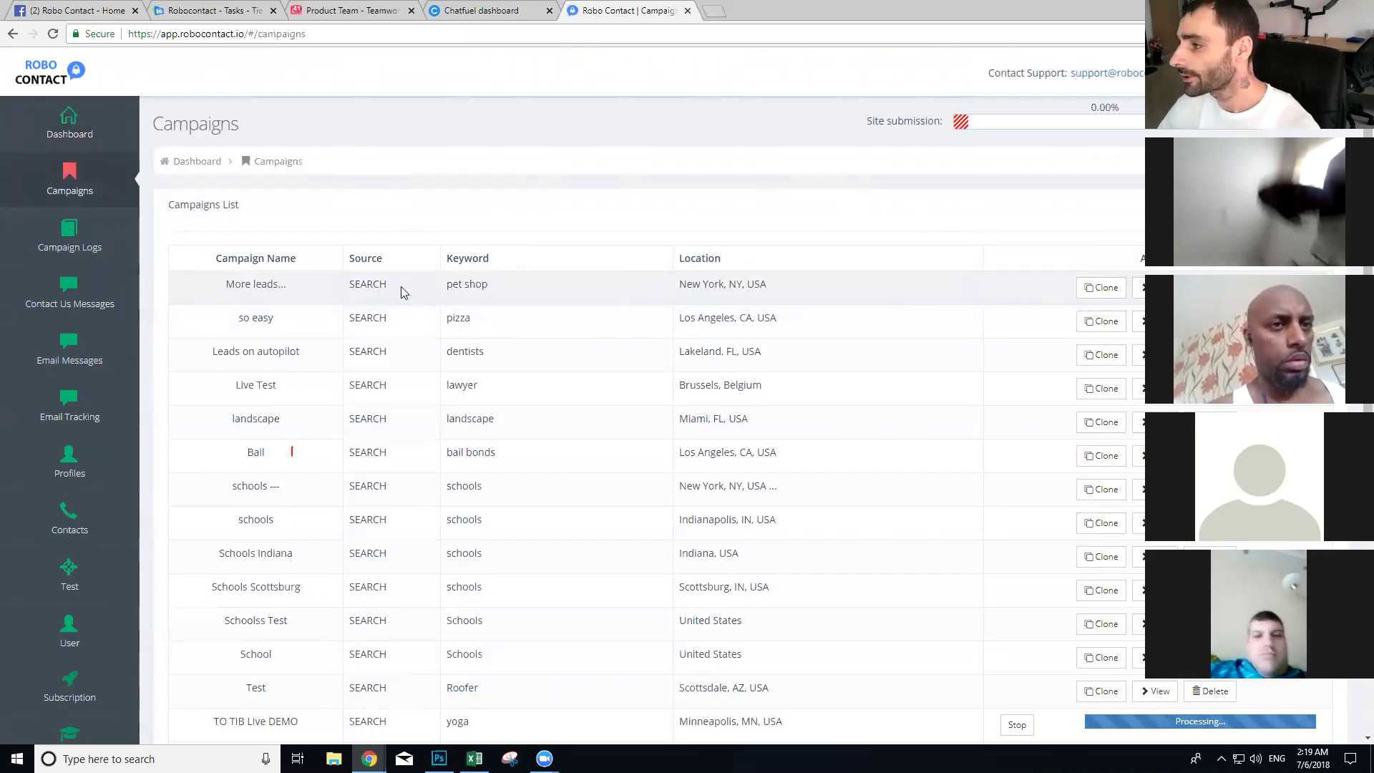
drag(805, 293, 676, 290)
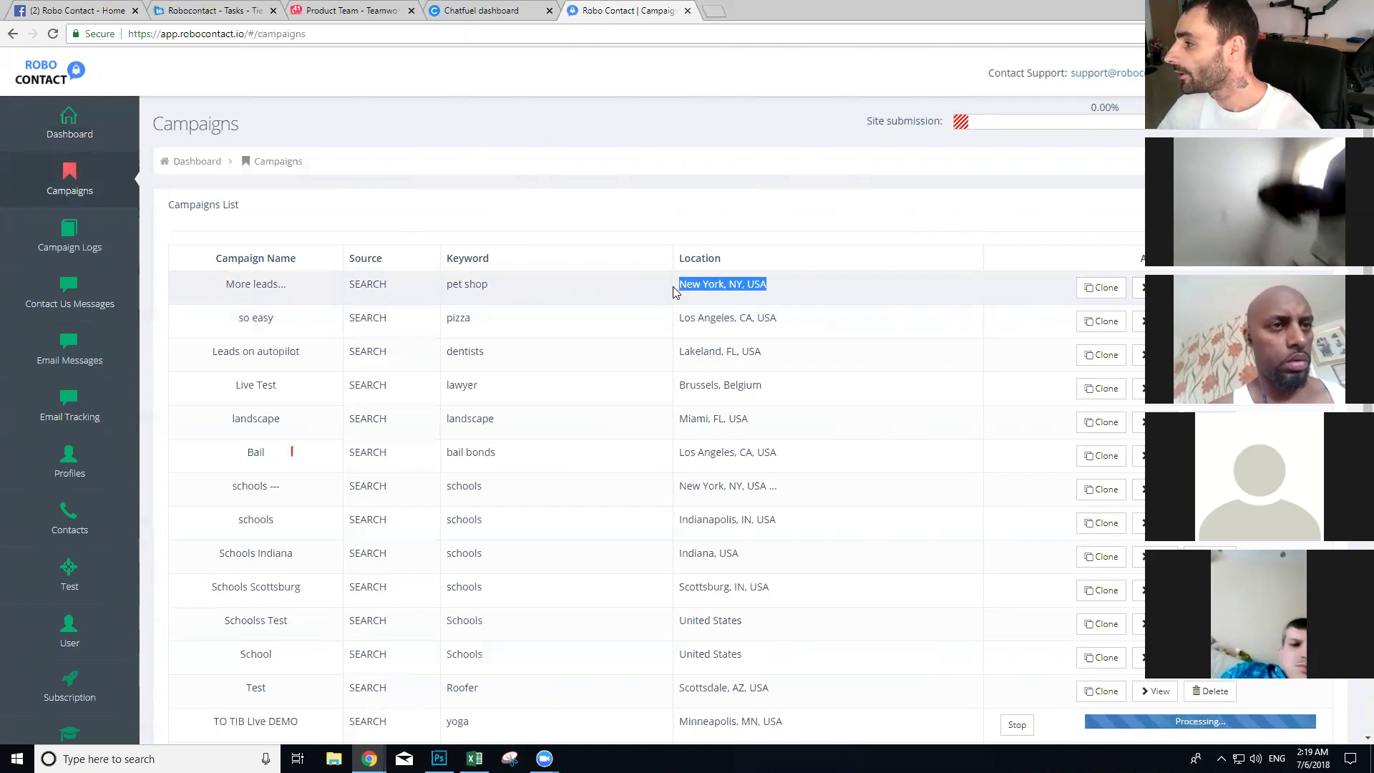
triple_click(473, 286)
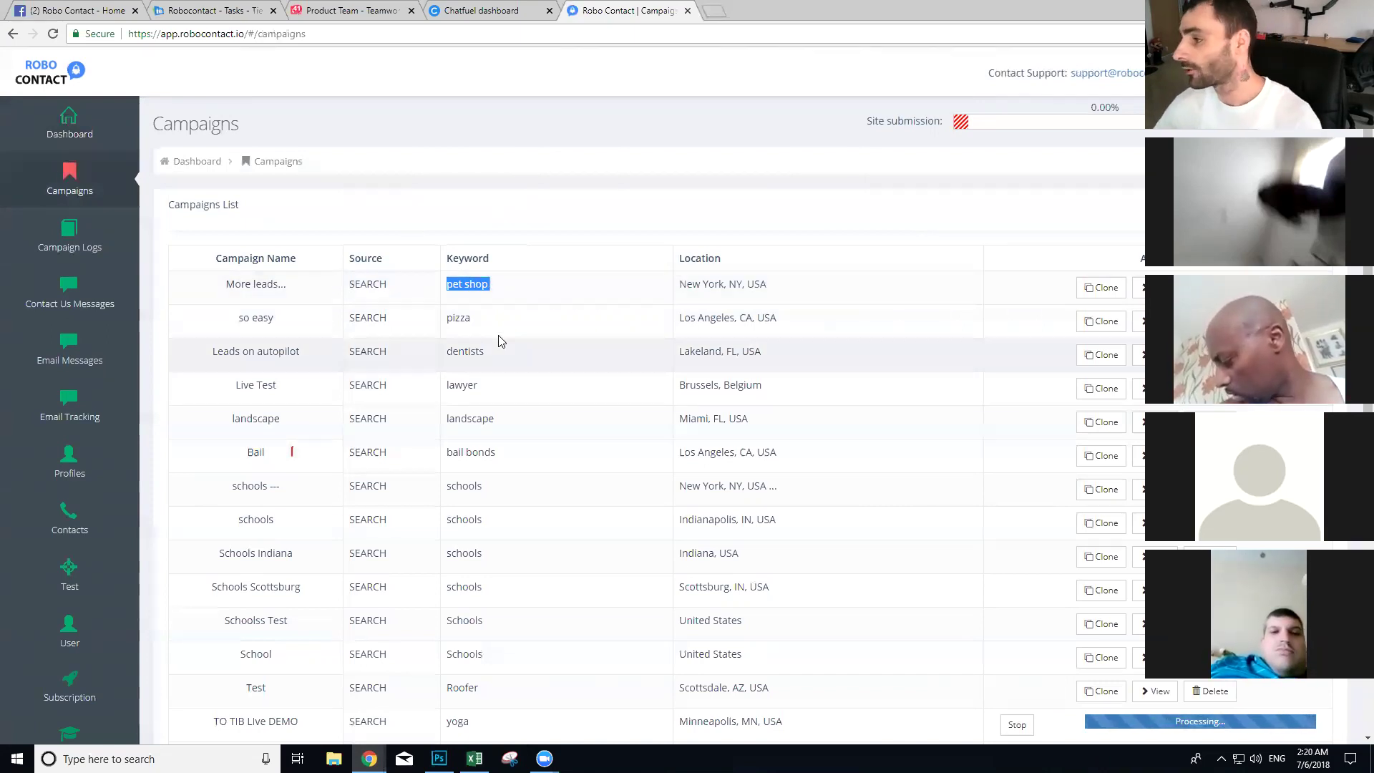
click(1139, 288)
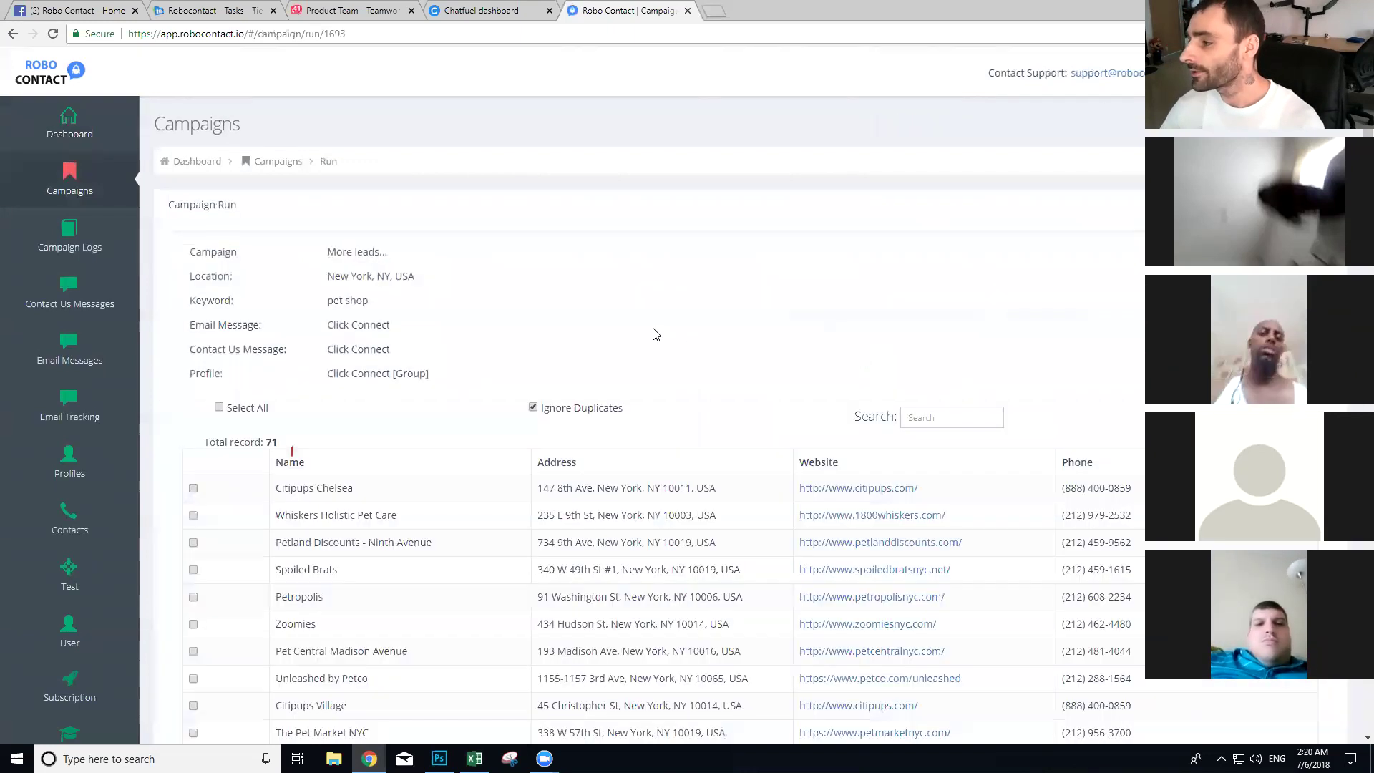
Step: Select all 71 businesses in the results and scroll through the table
drag(277, 439, 214, 446)
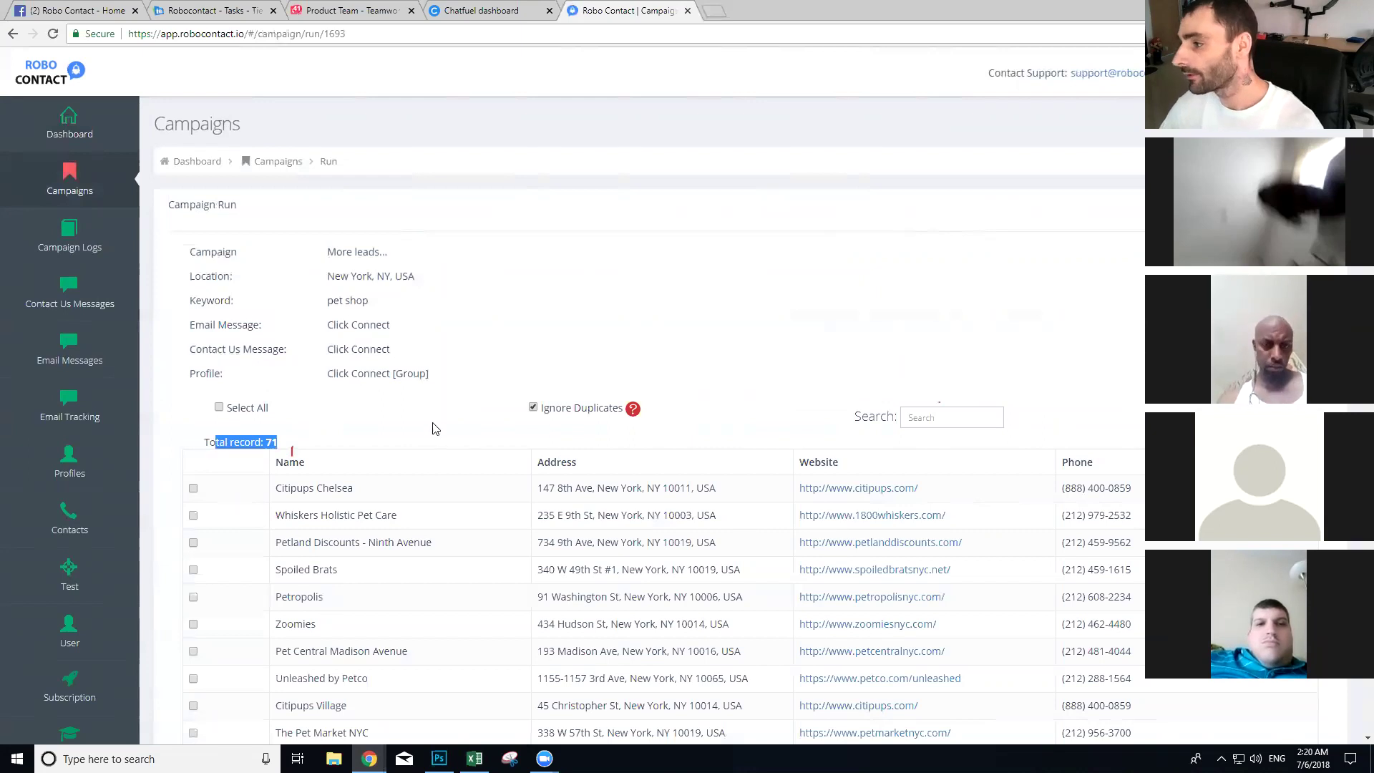
scroll(448, 415, down, 1)
drag(427, 208, 305, 210)
scroll(533, 301, down, 3)
scroll(316, 301, up, 3)
click(219, 335)
scroll(494, 354, down, 10)
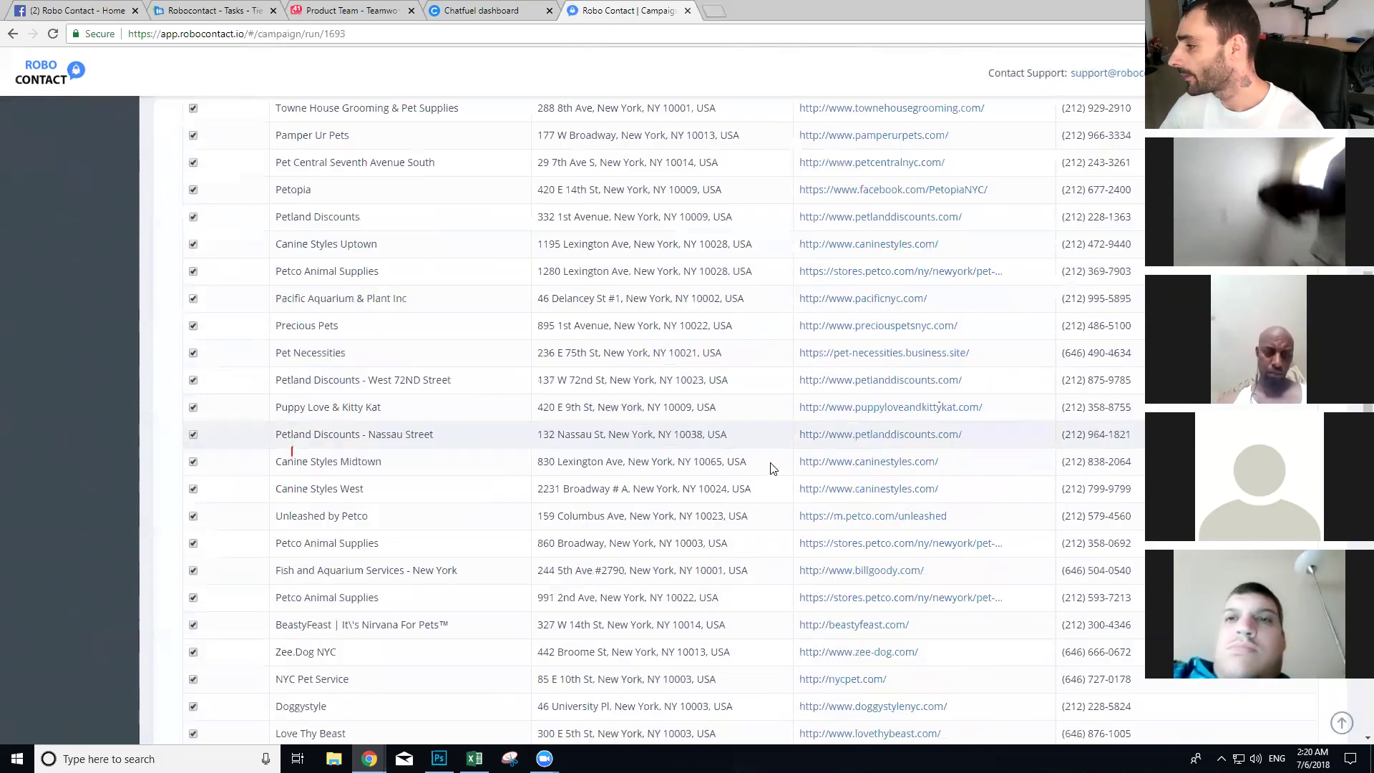
scroll(773, 476, down, 10)
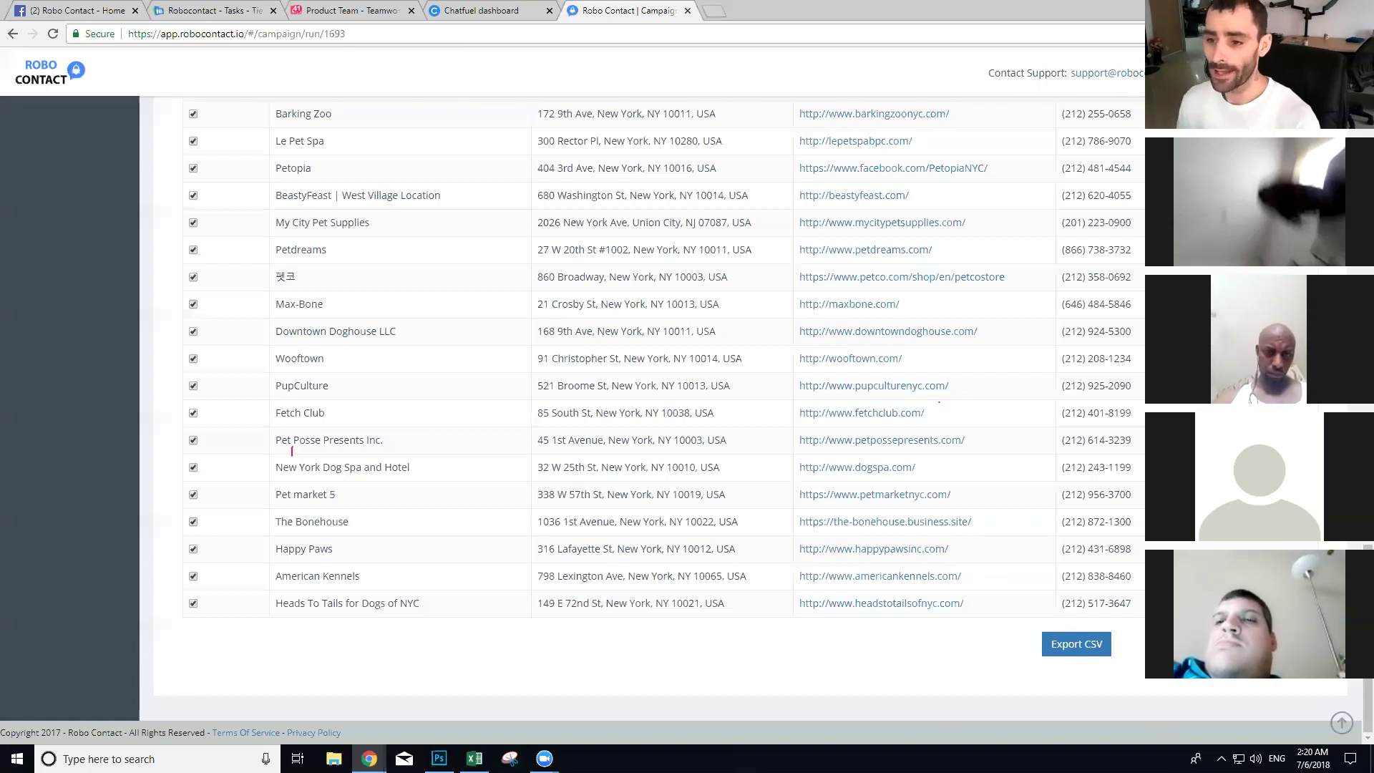
scroll(793, 454, up, 20)
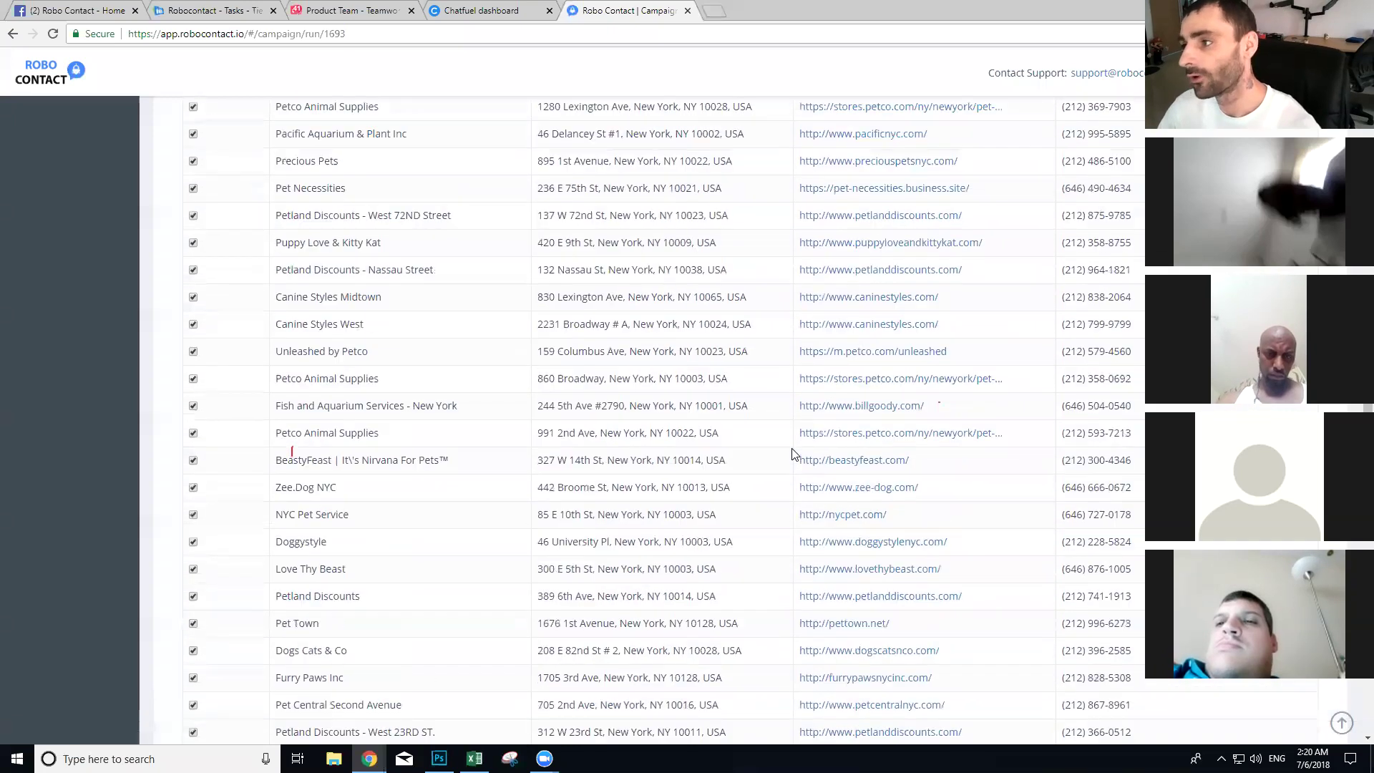
scroll(793, 454, up, 5)
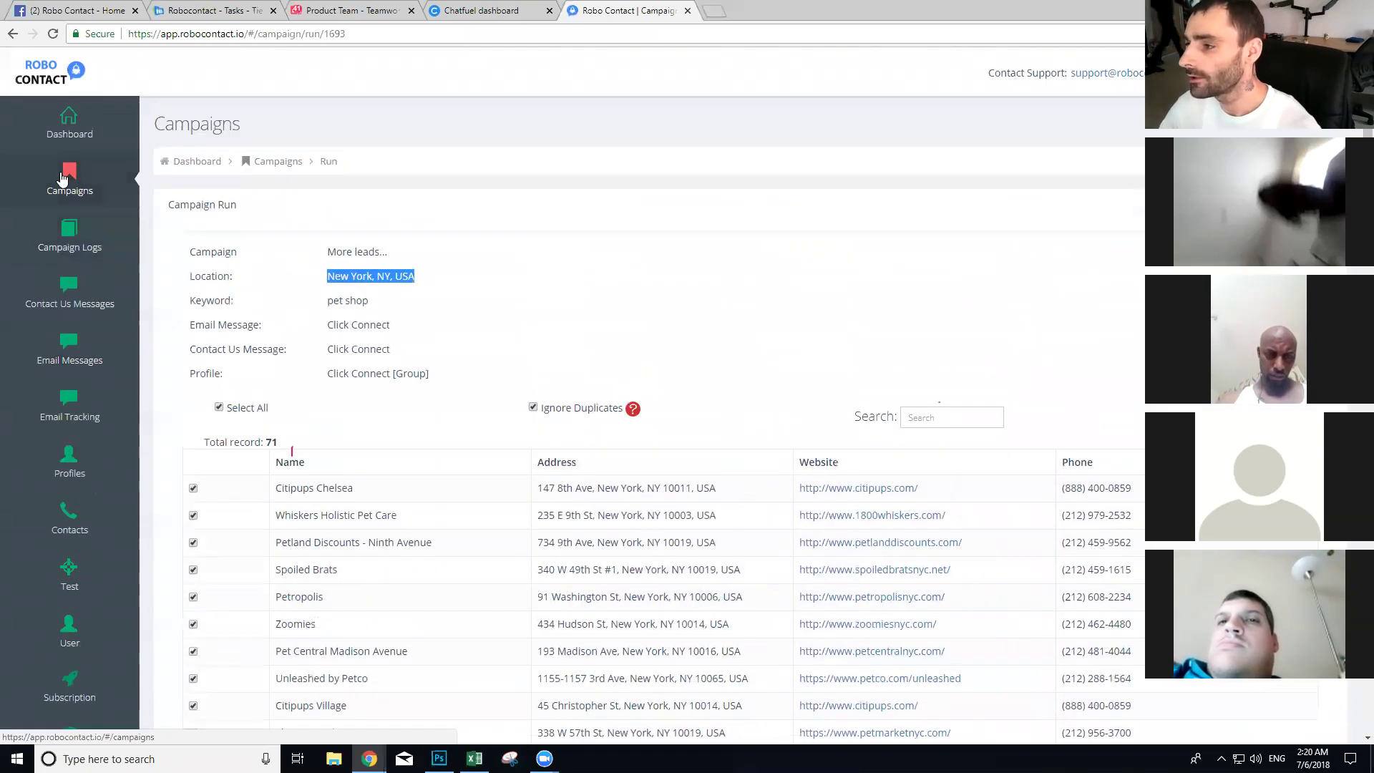
Step: Start a new campaign named San Antion Lawyer with location San Antonio, TX, USA
click(68, 182)
click(1290, 208)
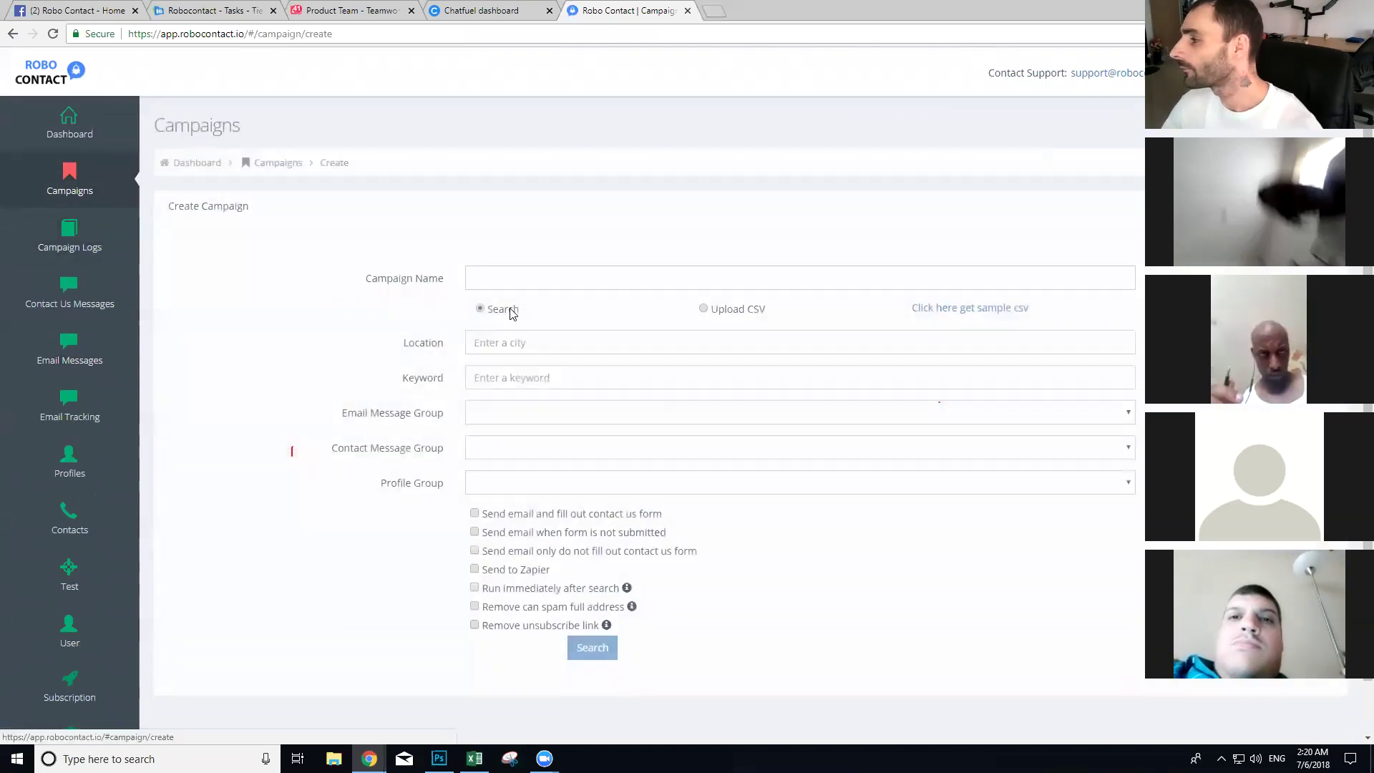
click(523, 272)
text(San Antion La)
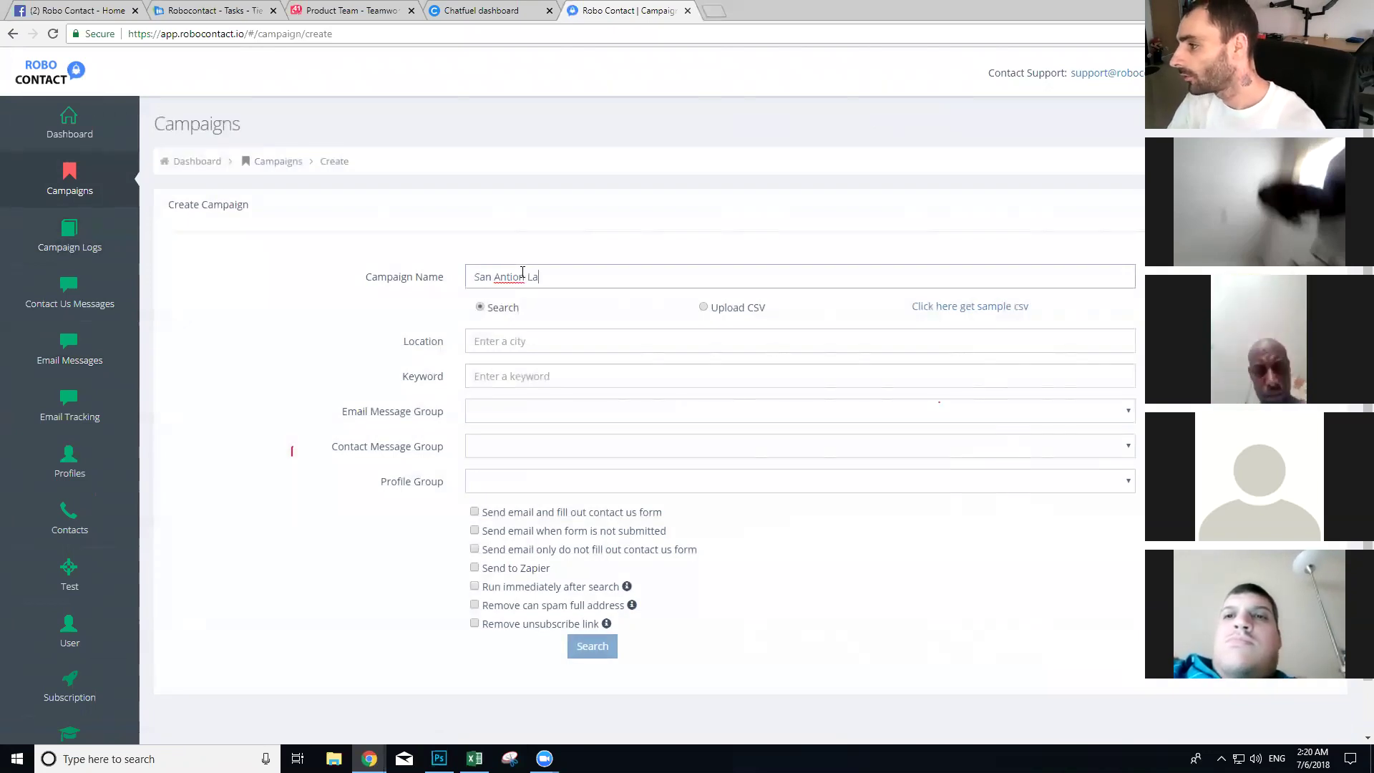
click(560, 343)
text(san a)
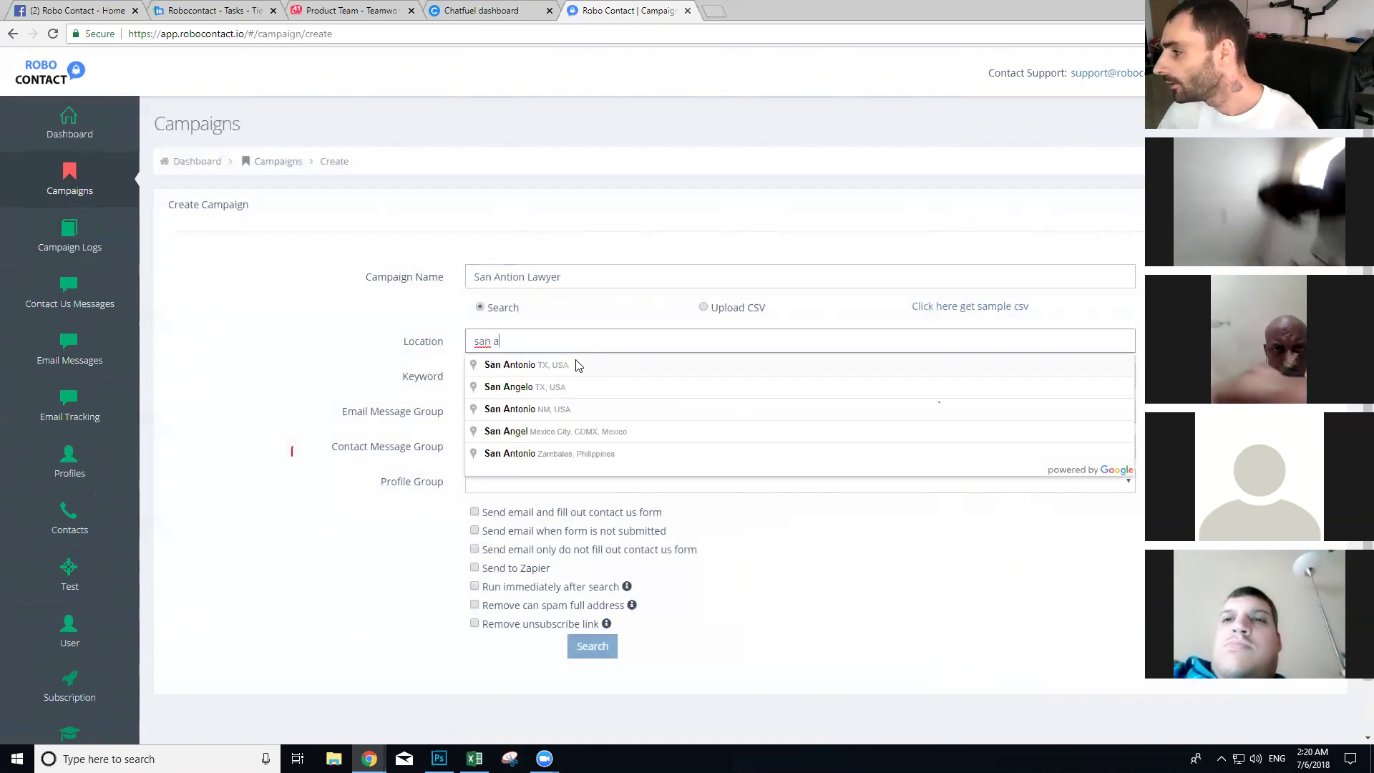
click(553, 377)
click(546, 345)
text(san an)
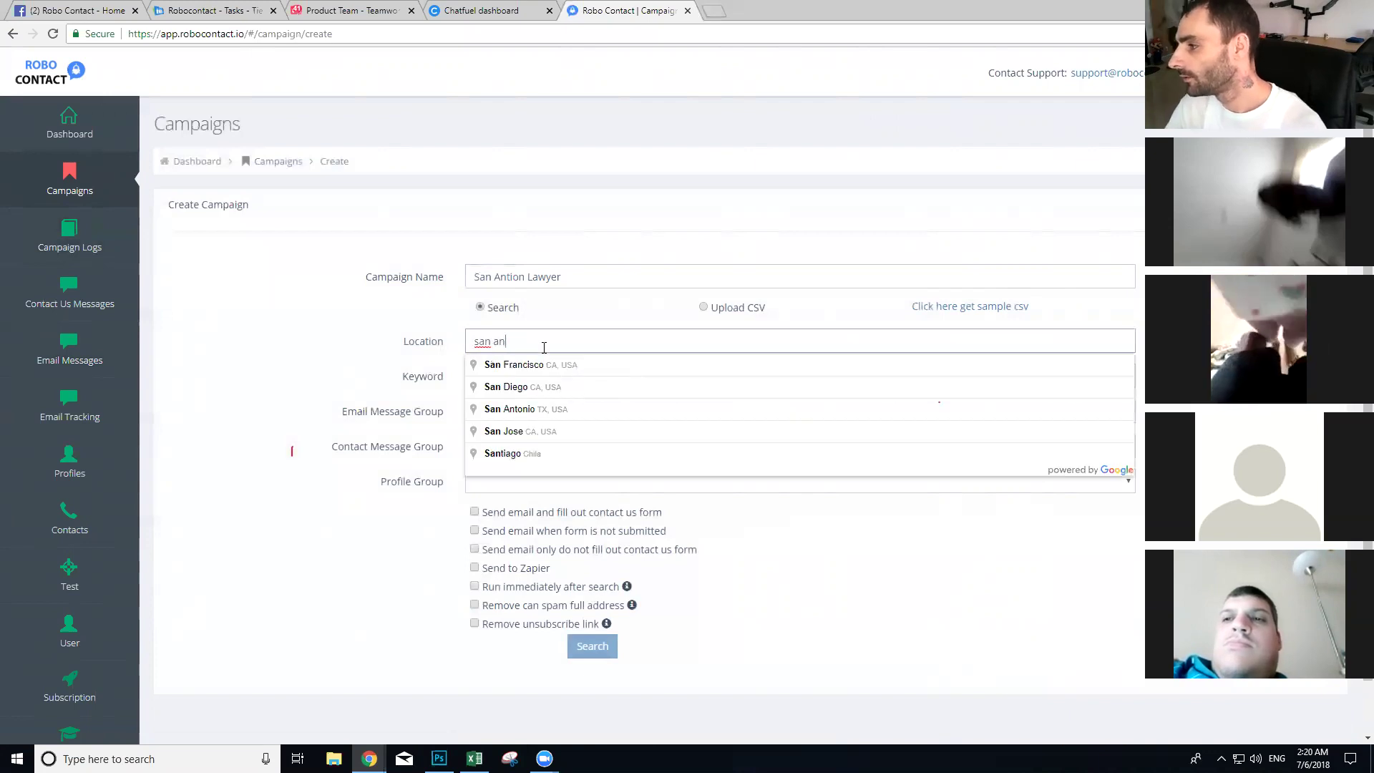
click(537, 367)
Step: Set keyword Lawyer, Click Connect for both message groups, and Click Connect Group profiles
click(527, 384)
text(Lawyer)
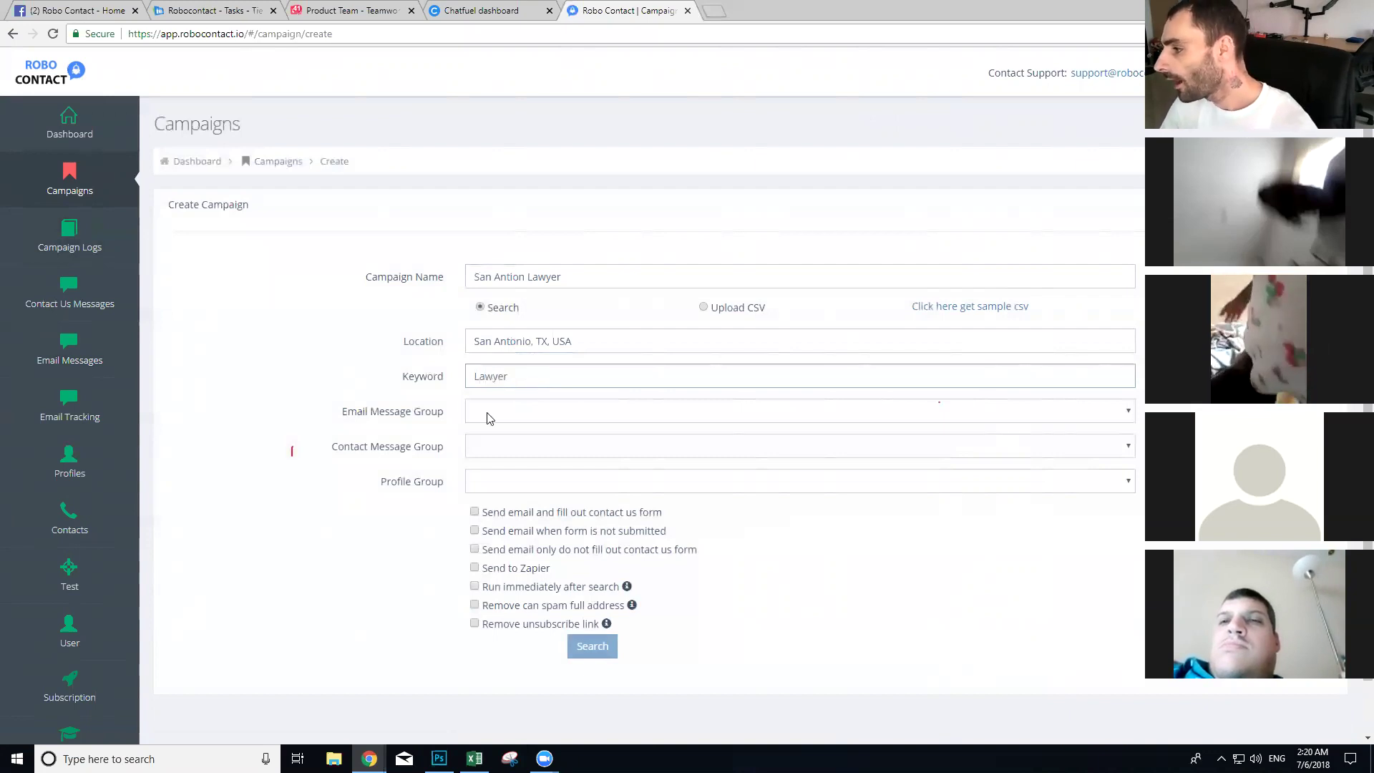
click(497, 415)
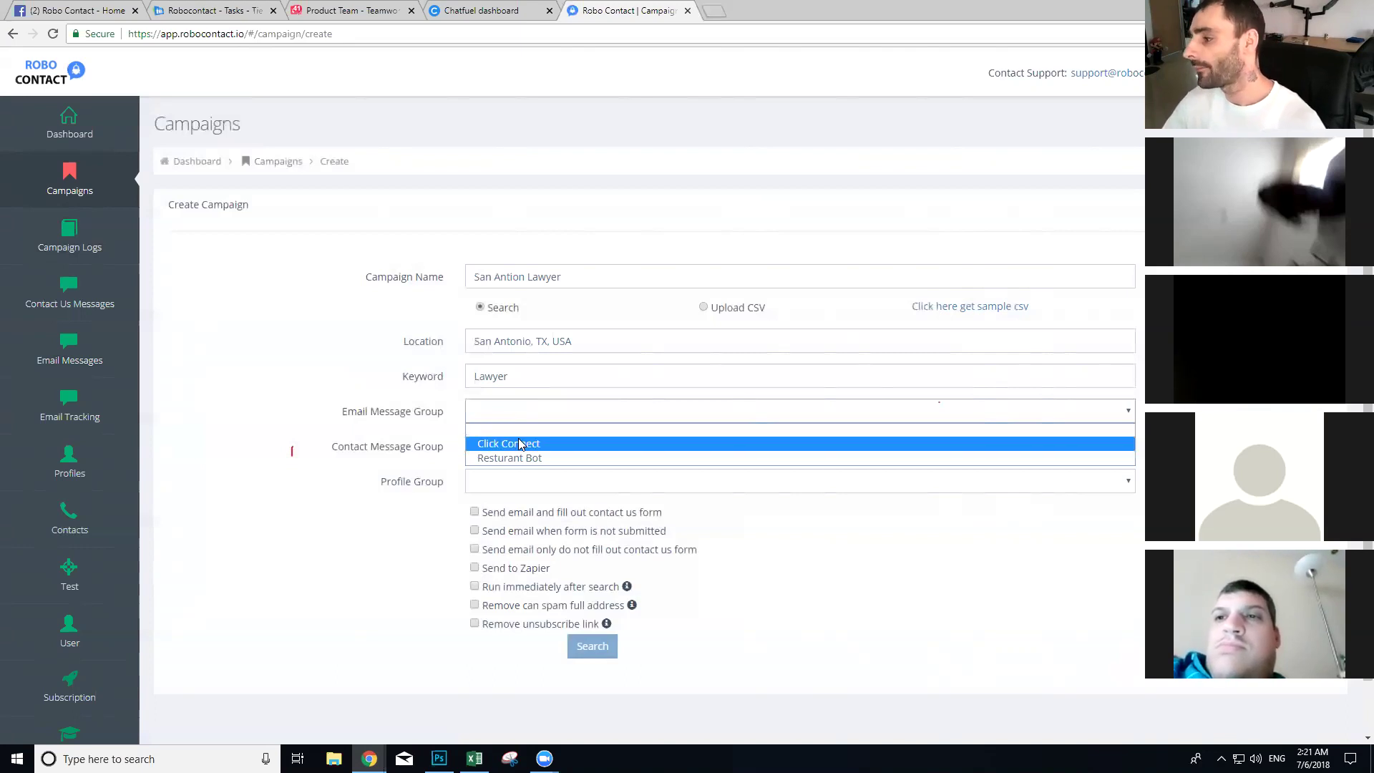
click(518, 443)
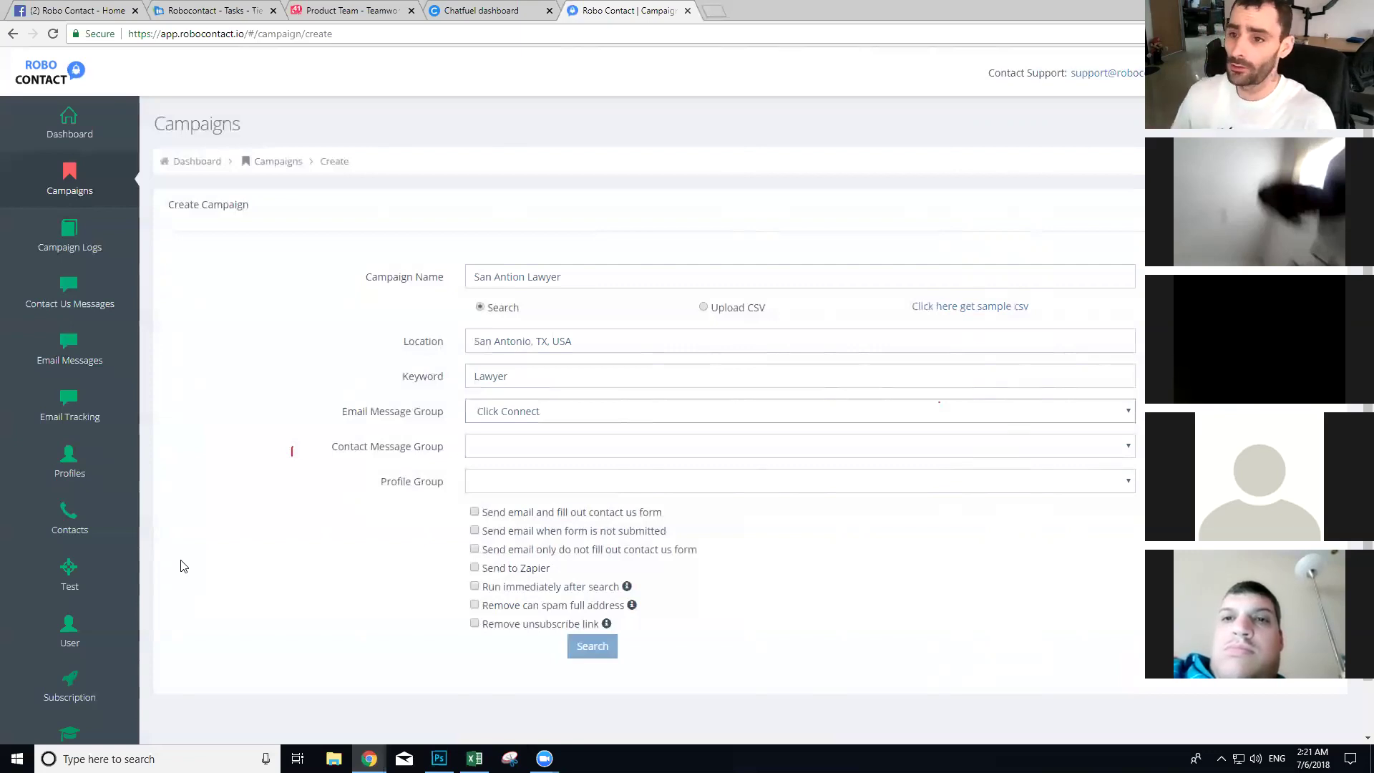
click(509, 447)
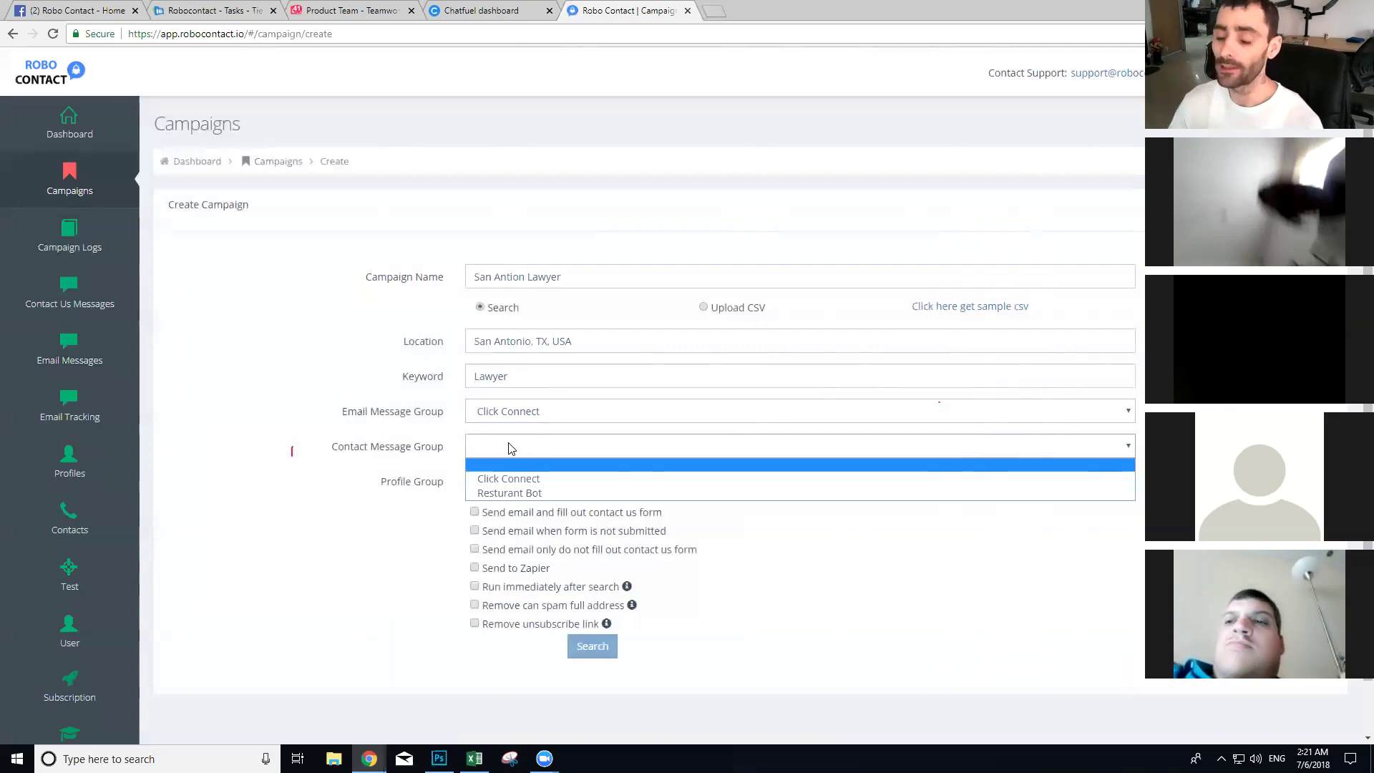
click(509, 478)
click(511, 483)
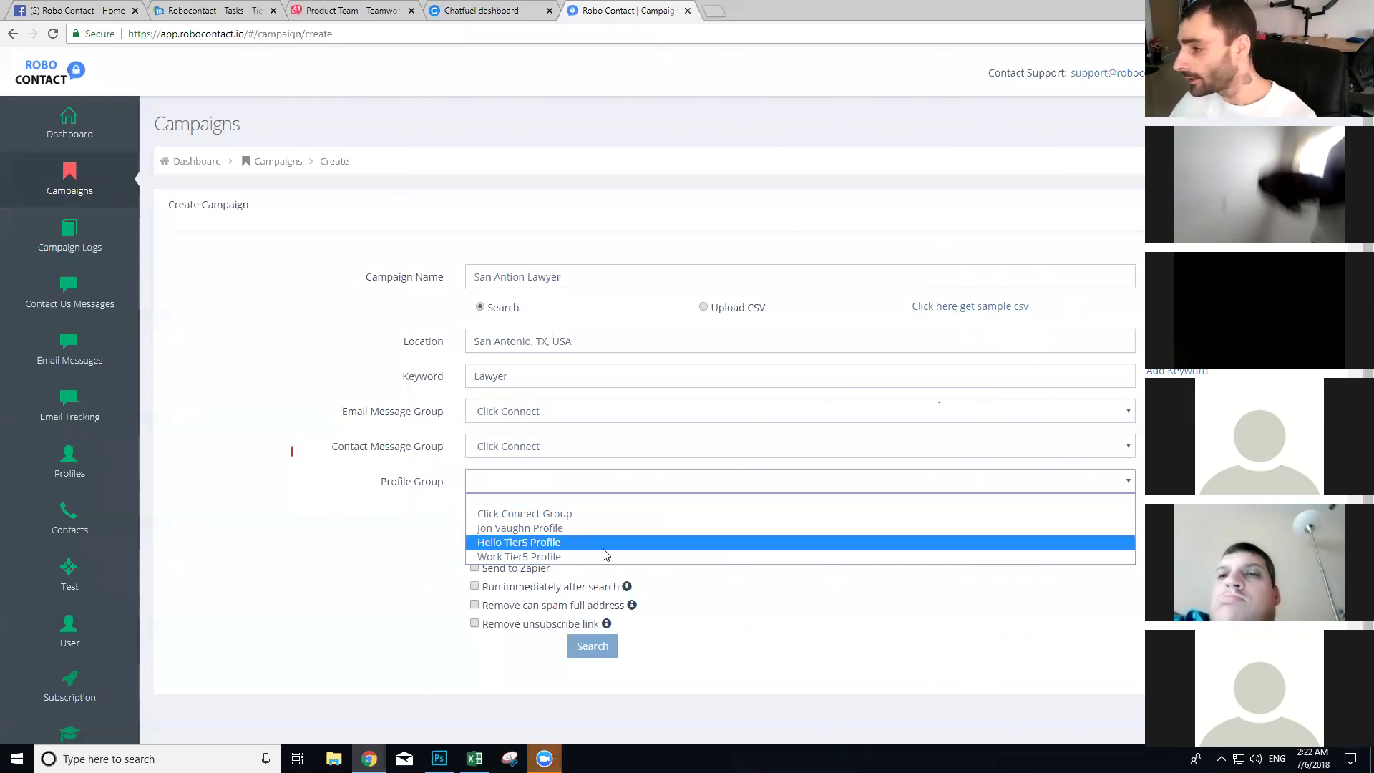
click(571, 515)
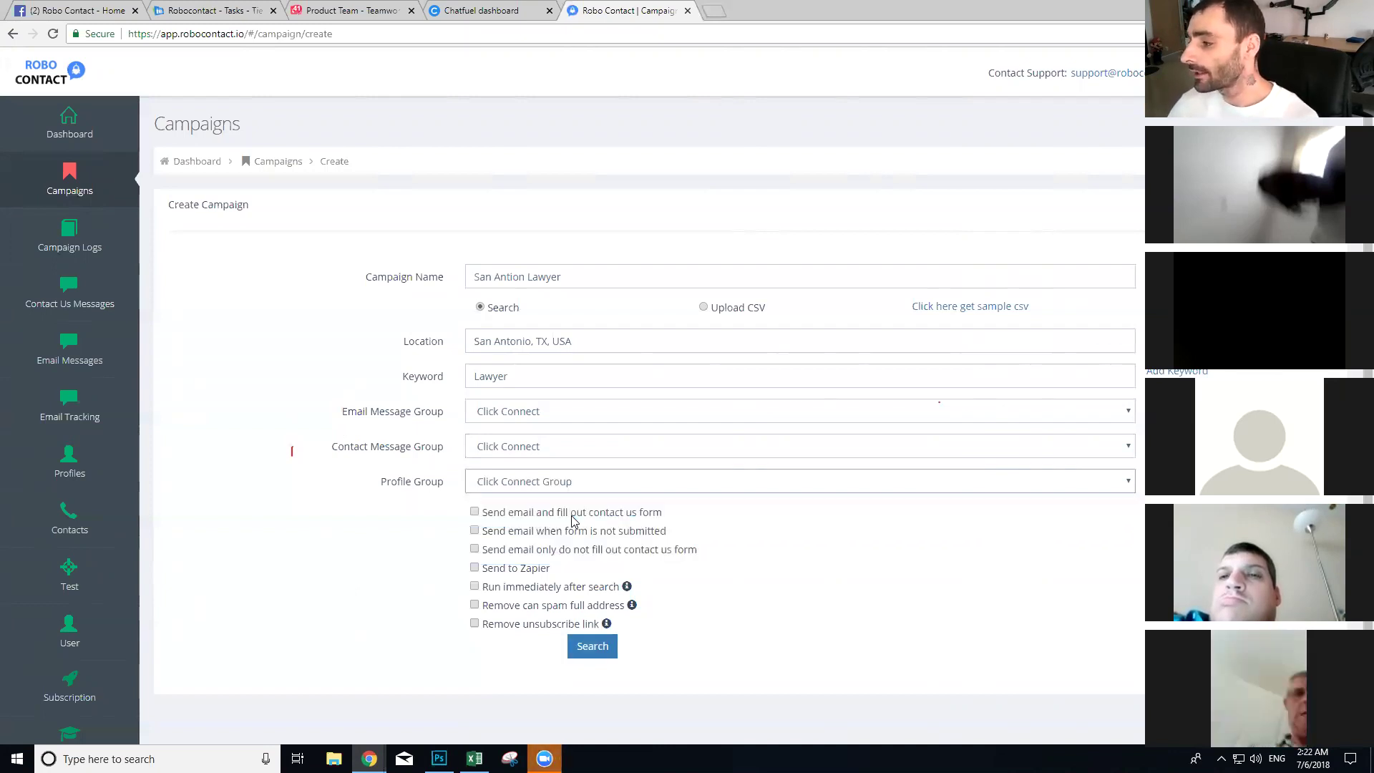
Step: Enable 'Send email and fill out contact us form' and run the San Antion Lawyer search
click(475, 512)
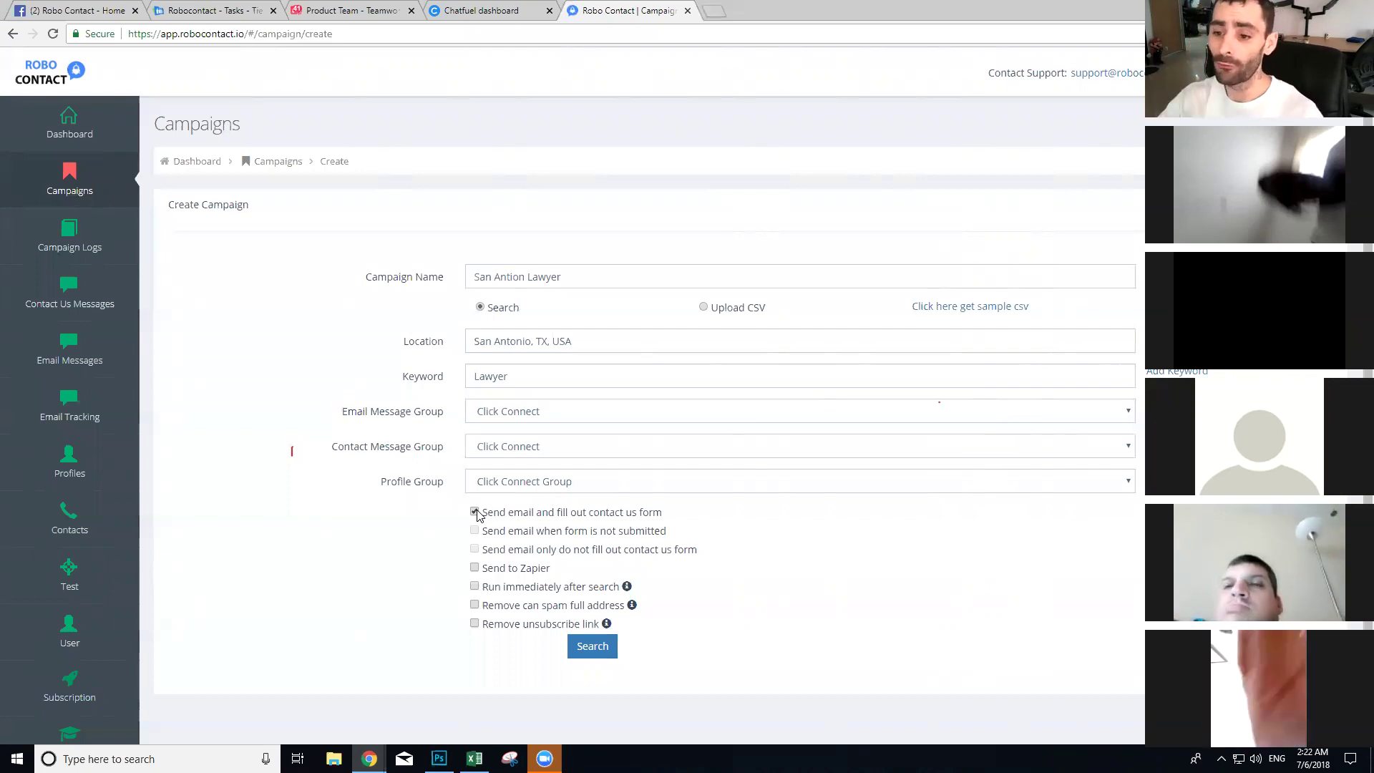
click(592, 646)
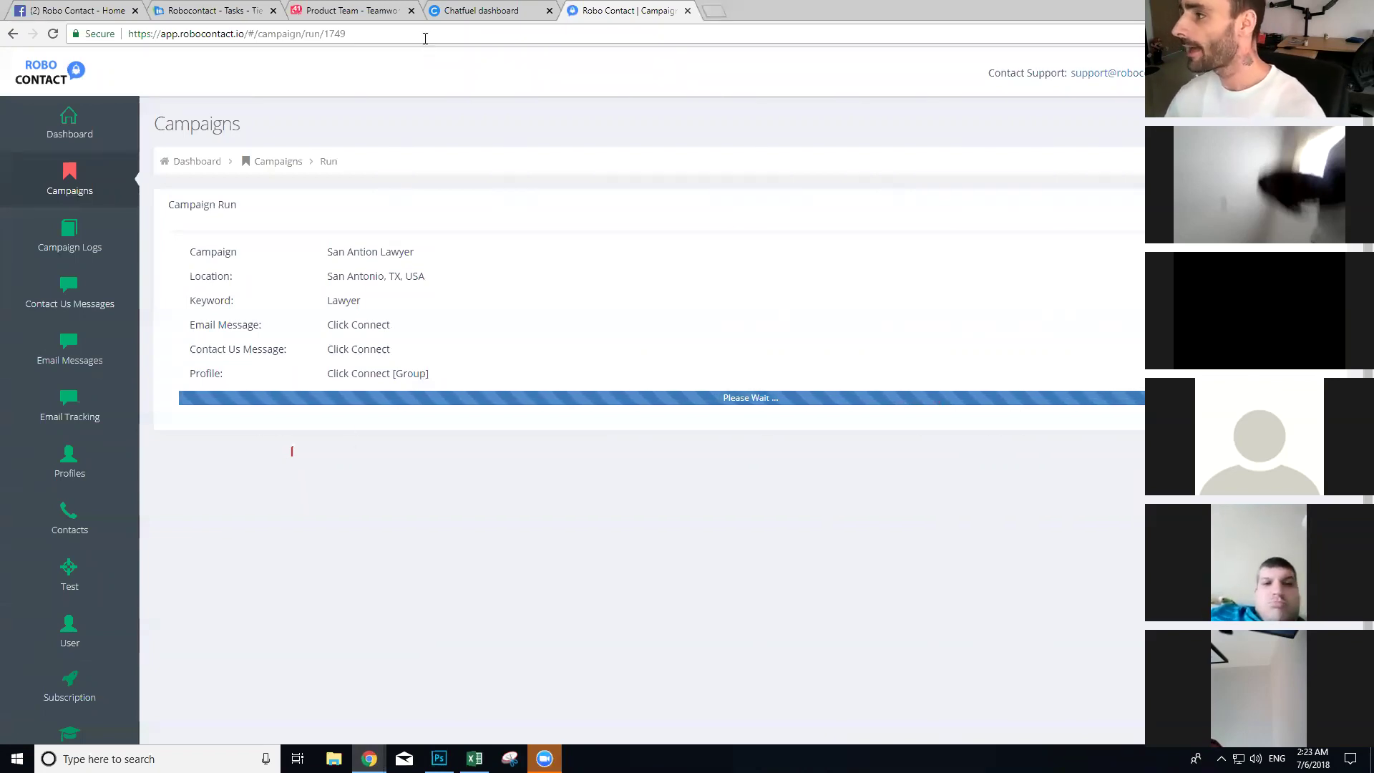
Step: Add a blank bot on the Chatfuel dashboard and rename it Robo Contact
click(501, 10)
click(254, 248)
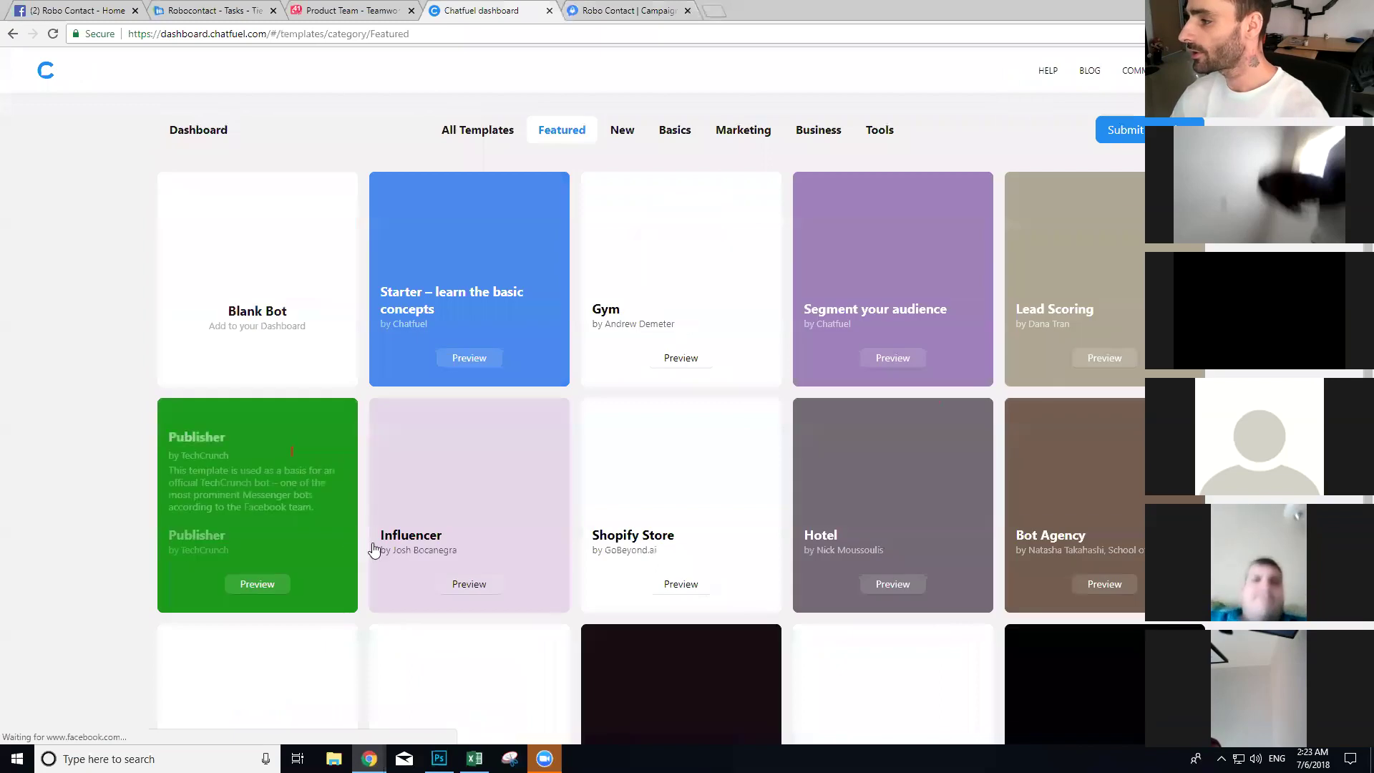
click(257, 247)
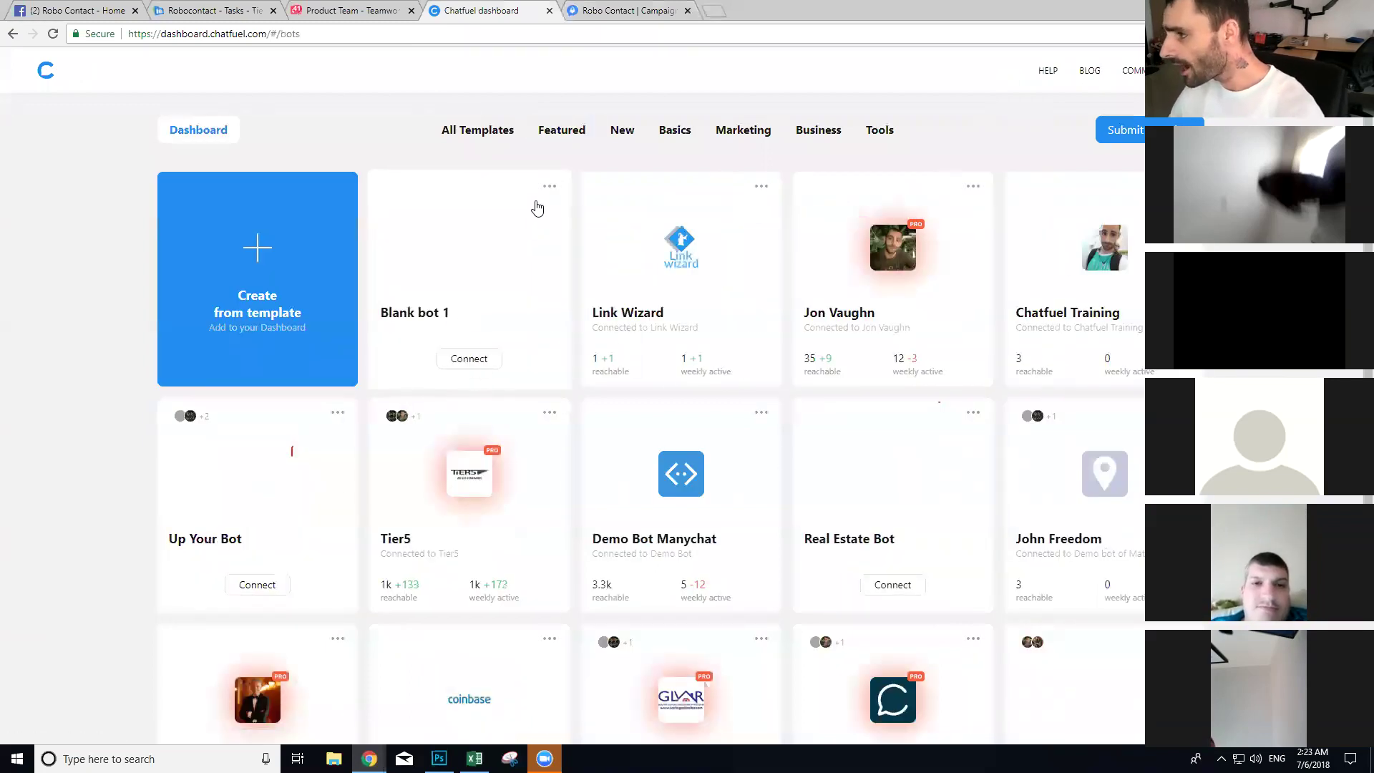
click(549, 186)
click(528, 217)
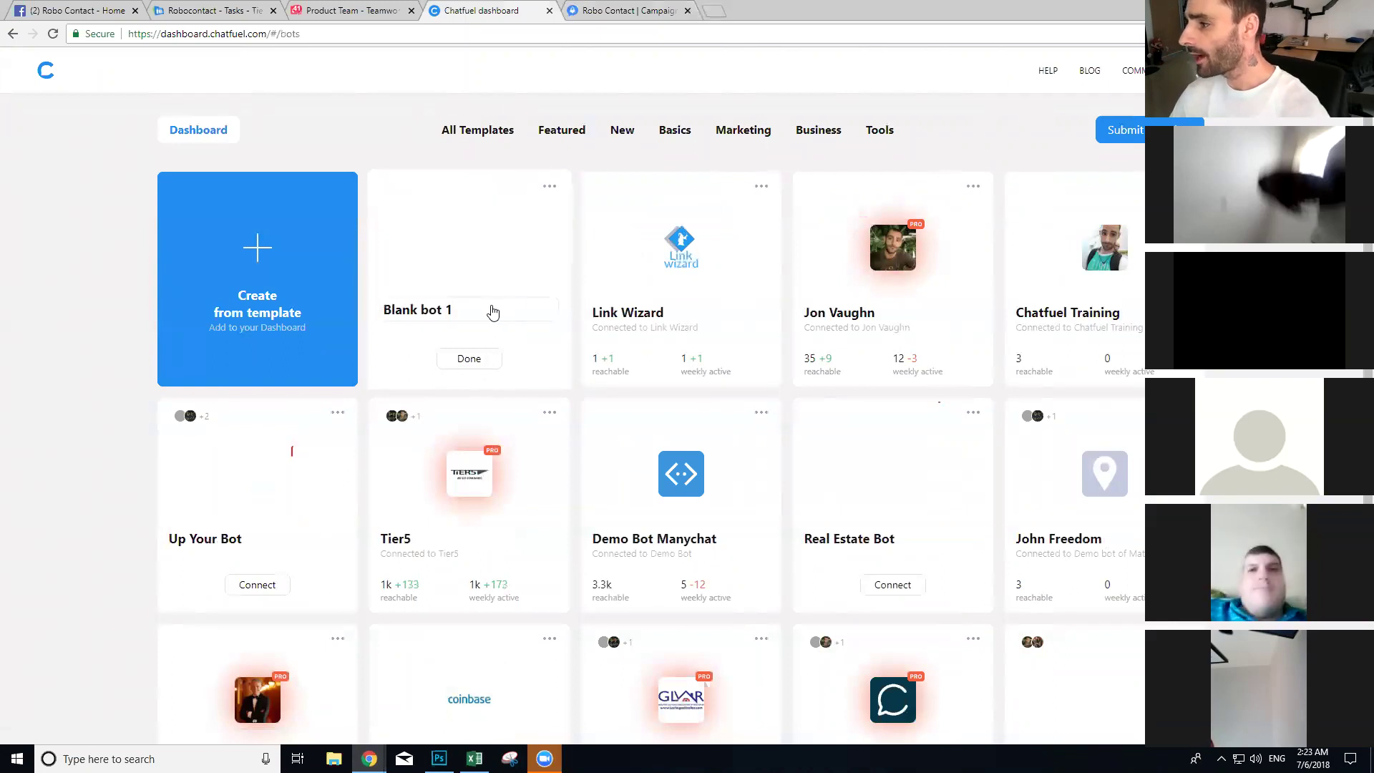
drag(492, 312, 301, 316)
text(Robo Contact)
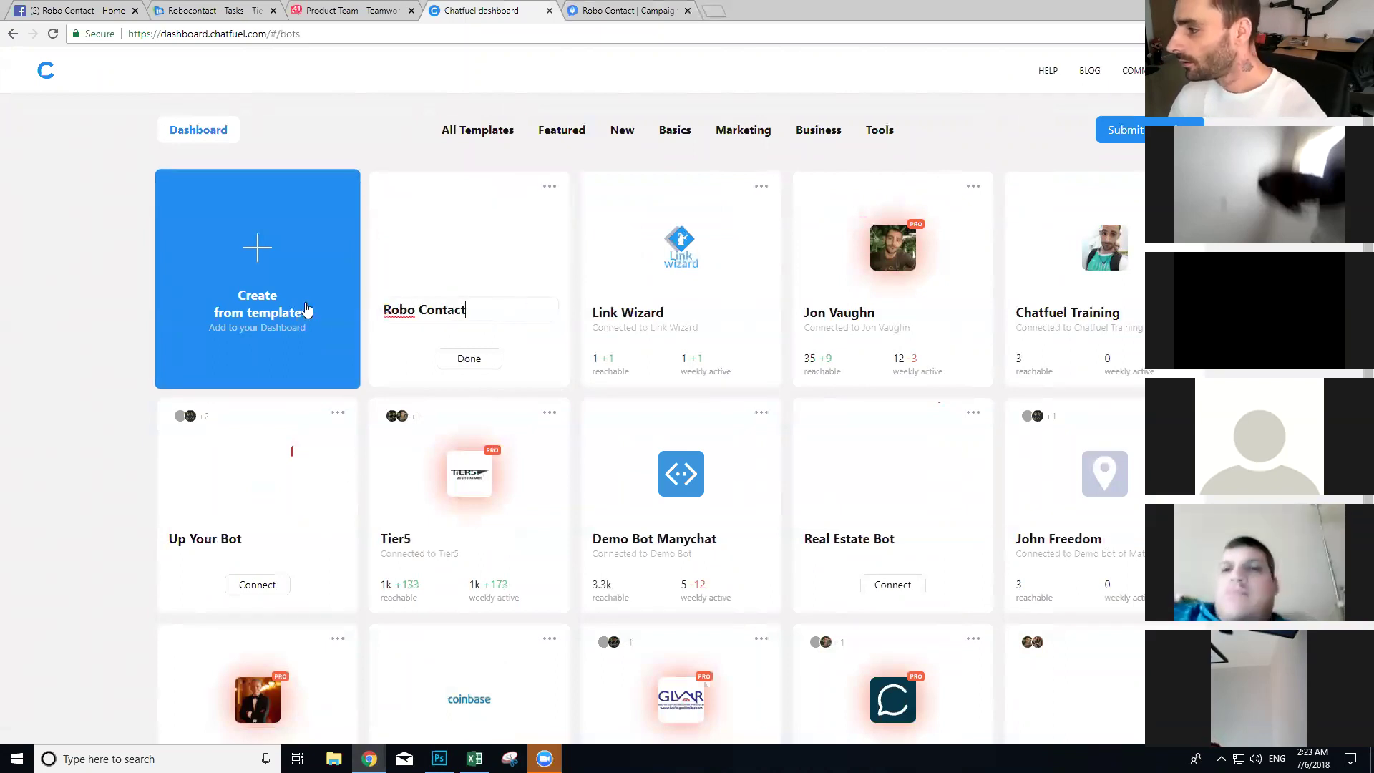
click(471, 359)
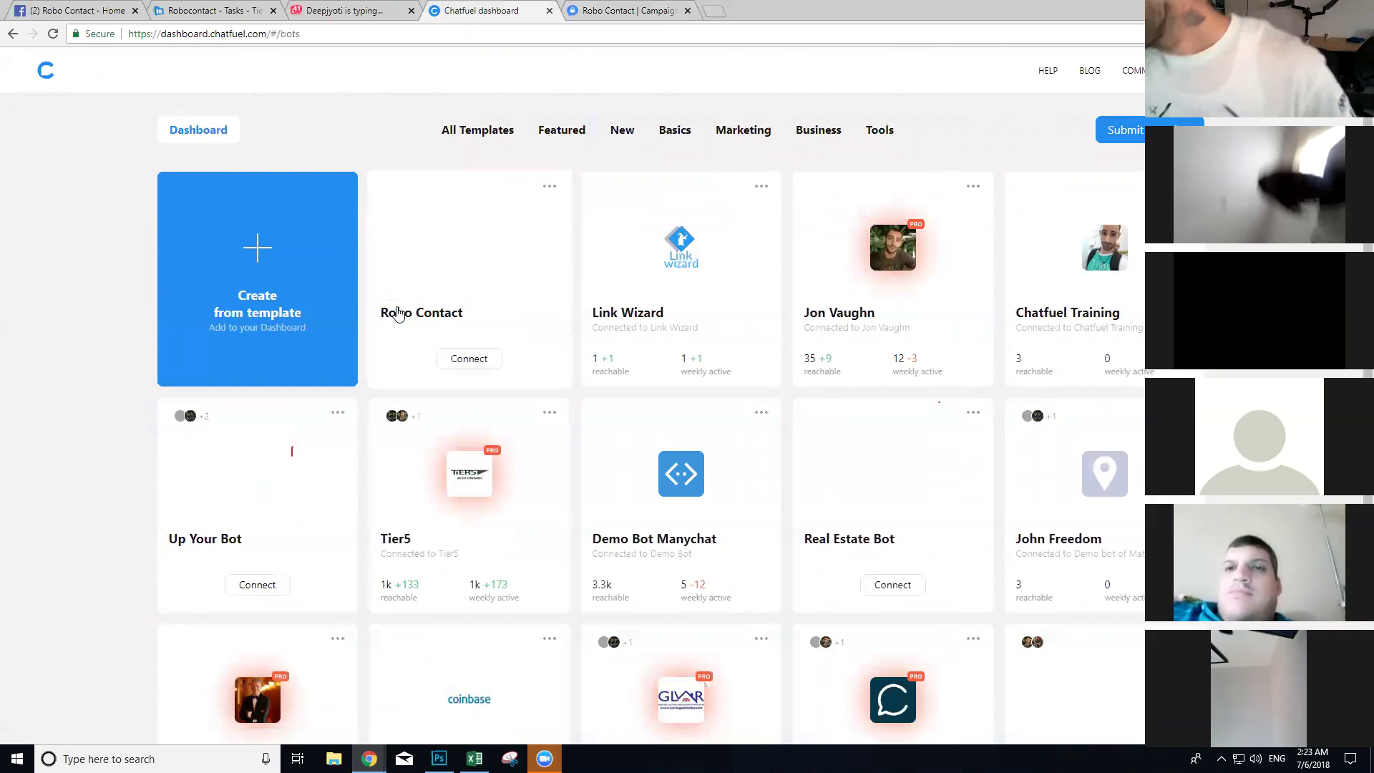
Step: Open the Robo Contact bot's configuration and scroll through its settings
click(477, 361)
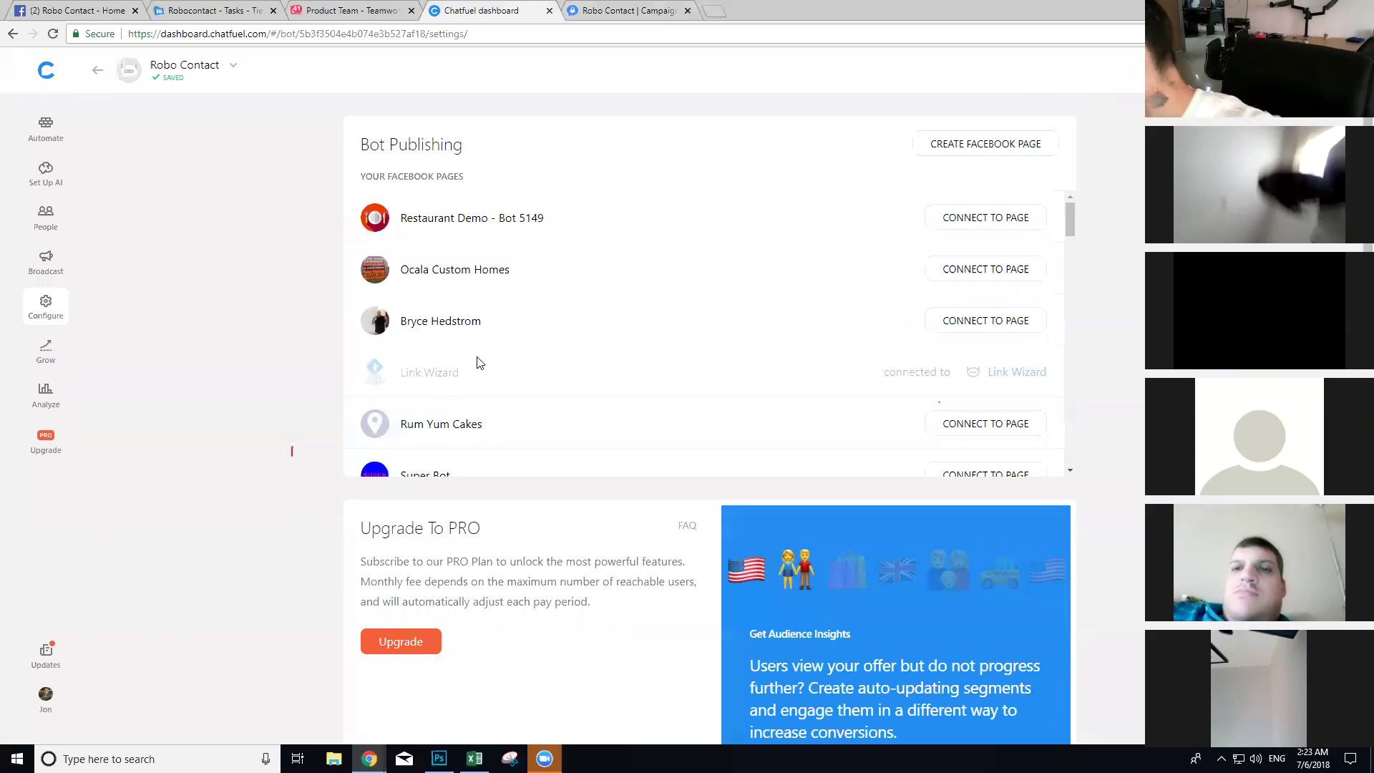
scroll(491, 304, down, 3)
scroll(491, 301, down, 7)
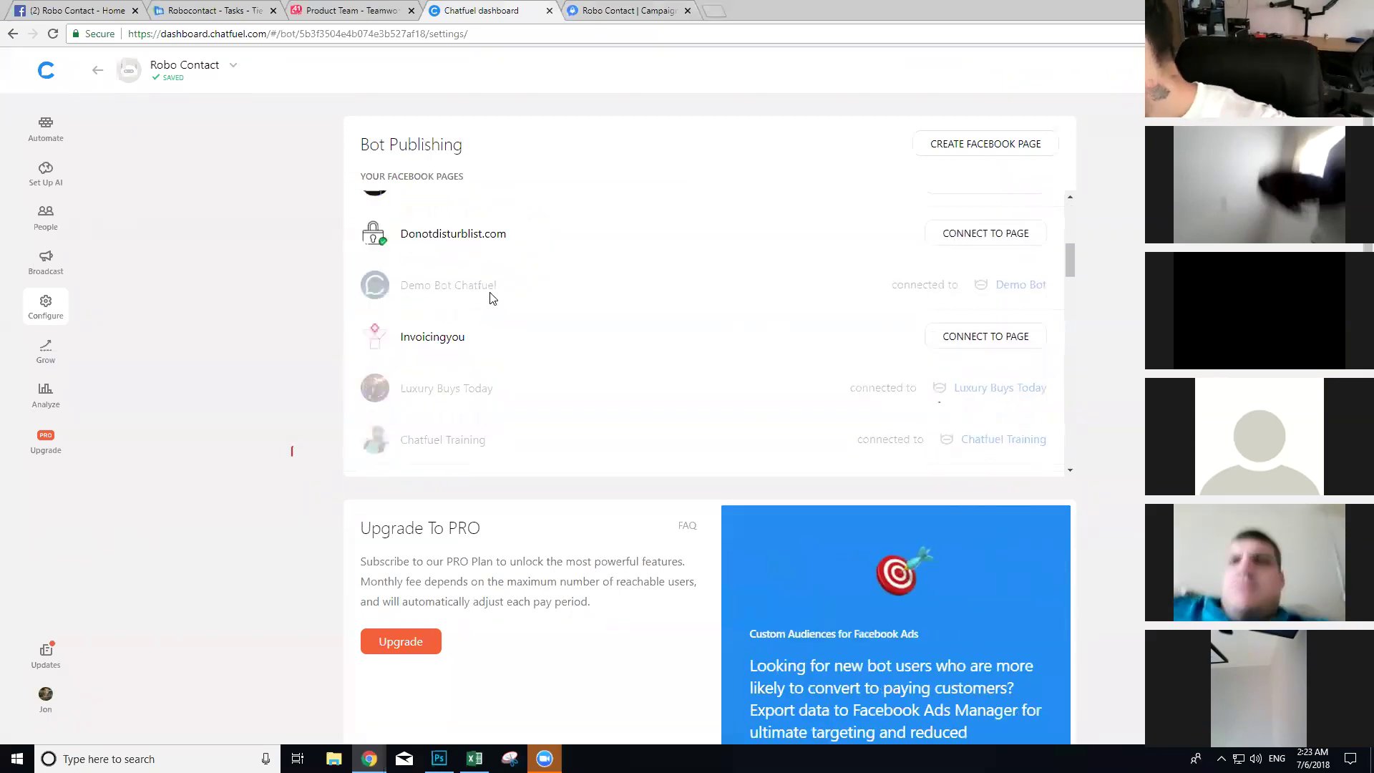
scroll(472, 321, down, 10)
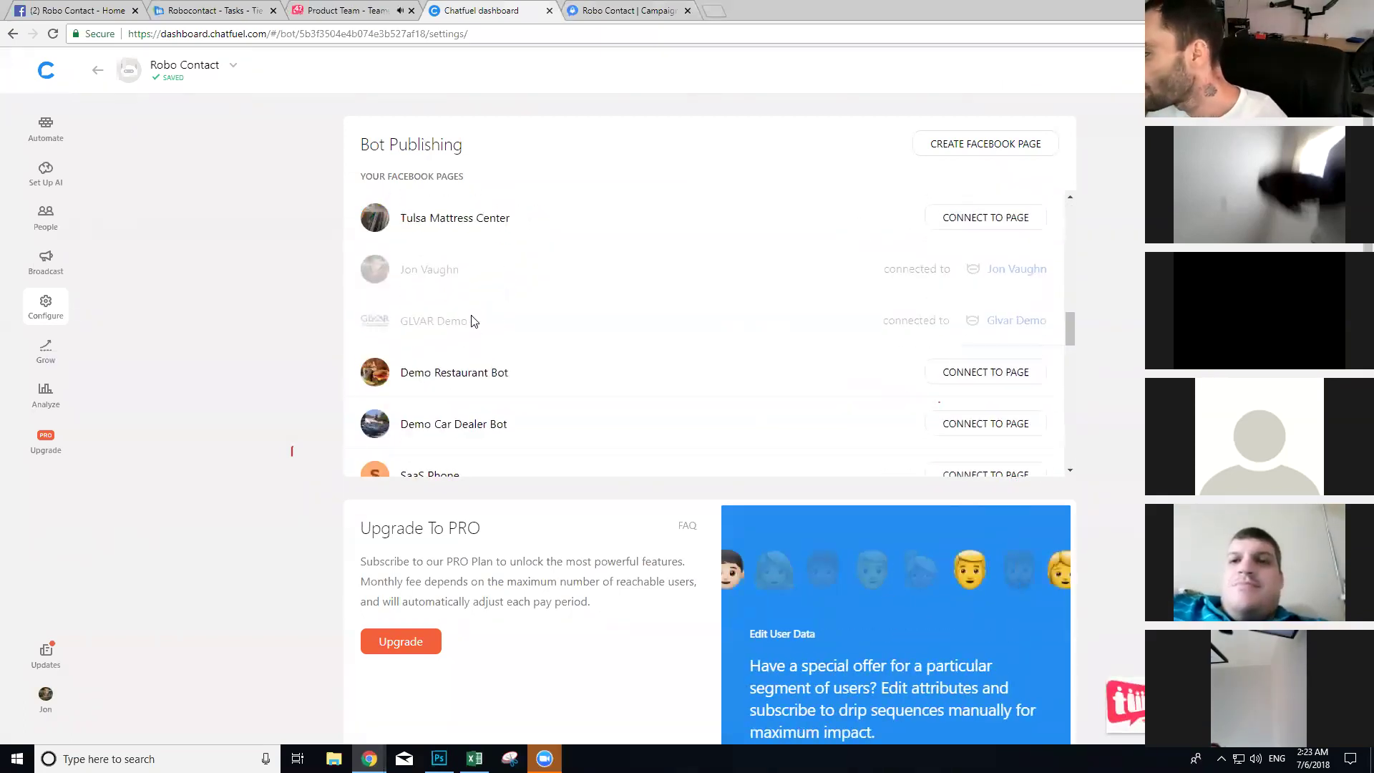
scroll(472, 322, down, 10)
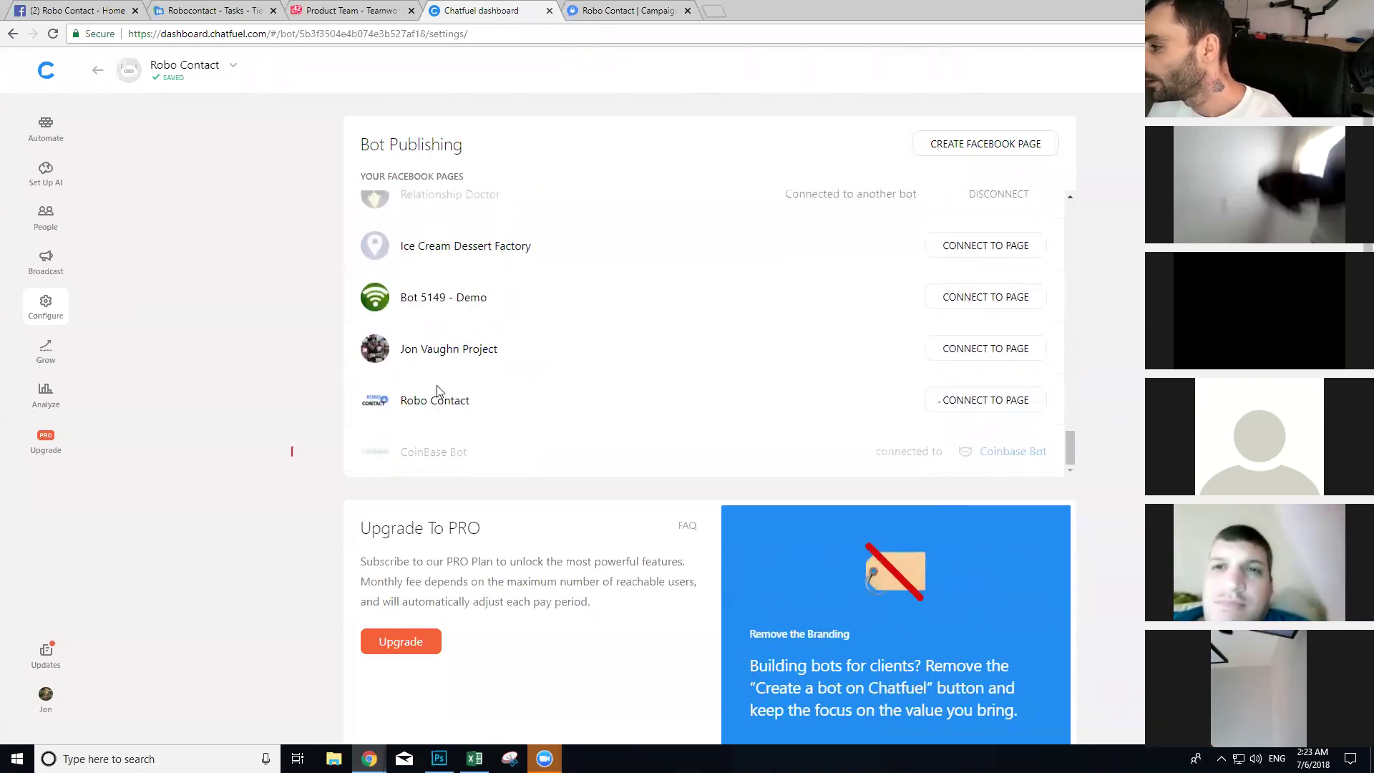
Step: Open a Messenger chat with the Robo Contact Facebook page, closing the other chat windows
drag(63, 11, 323, 12)
click(818, 367)
click(785, 388)
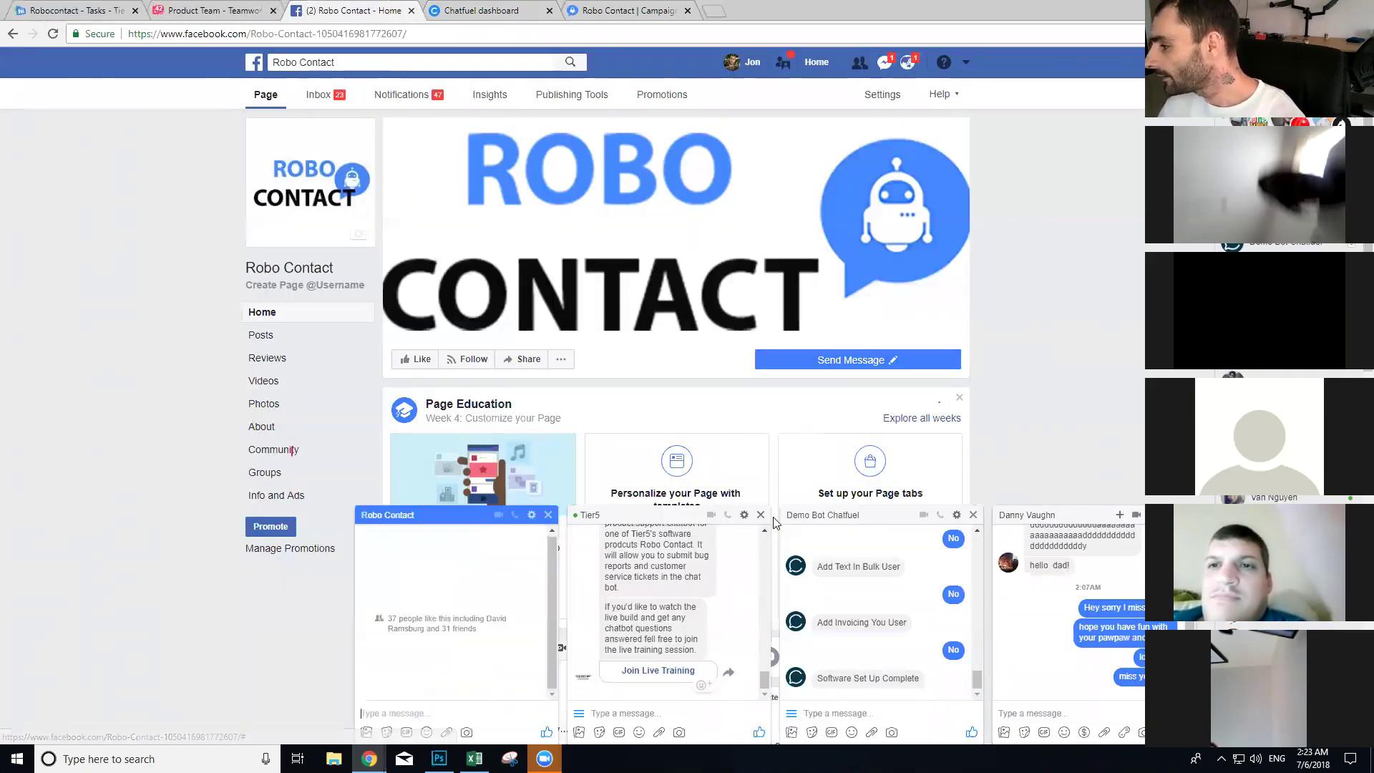
click(973, 516)
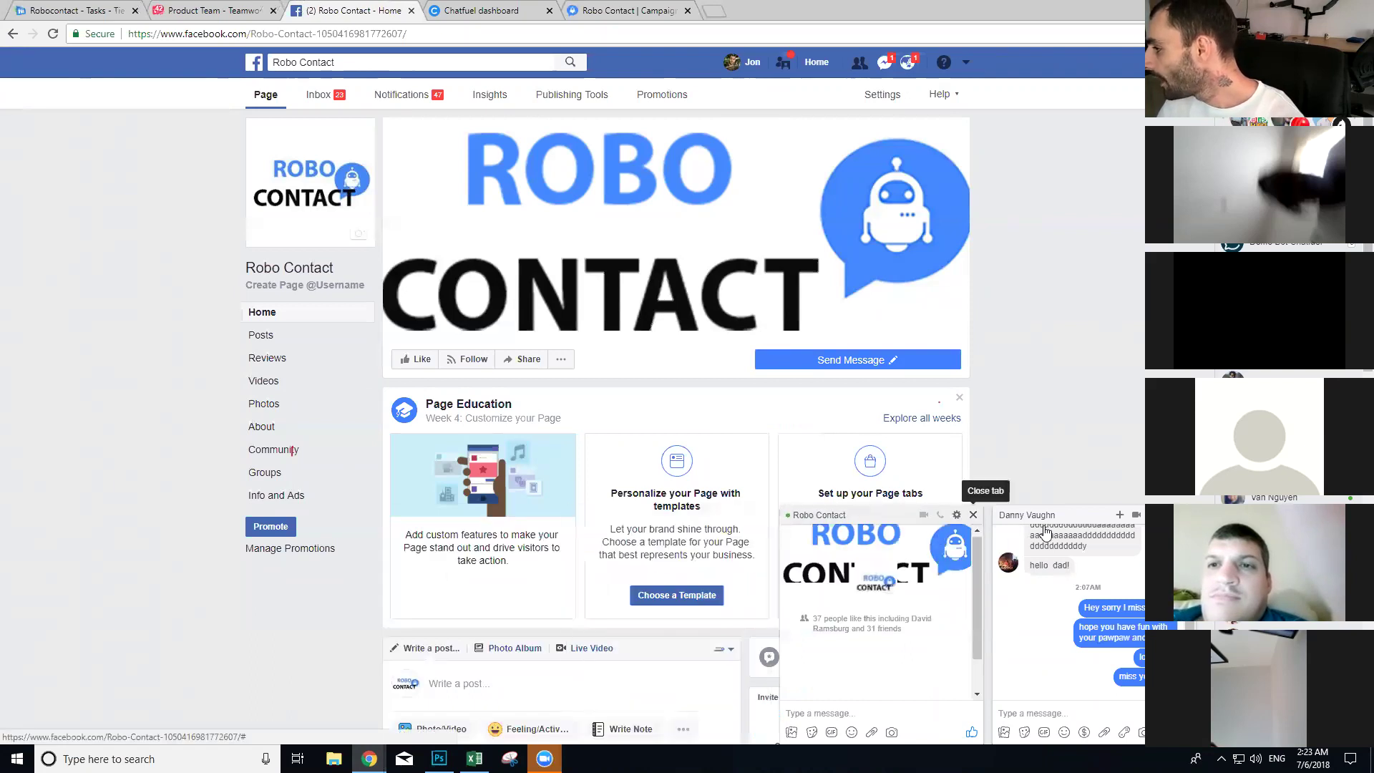
click(1186, 515)
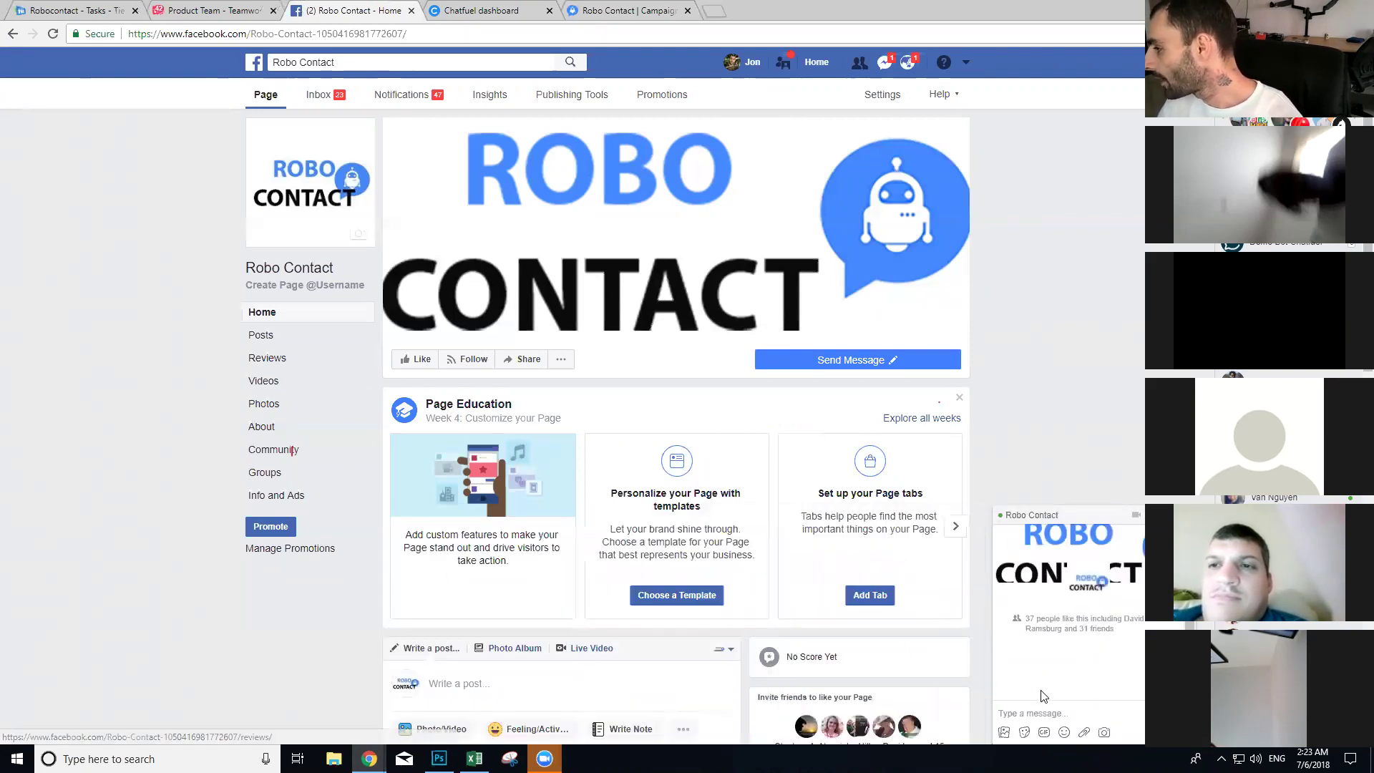
click(1049, 715)
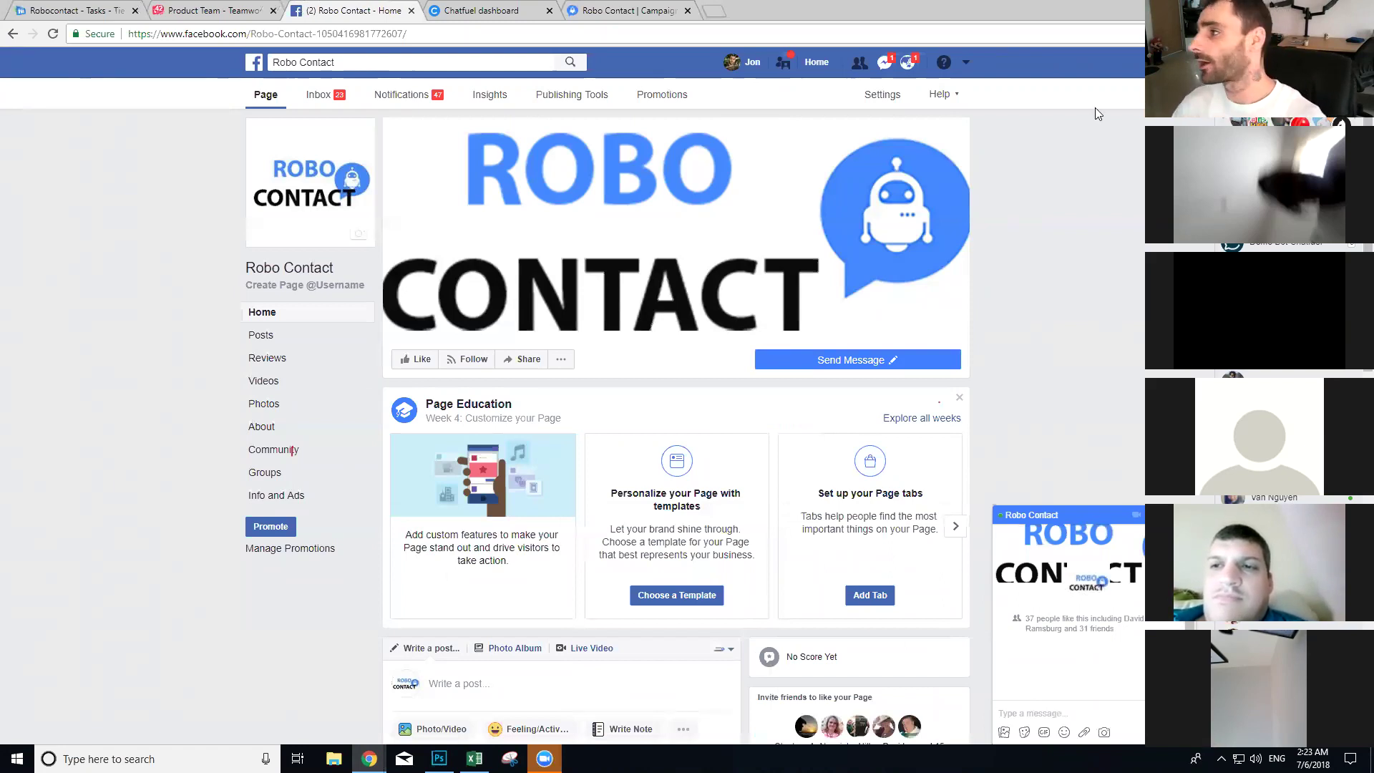
Step: Connect the Chatfuel bot to the Robo Contact Facebook page
click(487, 10)
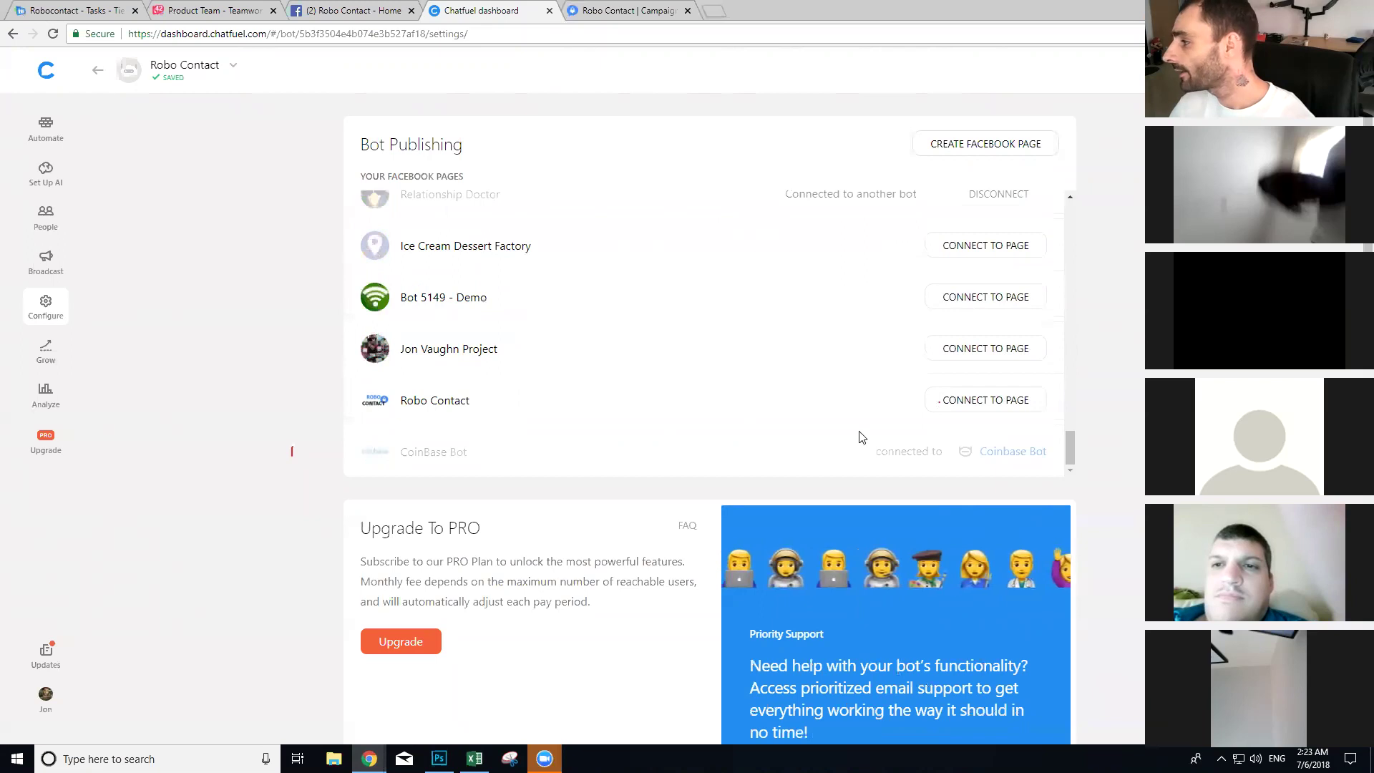
click(955, 403)
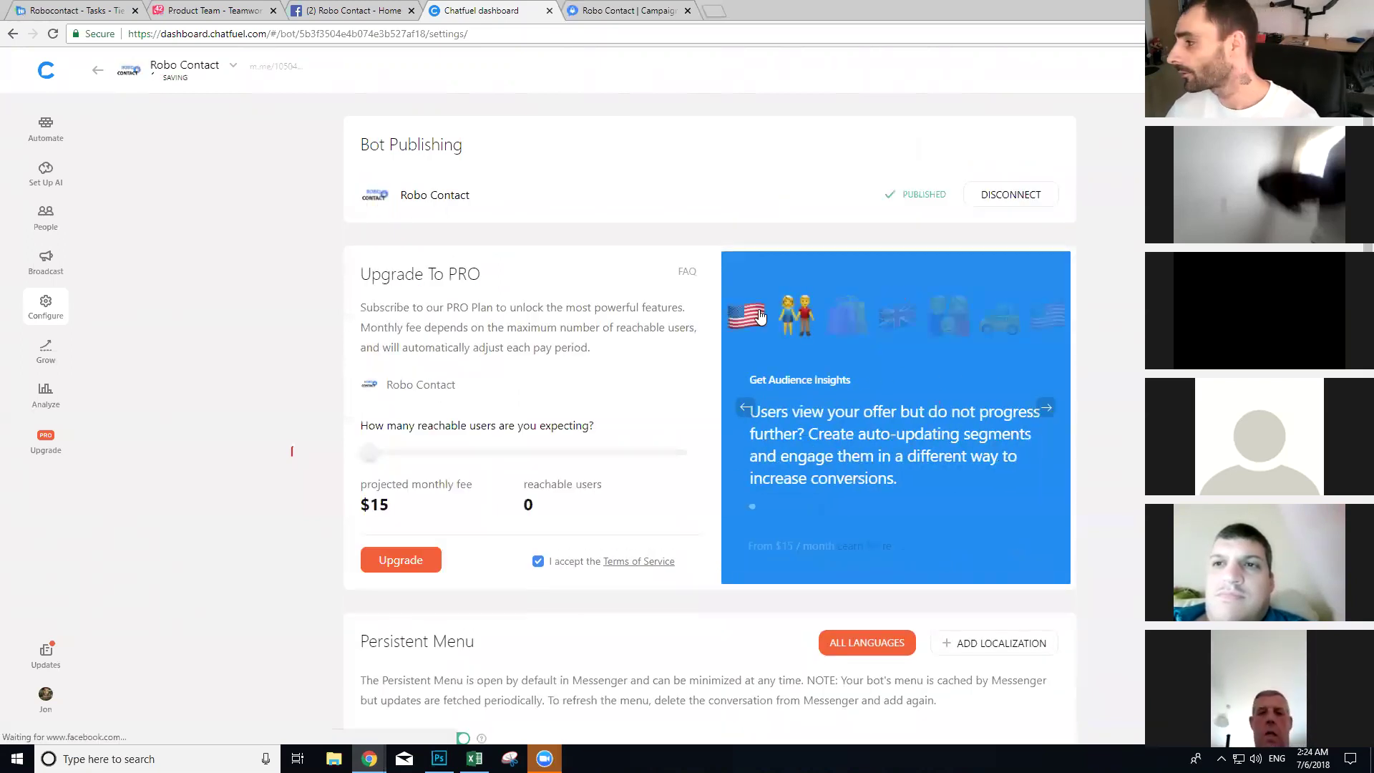
click(365, 10)
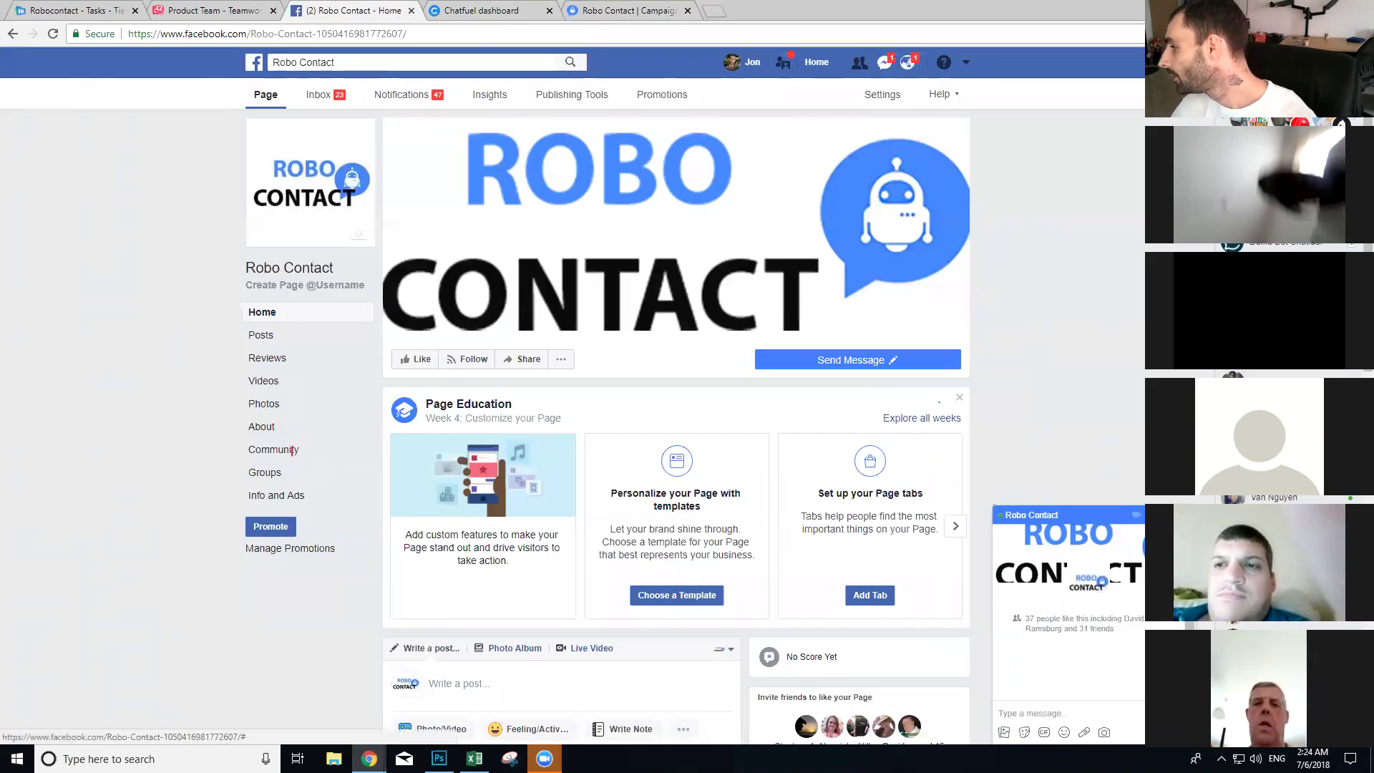
Step: Delete the existing Robo Contact conversation and start a fresh test chat with the bot
click(1174, 609)
click(791, 319)
click(814, 361)
click(791, 390)
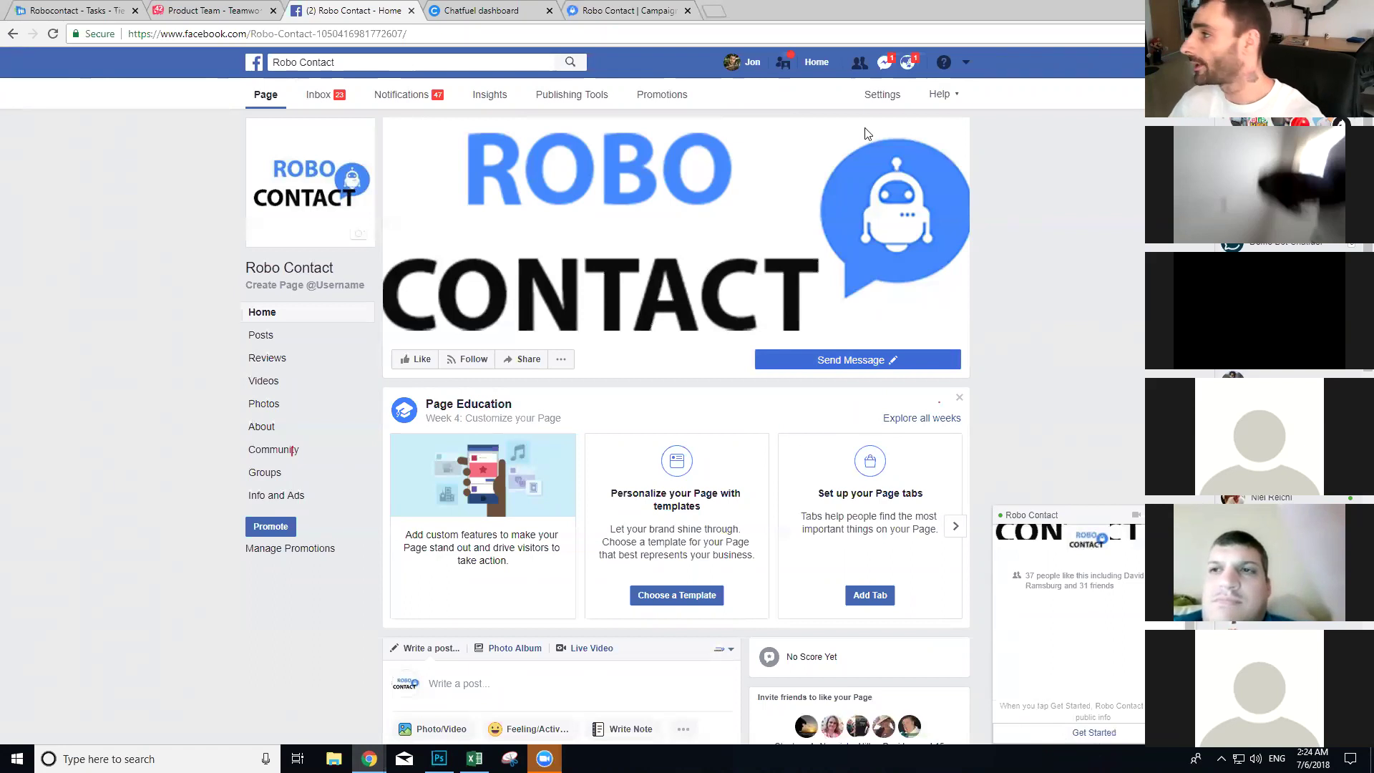
Step: Load the robocontact.io site in a new tab, then open the Facebook page's Settings
click(713, 11)
text(robocontact.io)
key(Return)
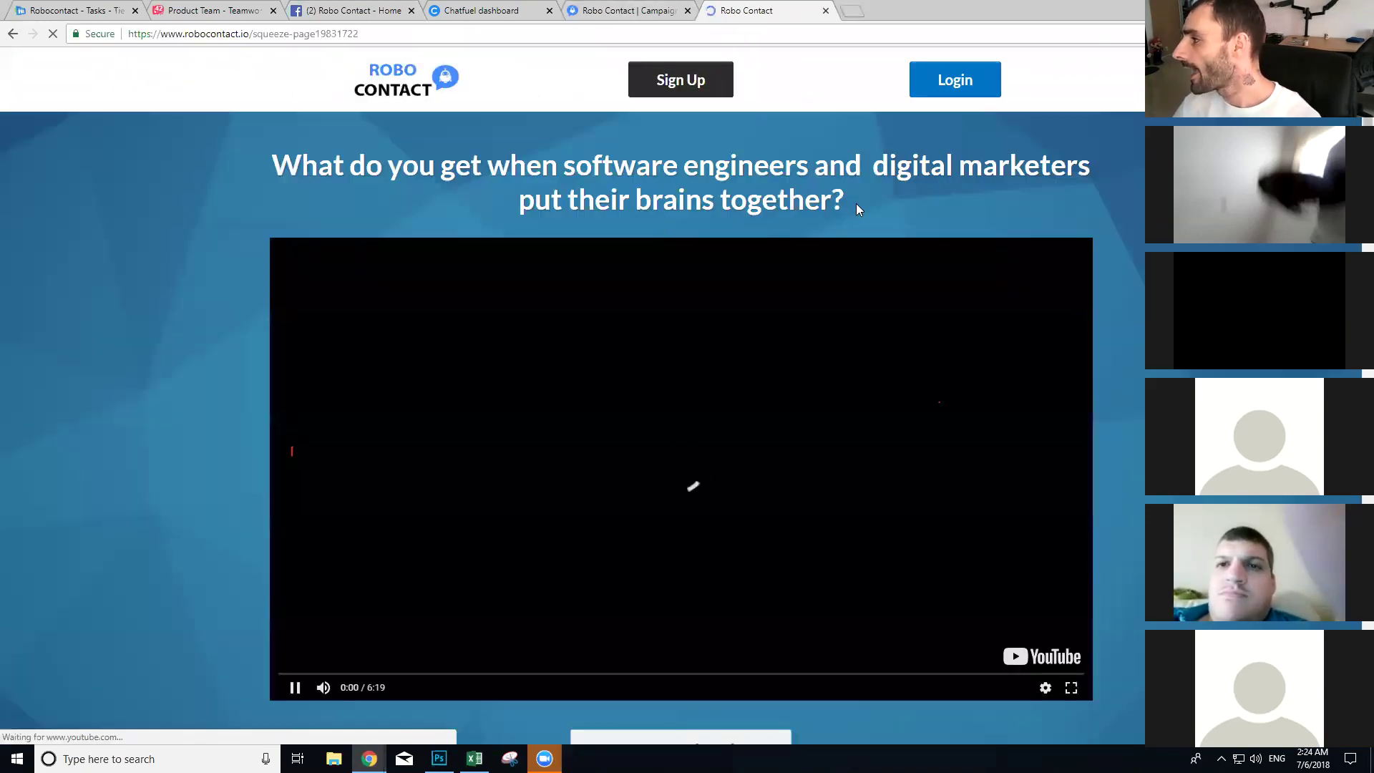
drag(857, 205, 489, 100)
key(ctrl+c)
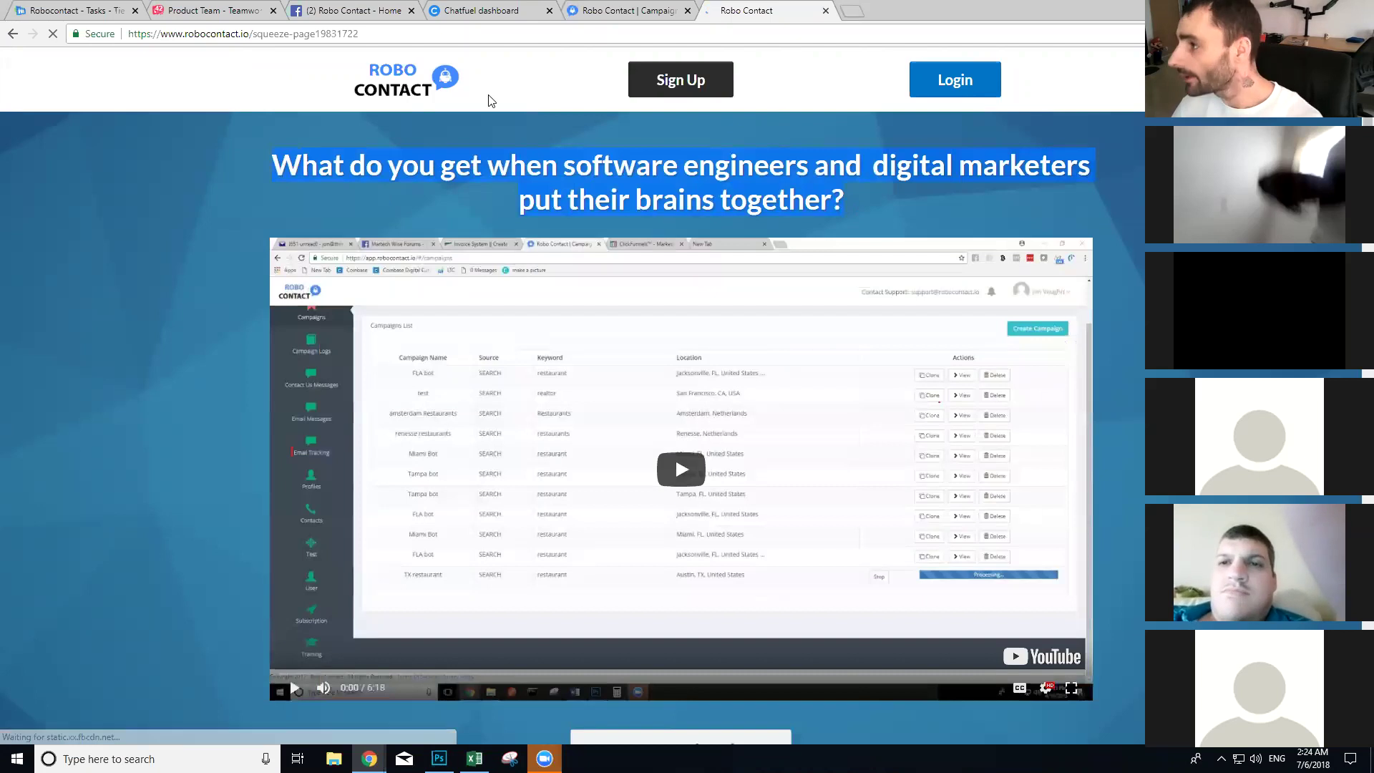
click(386, 10)
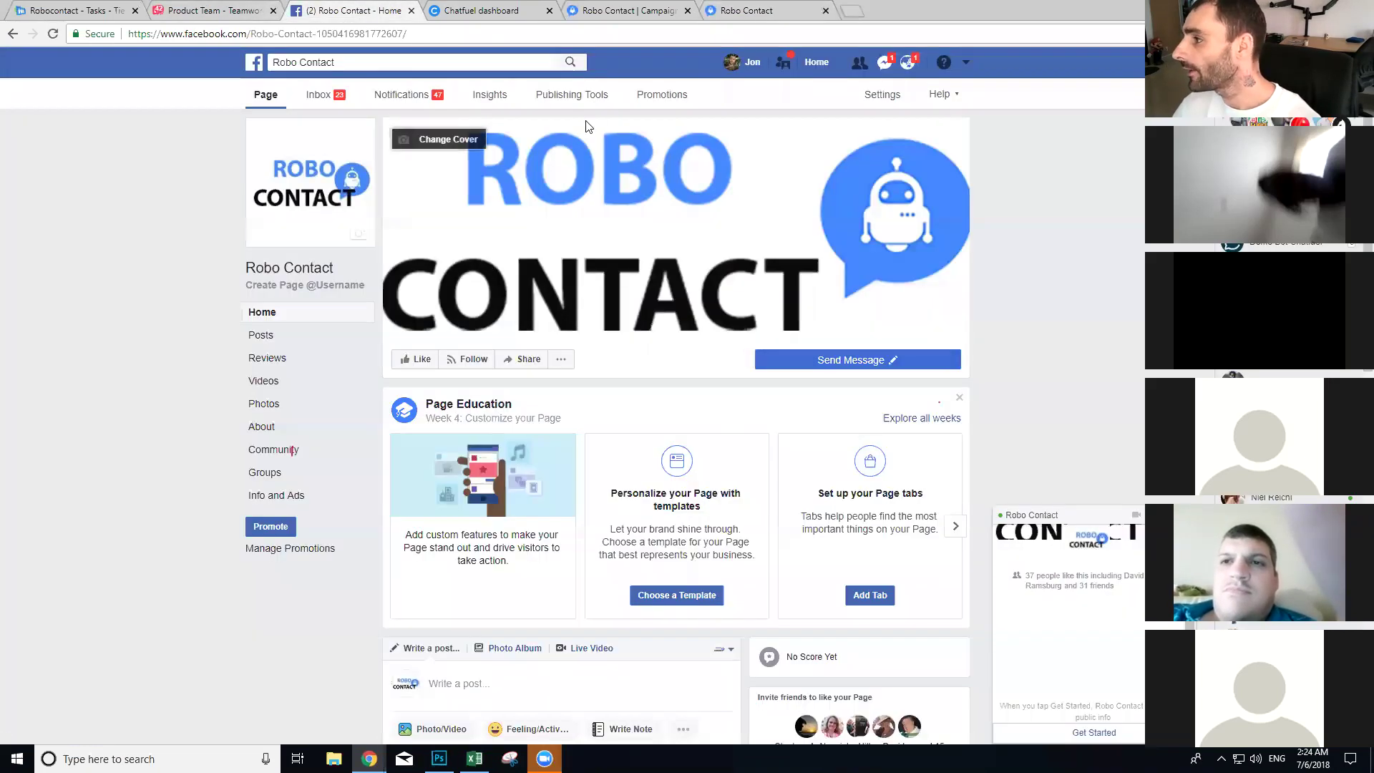
click(882, 95)
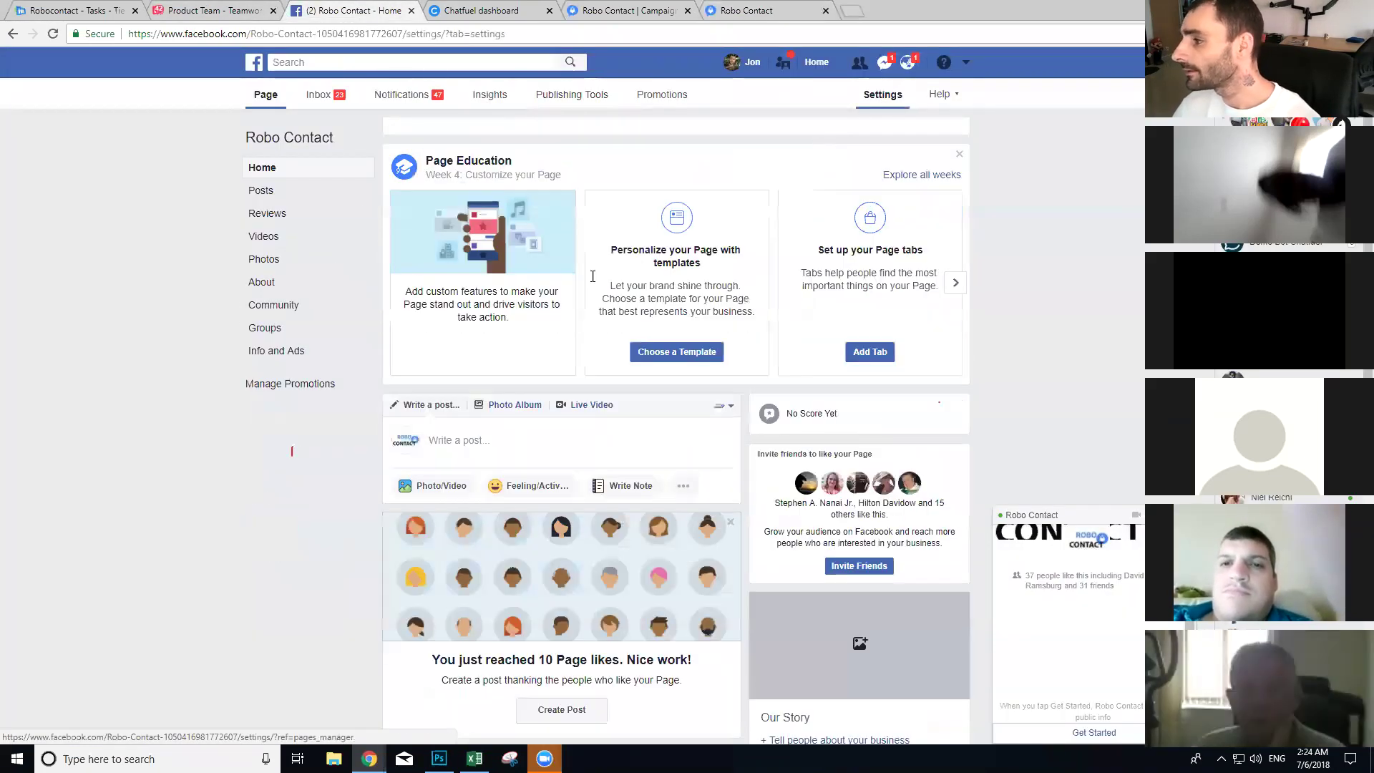
Step: Turn on 'Show a Messenger greeting' in the page's Messaging settings
click(337, 164)
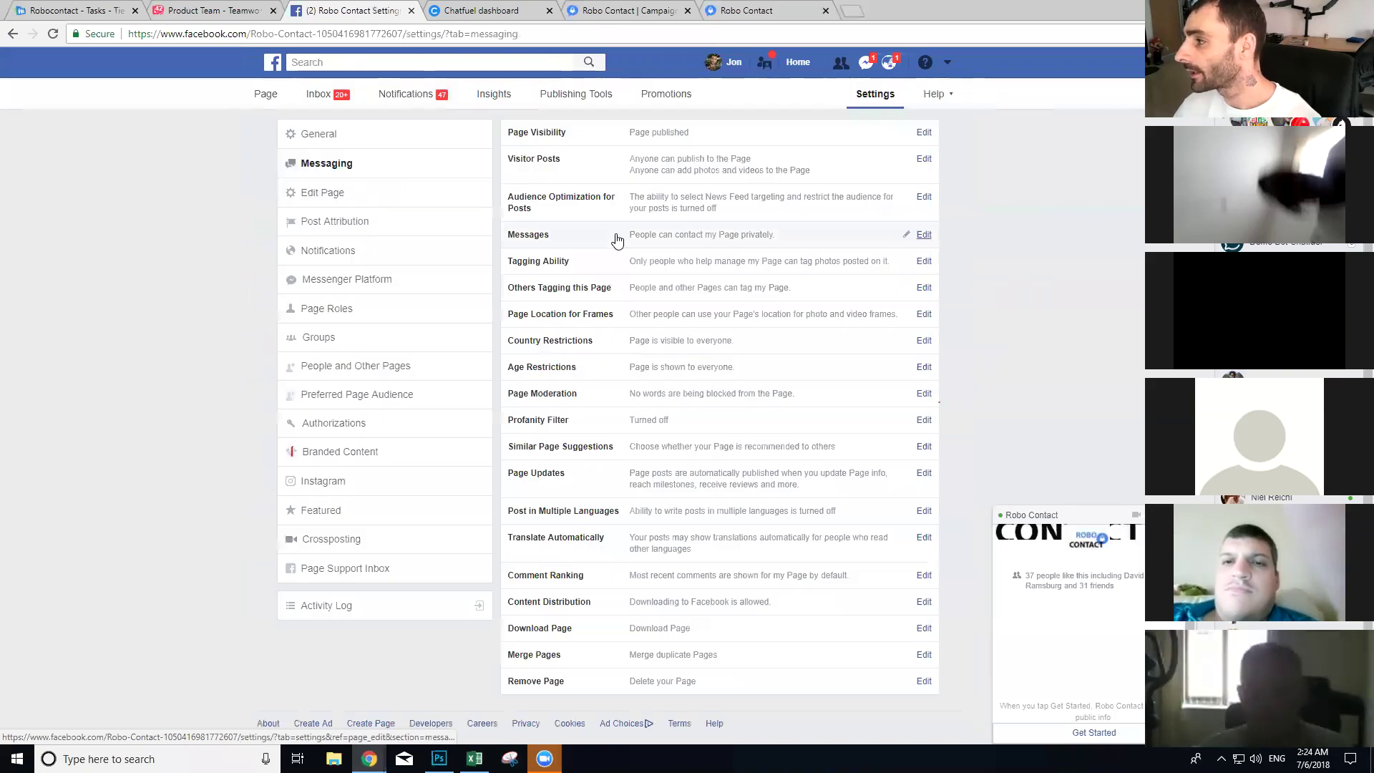
scroll(660, 406, down, 8)
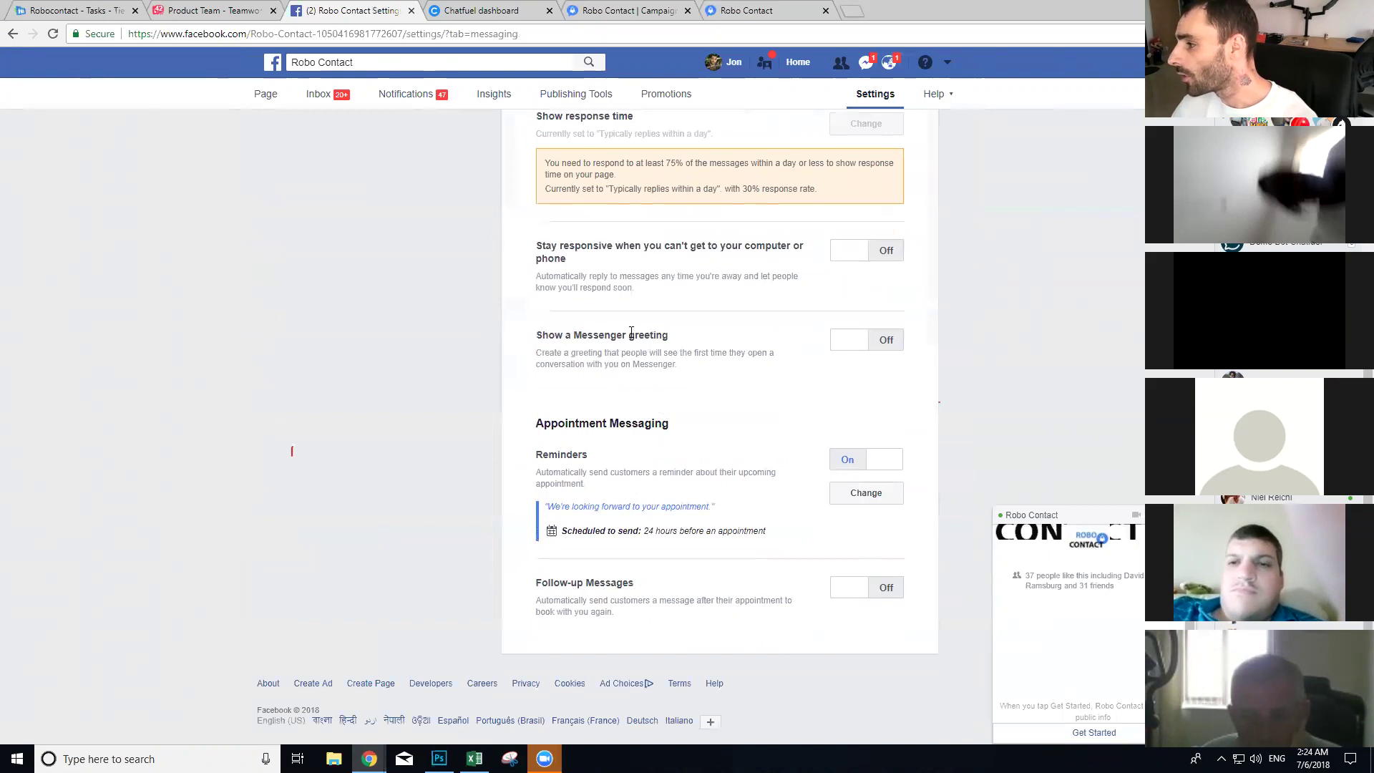
drag(671, 335, 542, 334)
click(852, 350)
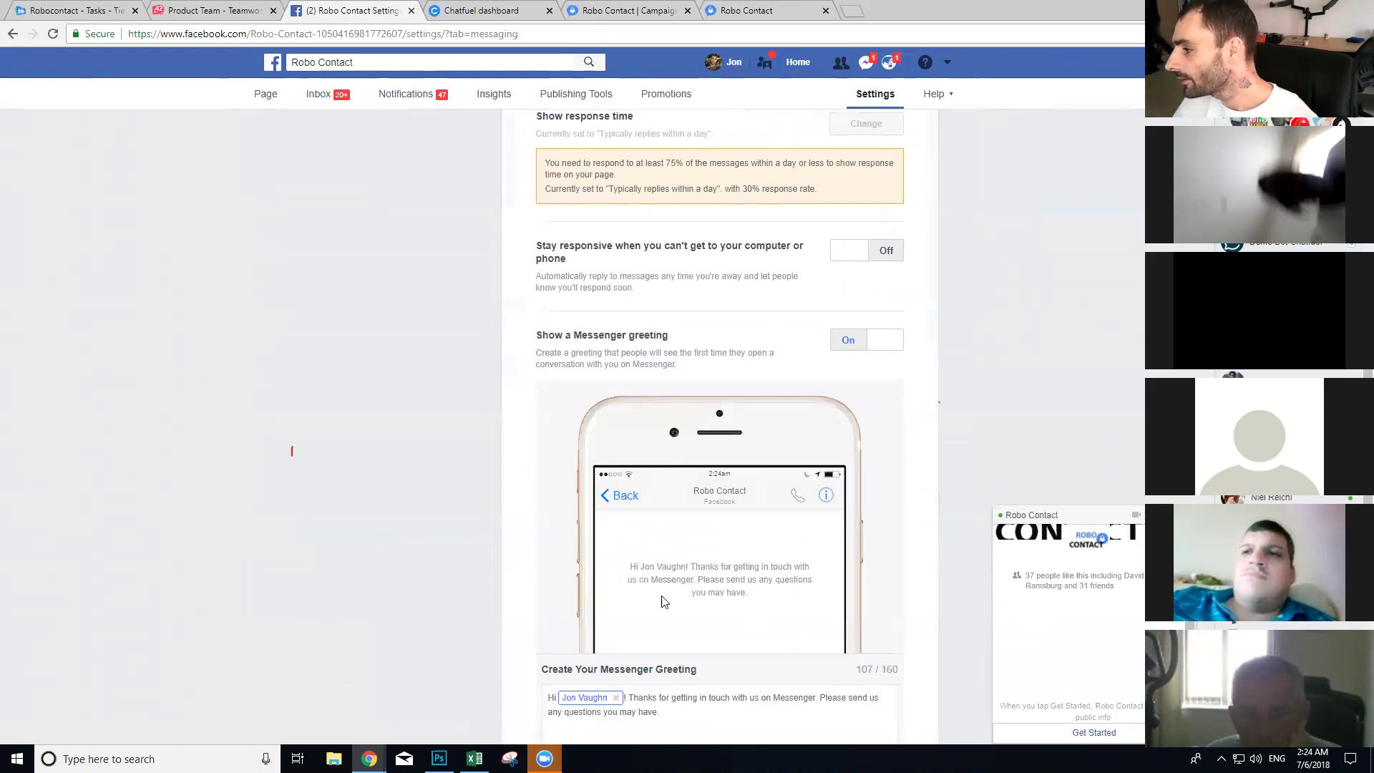
scroll(640, 545, down, 3)
key(shift+Up)
key(shift+Left)
key(shift+Left)
key(shift+Left)
key(shift+Left)
key(shift+Left)
key(shift+Left)
key(shift+Left)
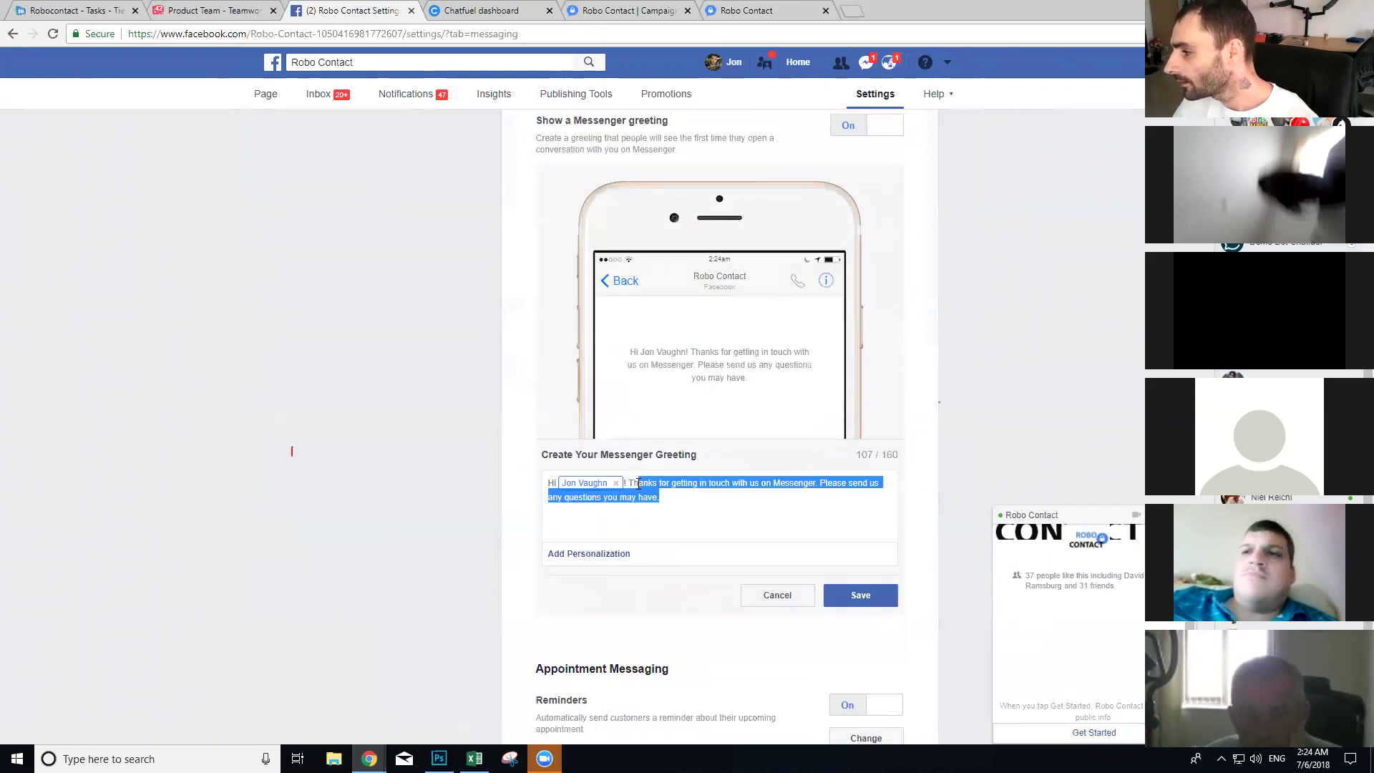
key(ctrl+v)
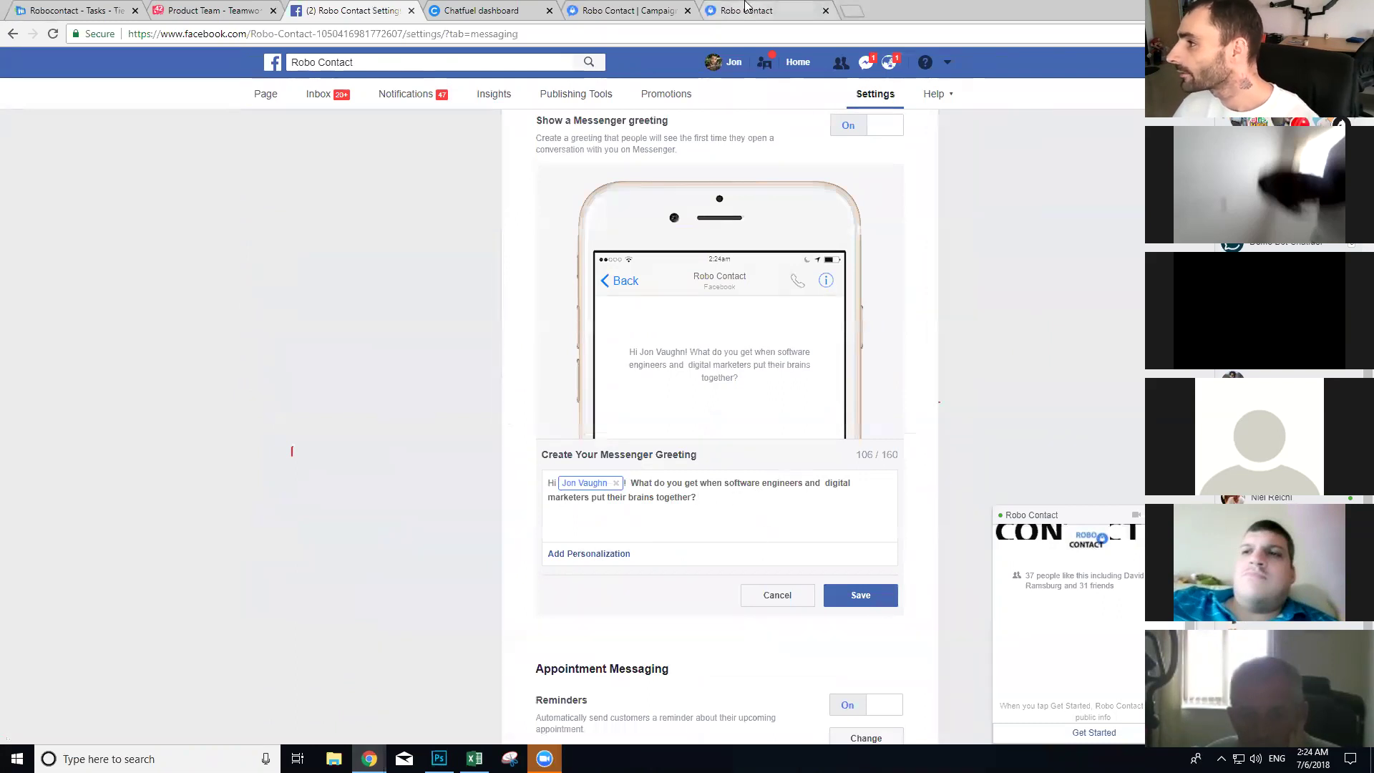
Step: Copy the Robo Contact description from the landing page and clear the old greeting text
click(740, 8)
scroll(639, 428, down, 7)
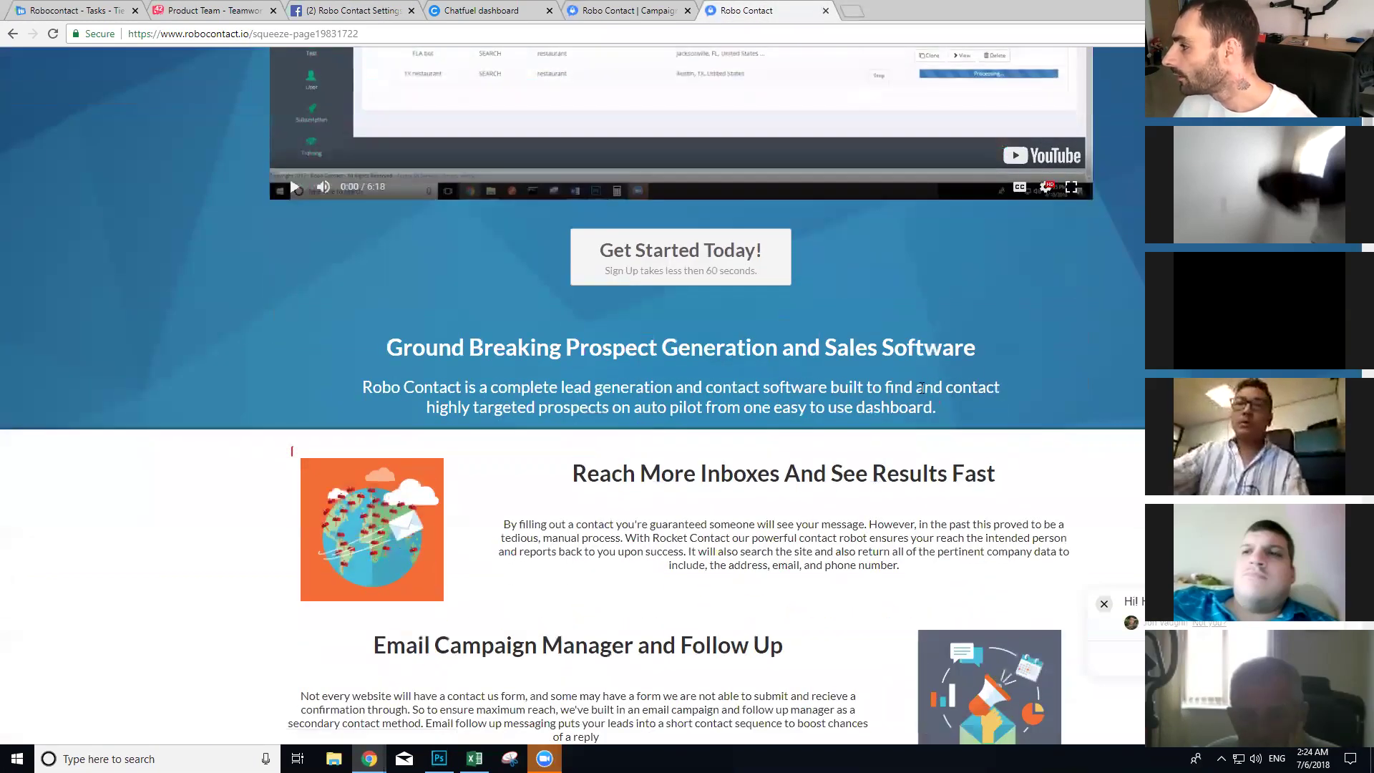
drag(980, 358, 385, 349)
drag(958, 413, 362, 393)
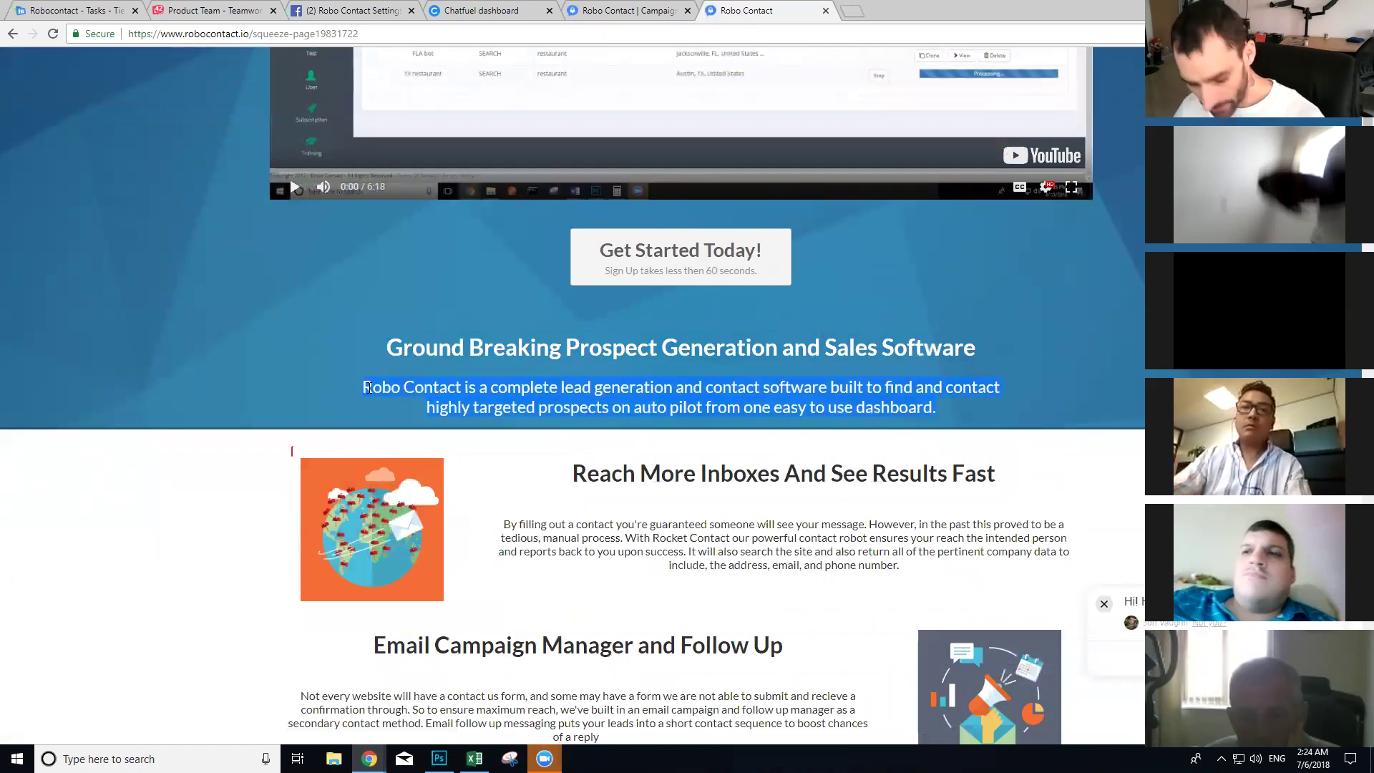
click(309, 7)
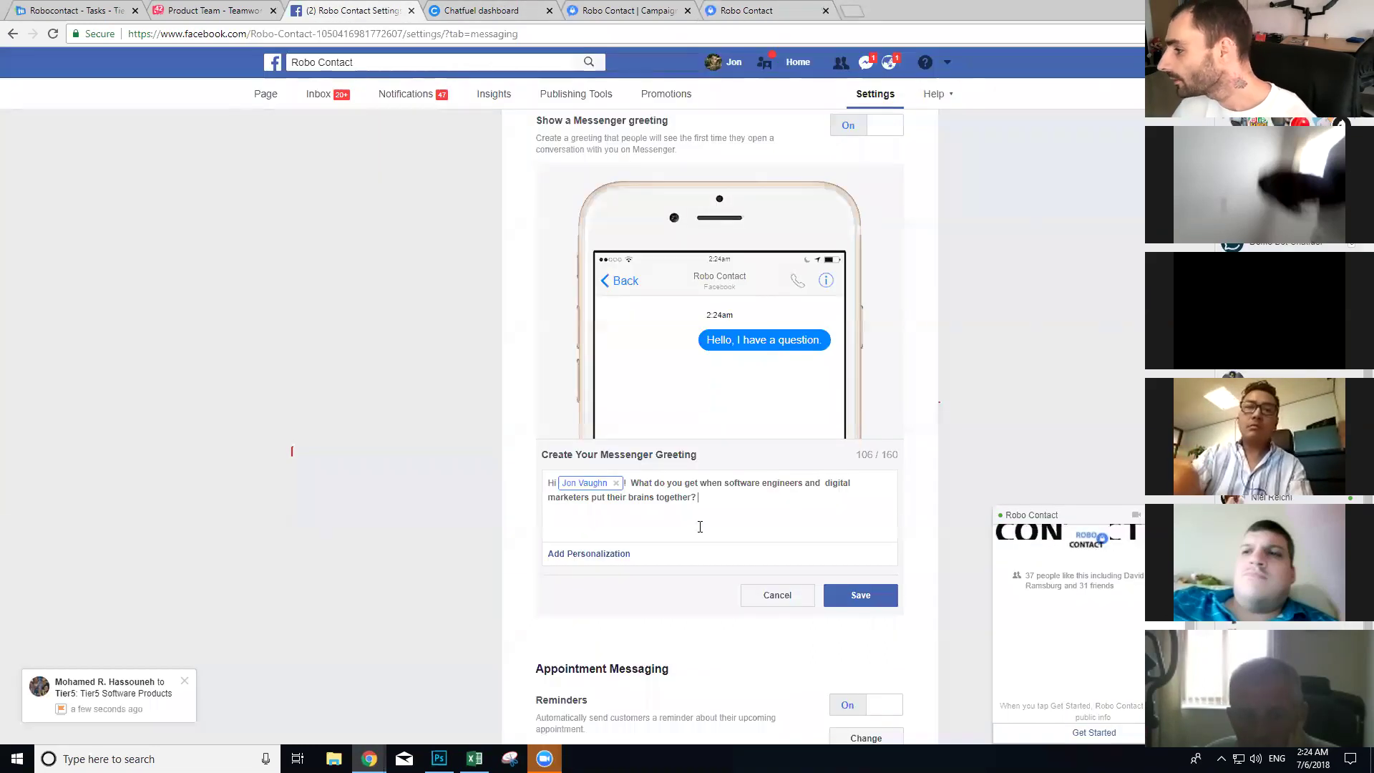
drag(699, 498, 634, 481)
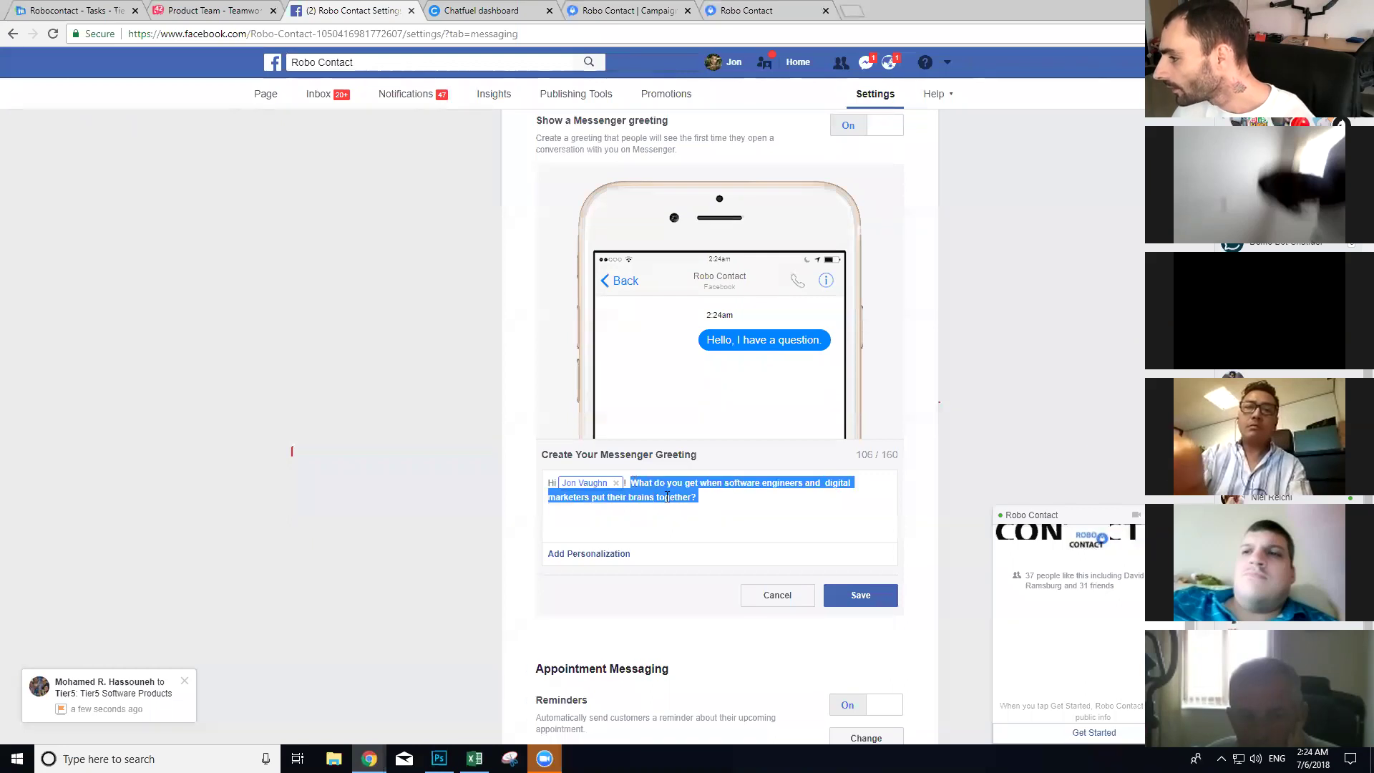
key(ctrl+v)
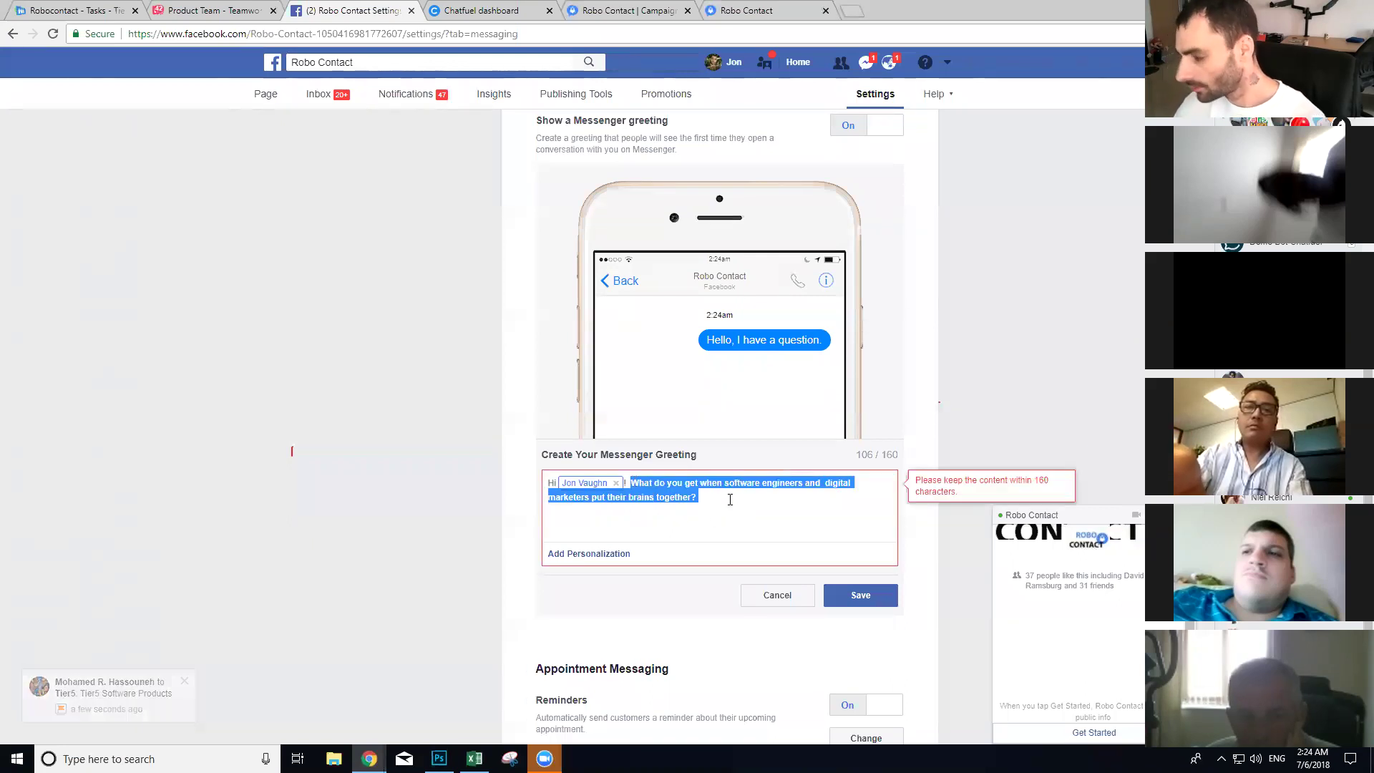
key(BackSpace)
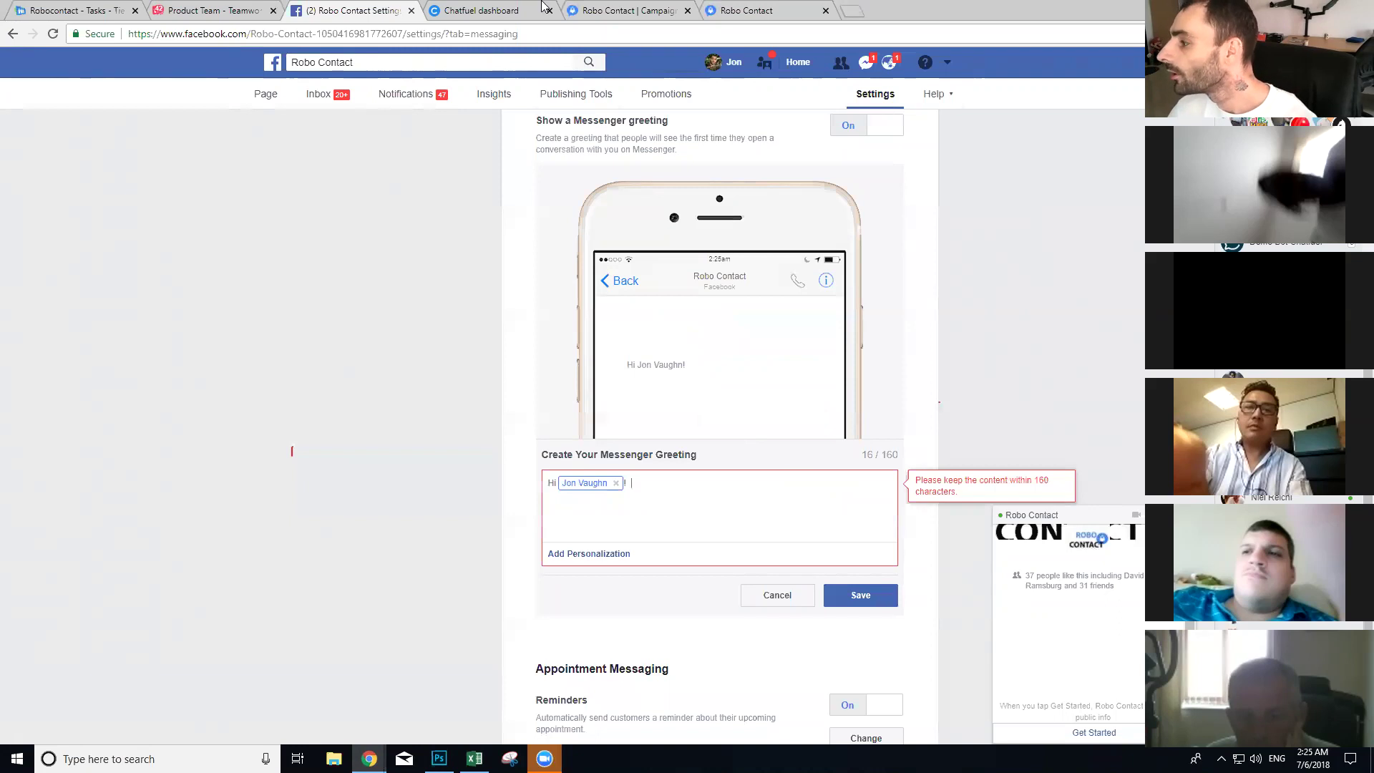
Step: Paste the Robo Contact description into the greeting, join the broken line, and save
click(623, 10)
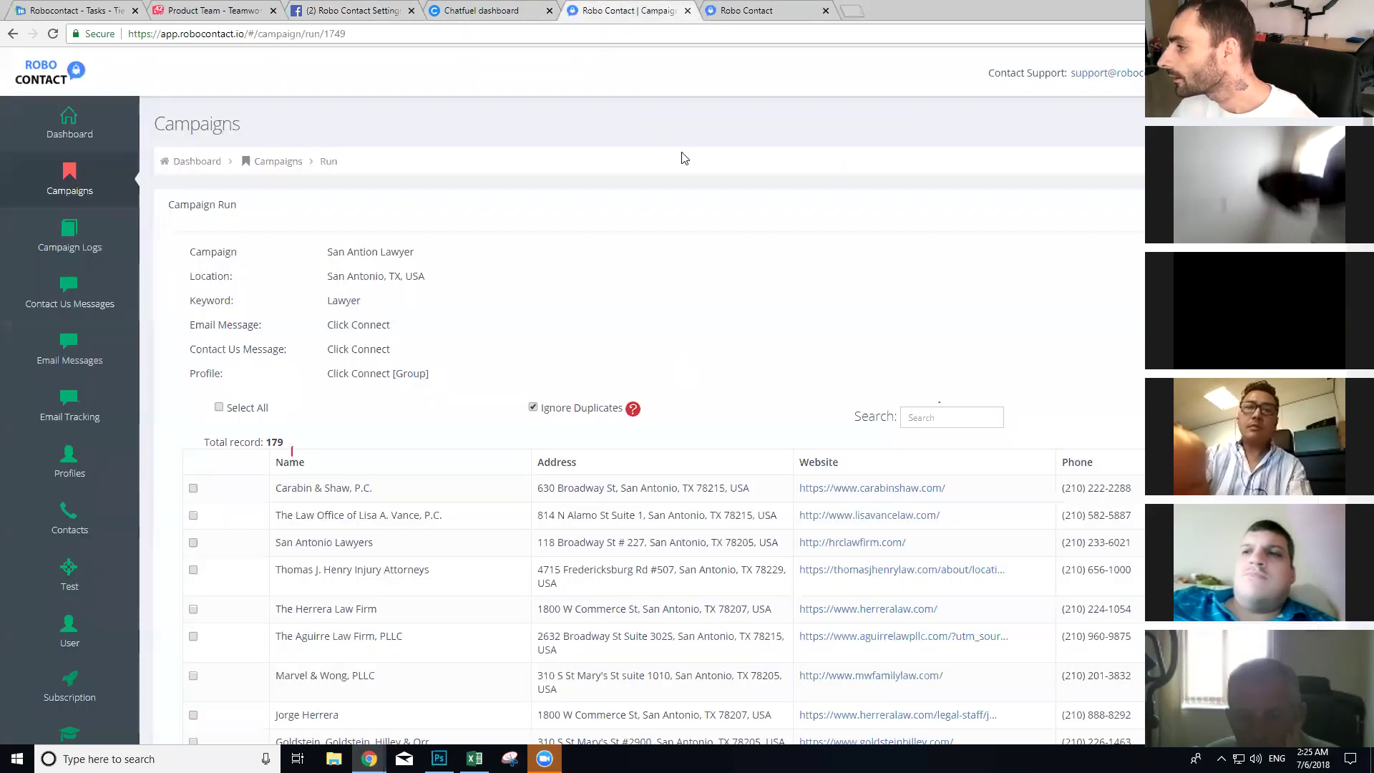
click(759, 11)
click(521, 412)
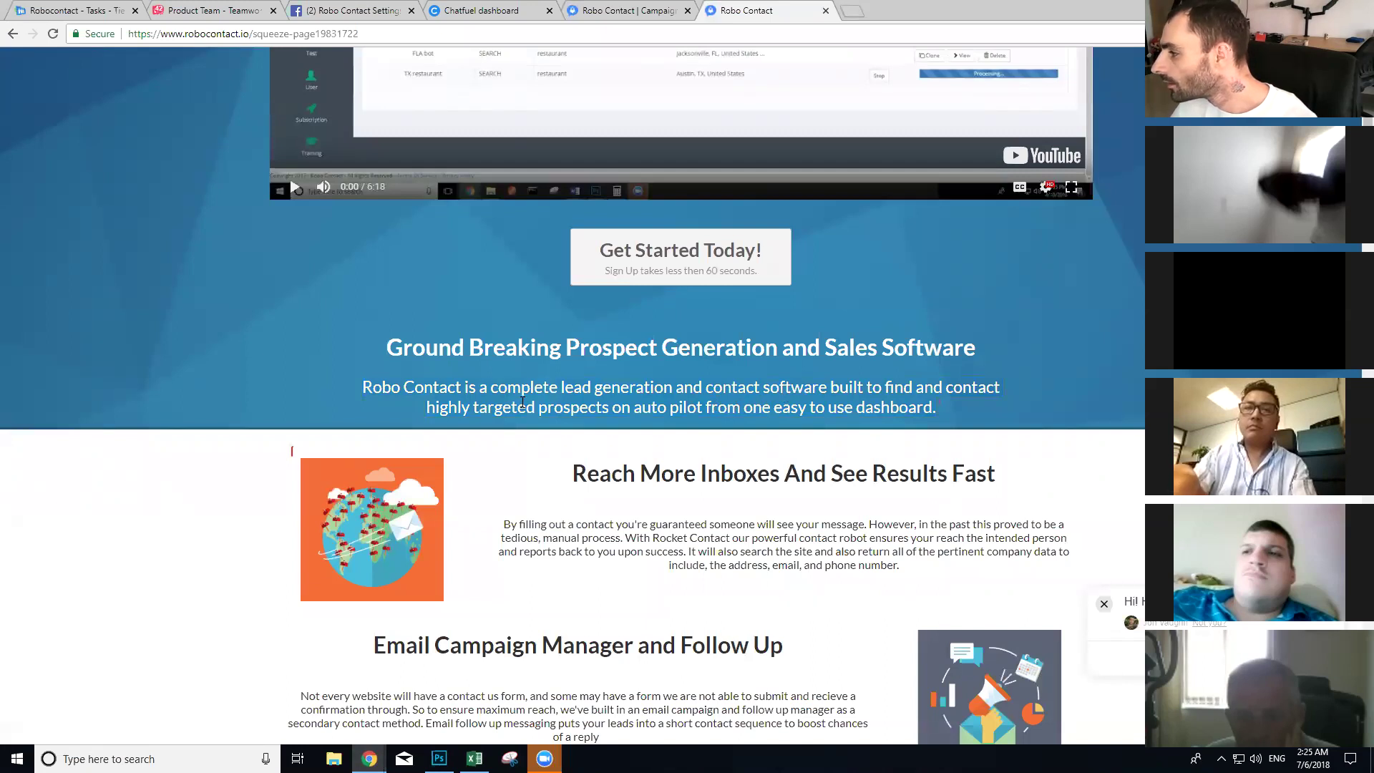
drag(937, 408, 366, 378)
key(ctrl+c)
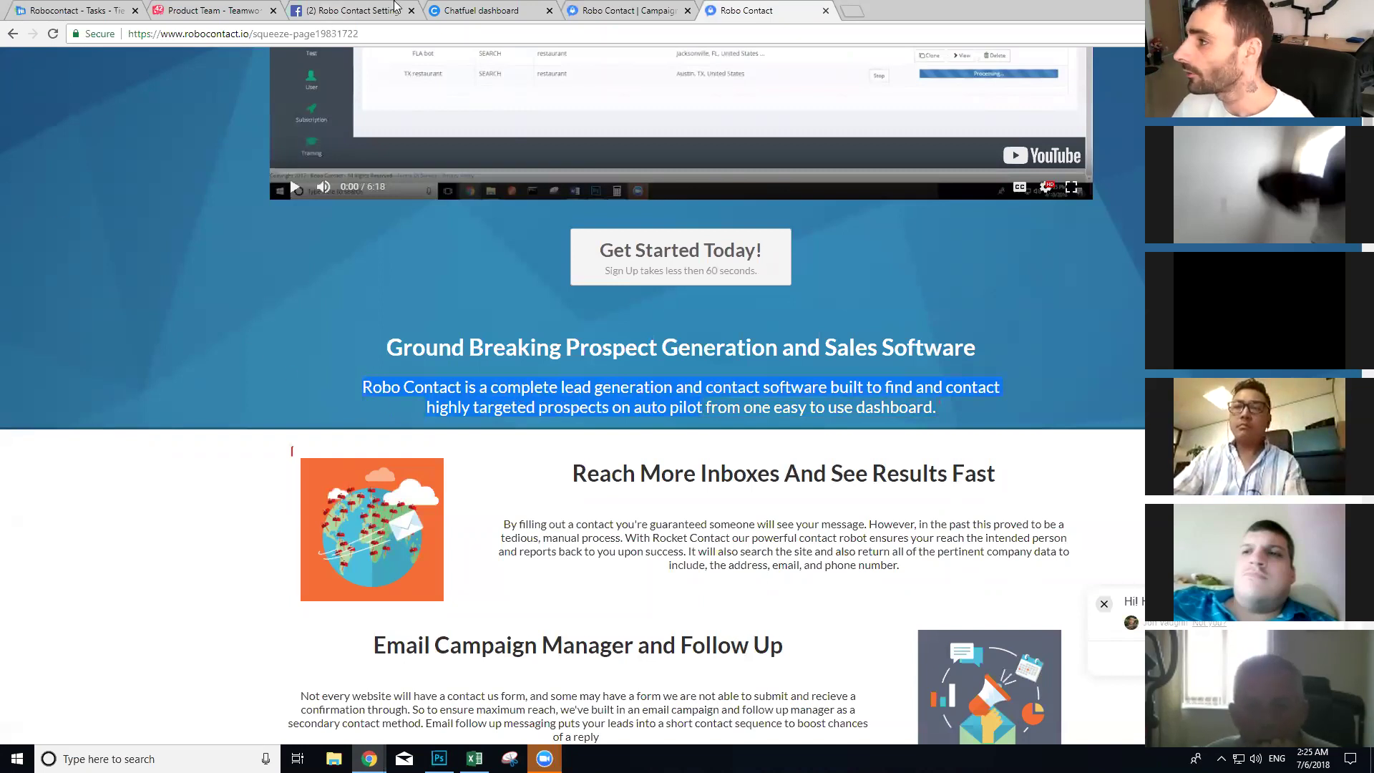
click(409, 6)
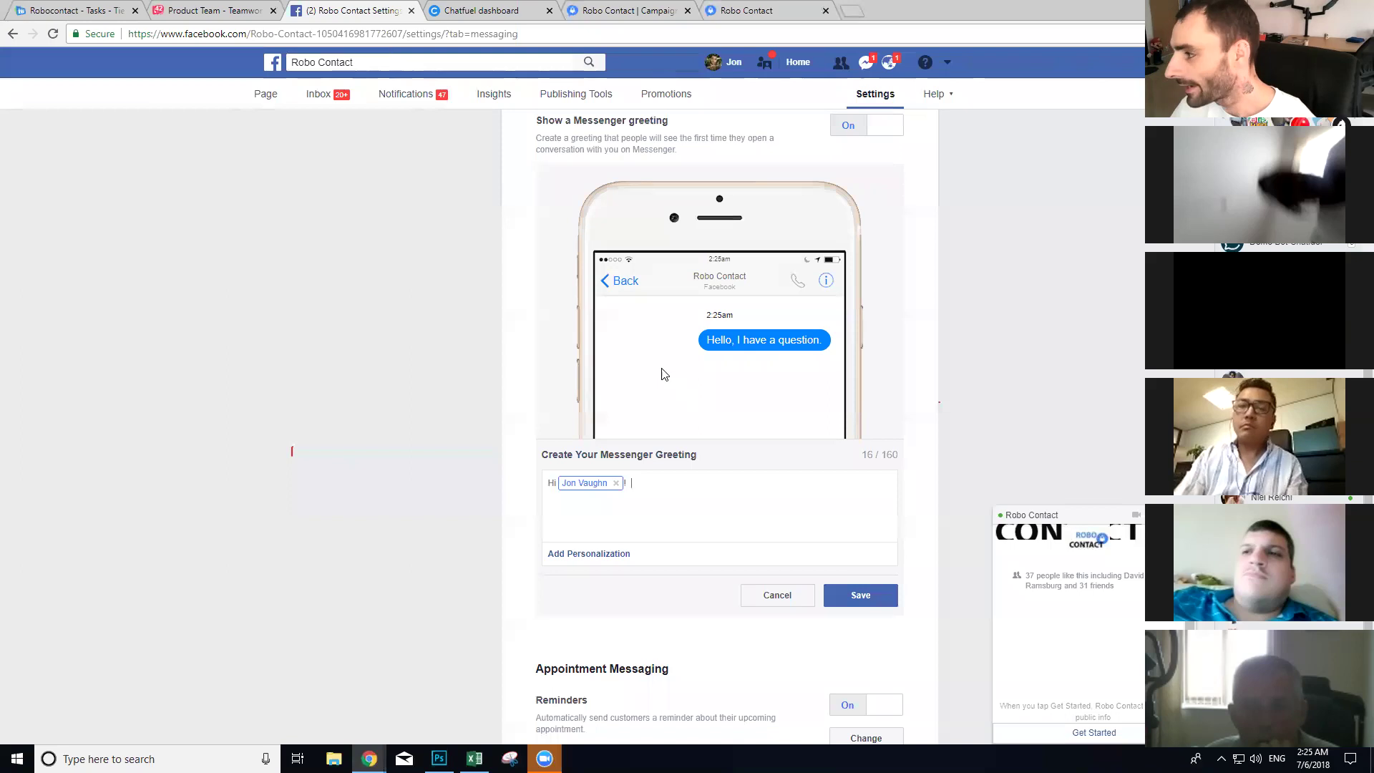
key(ctrl+v)
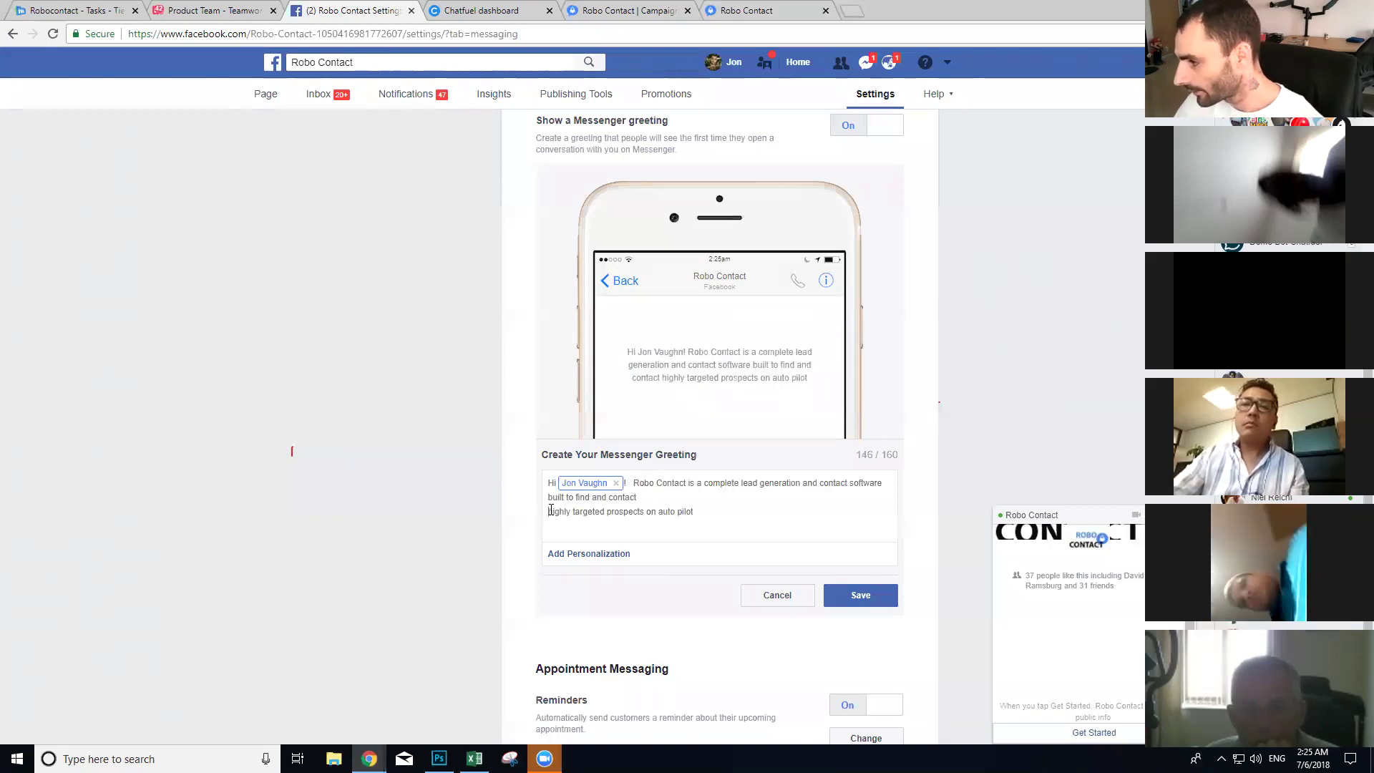
key(BackSpace)
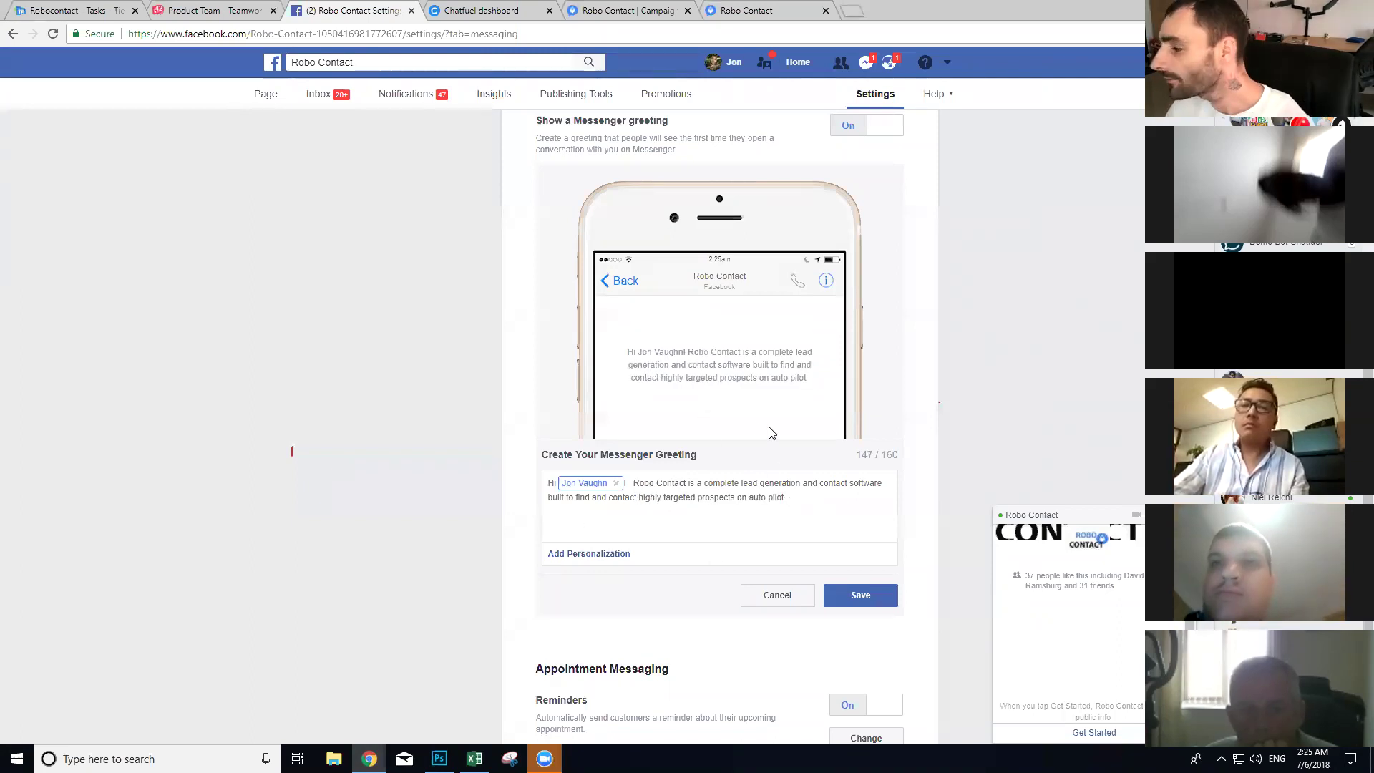
click(876, 597)
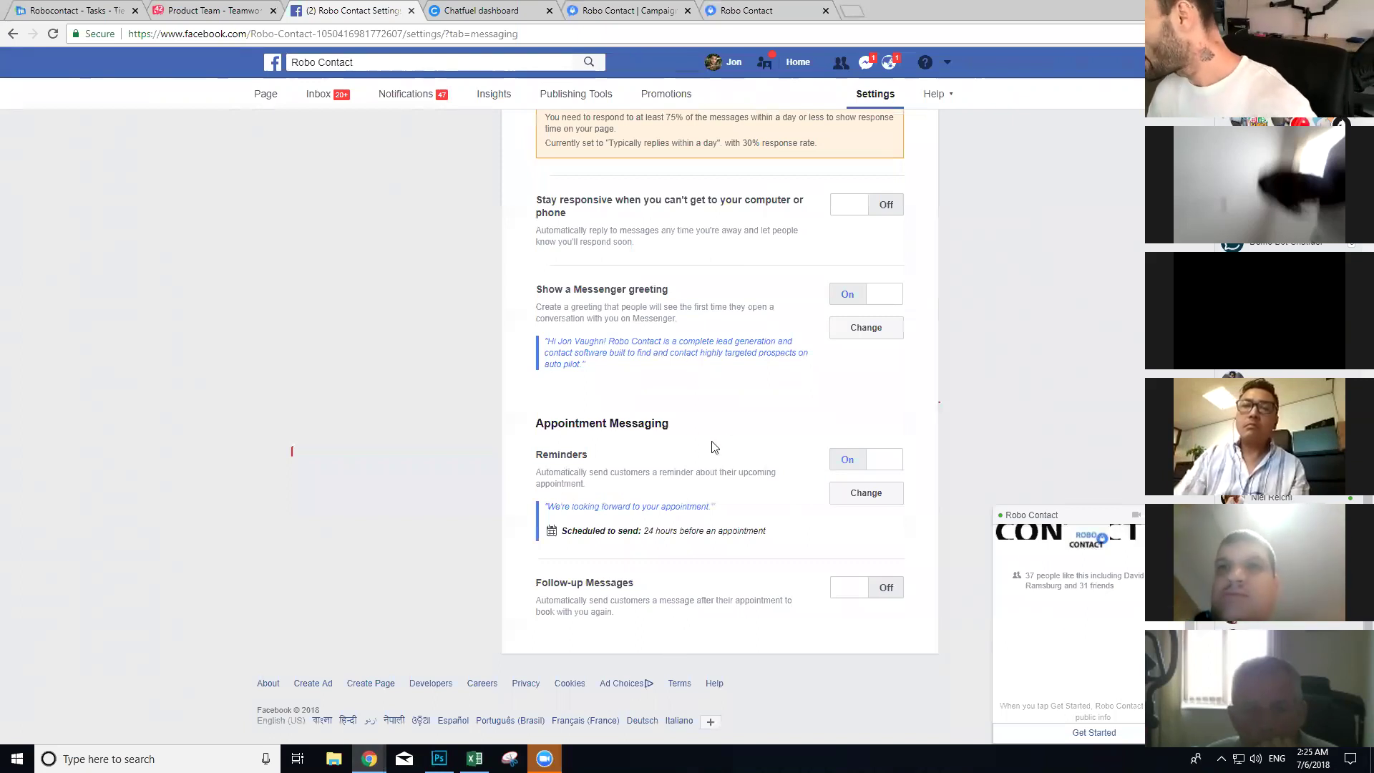
Step: Review the 'Prompt people to send messages' option, then return to the Robo Contact page home
scroll(712, 448, up, 1)
scroll(712, 447, up, 5)
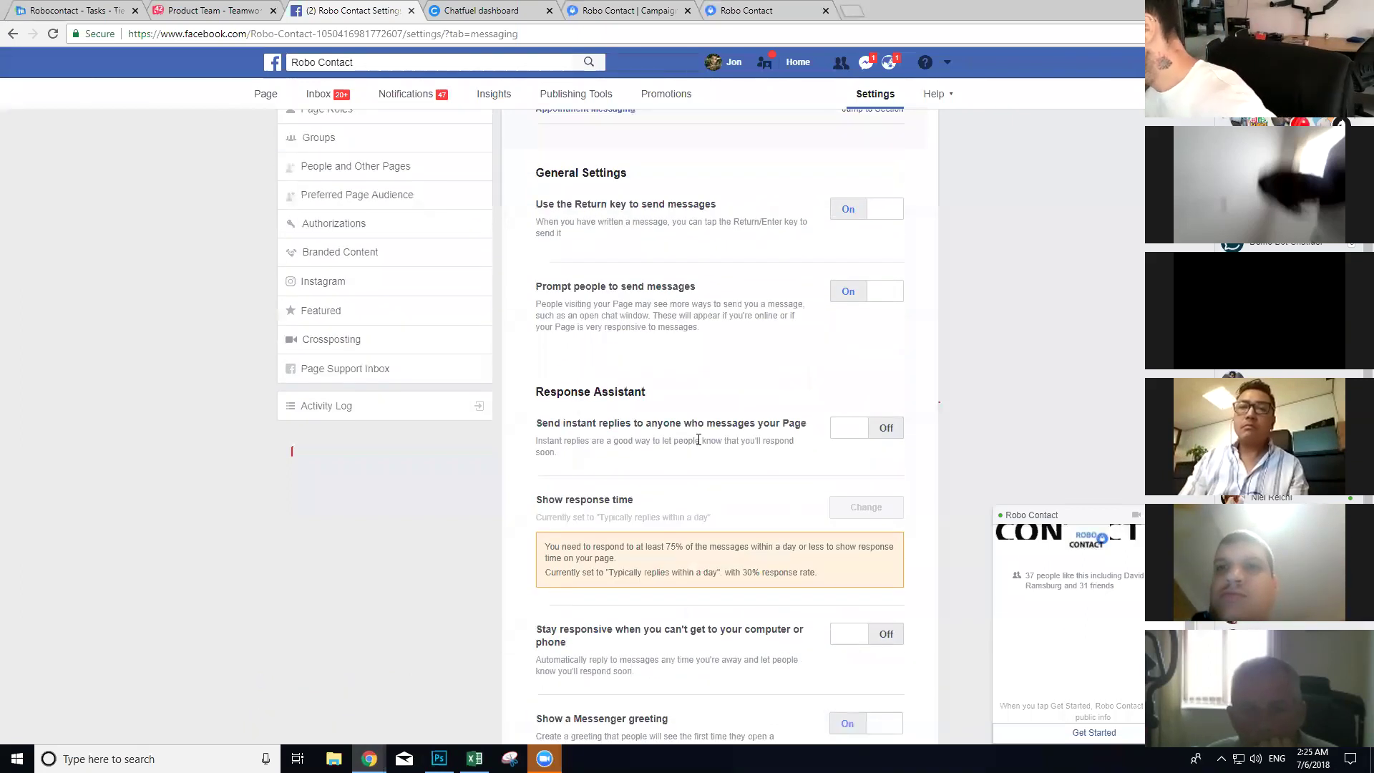
drag(696, 286, 539, 282)
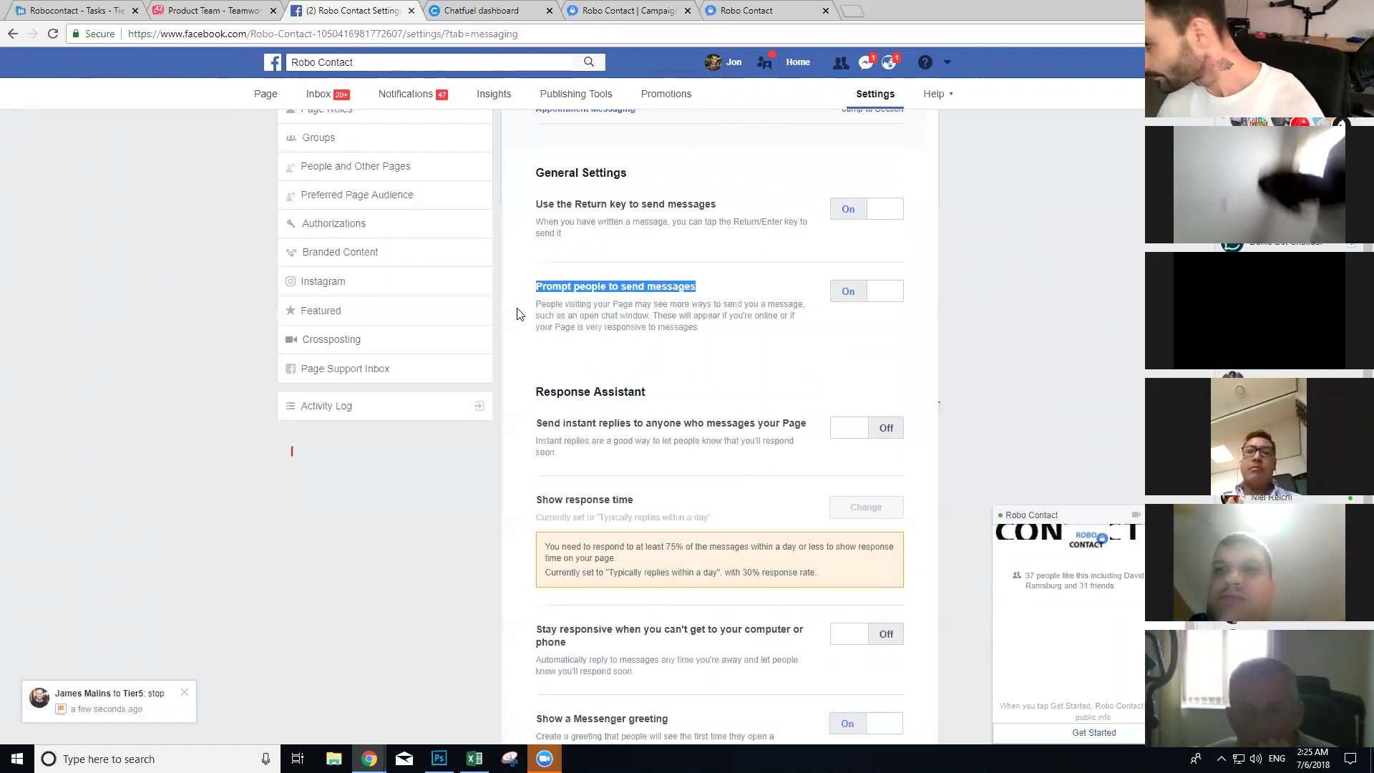
click(247, 94)
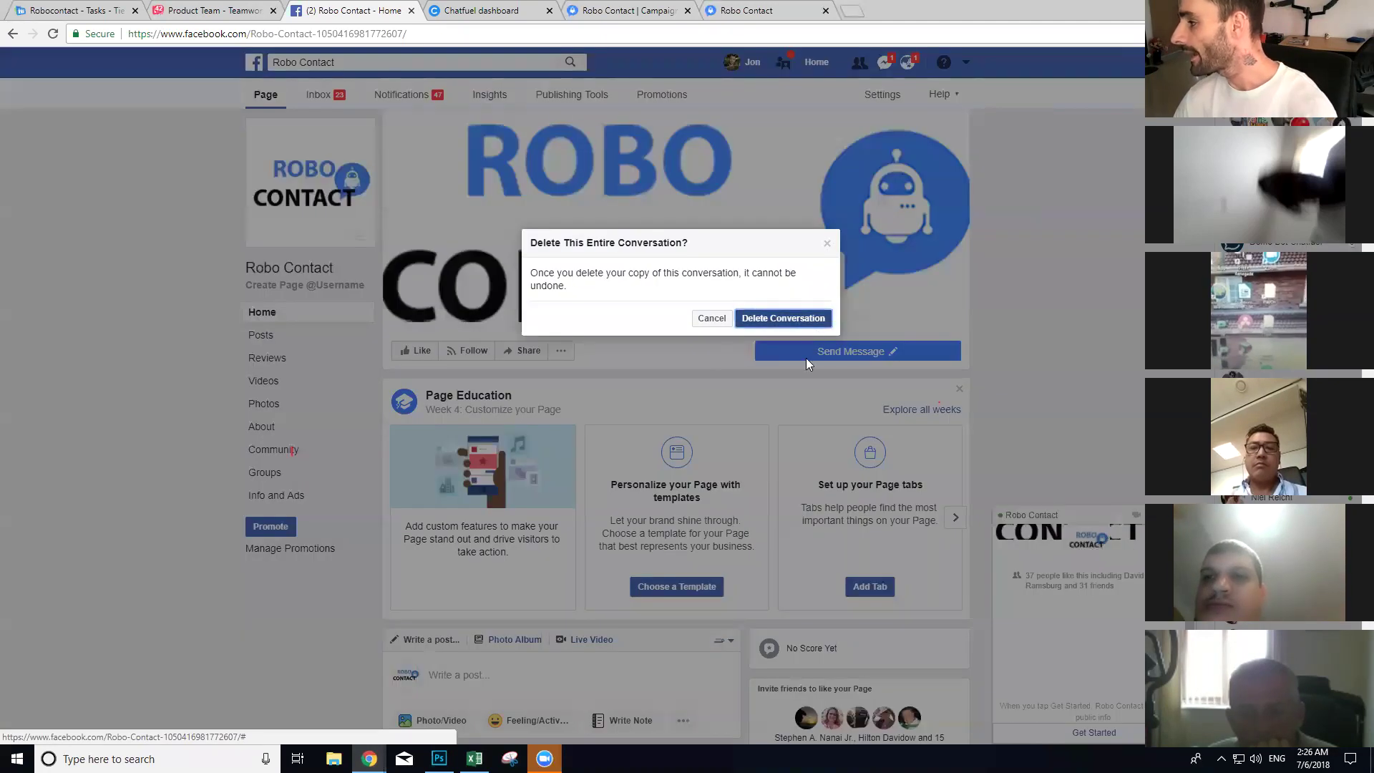
Step: Delete the old Messenger conversation, preview the new greeting in a test chat, and switch to the campaign
click(786, 320)
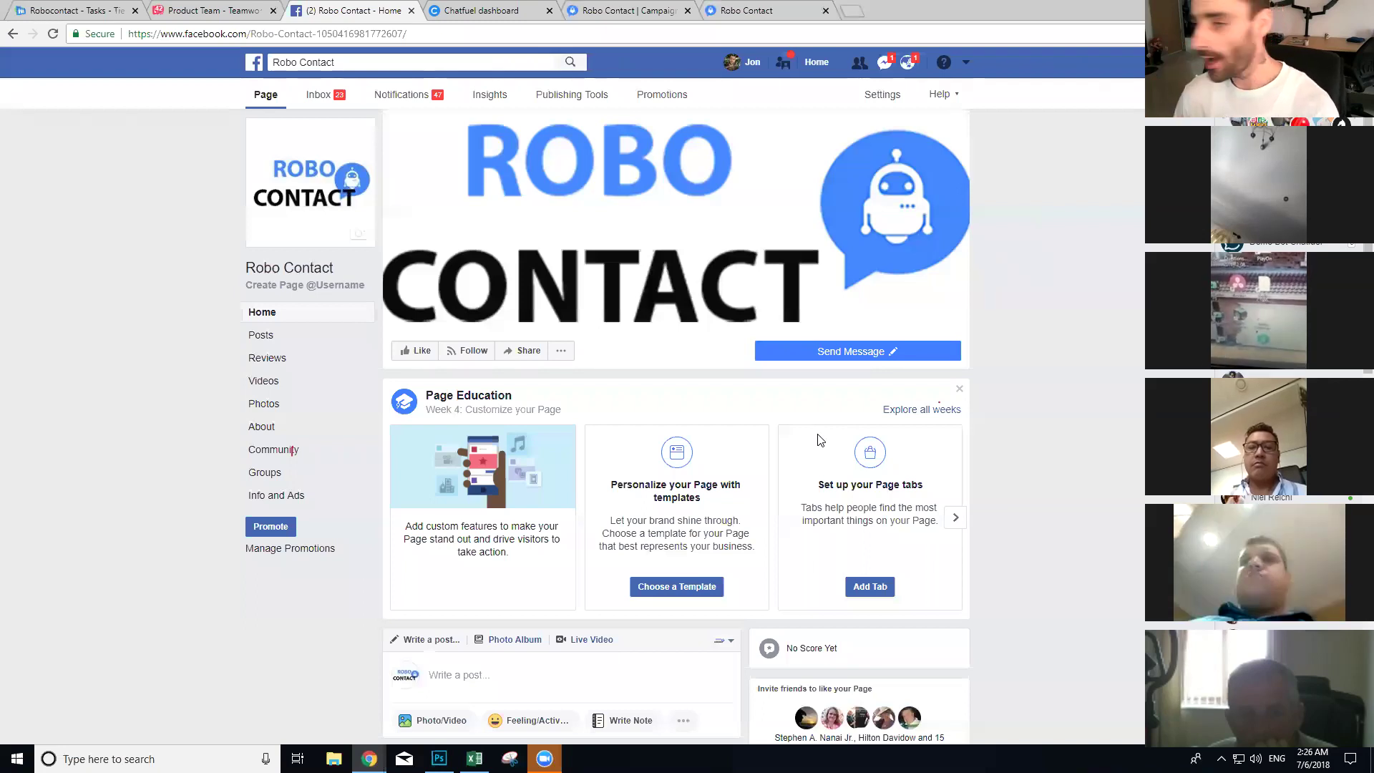
click(54, 37)
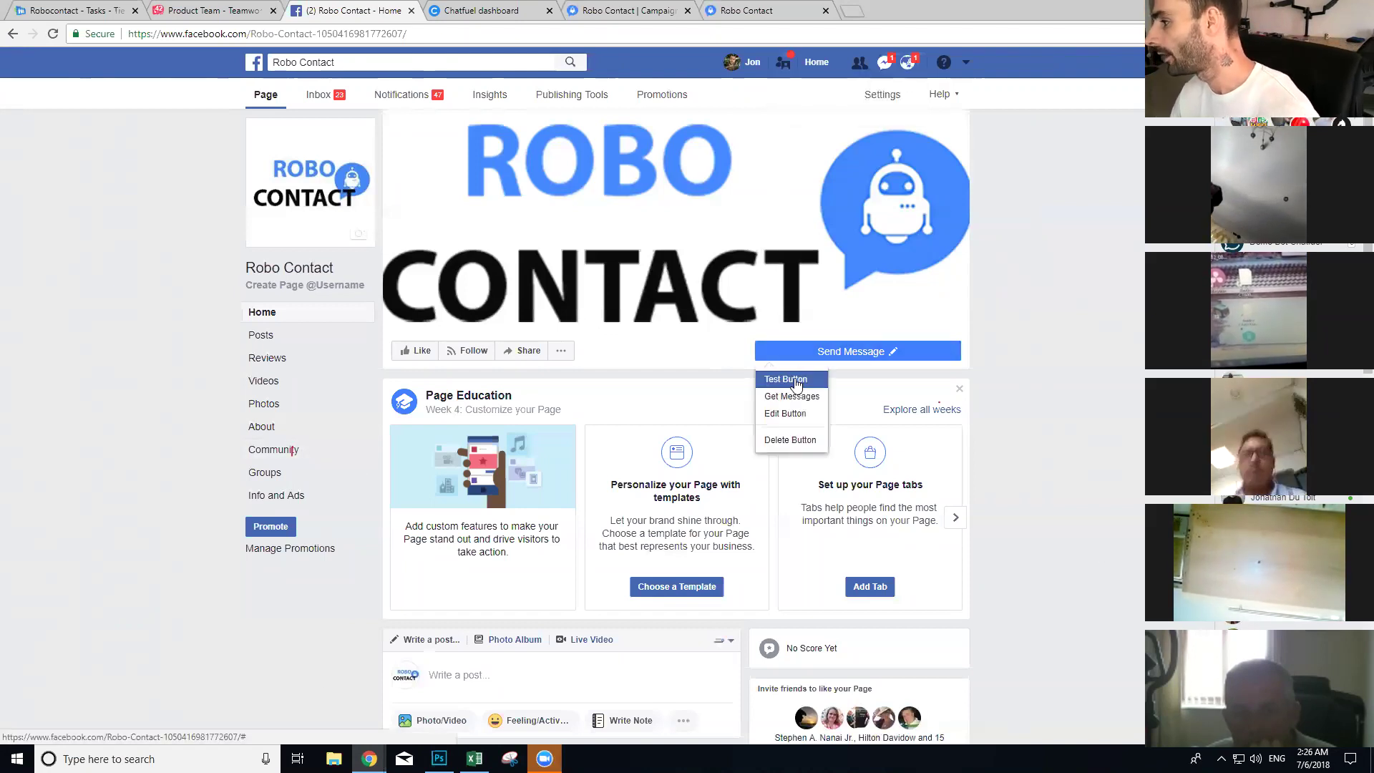
click(786, 379)
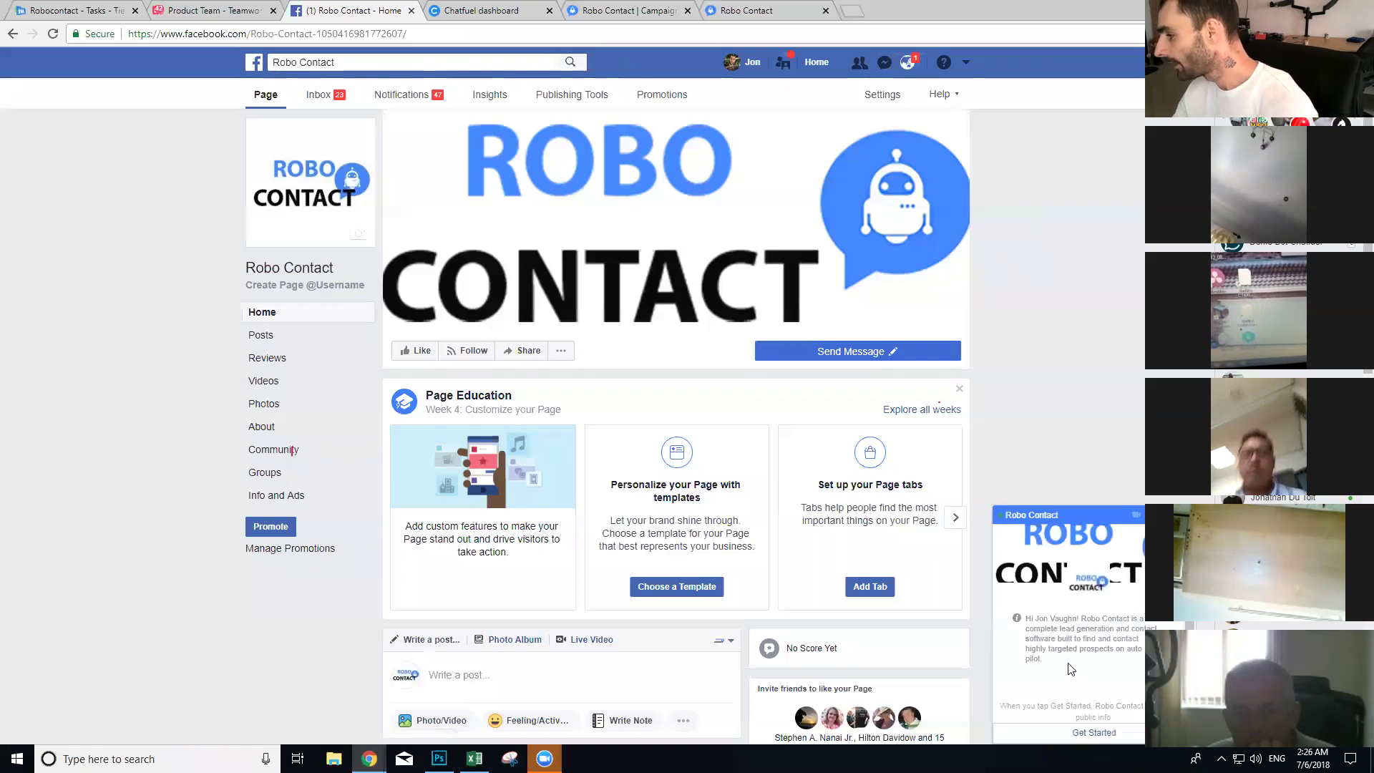
drag(1045, 660, 1026, 617)
click(1083, 639)
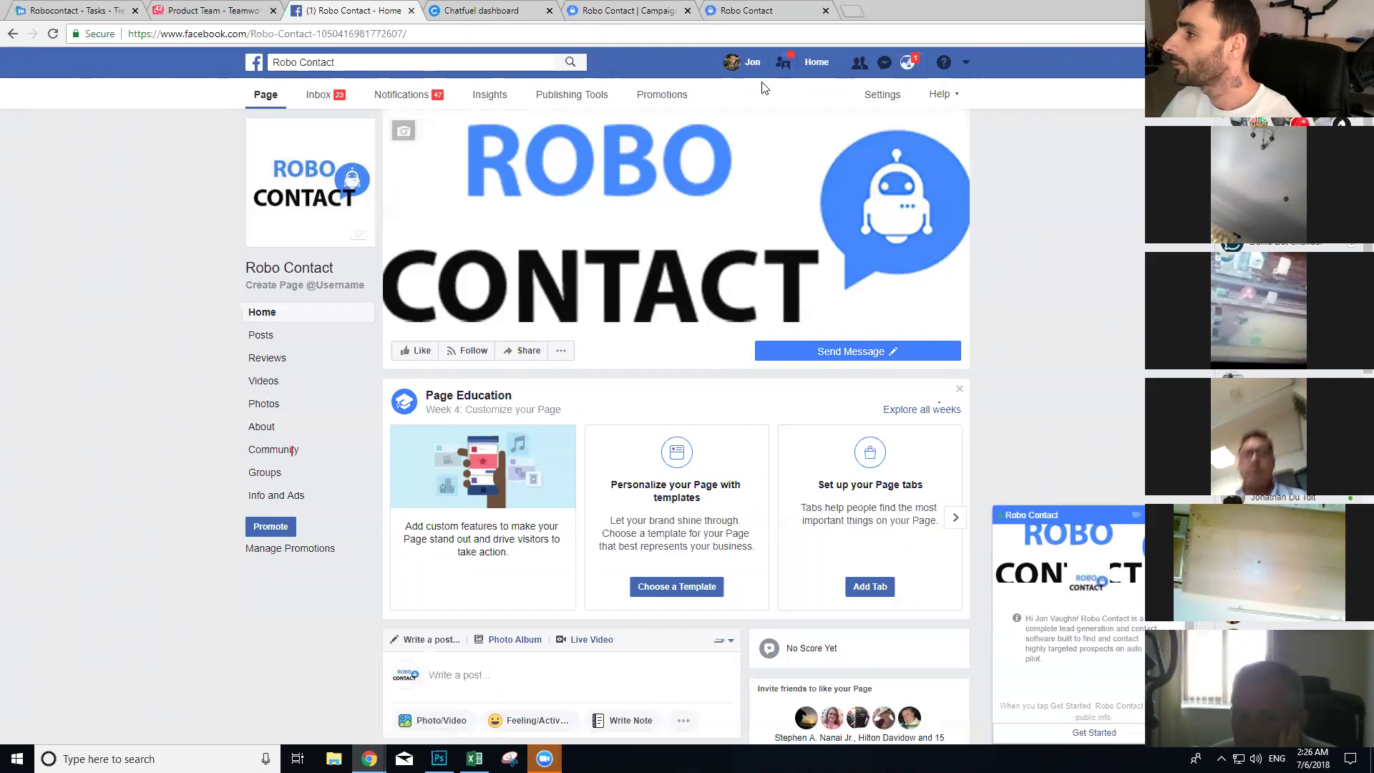
click(637, 10)
scroll(372, 344, down, 2)
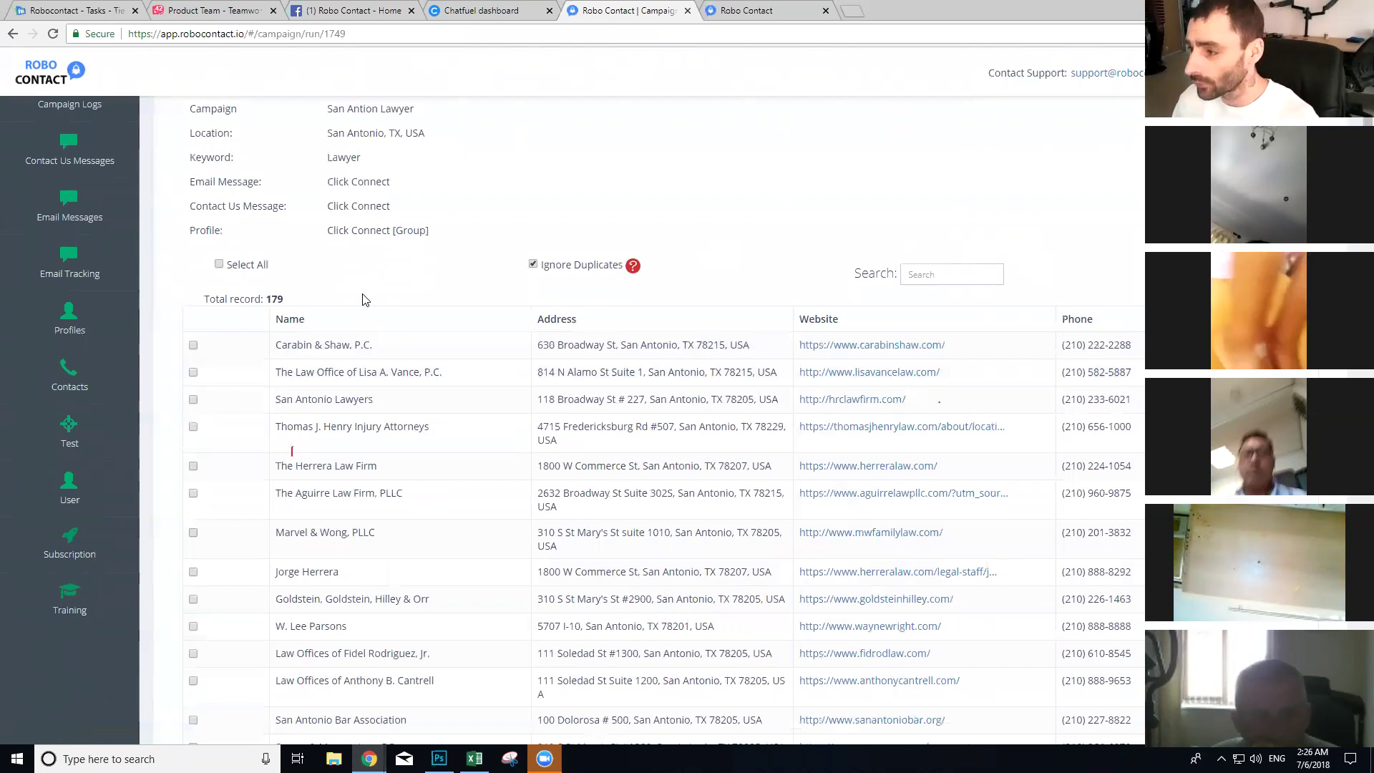
Step: Note the 179 campaign records, select all contacts, and switch to the Chatfuel bot settings
drag(285, 304, 202, 302)
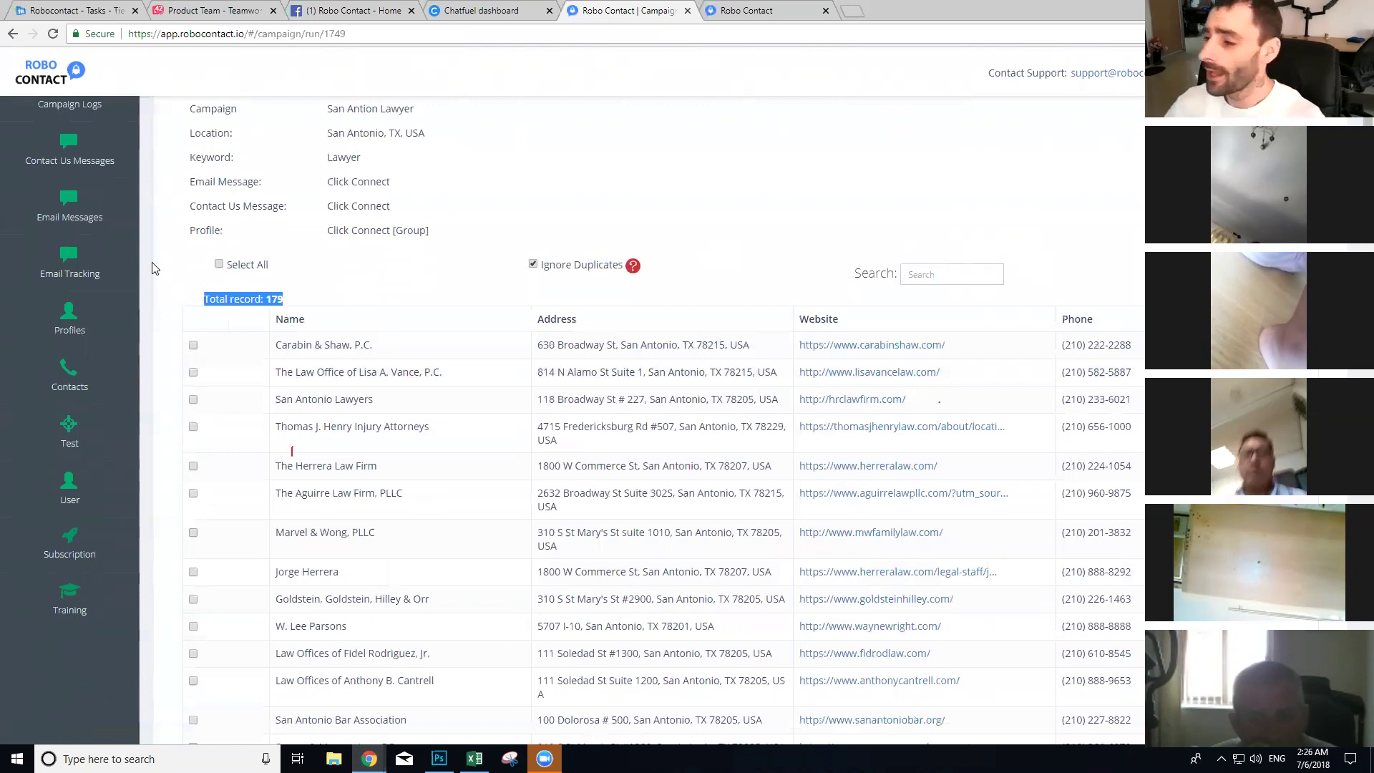
click(219, 265)
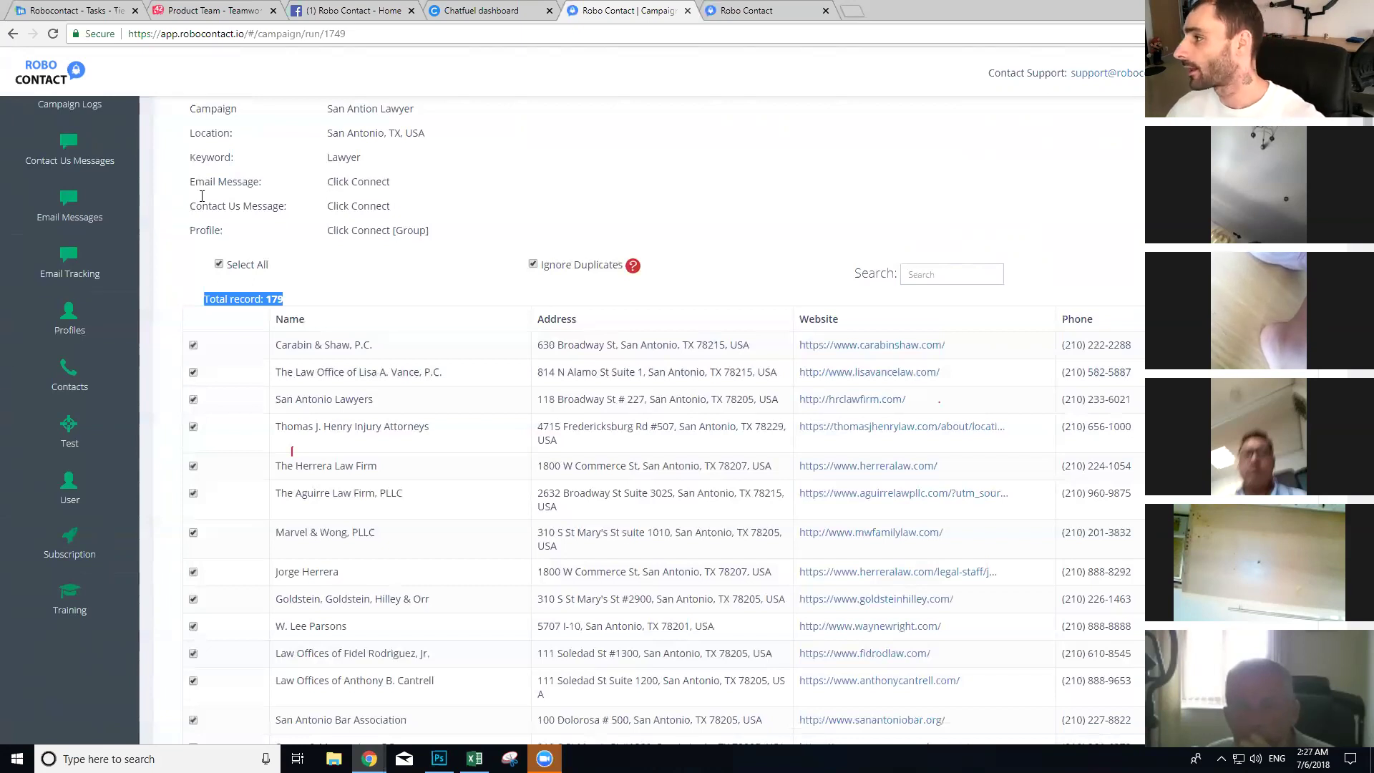
click(481, 10)
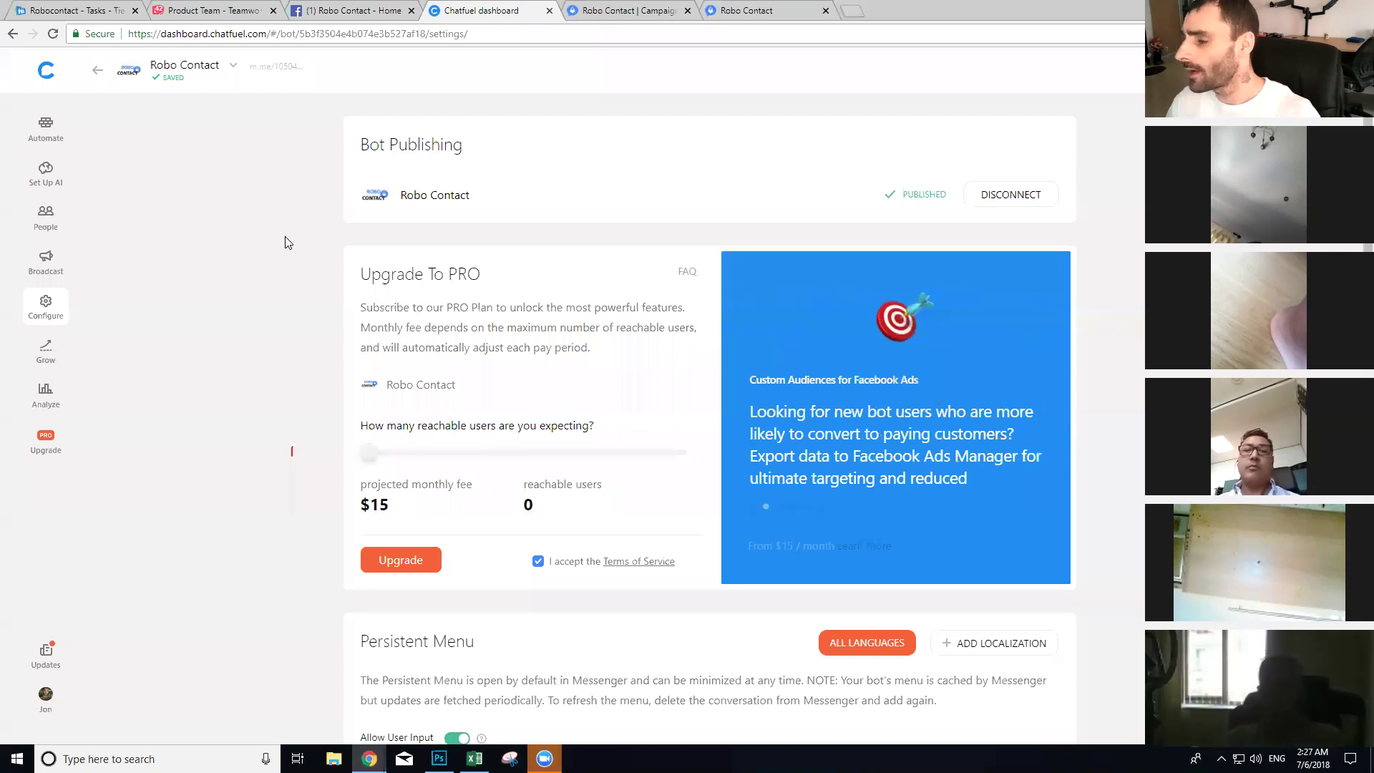
Step: Open the bot's blocks and move between the Welcome message and Default answer blocks
click(46, 127)
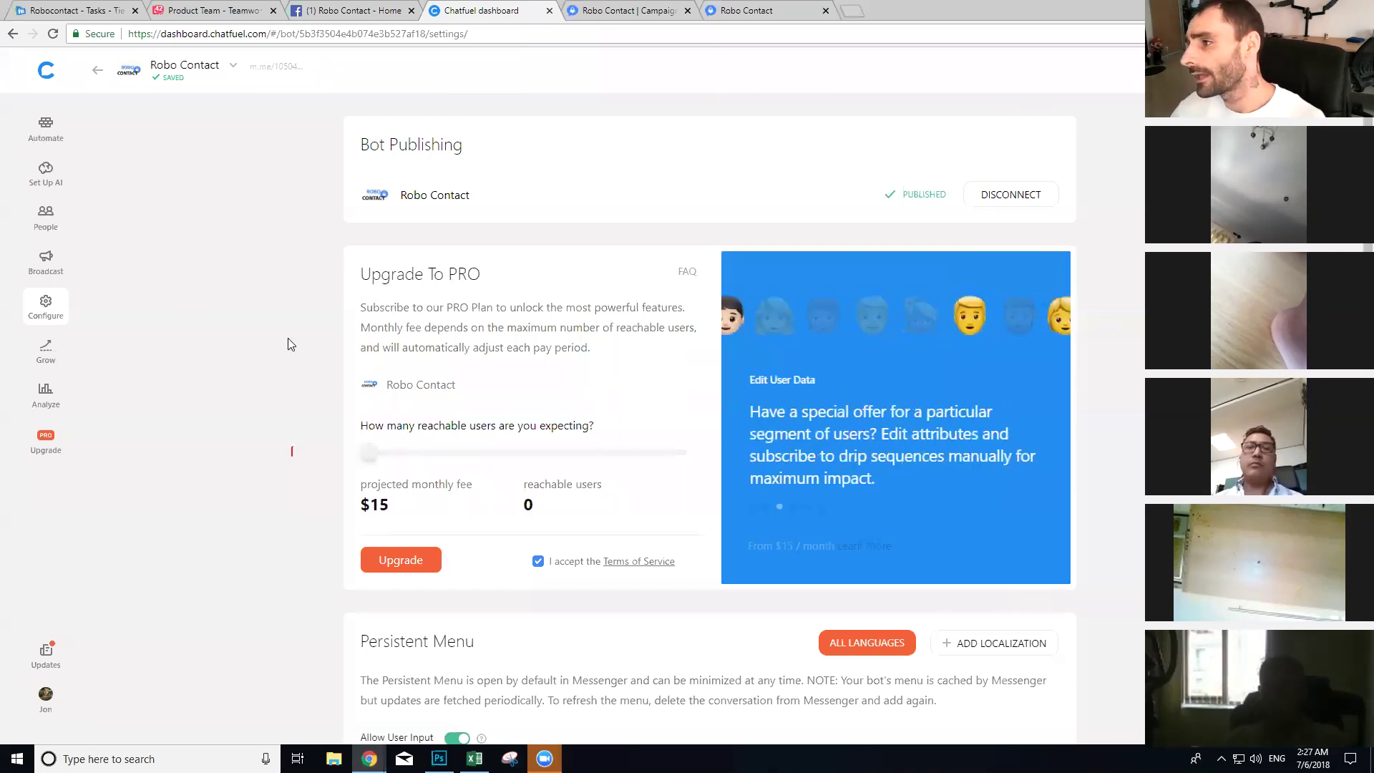
click(209, 122)
click(132, 123)
click(198, 125)
click(130, 131)
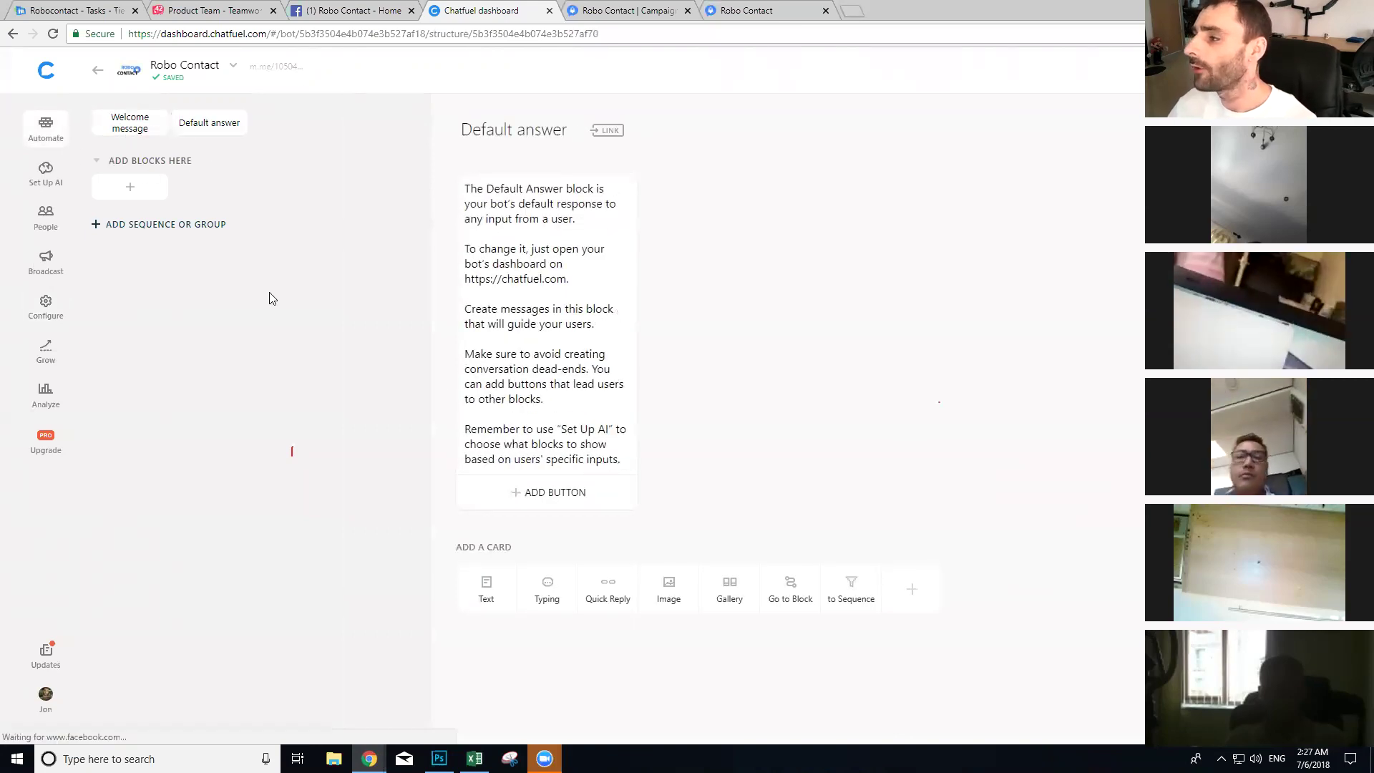
Step: Replace the boilerplate and 'Nice to meet you.' with 'Thanks for getting in touch with us. How can we help you today?'
drag(581, 460, 463, 236)
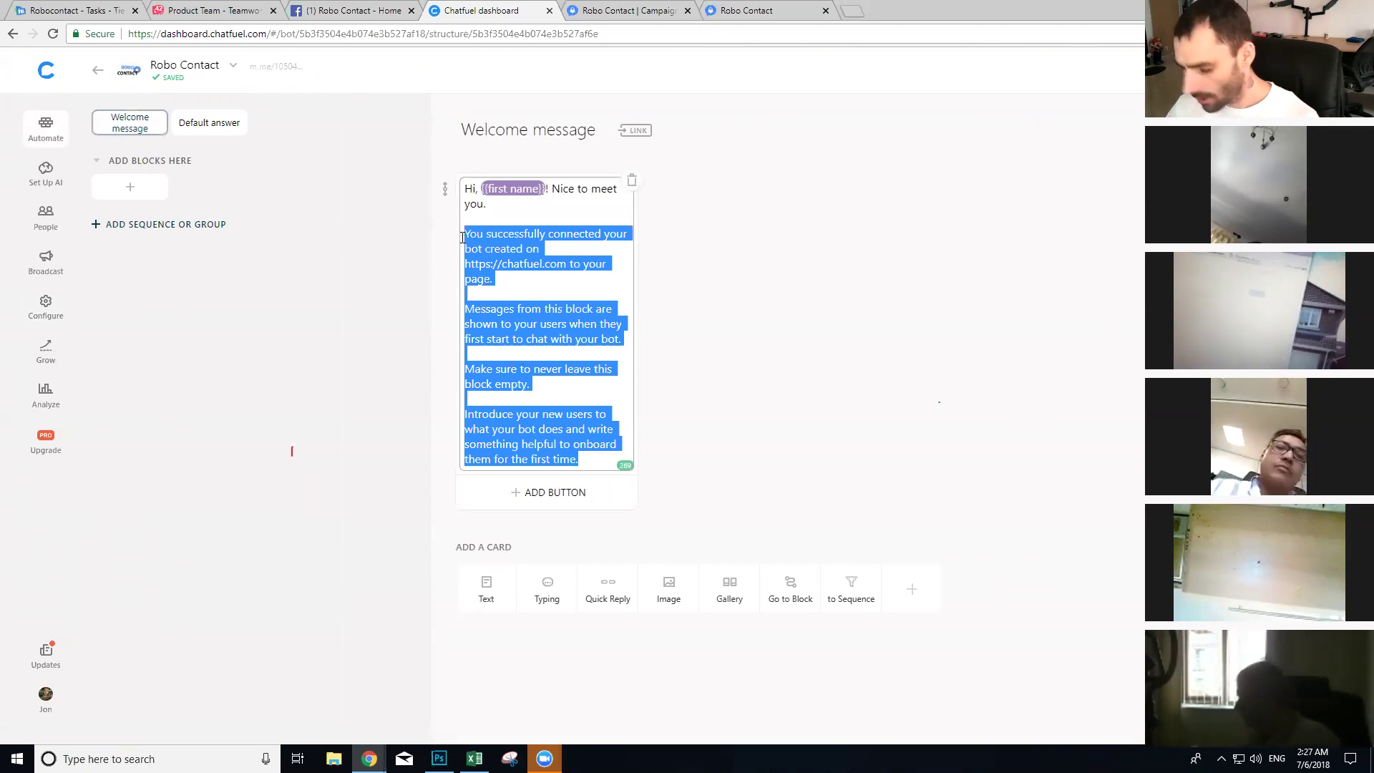
key(BackSpace)
drag(487, 207, 553, 193)
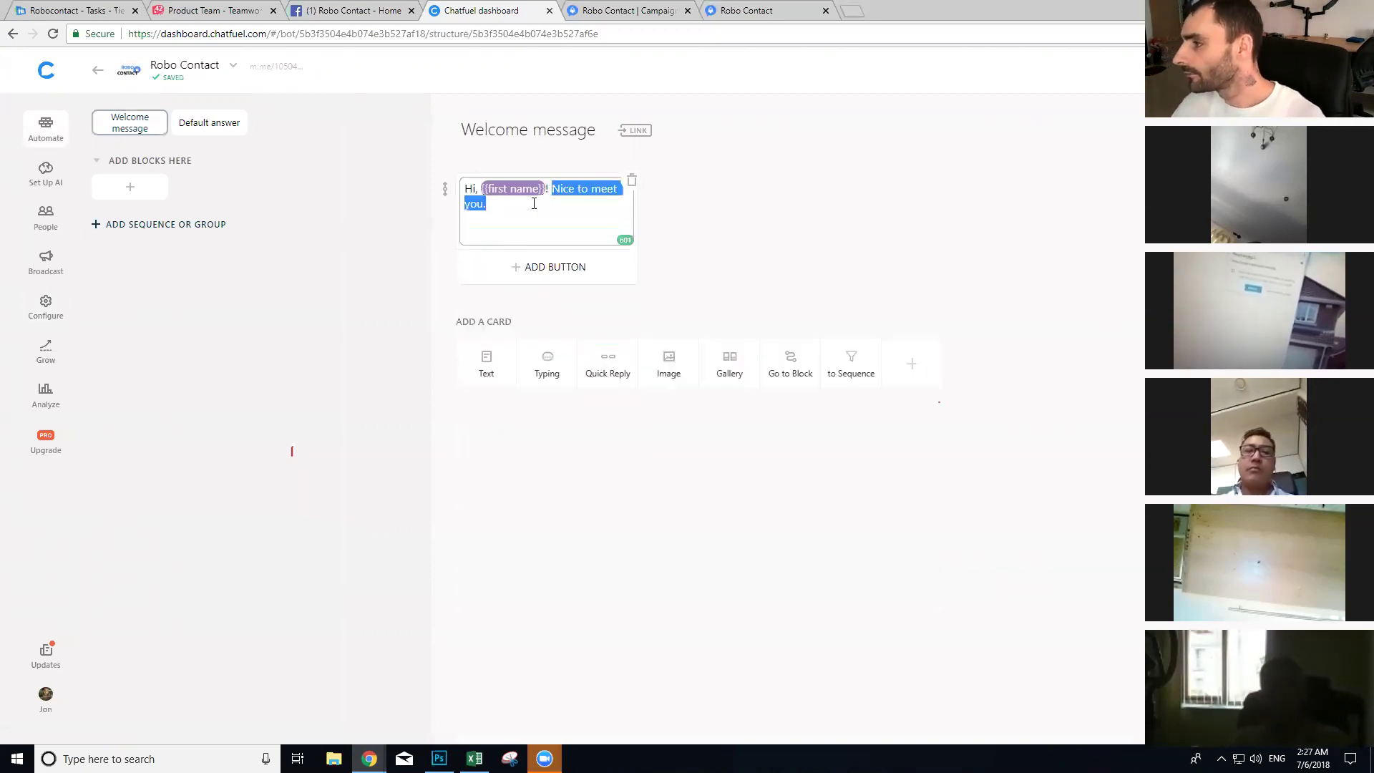
text(Thanks for g)
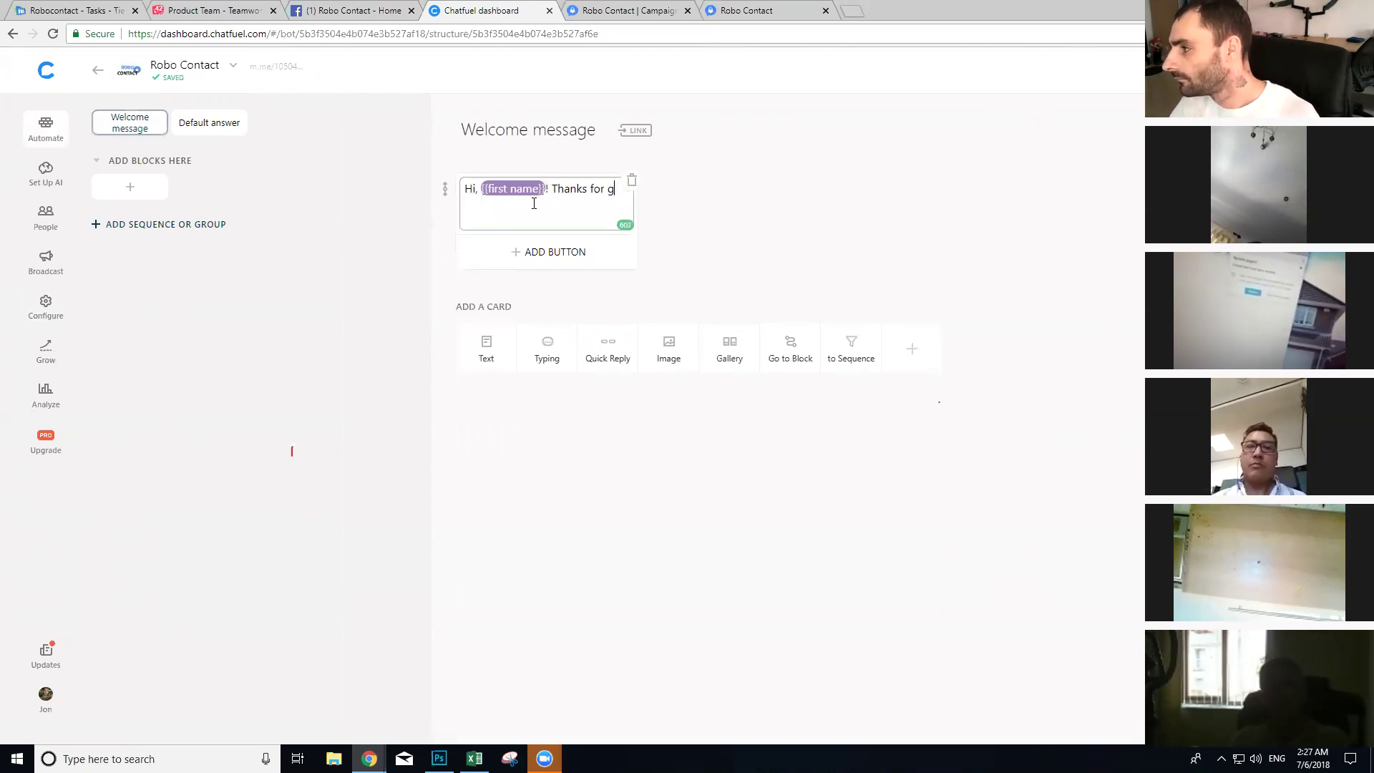
text(etting in t)
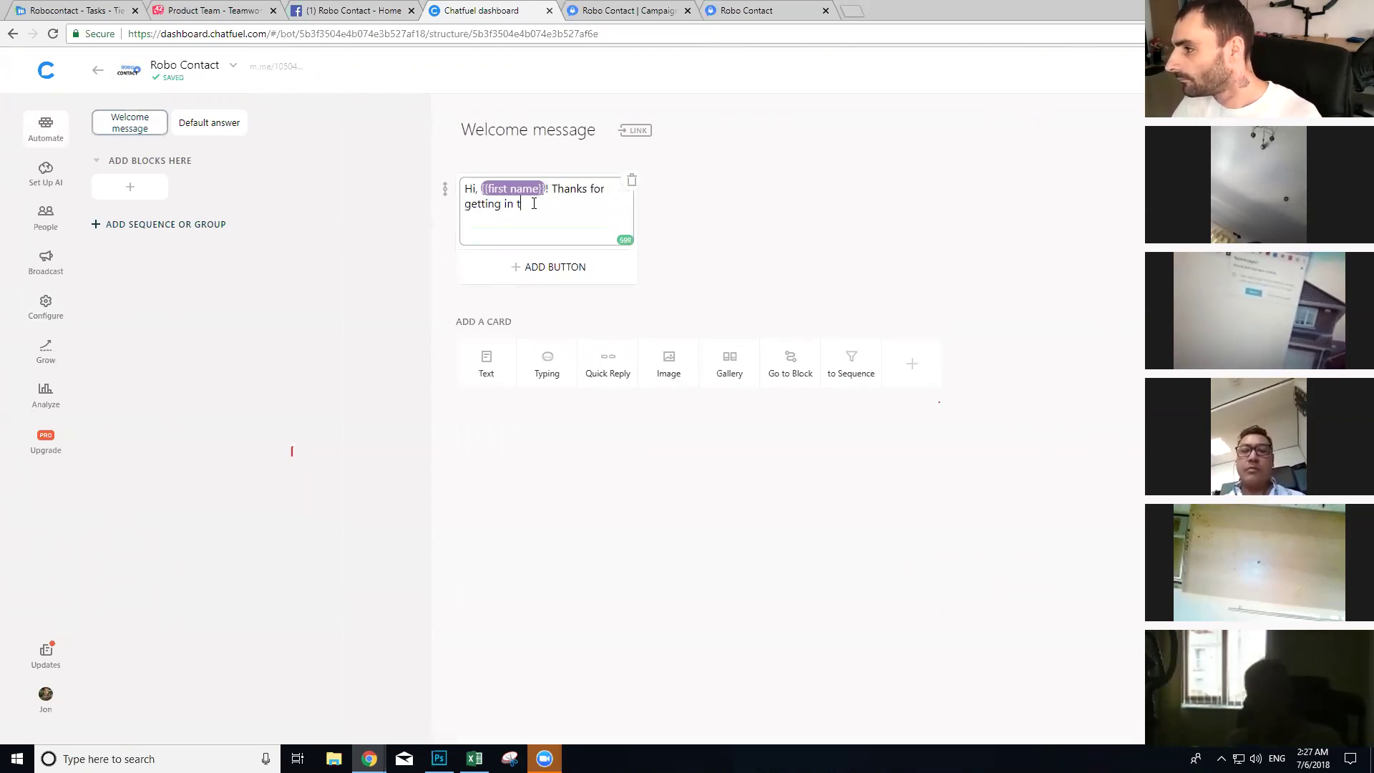
text(ouch with us. How can we help )
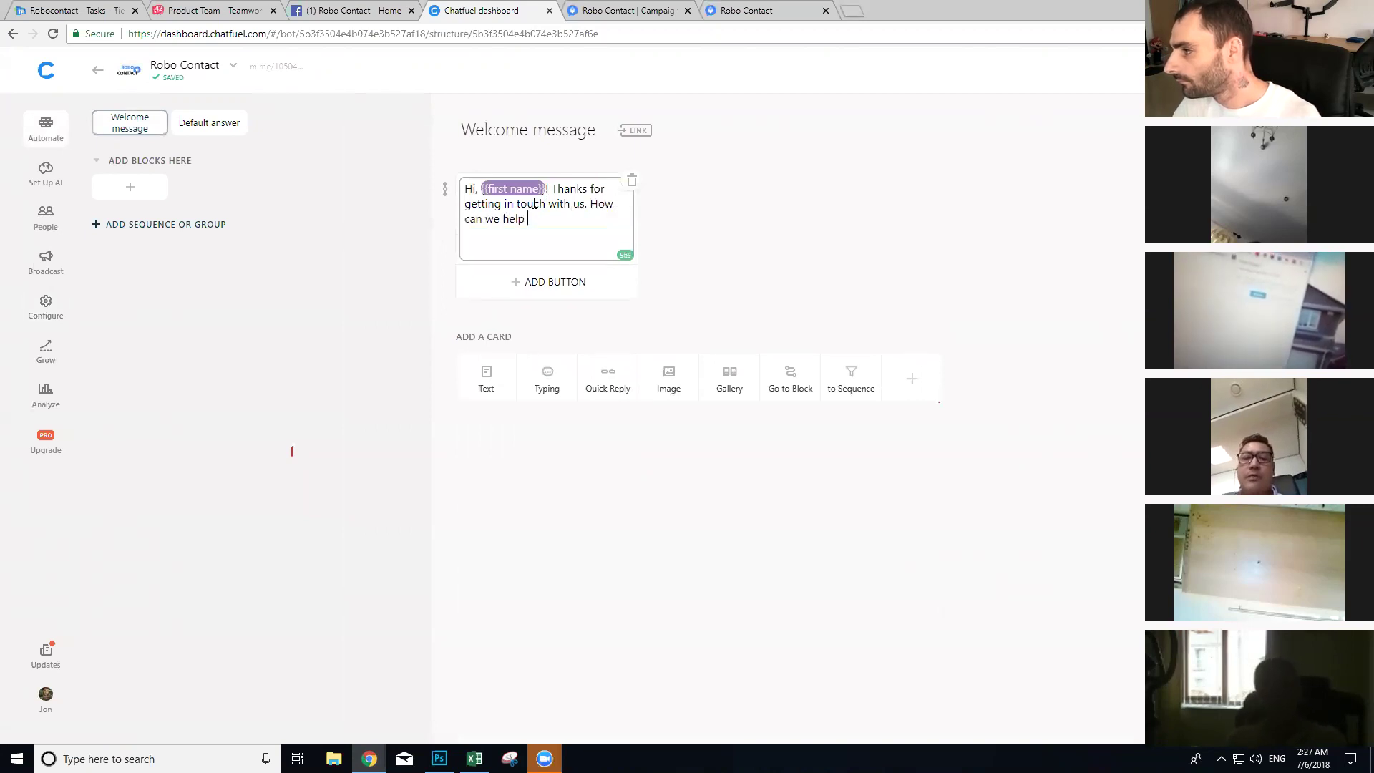
text(you today?)
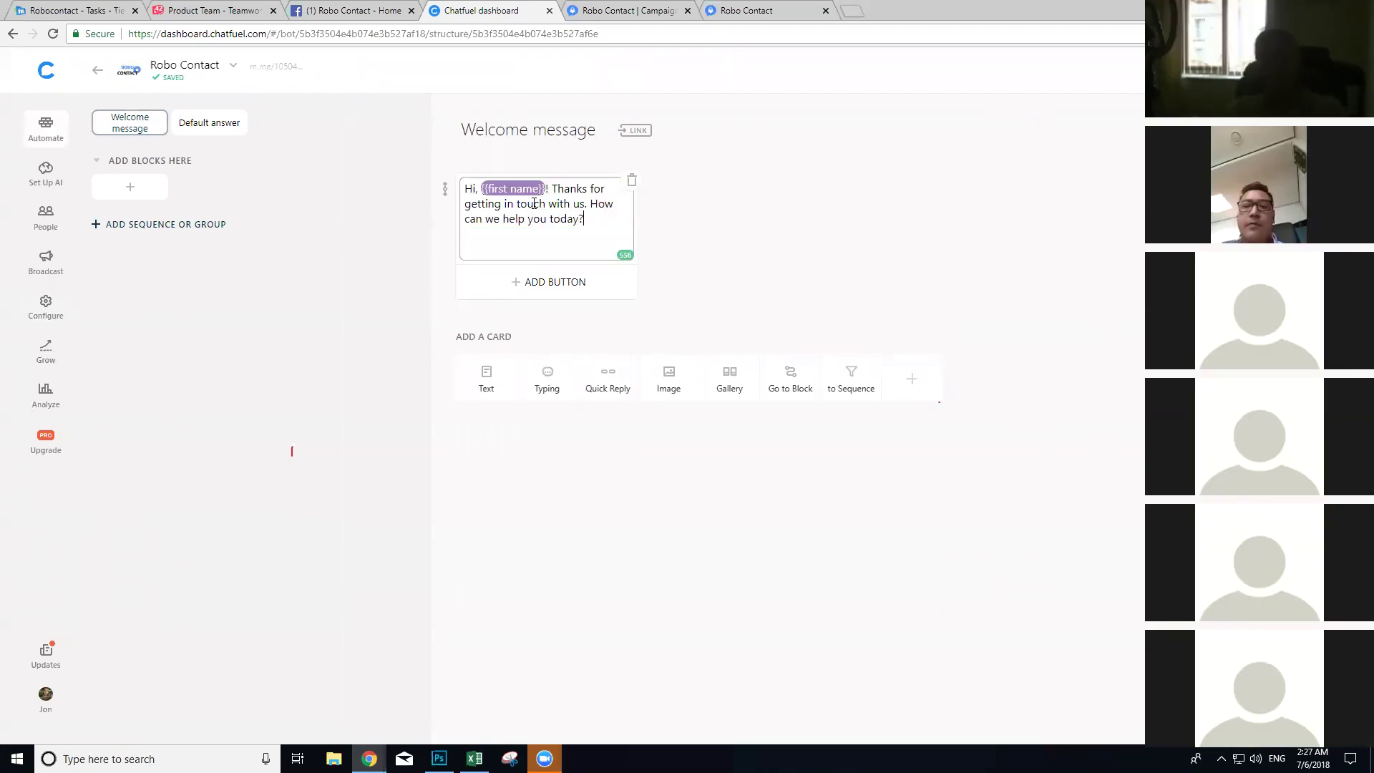
click(736, 201)
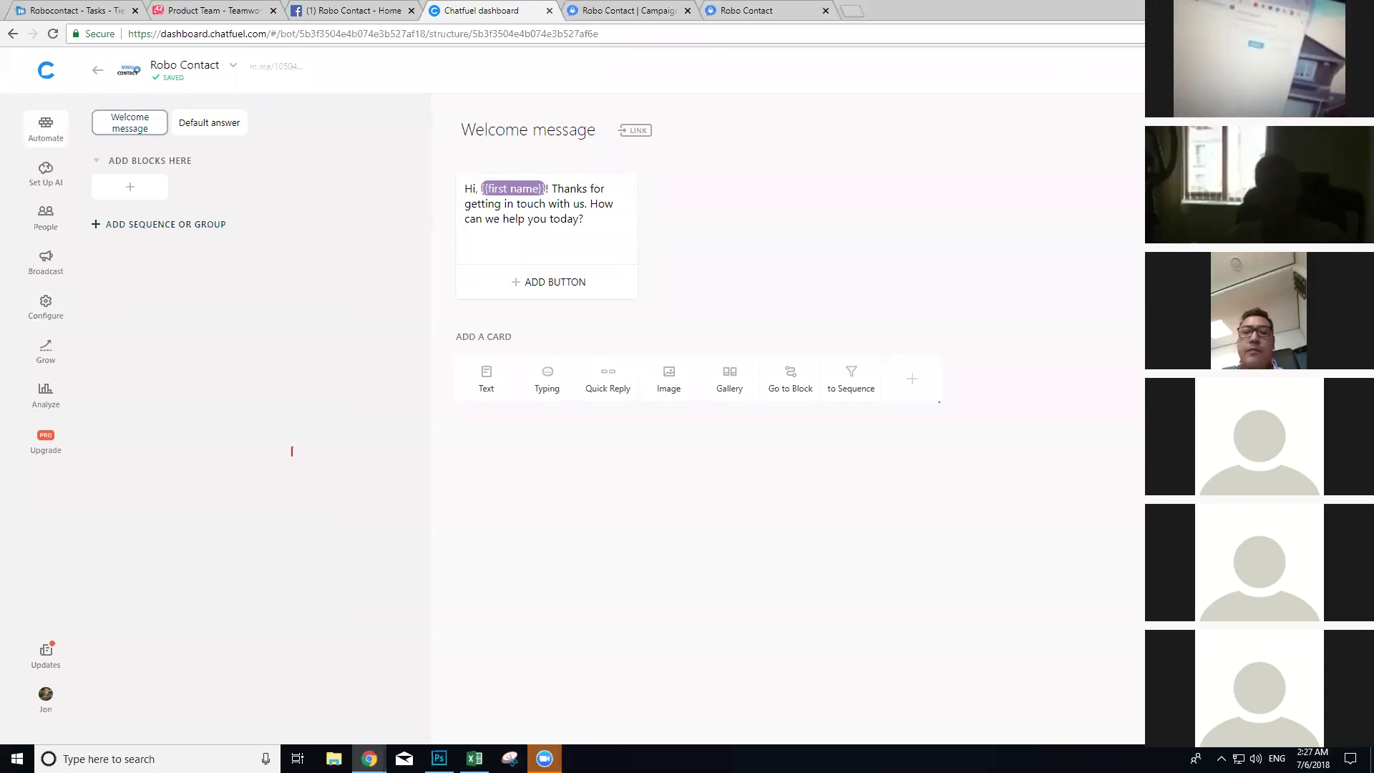
Step: Rename the 'ADD BLOCKS HERE' group to HELPERS
click(135, 161)
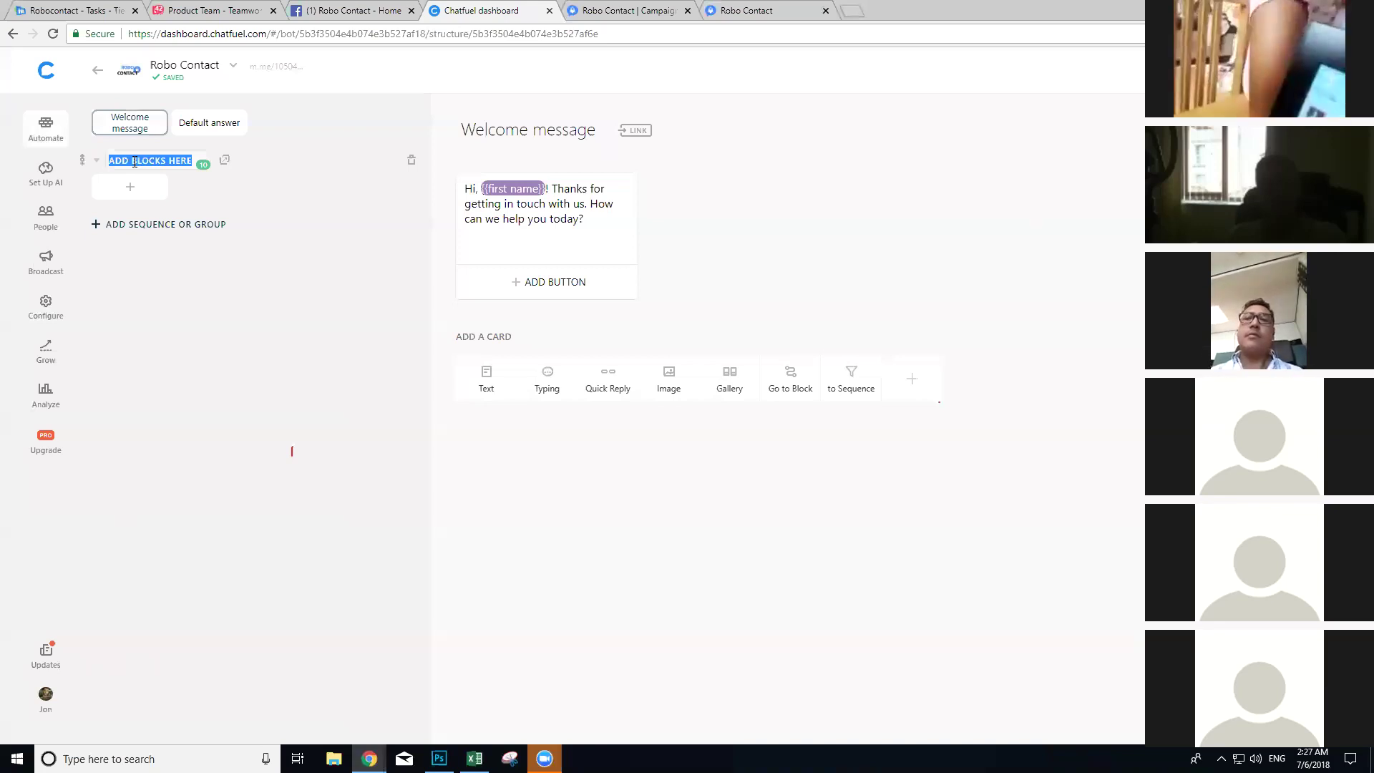
text(HEL)
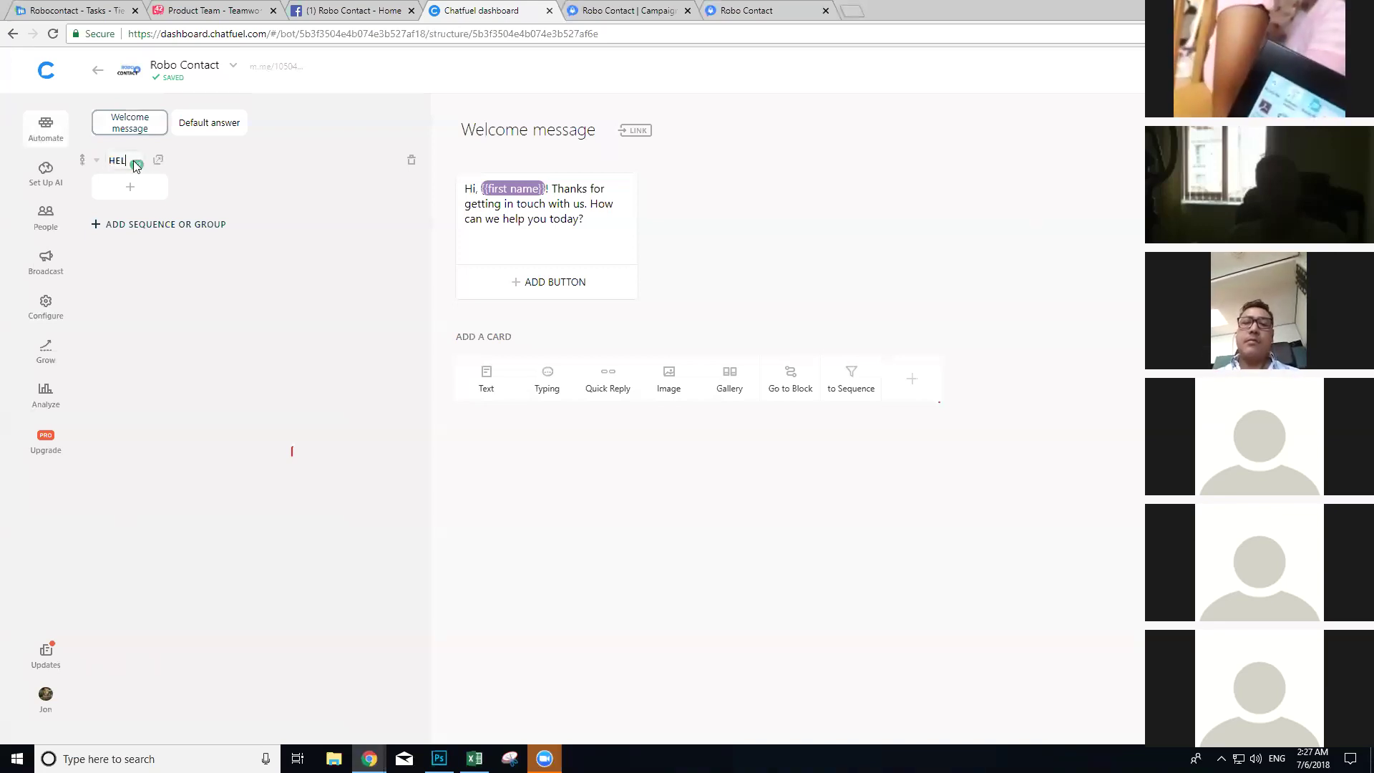
text(RS)
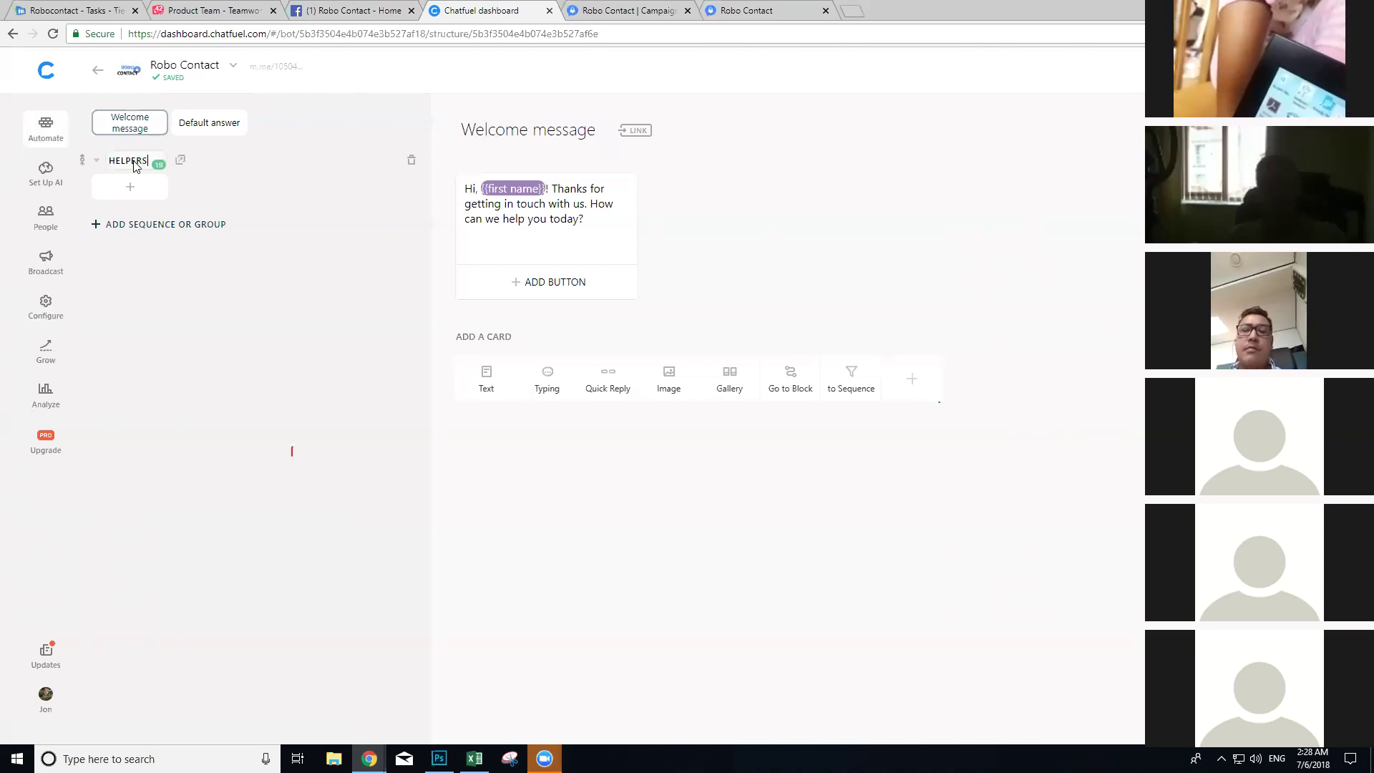
key(Return)
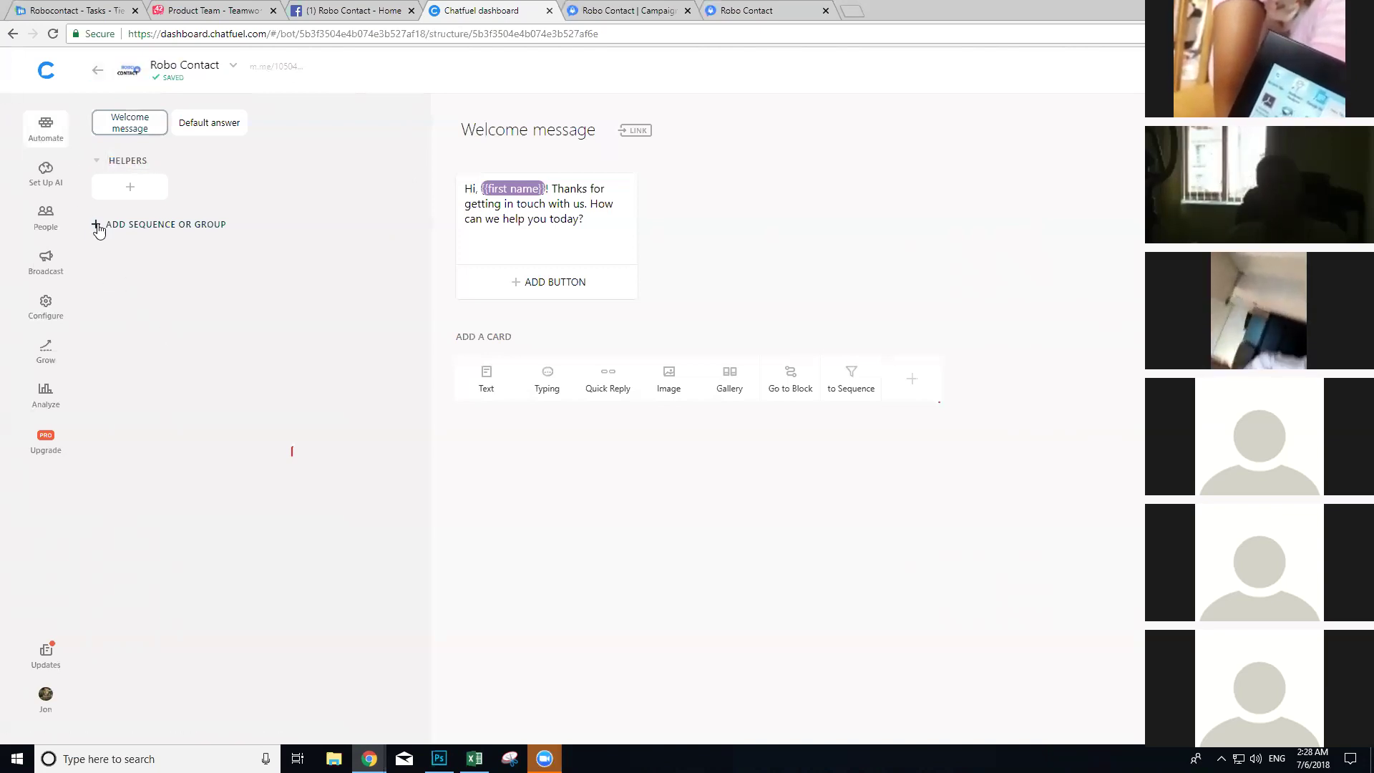
Step: Add a new group named CUSTOMER SUPPORT and create a block inside it
click(96, 224)
click(143, 231)
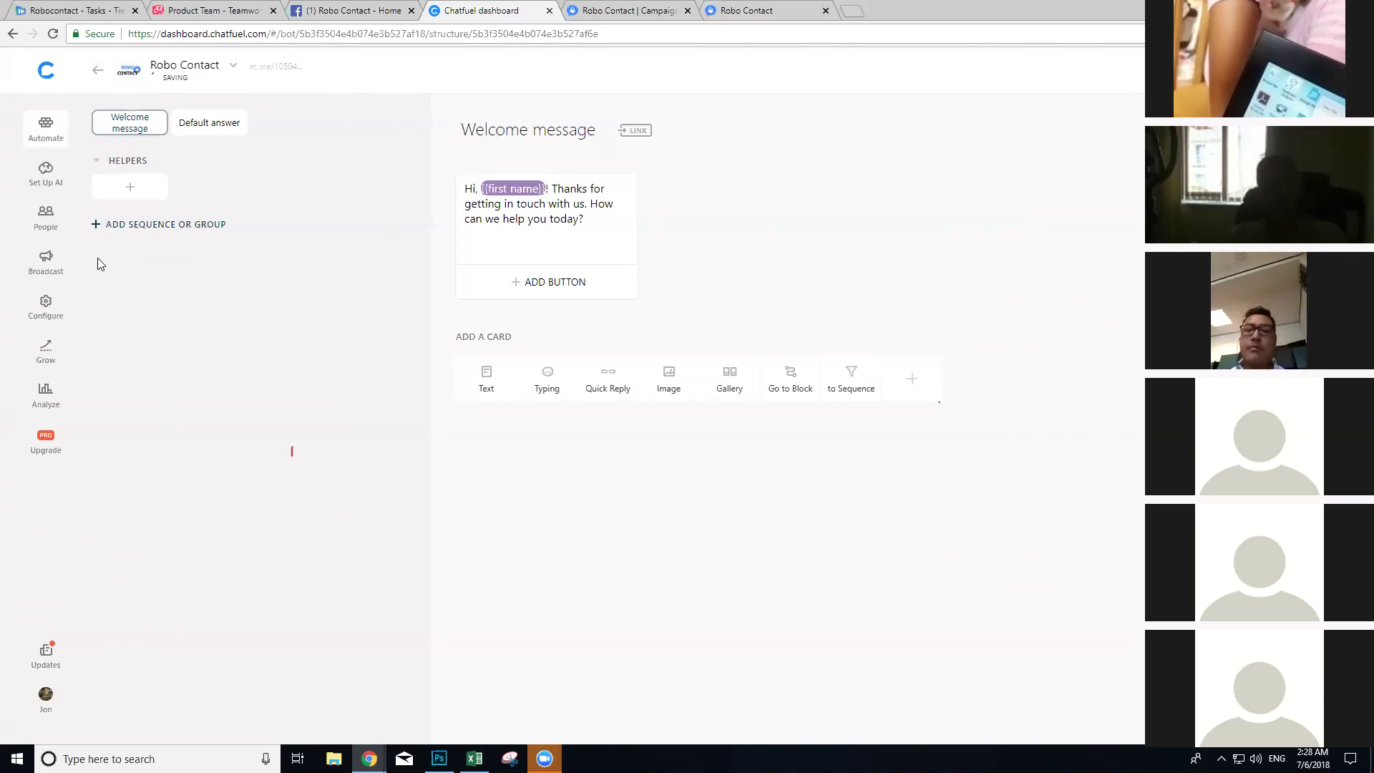
triple_click(144, 225)
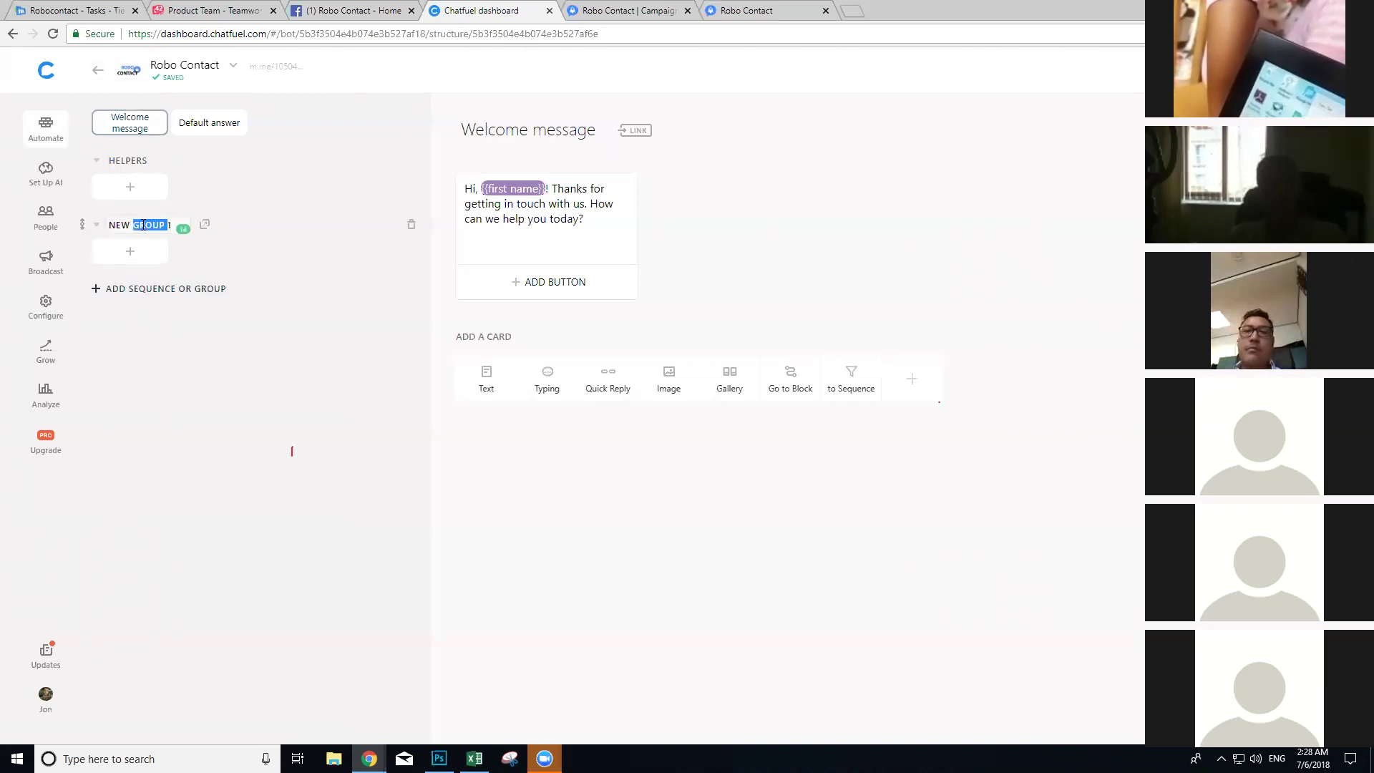
text(CUSTOMER SUPPORT)
key(Return)
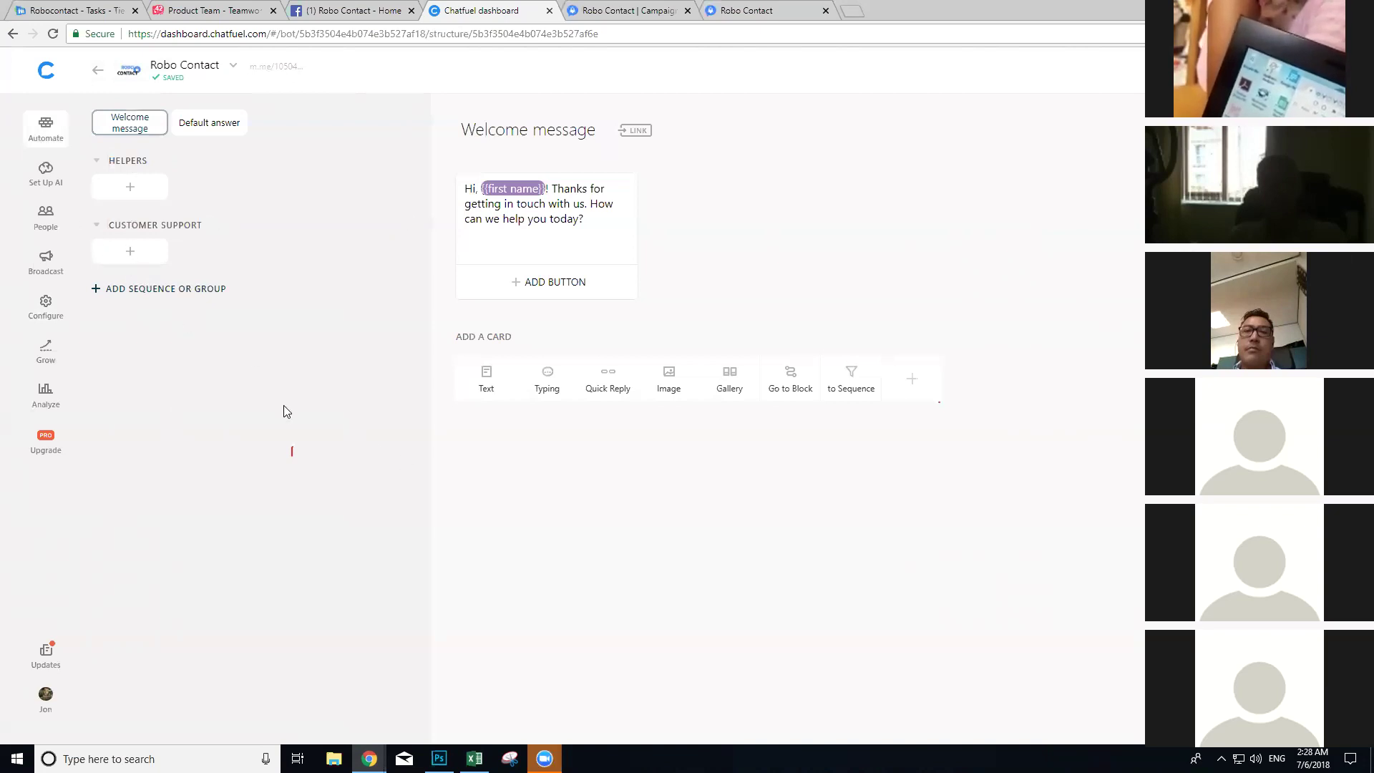
click(131, 251)
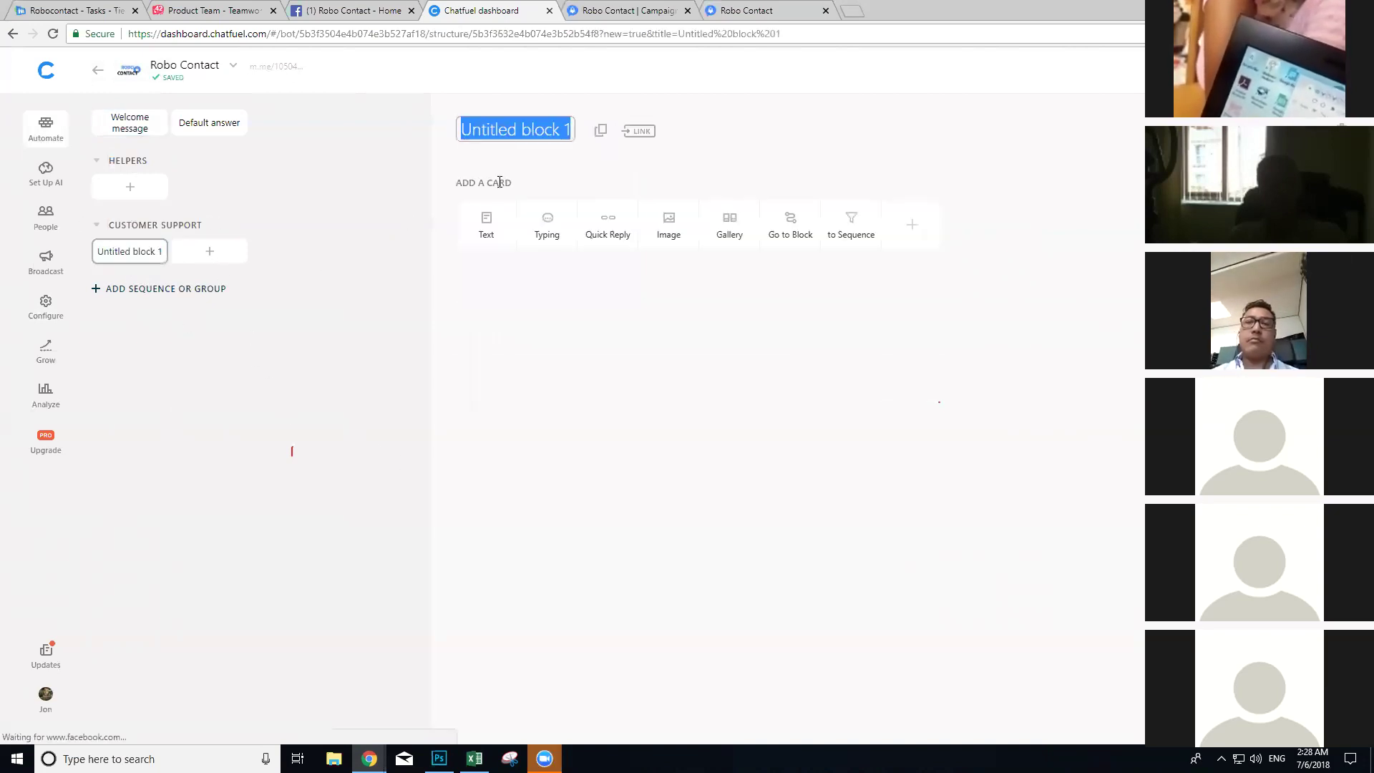
Step: Name the block 'About Robo Contact' and fill a text card with the website's product description
text(About Robo Cont)
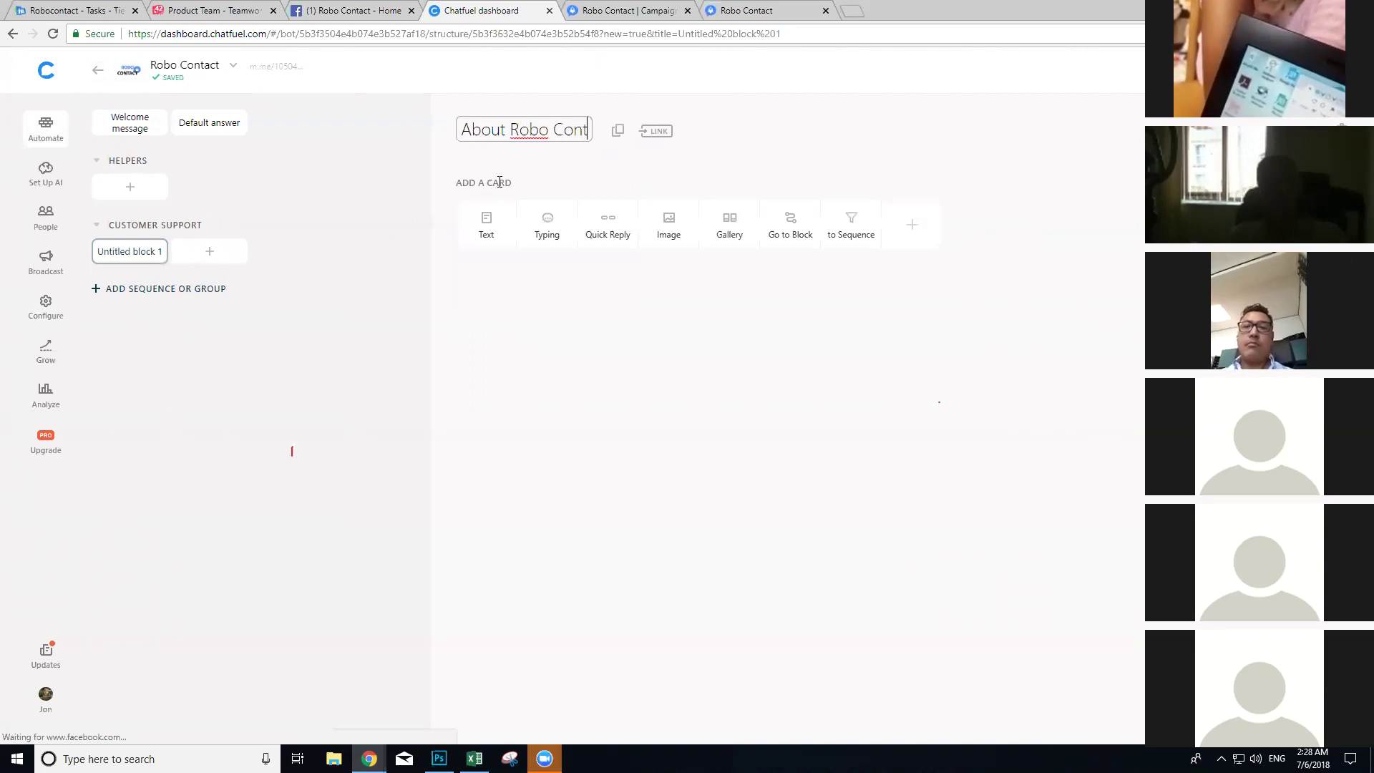
text(act)
click(492, 230)
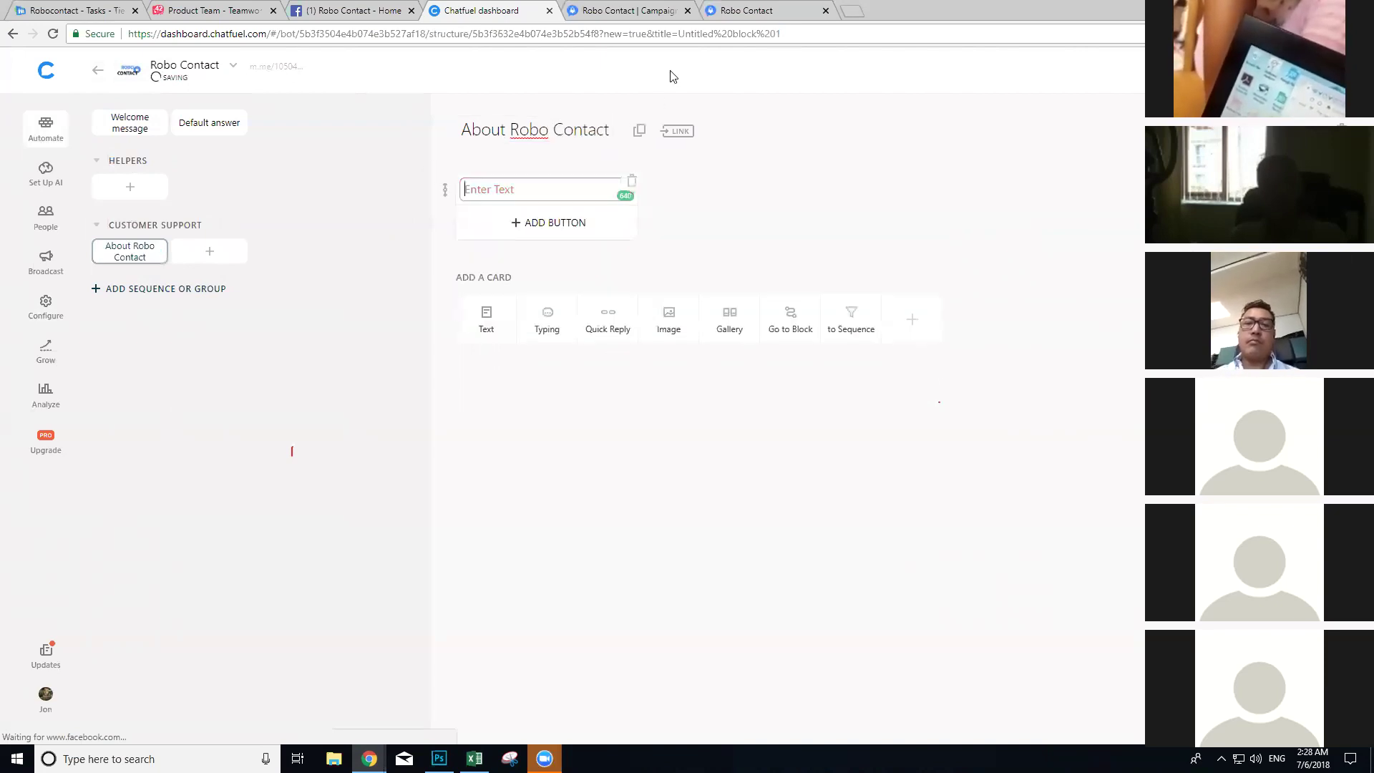
click(747, 11)
click(667, 406)
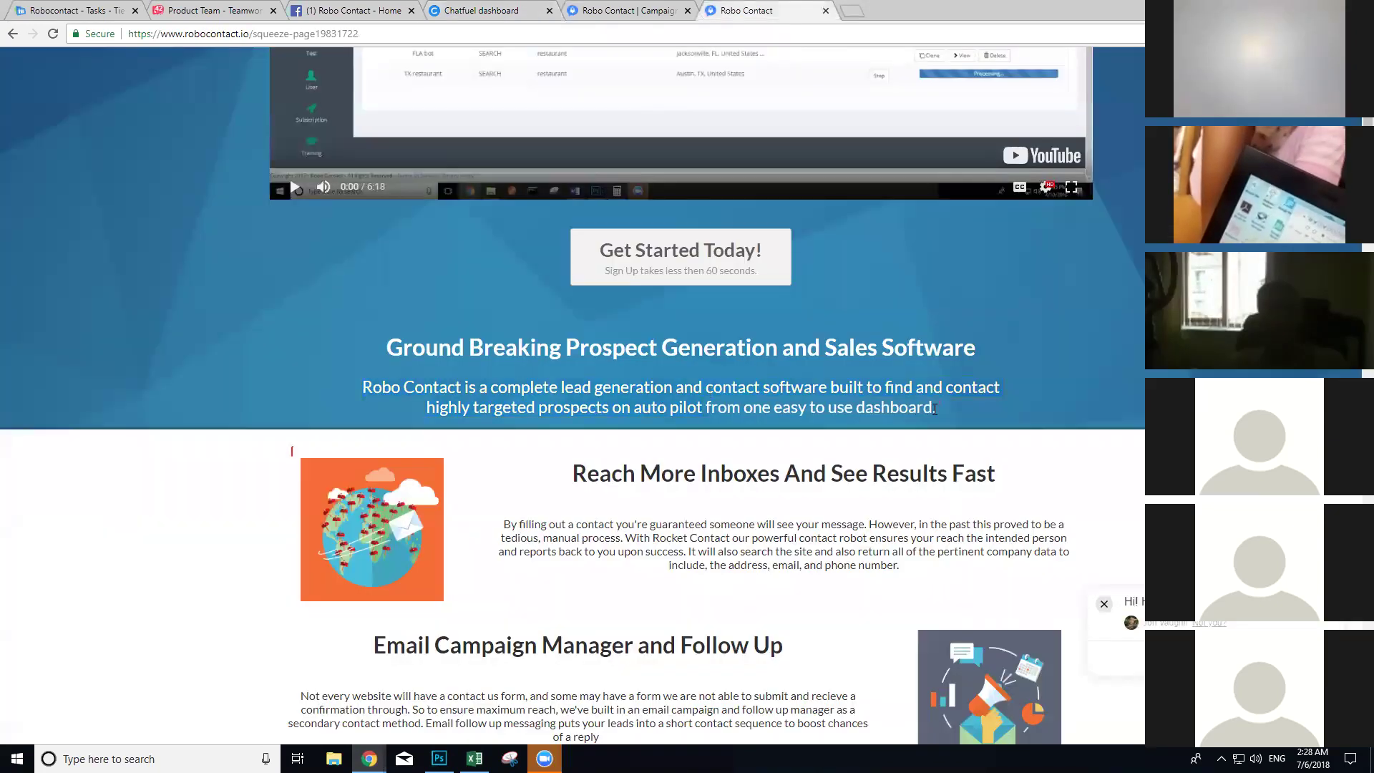
drag(952, 414, 364, 386)
key(ctrl+c)
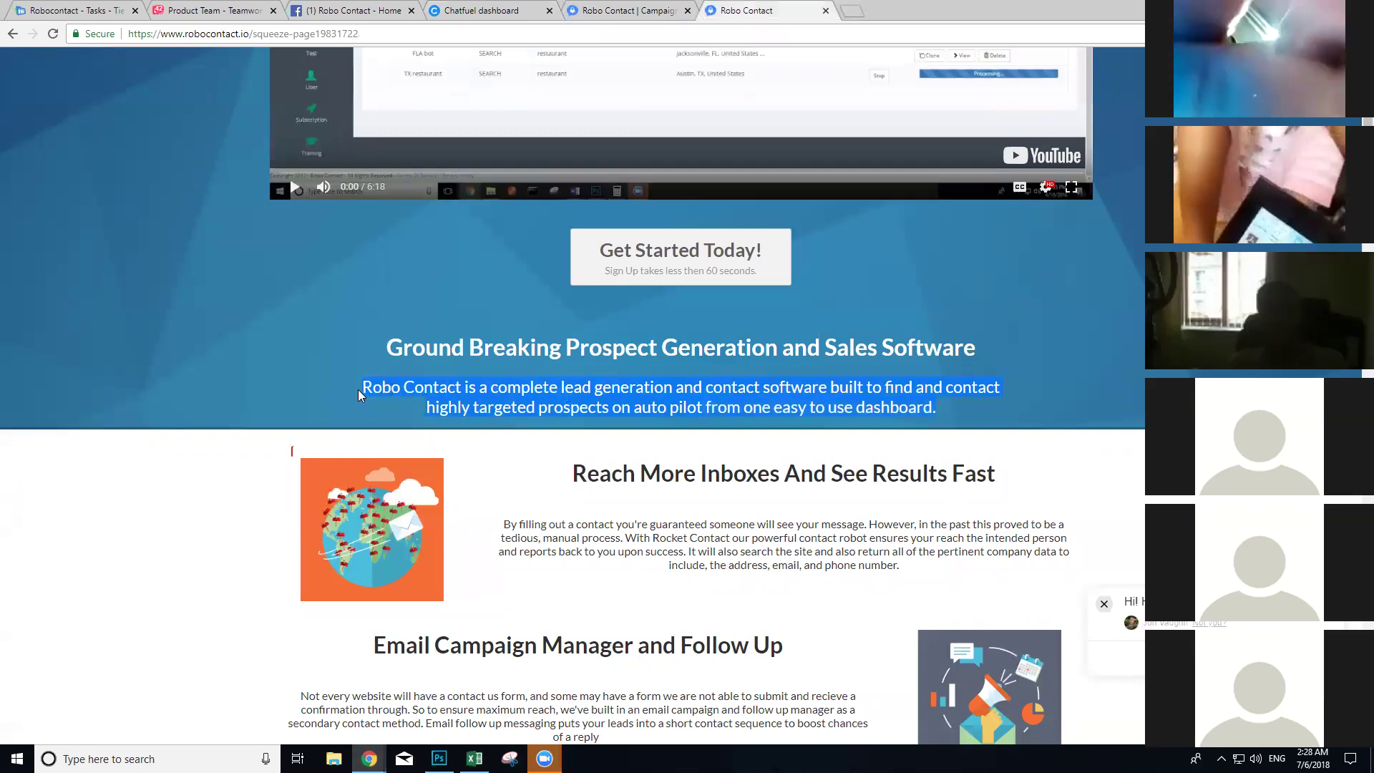
click(629, 10)
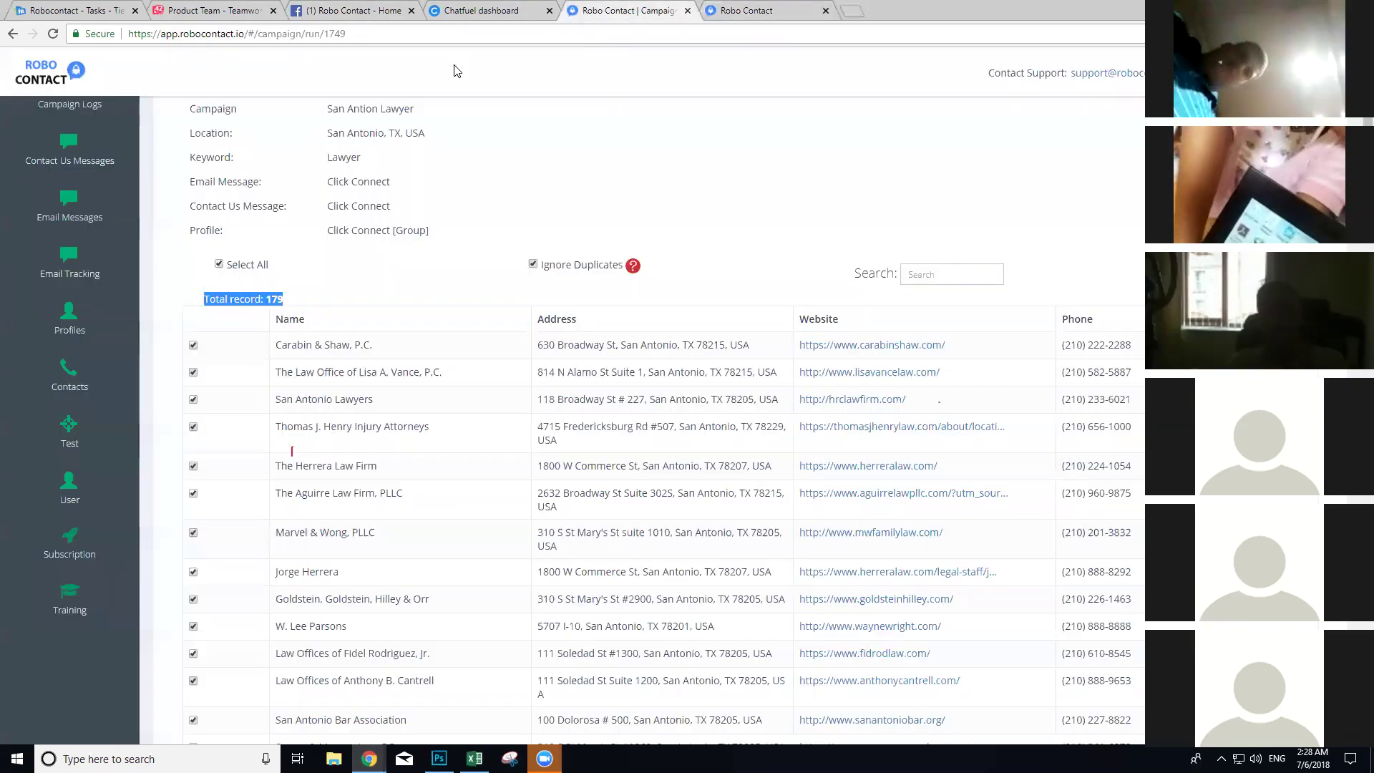
click(481, 10)
key(ctrl+v)
click(738, 257)
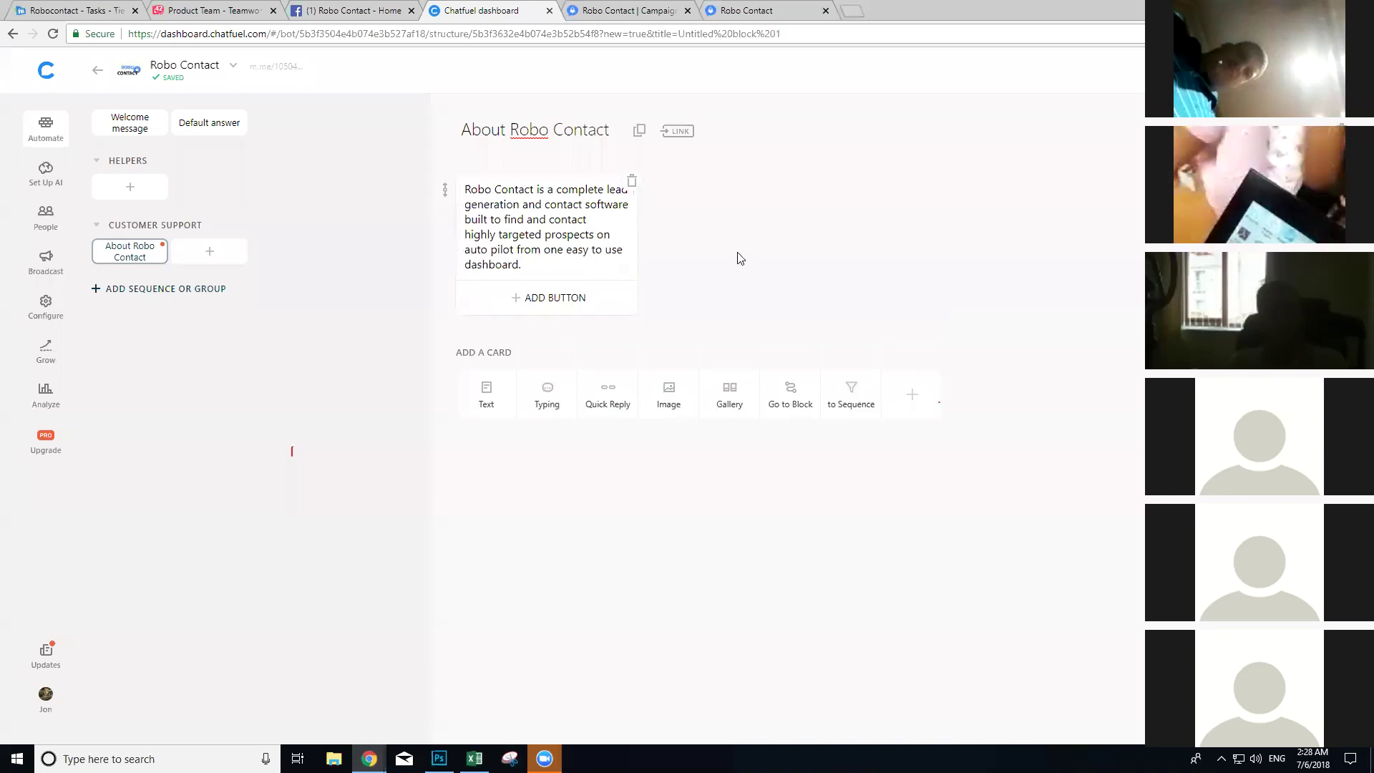
Step: Copy the landing page's main heading and paste the software engineers question into a new text card
key(ctrl+Tab)
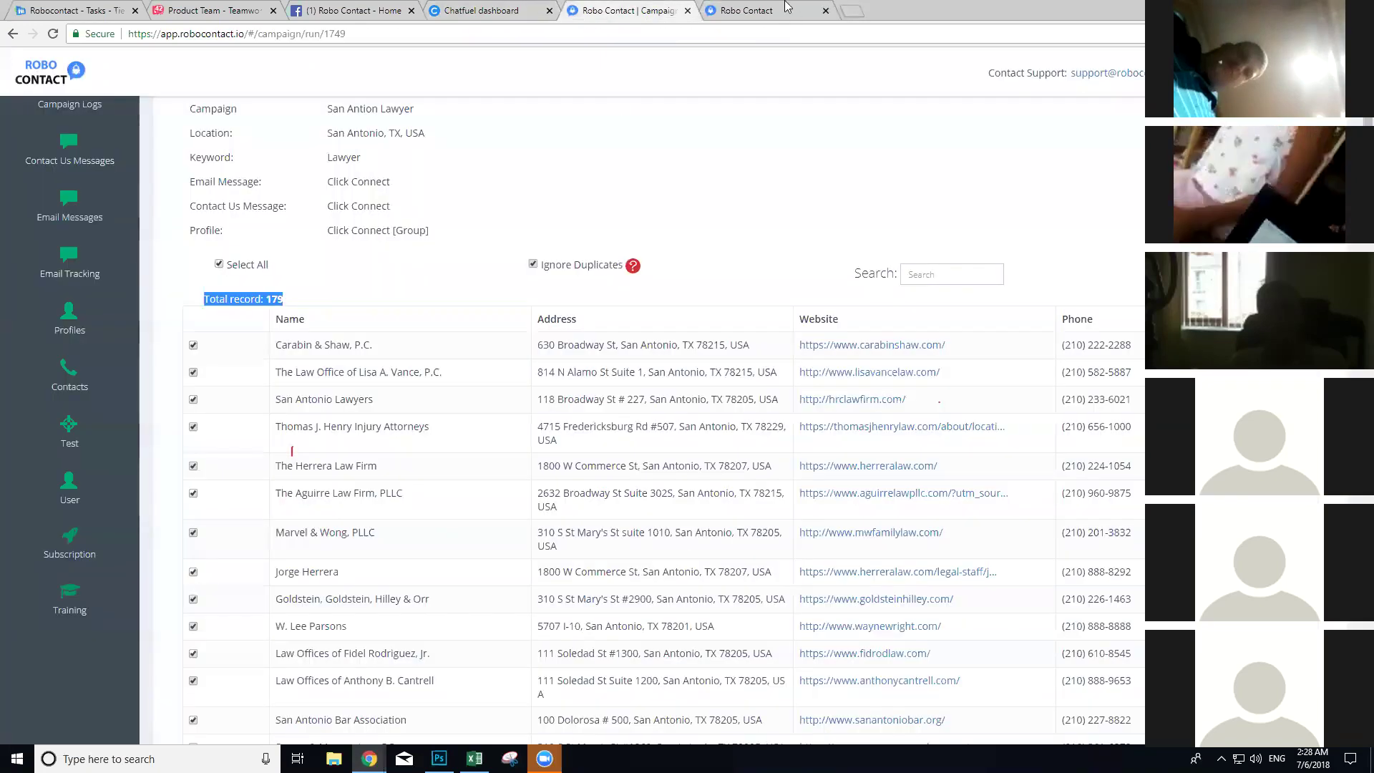
key(ctrl+Tab)
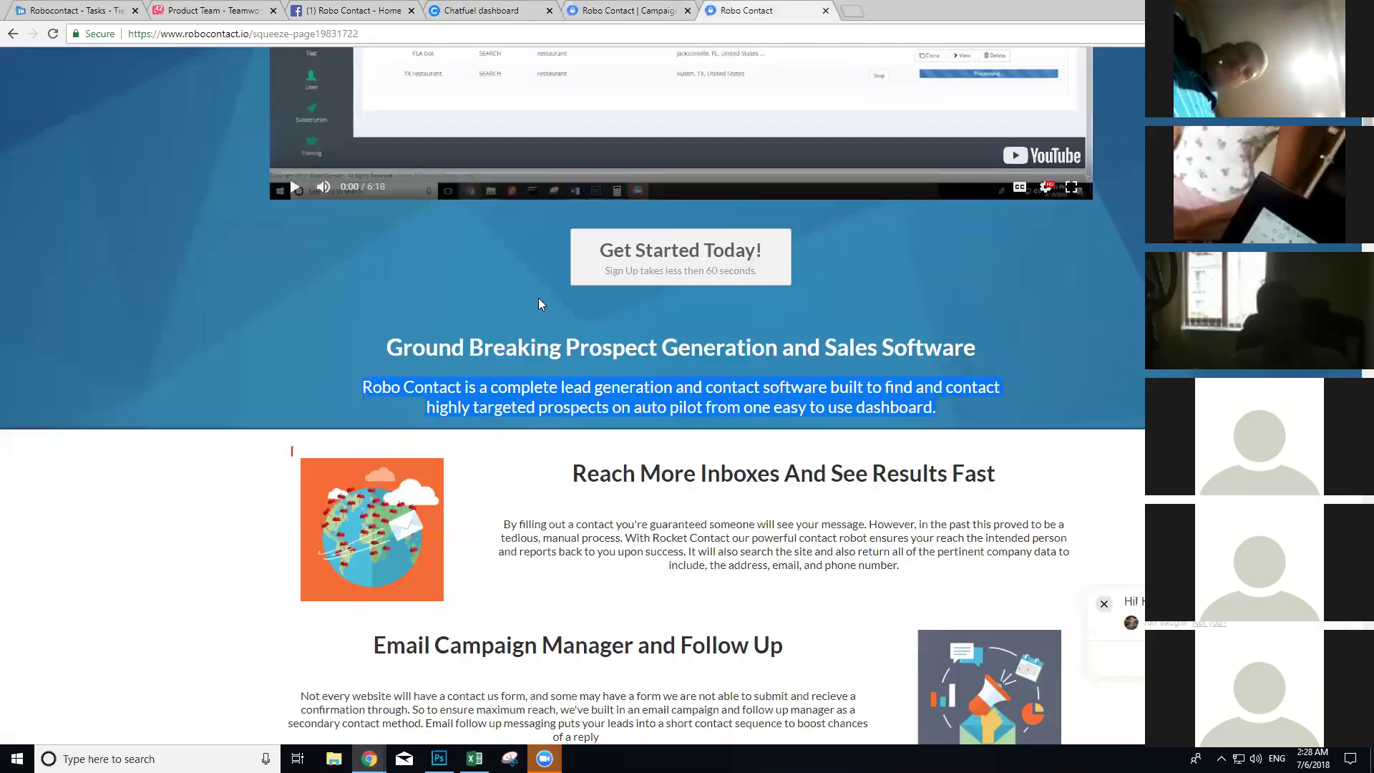
scroll(658, 358, up, 7)
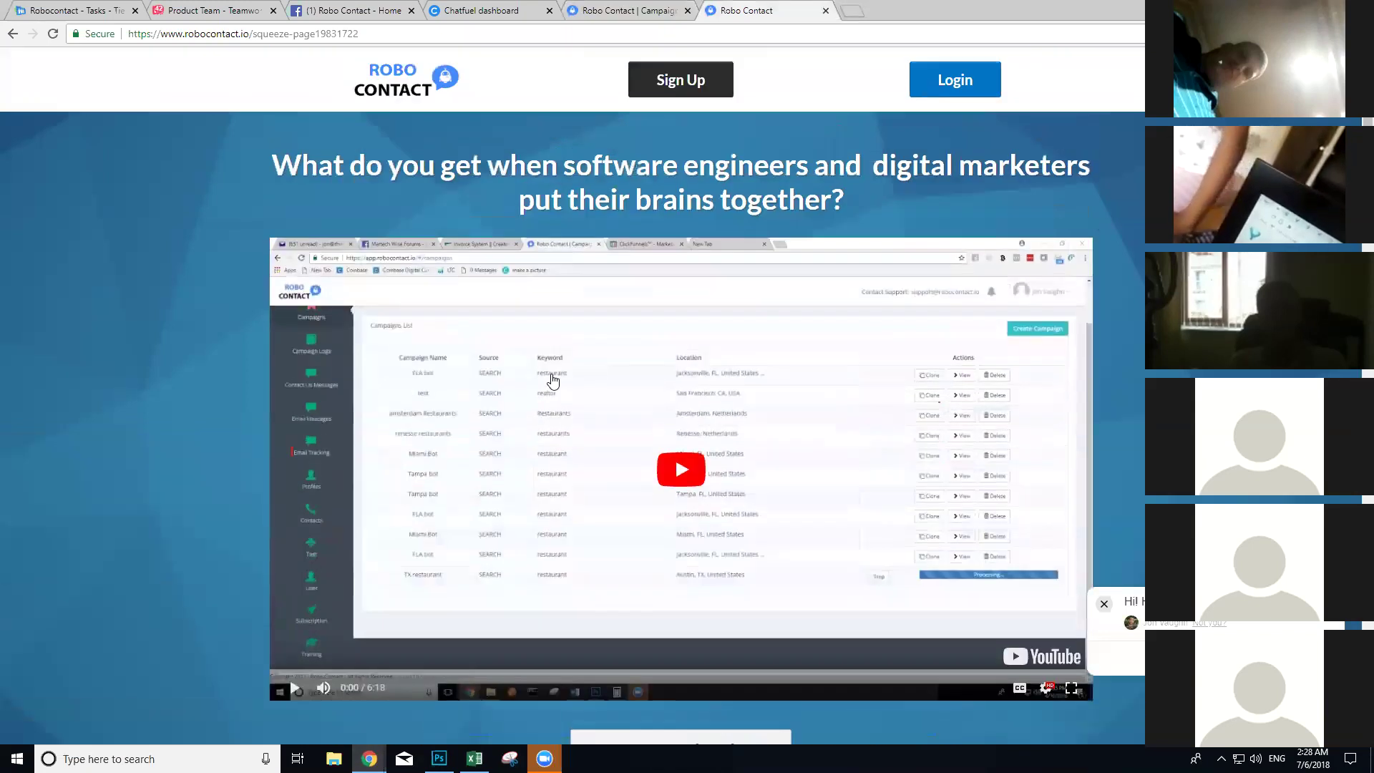
drag(327, 155, 232, 165)
key(ctrl+c)
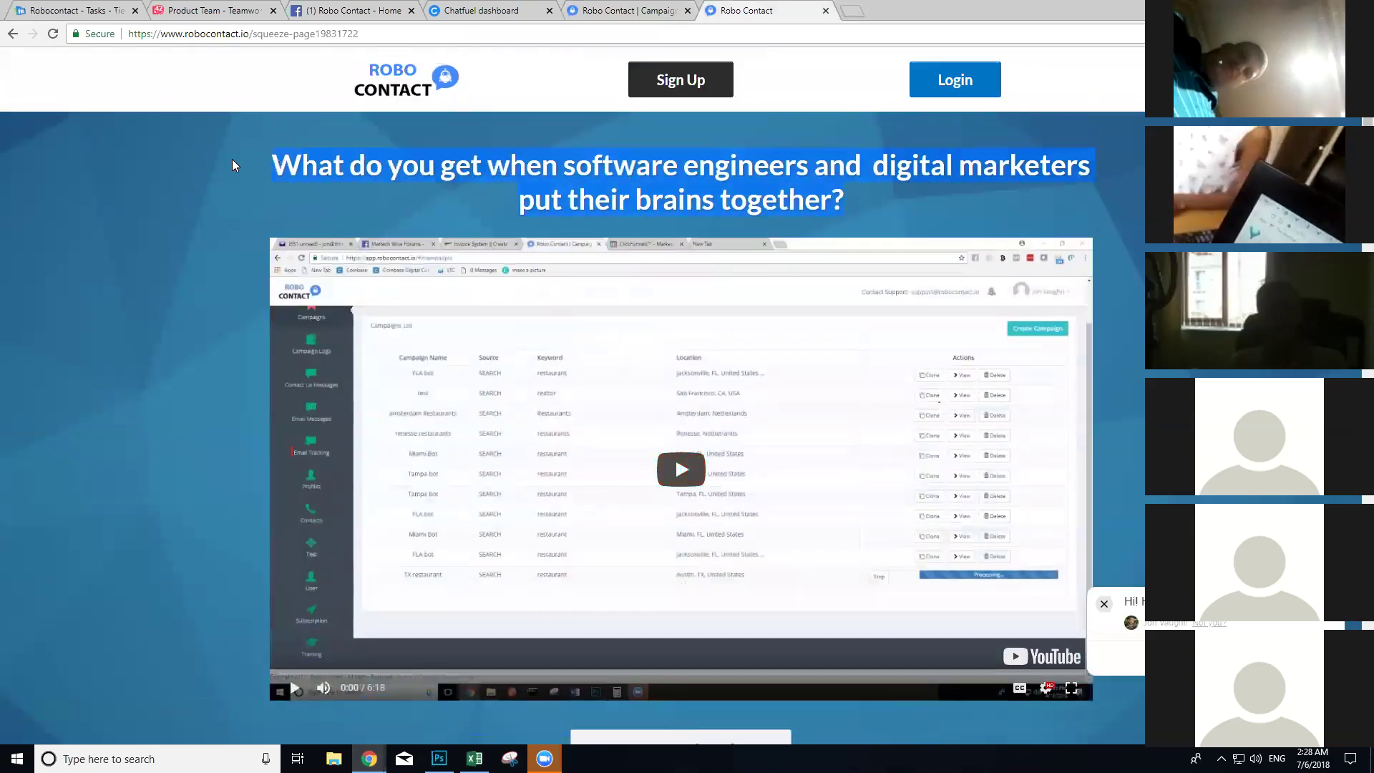
drag(623, 10, 759, 9)
click(487, 10)
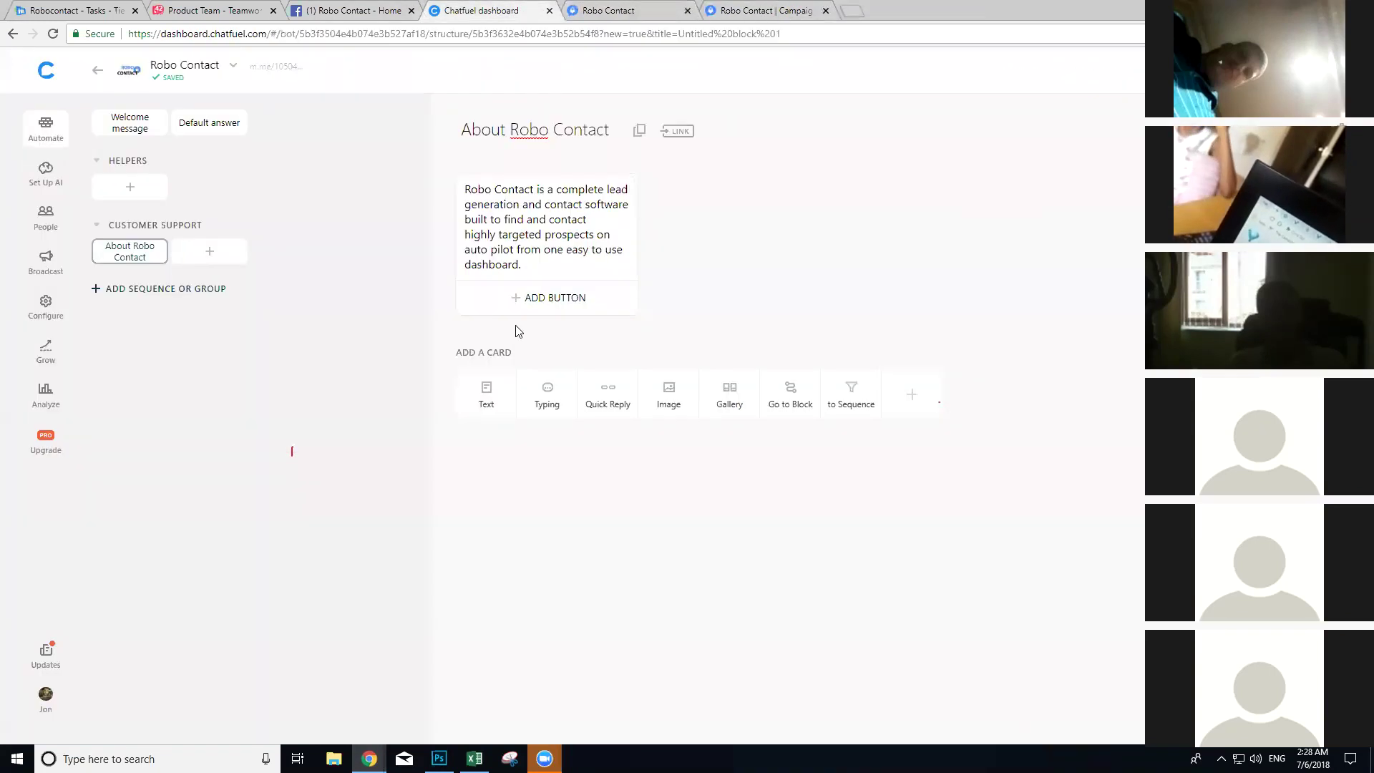
click(490, 415)
key(ctrl+v)
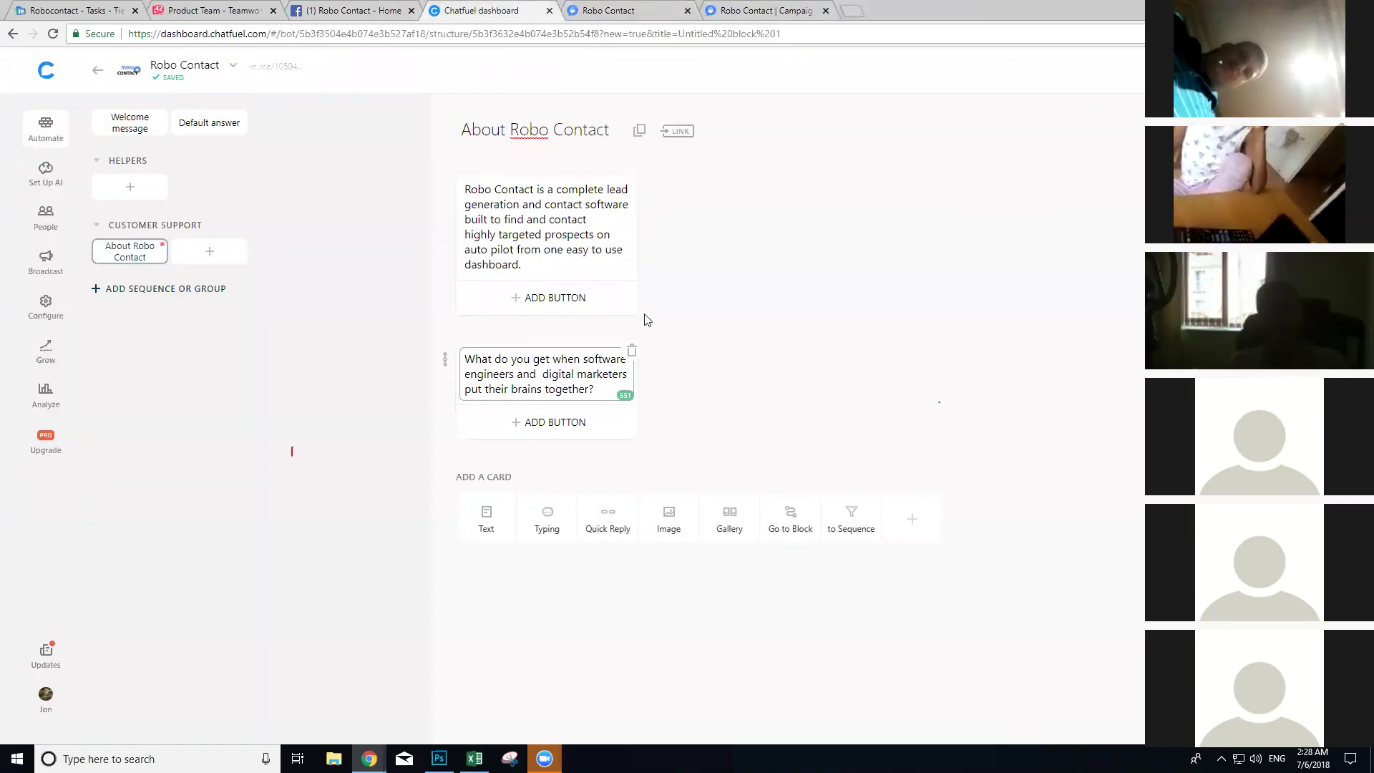
Step: Add the Ground Breaking tagline to the question card and move it above the description
click(659, 10)
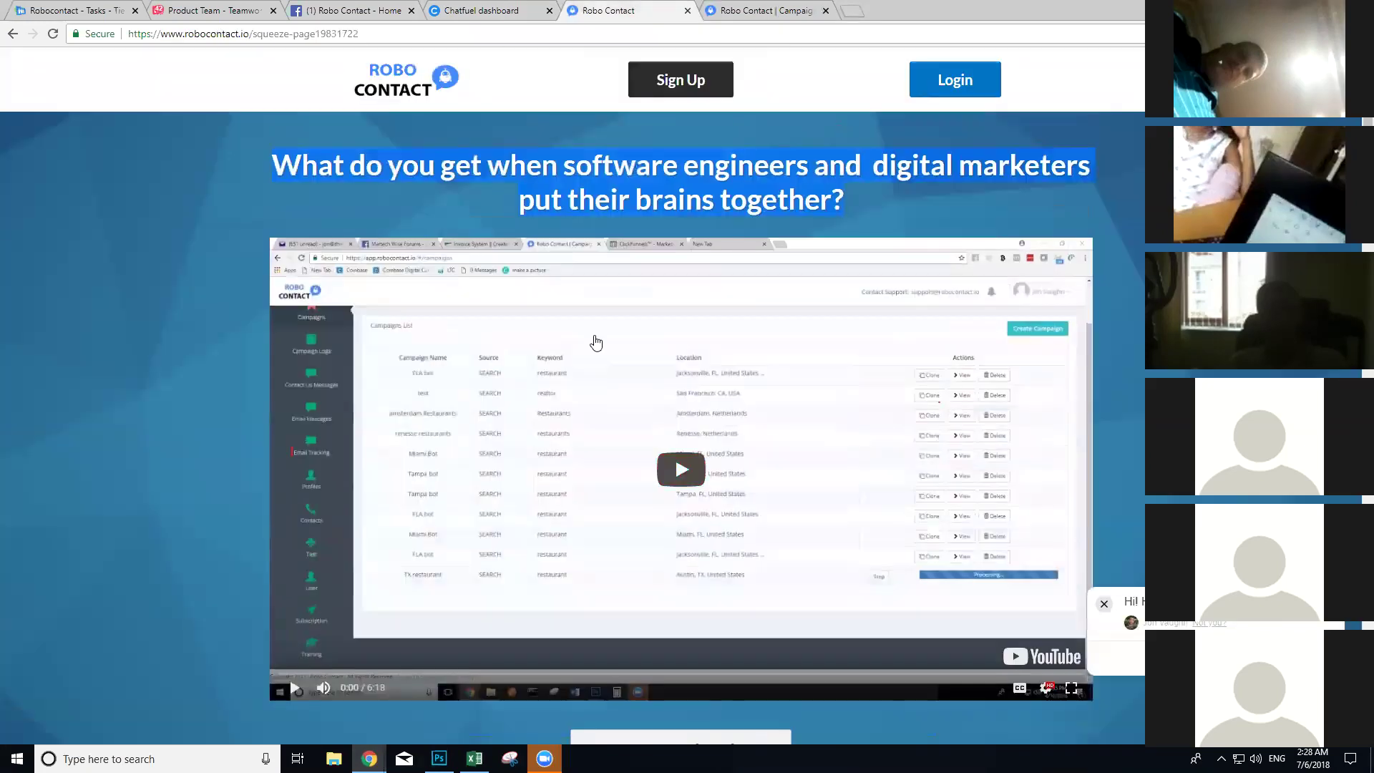
scroll(579, 491, down, 5)
triple_click(578, 490)
key(ctrl+c)
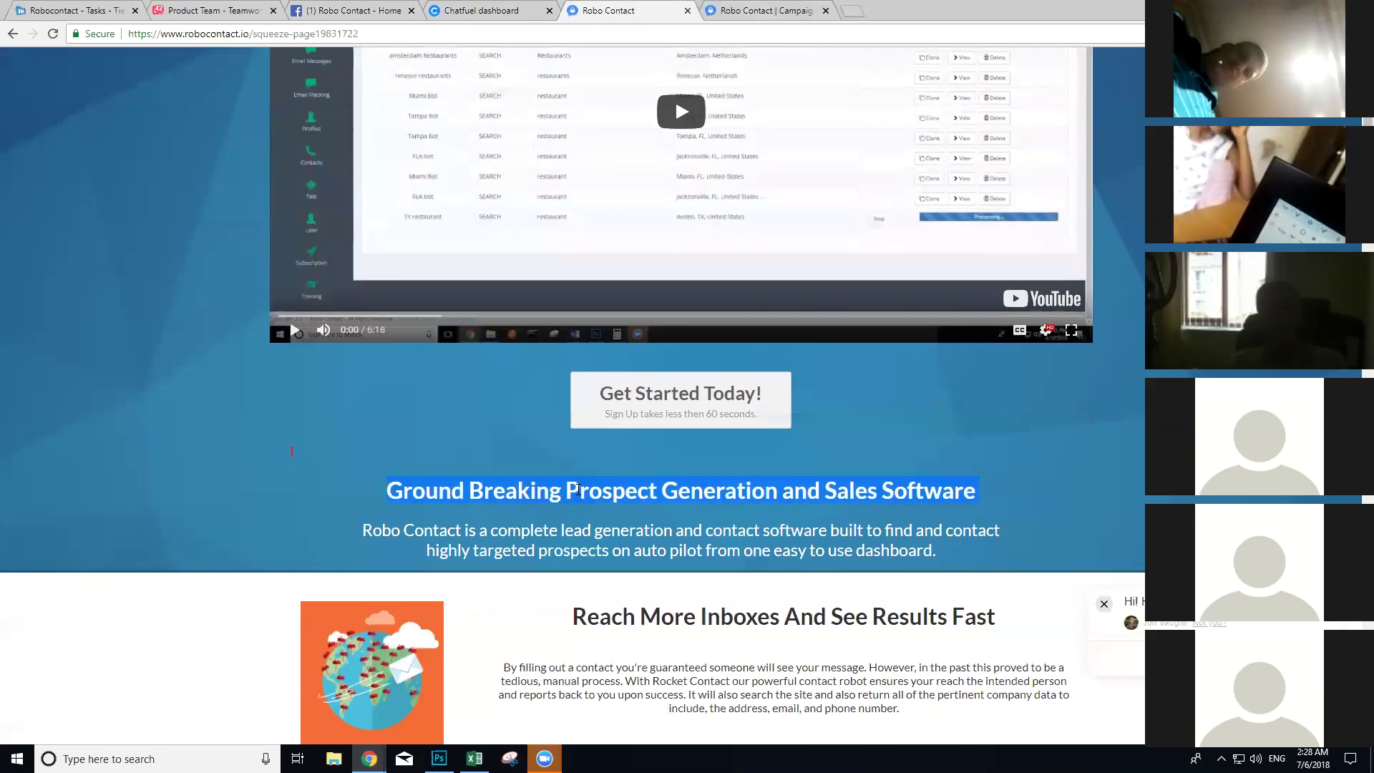
click(481, 10)
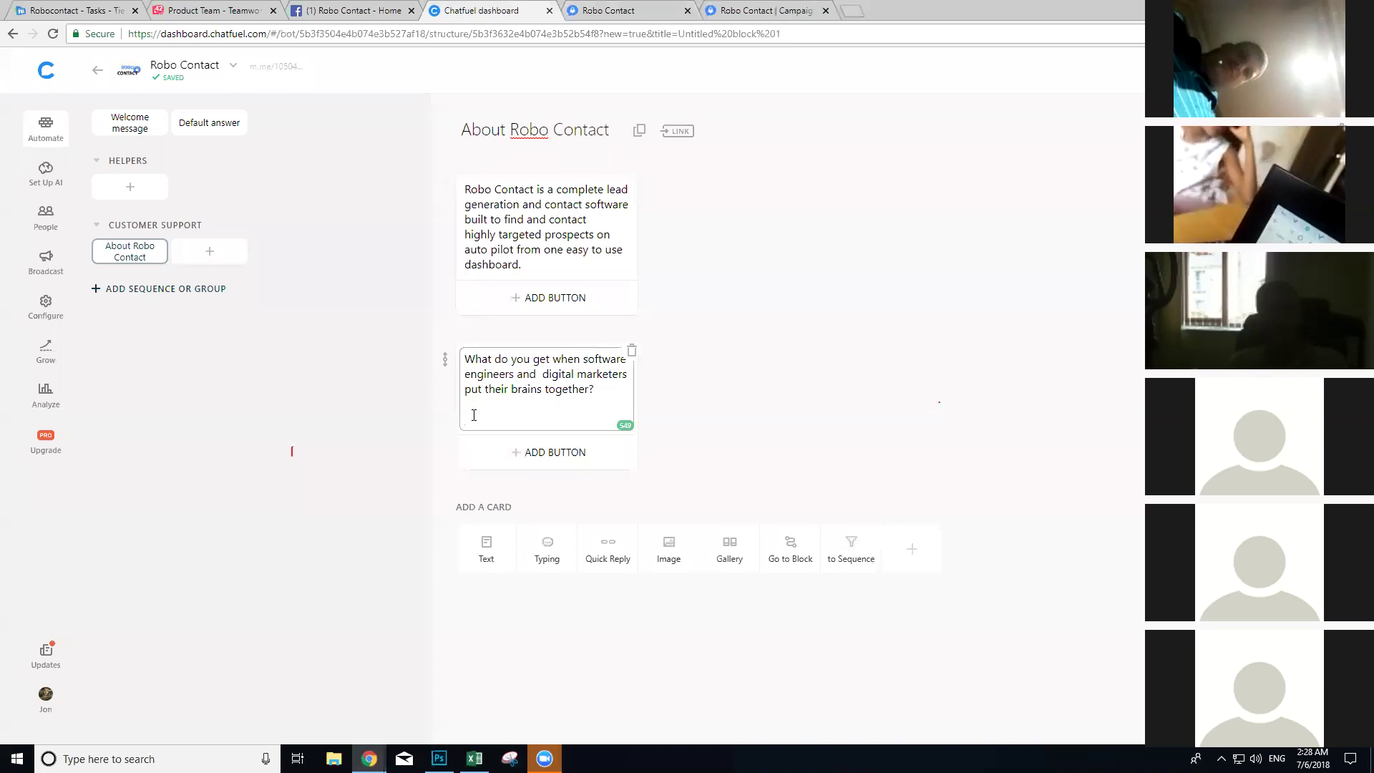
key(ctrl+v)
drag(445, 358, 444, 178)
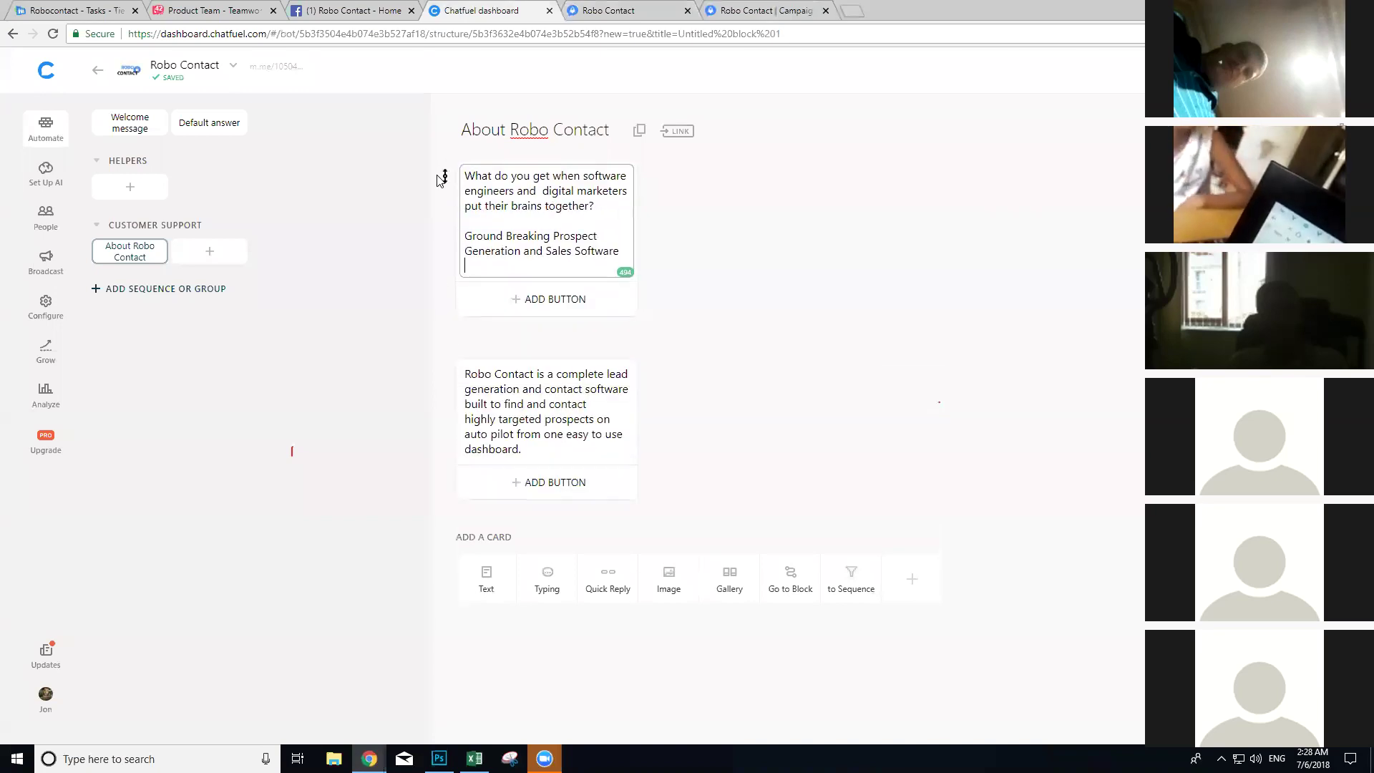
click(552, 580)
Step: Place the typing pause between the two text cards and add a 'Visit Website' button
drag(444, 529, 469, 358)
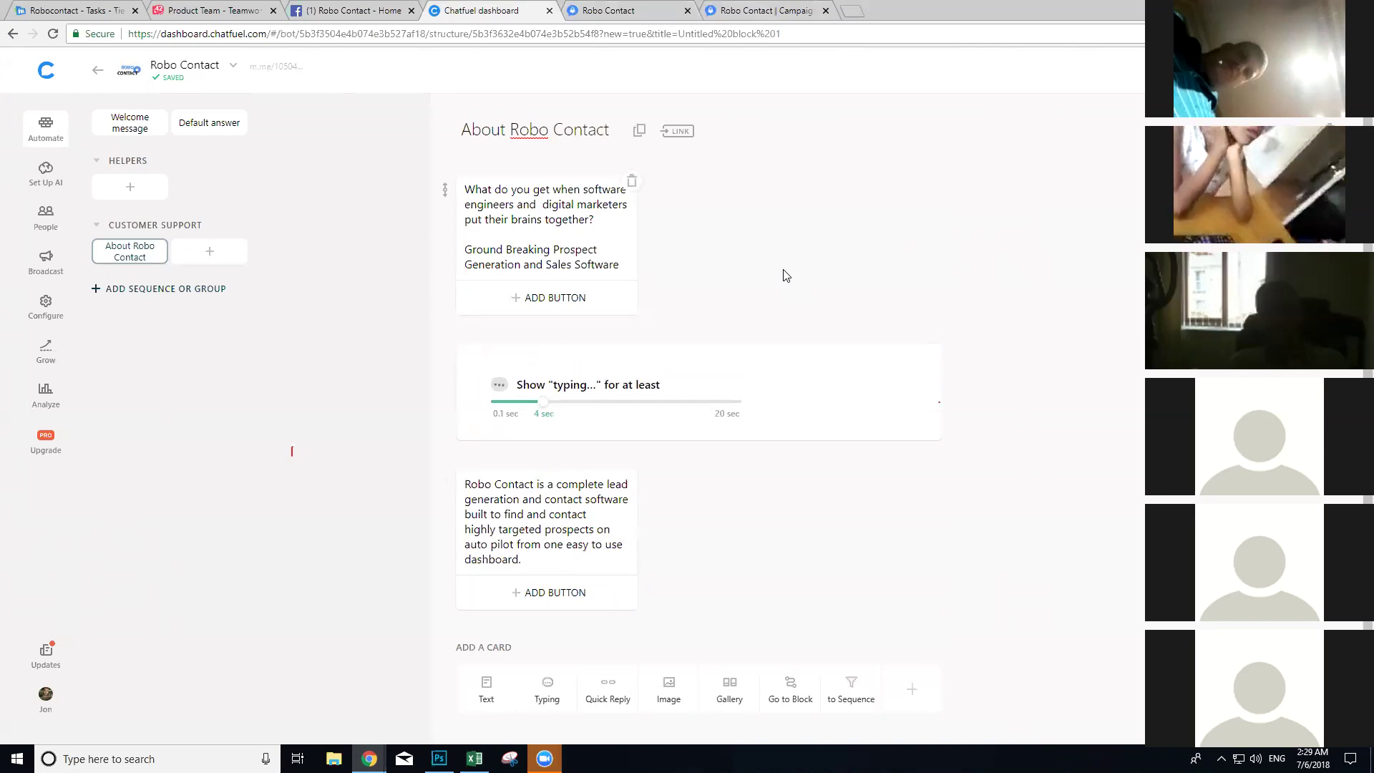
click(530, 600)
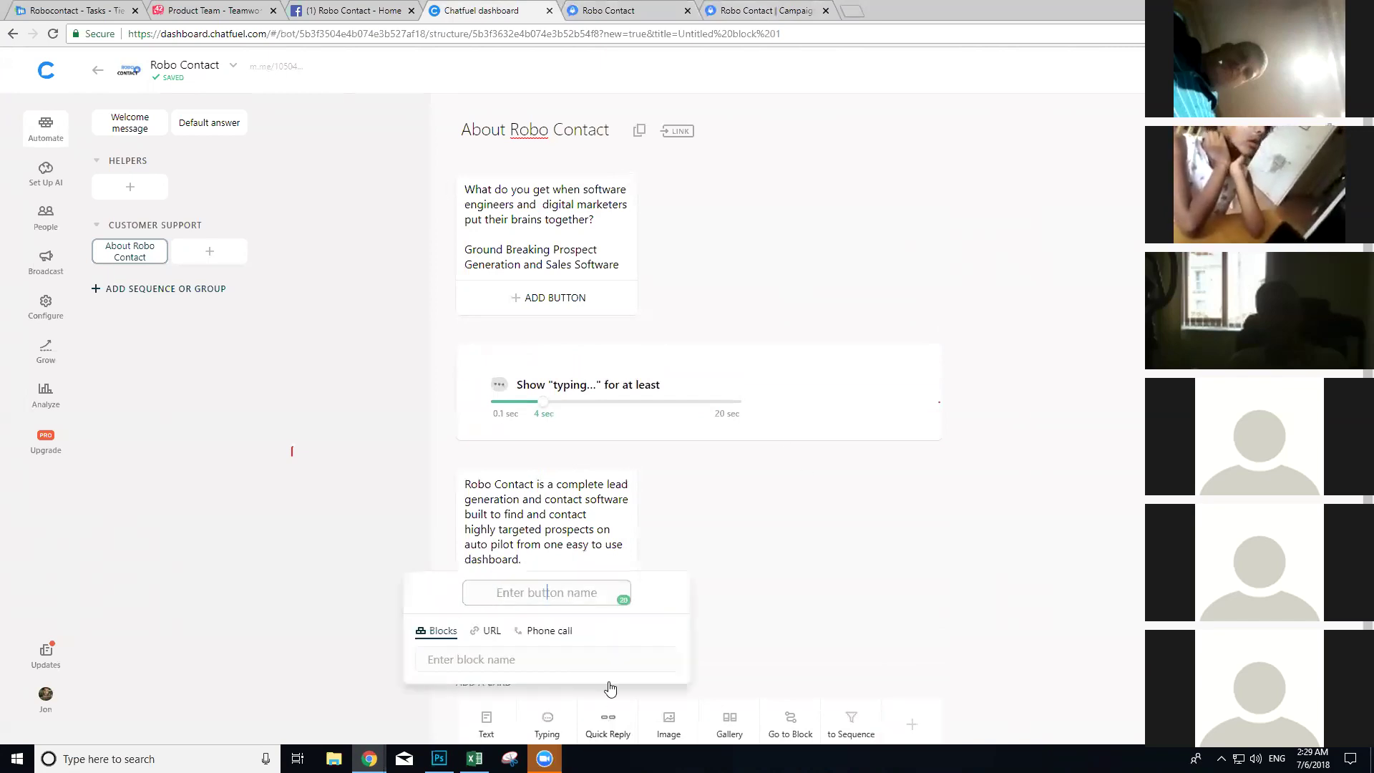
text(View)
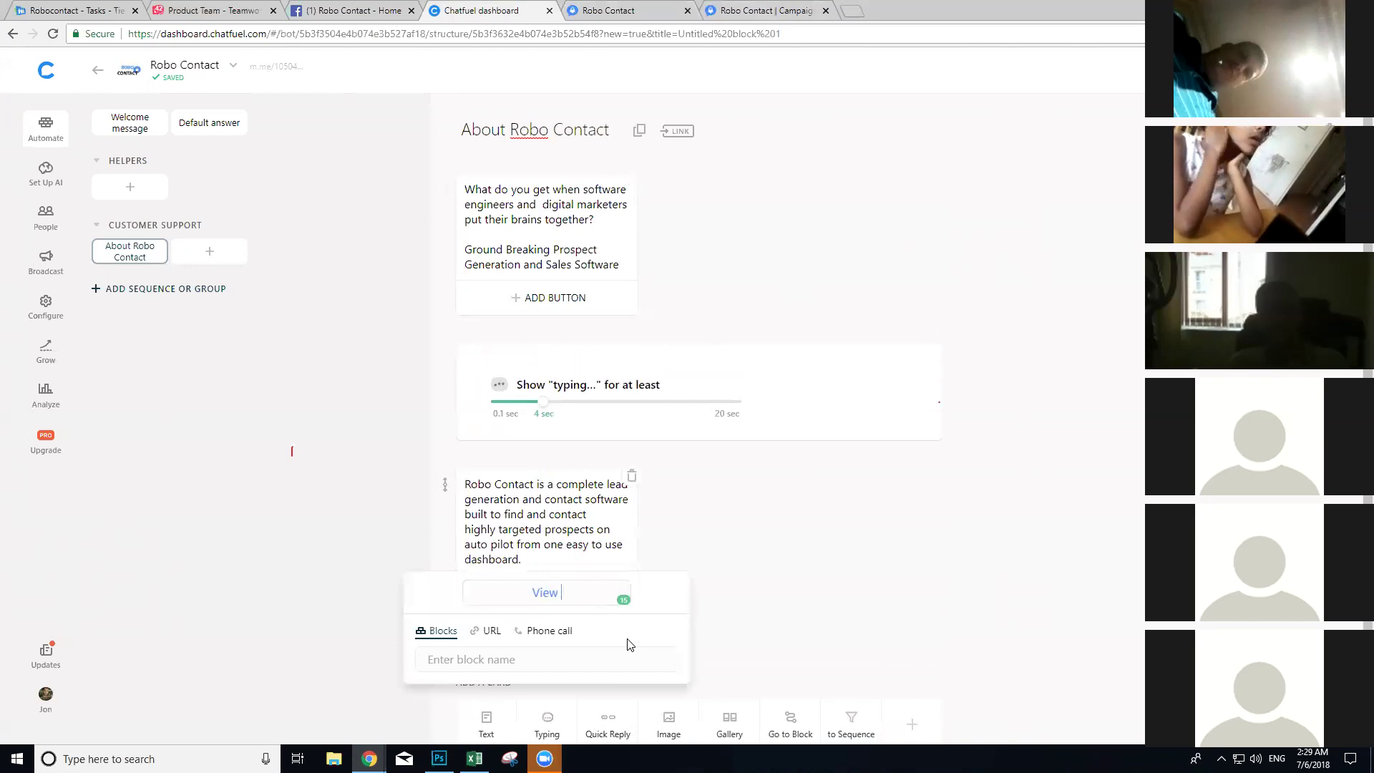
key(BackSpace)
key(BackSpace)
key(BackSpace)
key(BackSpace)
text(Visit W)
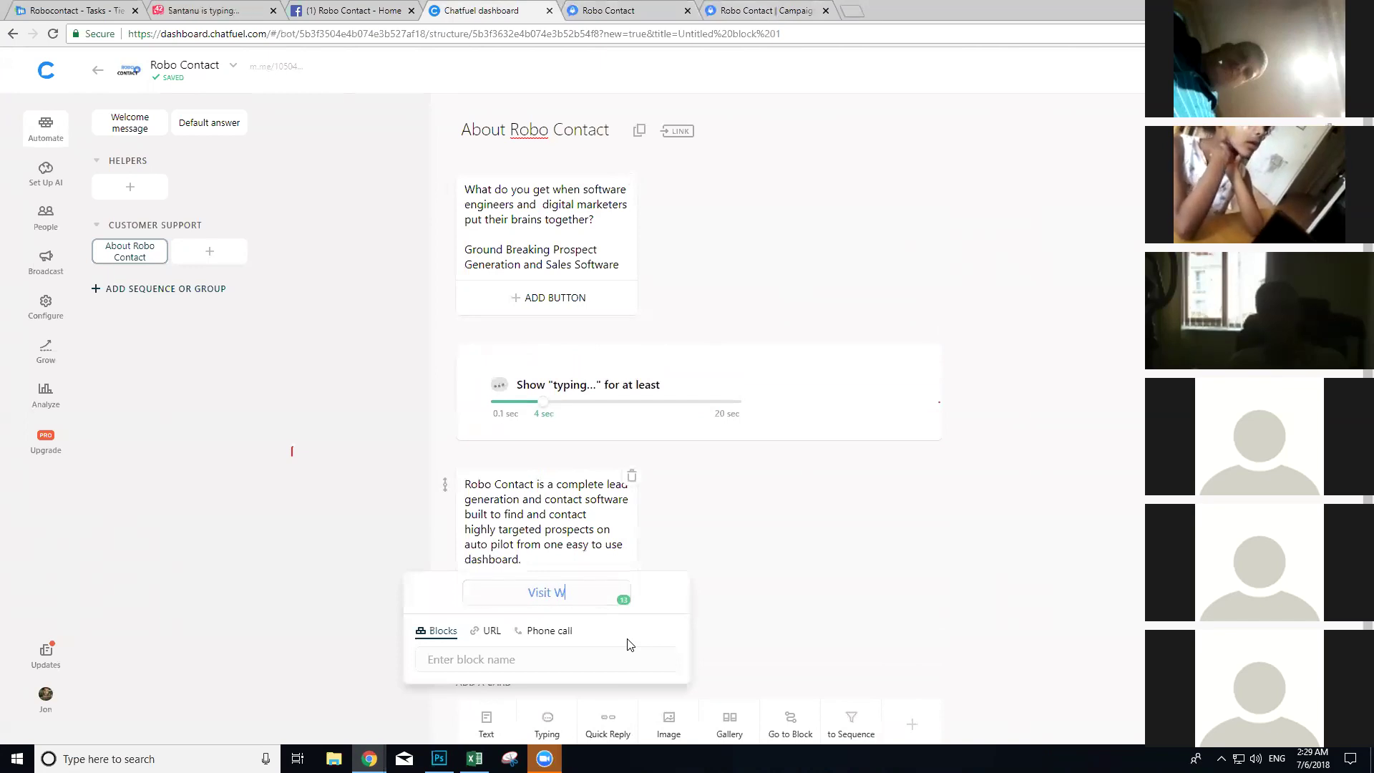
text(ebsite)
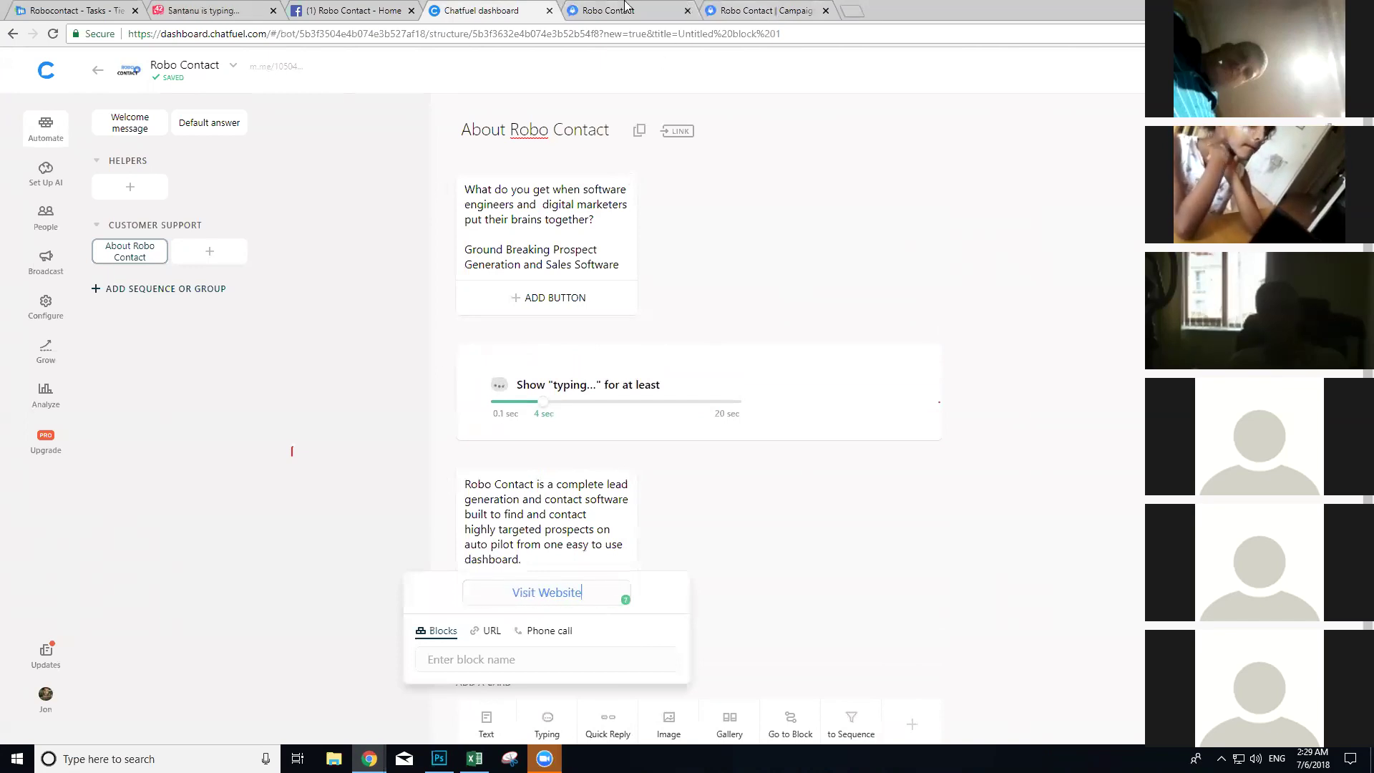
click(623, 10)
drag(249, 34, 46, 24)
key(ctrl+c)
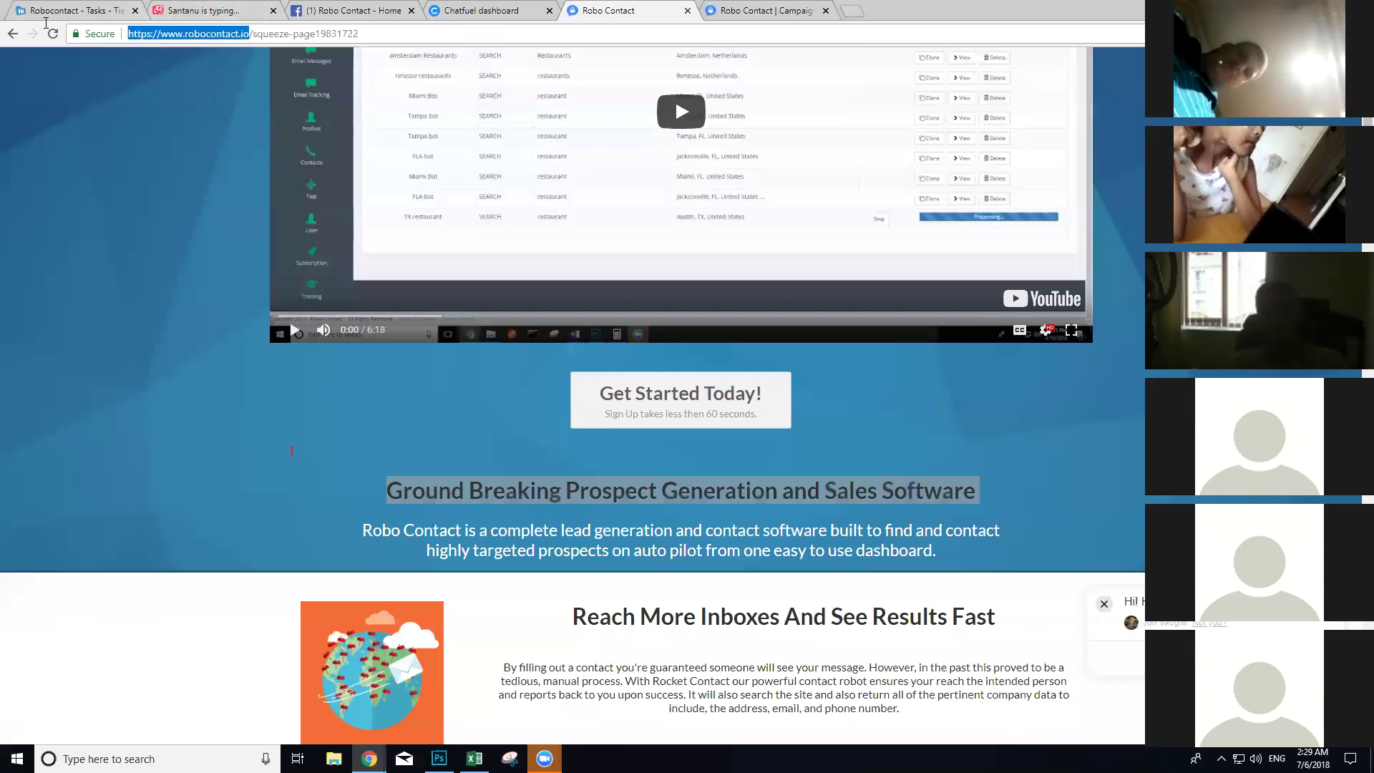
click(486, 6)
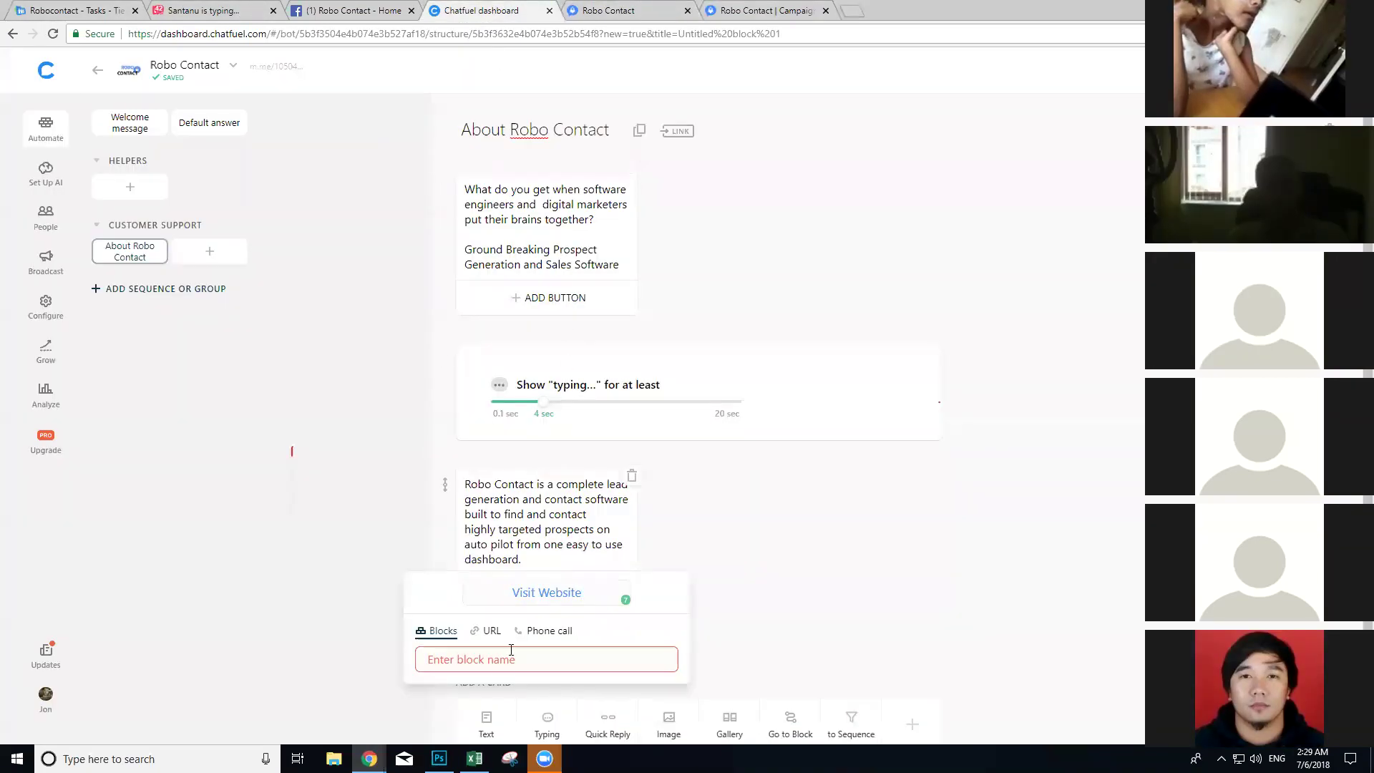
click(490, 632)
key(ctrl+v)
click(794, 617)
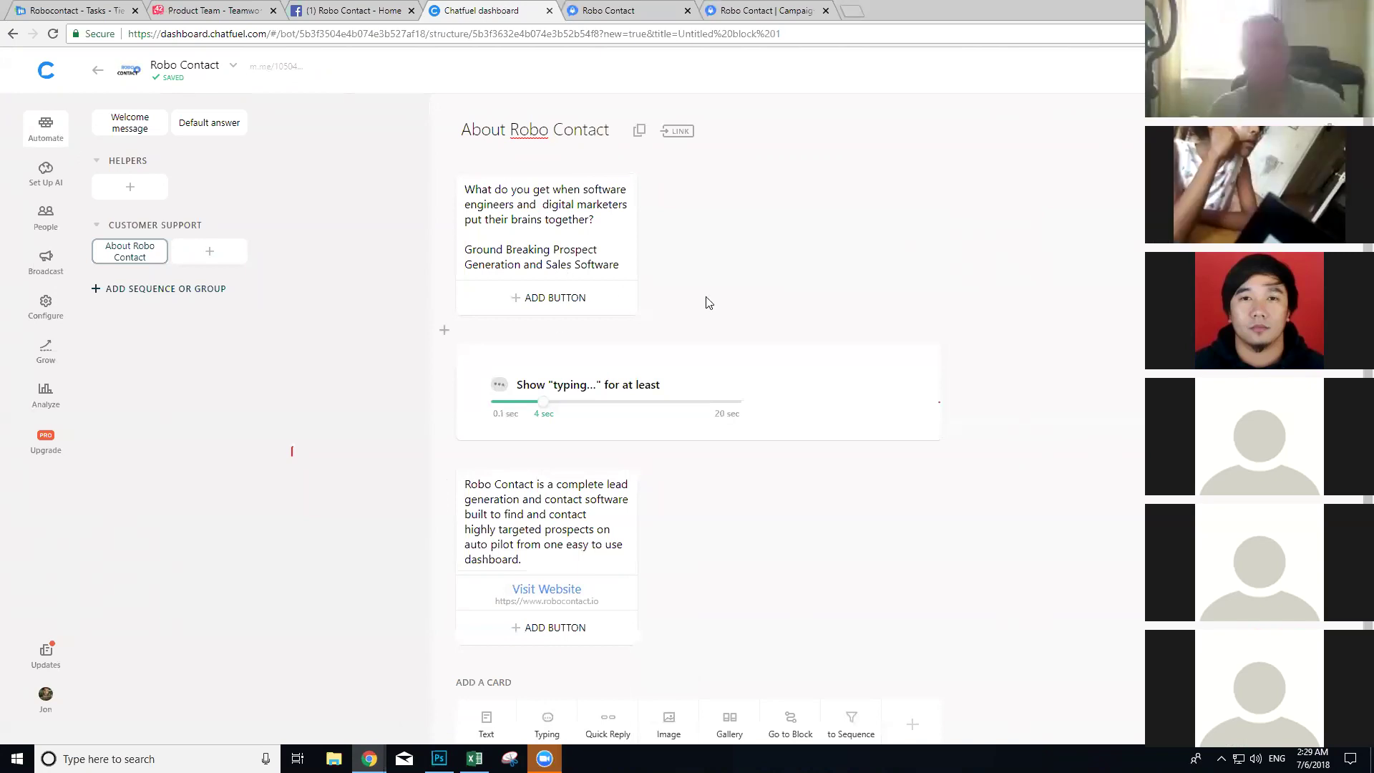
scroll(611, 497, down, 1)
scroll(673, 458, up, 1)
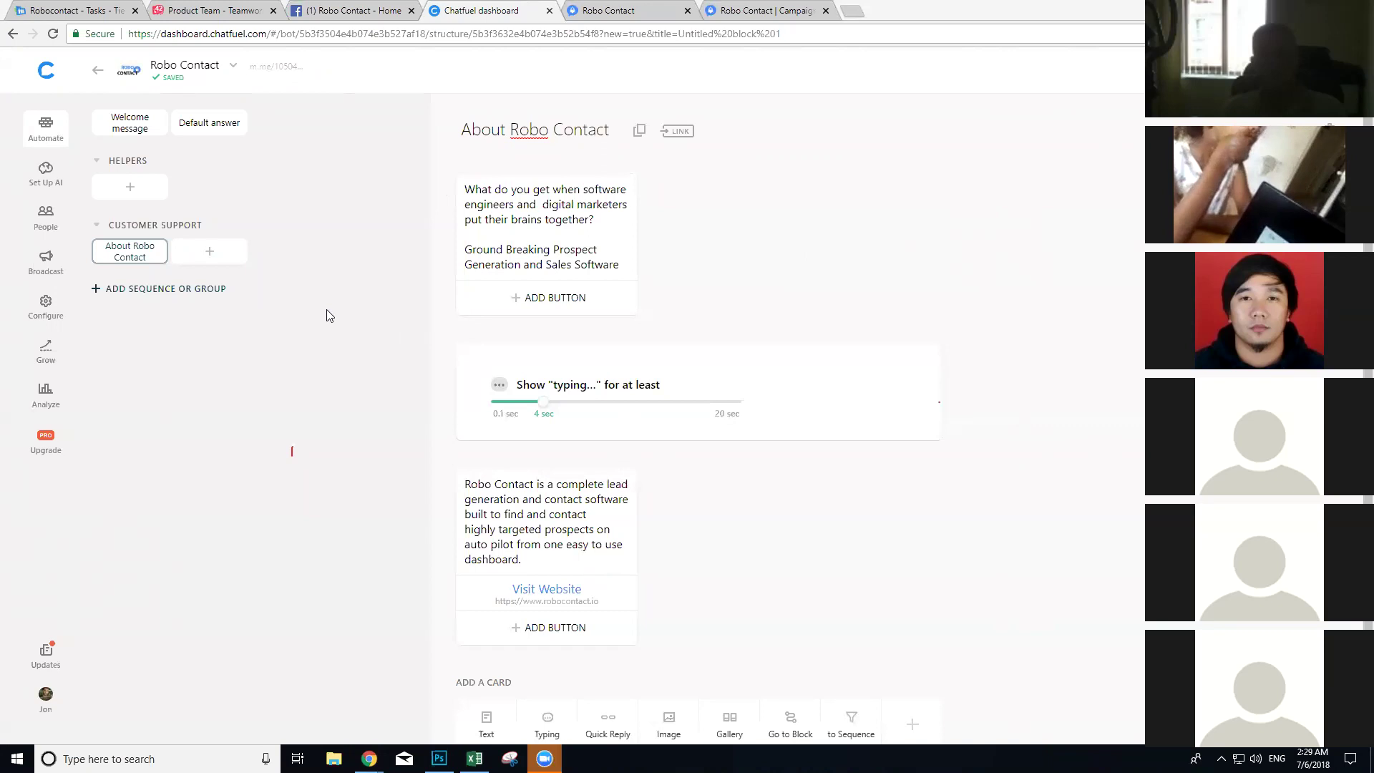
Step: Add an 'About Robo Contact' quick reply to the Welcome message linking to the About Robo Contact block
click(125, 132)
click(601, 354)
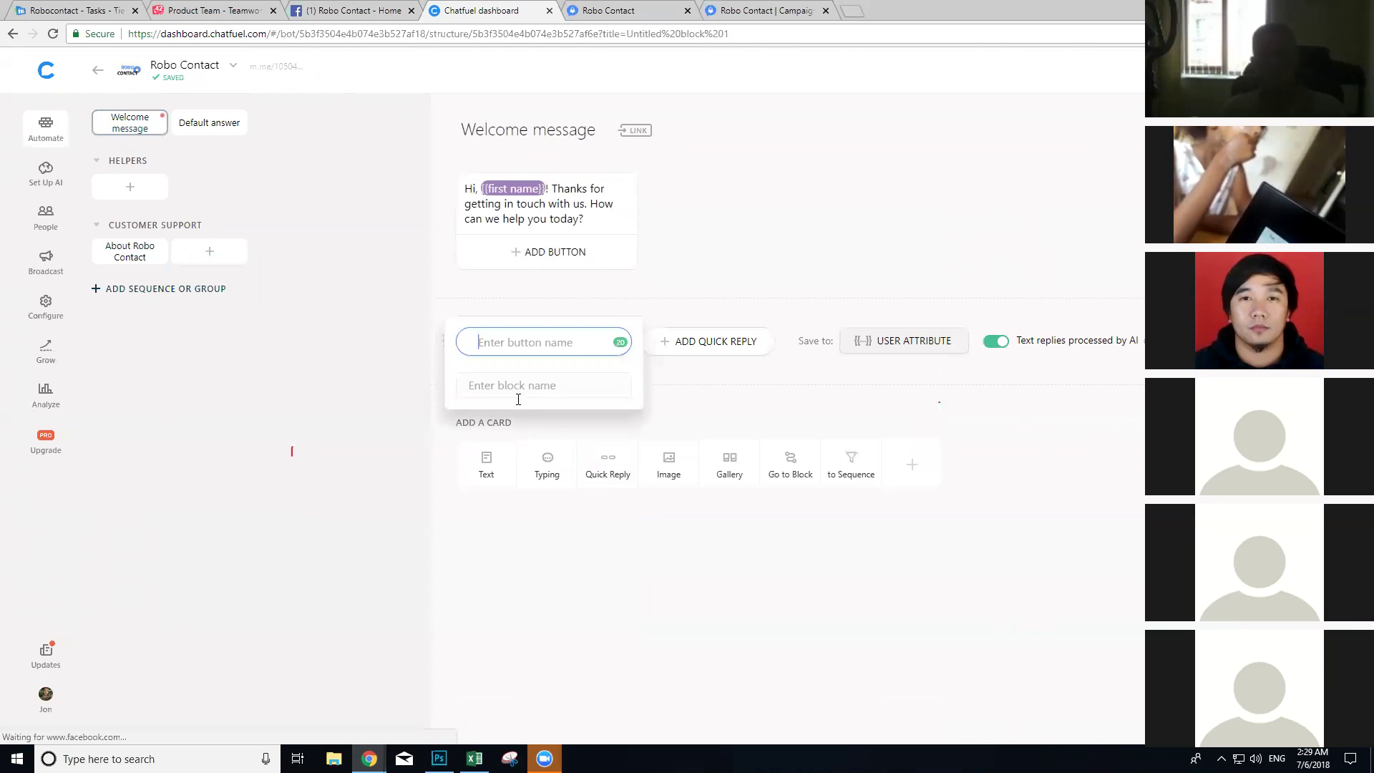
text(About Robo Contact)
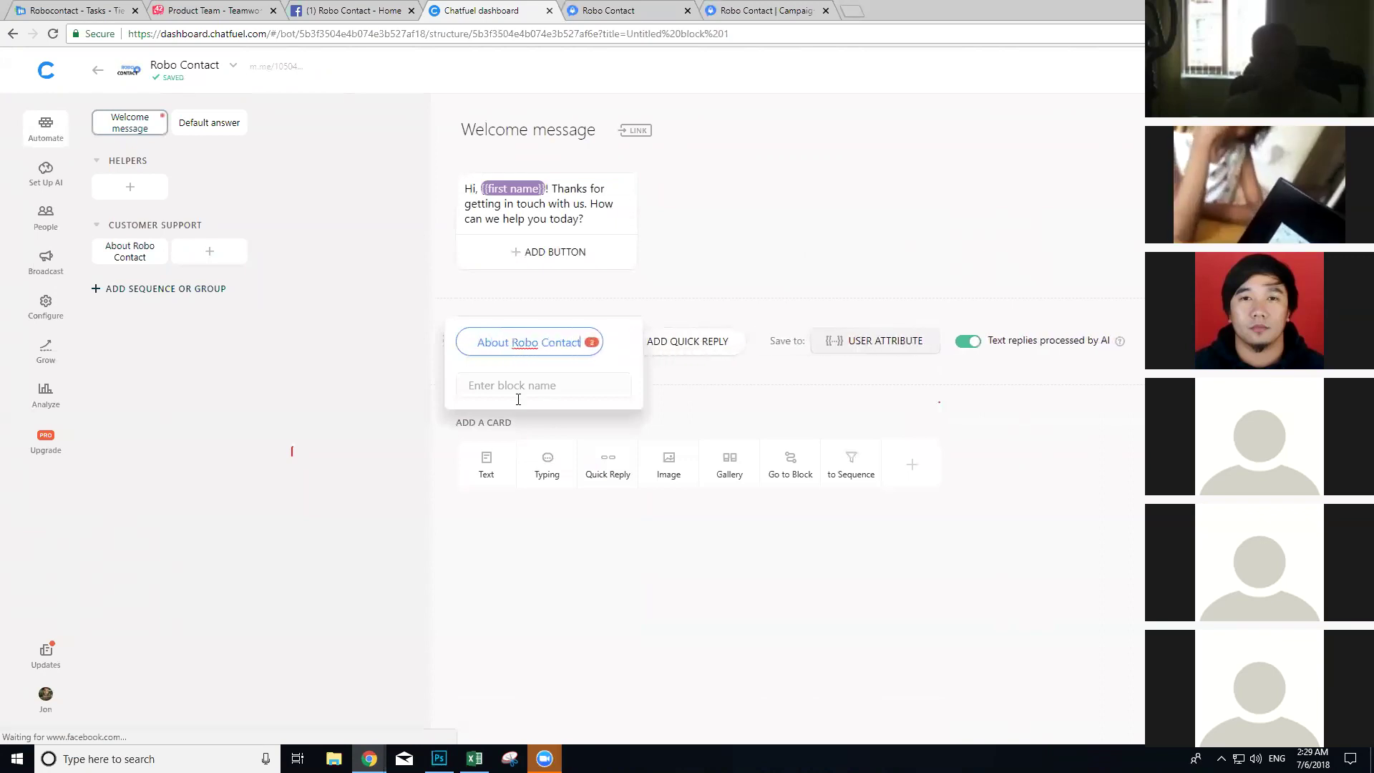
click(525, 384)
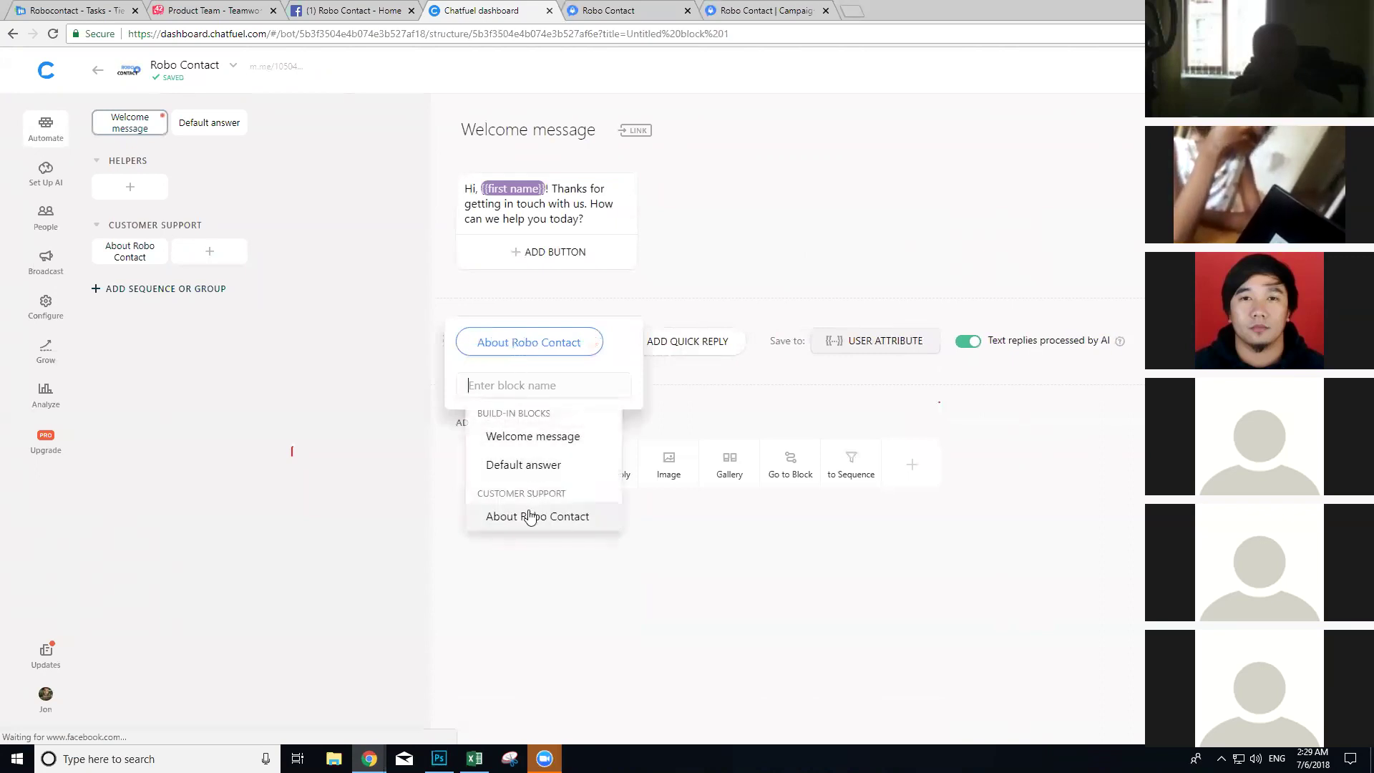
click(527, 515)
click(1015, 514)
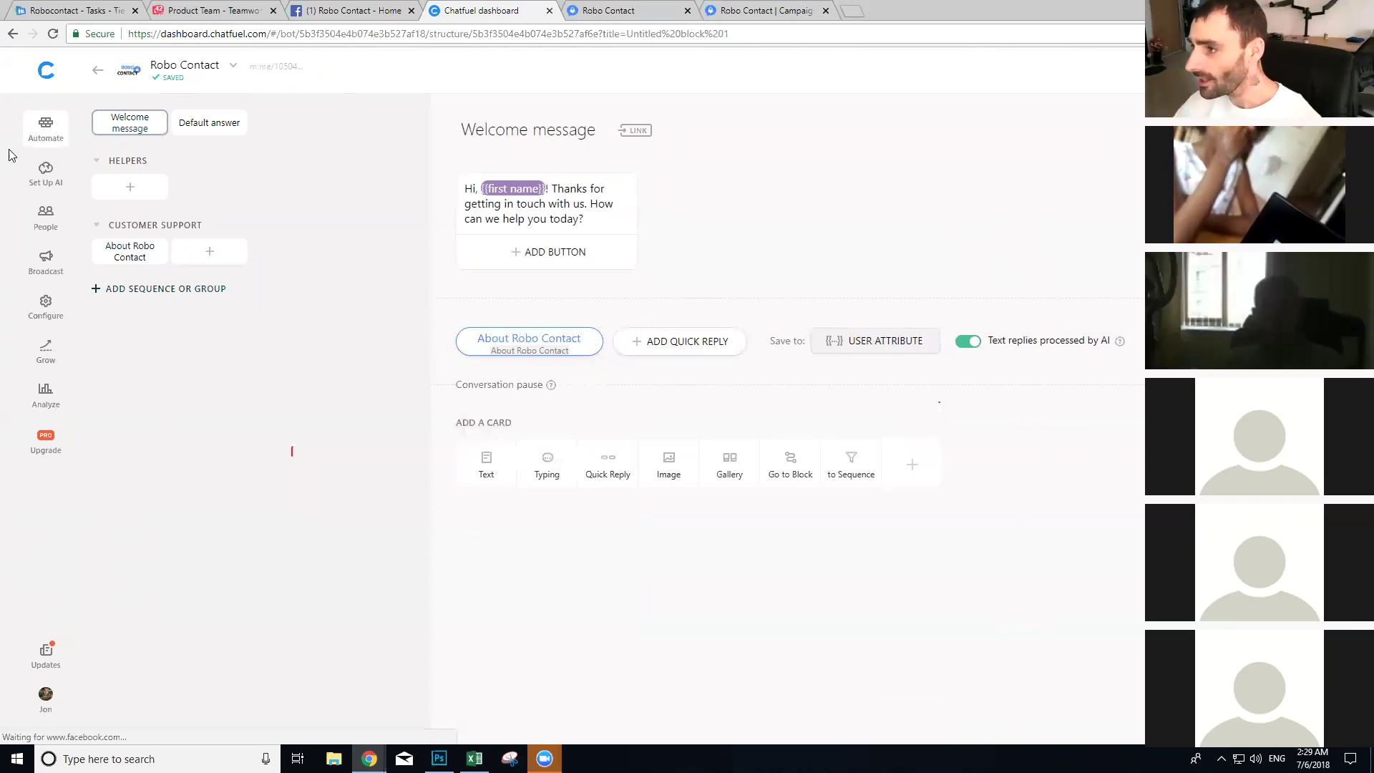
click(209, 124)
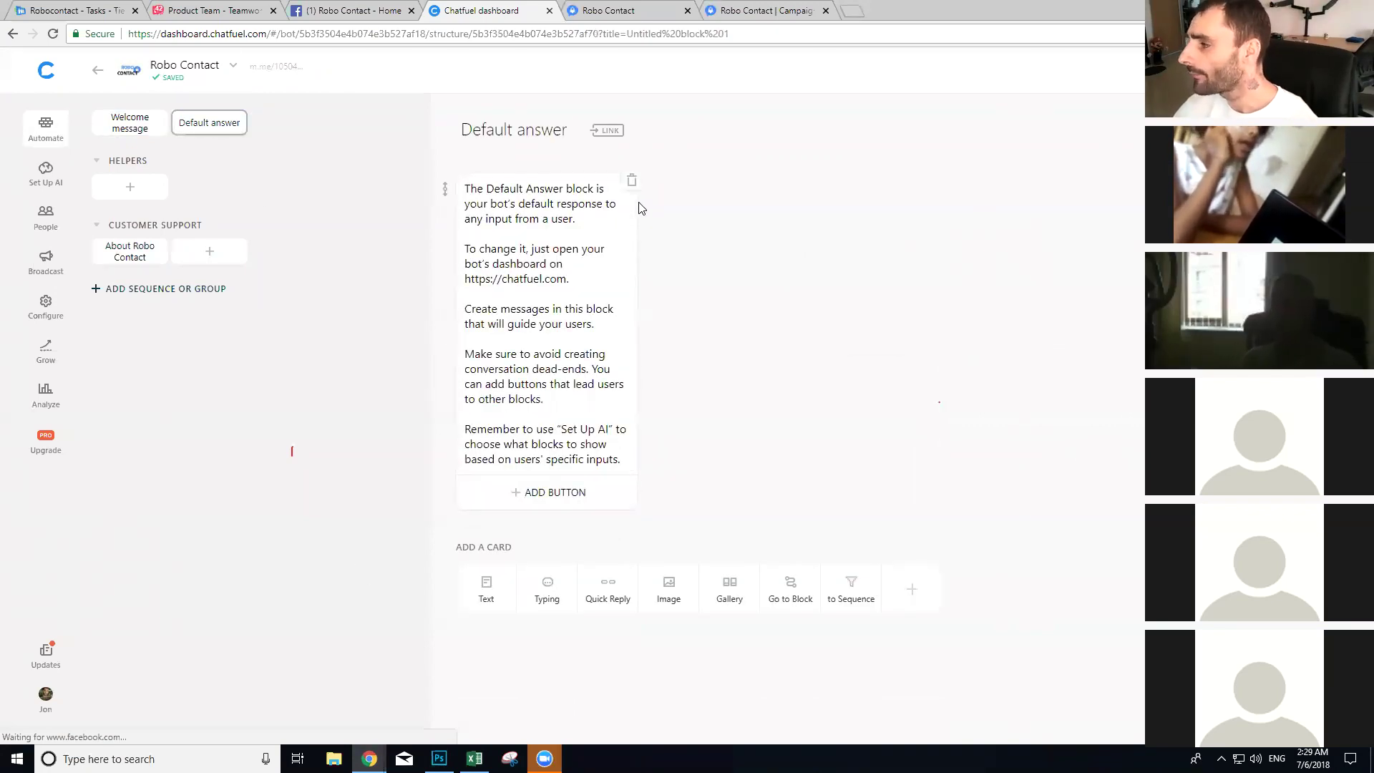
Step: Delete the Default answer's text card, then add and delete an empty text card
click(631, 180)
click(770, 428)
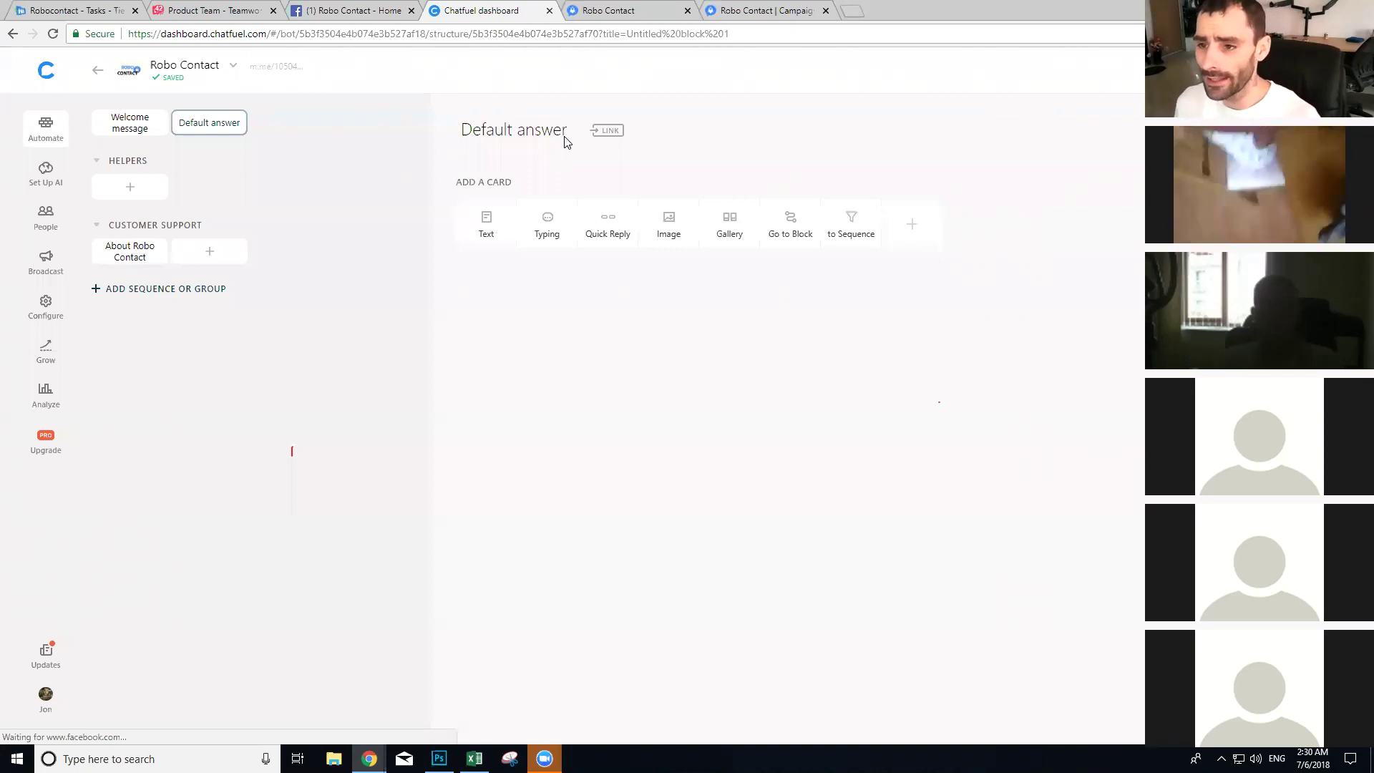
click(487, 236)
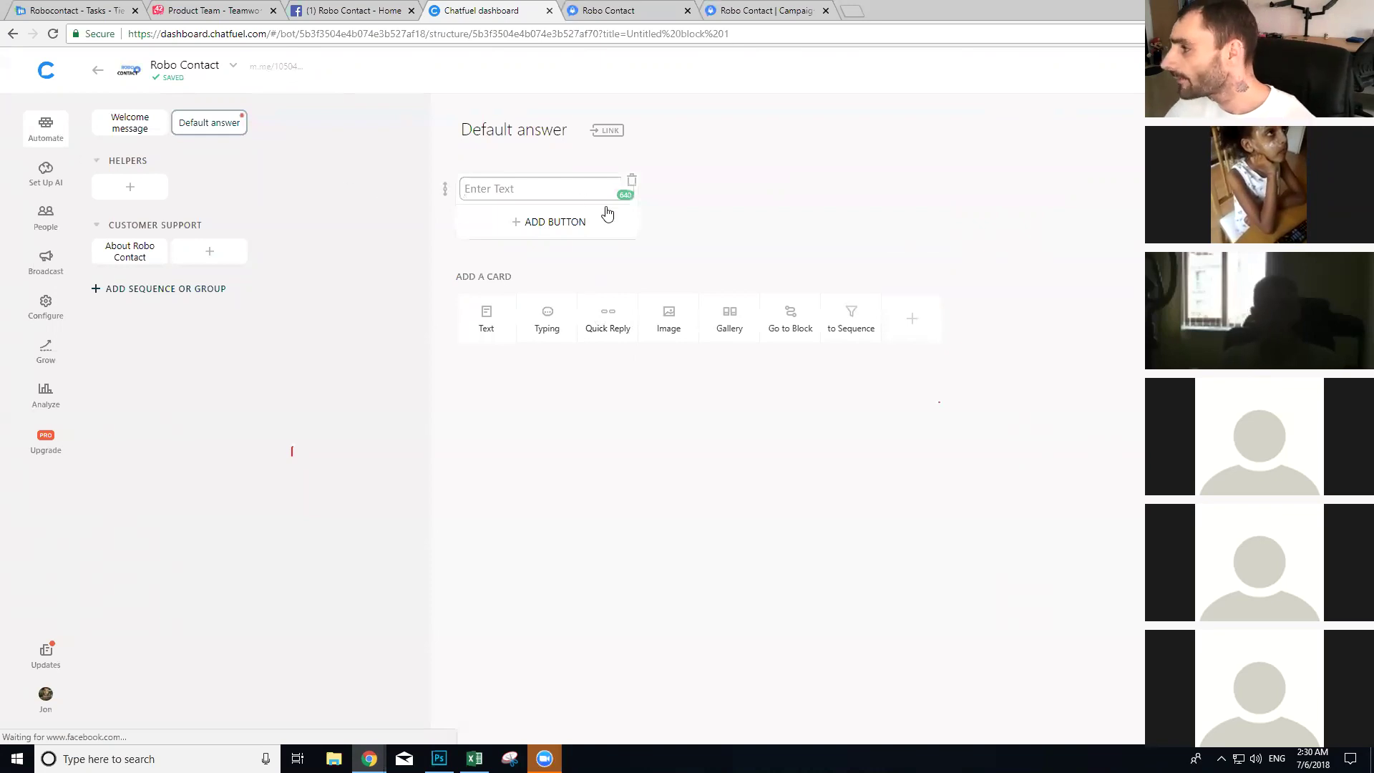
click(639, 267)
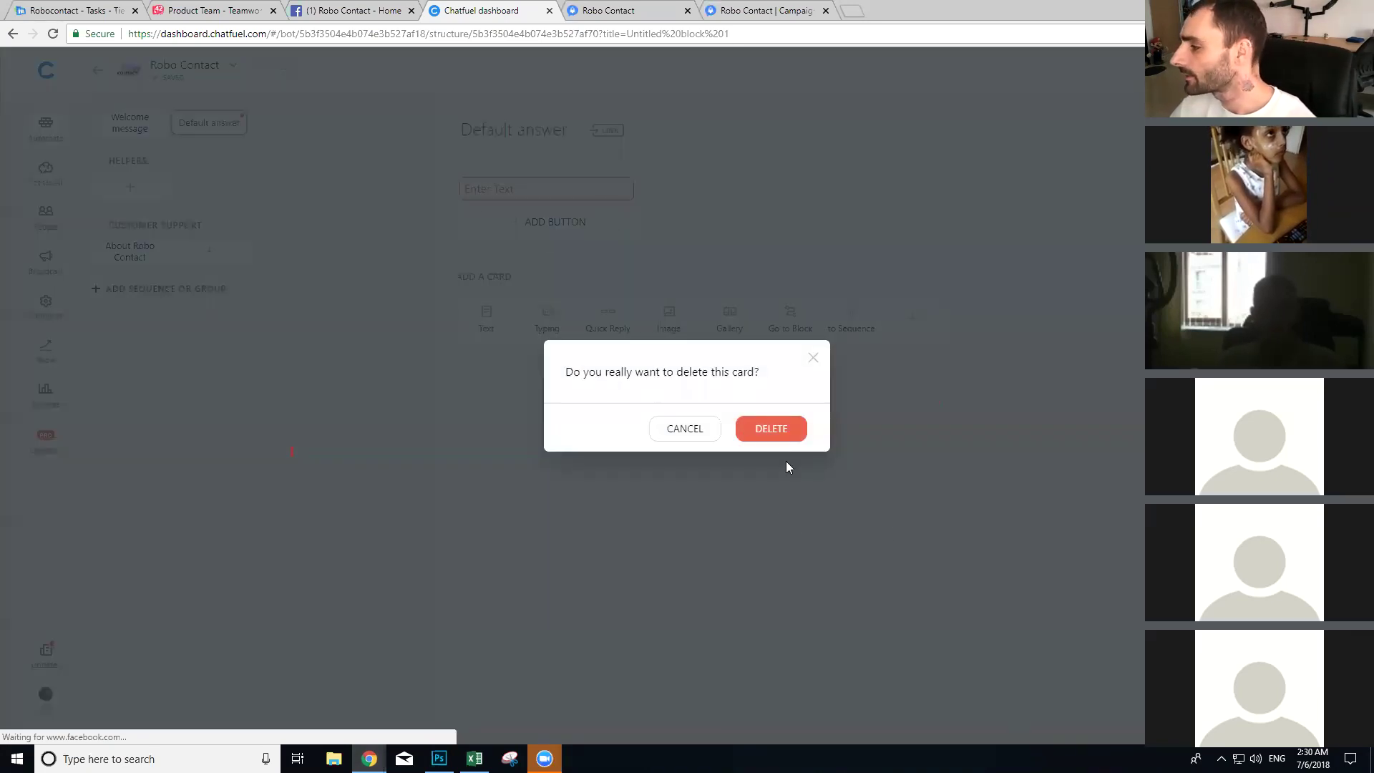
click(779, 430)
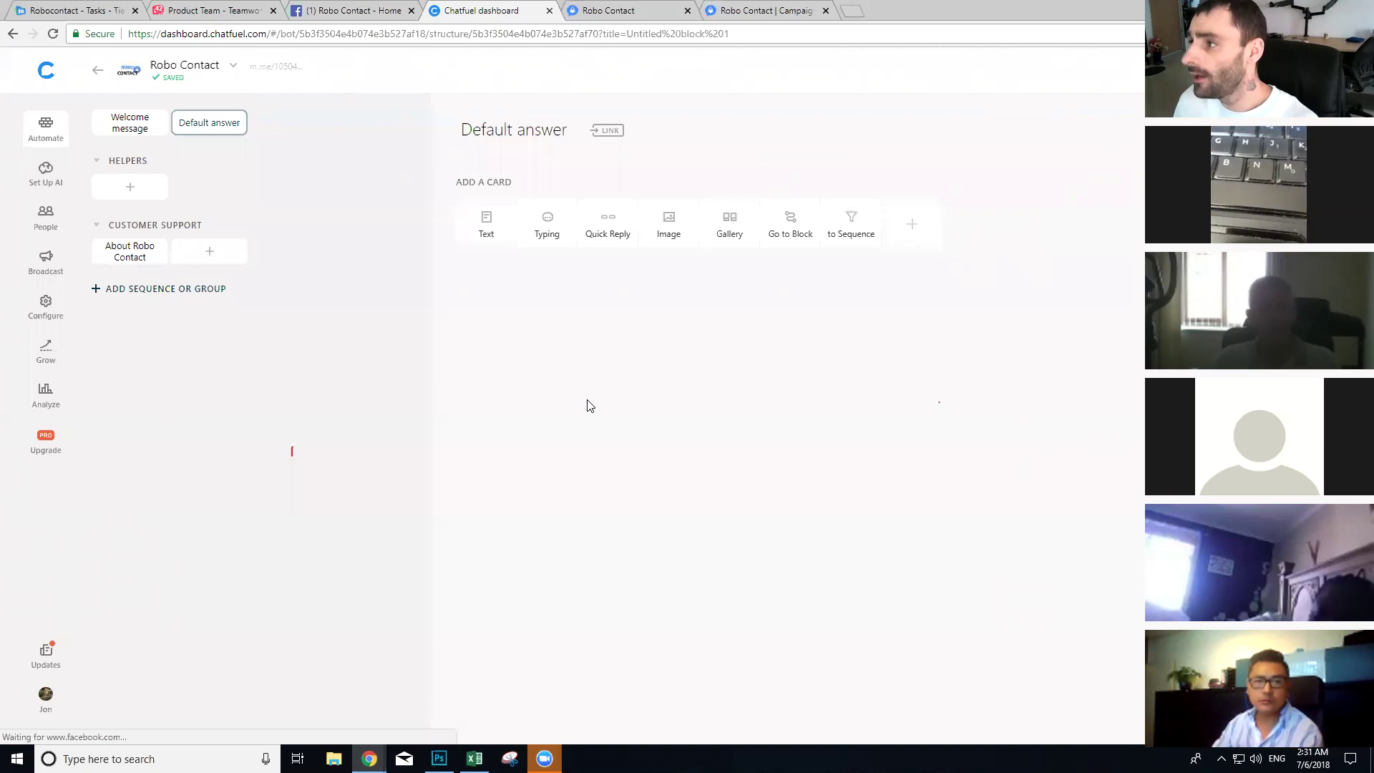
click(348, 10)
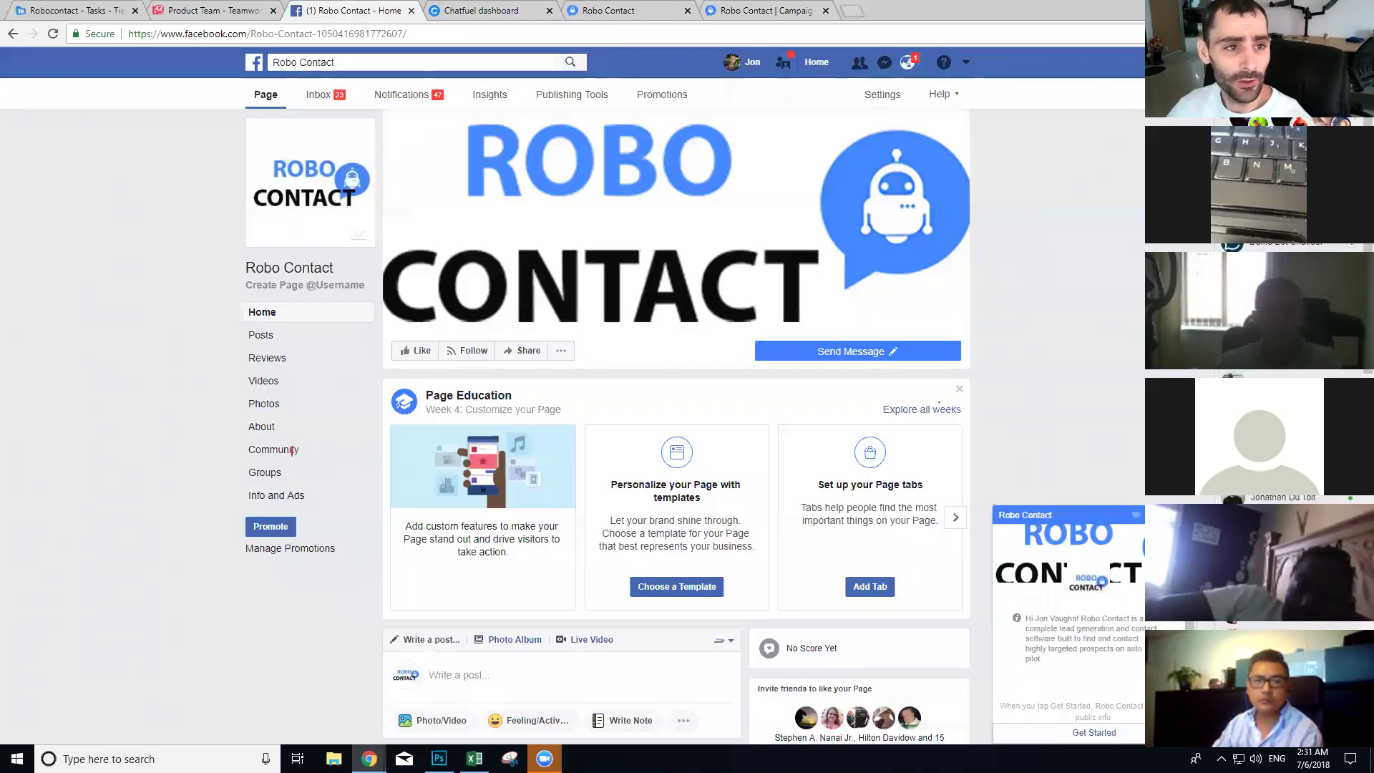
Step: Read the Tier5 group's support request post in full, then close the Facebook tab
drag(1144, 10, 465, 10)
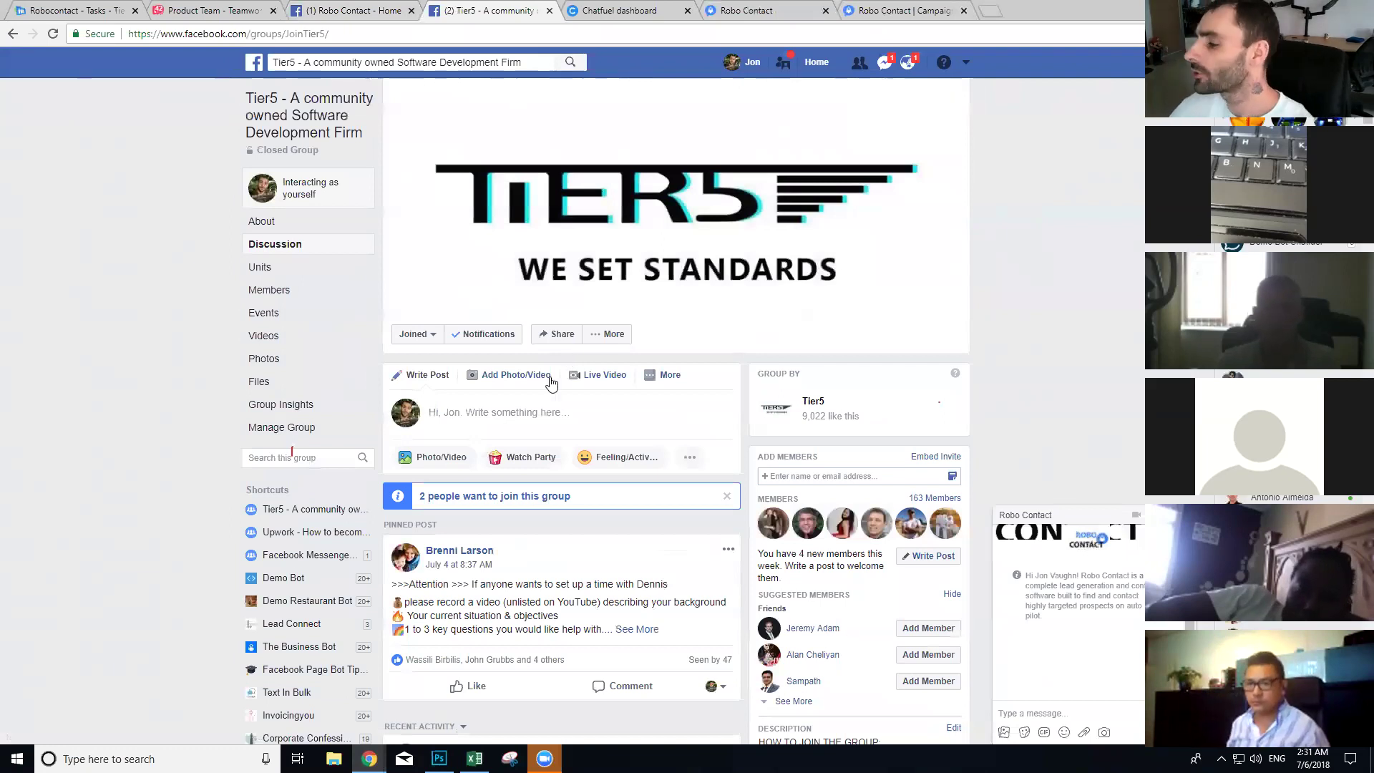
scroll(562, 365, down, 3)
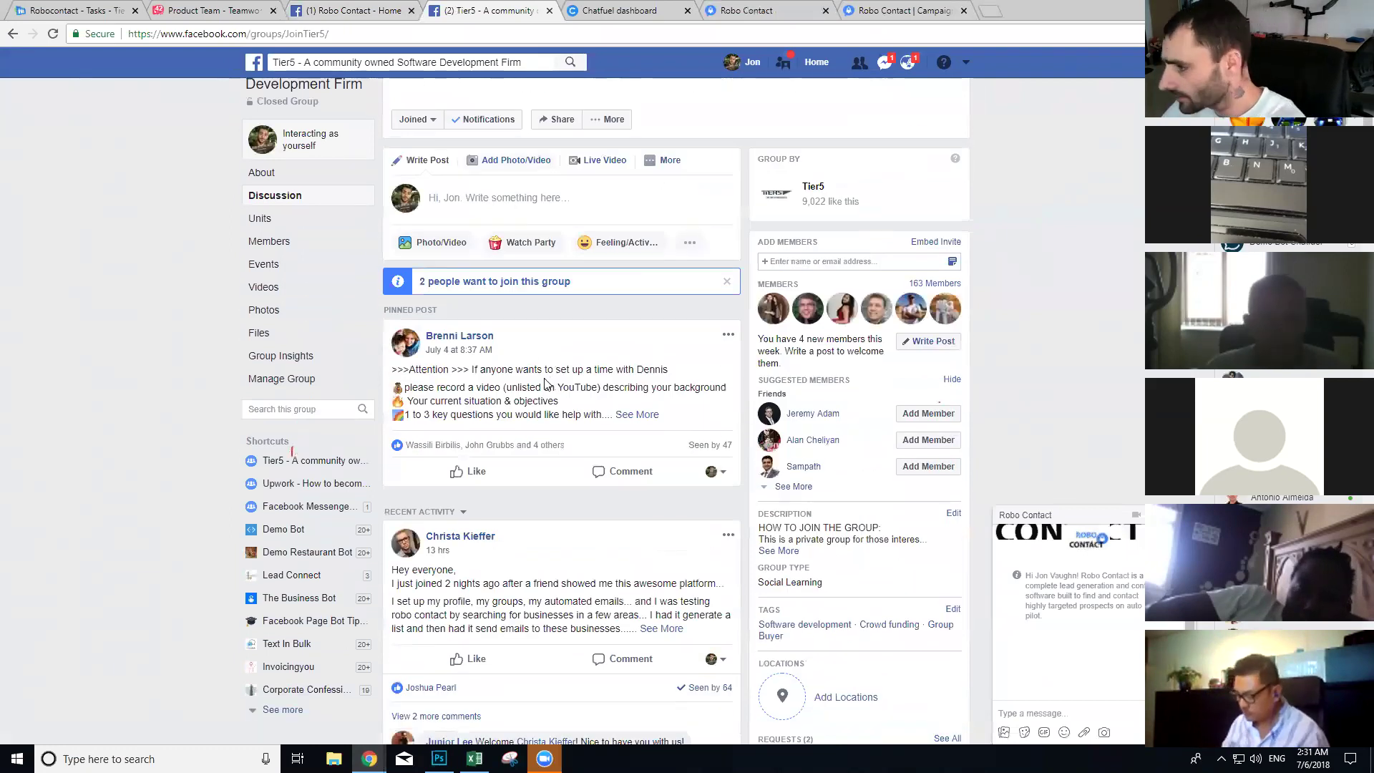
scroll(551, 382, down, 9)
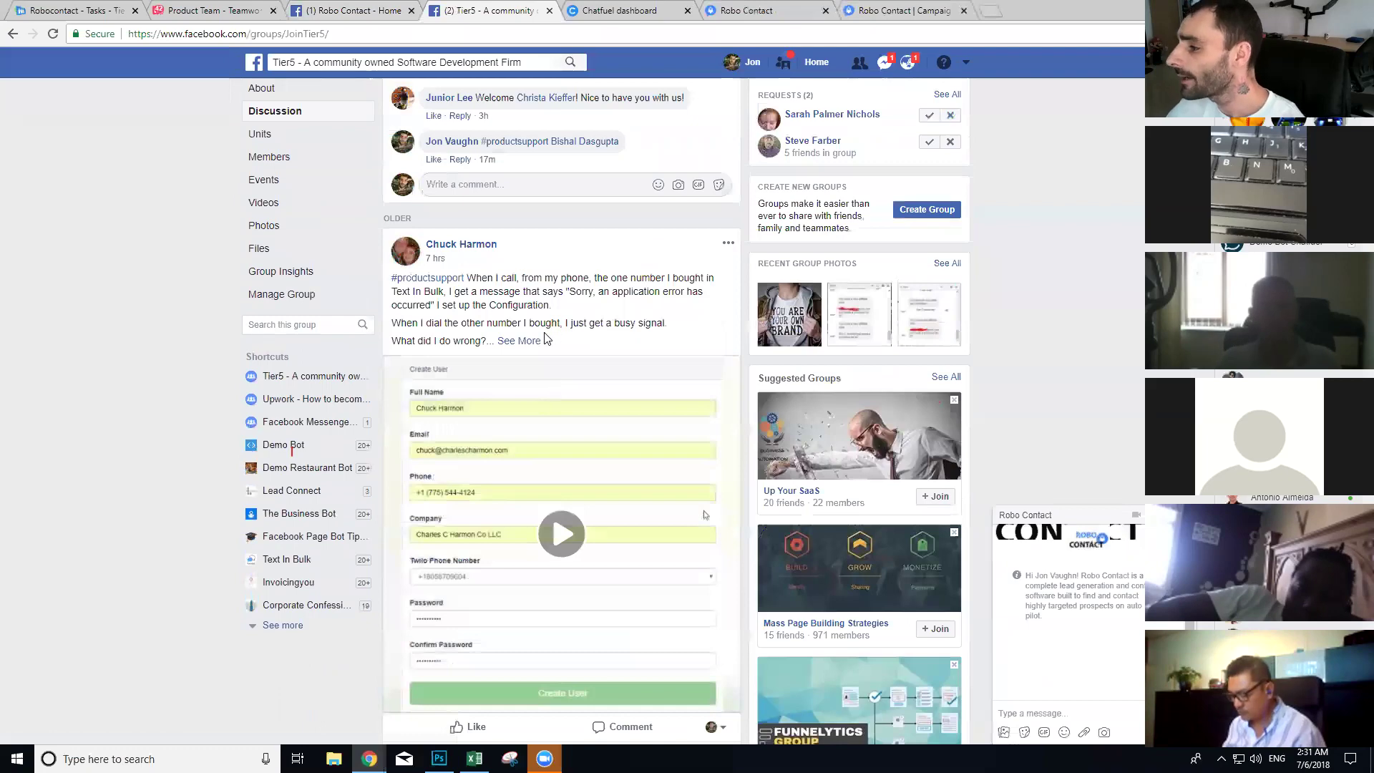
scroll(545, 338, down, 15)
scroll(548, 338, down, 20)
scroll(549, 335, down, 4)
scroll(549, 336, up, 5)
scroll(549, 341, down, 3)
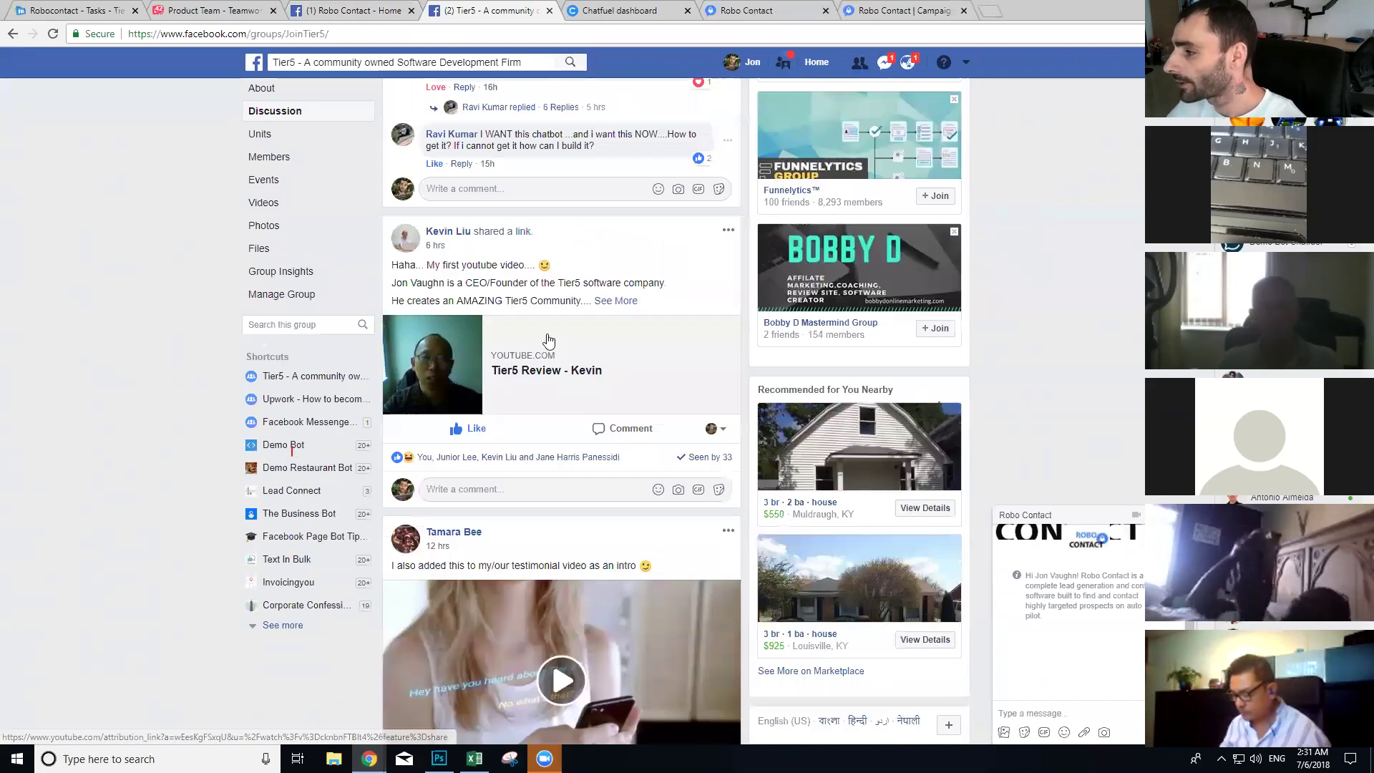
scroll(548, 339, down, 20)
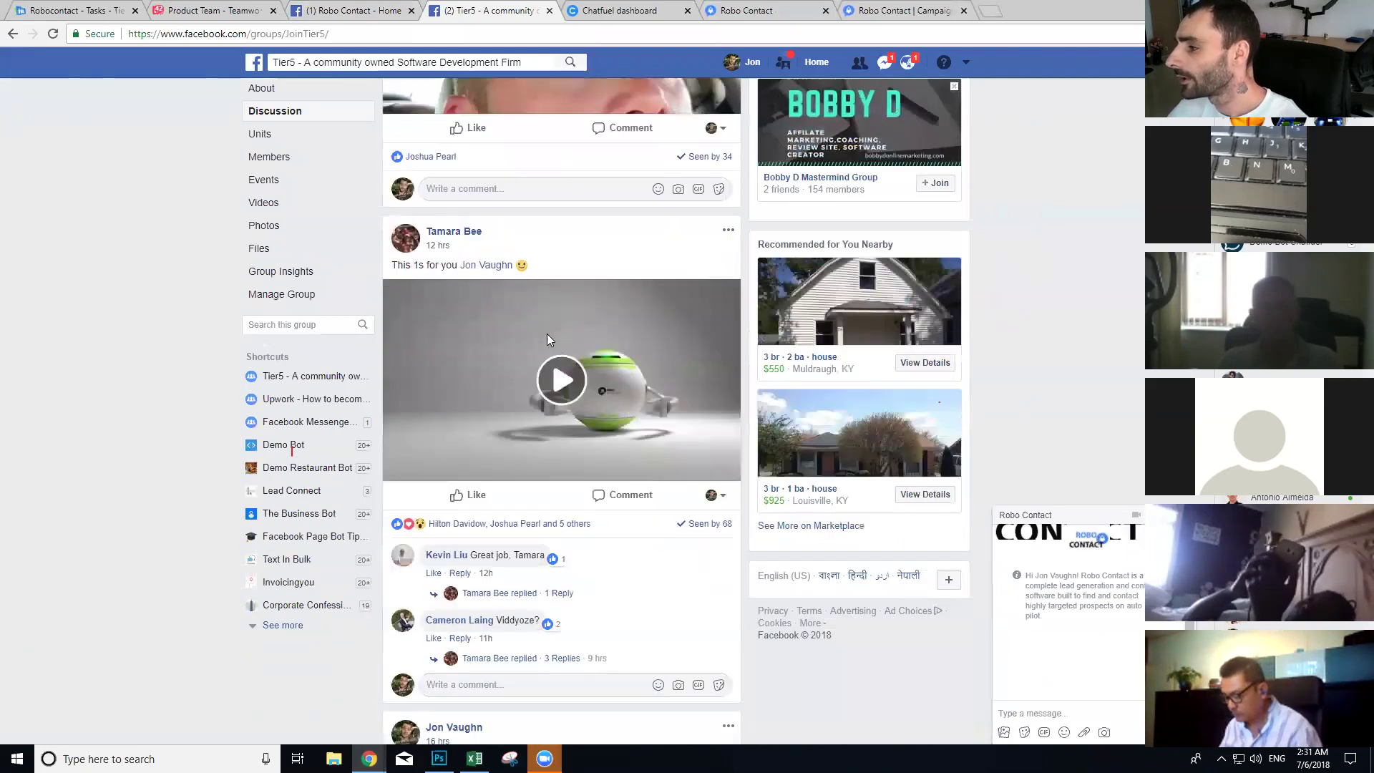
scroll(548, 339, down, 15)
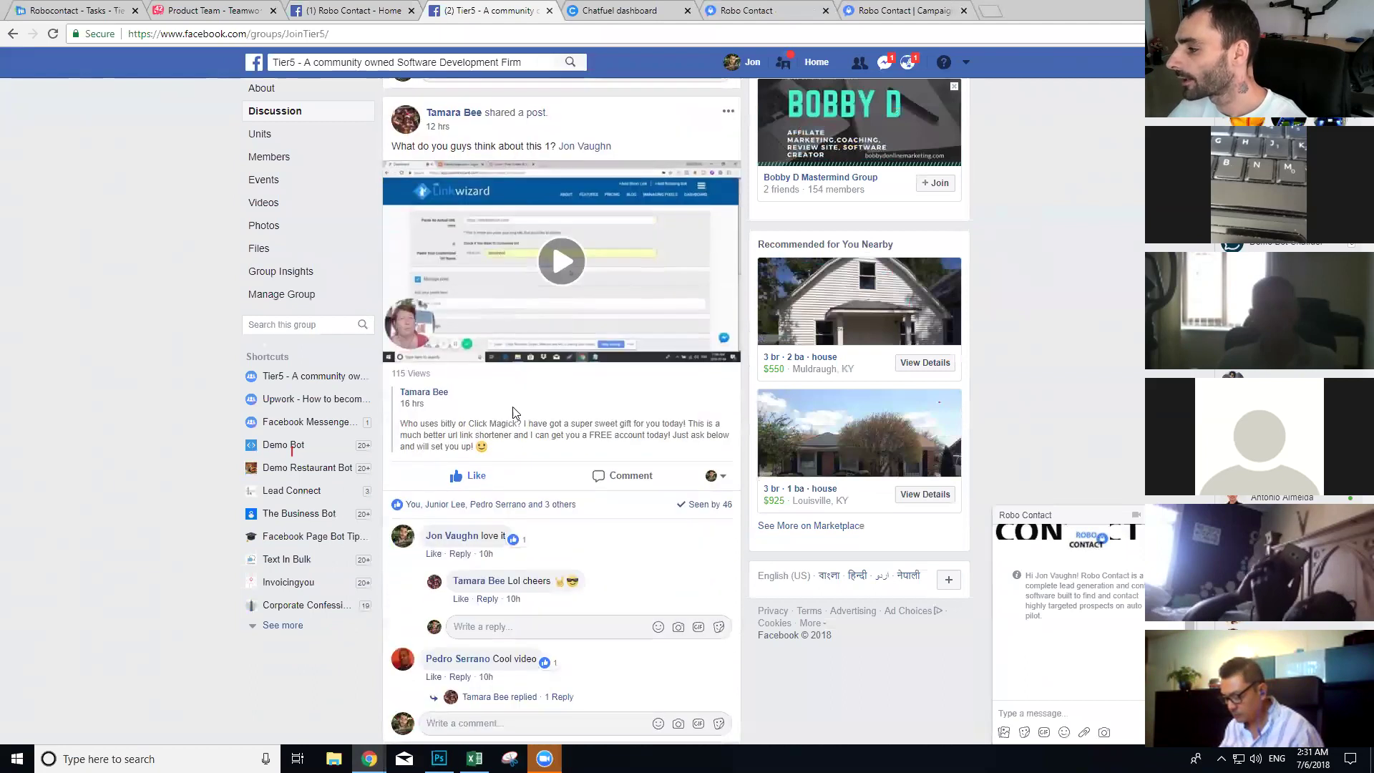
scroll(512, 413, down, 20)
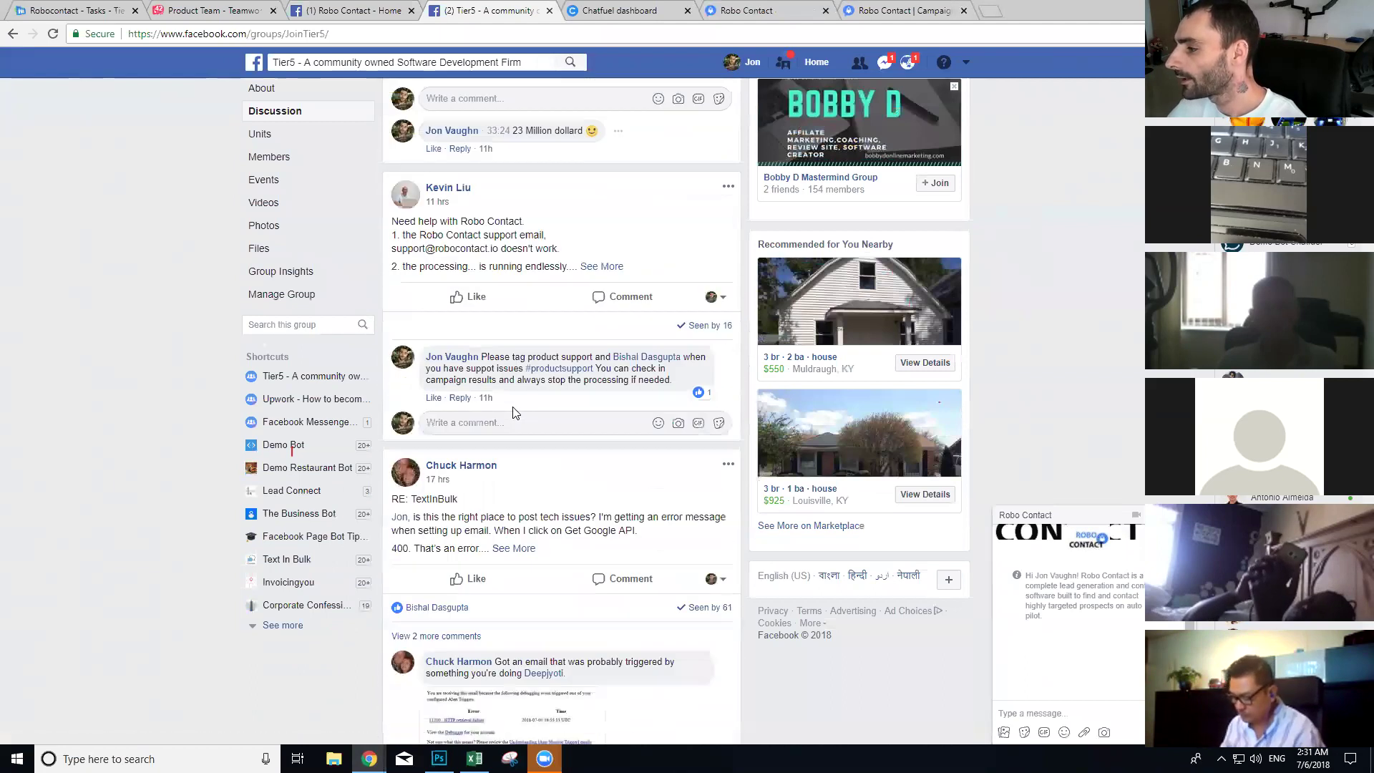
scroll(513, 413, down, 1)
click(609, 238)
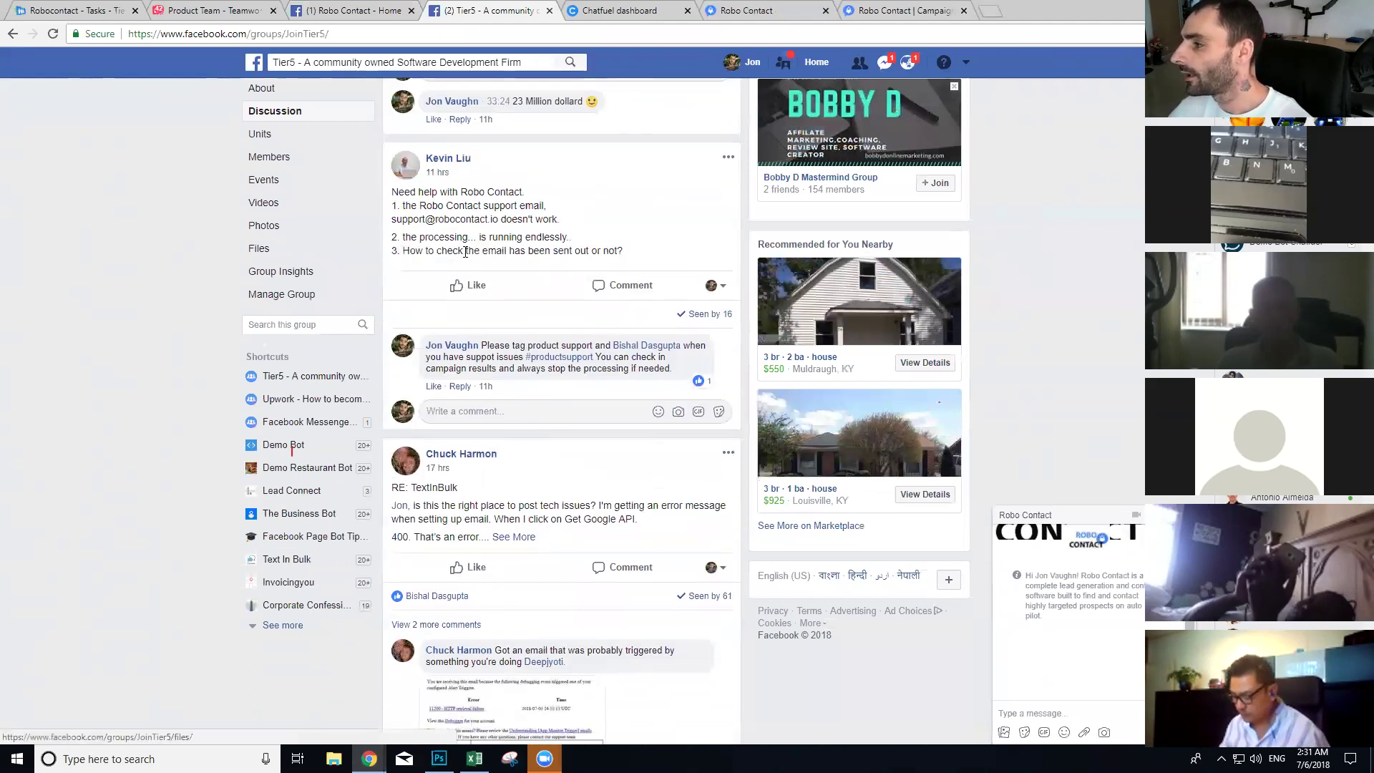
drag(633, 254, 392, 190)
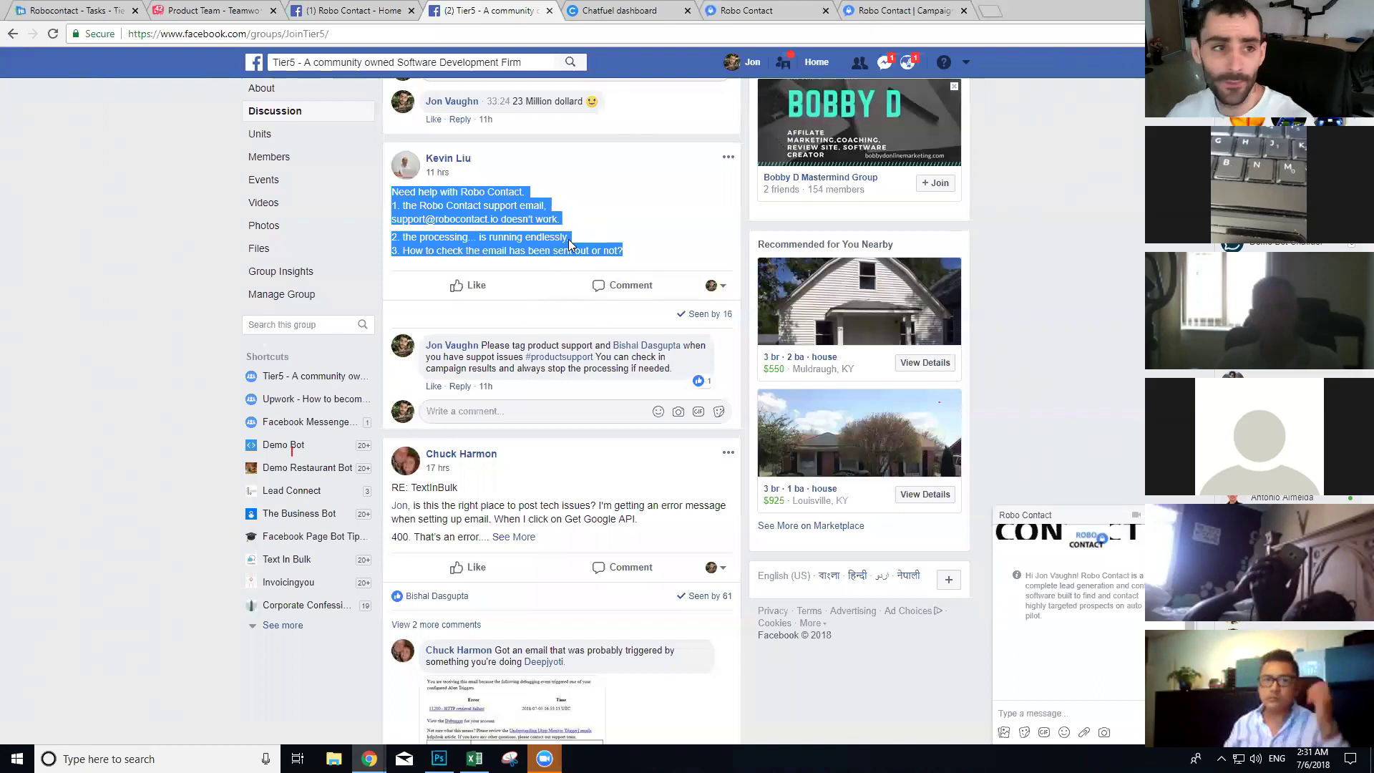
key(ctrl+w)
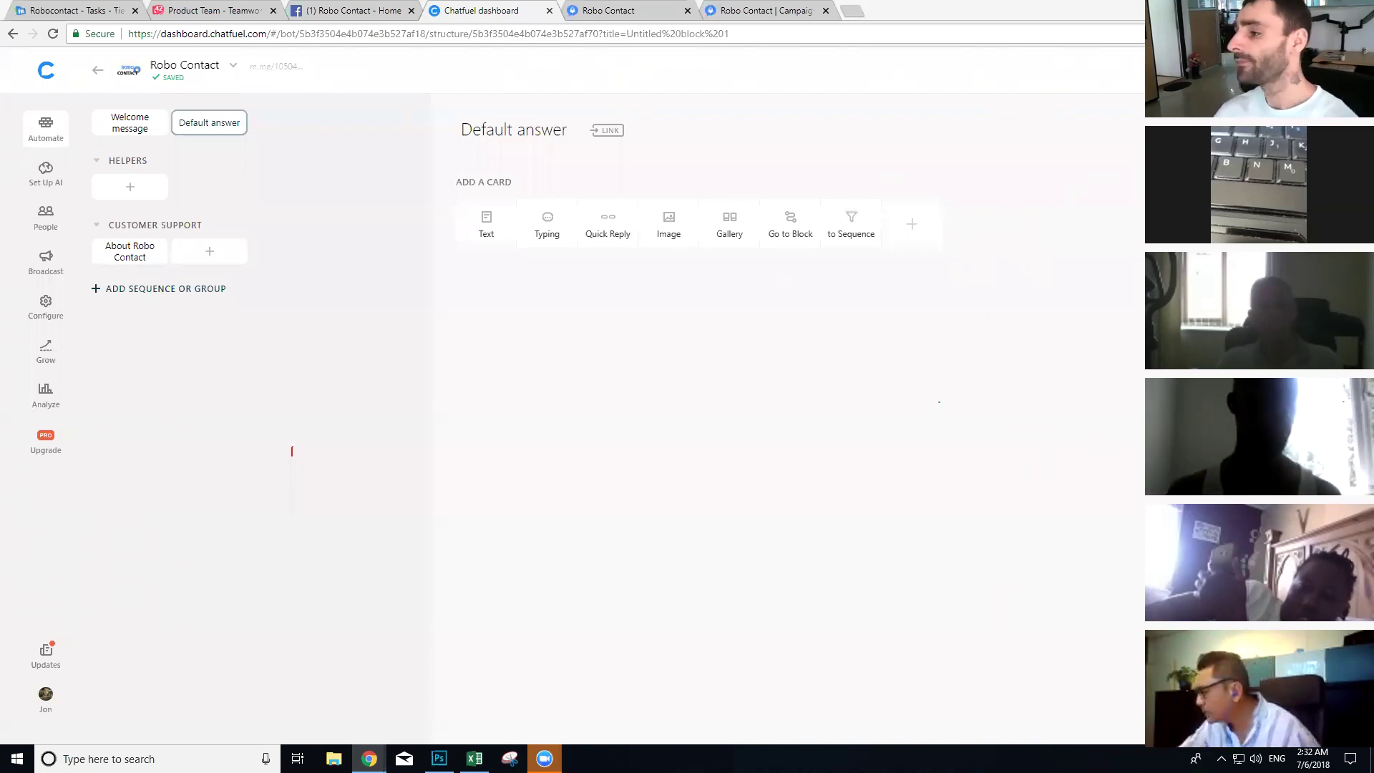
Step: Add a new block under Customer Support titled 'Submit Bug'
click(204, 252)
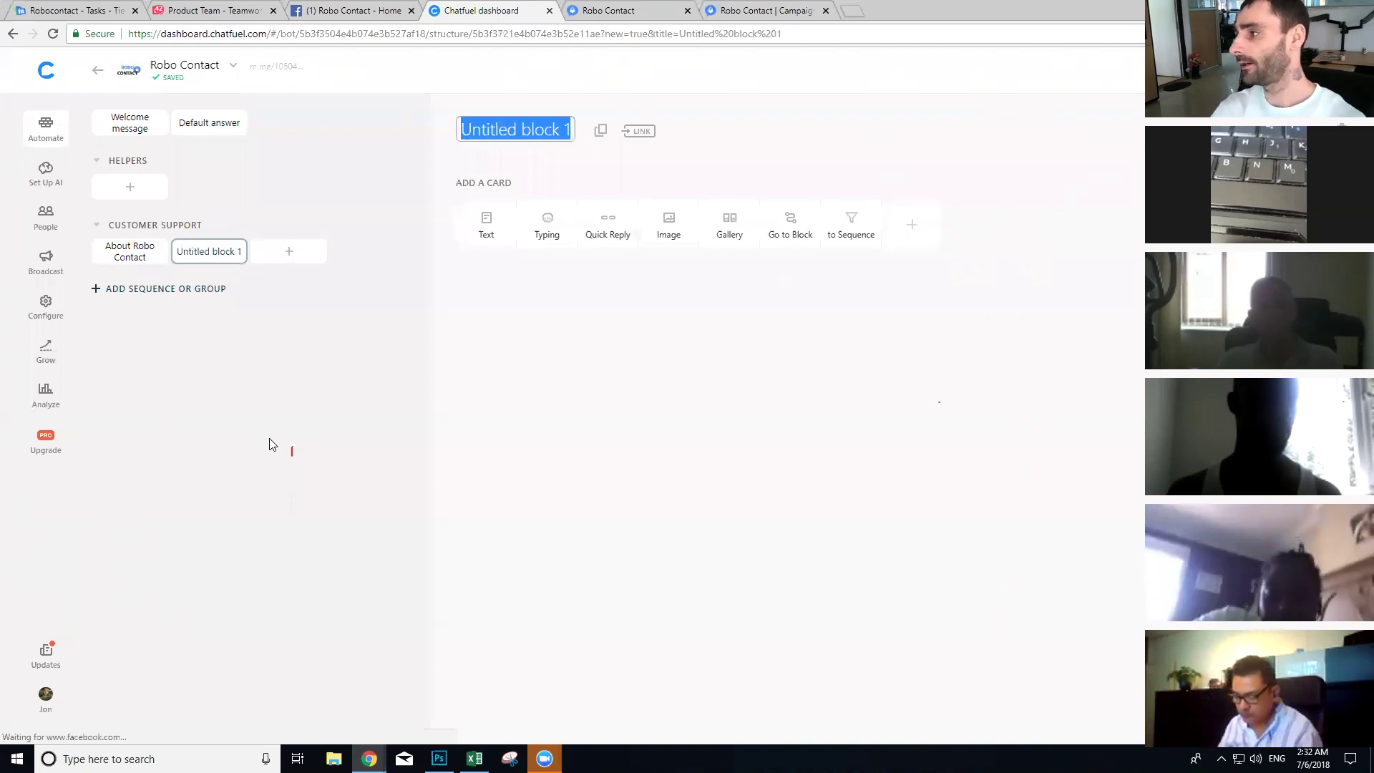
text(Bug)
text( fi)
key(BackSpace)
key(BackSpace)
key(BackSpace)
key(BackSpace)
key(BackSpace)
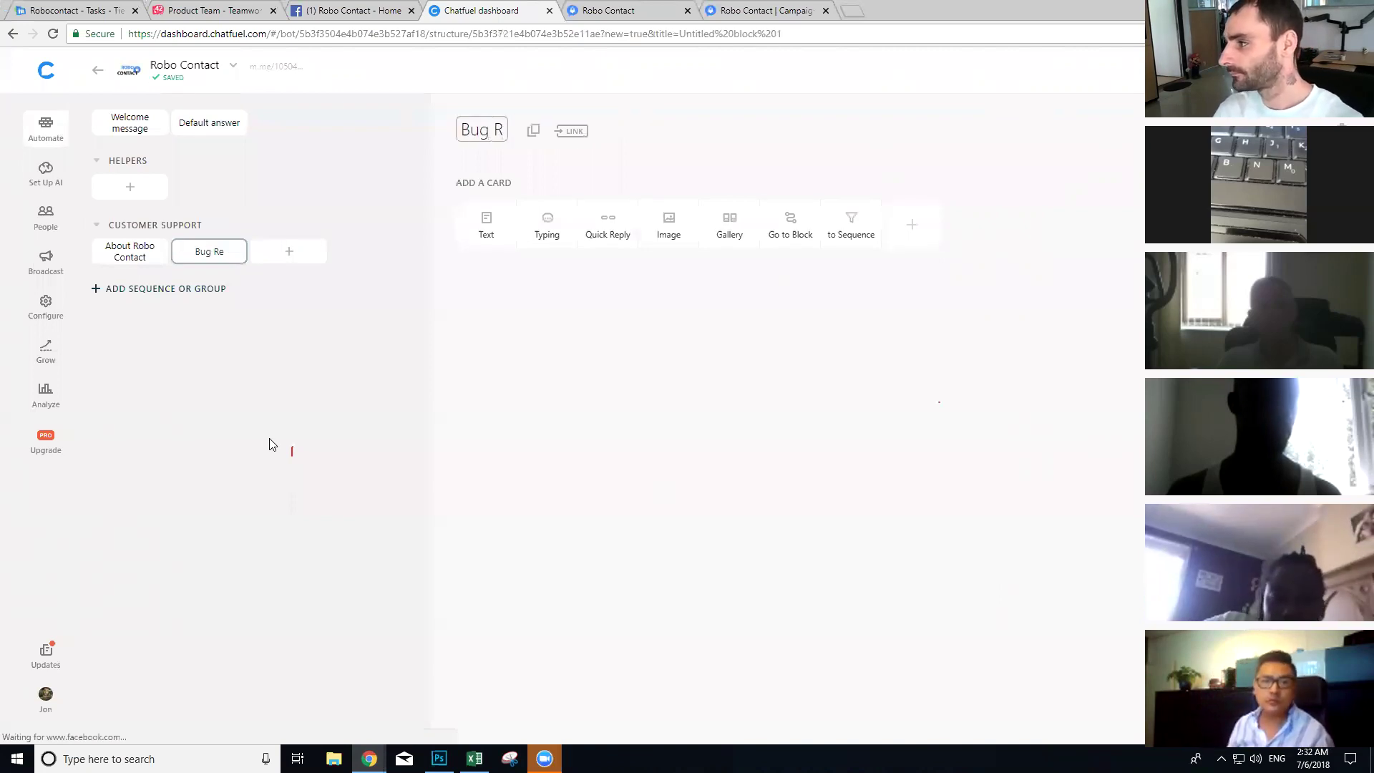
key(BackSpace)
text(Submit Bug)
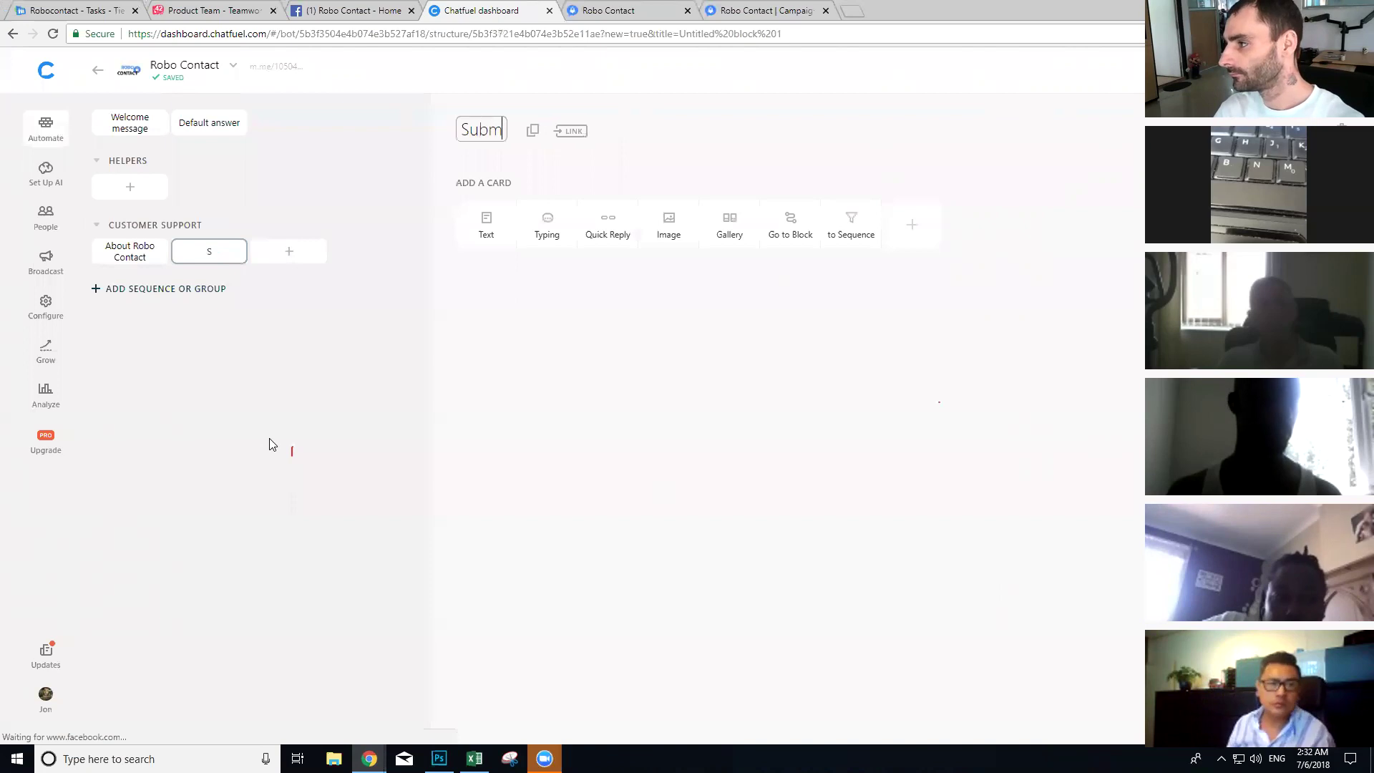
click(709, 607)
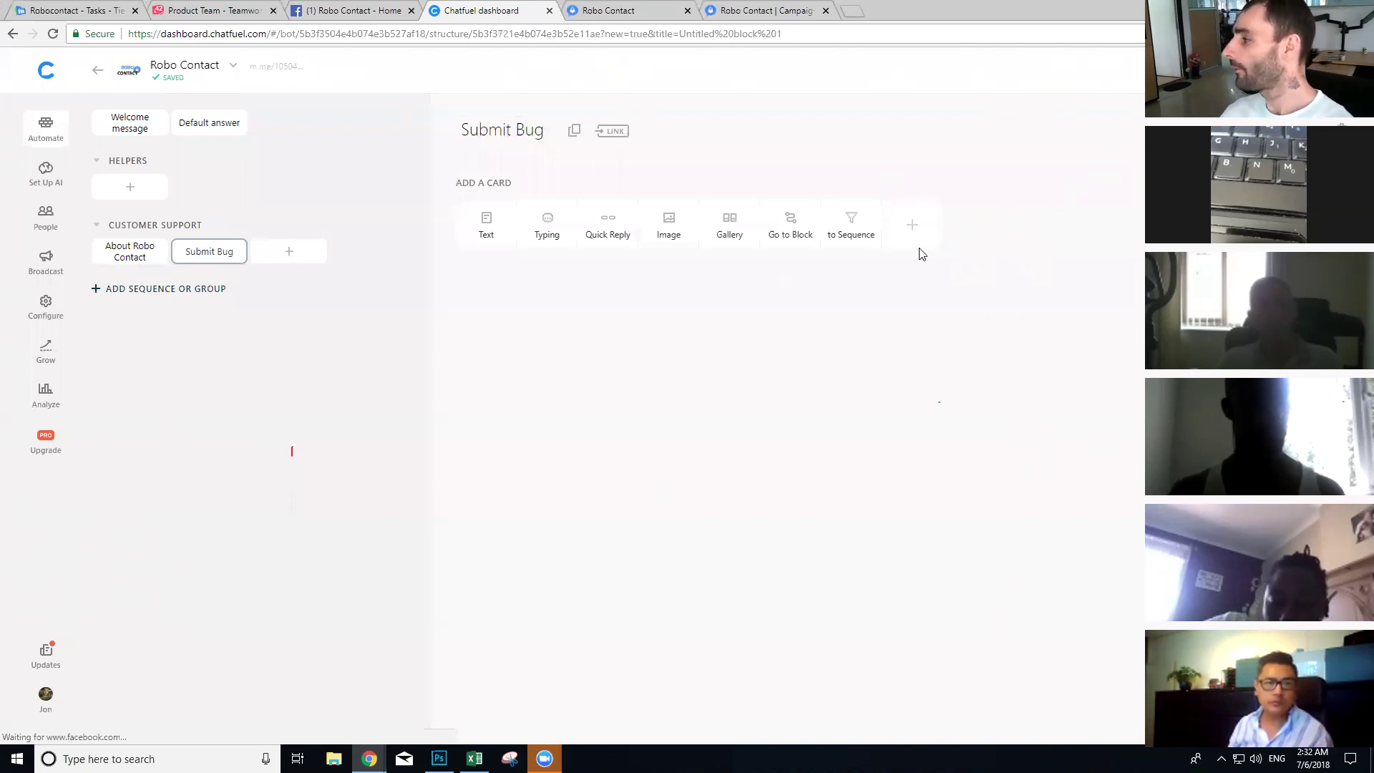
Step: Add an empty Setup User Attribute card from Plugins to the Submit Bug block
click(913, 227)
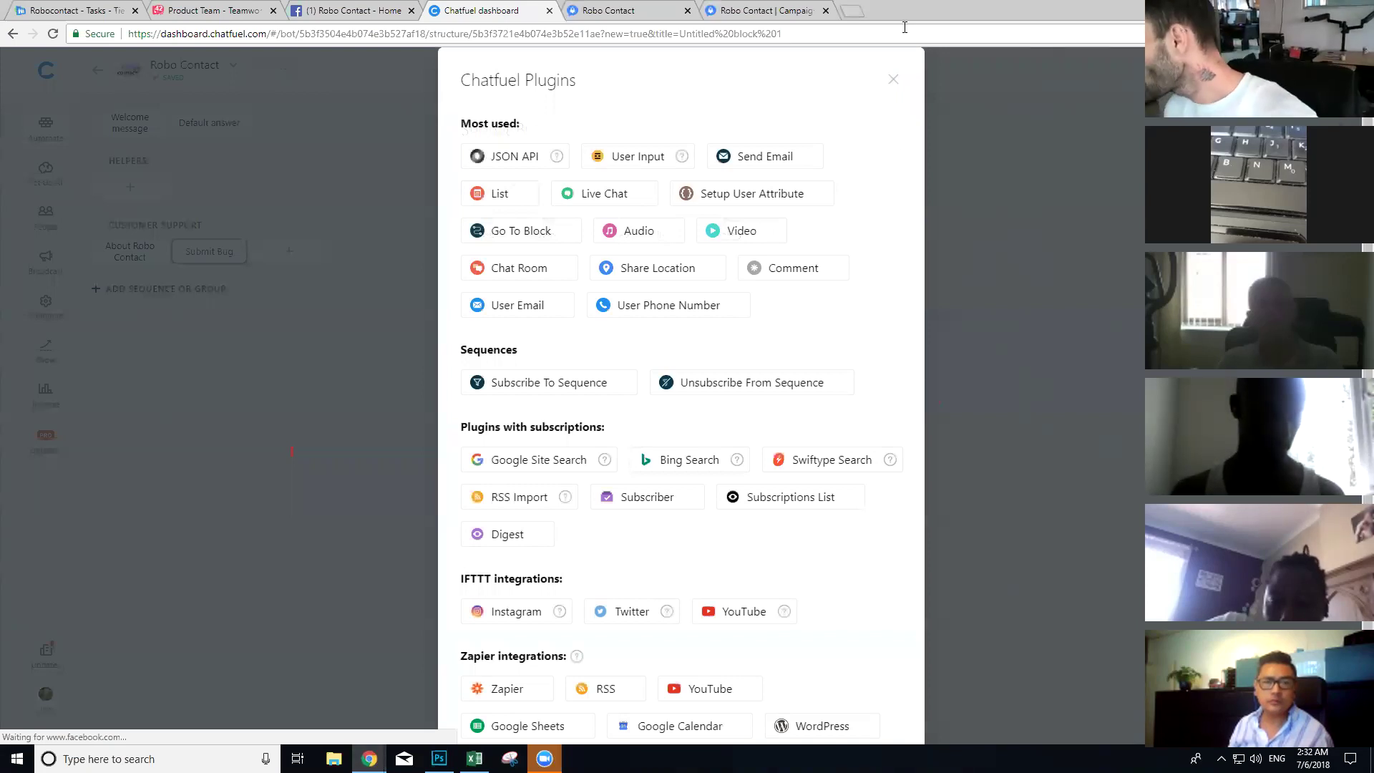
click(751, 193)
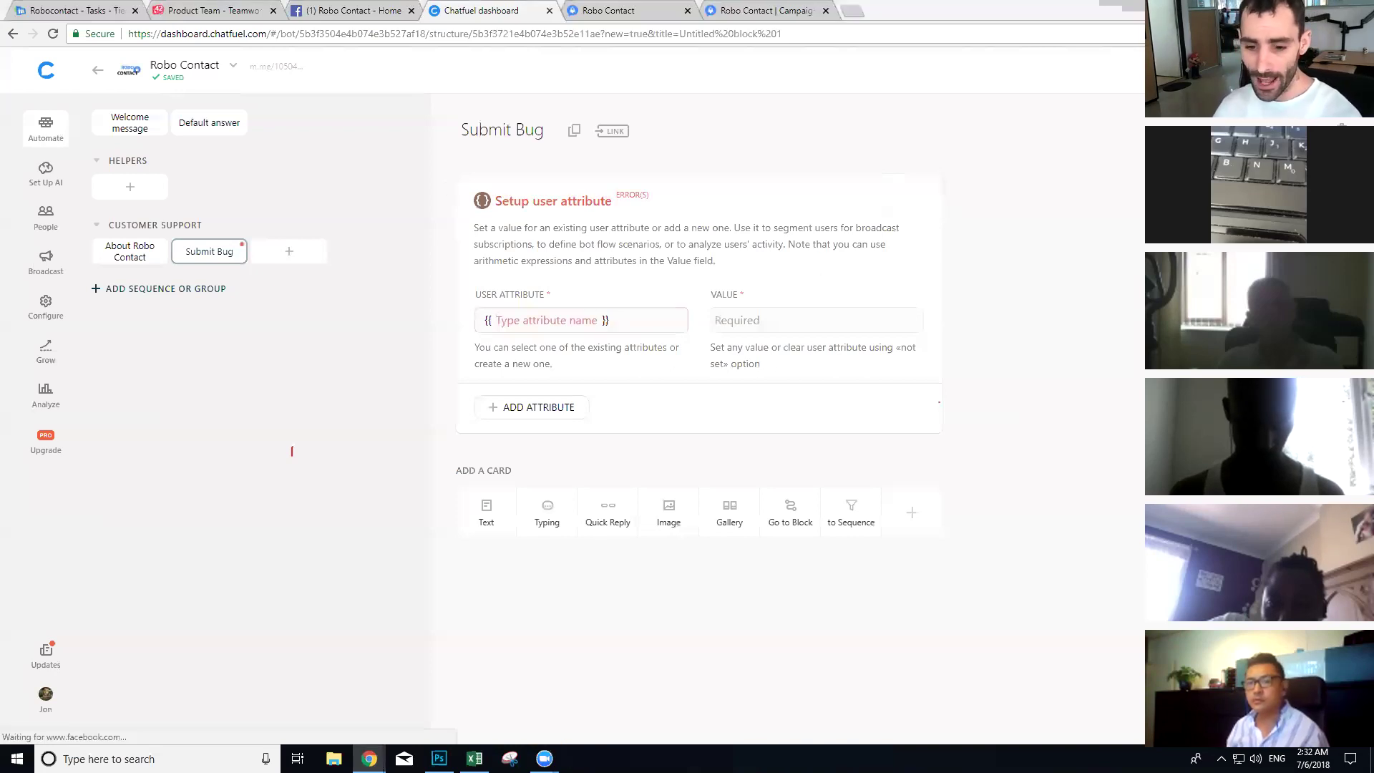
click(711, 361)
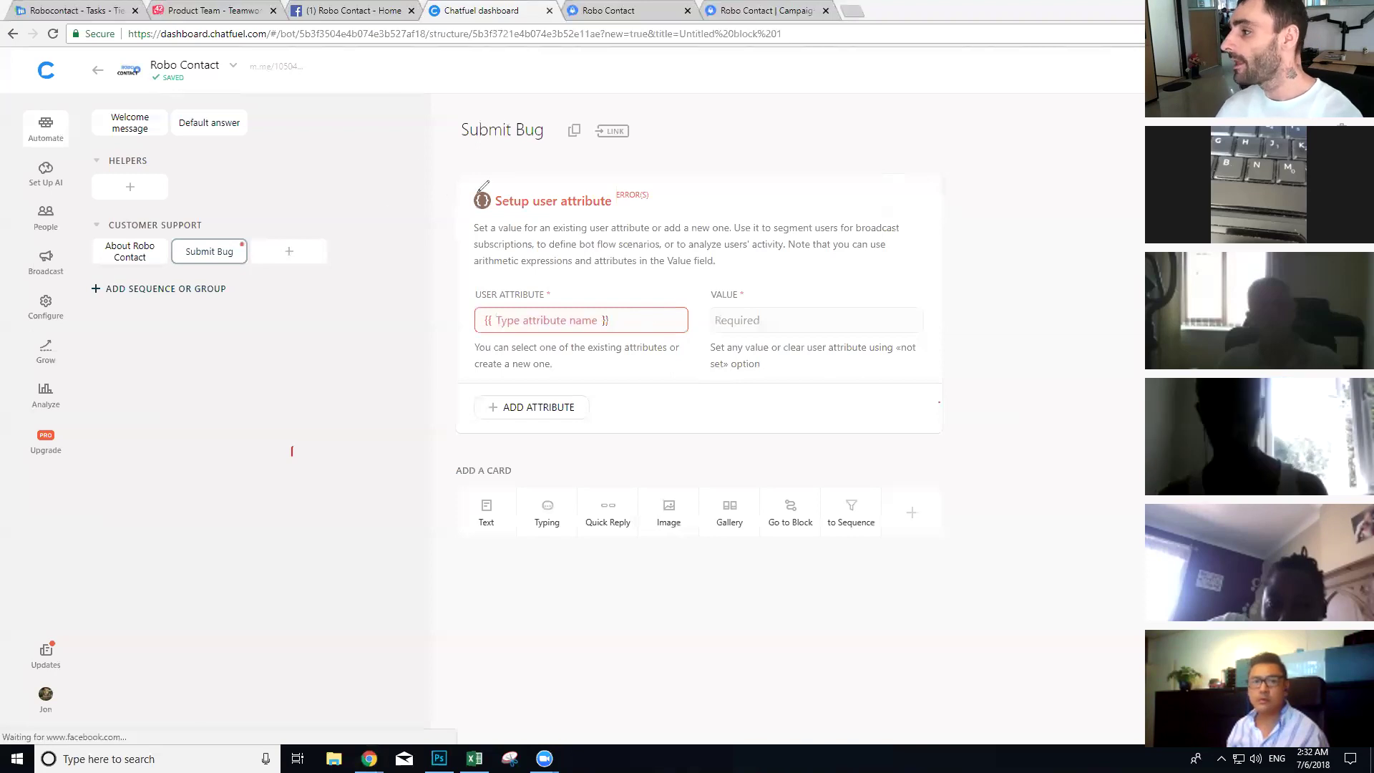
mouse_move(287, 176)
mouse_down()
mouse_move(270, 365)
mouse_move(403, 447)
mouse_move(388, 311)
mouse_up()
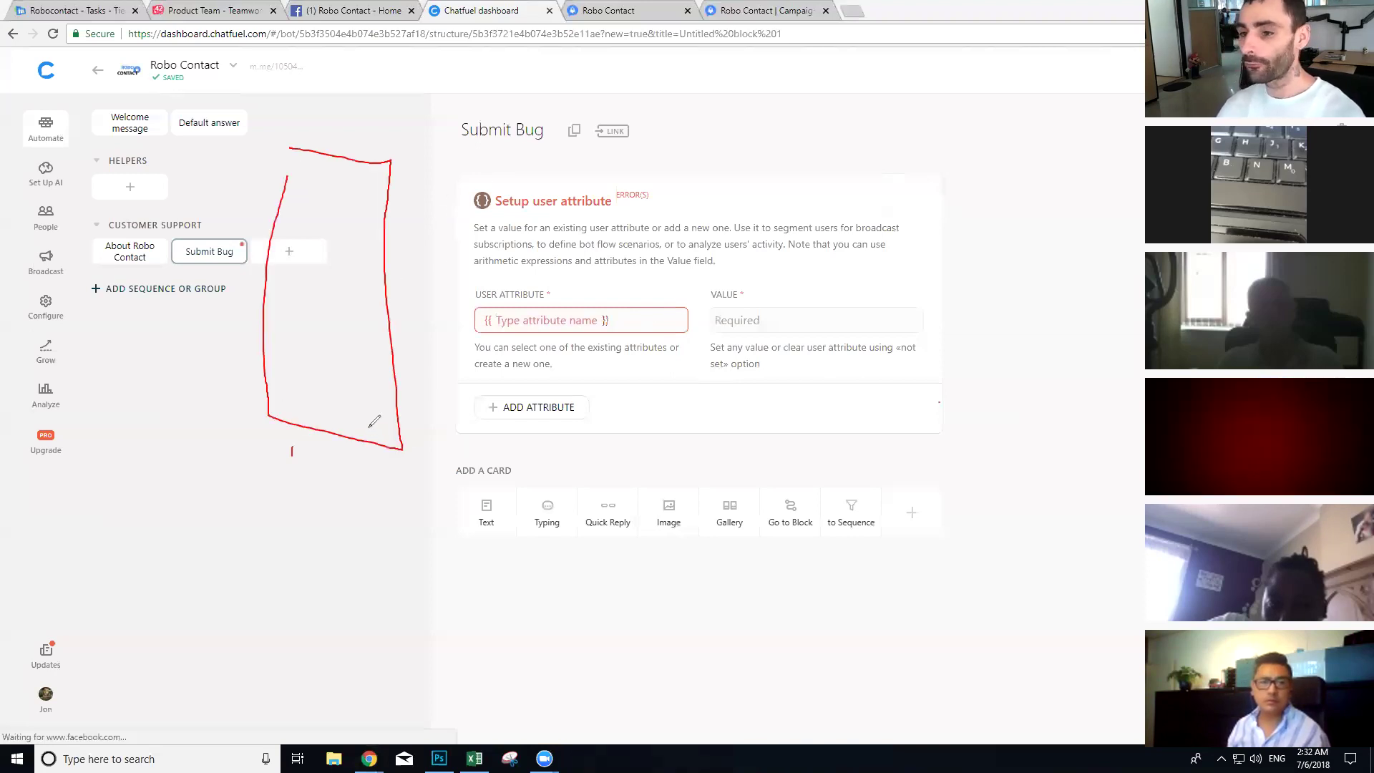
mouse_move(307, 193)
mouse_down()
mouse_move(344, 209)
mouse_move(309, 223)
mouse_move(335, 293)
mouse_up()
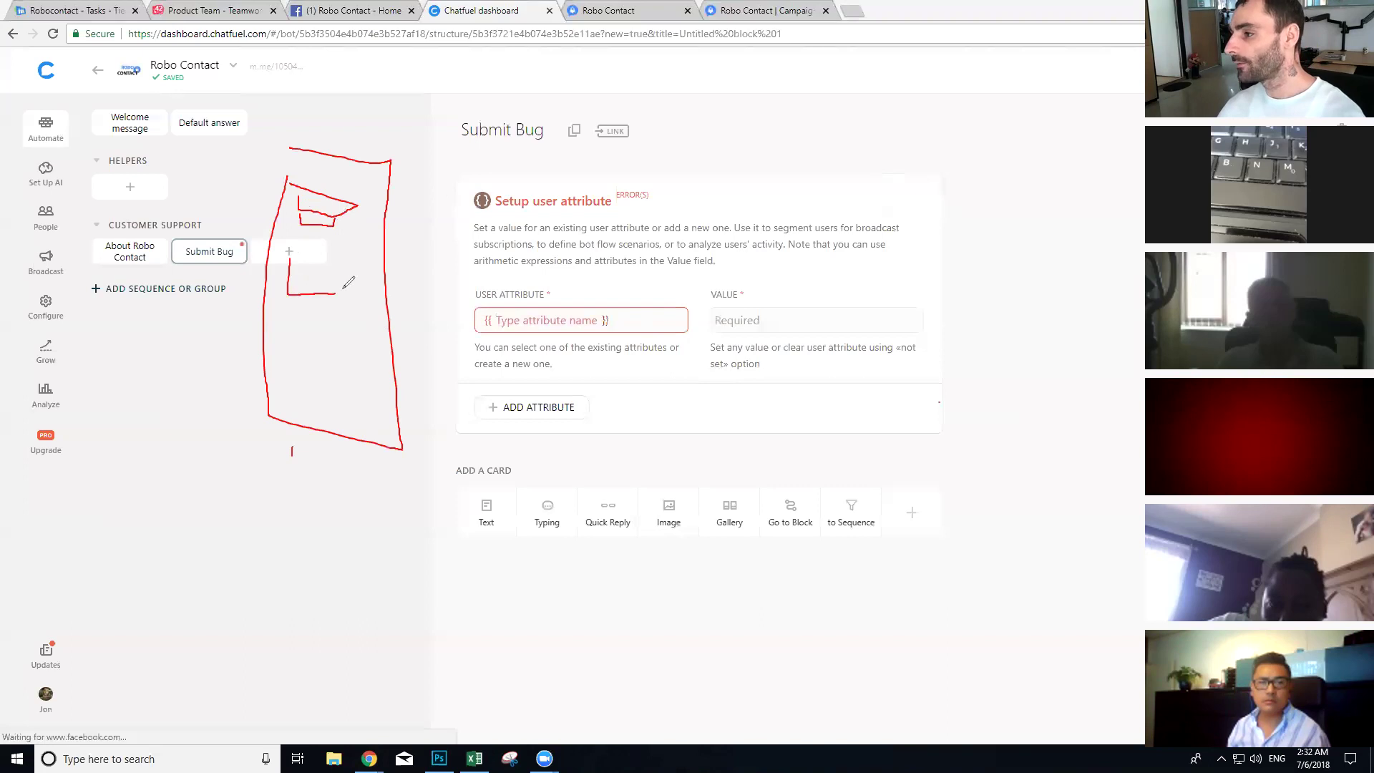
mouse_move(290, 339)
mouse_down()
mouse_move(353, 388)
mouse_move(313, 326)
mouse_up()
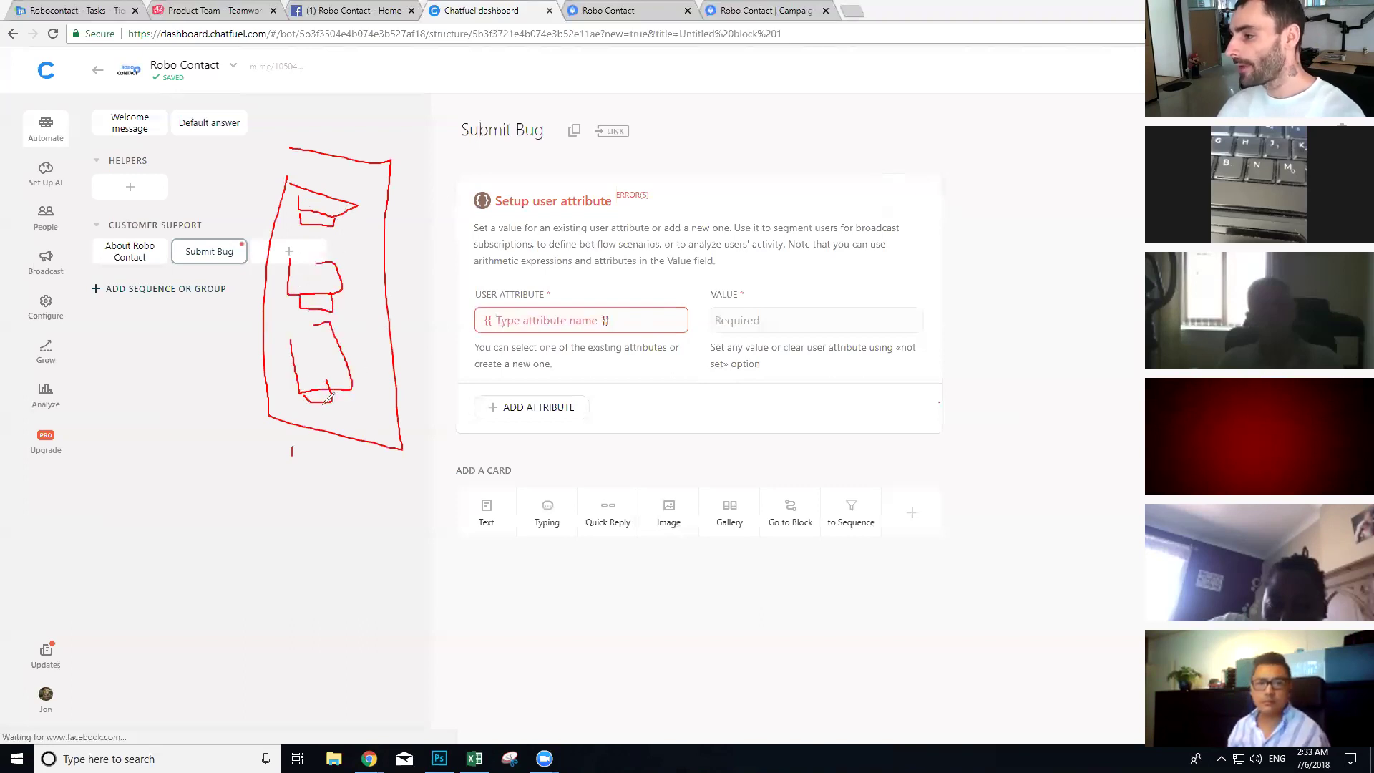
drag(333, 413, 349, 414)
mouse_move(326, 228)
mouse_down()
mouse_move(723, 203)
mouse_move(718, 230)
mouse_move(881, 215)
mouse_move(699, 174)
mouse_up()
mouse_move(333, 300)
mouse_down()
mouse_move(635, 333)
mouse_move(622, 357)
mouse_move(705, 319)
mouse_move(595, 284)
mouse_up()
drag(709, 329, 760, 243)
mouse_move(710, 362)
mouse_down()
mouse_move(849, 378)
mouse_move(831, 247)
mouse_up()
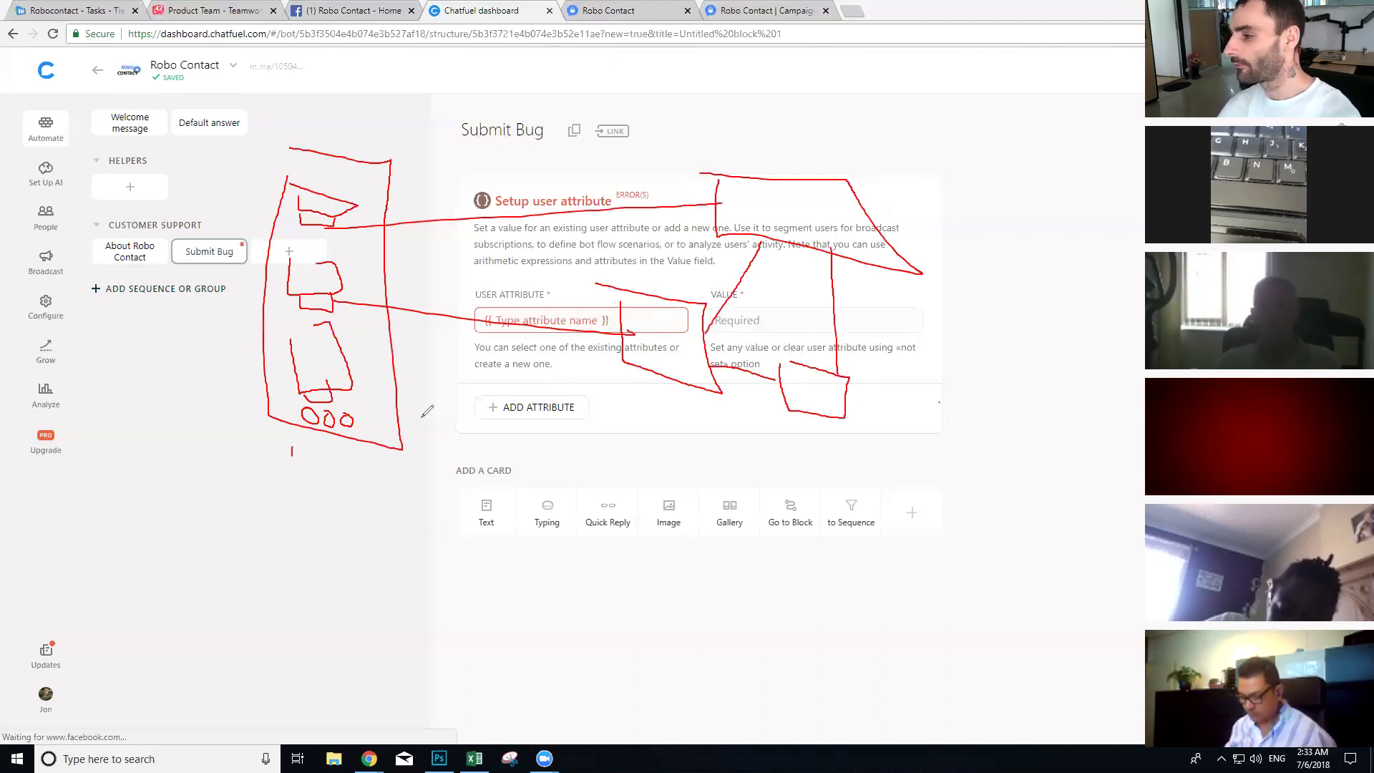
mouse_move(329, 390)
mouse_down()
mouse_move(503, 453)
mouse_move(521, 501)
mouse_move(572, 441)
mouse_move(517, 421)
mouse_up()
drag(575, 456, 632, 328)
mouse_move(261, 466)
mouse_down()
mouse_move(311, 427)
mouse_move(270, 494)
mouse_move(270, 467)
mouse_up()
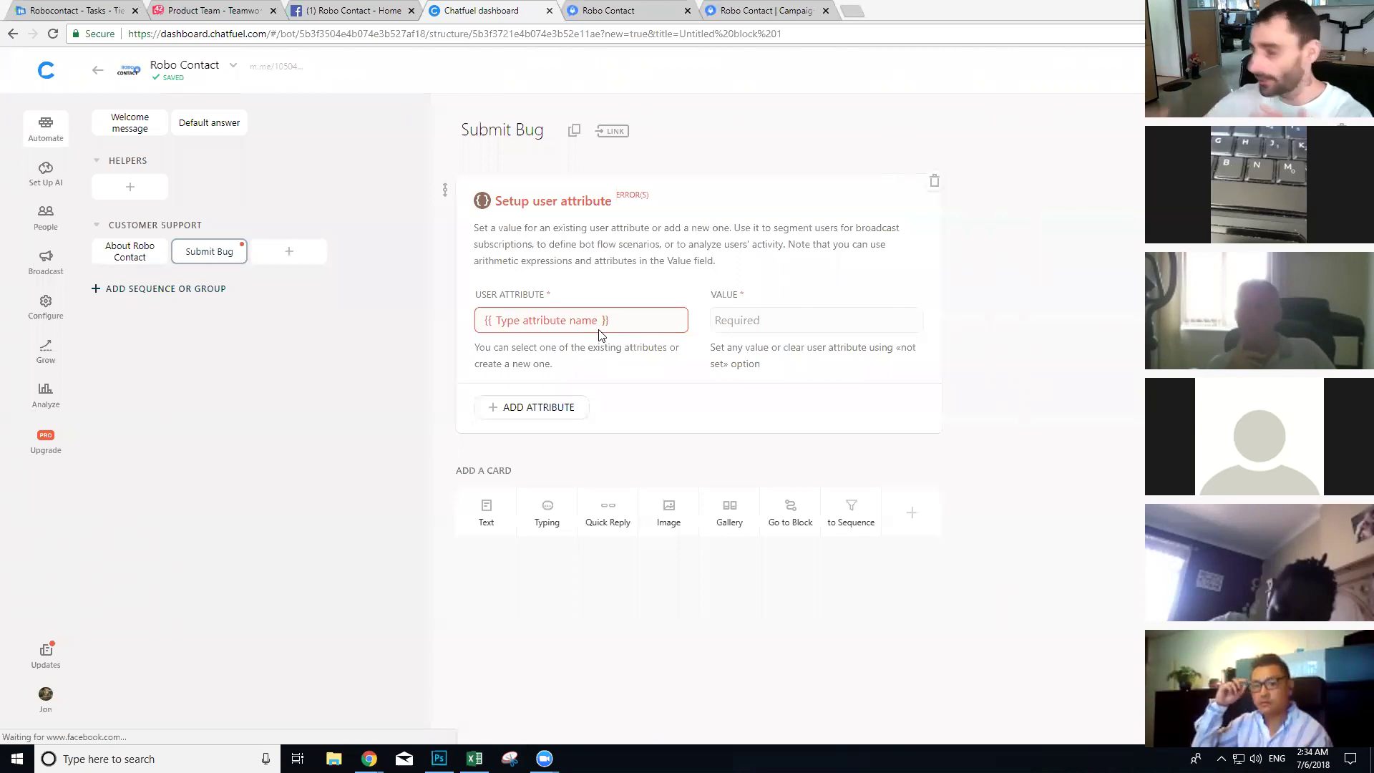
Step: Fill the Setup User Attribute card with attribute 'intent' and value 'submit-bug'
click(581, 326)
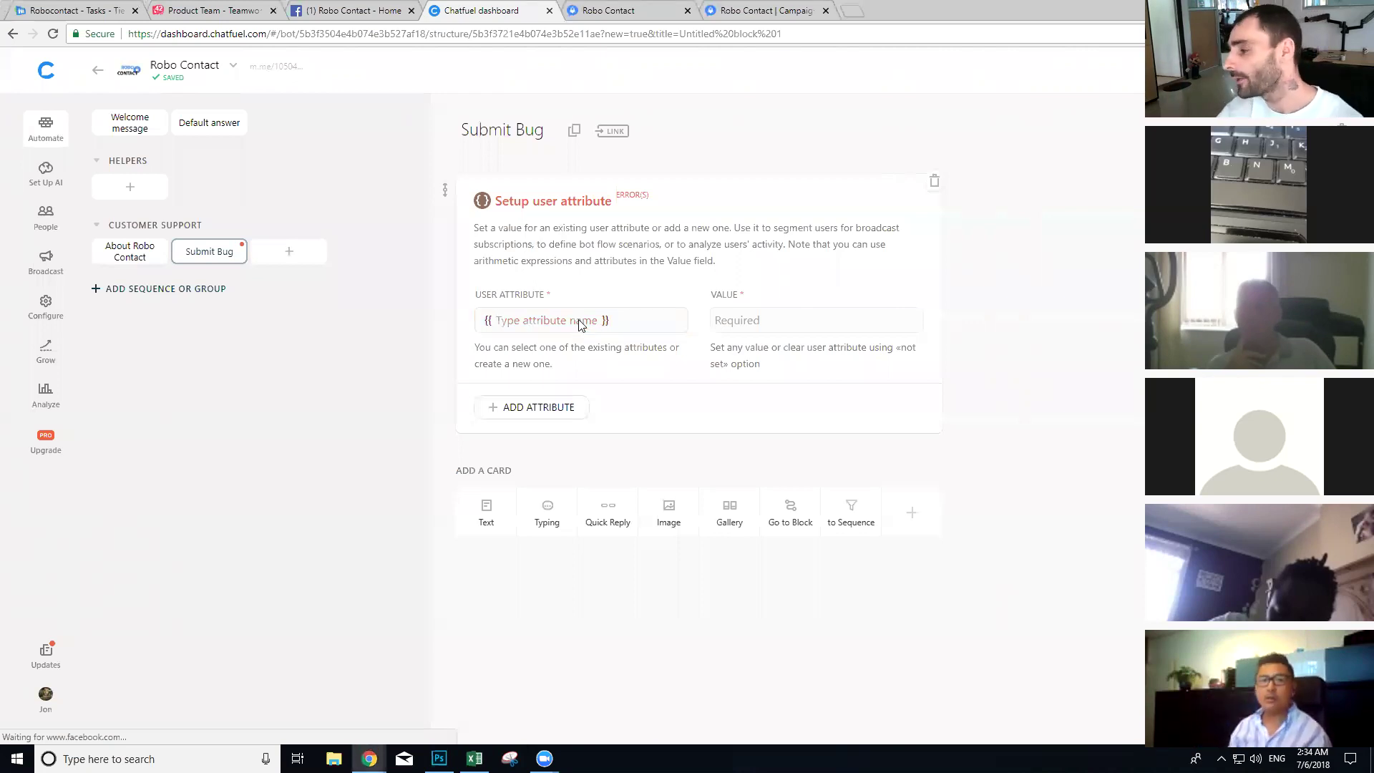
text(intet)
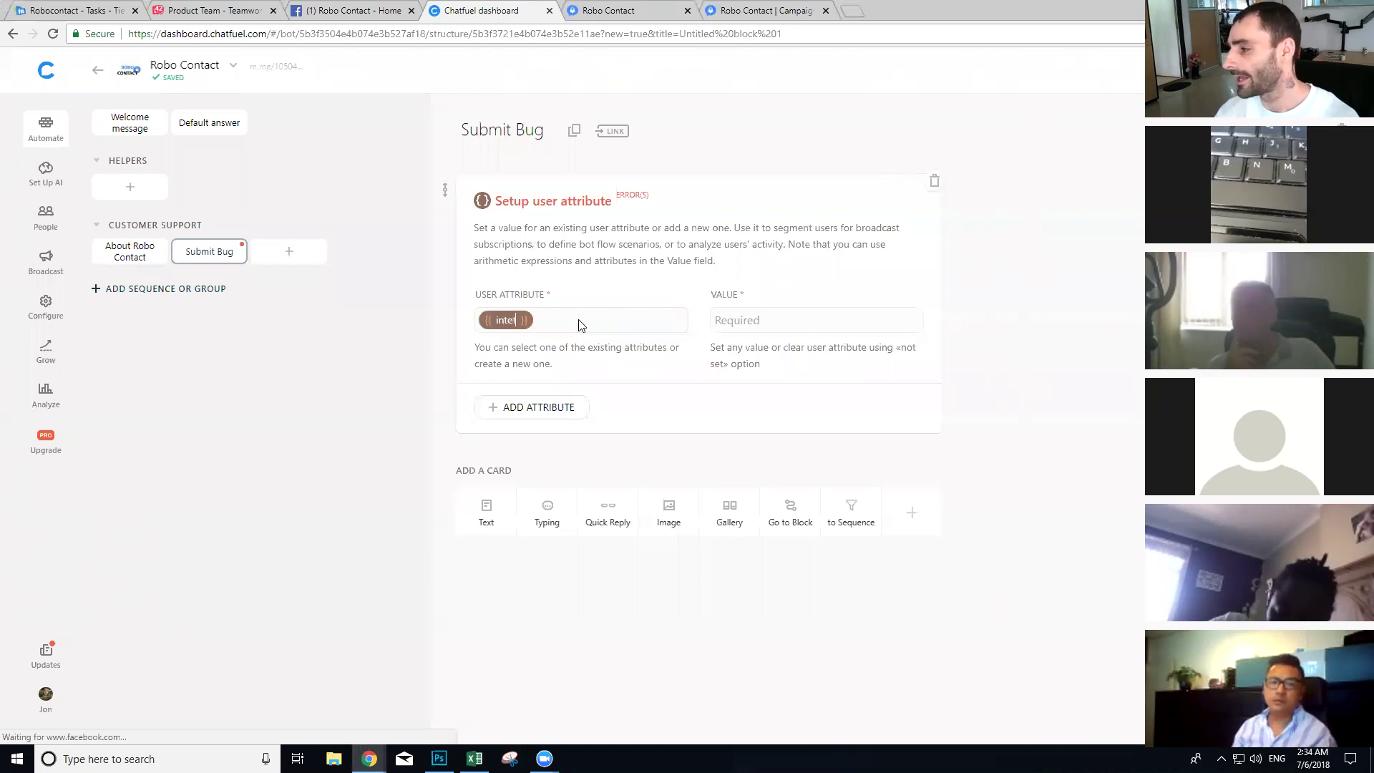
text(nt)
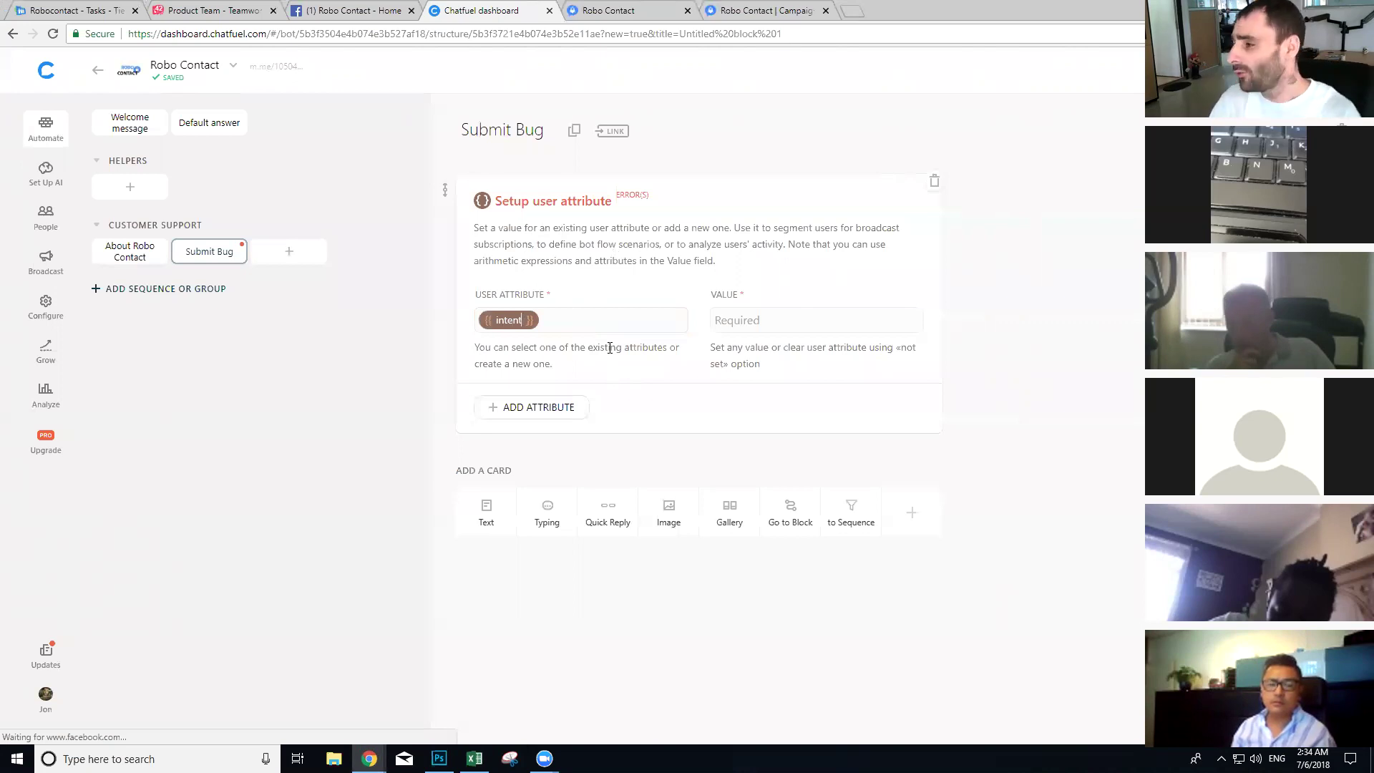
key(BackSpace)
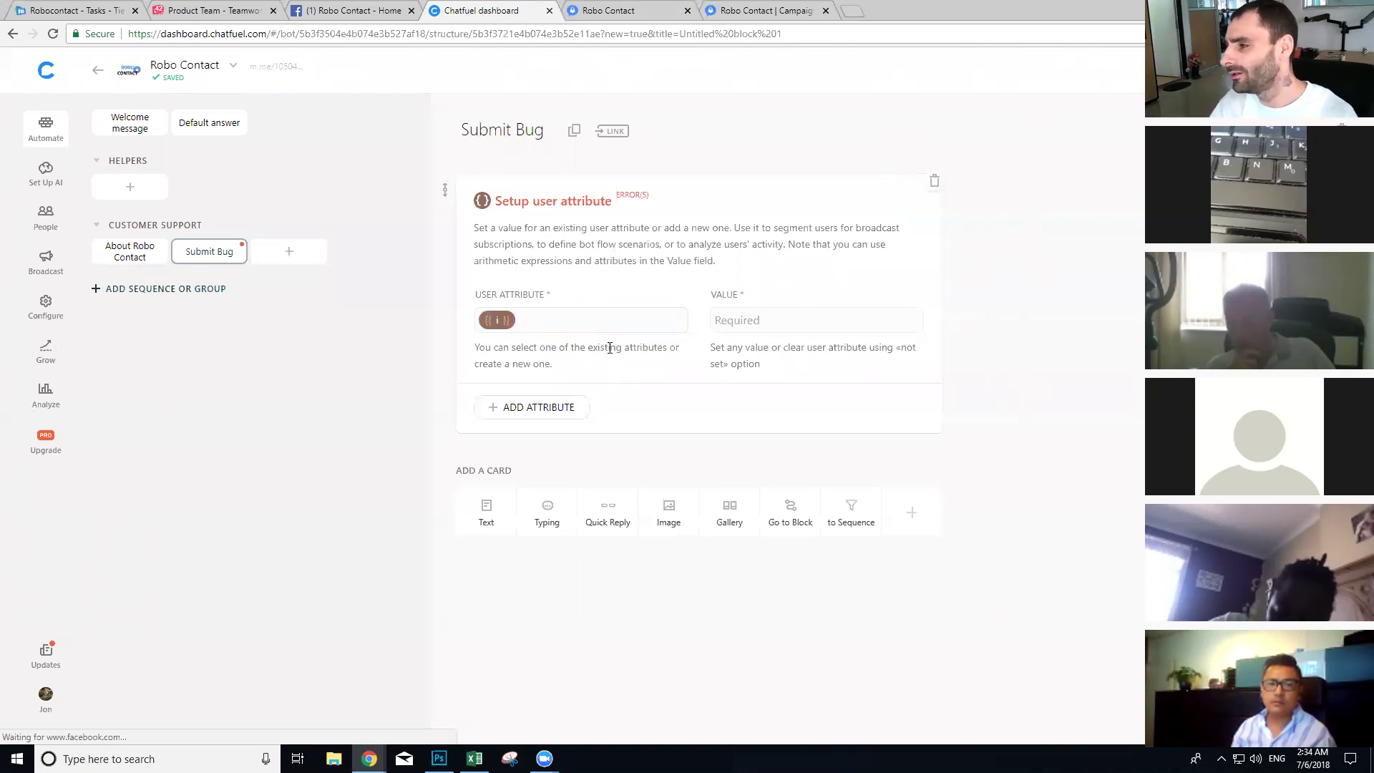
key(BackSpace)
key(BackSpace)
text(foor)
key(BackSpace)
key(BackSpace)
key(BackSpace)
key(BackSpace)
key(BackSpace)
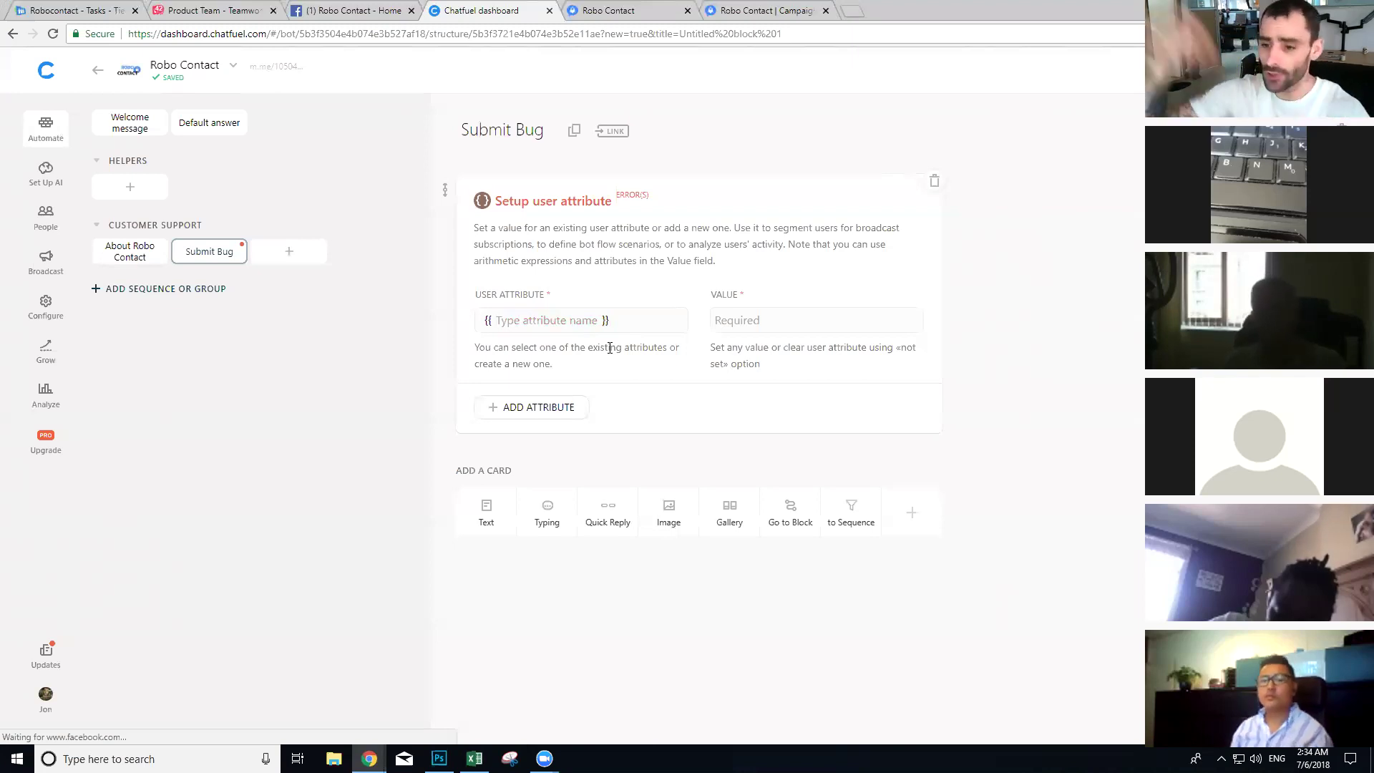
text(inte)
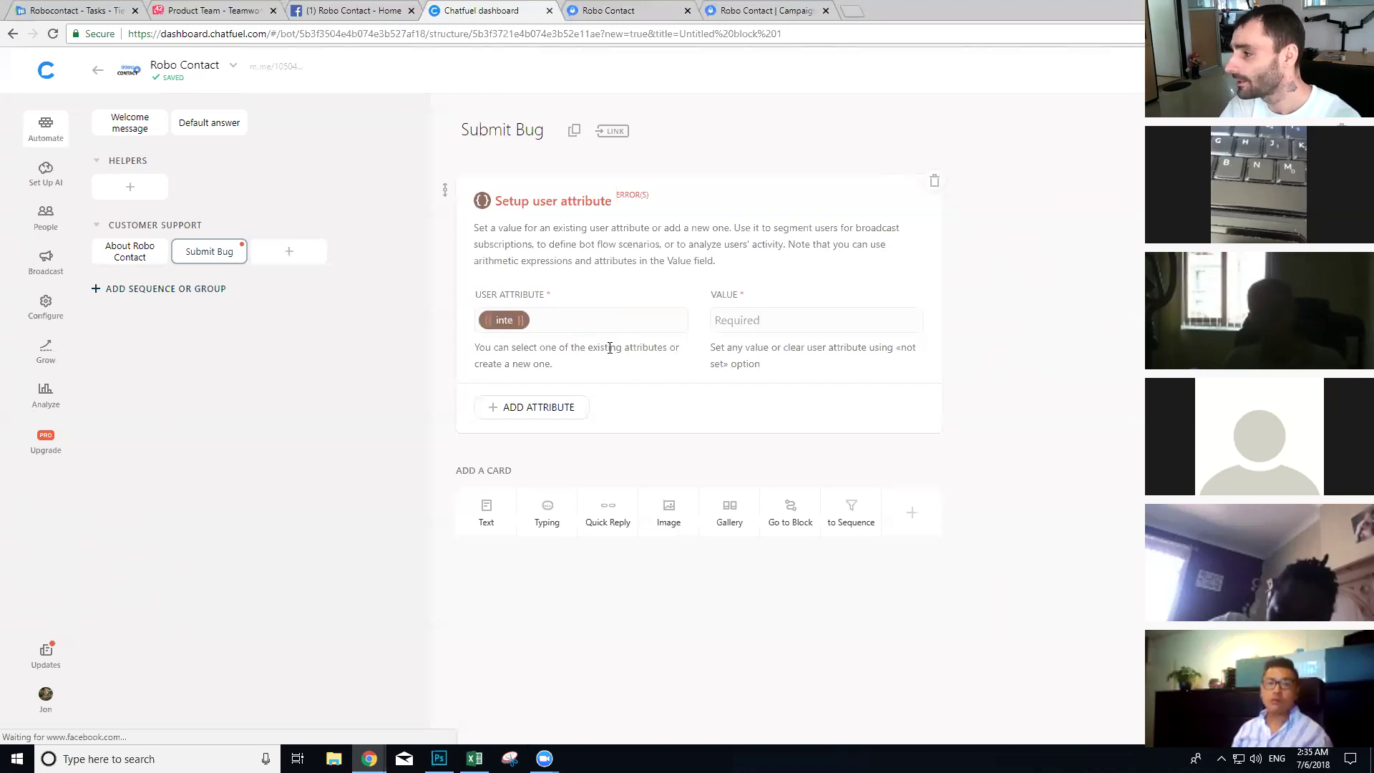
text(nt)
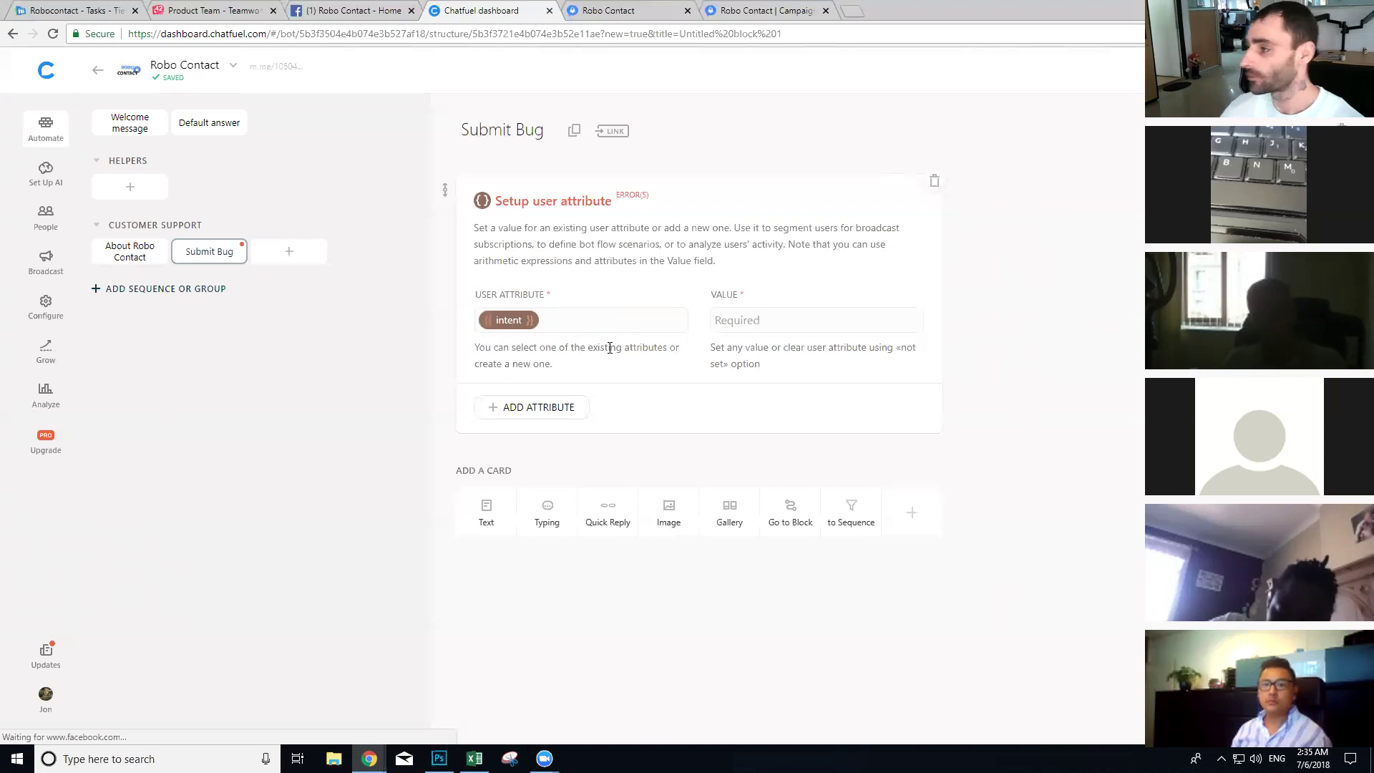
click(793, 328)
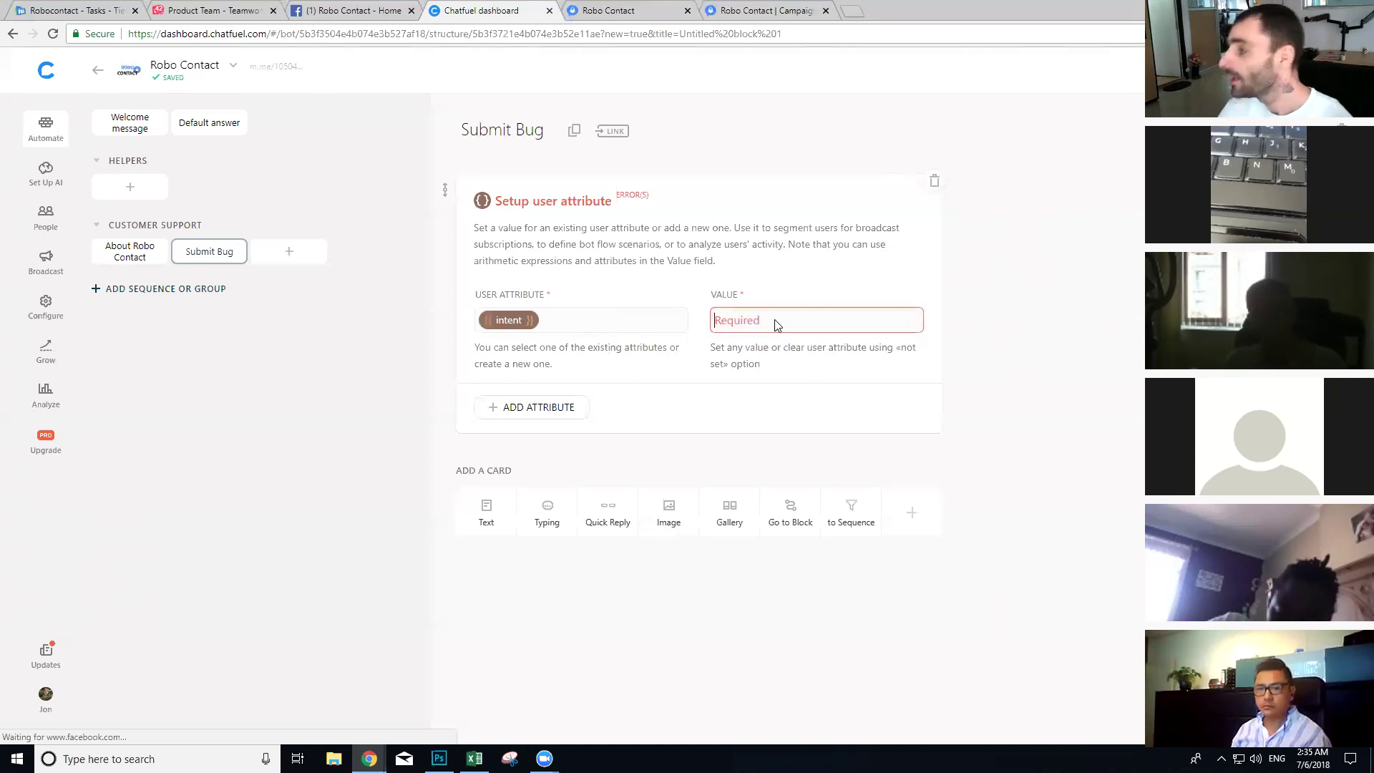
text(bu)
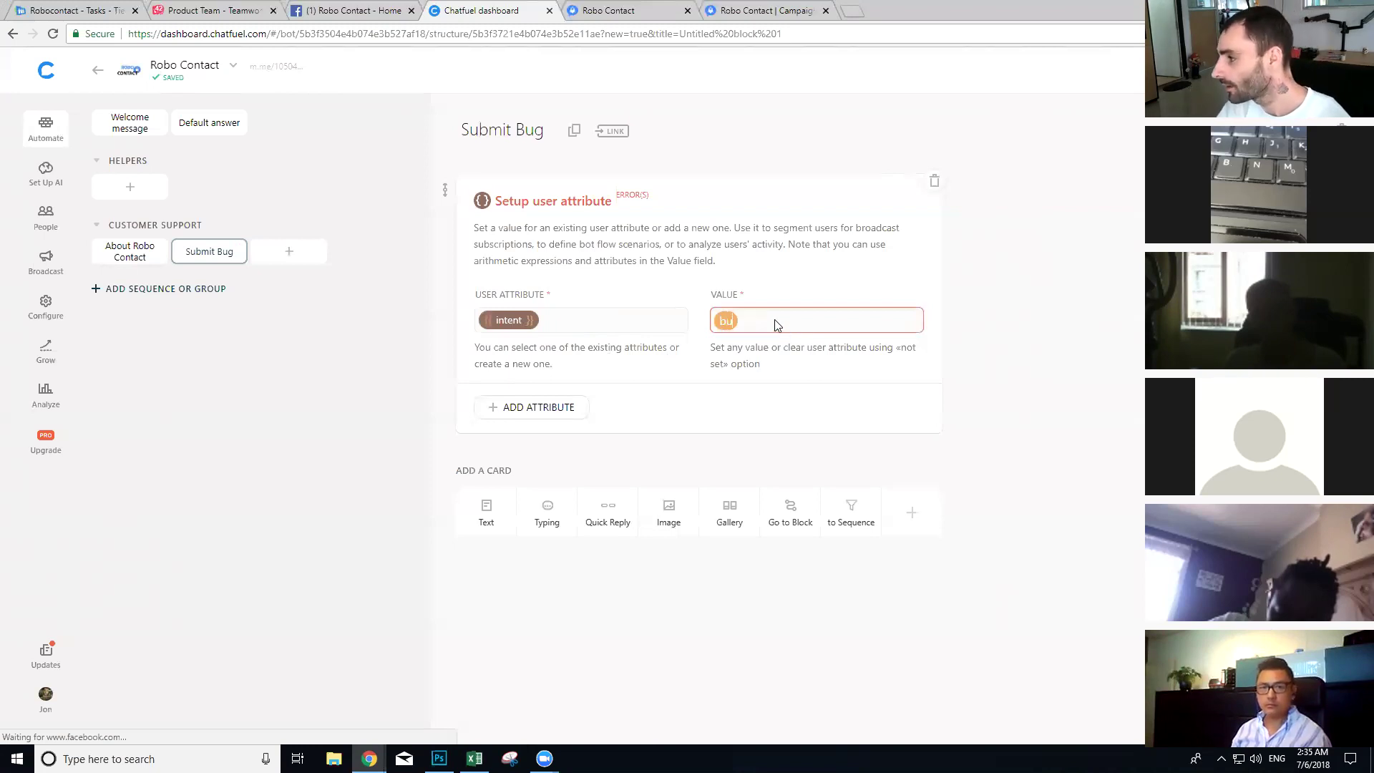
key(BackSpace)
text(submit-bug)
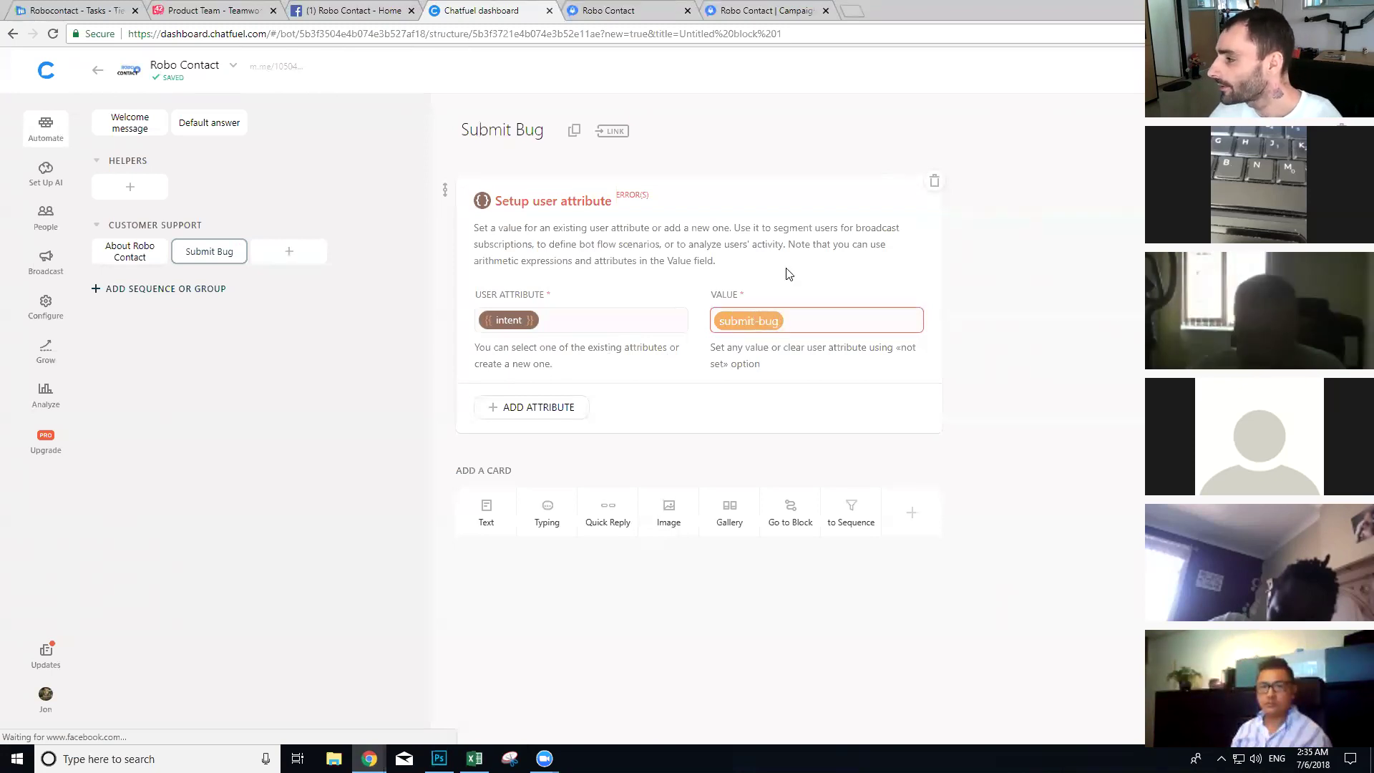
click(657, 241)
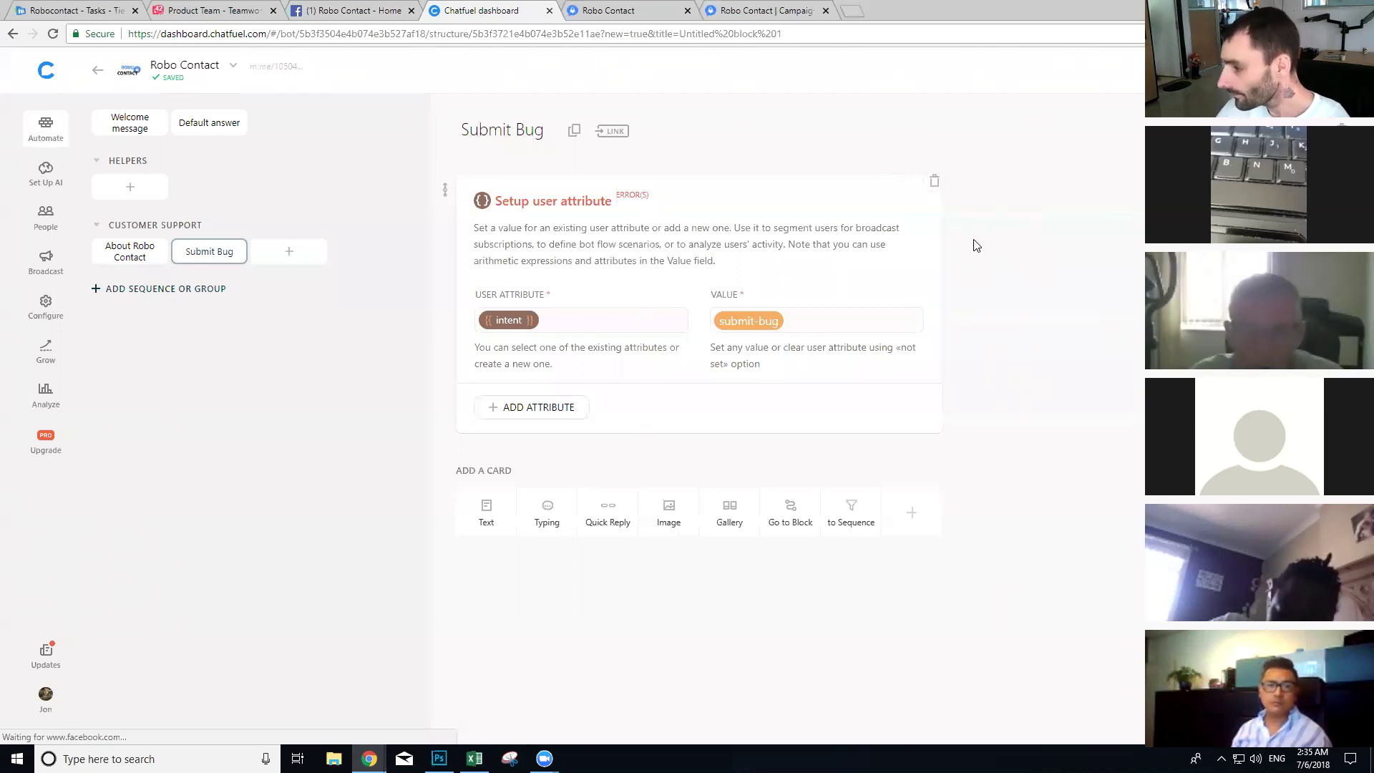
Step: Add a 'Get Users Email Address' block with a User Email card asking for the login email
click(288, 249)
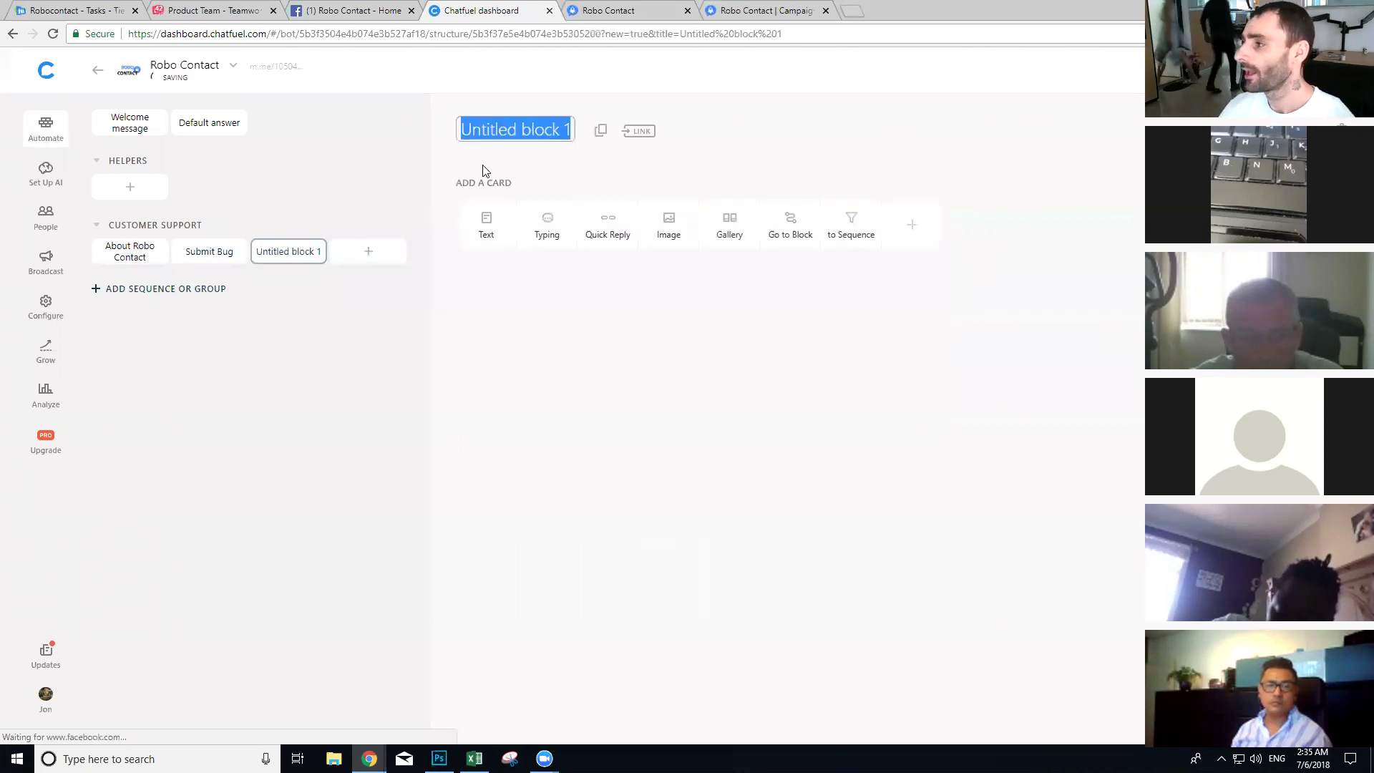
text(Get User)
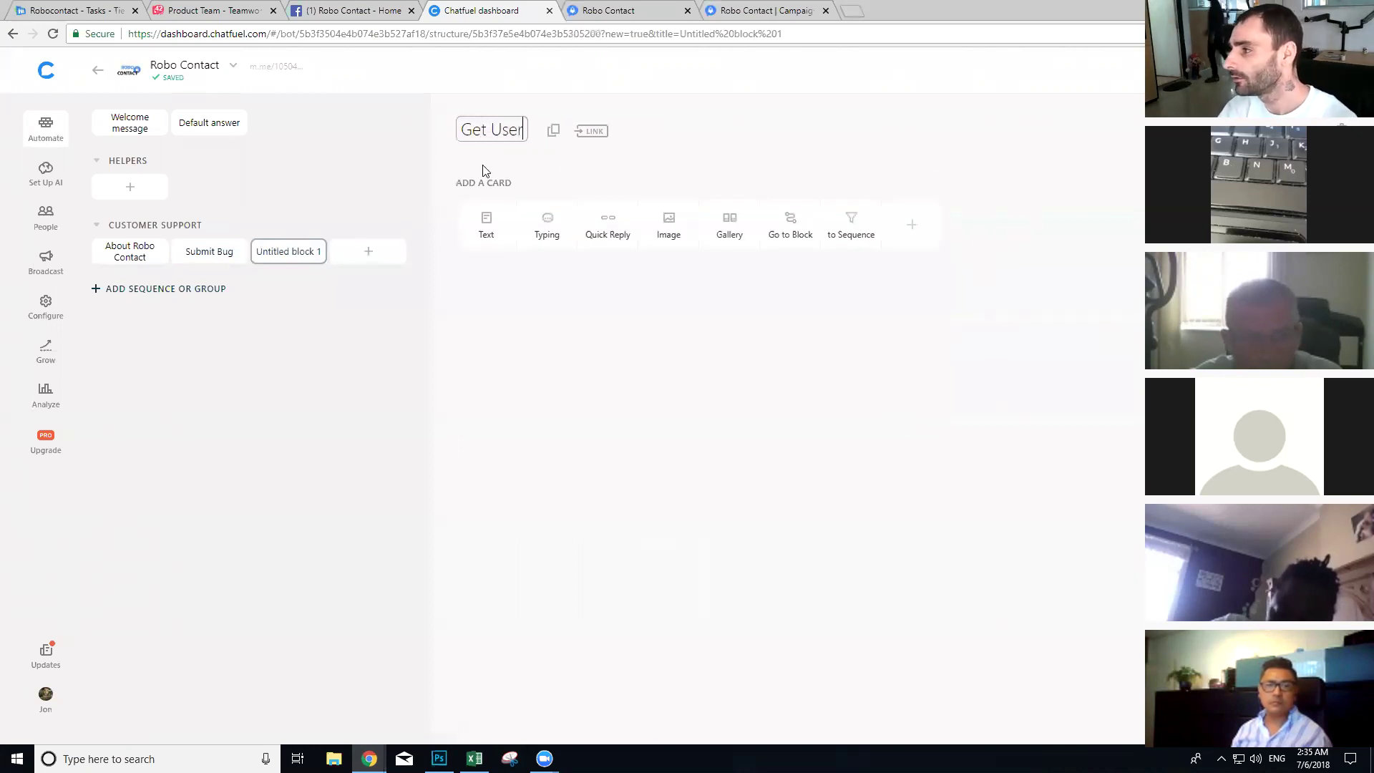
text(s Email Address)
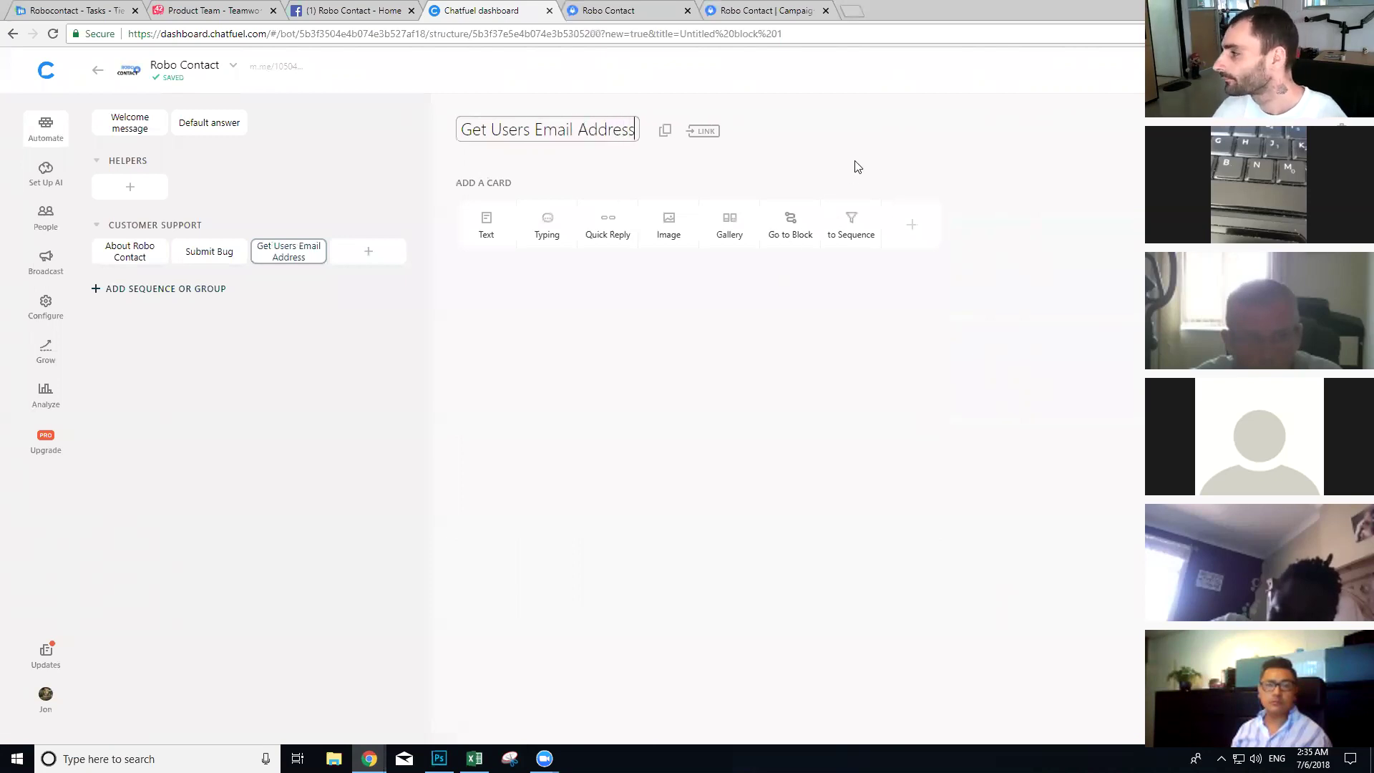
click(914, 236)
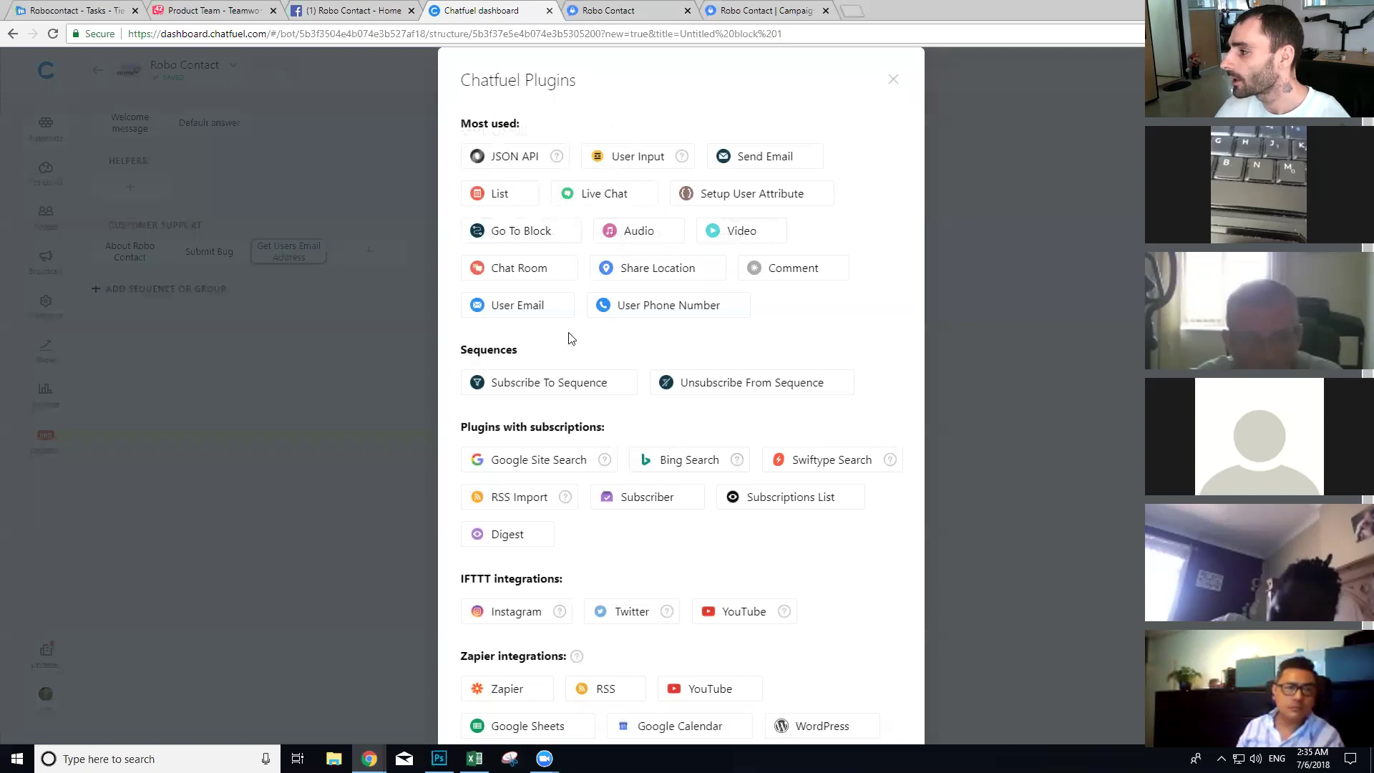
click(508, 305)
triple_click(649, 358)
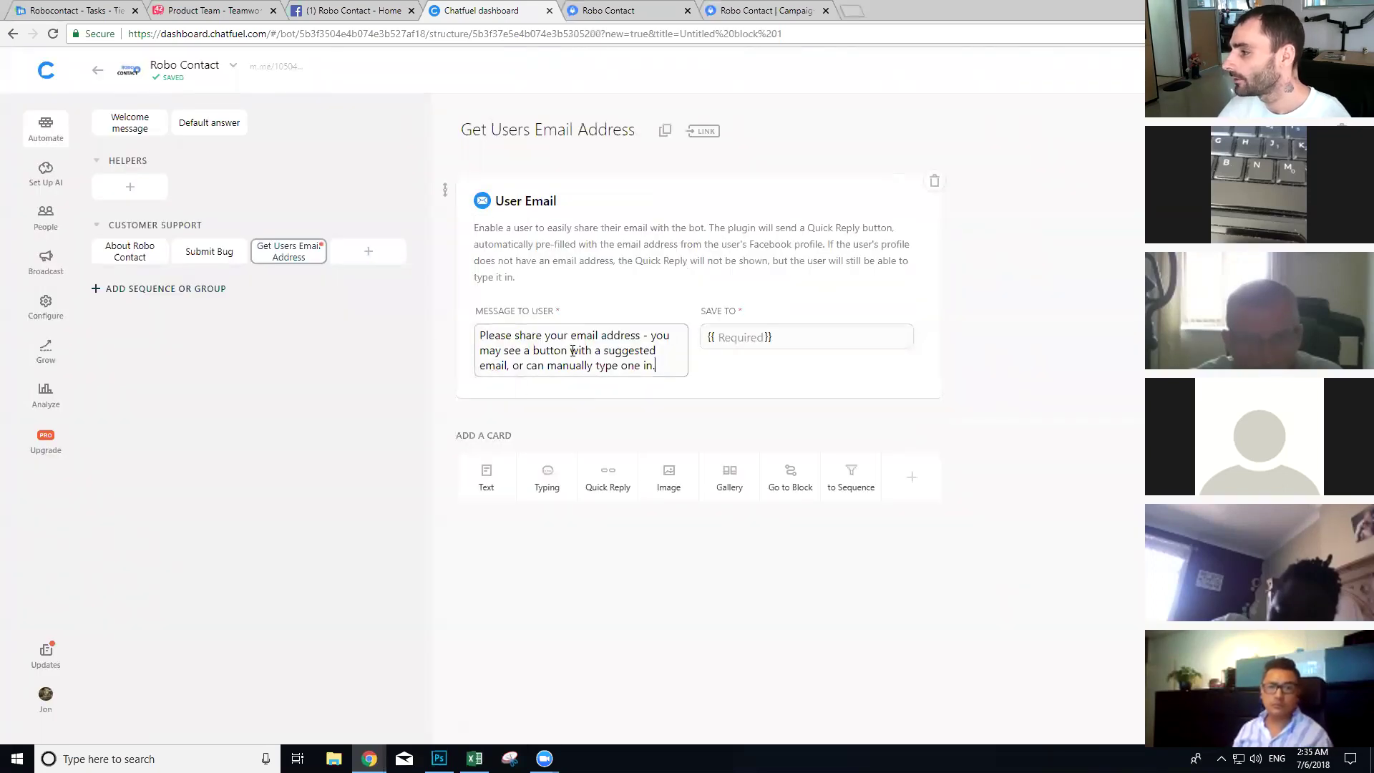
text(I'll ne)
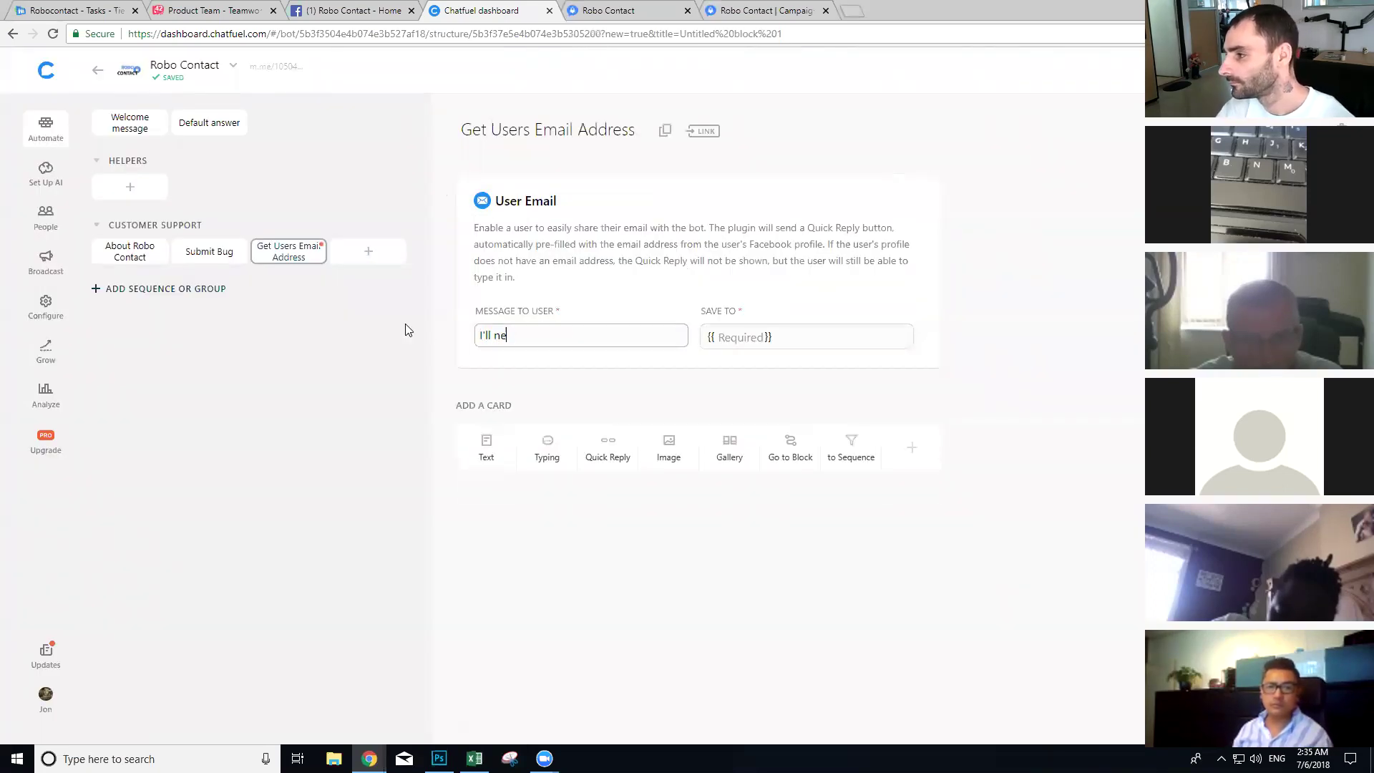
text(ed the email address you use )
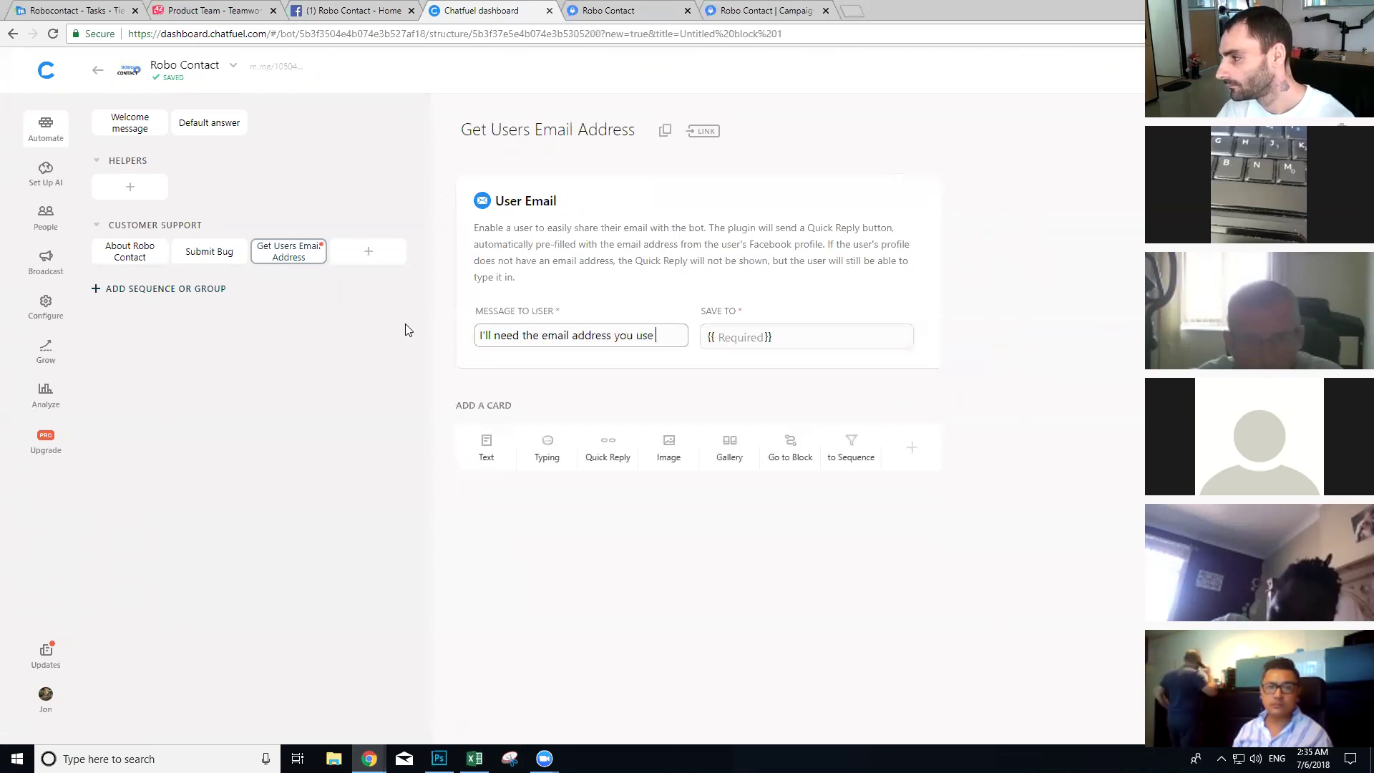
text(to login)
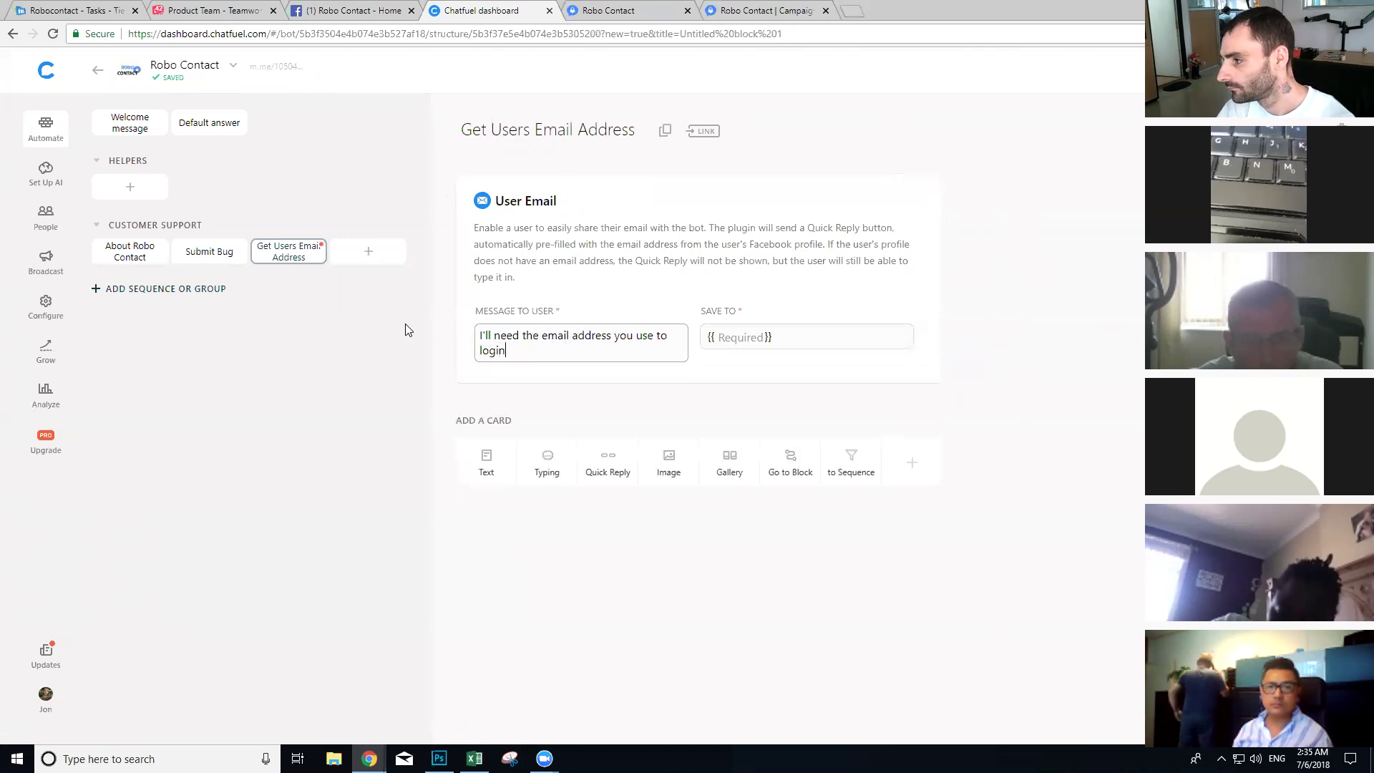
text( to the software )
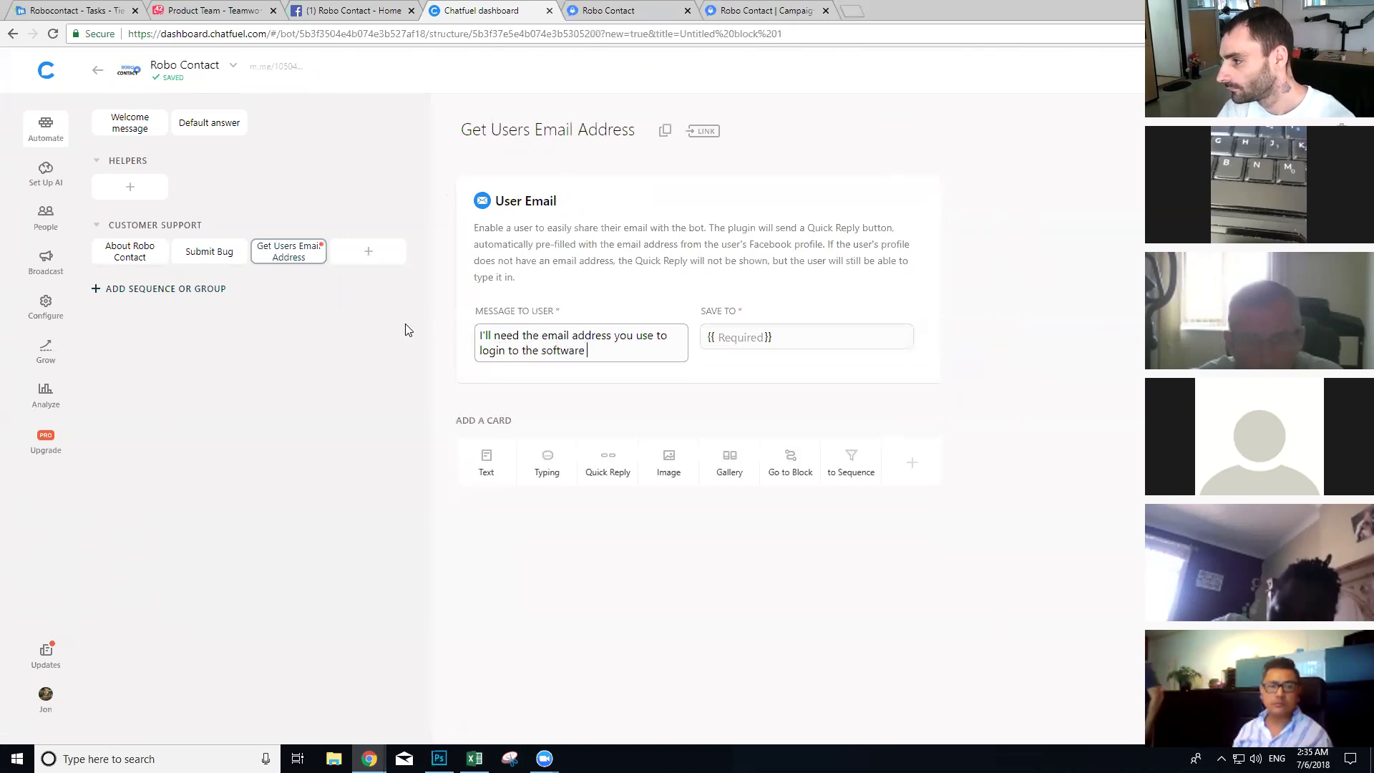
text(with please.)
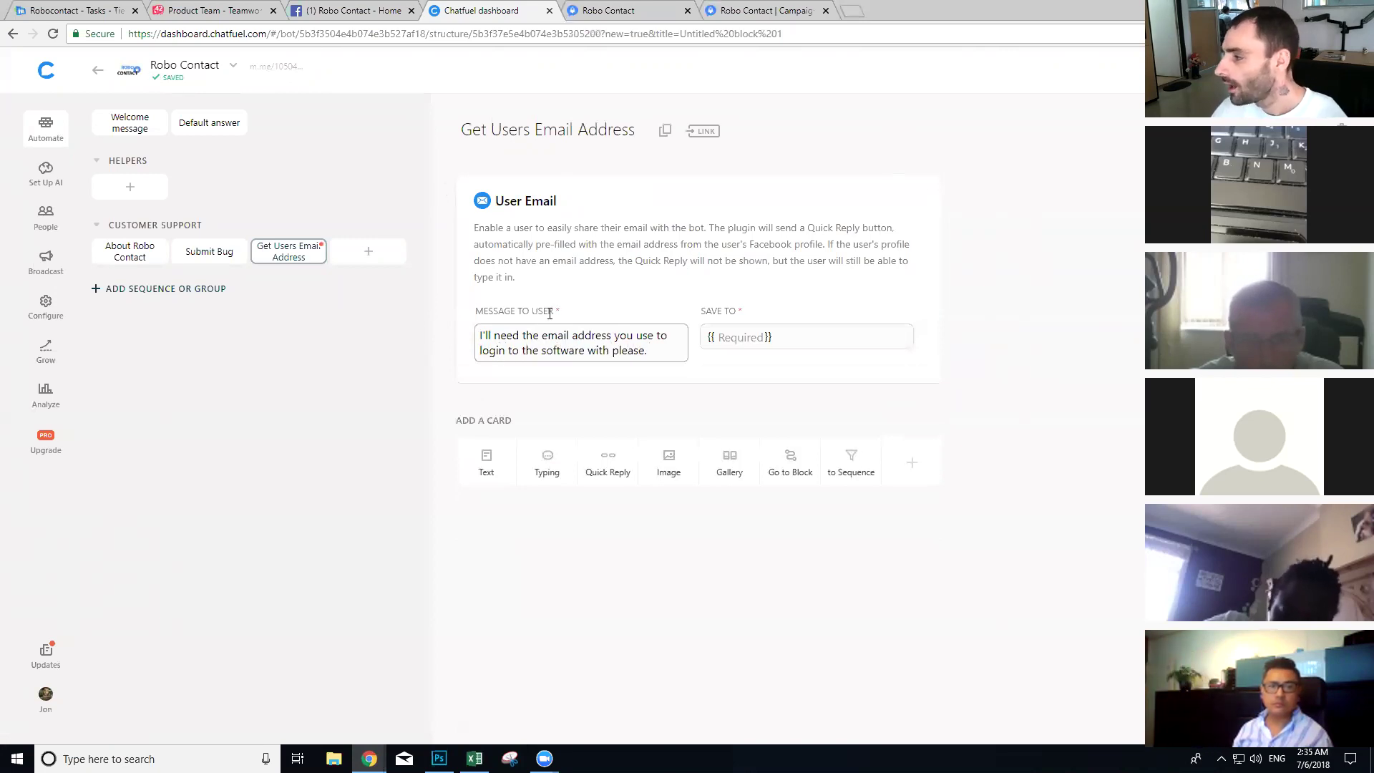
Step: Save the captured email address to the users-email attribute
click(737, 336)
text(eser)
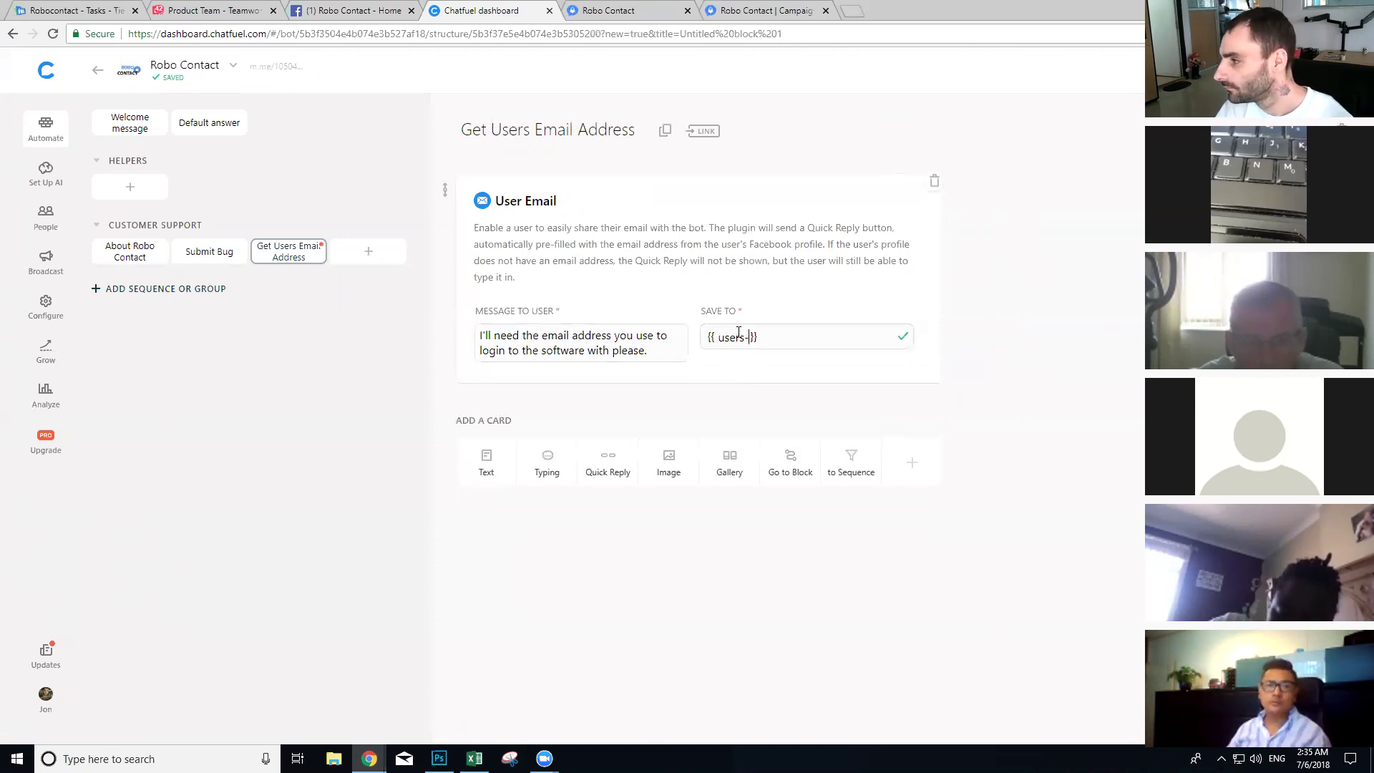
click(802, 246)
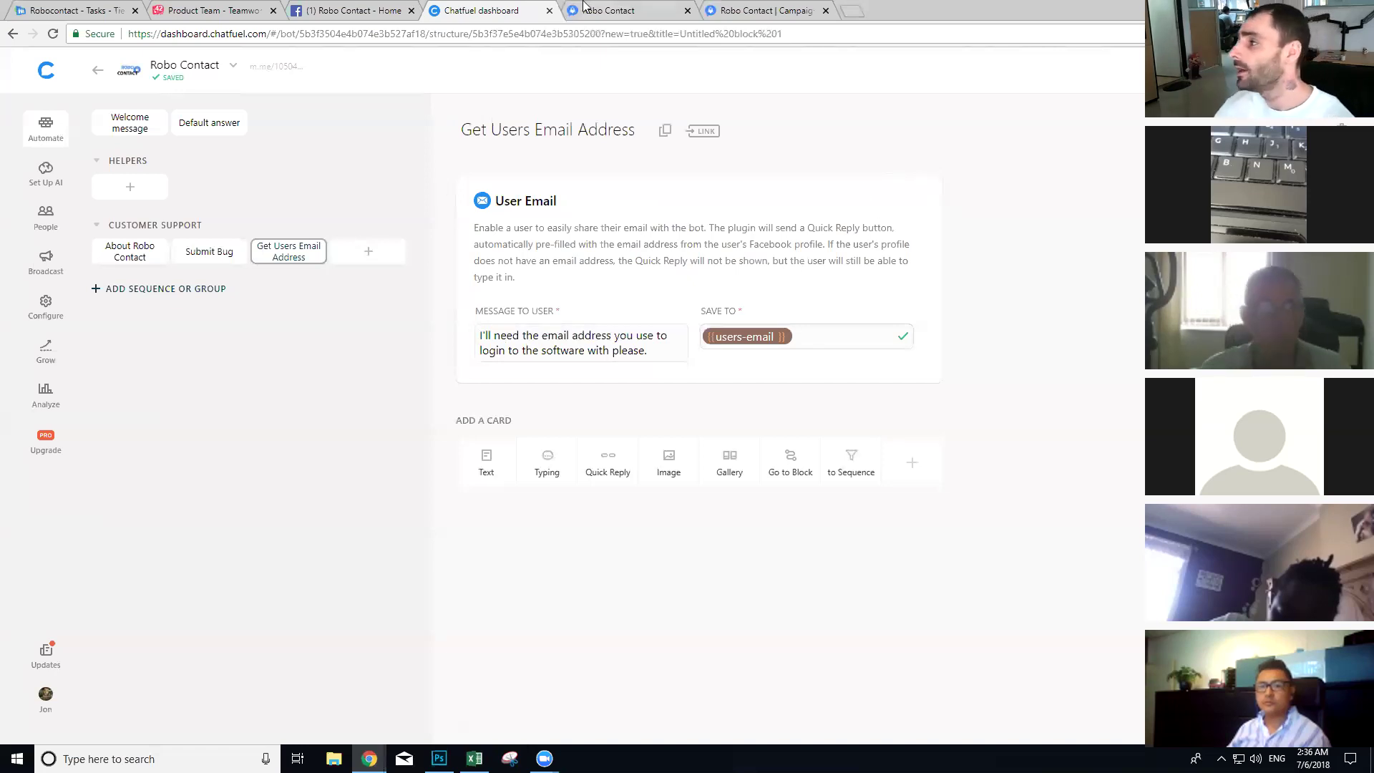
Step: Switch to the Robo Contact tab showing the San Antonio lawyer campaign run
key(ctrl+Tab)
scroll(925, 118, up, 5)
key(ctrl+Tab)
scroll(925, 118, up, 2)
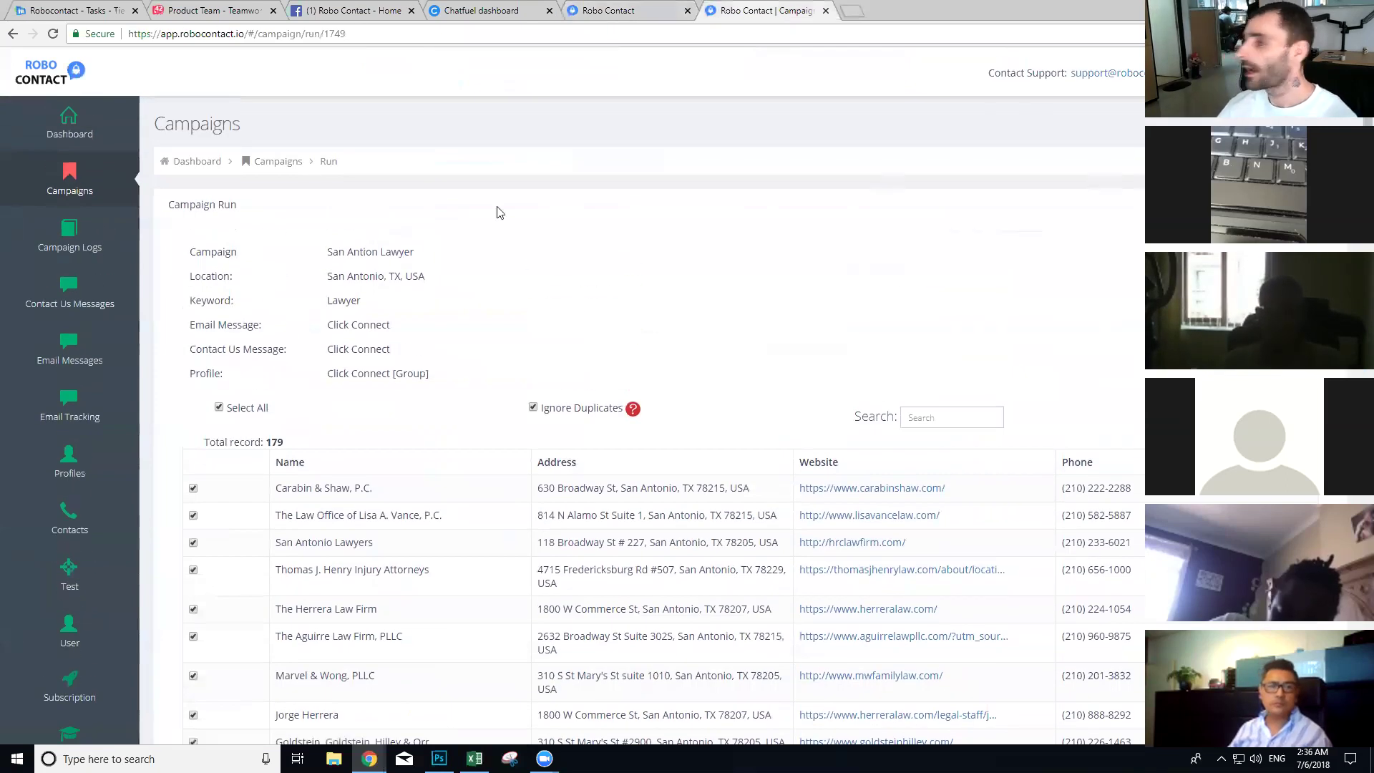
Step: Reload the campaign page, review the Dashboard Users List, then return to Chatfuel
key(F5)
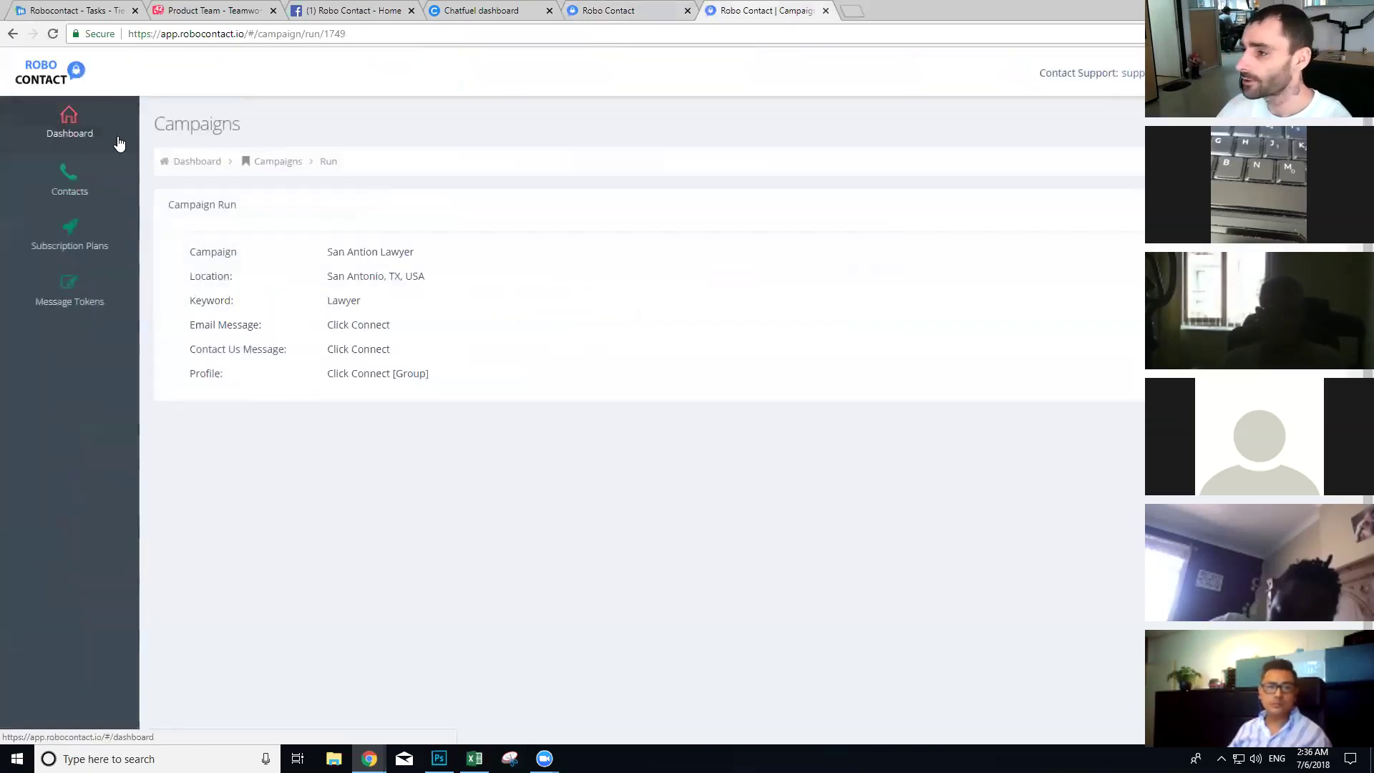
click(85, 129)
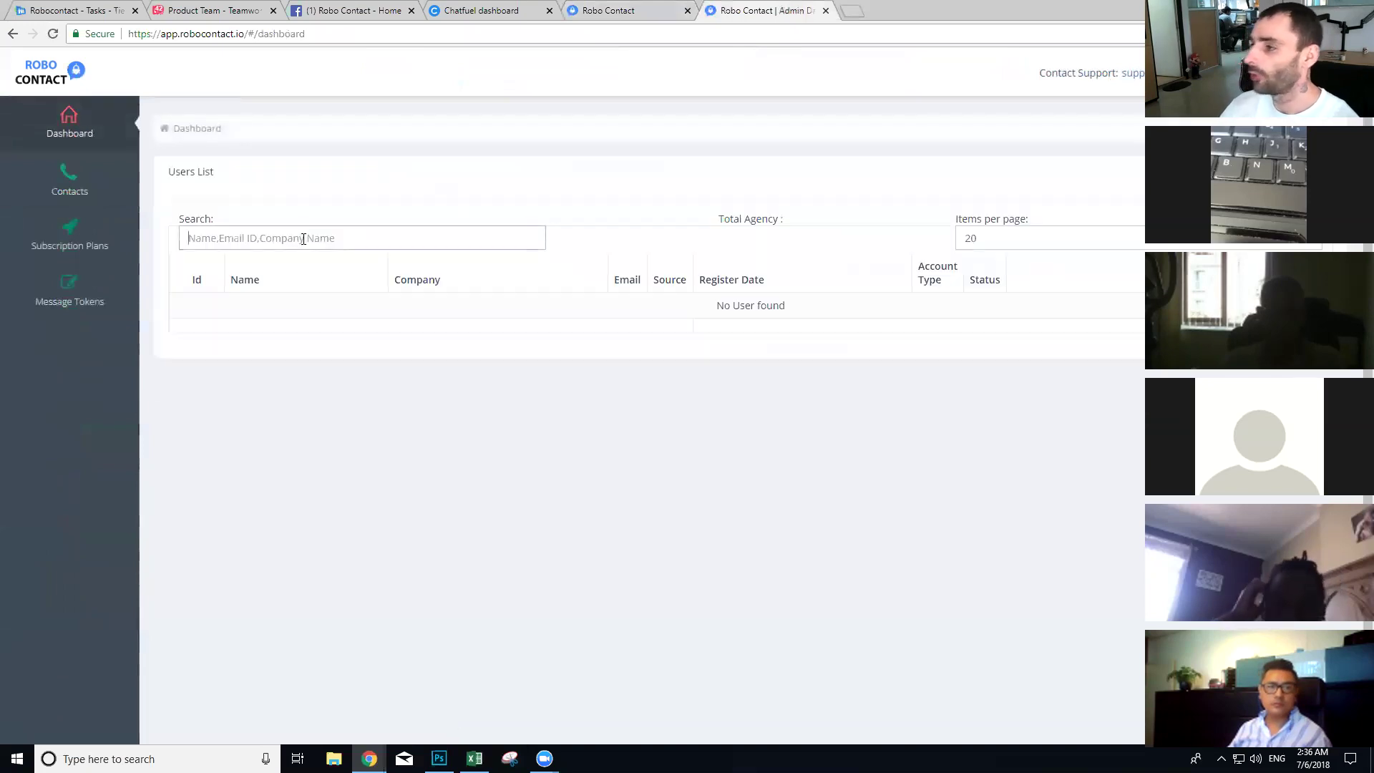
scroll(415, 266, down, 2)
scroll(415, 267, up, 2)
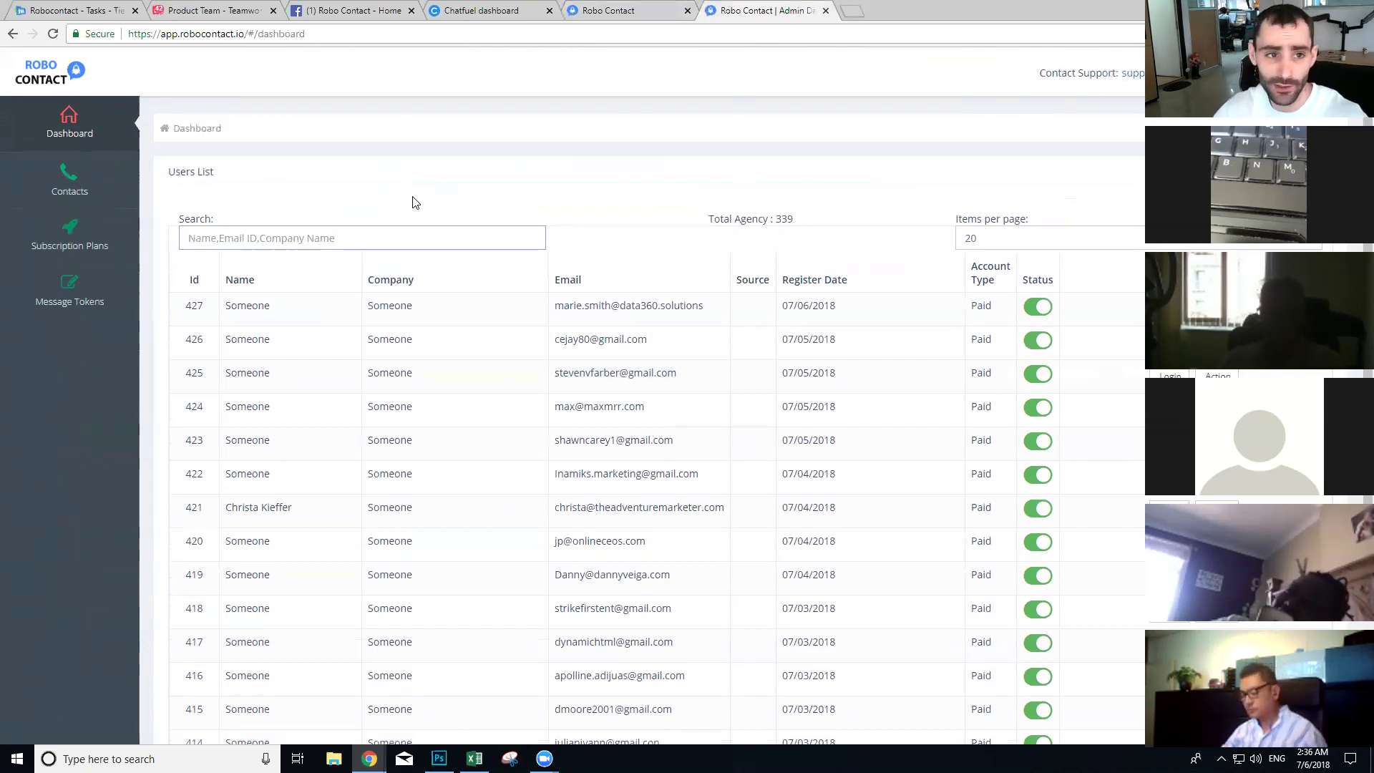
click(481, 9)
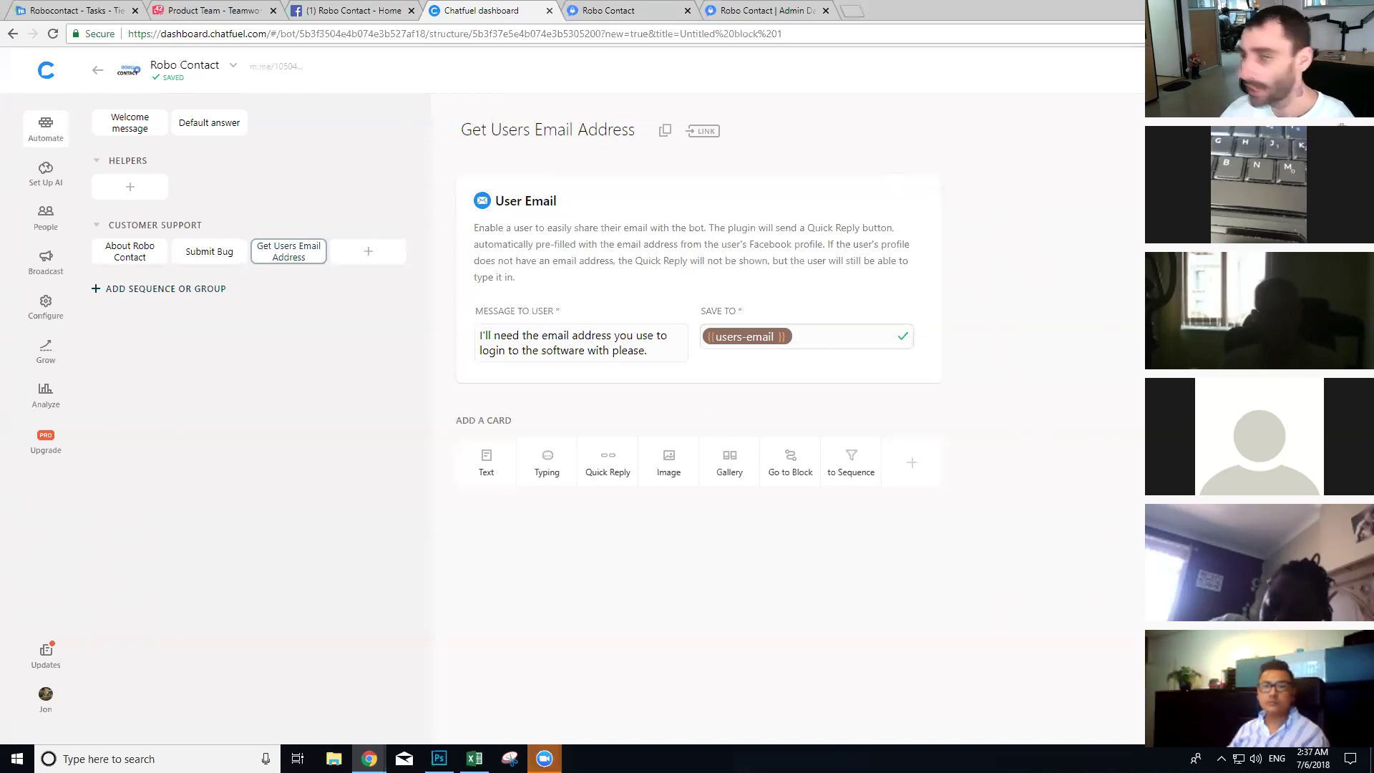
mouse_move(271, 179)
mouse_down()
mouse_move(270, 195)
mouse_move(271, 181)
mouse_move(271, 194)
mouse_move(316, 179)
mouse_move(320, 193)
mouse_move(237, 214)
mouse_up()
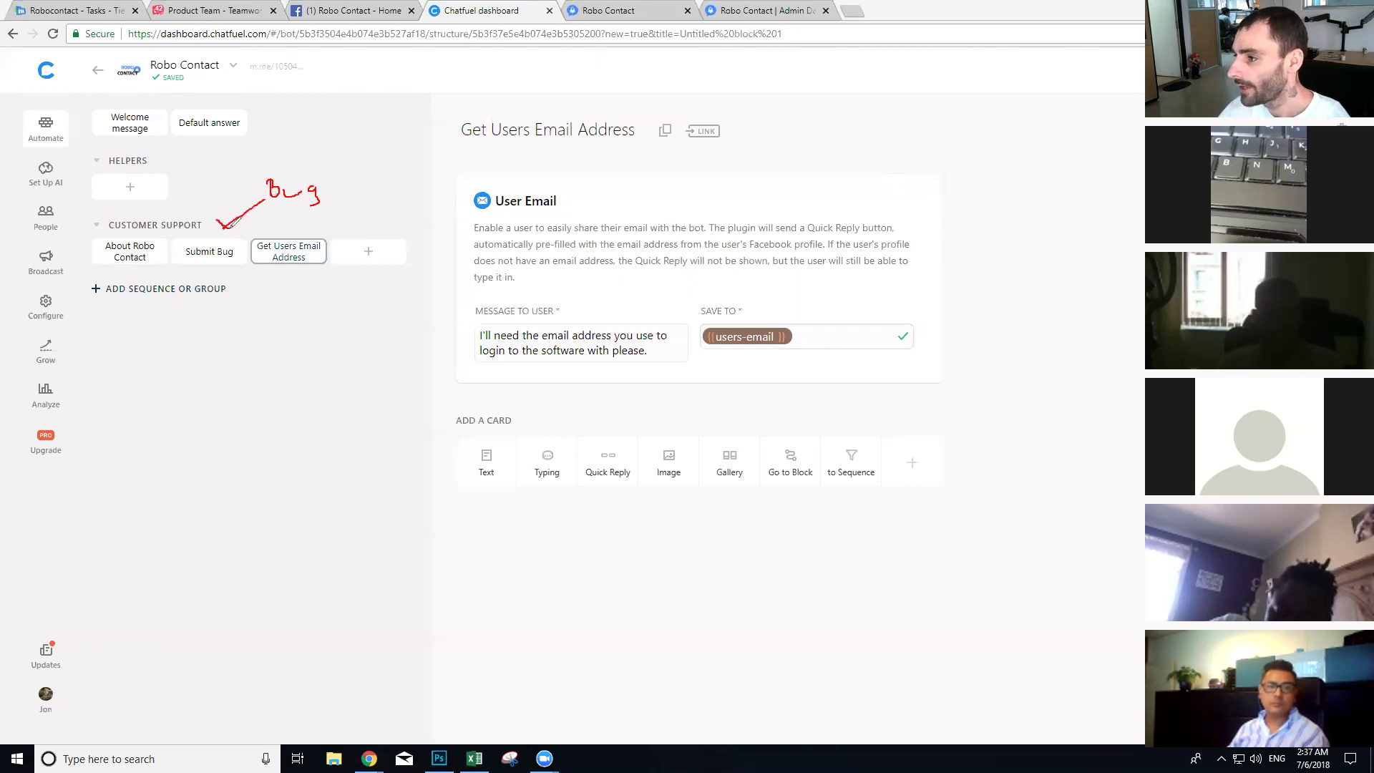
mouse_move(248, 222)
mouse_down()
mouse_move(344, 448)
mouse_move(380, 307)
mouse_move(375, 215)
mouse_move(262, 217)
mouse_up()
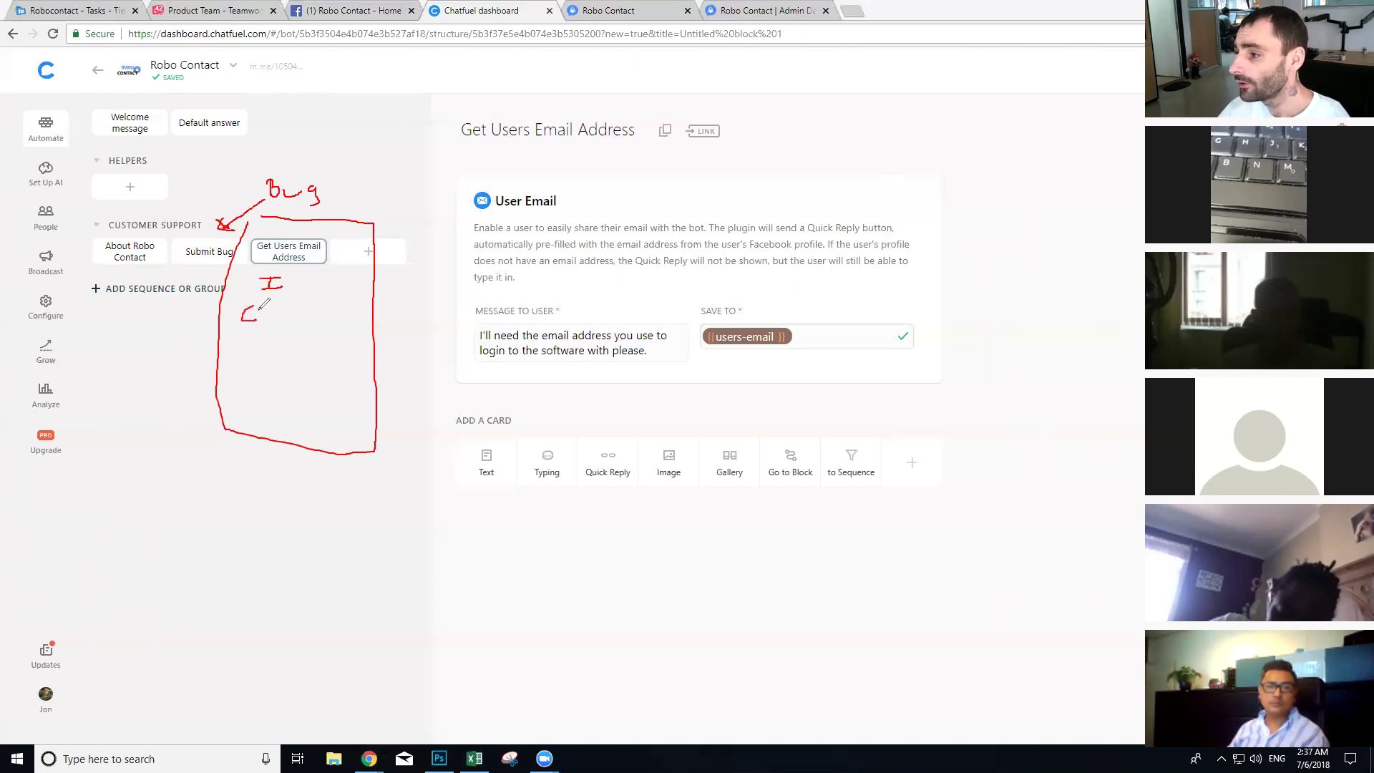
mouse_move(262, 309)
mouse_down()
mouse_move(276, 308)
mouse_move(271, 324)
mouse_up()
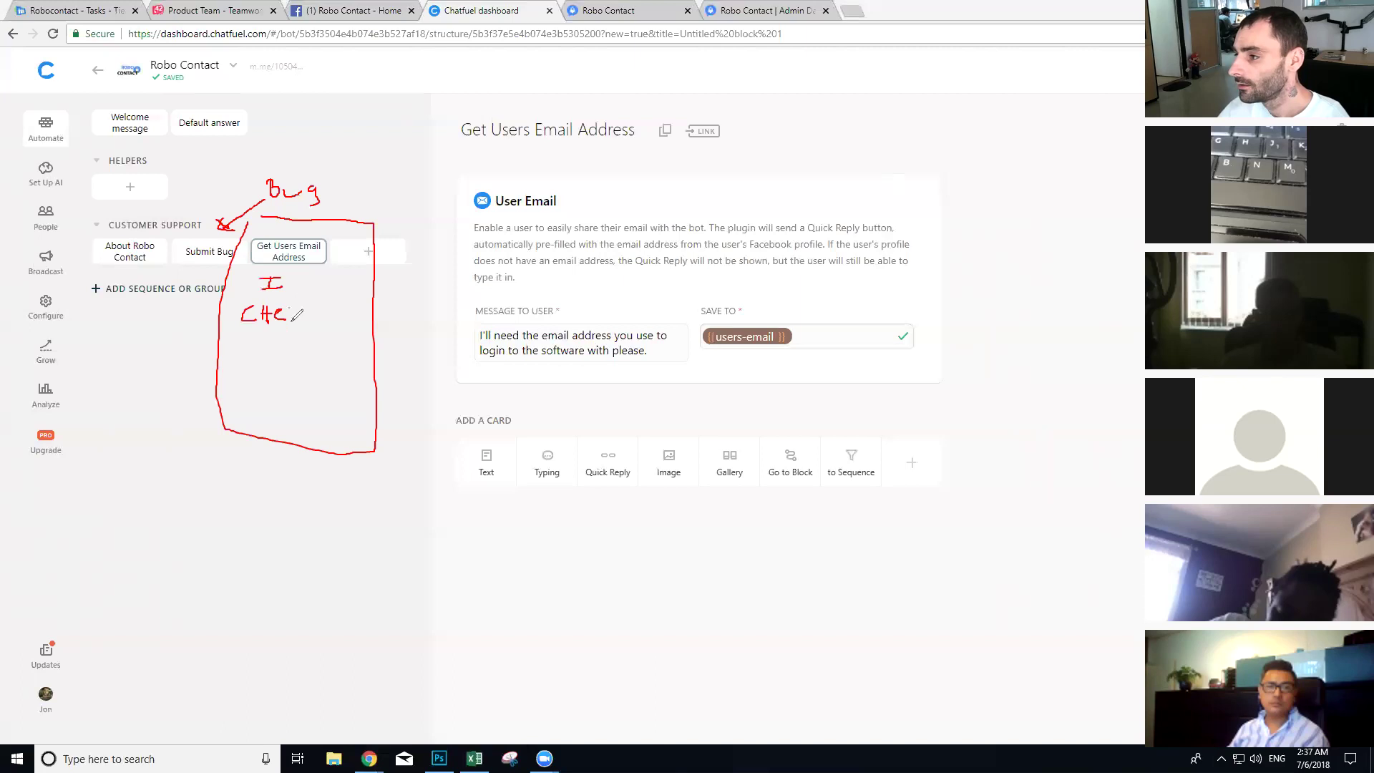
drag(317, 309, 326, 315)
drag(317, 321, 332, 320)
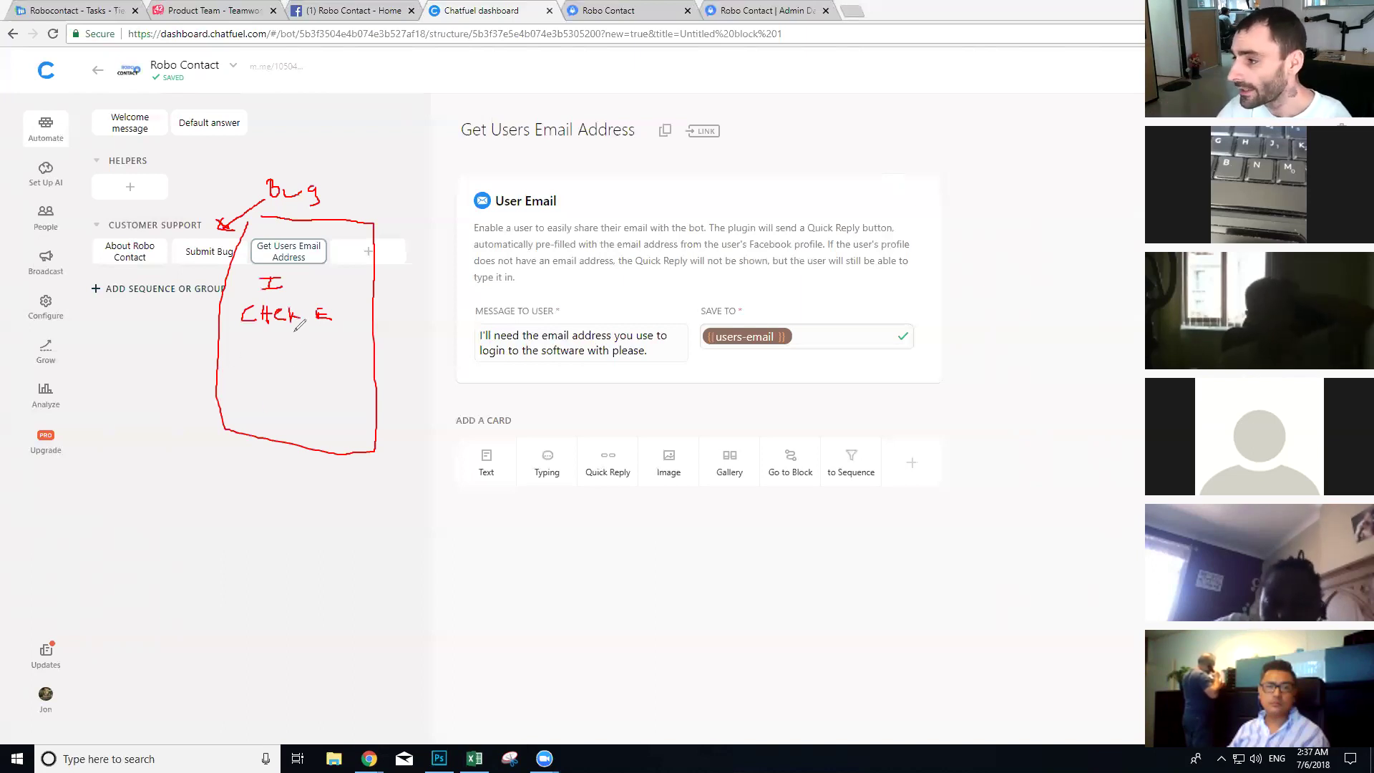
drag(292, 331, 292, 379)
mouse_move(280, 376)
mouse_down()
mouse_move(298, 376)
mouse_move(292, 397)
mouse_up()
drag(299, 376, 292, 397)
mouse_move(327, 238)
mouse_down()
mouse_move(418, 208)
mouse_move(462, 210)
mouse_move(435, 358)
mouse_move(608, 448)
mouse_move(564, 223)
mouse_move(448, 229)
mouse_move(510, 257)
mouse_up()
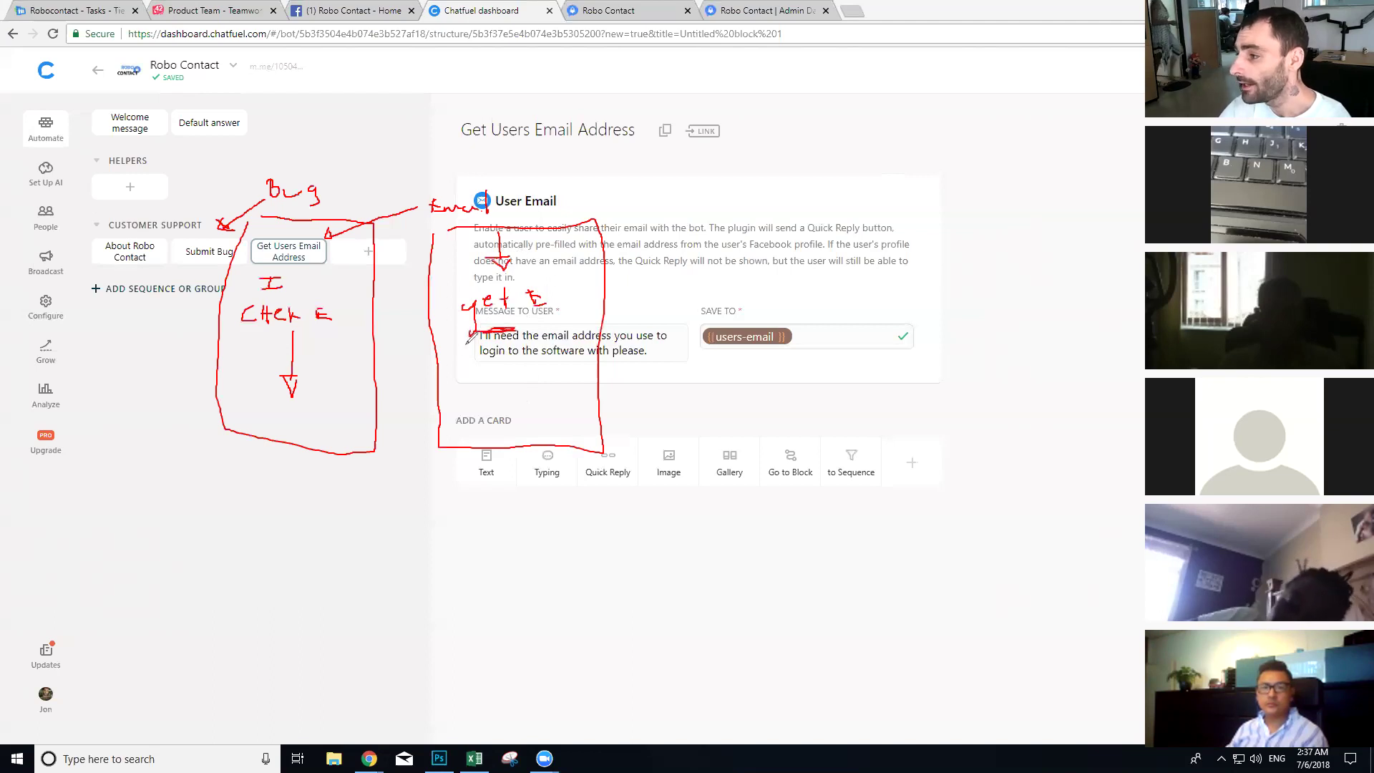
mouse_move(470, 341)
mouse_down()
mouse_move(304, 374)
mouse_move(315, 387)
mouse_move(327, 367)
mouse_up()
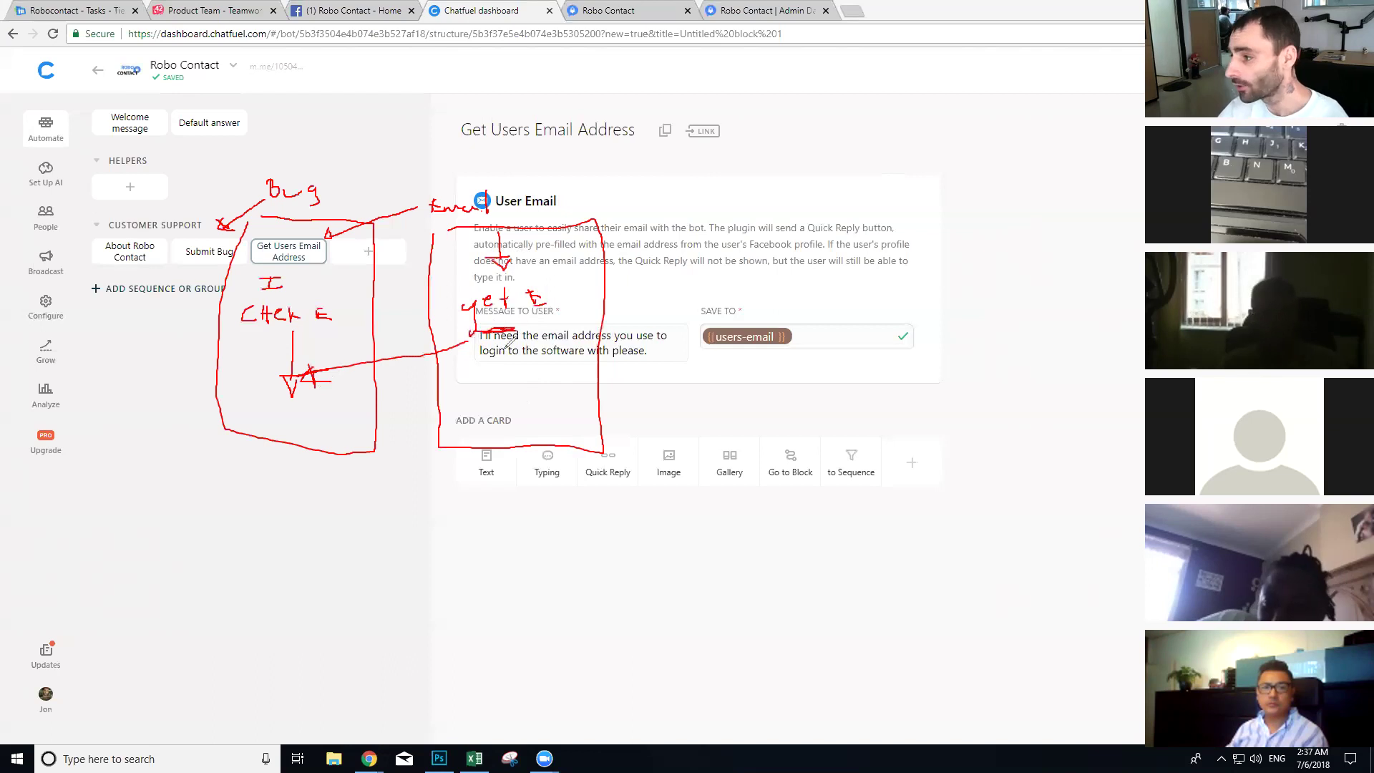
mouse_move(718, 186)
mouse_down()
mouse_move(737, 204)
mouse_move(800, 189)
mouse_up()
mouse_move(677, 226)
mouse_down()
mouse_move(692, 476)
mouse_move(848, 478)
mouse_move(847, 229)
mouse_move(720, 226)
mouse_up()
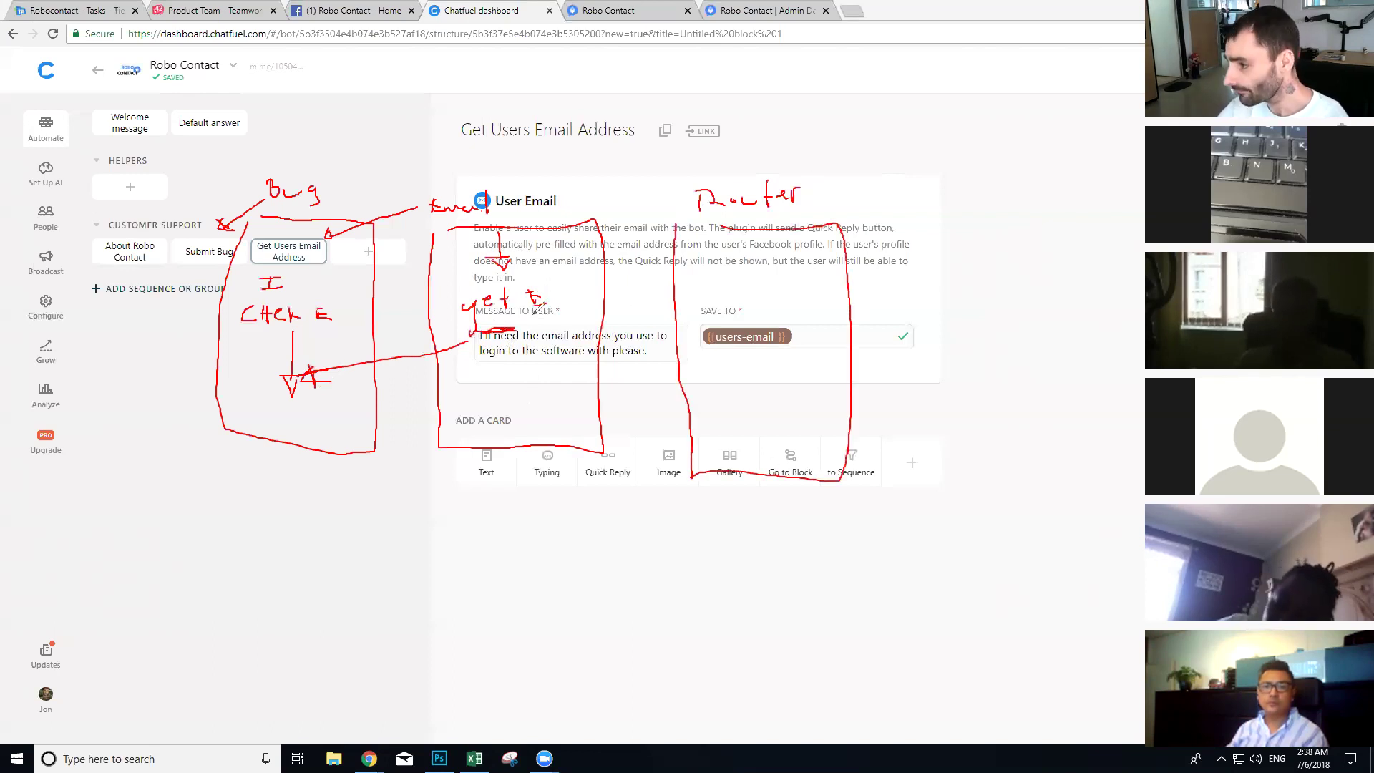
drag(417, 380, 330, 360)
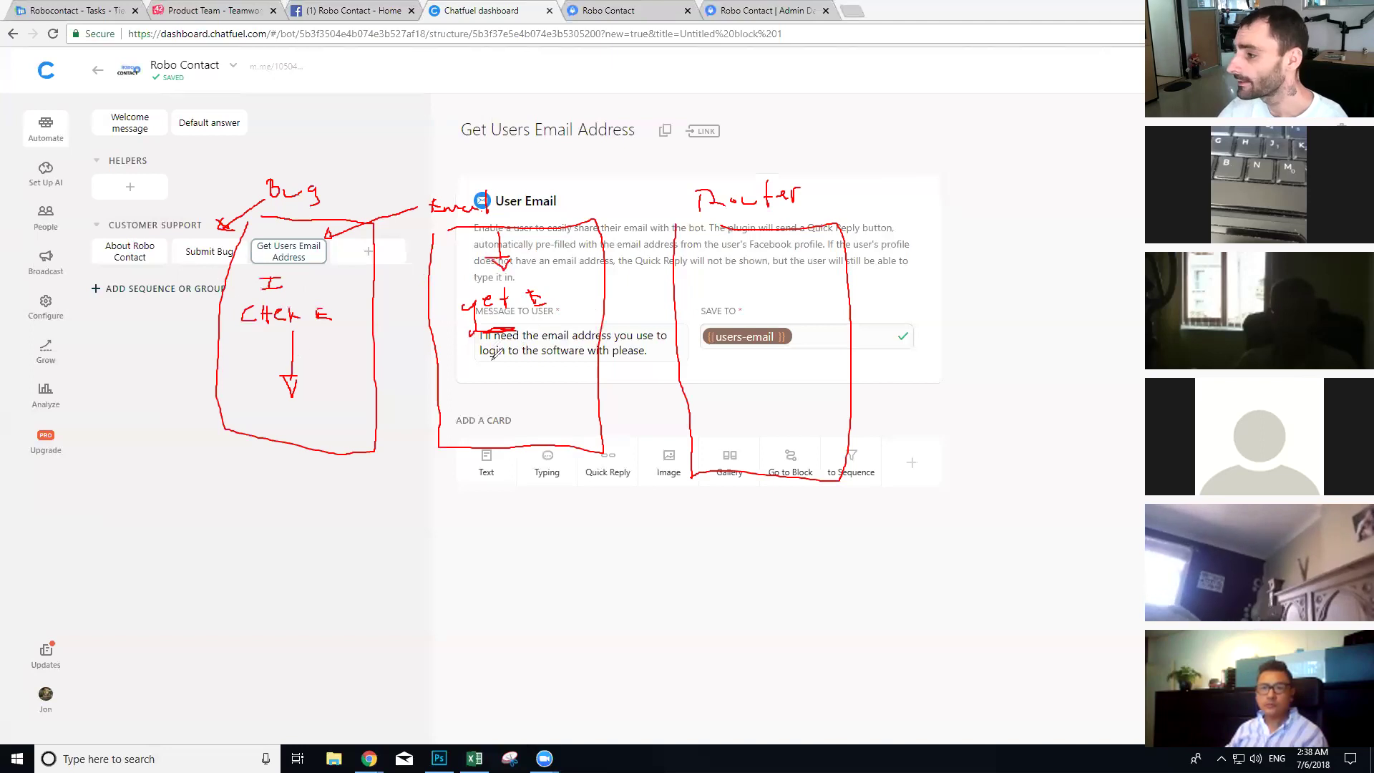
drag(527, 335, 667, 274)
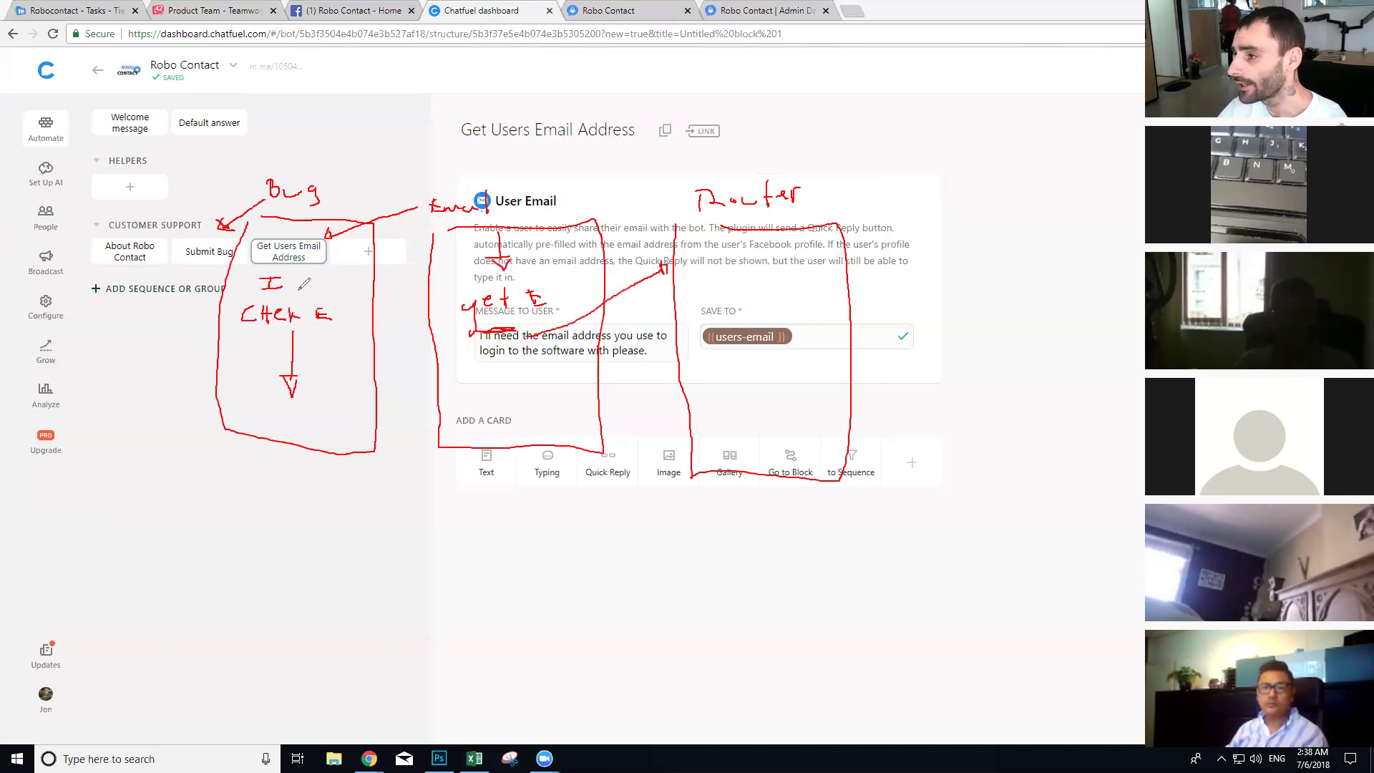
drag(259, 271, 275, 269)
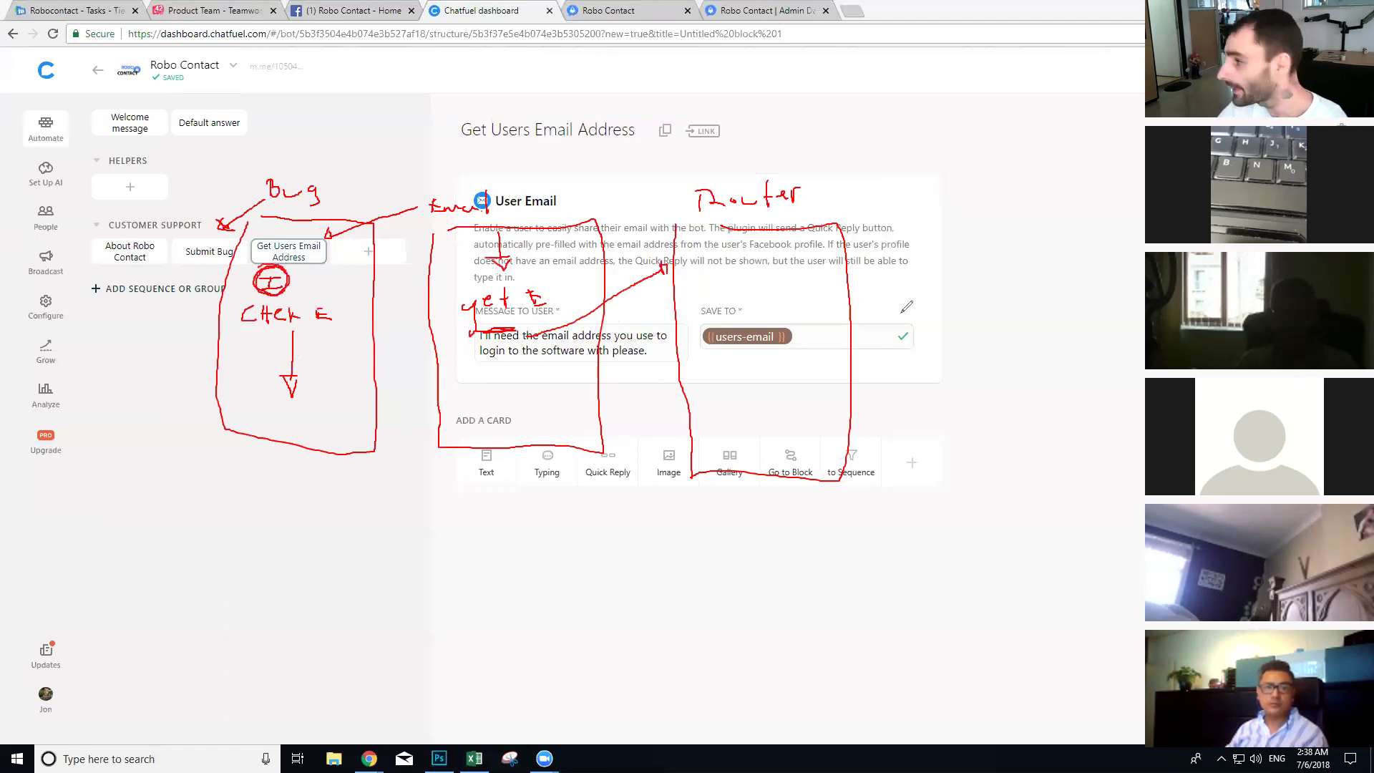
mouse_move(700, 270)
mouse_down()
mouse_move(707, 287)
mouse_move(707, 270)
mouse_up()
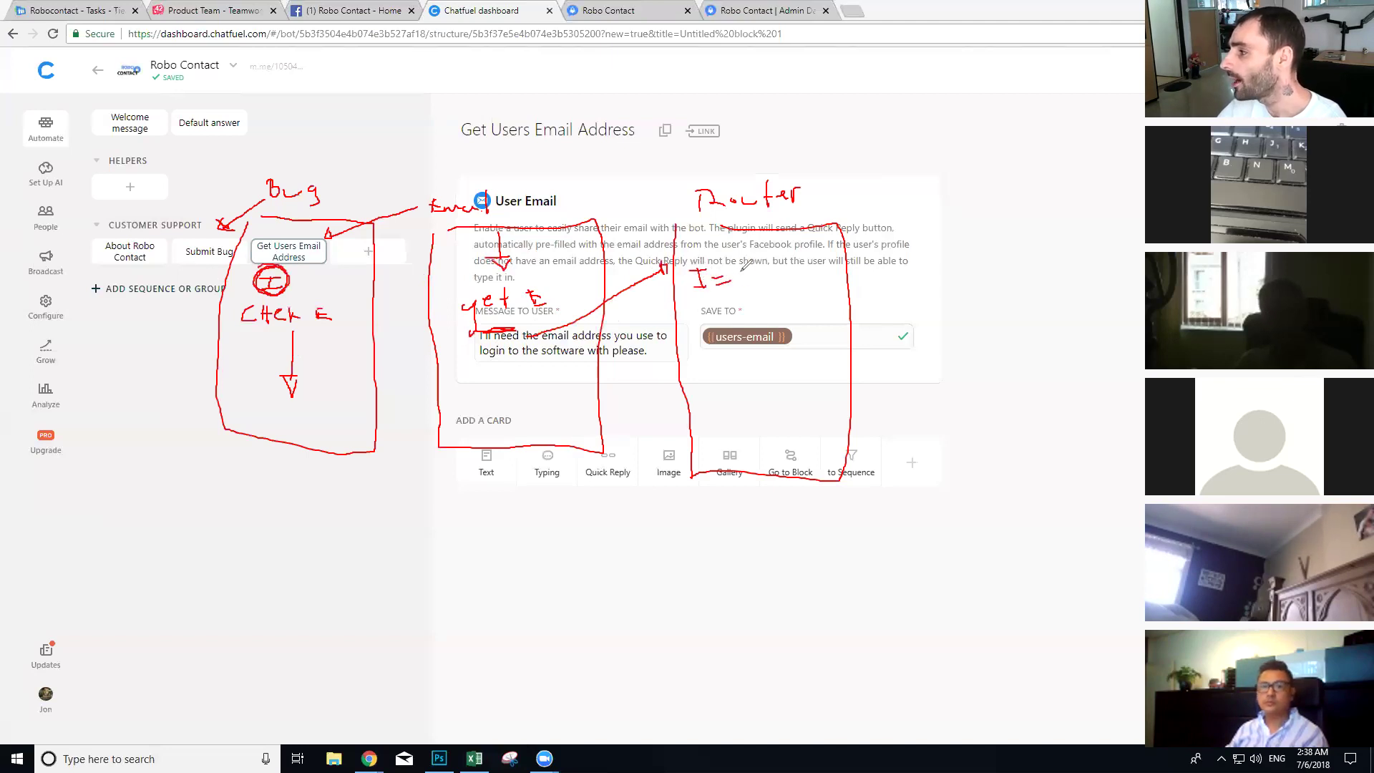
drag(760, 279, 746, 289)
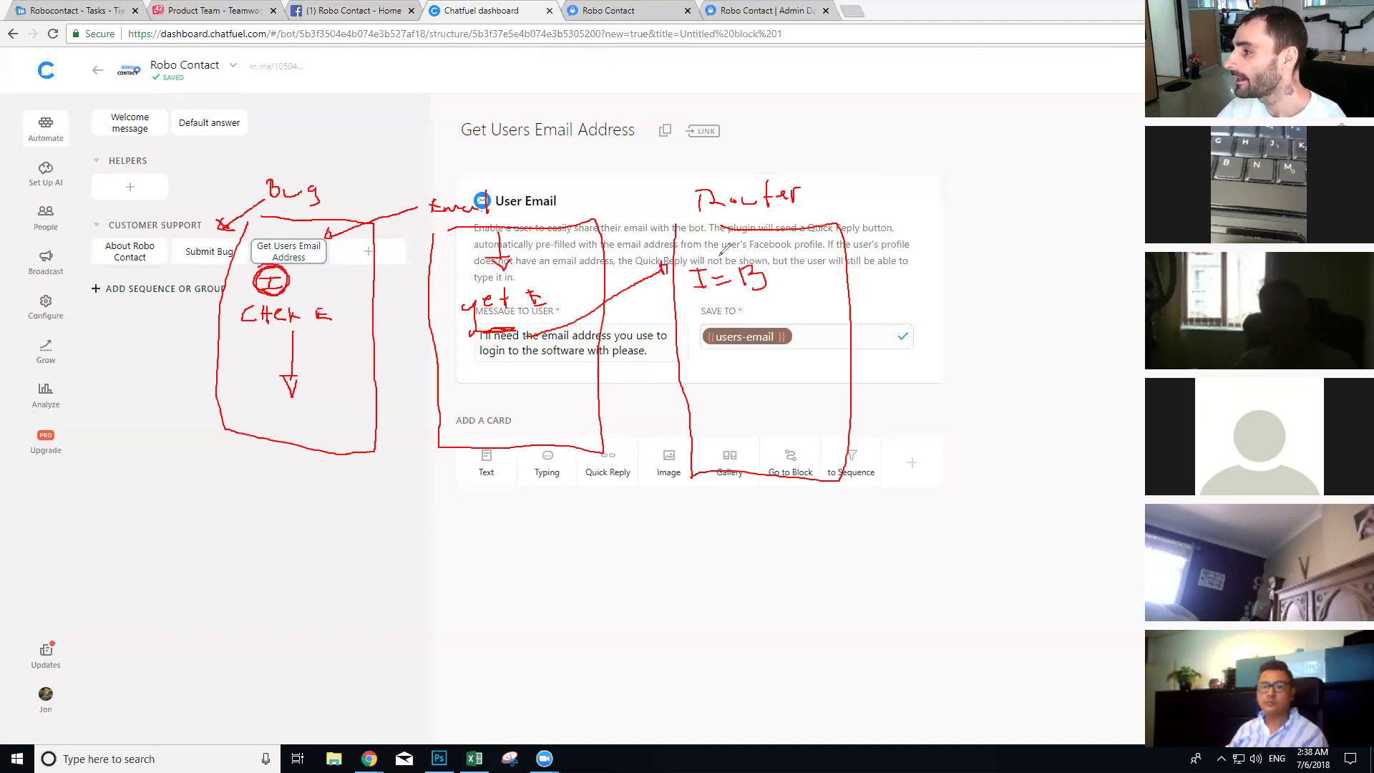
mouse_move(719, 233)
mouse_down()
mouse_move(462, 147)
mouse_move(384, 172)
mouse_move(356, 198)
mouse_up()
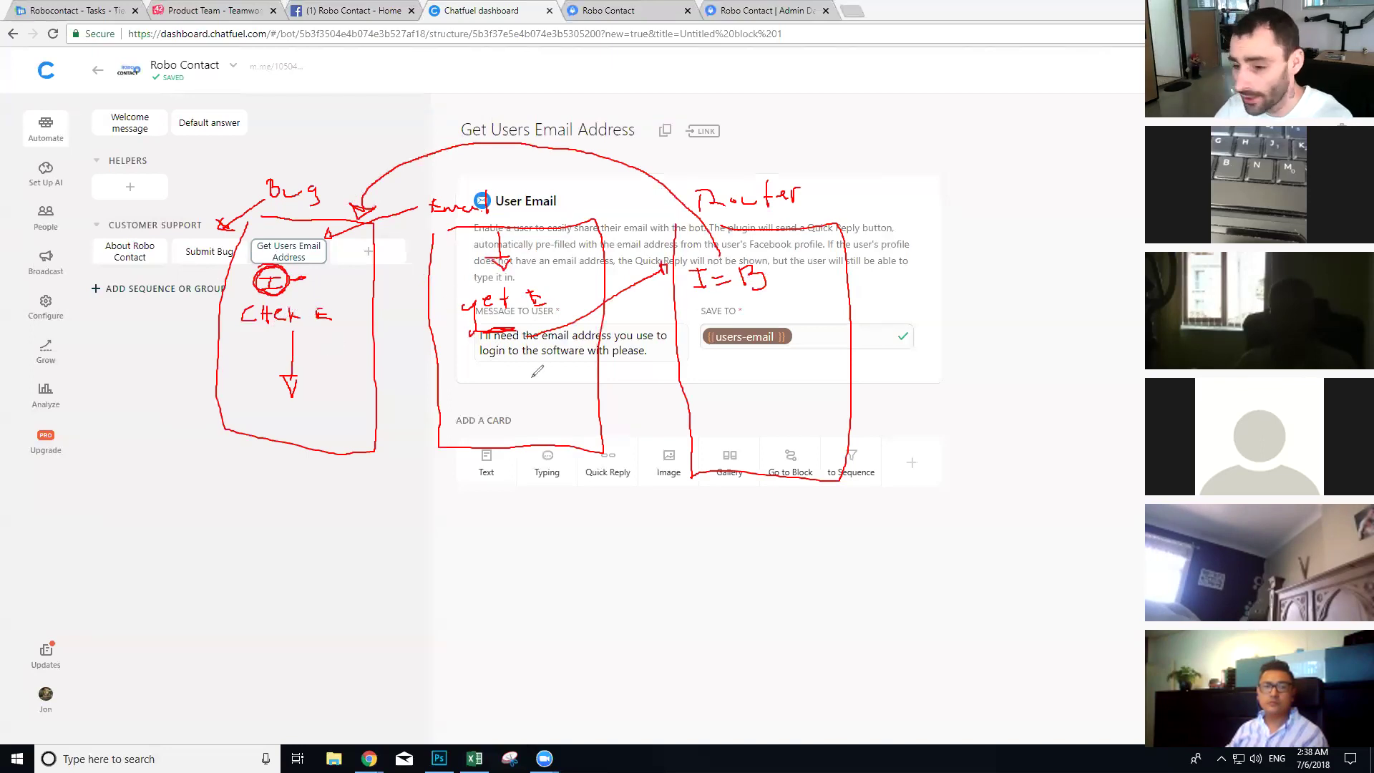
drag(233, 365, 334, 362)
mouse_move(263, 389)
mouse_down()
mouse_move(307, 387)
mouse_move(322, 411)
mouse_up()
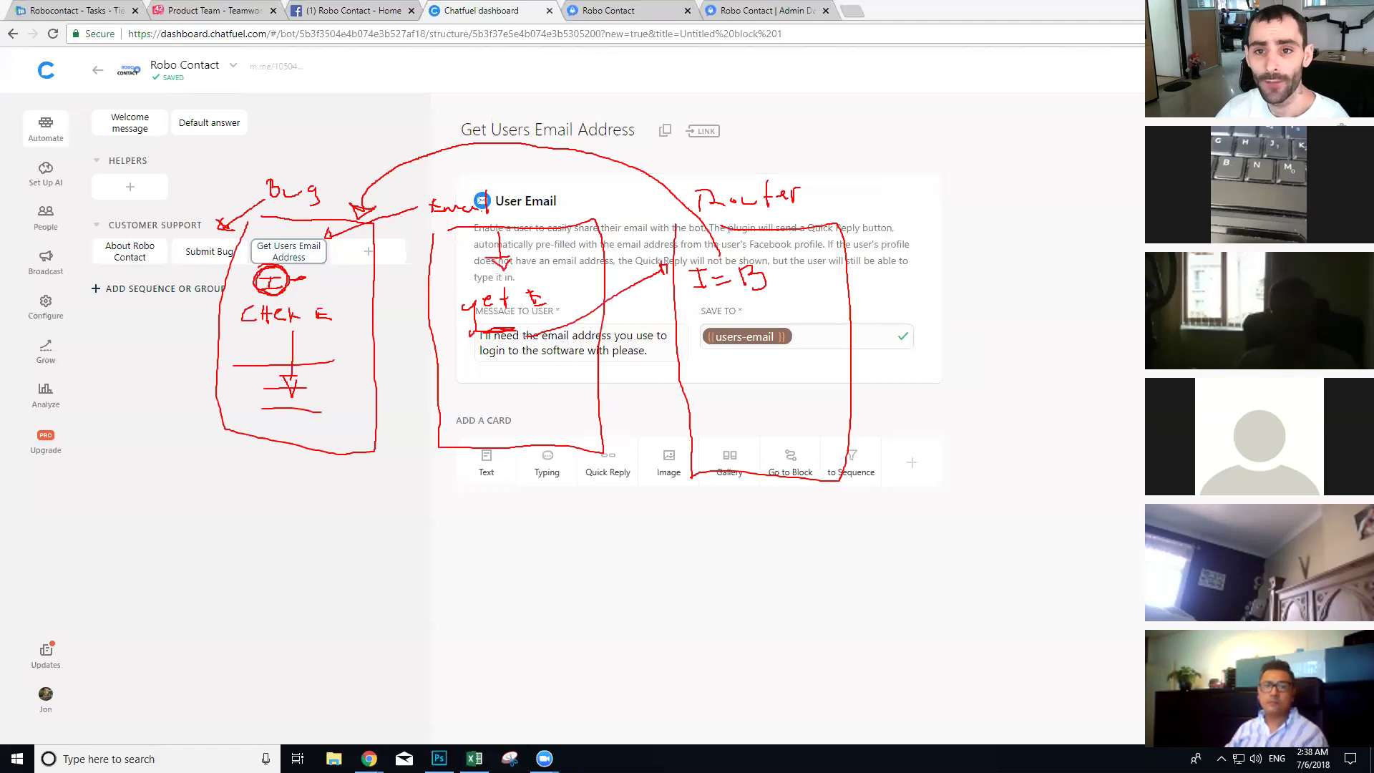
click(875, 200)
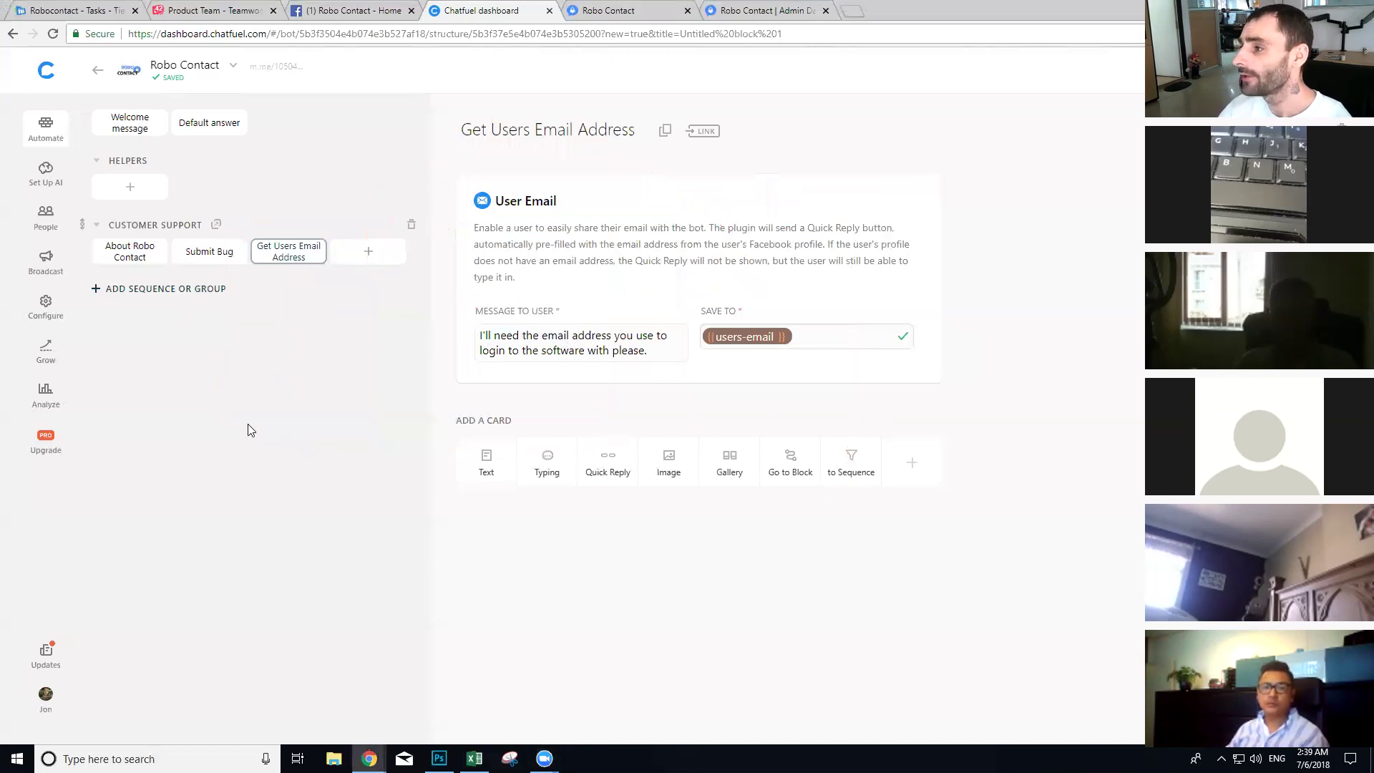
Step: Delete an accidental untitled block and create a 'Router' block under Helpers
click(368, 250)
click(1342, 130)
click(765, 438)
click(134, 192)
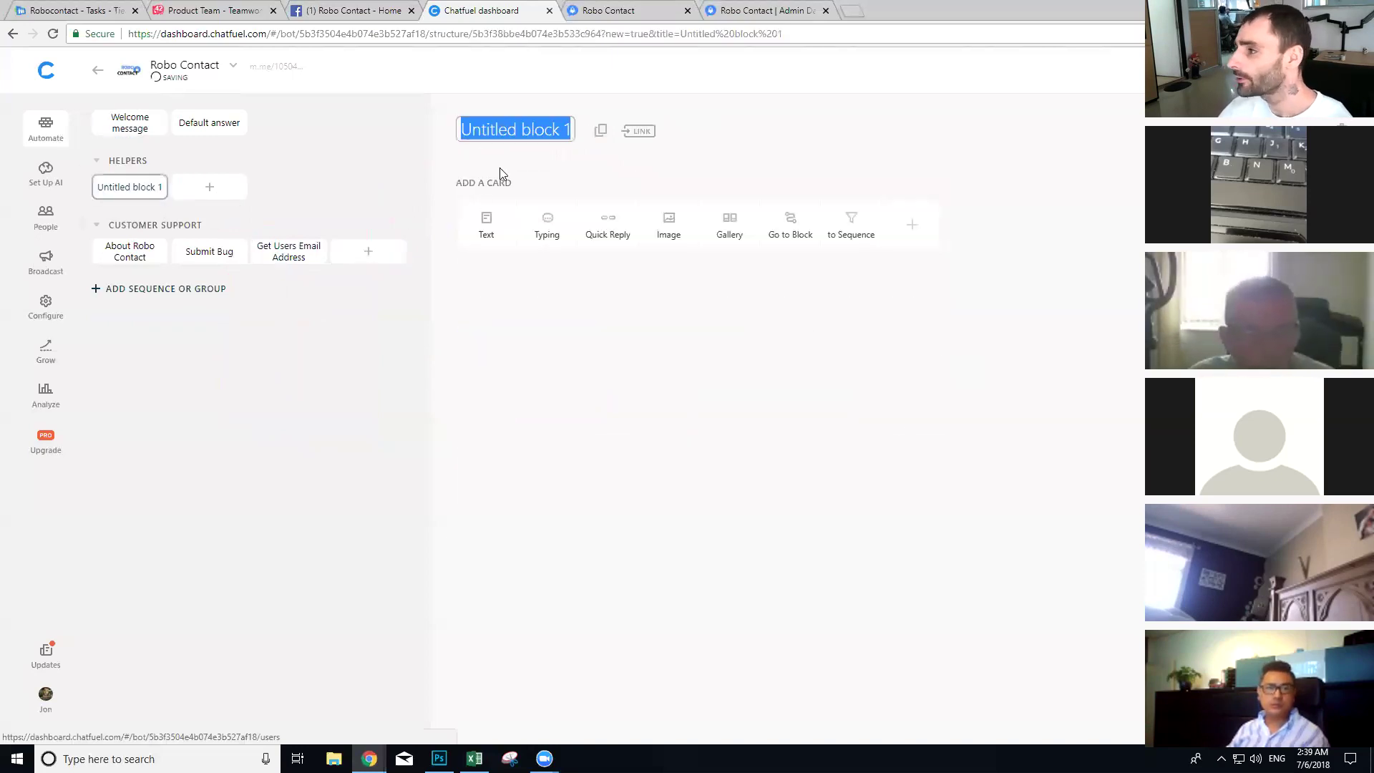
text(Router)
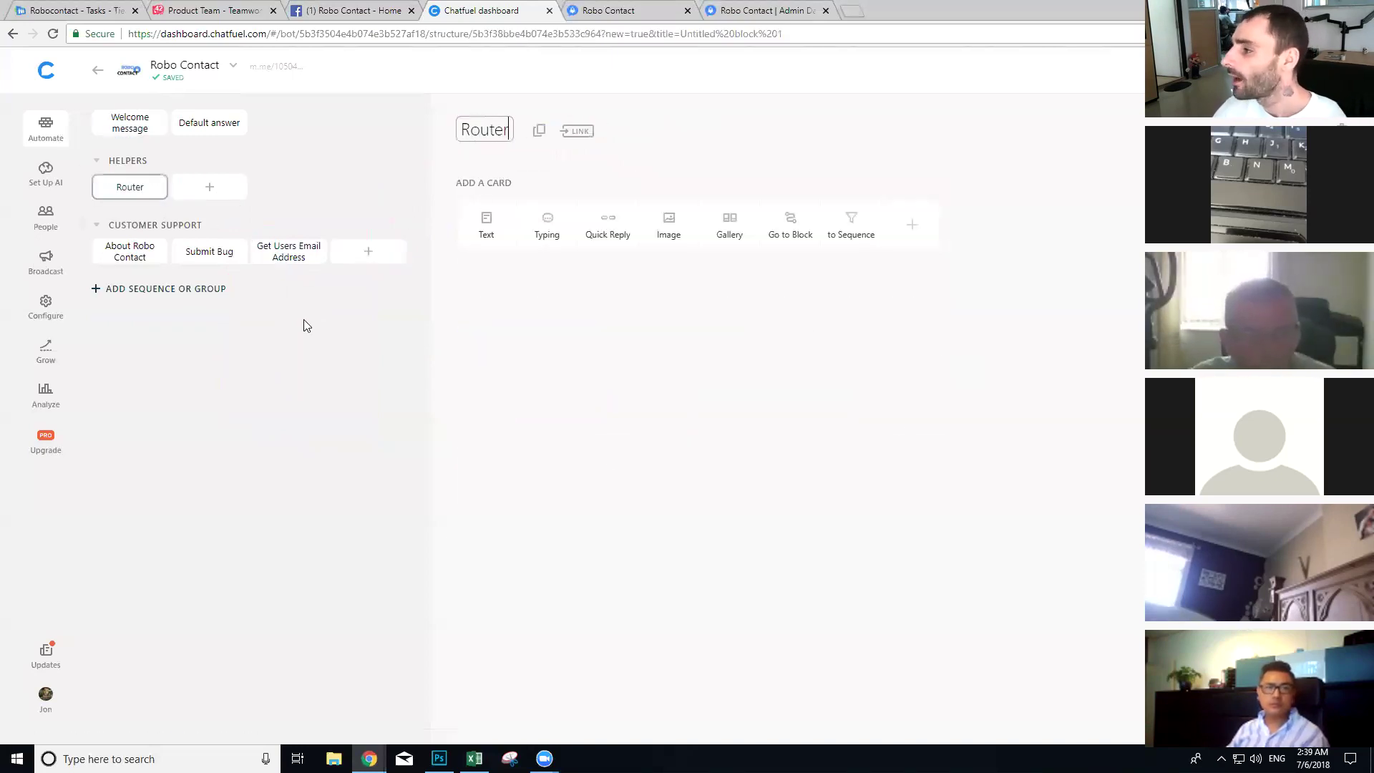
Step: Add a Go to Block card sending users with intent submit-bug to Submit Bug
click(790, 225)
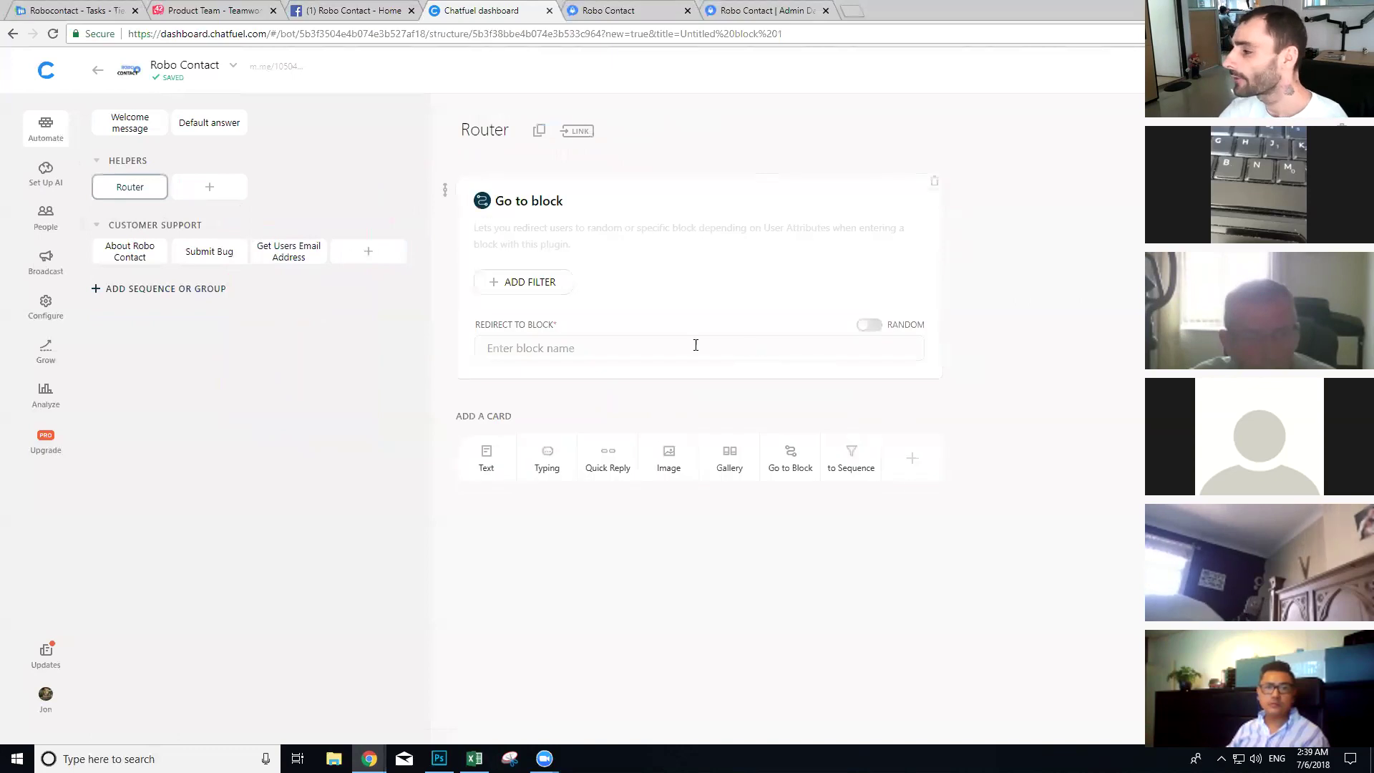
click(512, 286)
click(604, 280)
click(600, 329)
click(792, 282)
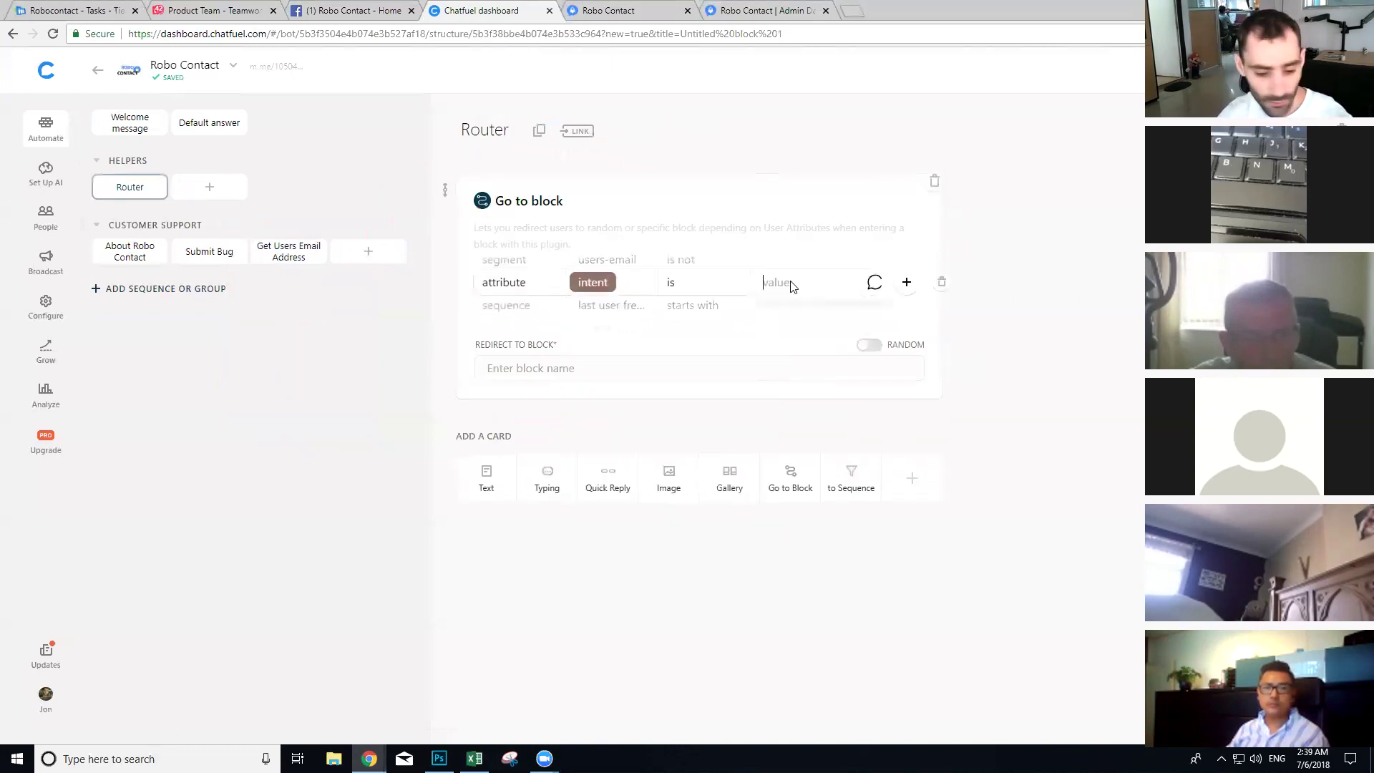
click(635, 376)
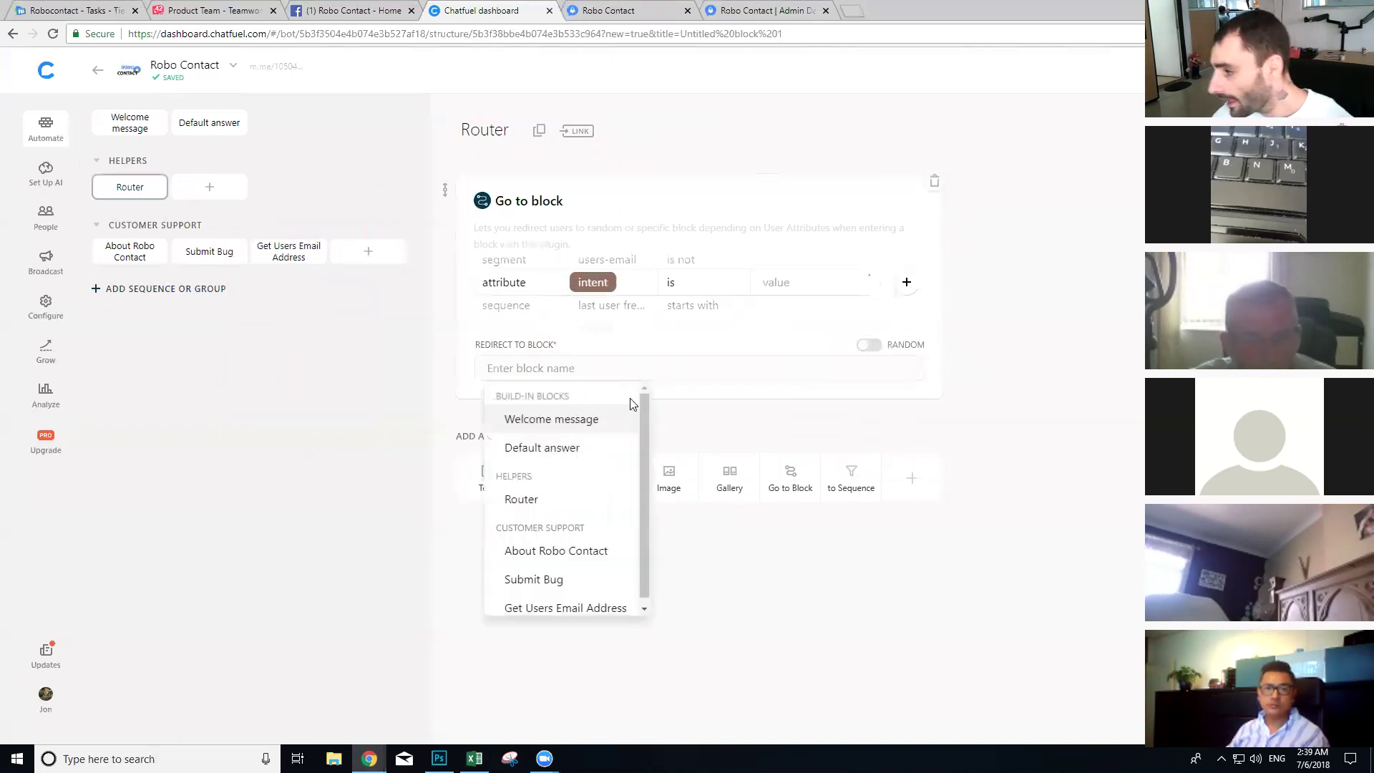
click(544, 577)
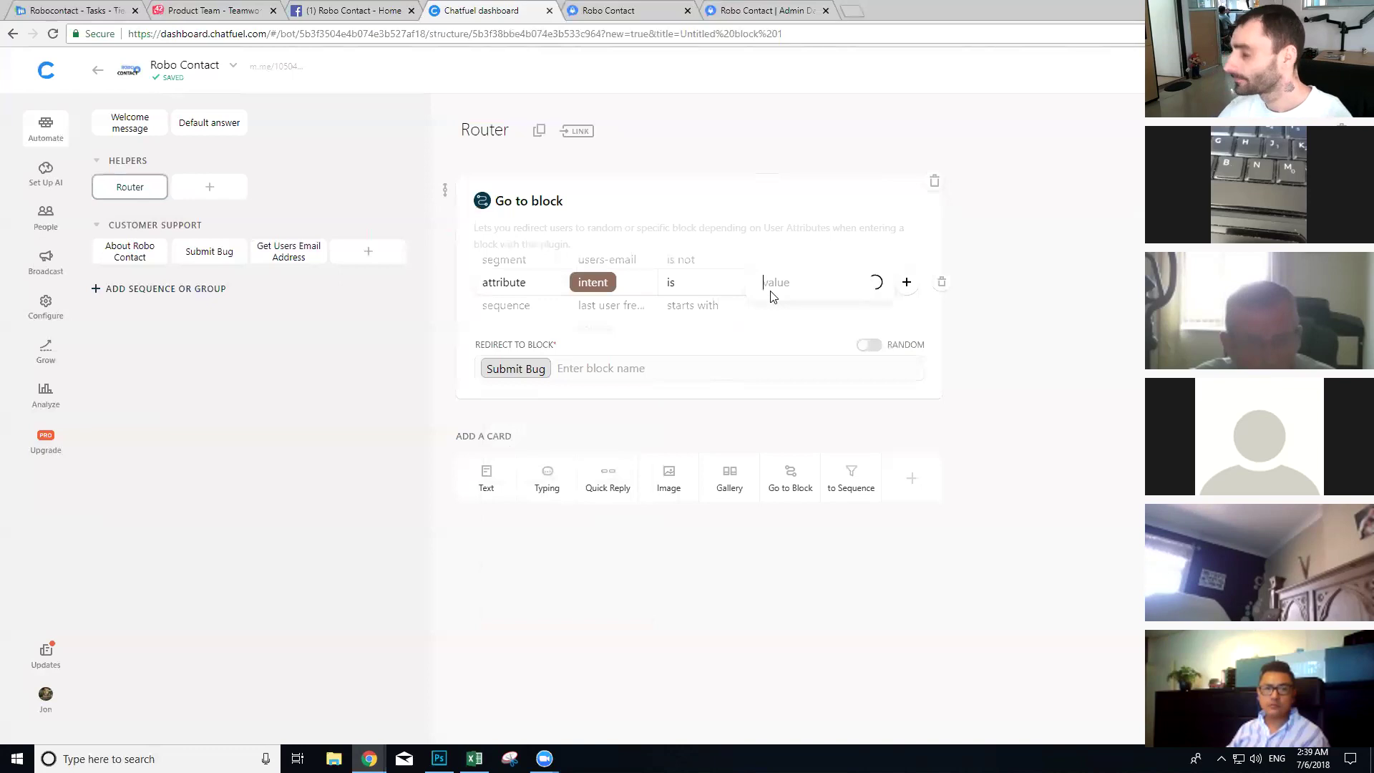
click(788, 307)
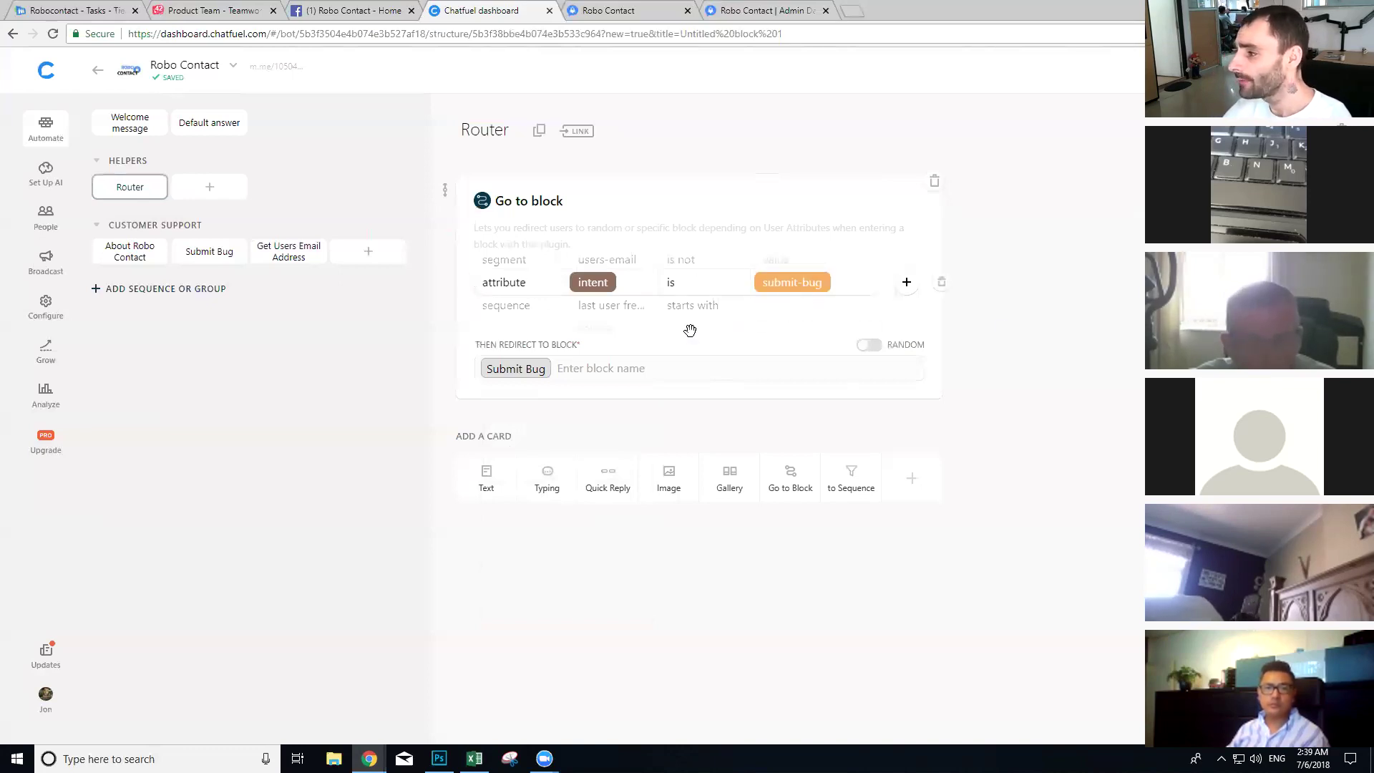
click(289, 256)
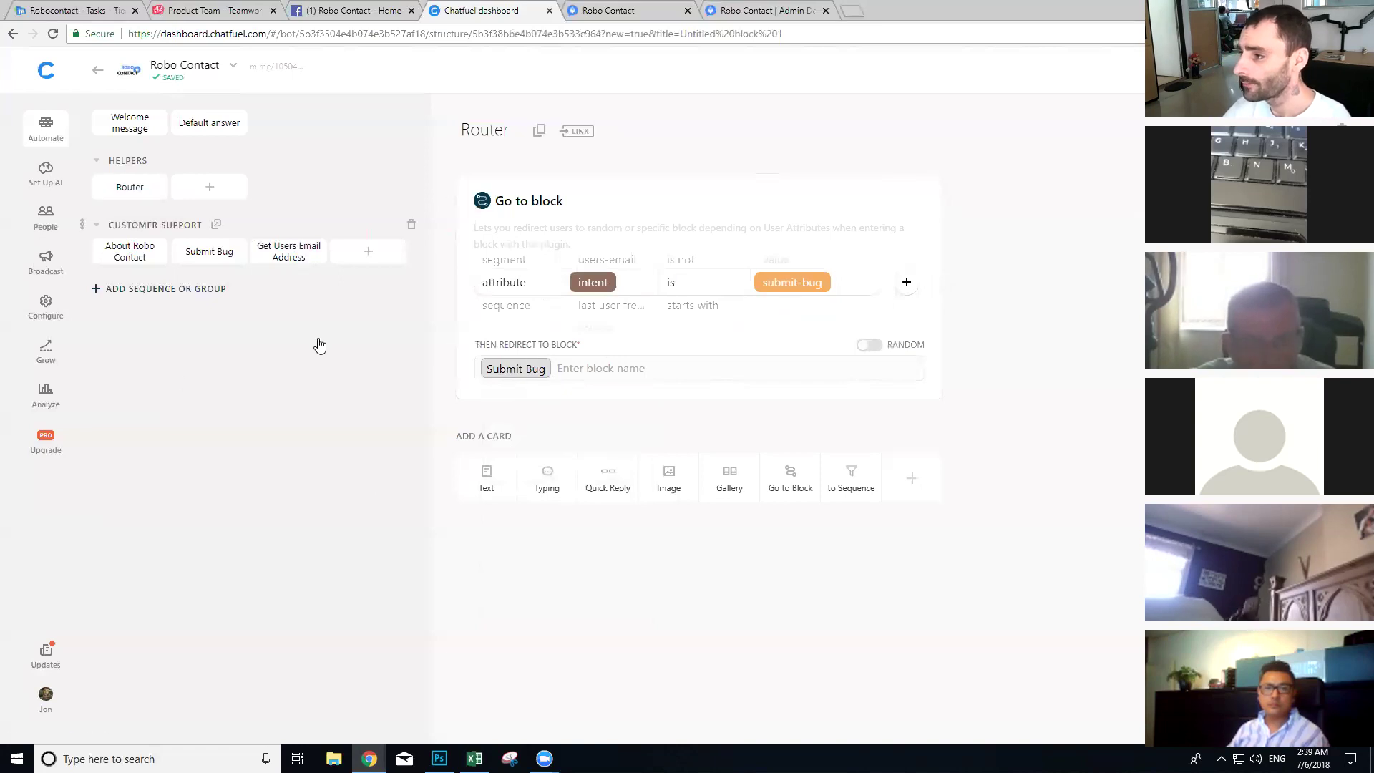
Step: Give Get Users Email Address a Go to Block card redirecting to Router
click(791, 466)
click(570, 584)
click(533, 710)
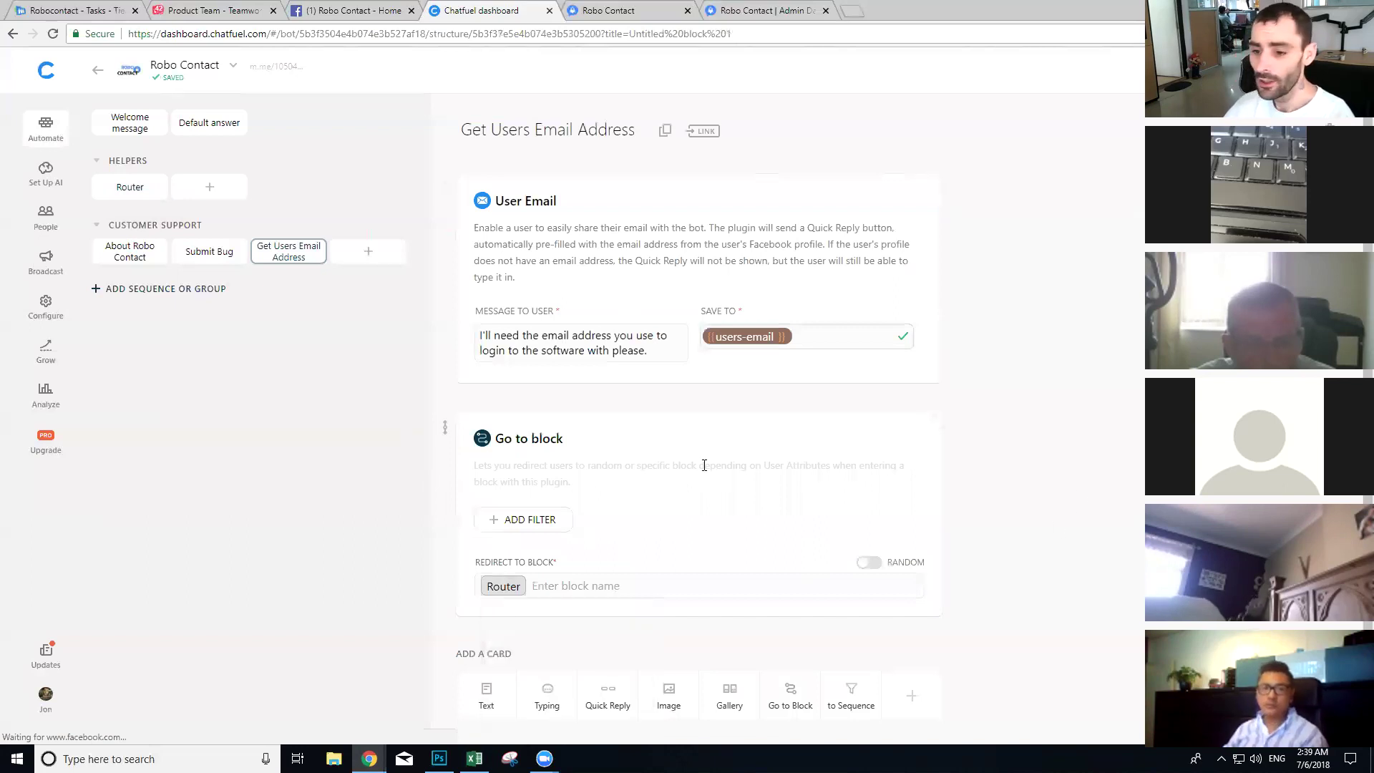
Step: Add a Go to Block card to Submit Bug filtered on users-email is not set
click(205, 255)
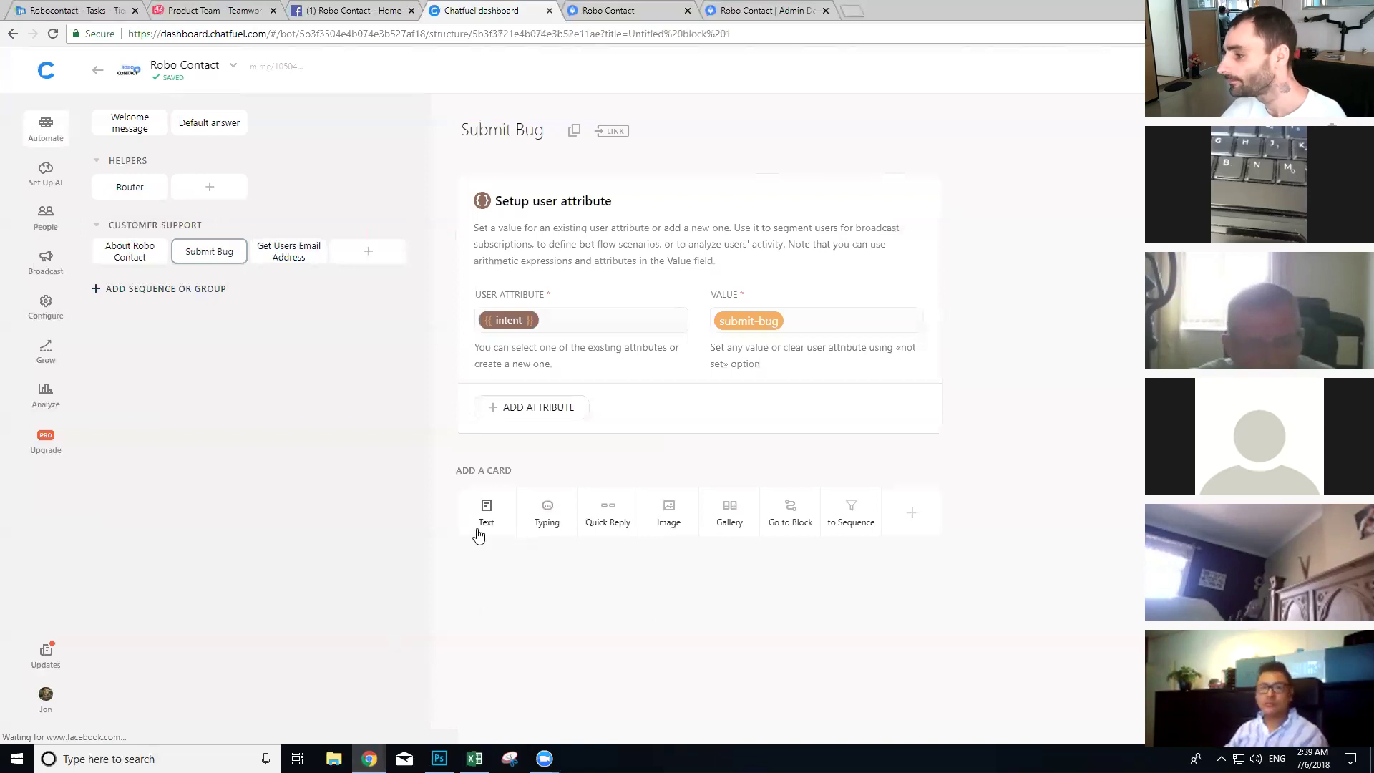
click(790, 512)
scroll(572, 508, down, 1)
click(540, 499)
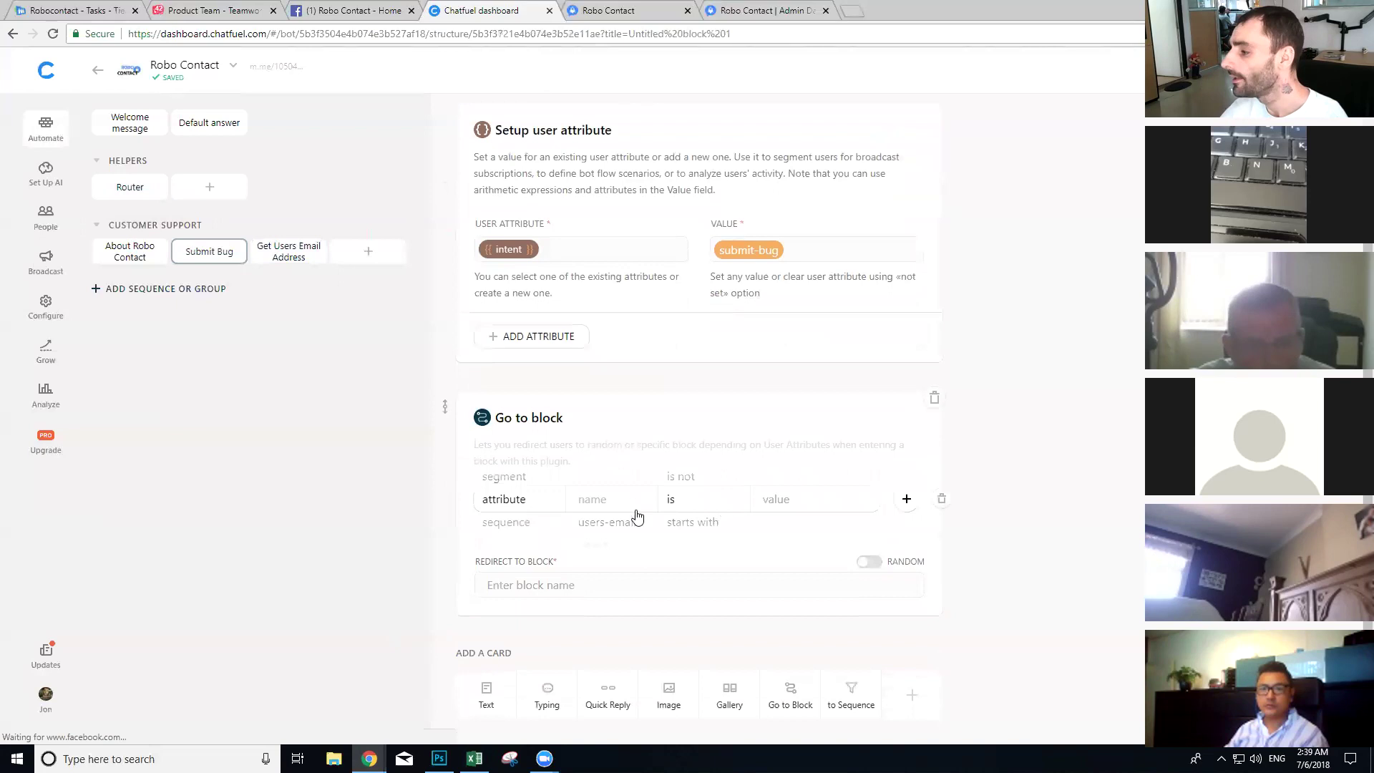
click(591, 523)
click(673, 510)
click(800, 508)
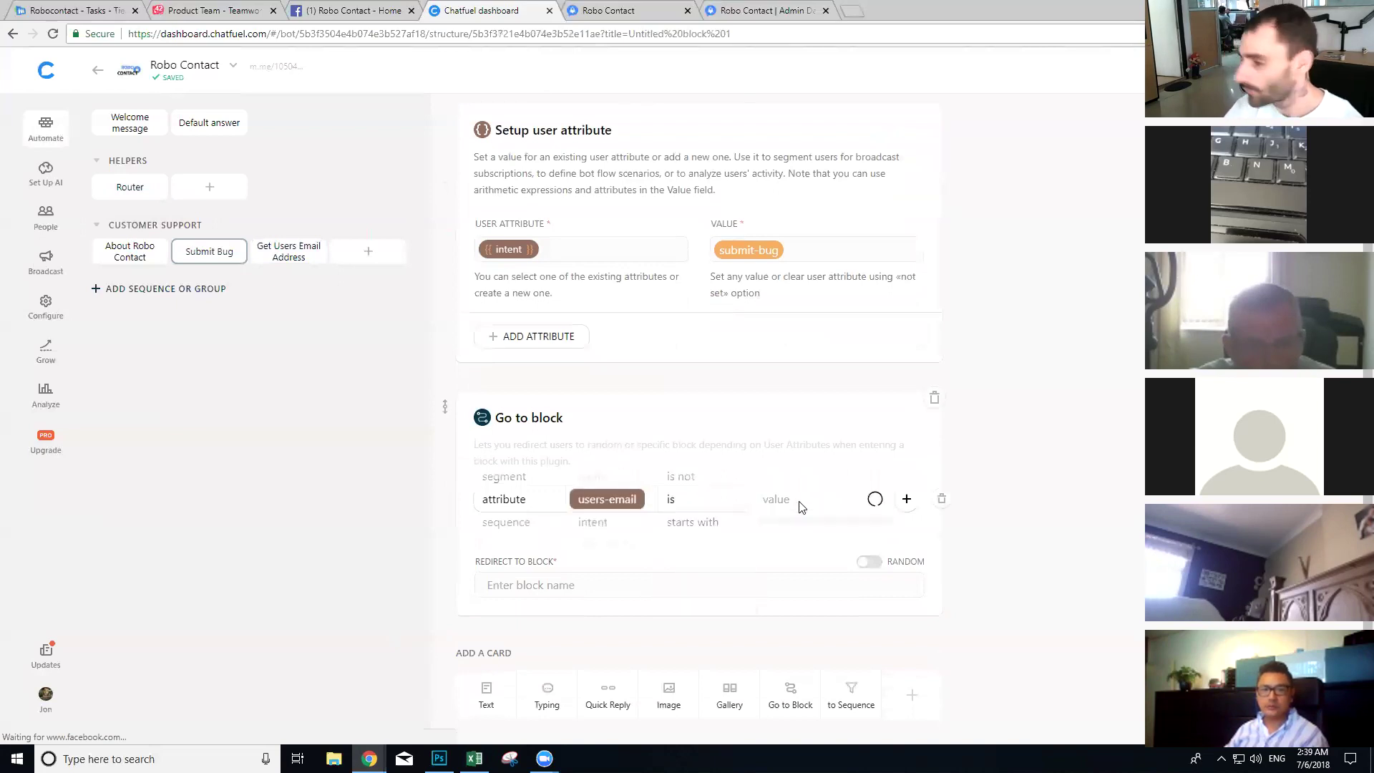
text(not ste)
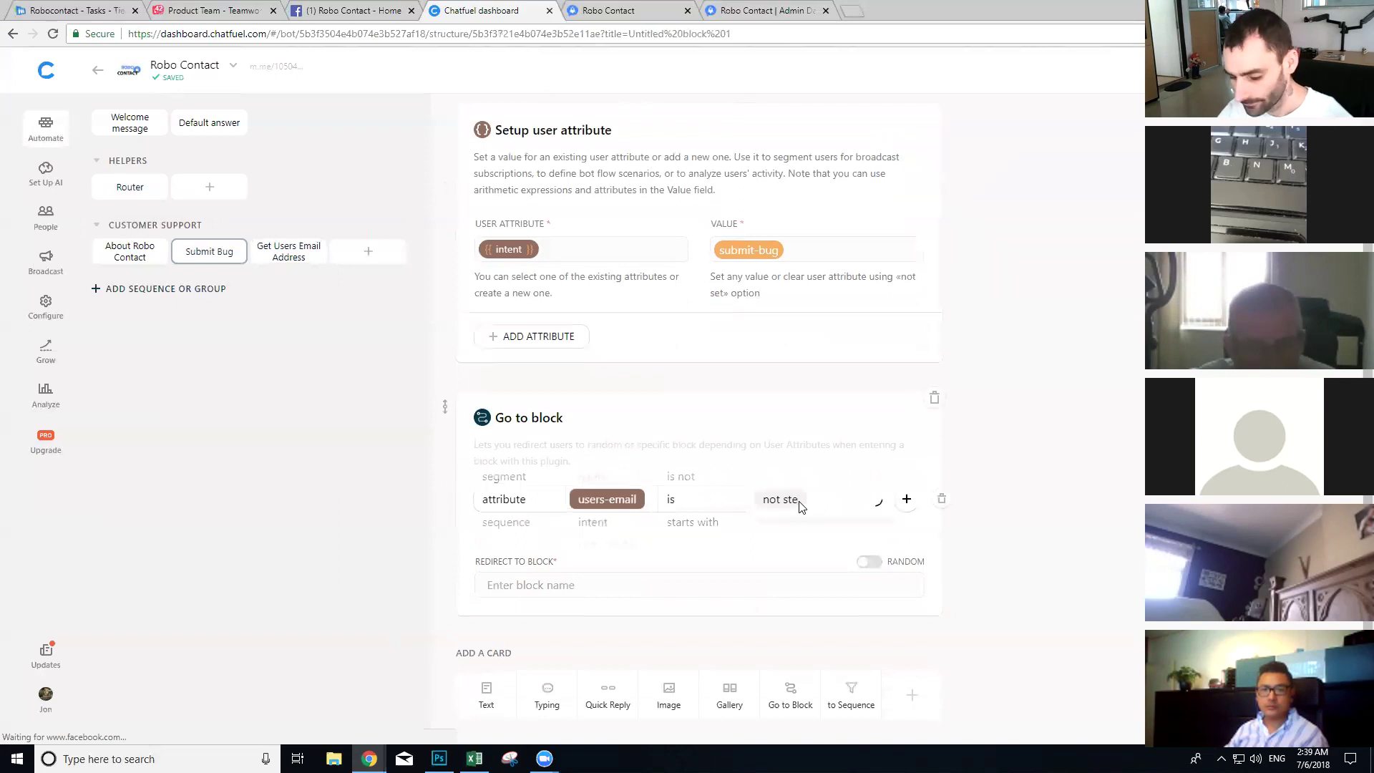
key(BackSpace)
key(BackSpace)
text(e)
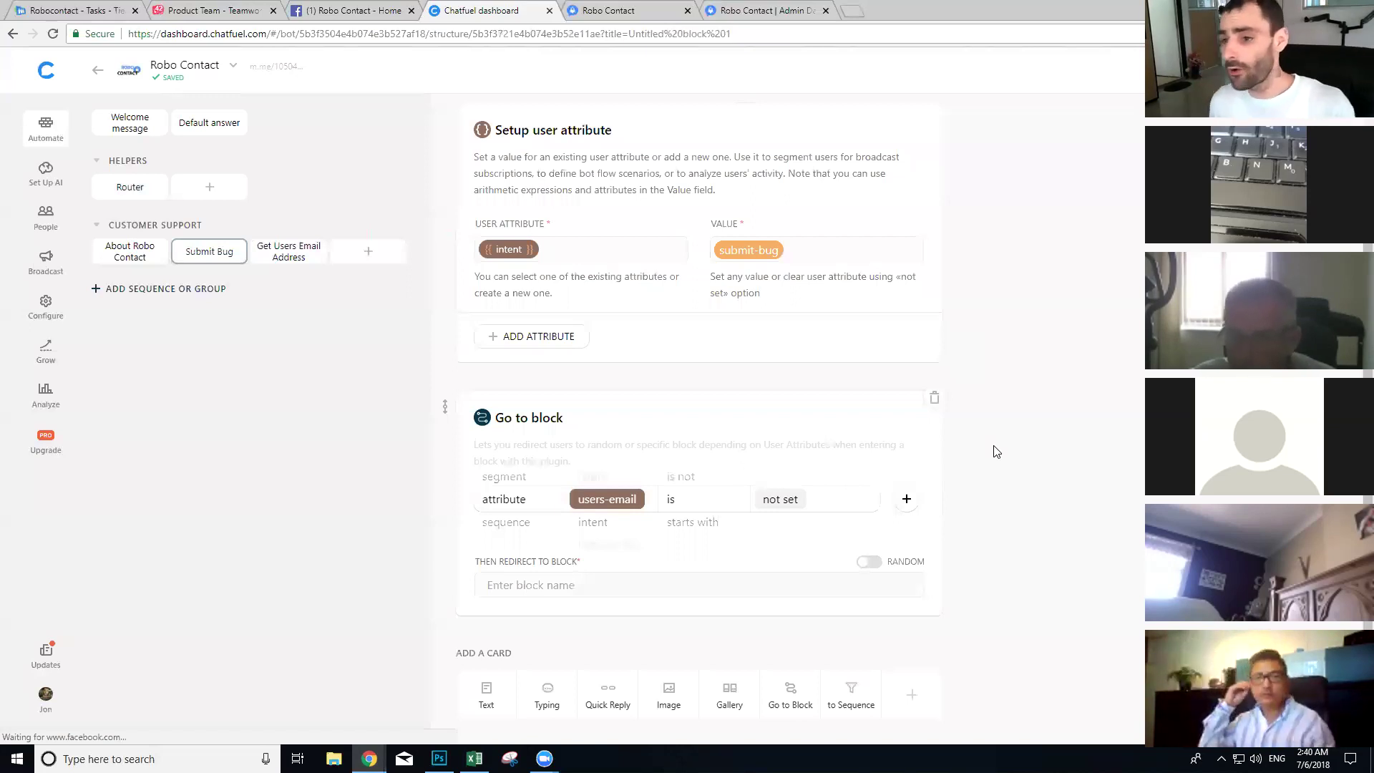
click(271, 255)
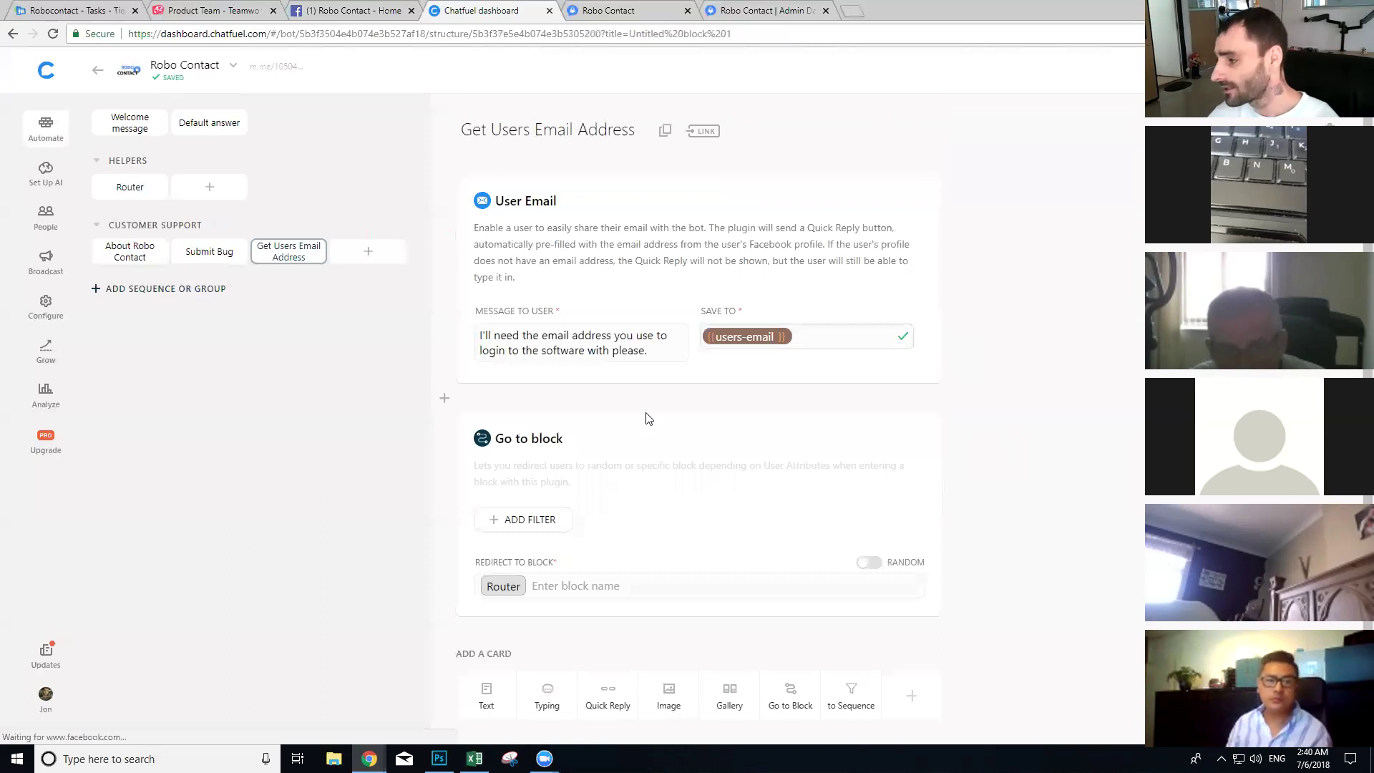
Step: Point Submit Bug's filtered redirect to Get Users Email Address and add a text card starting 'A'
scroll(616, 522, down, 1)
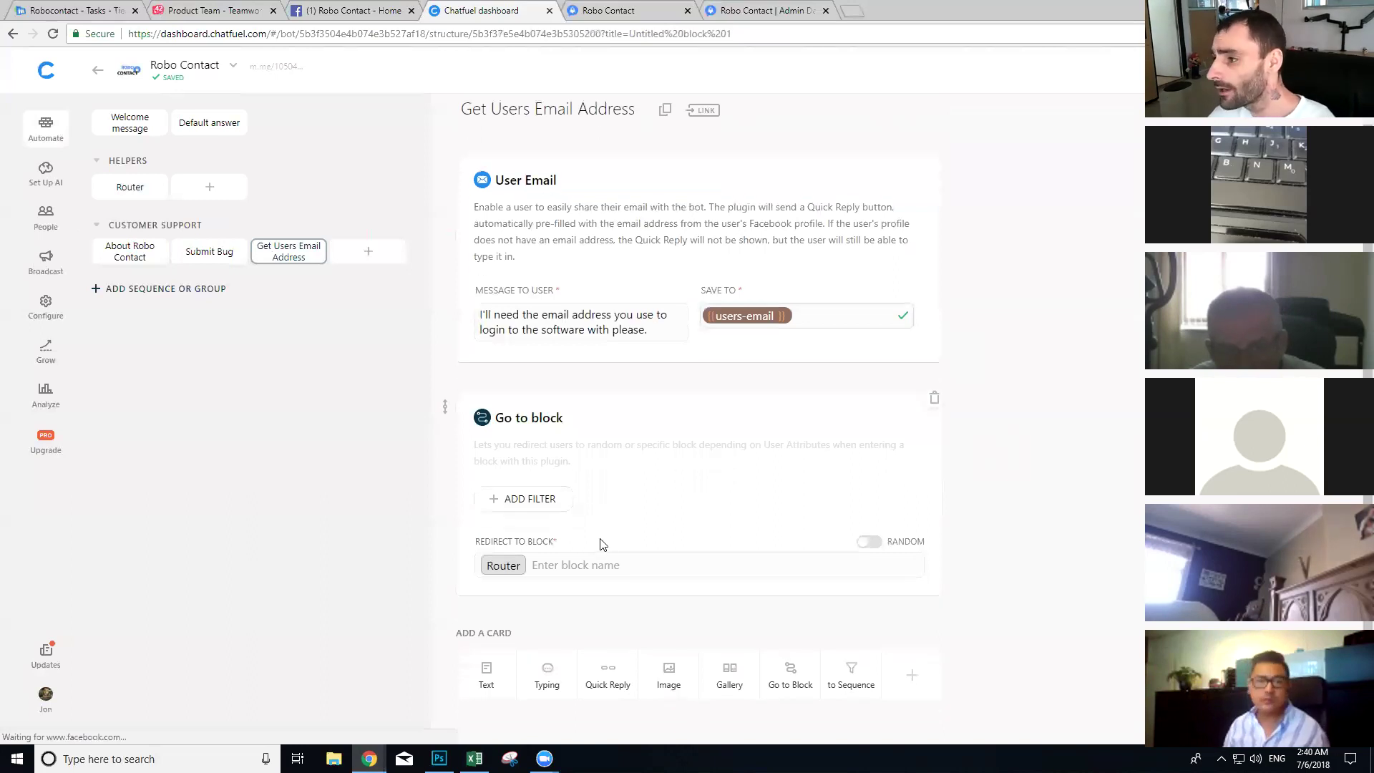
click(104, 191)
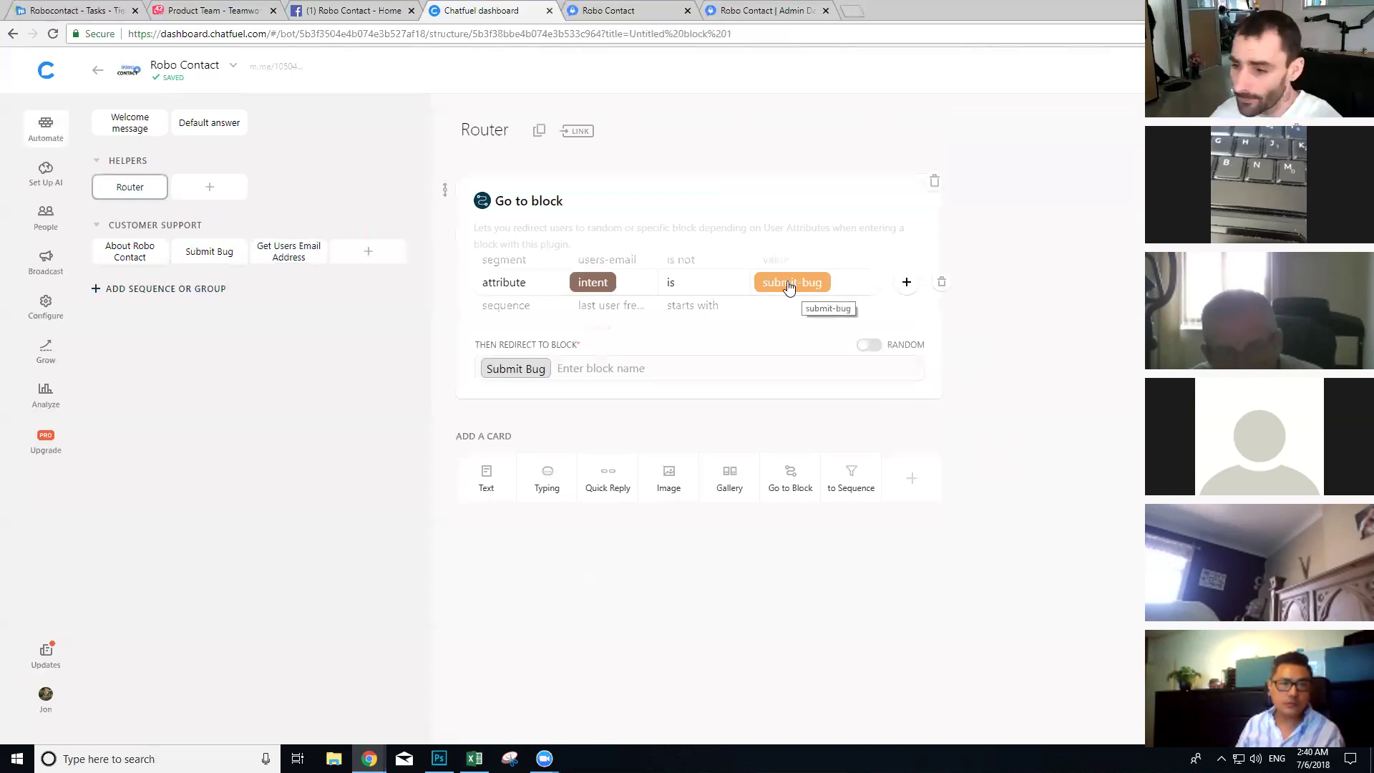
click(220, 252)
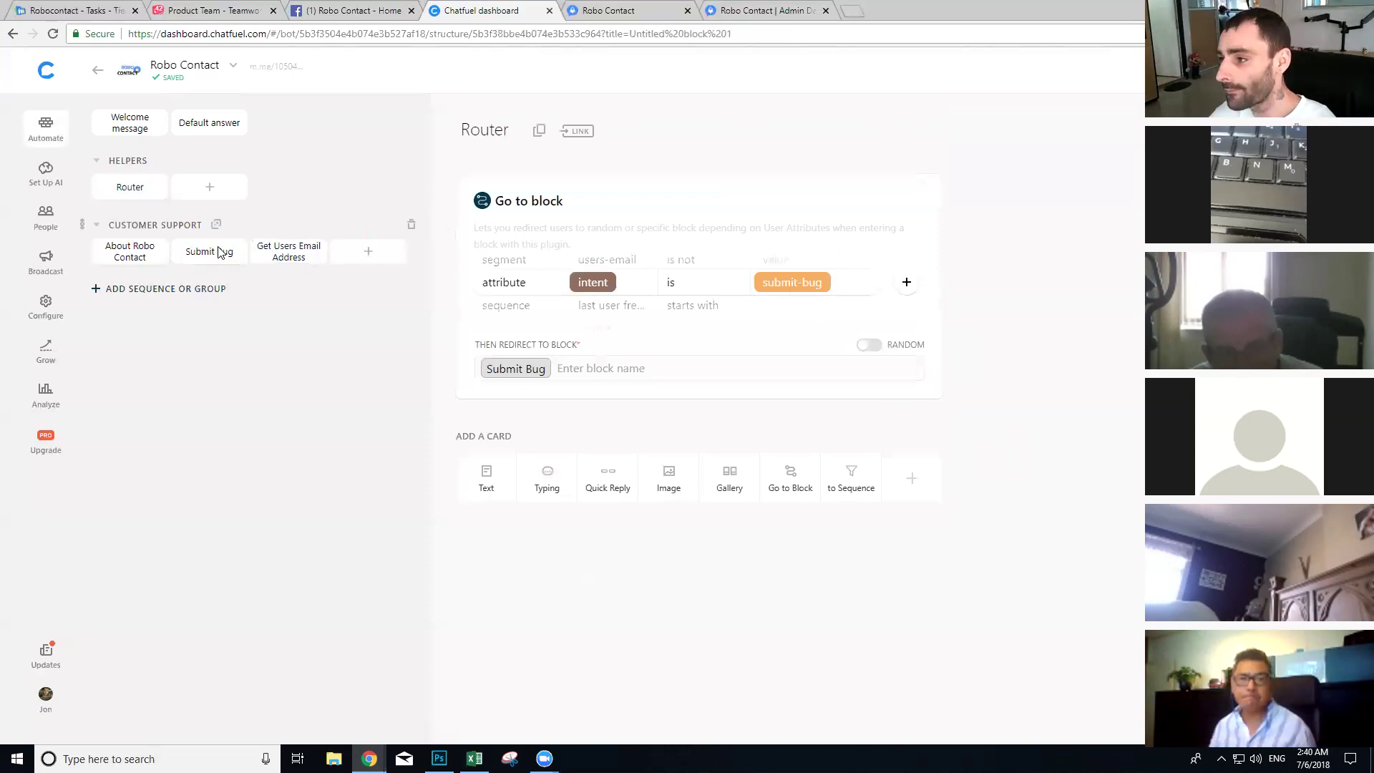
scroll(532, 453, down, 1)
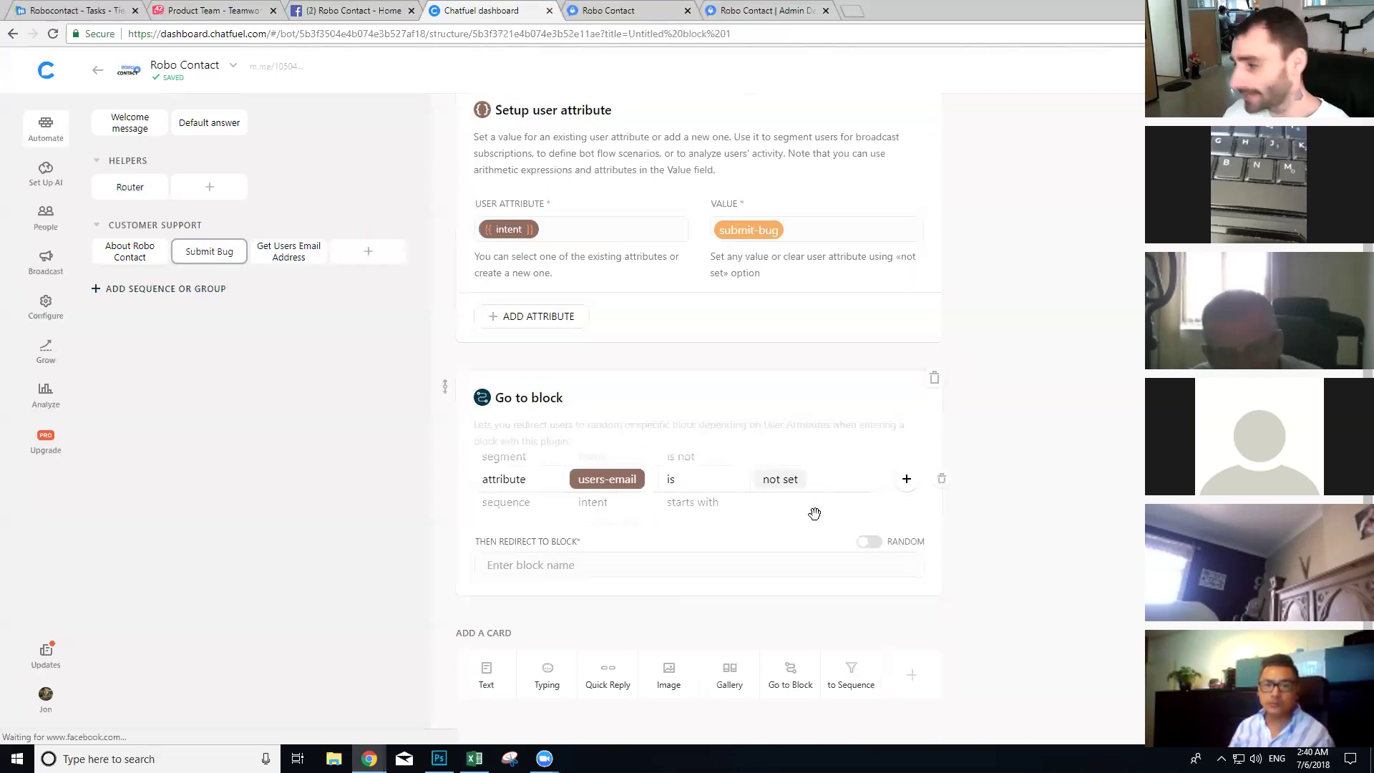
click(572, 567)
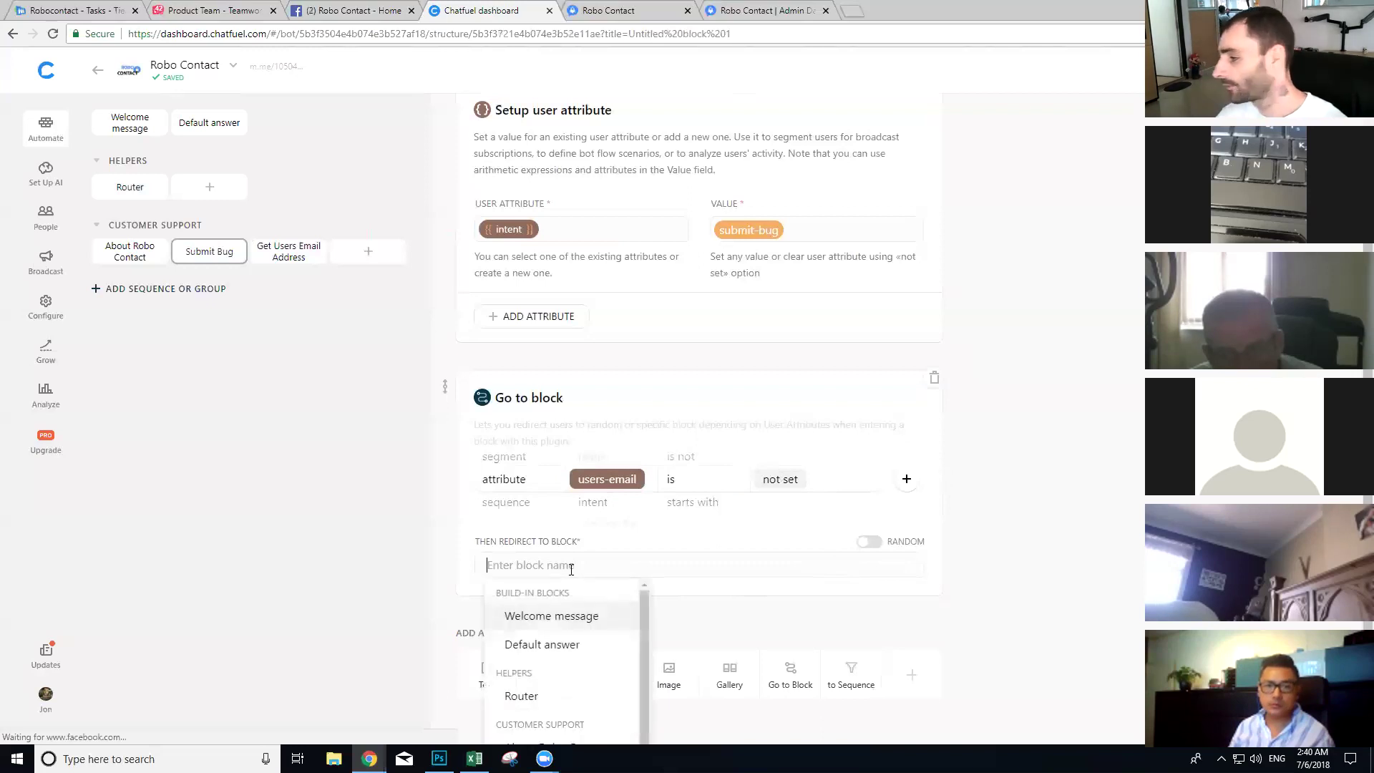
scroll(568, 623, down, 1)
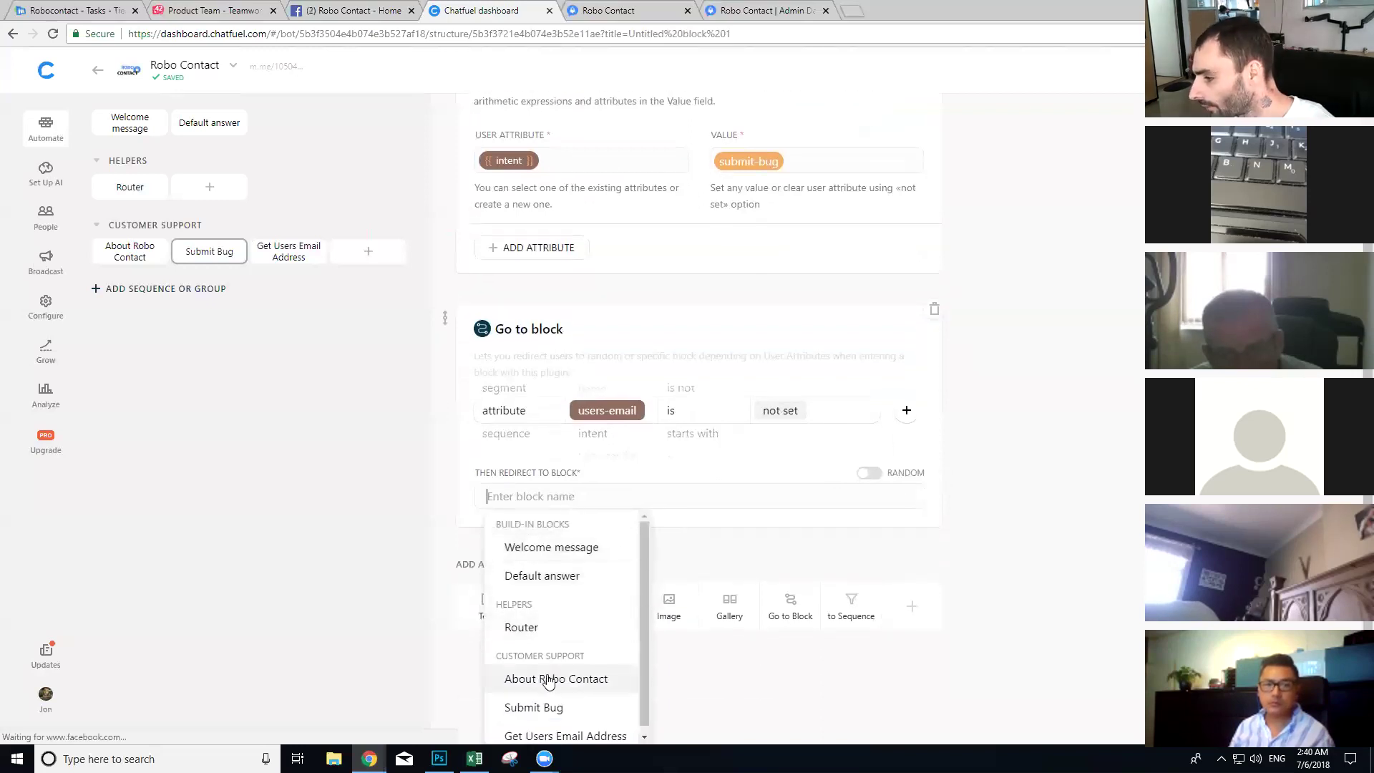
click(539, 727)
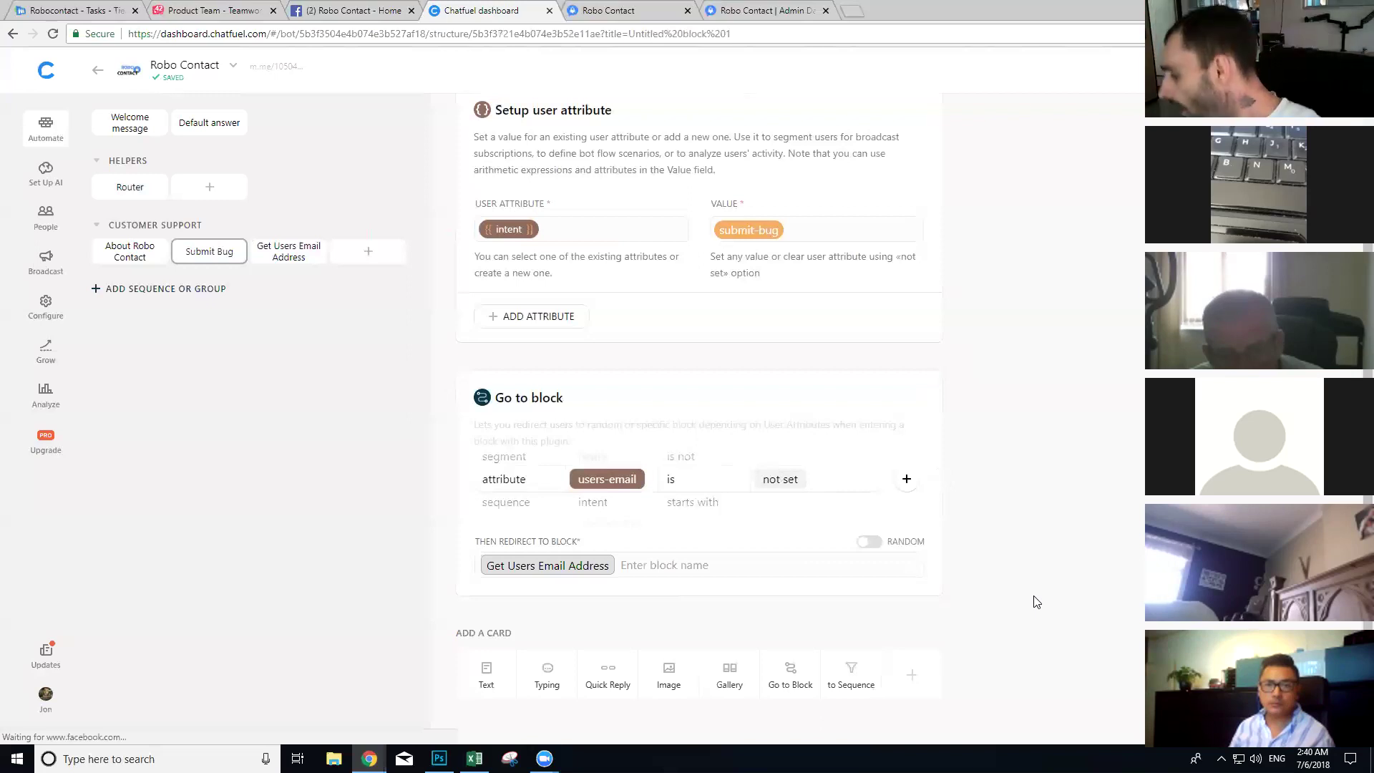
click(486, 676)
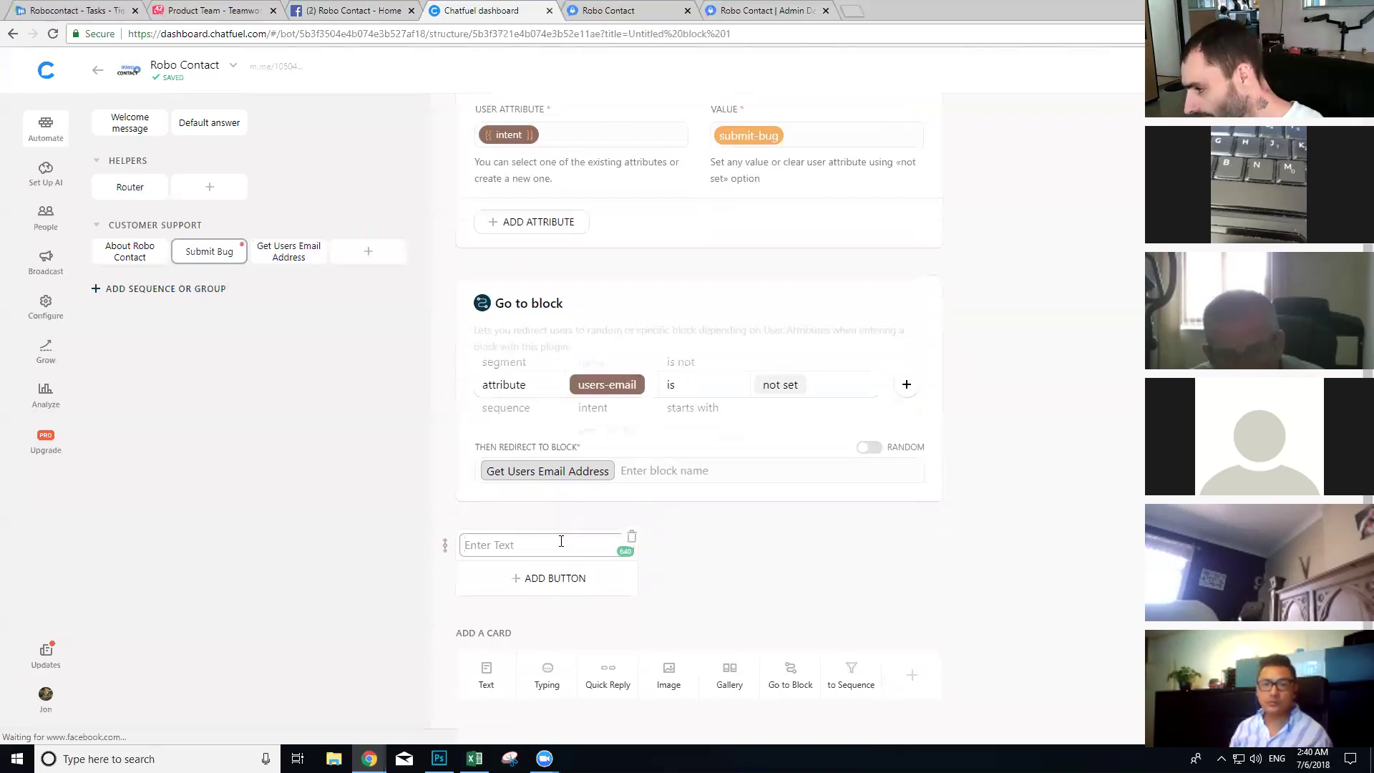
text(Are you)
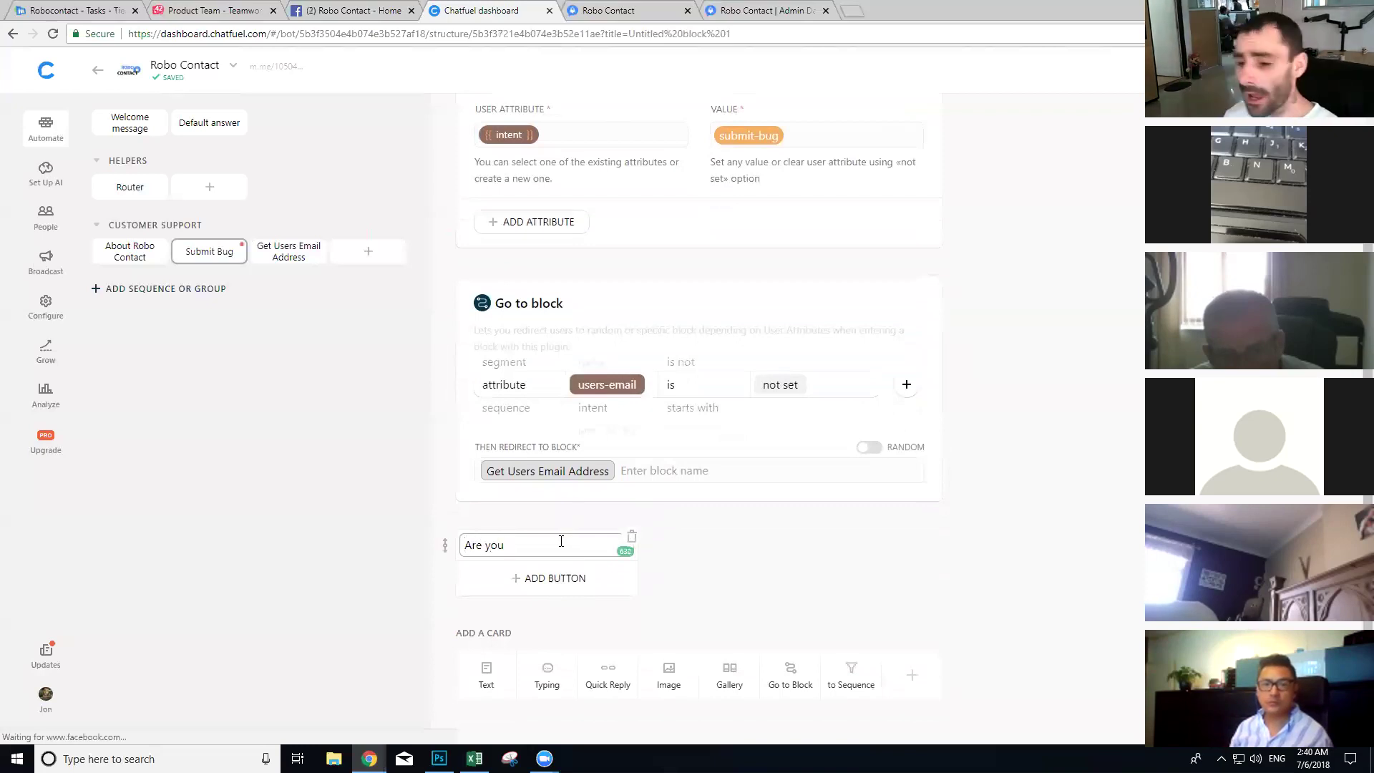
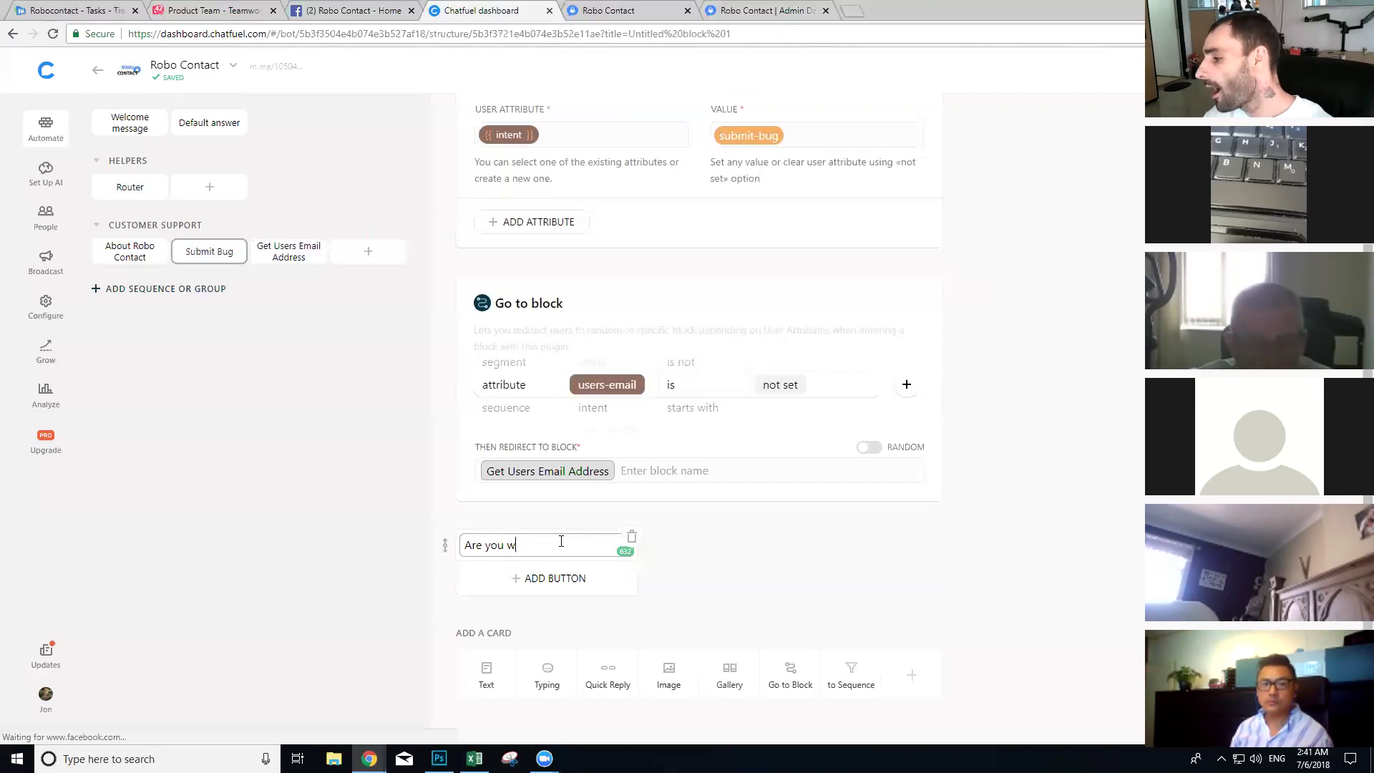
Step: Finish the question 'Are you wanting to submit a bug for your account with this email' followed by {{users-email}}
text(anting to submit a bug )
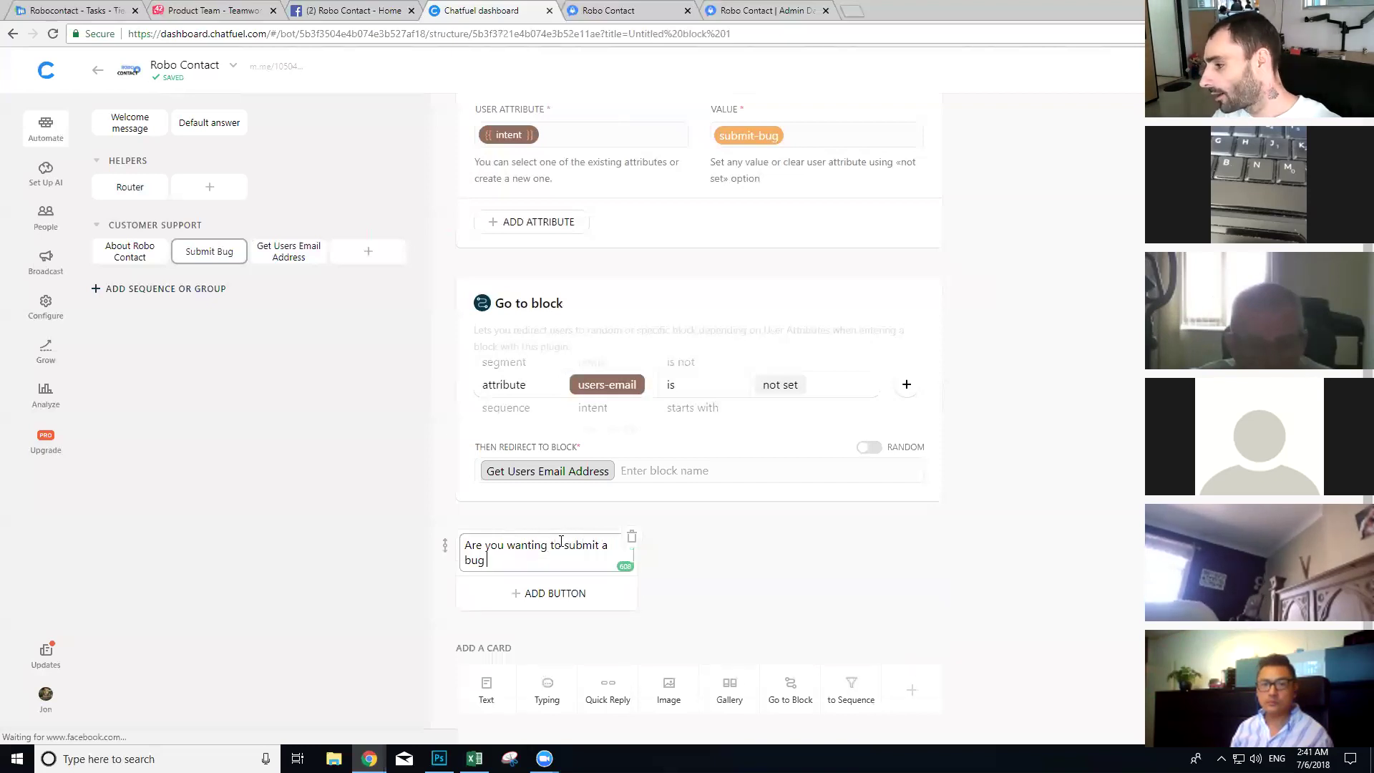
text(for your a)
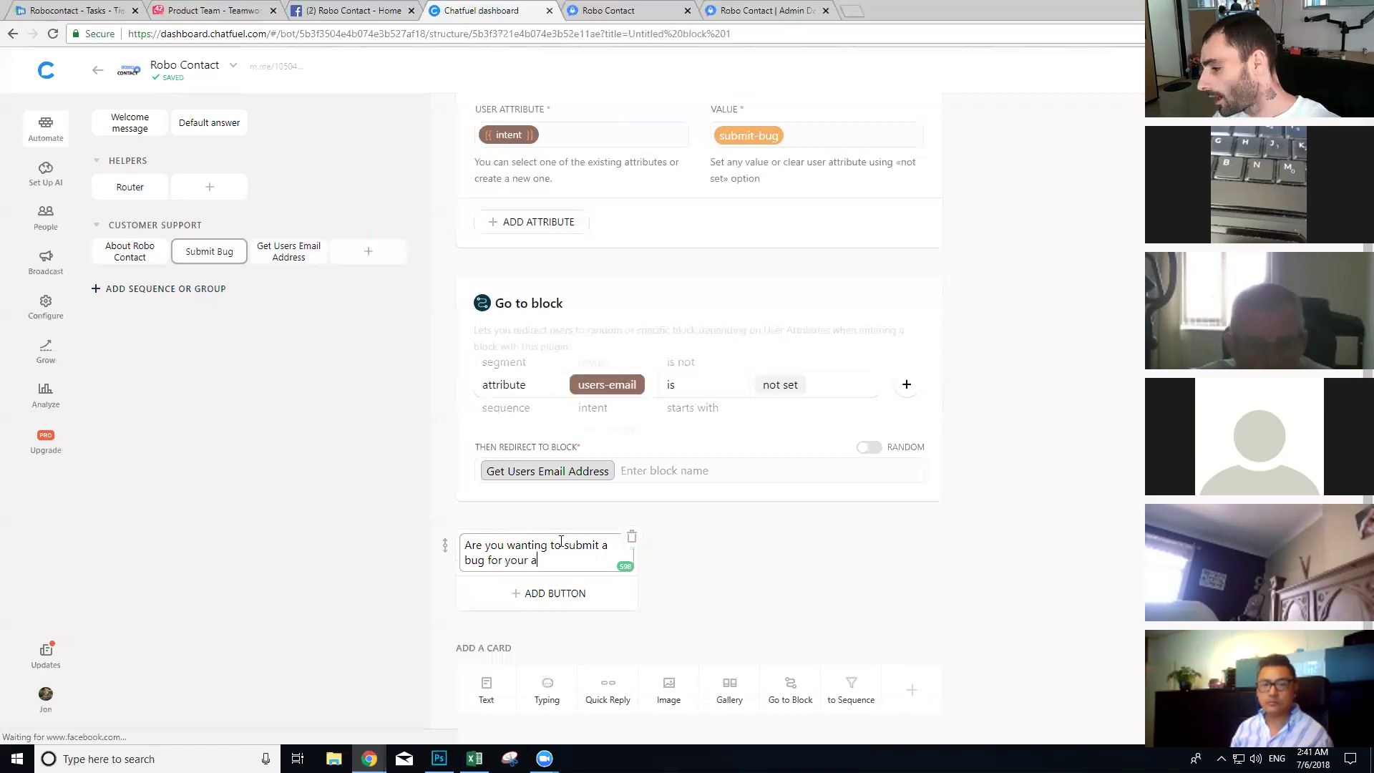
text(ccount with this email {{)
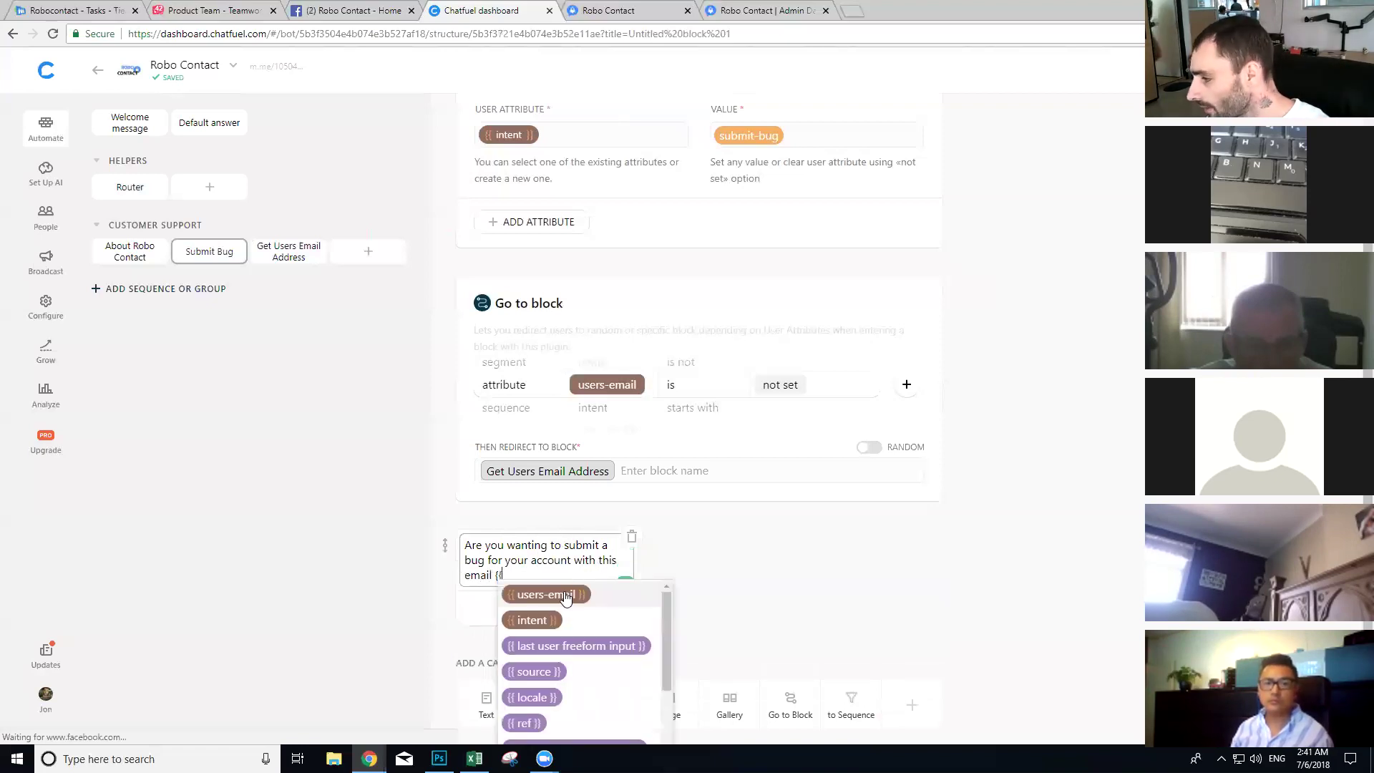
click(565, 598)
Step: Add Yes and No quick replies, with No routing to the Get Users Email Address block
click(611, 675)
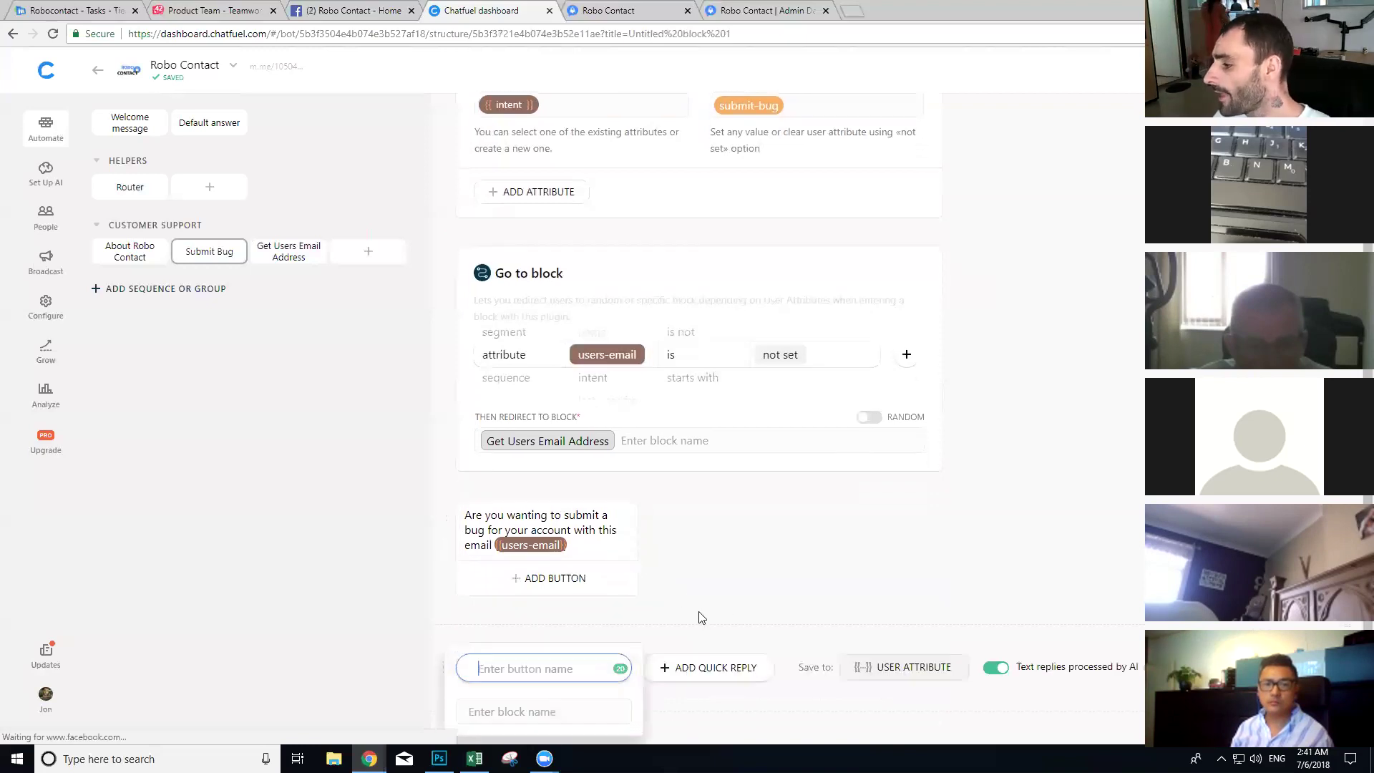
text(Yes)
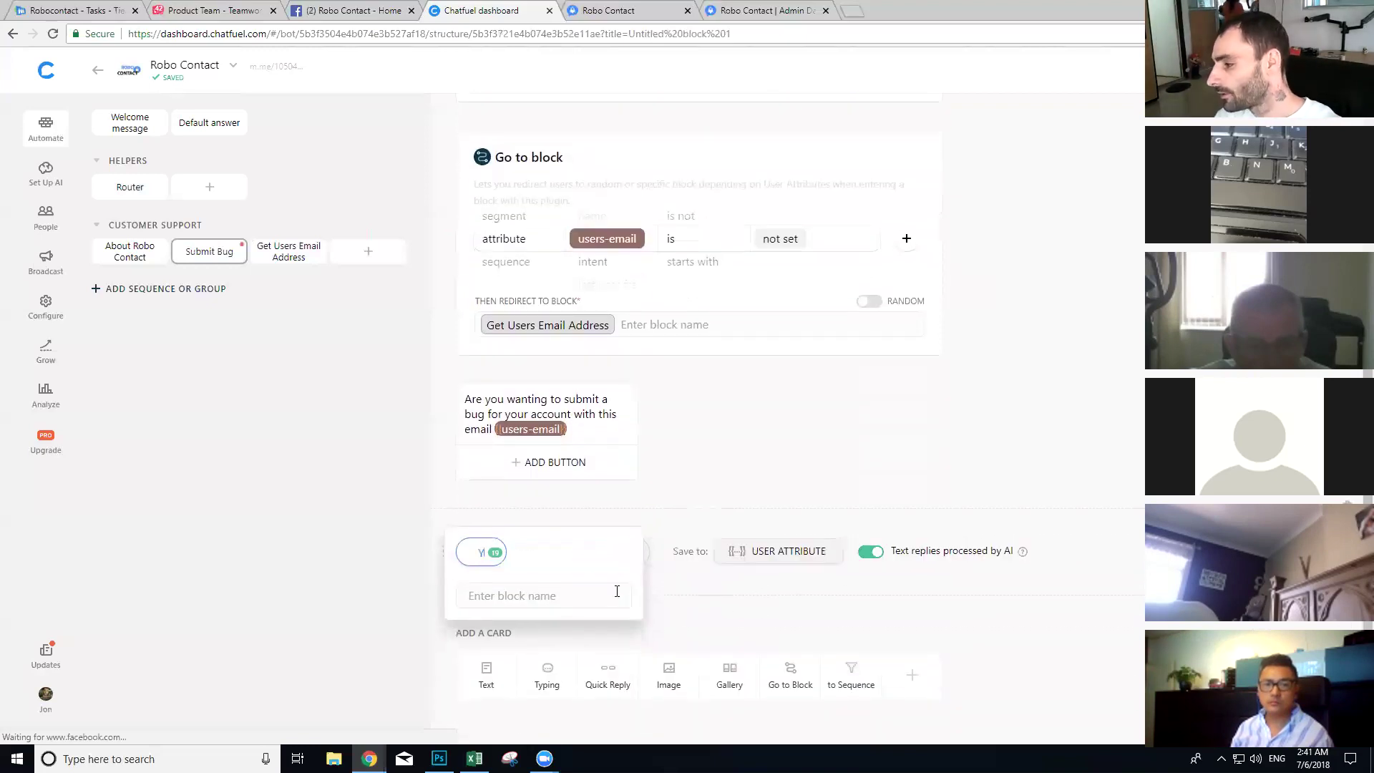
click(756, 452)
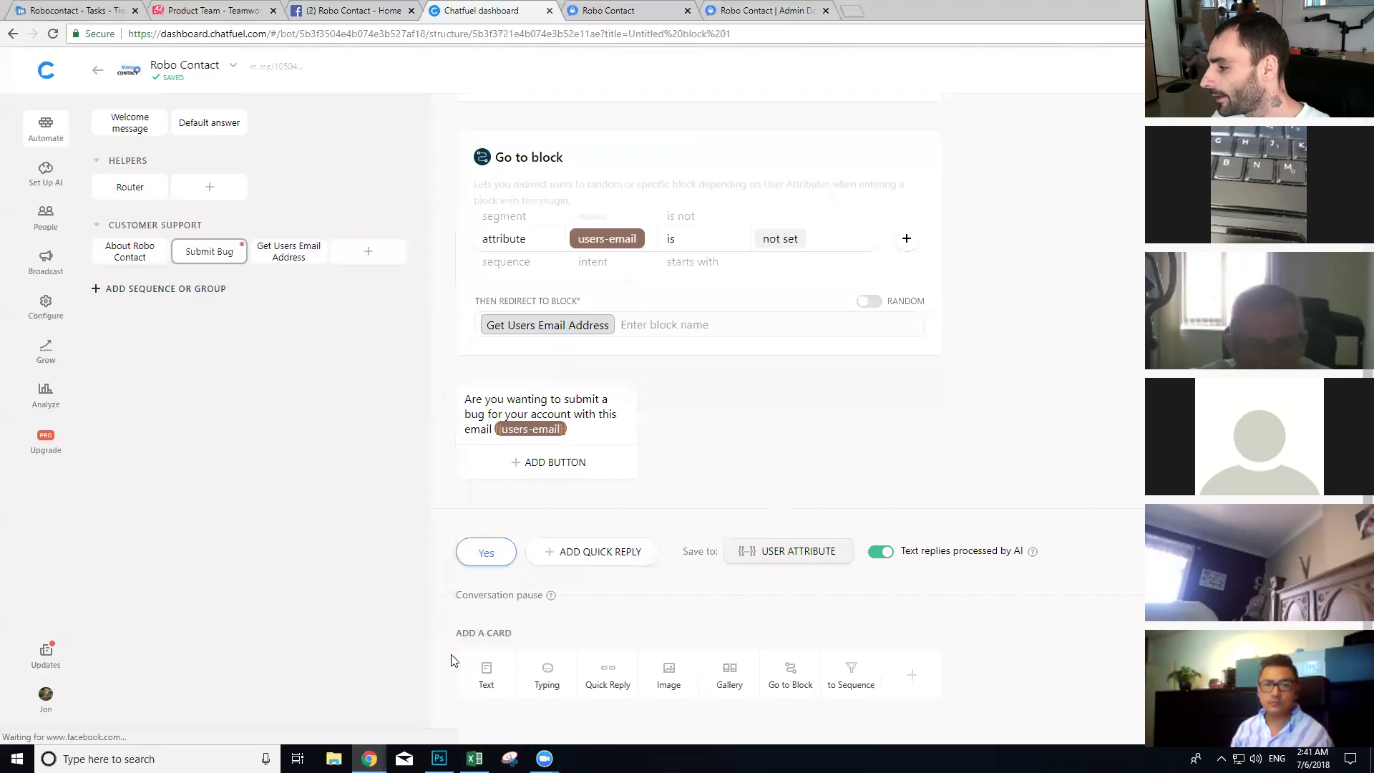
click(581, 557)
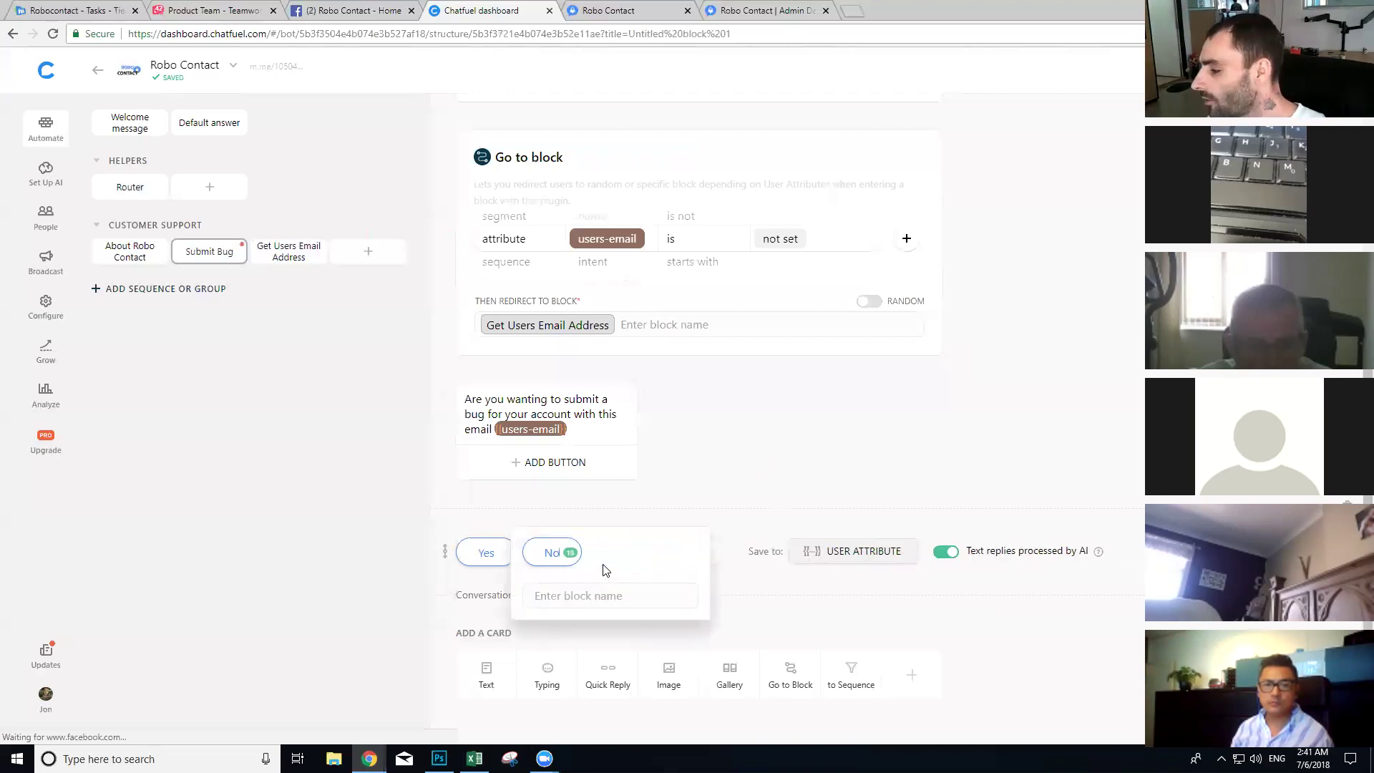
click(594, 597)
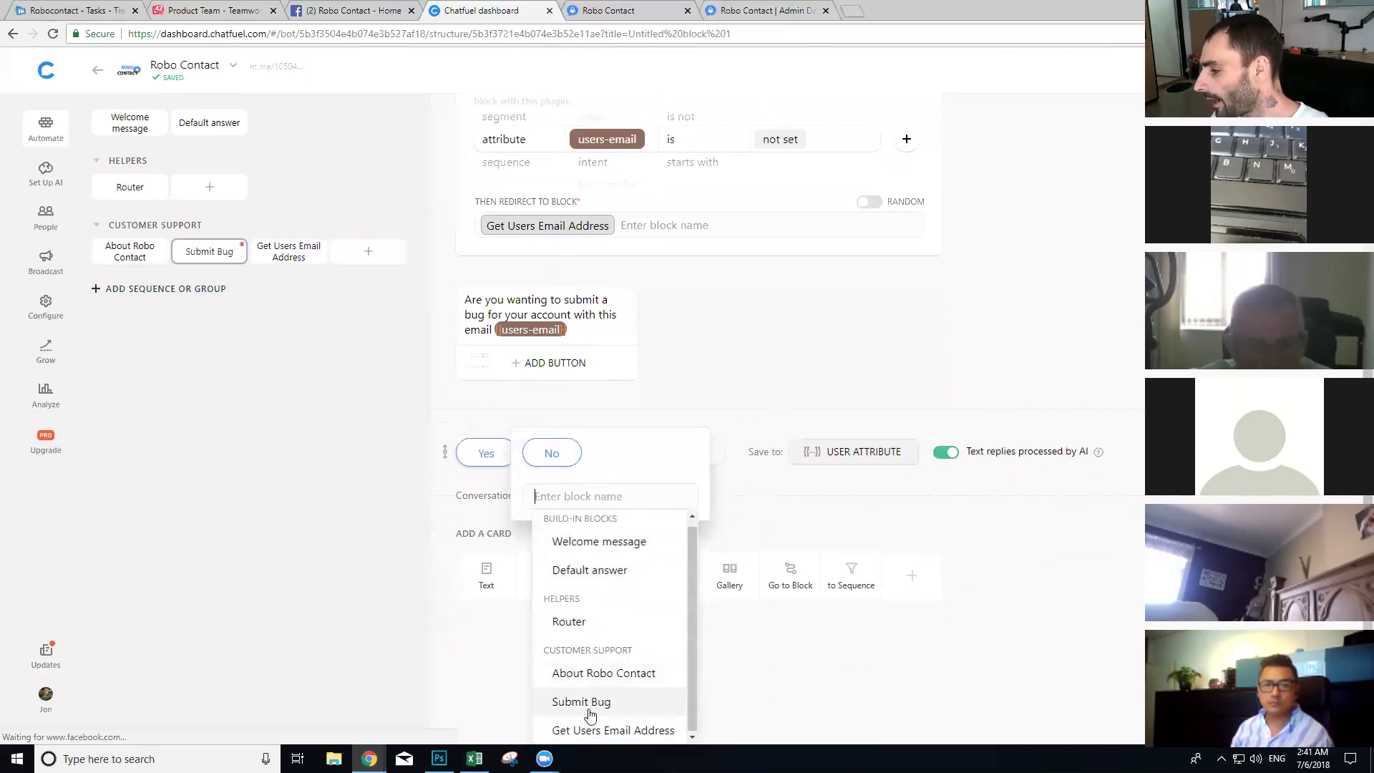
click(601, 727)
click(1081, 622)
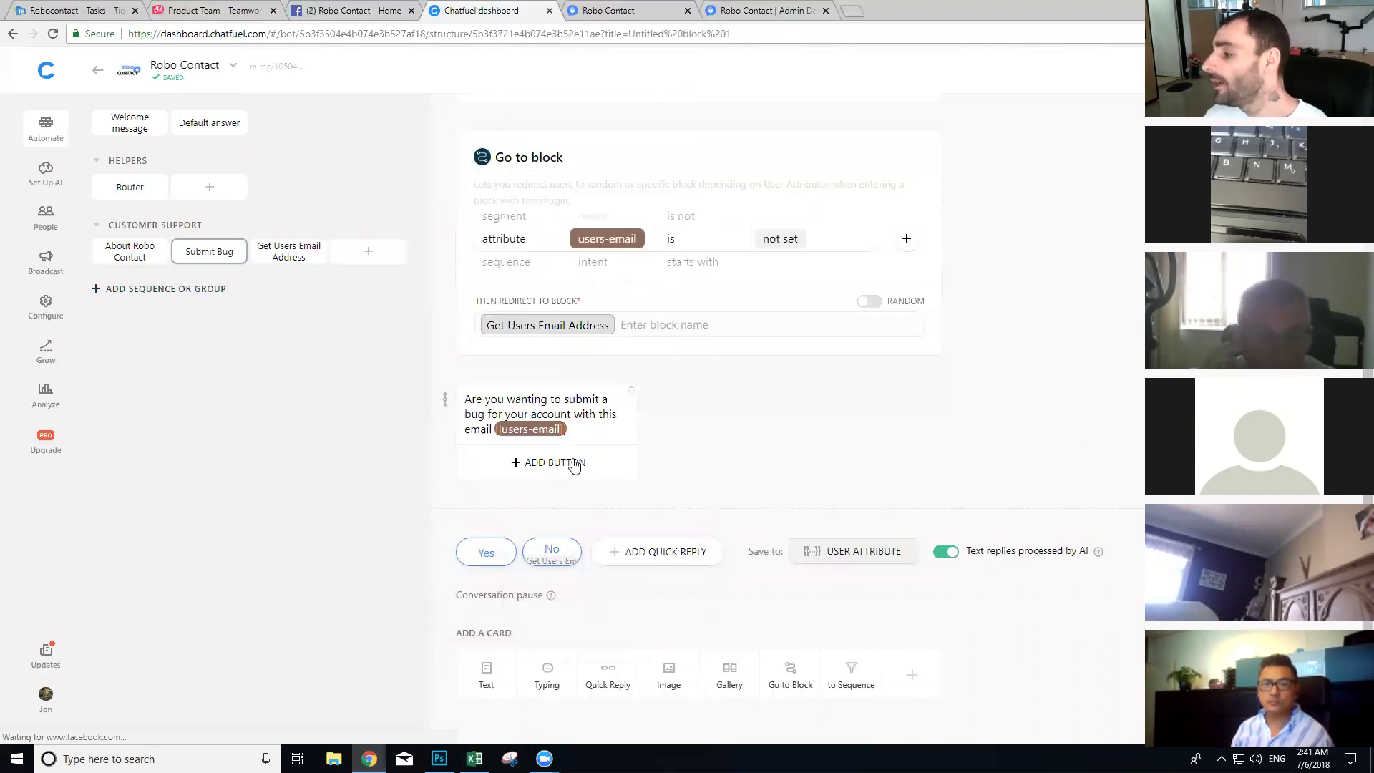
Step: Add a User Input card asking the user to describe the issue in one message, saved to {{issue}}
click(910, 675)
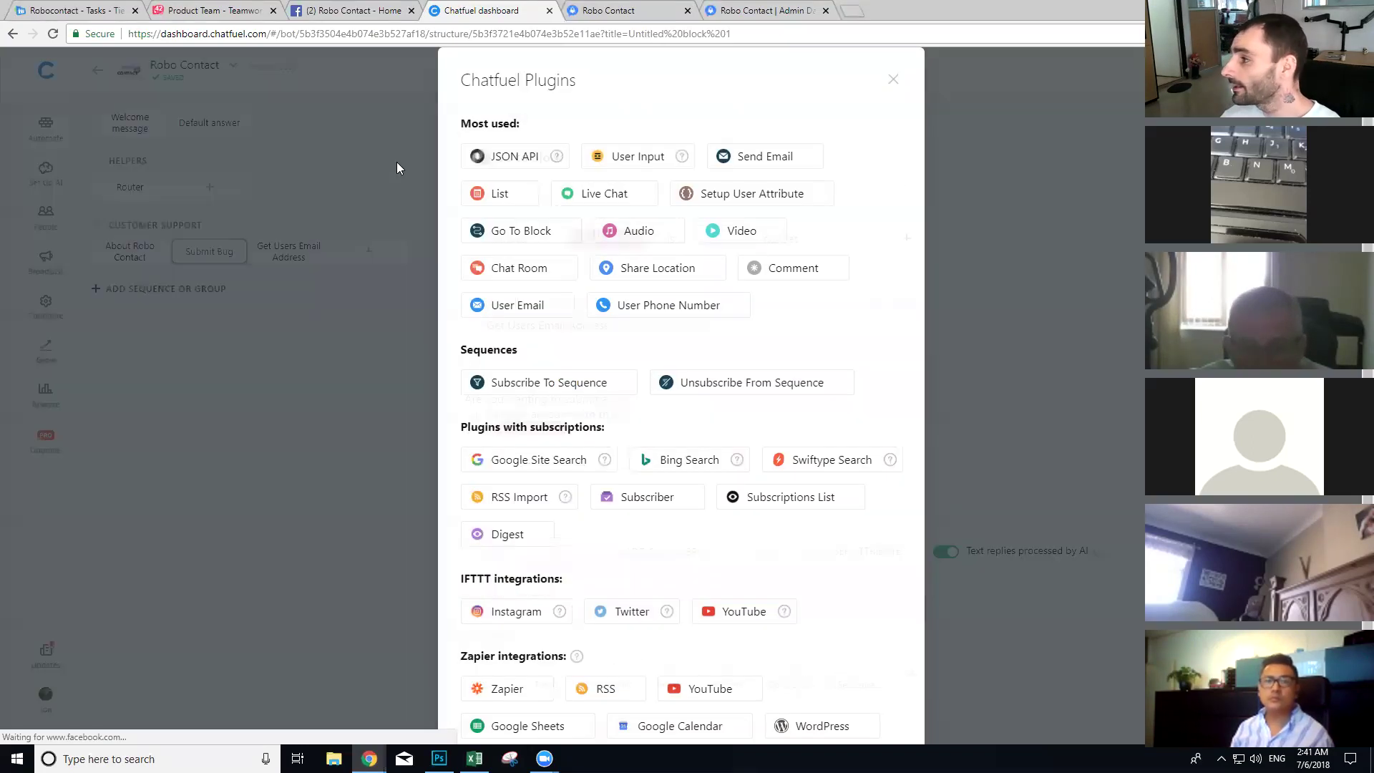
click(633, 159)
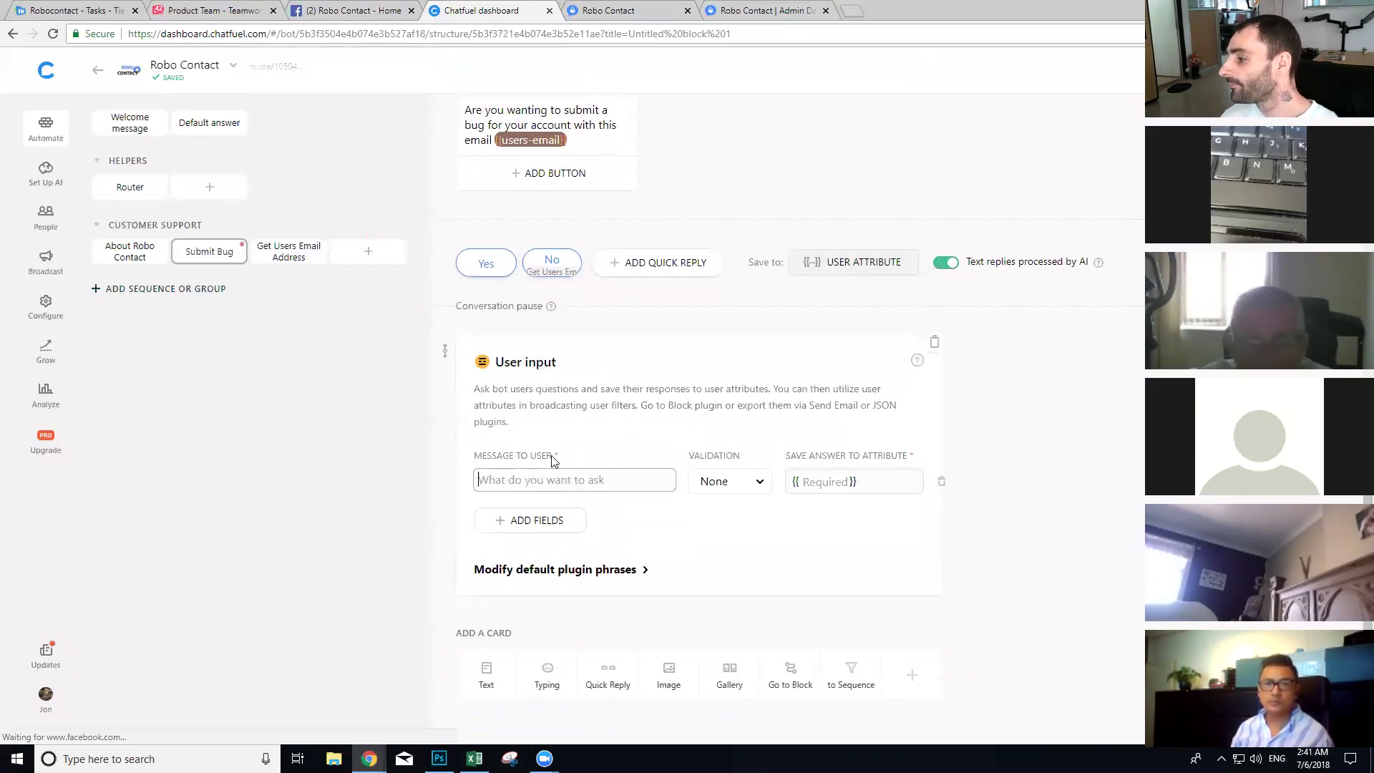
text(Please tell us)
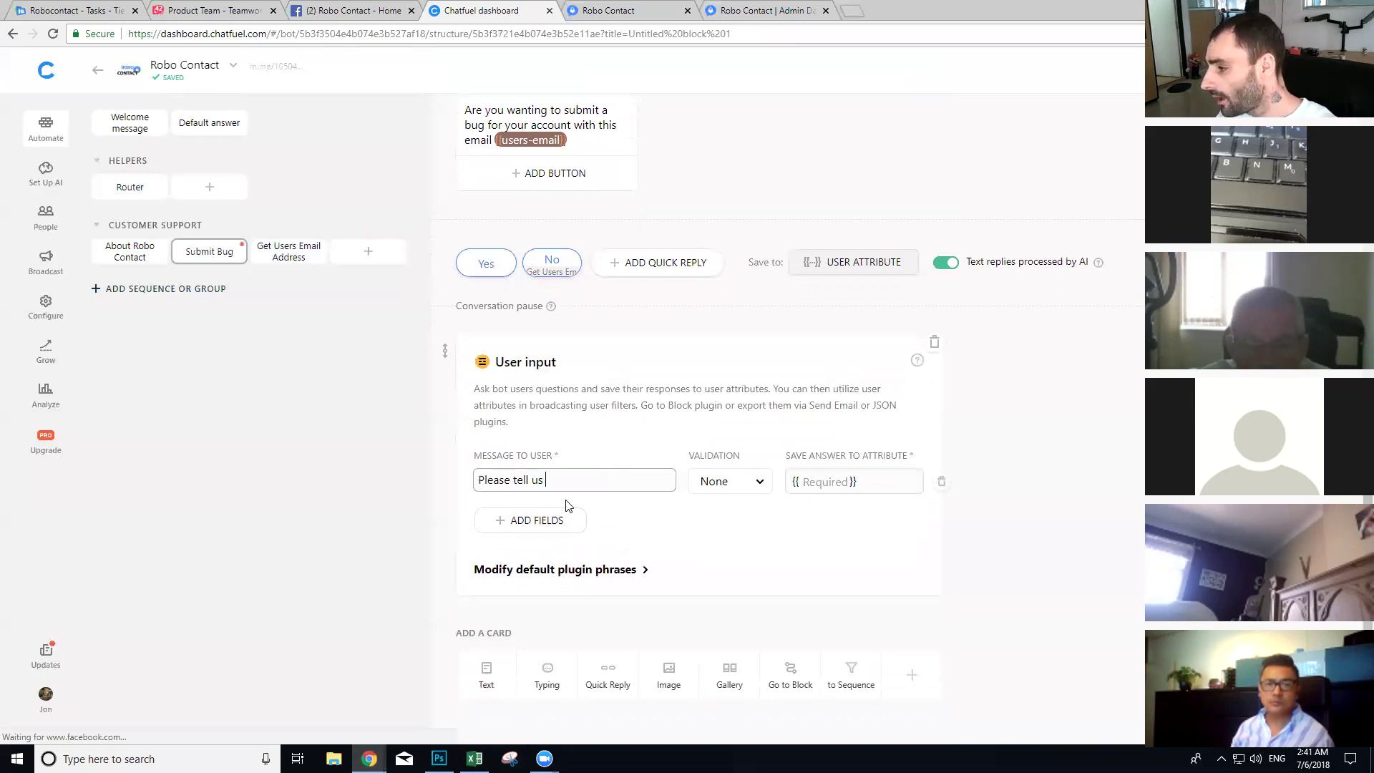
text( i)
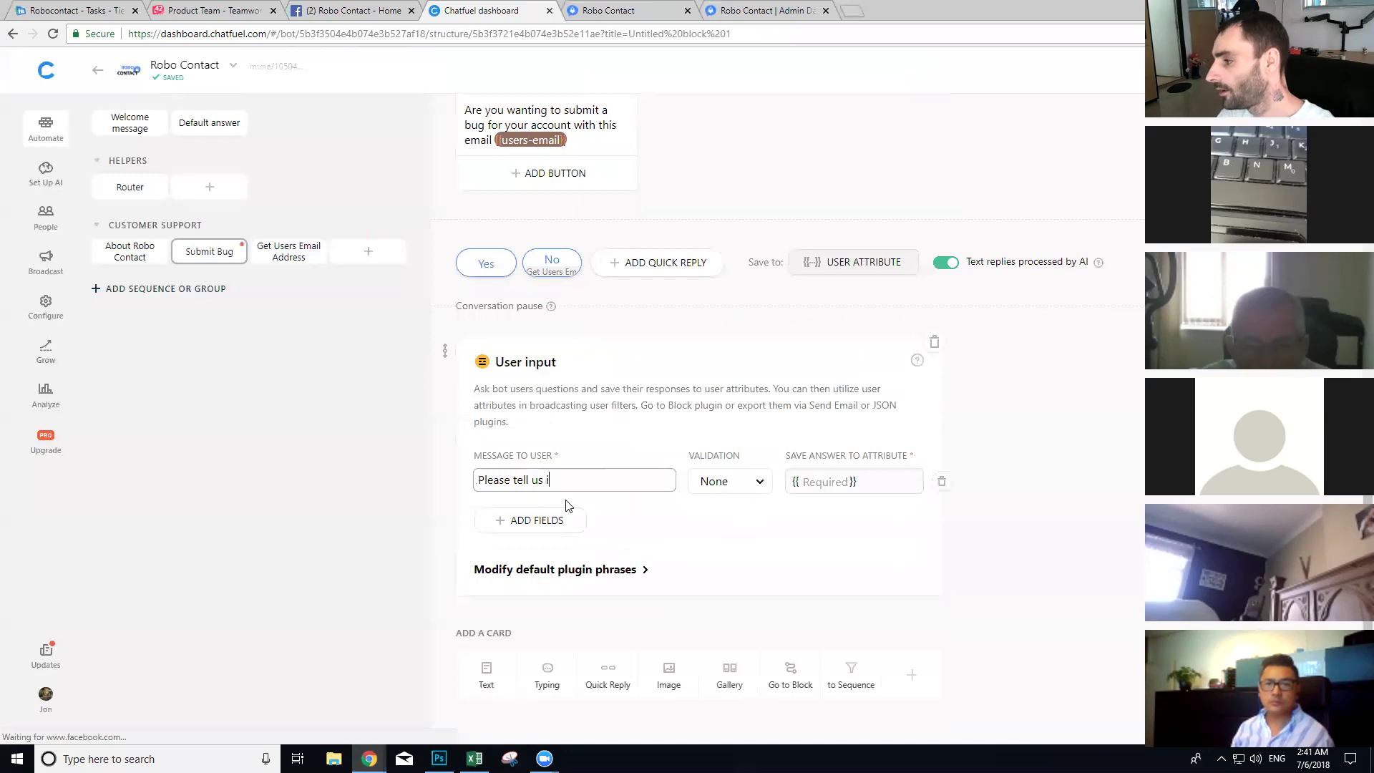
key(BackSpace)
text(about the)
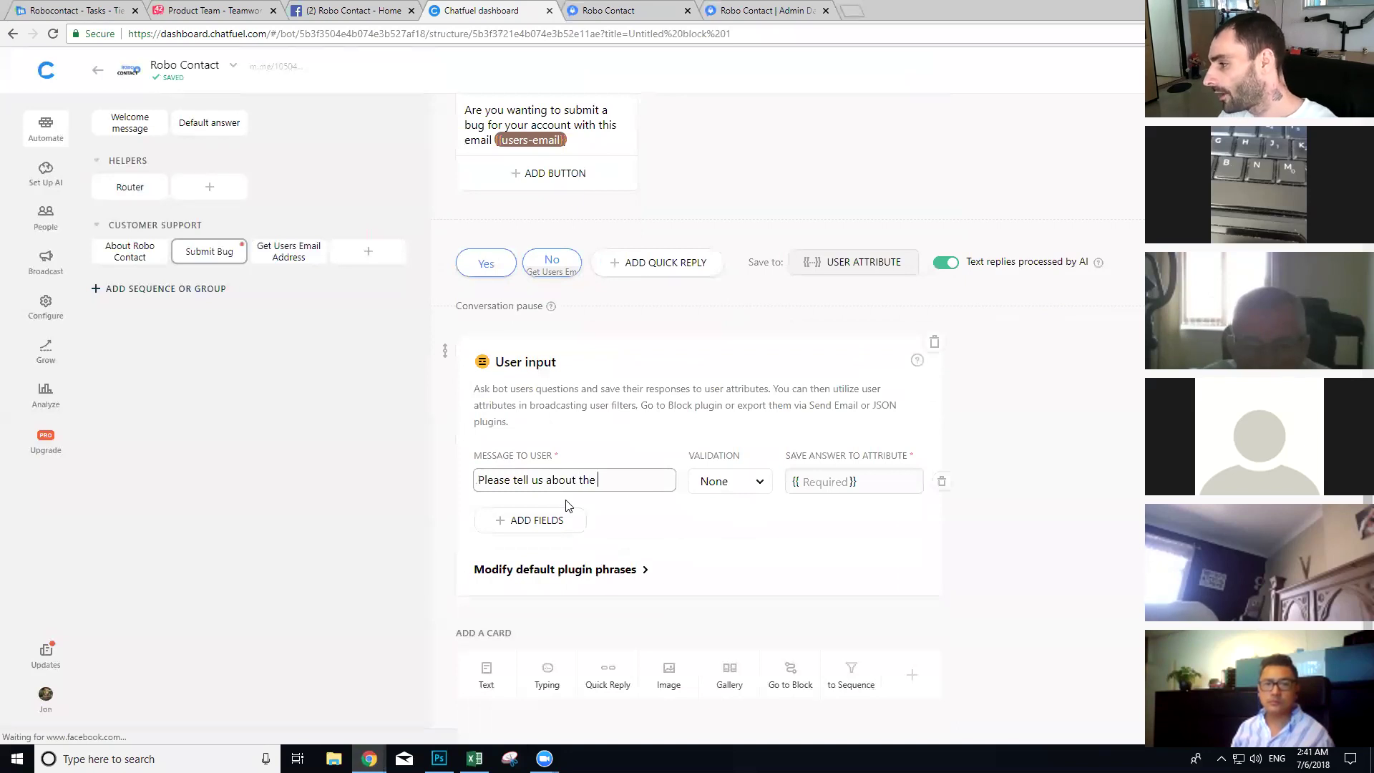
text( issue you are hi)
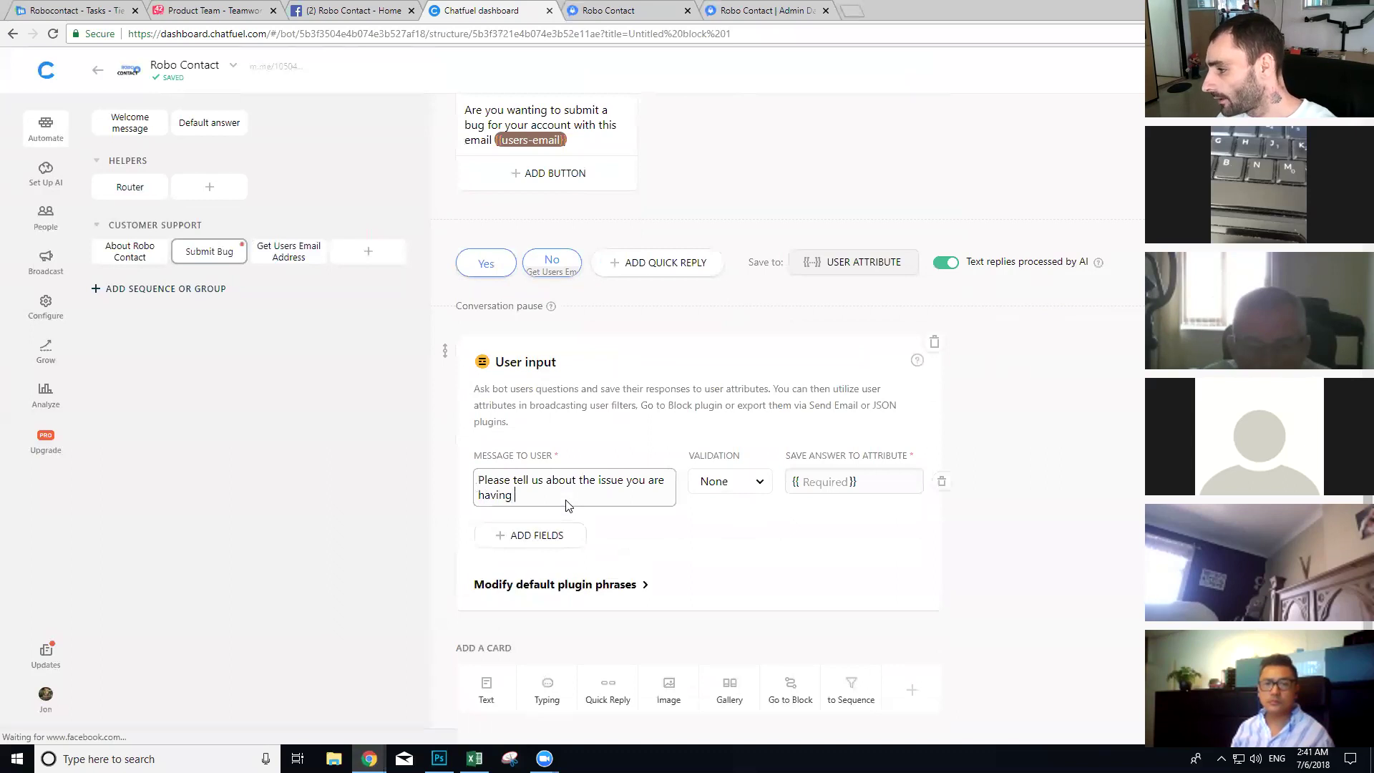
text(ving in one sin)
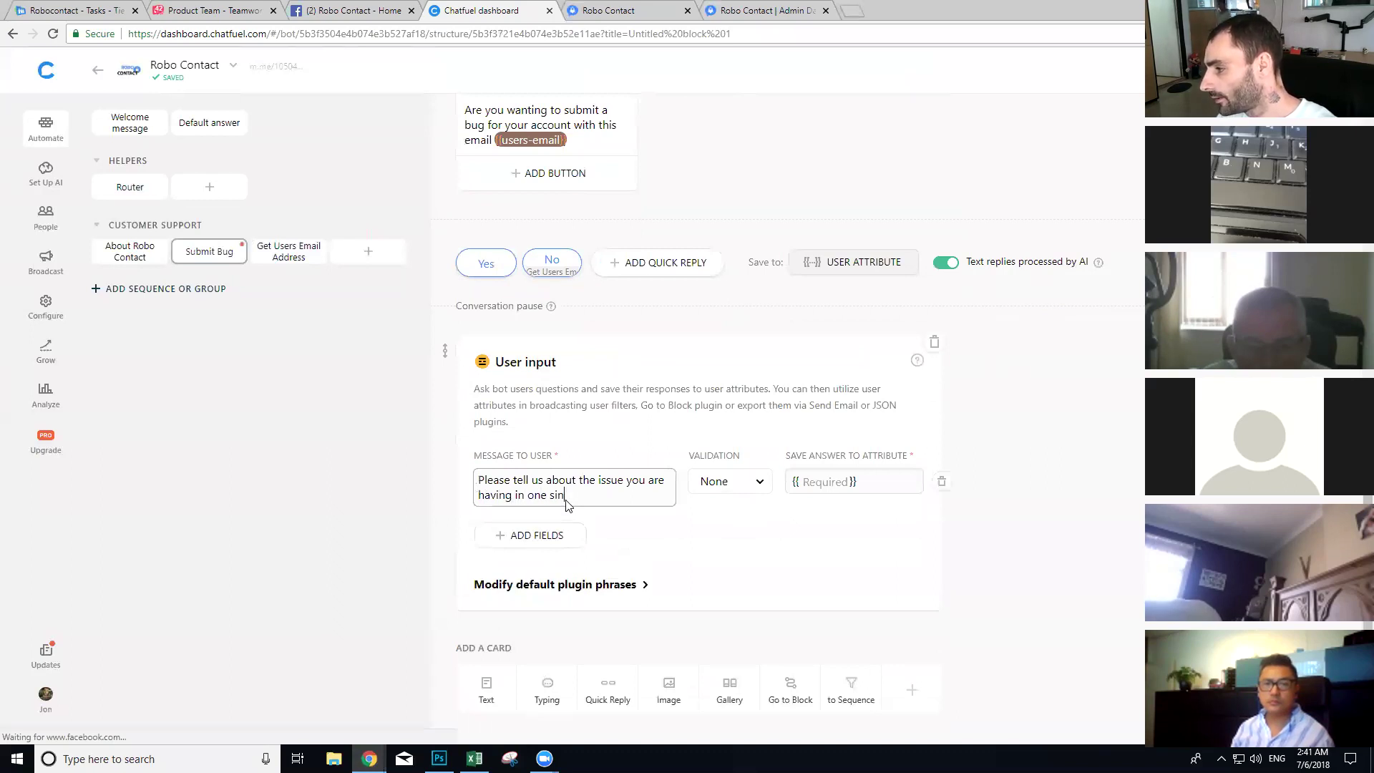
text(gle mesasge p)
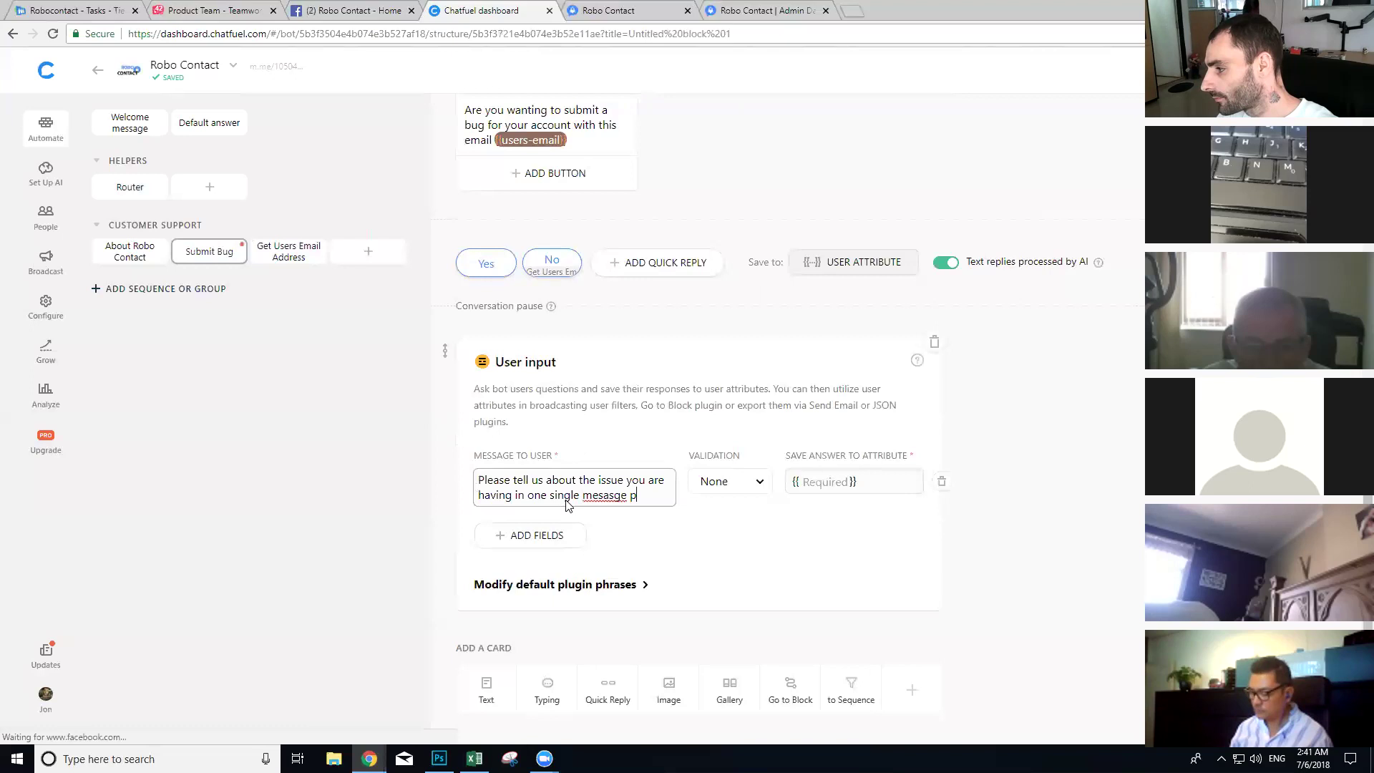
key(BackSpace)
key(BackSpace)
key(BackSpace)
key(BackSpace)
key(BackSpace)
key(BackSpace)
text(sa)
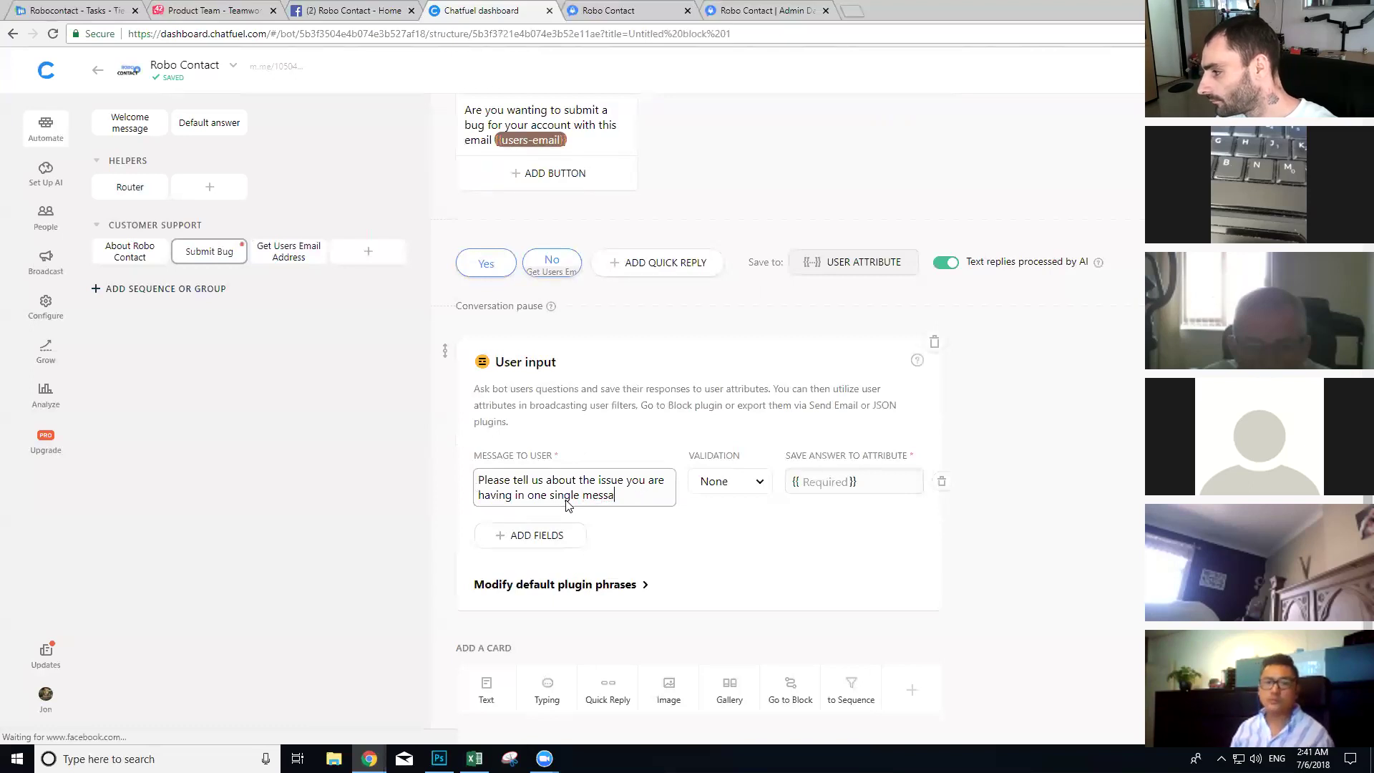
text(ge please.)
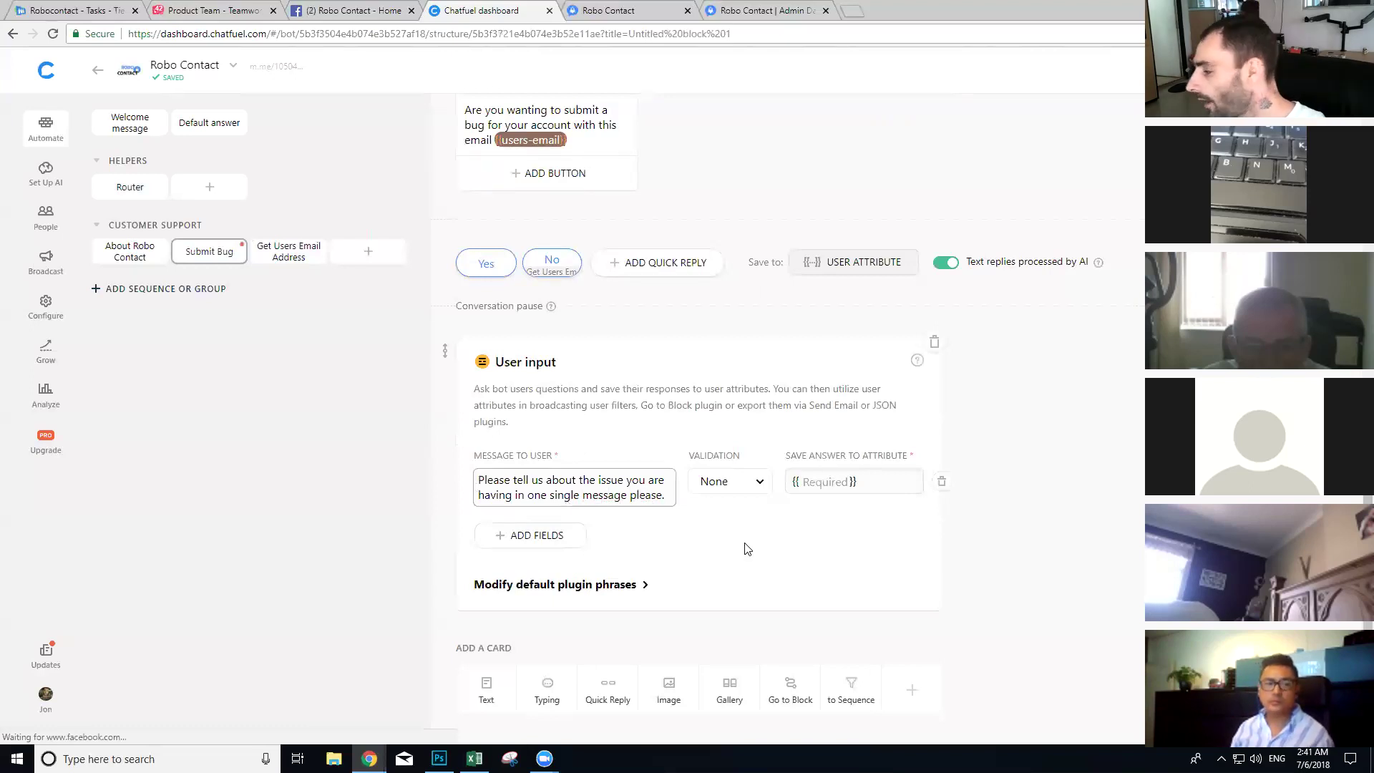
click(834, 481)
text(issue)
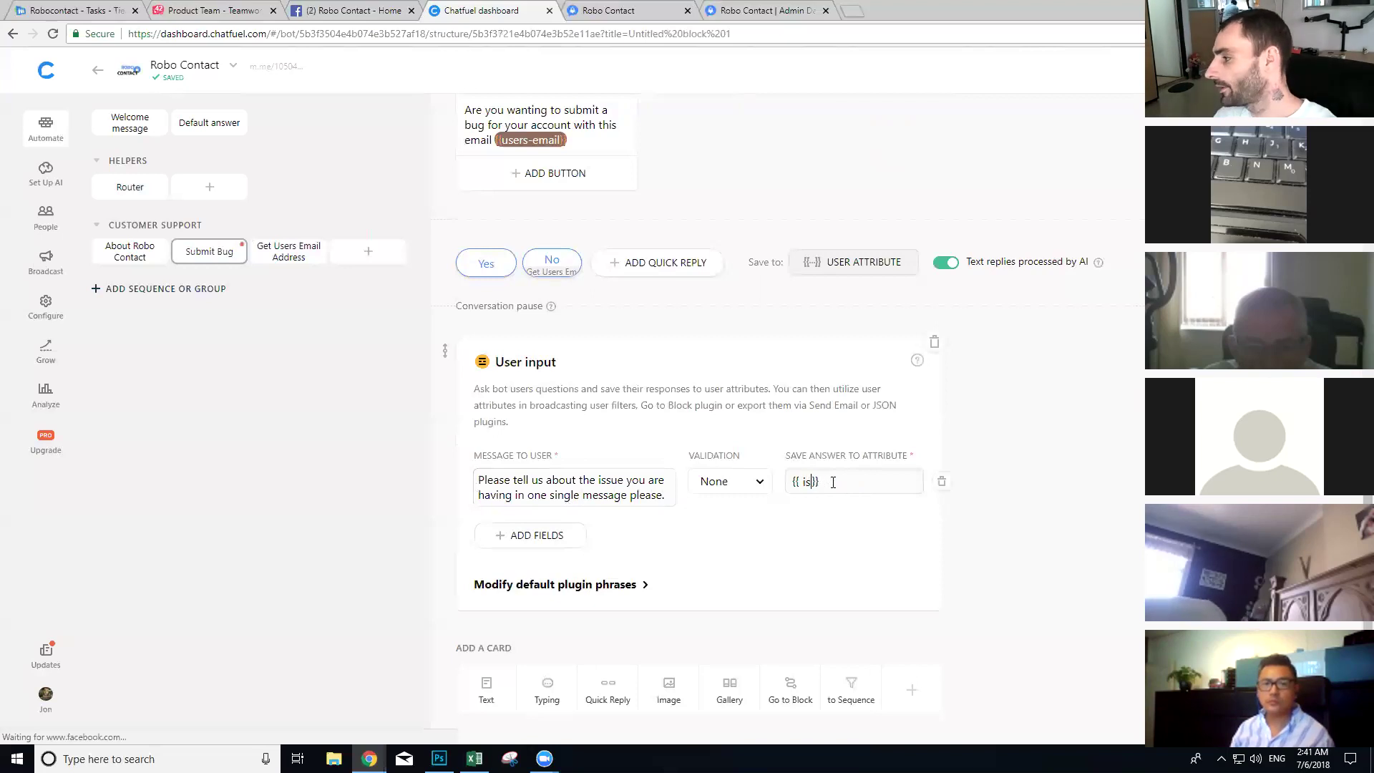
click(778, 431)
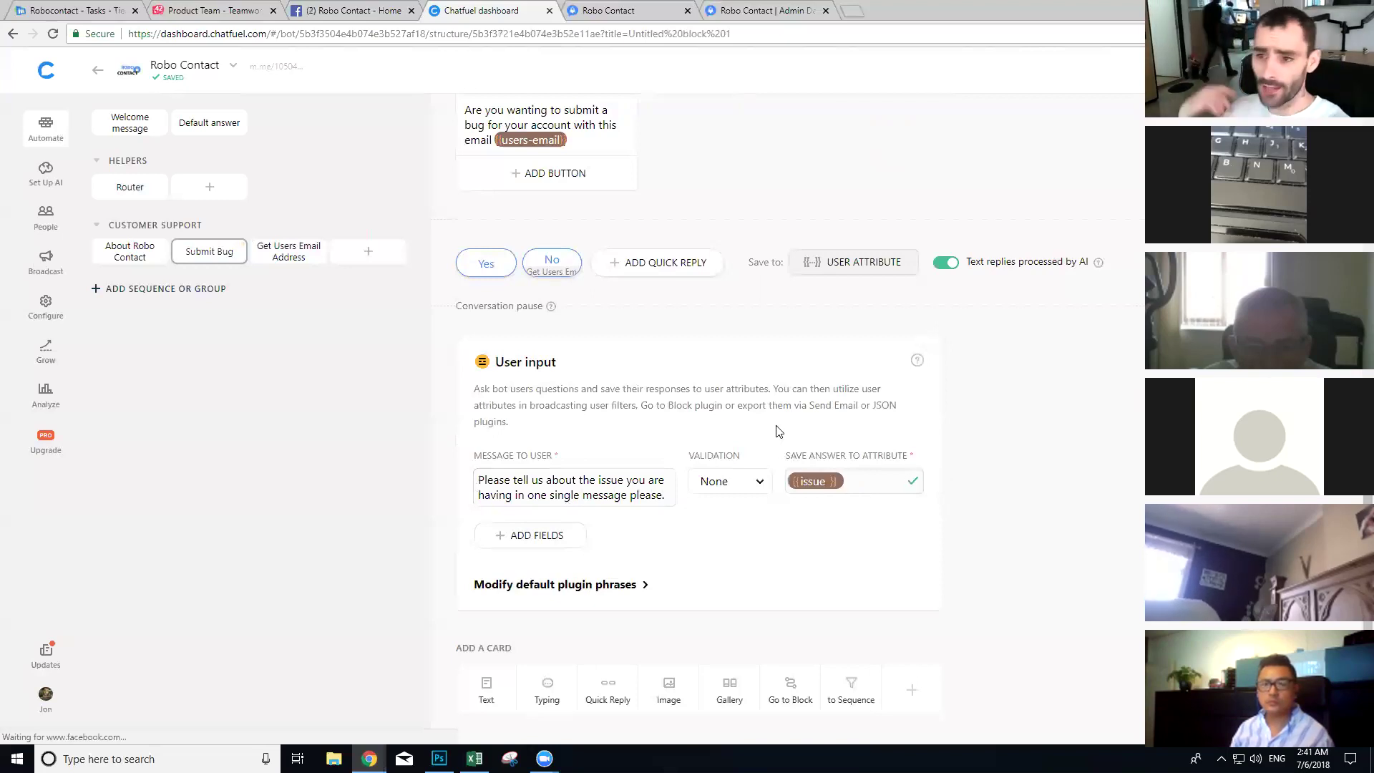
Step: Add a second question asking for the URL (page address) where the issue occurs, with an example
click(535, 538)
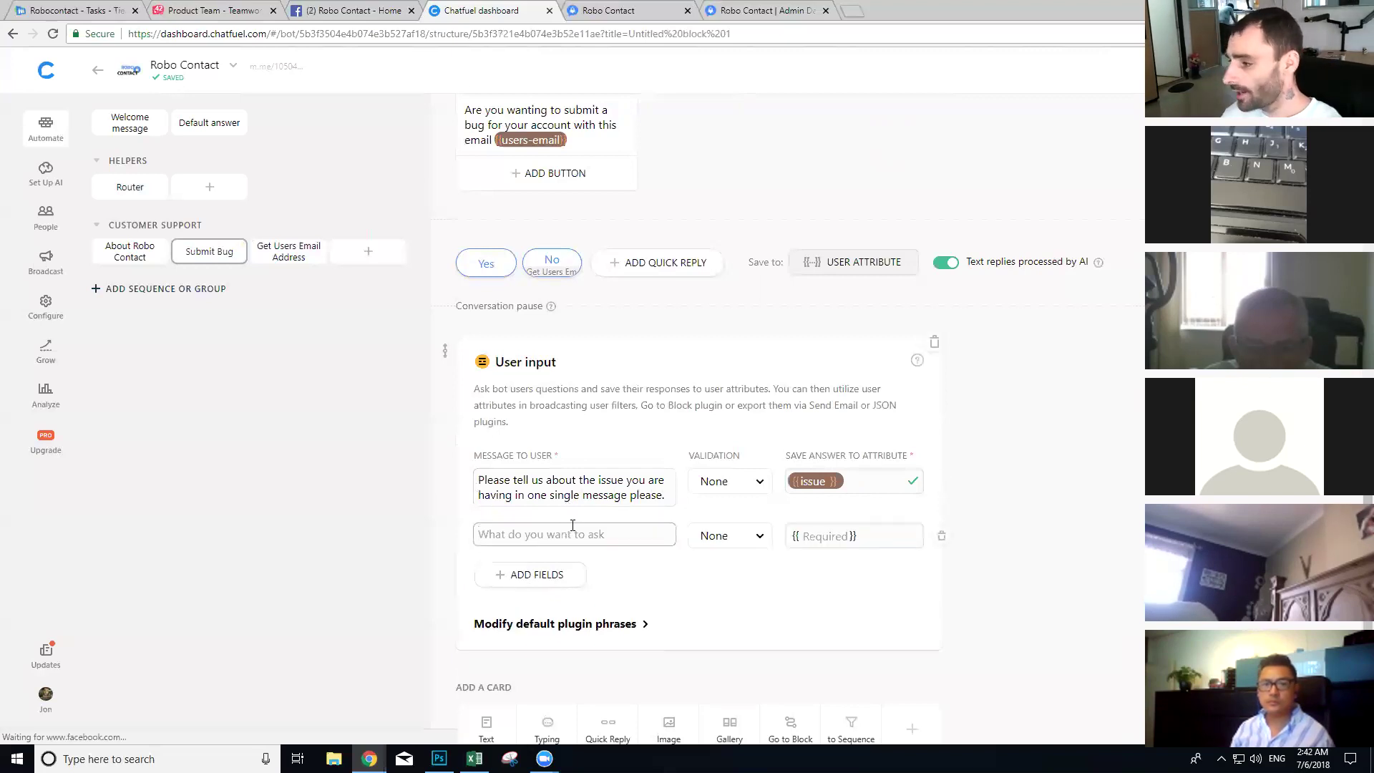
text(What is the U)
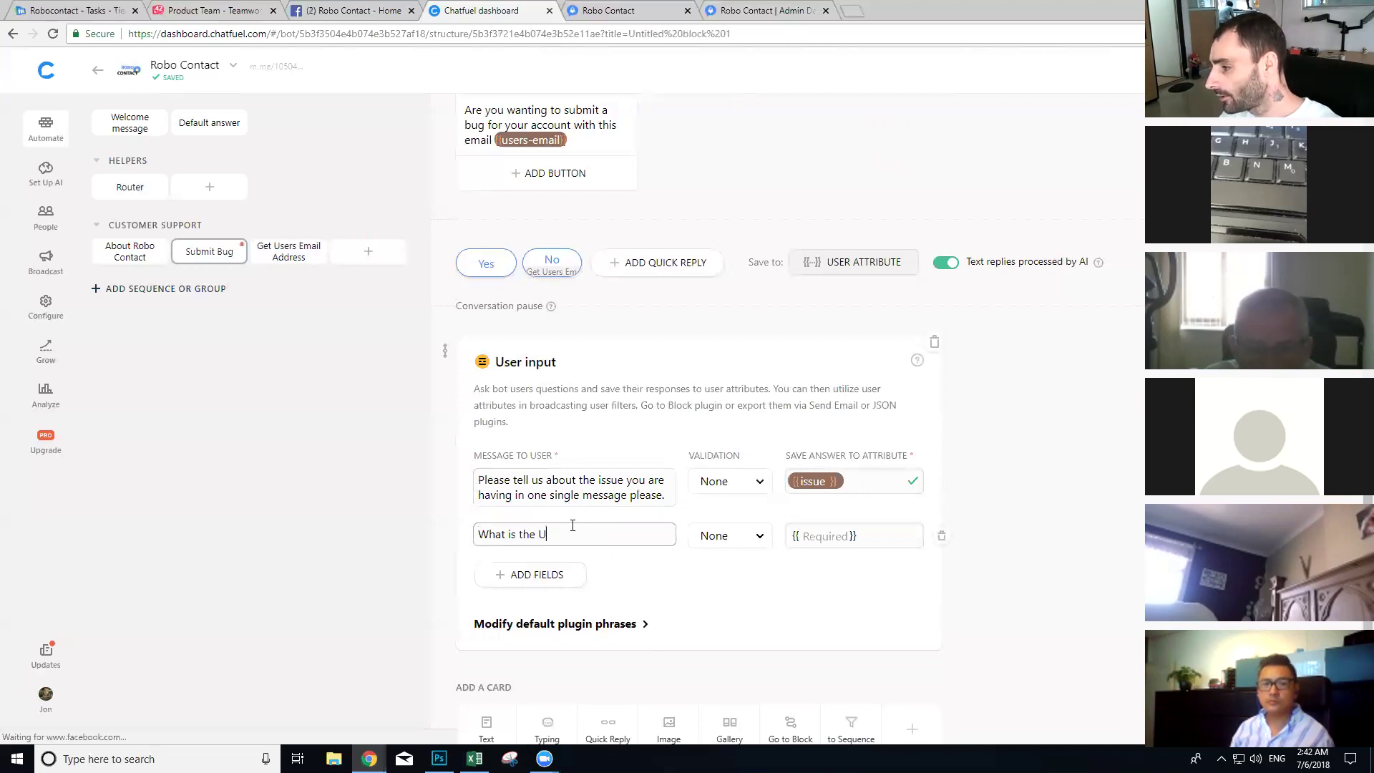
text(RL (web address)
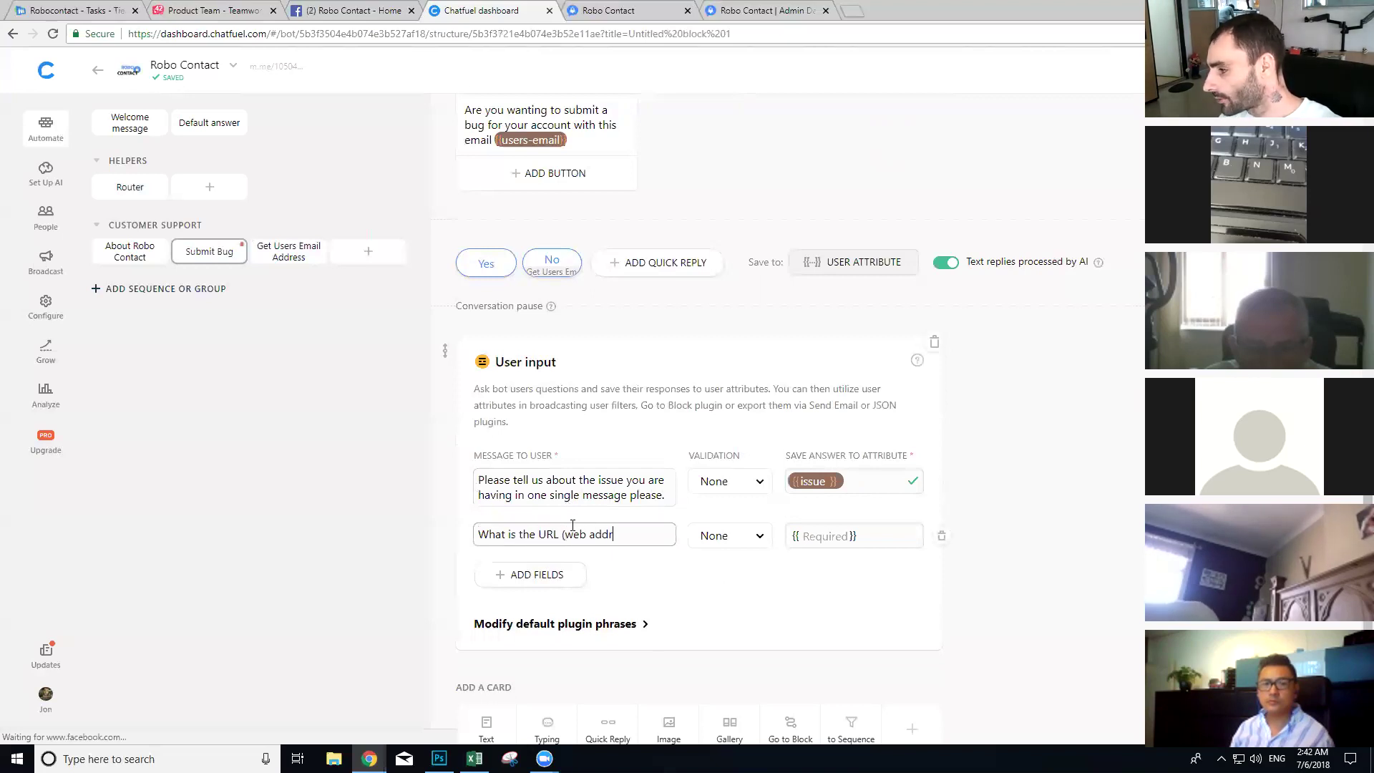
key(BackSpace)
key(BackSpace)
key(BackSpace)
key(BackSpace)
key(BackSpace)
key(BackSpace)
text(page address) you hare)
key(BackSpace)
key(BackSpace)
key(BackSpace)
key(BackSpace)
text(are having)
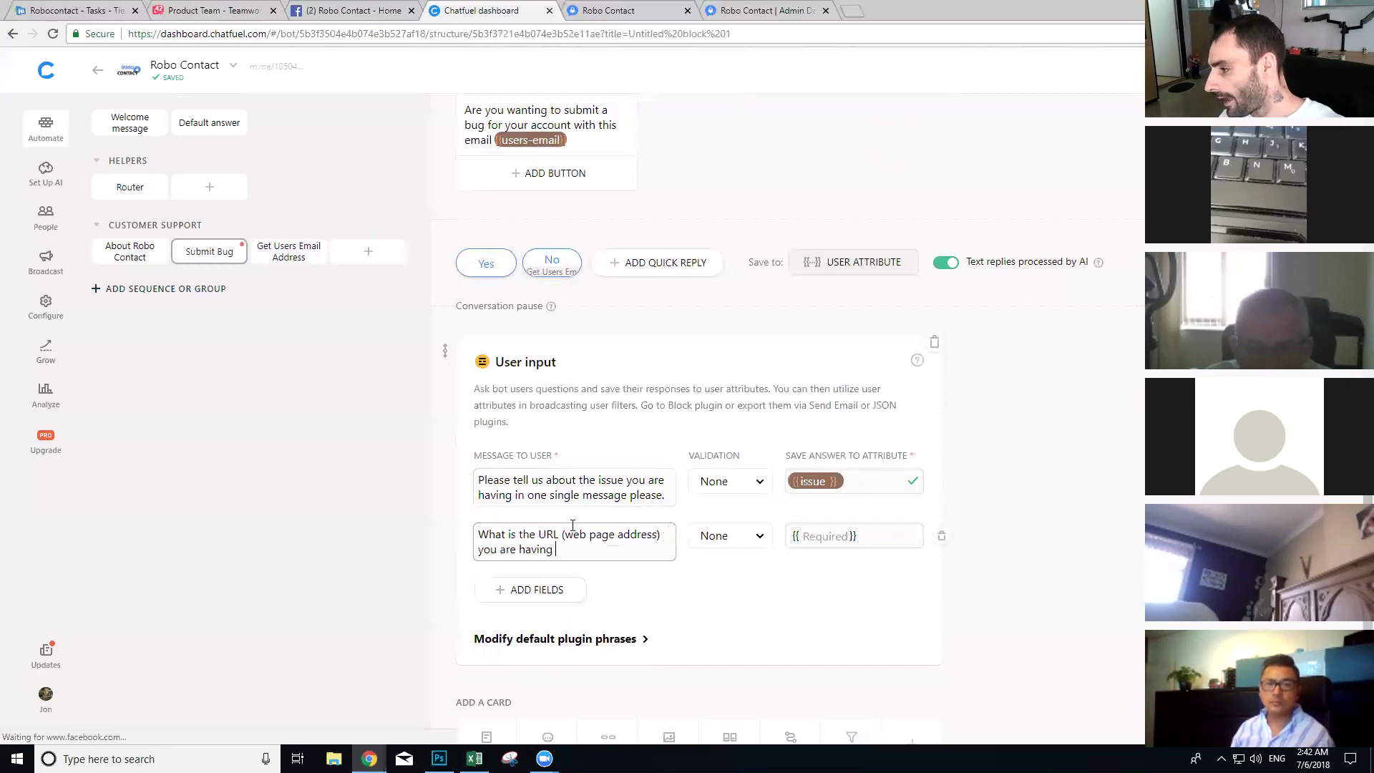
text( the )
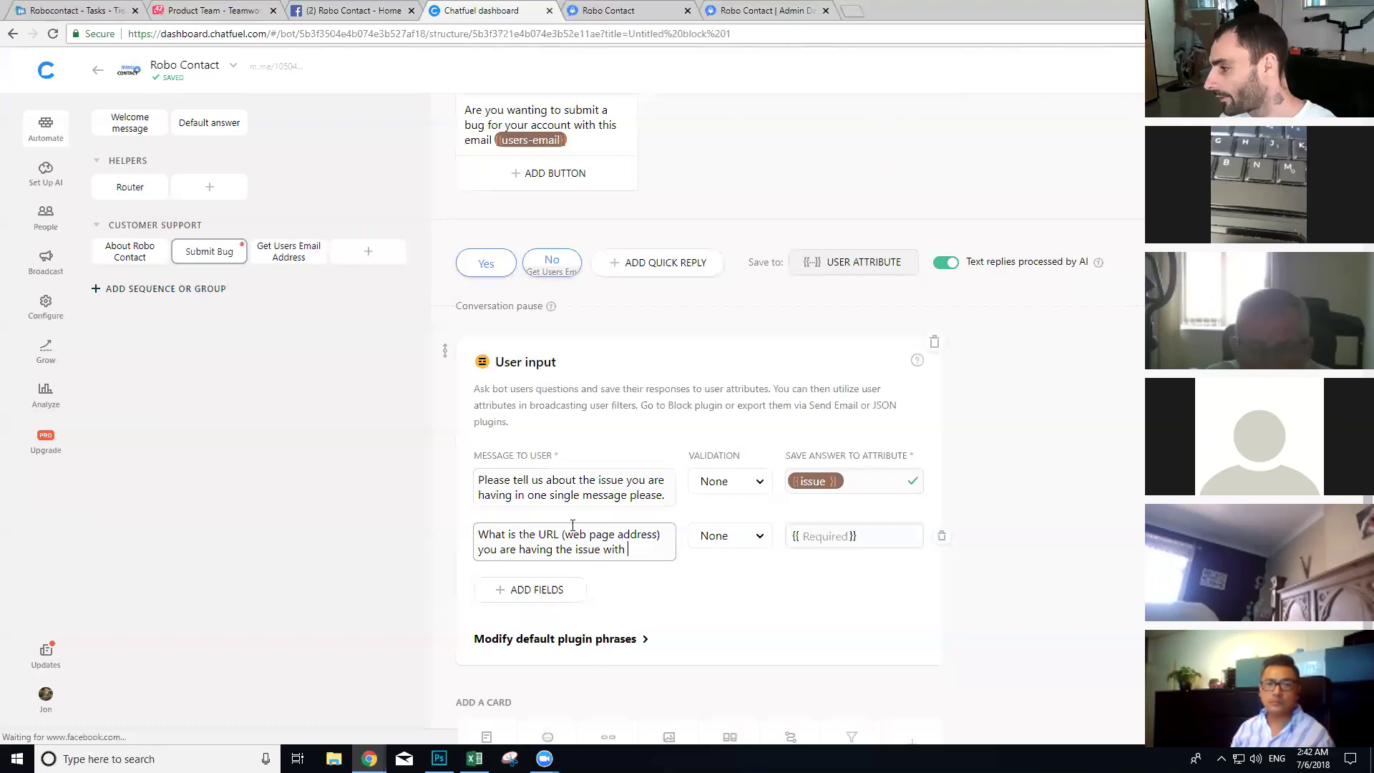
text(issue with? (Ex)
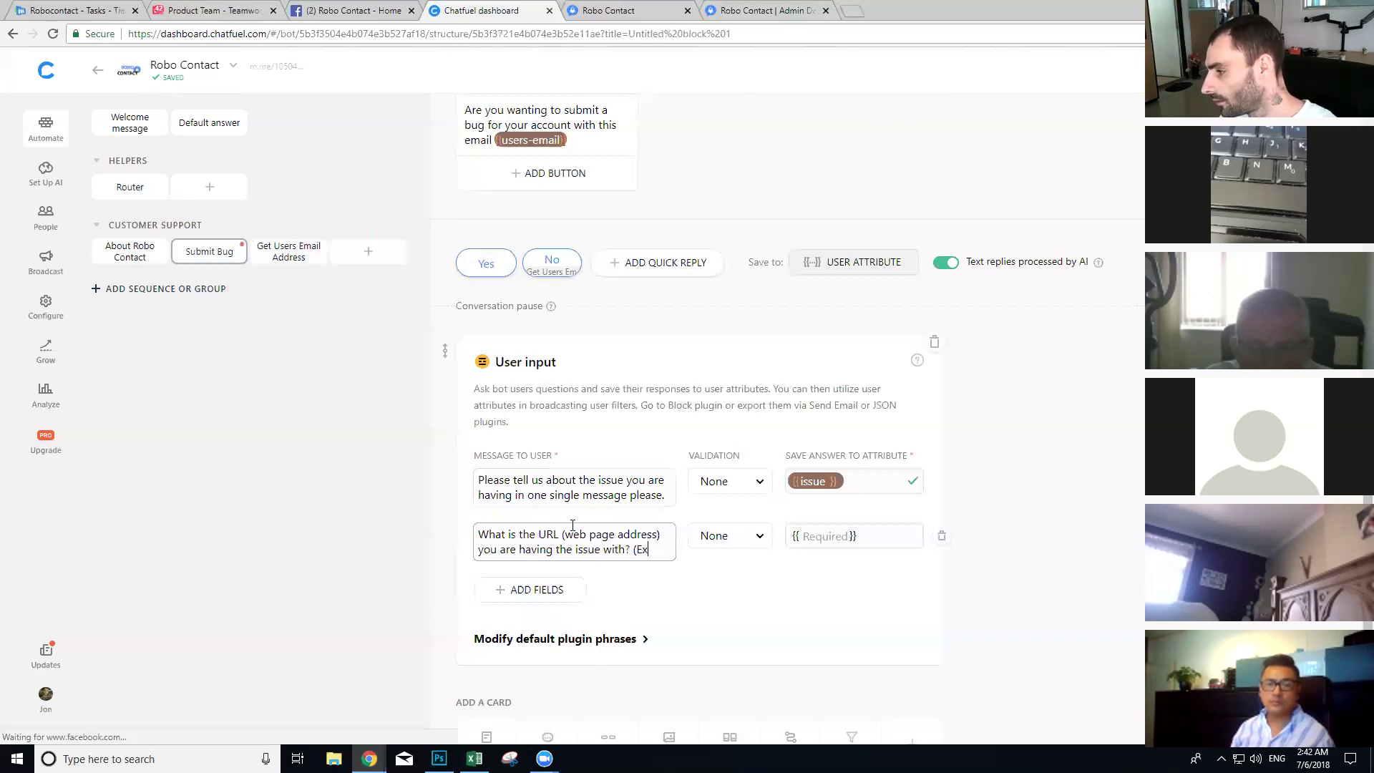
text(ample:)
click(766, 10)
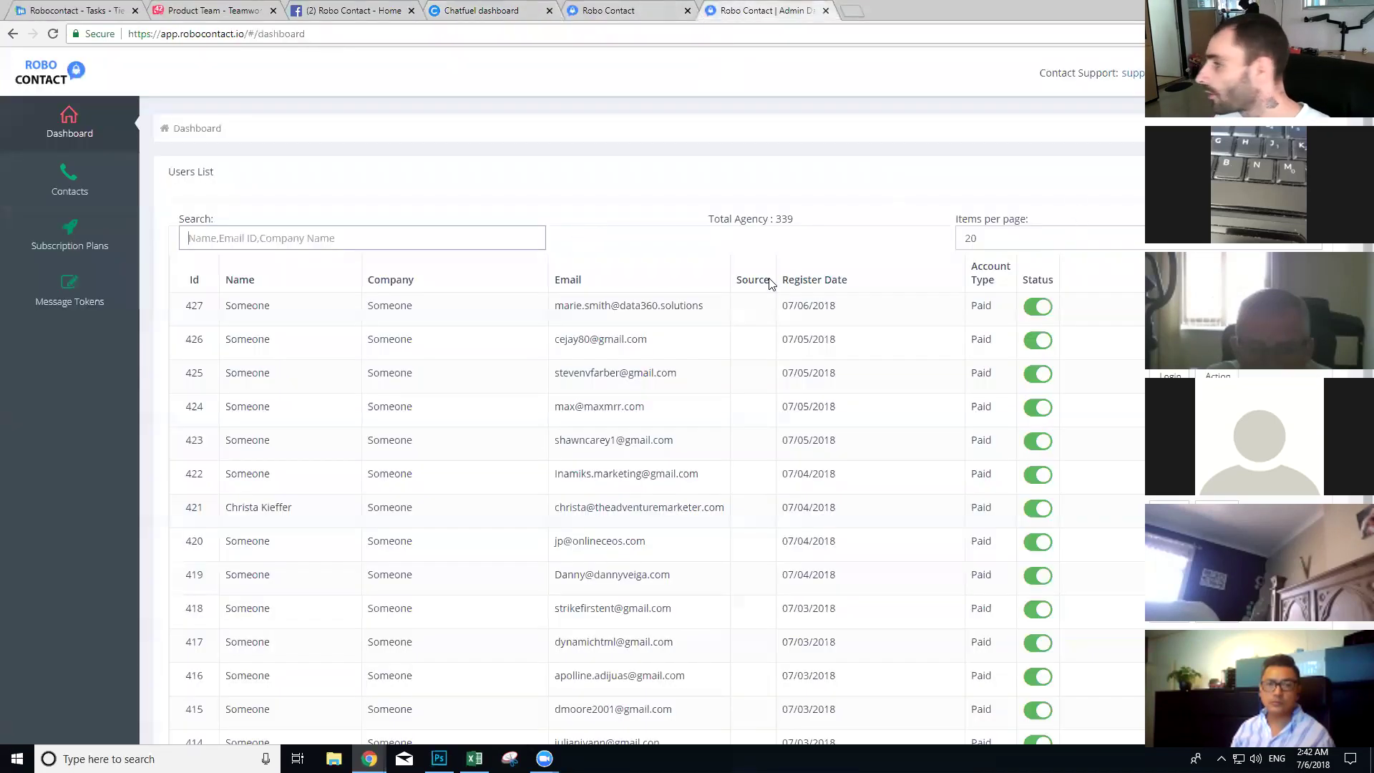
Step: In Robo Contact's Users List, search for a customer account and log in as that user
scroll(492, 390, down, 2)
scroll(353, 200, down, 3)
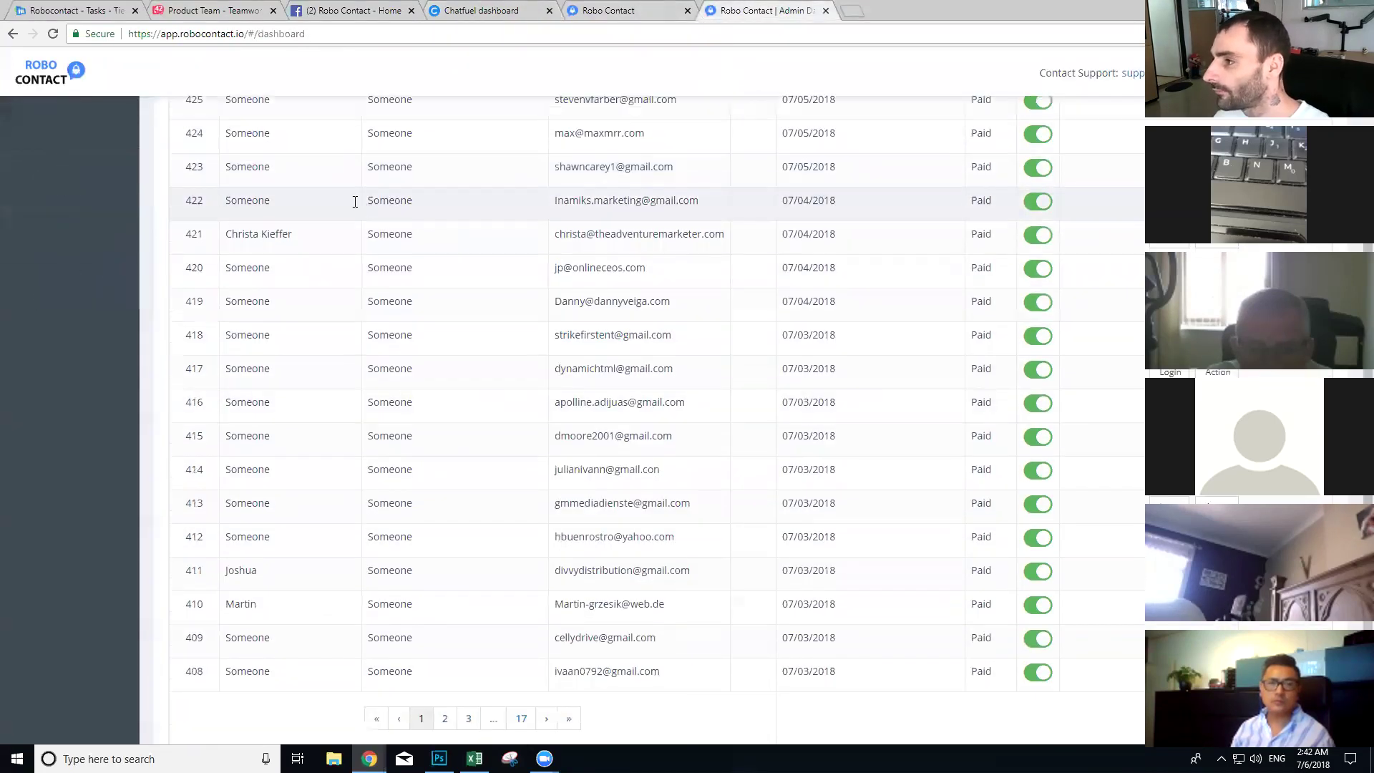
scroll(337, 230, up, 5)
click(339, 237)
text(jon)
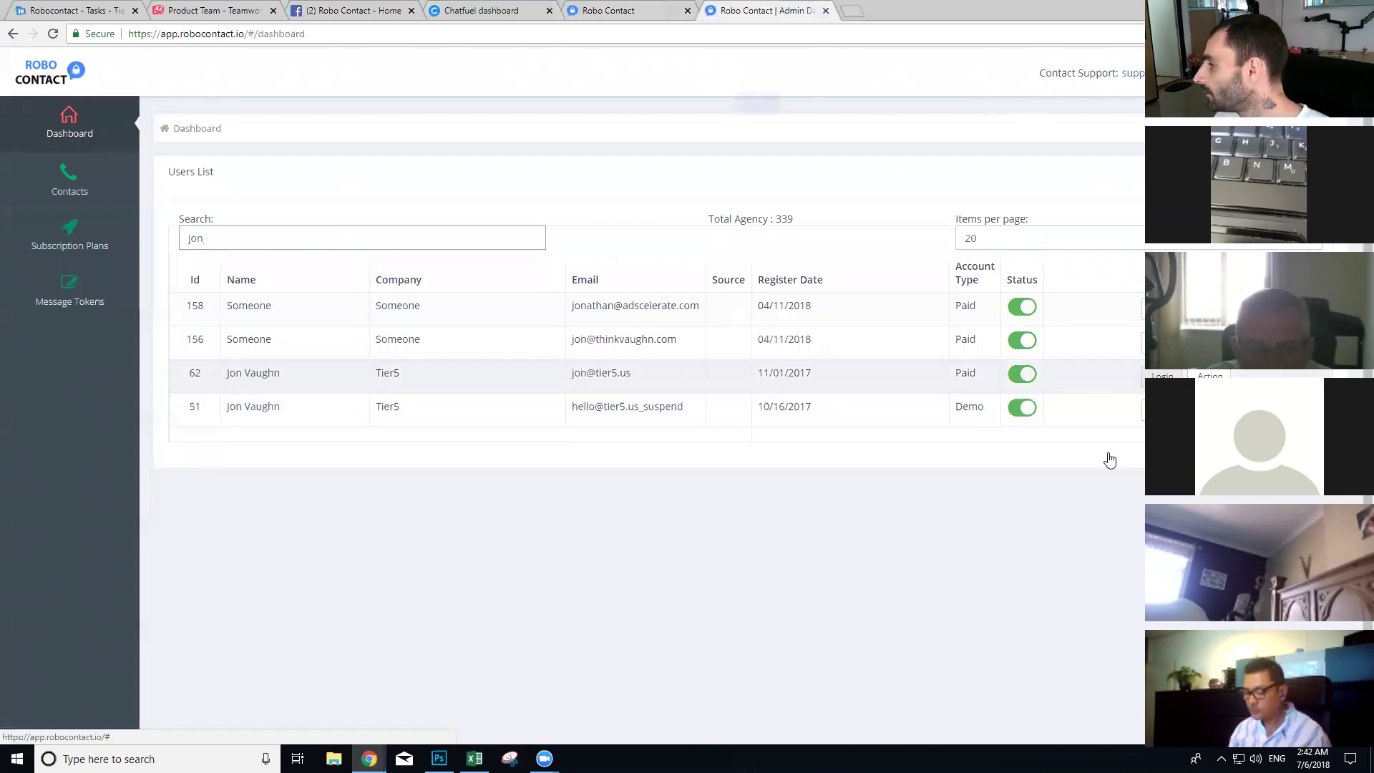
click(1156, 374)
click(757, 114)
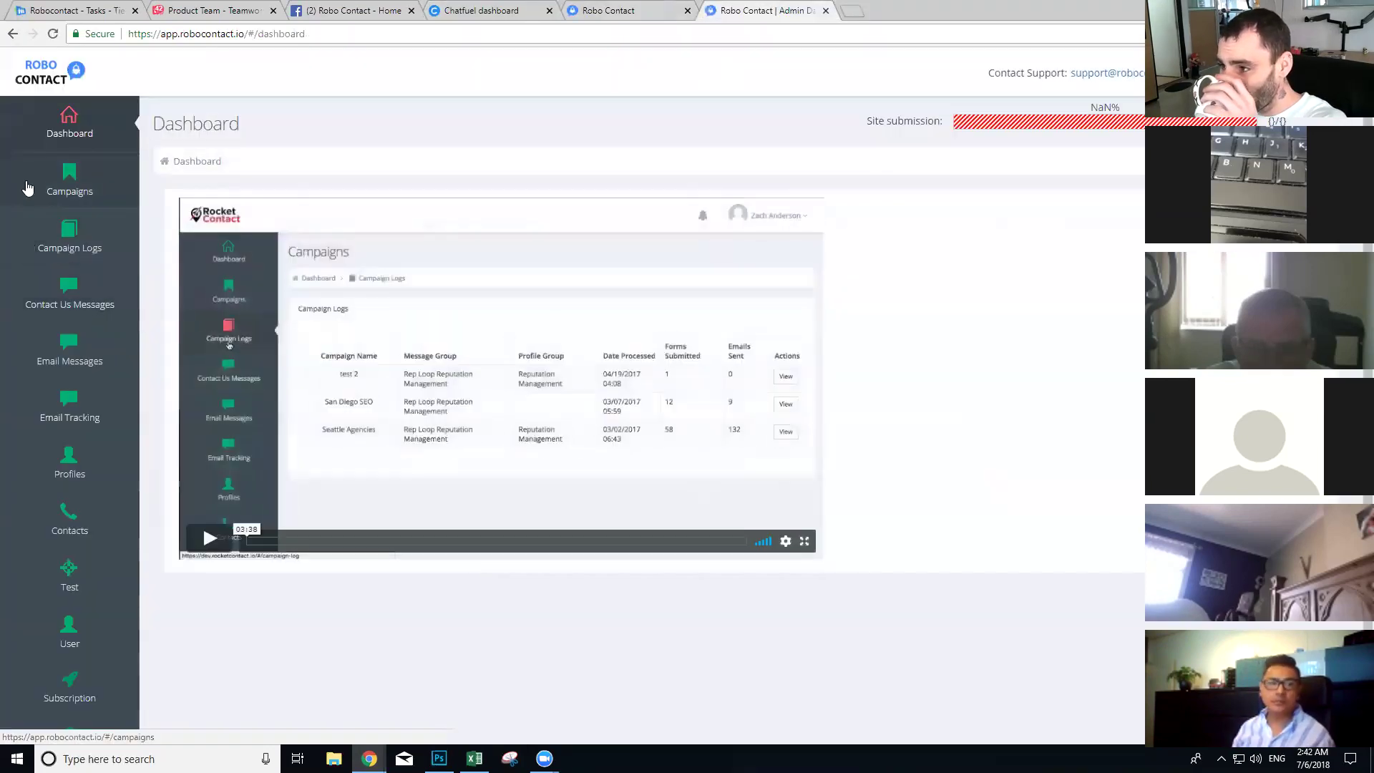
Step: Copy the Create Campaign page URL and paste it as the URL question's example
click(32, 184)
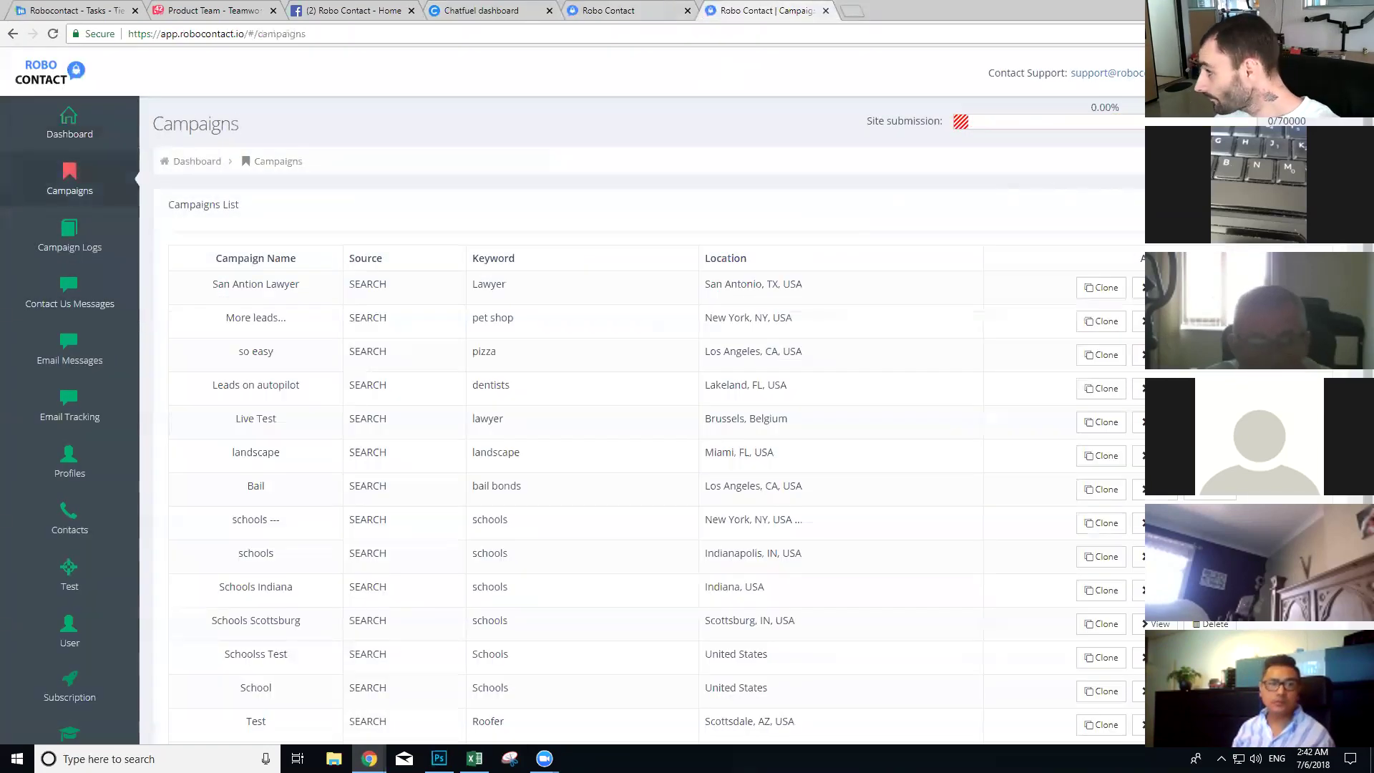
click(1292, 207)
click(315, 34)
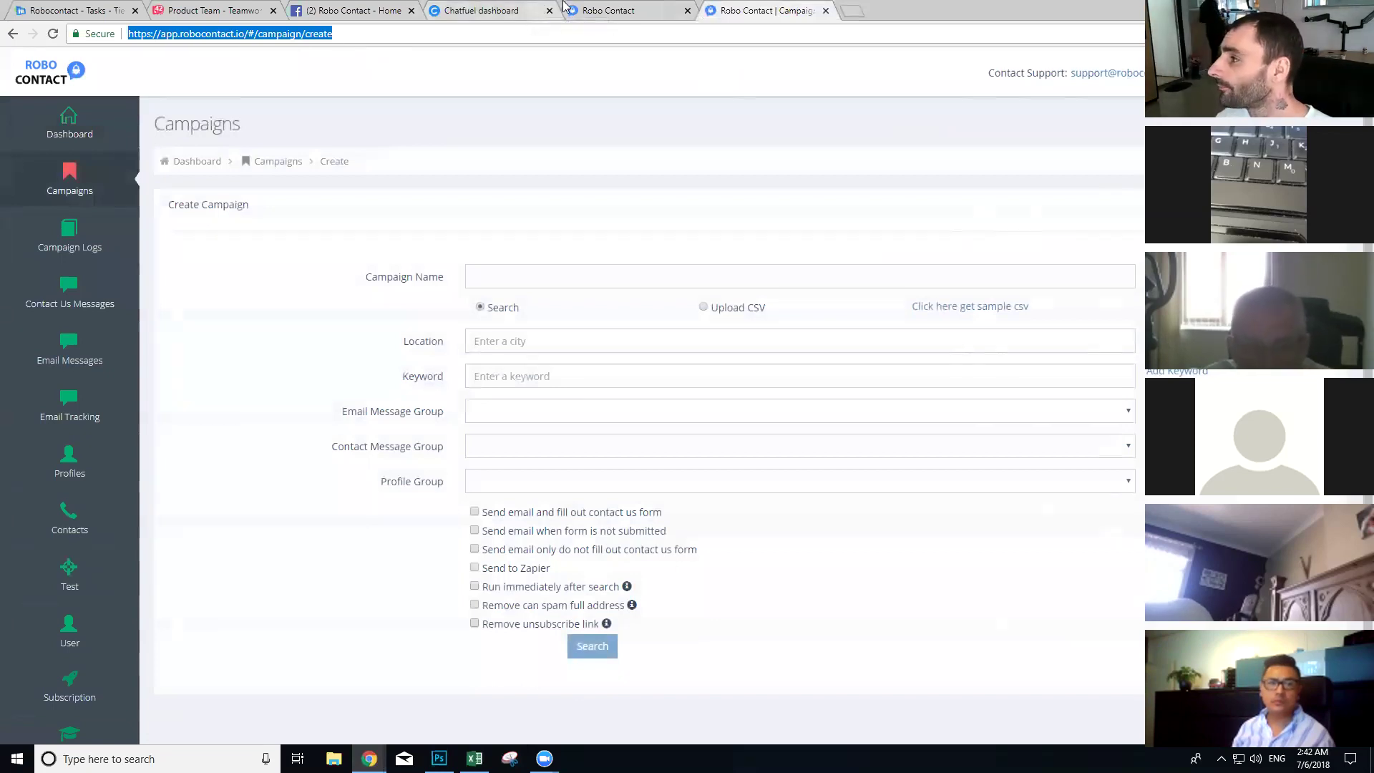
click(481, 10)
click(599, 583)
text(https://app.robocontact.io/#/campaign/create)
text())
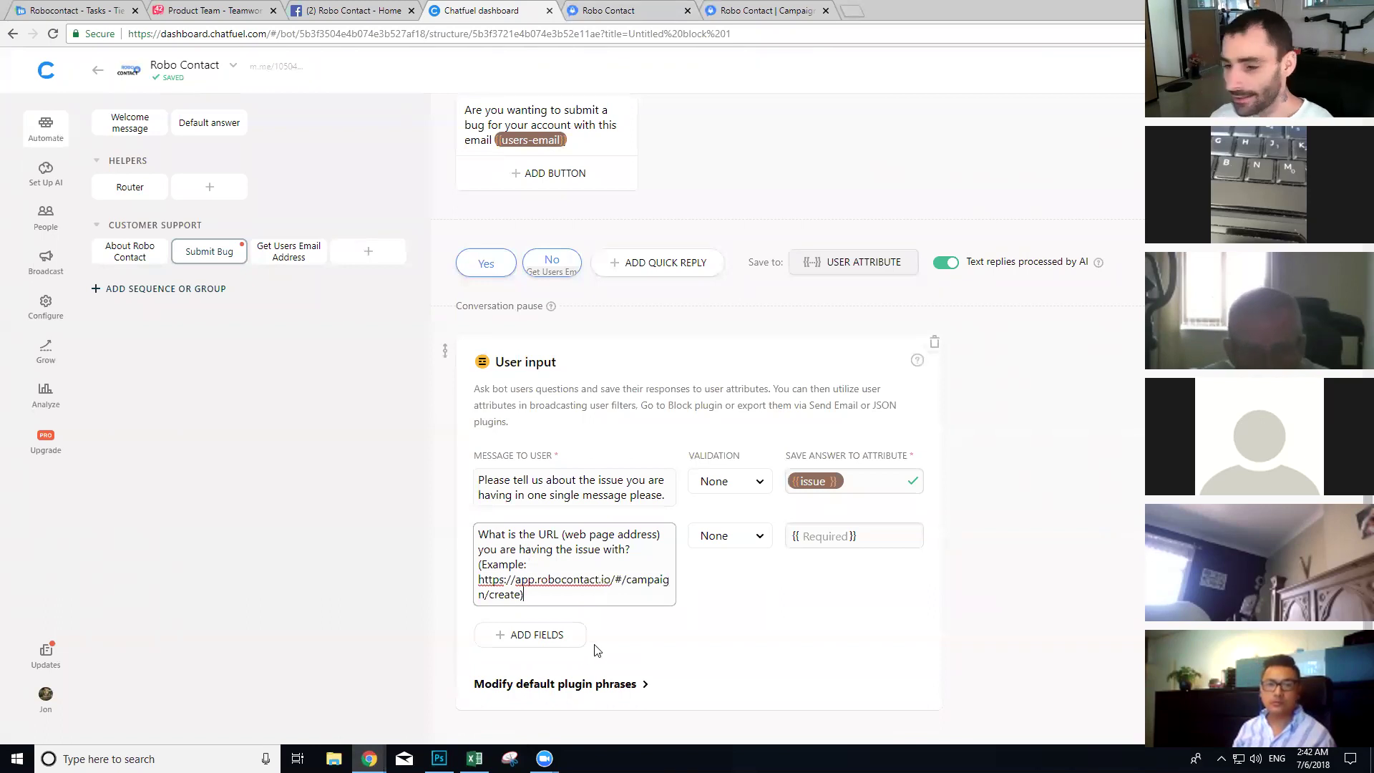
Step: Save the URL question's answer to the issue-url attribute
click(833, 541)
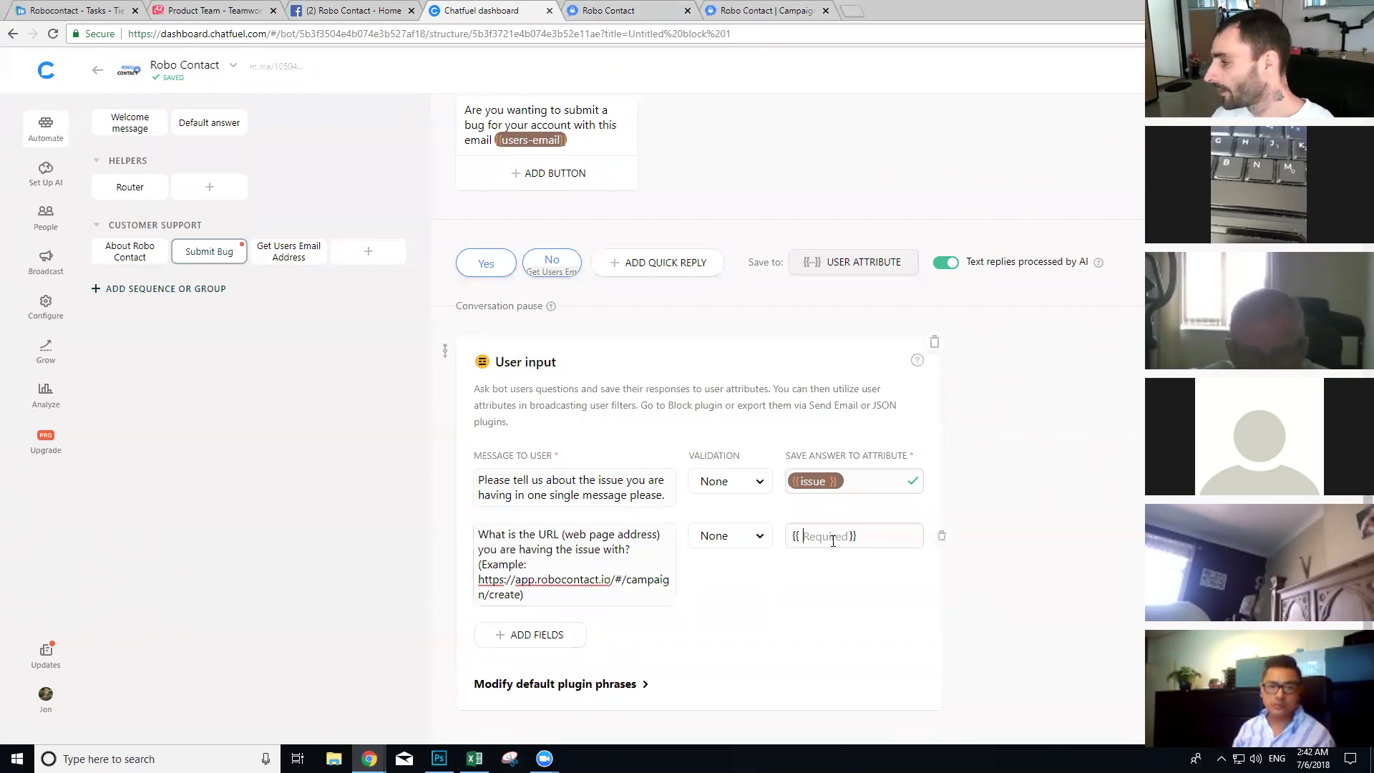
text(issue-url)
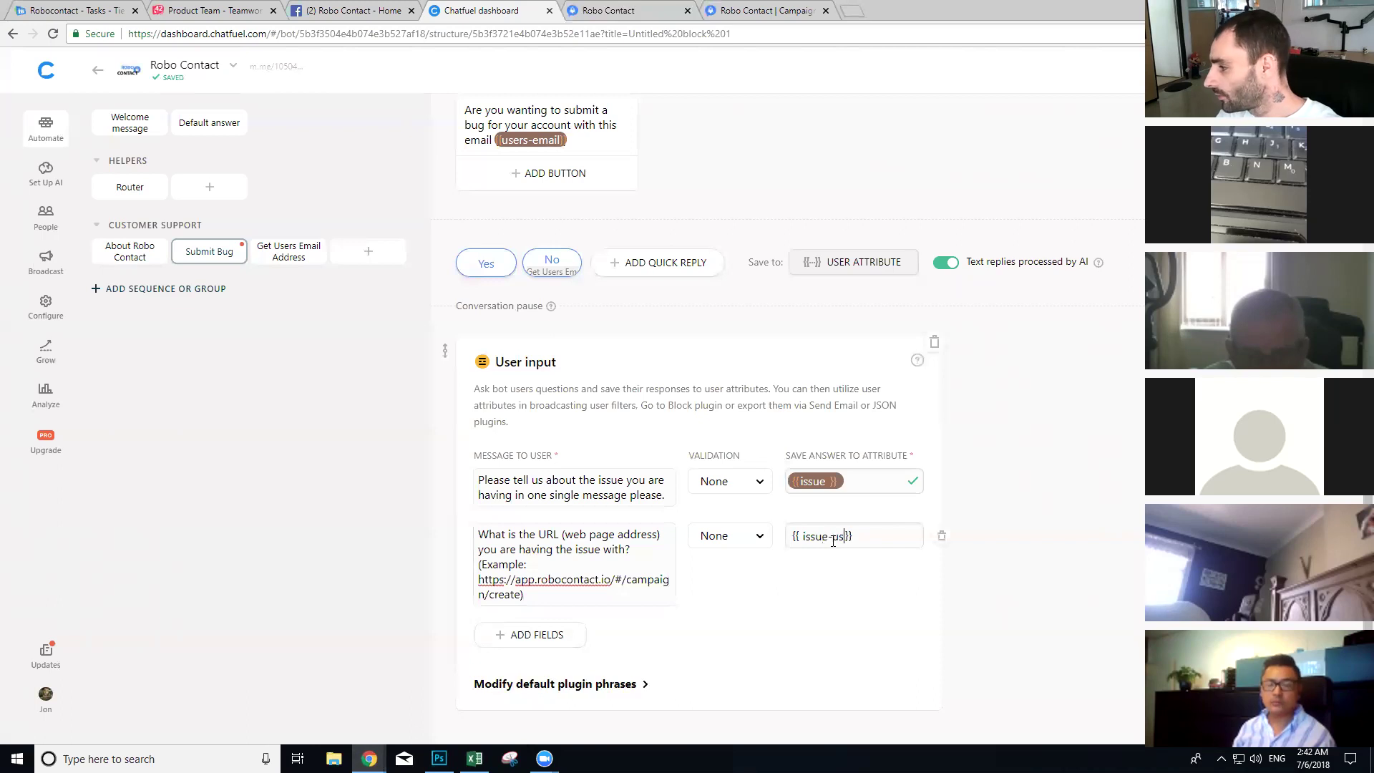
click(820, 573)
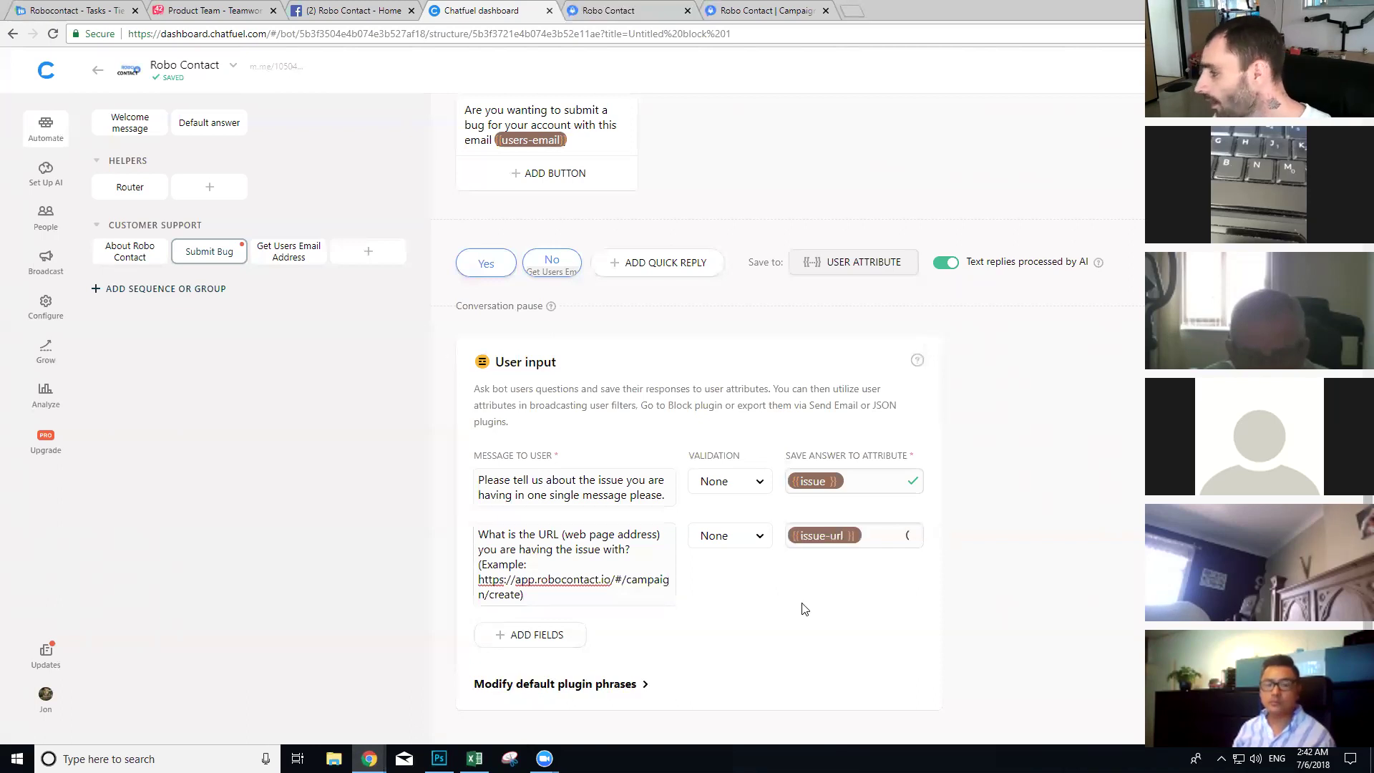
Step: Add a third question 'Please provide a screenshot of the issue you encountered.' saved to issue-image
scroll(824, 572, down, 2)
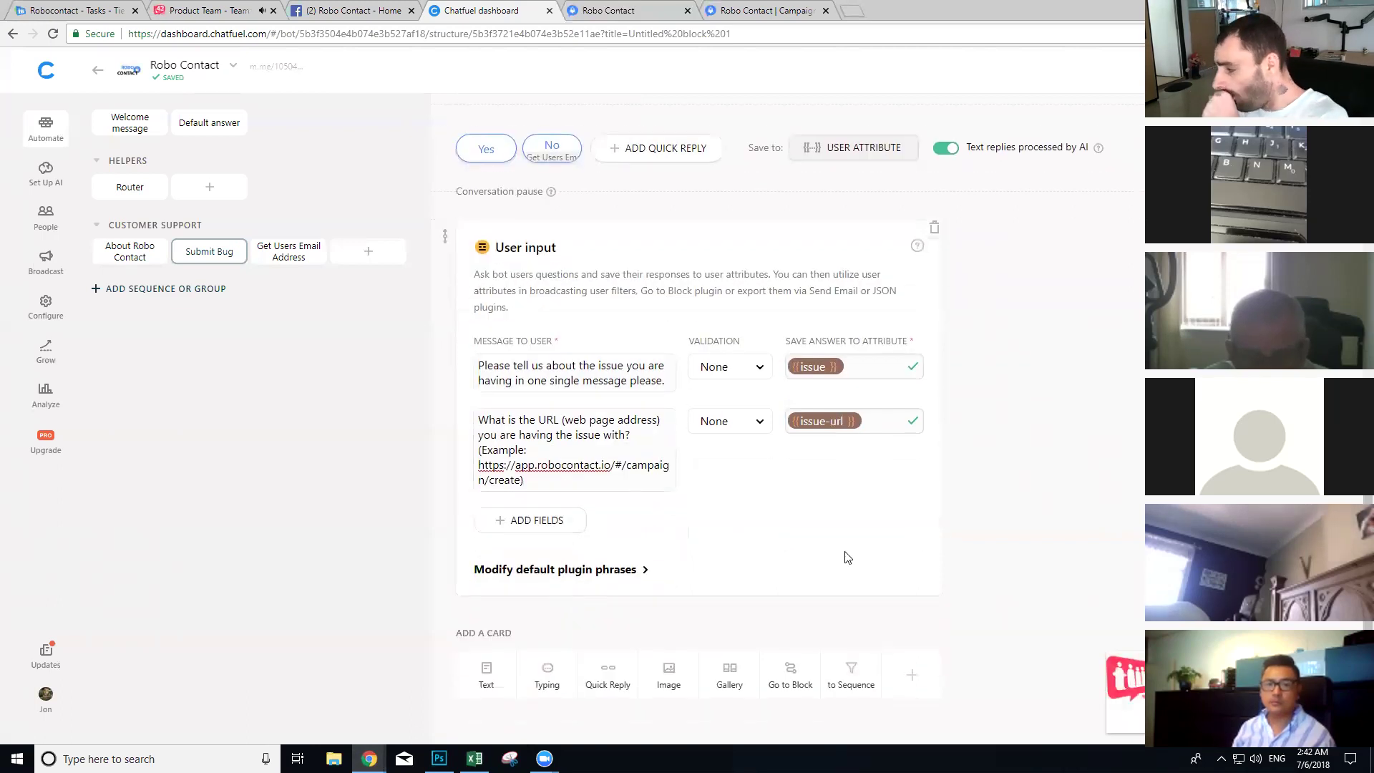
click(567, 539)
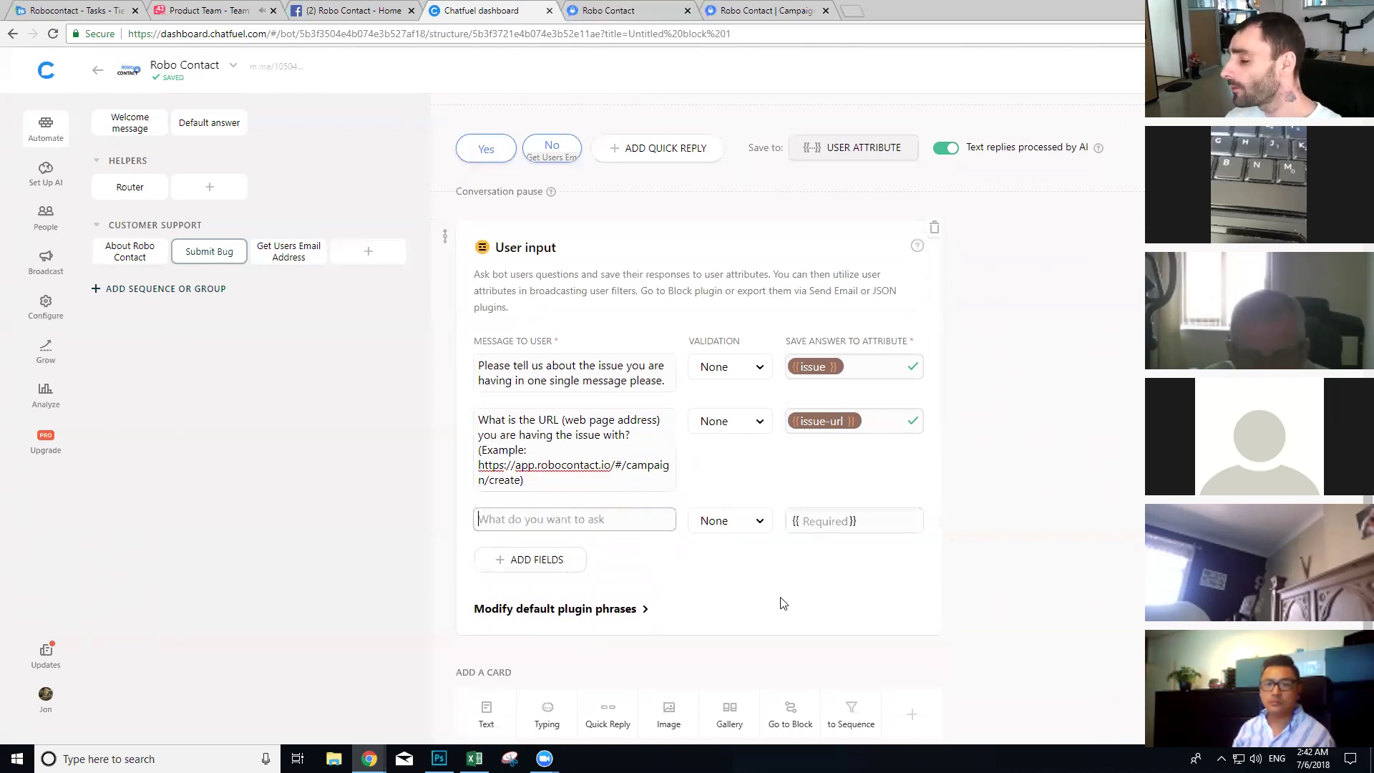
text(P)
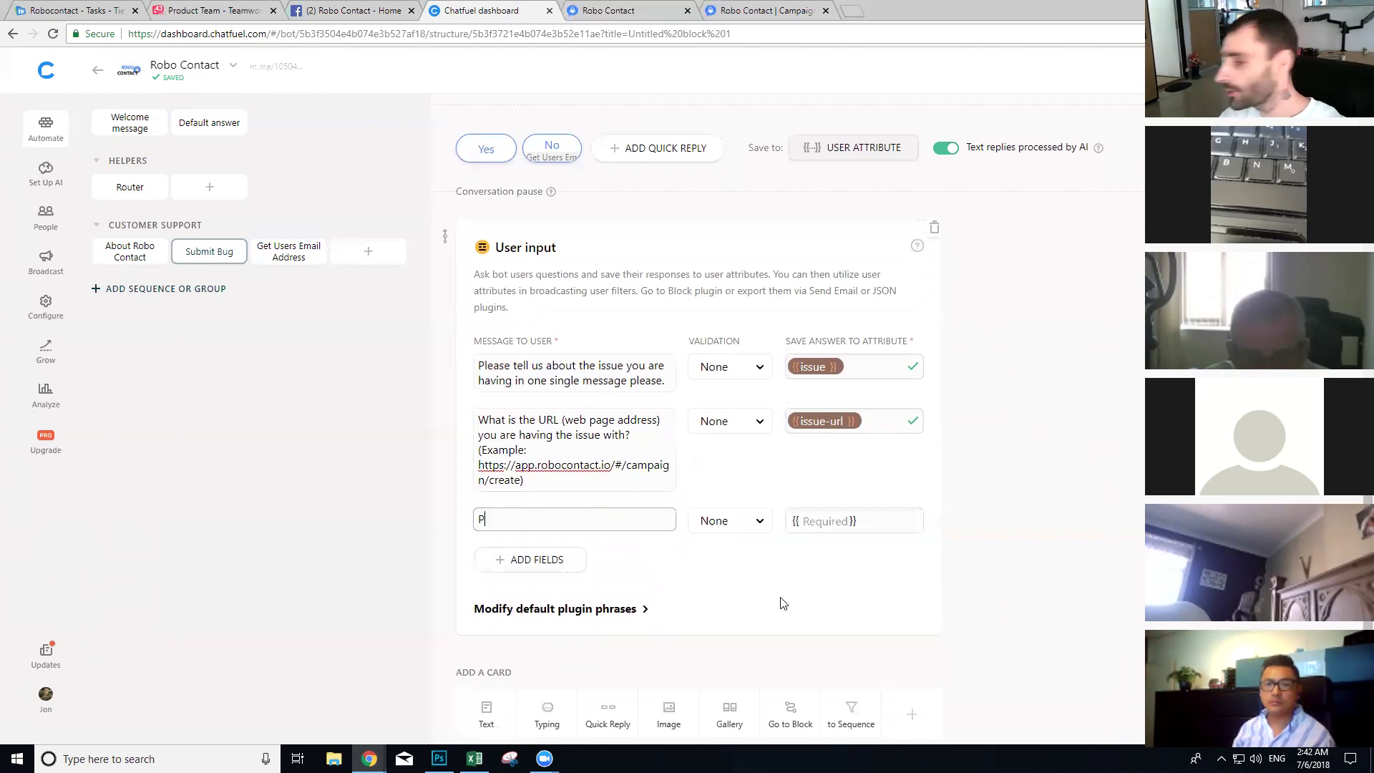
text(lease provide a scre)
text(een)
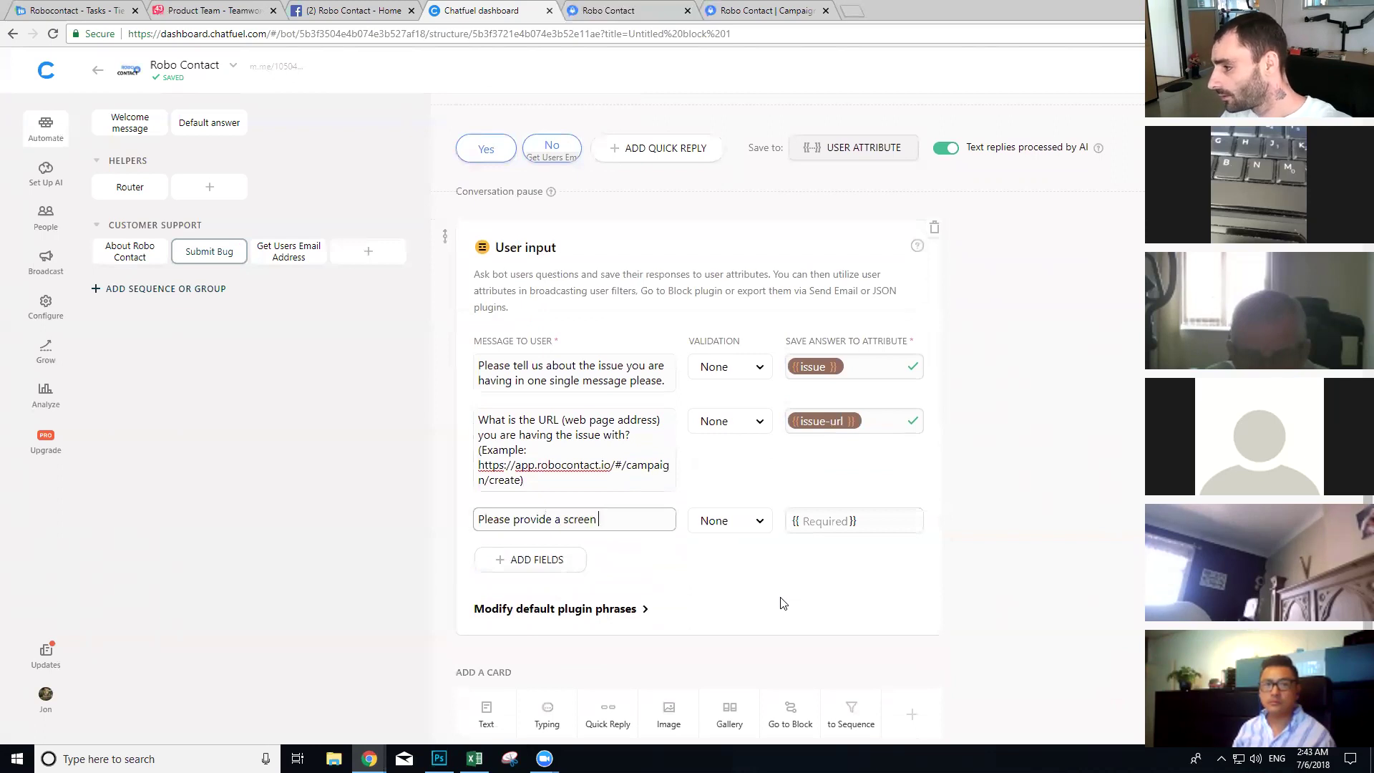
text(shot of the iss)
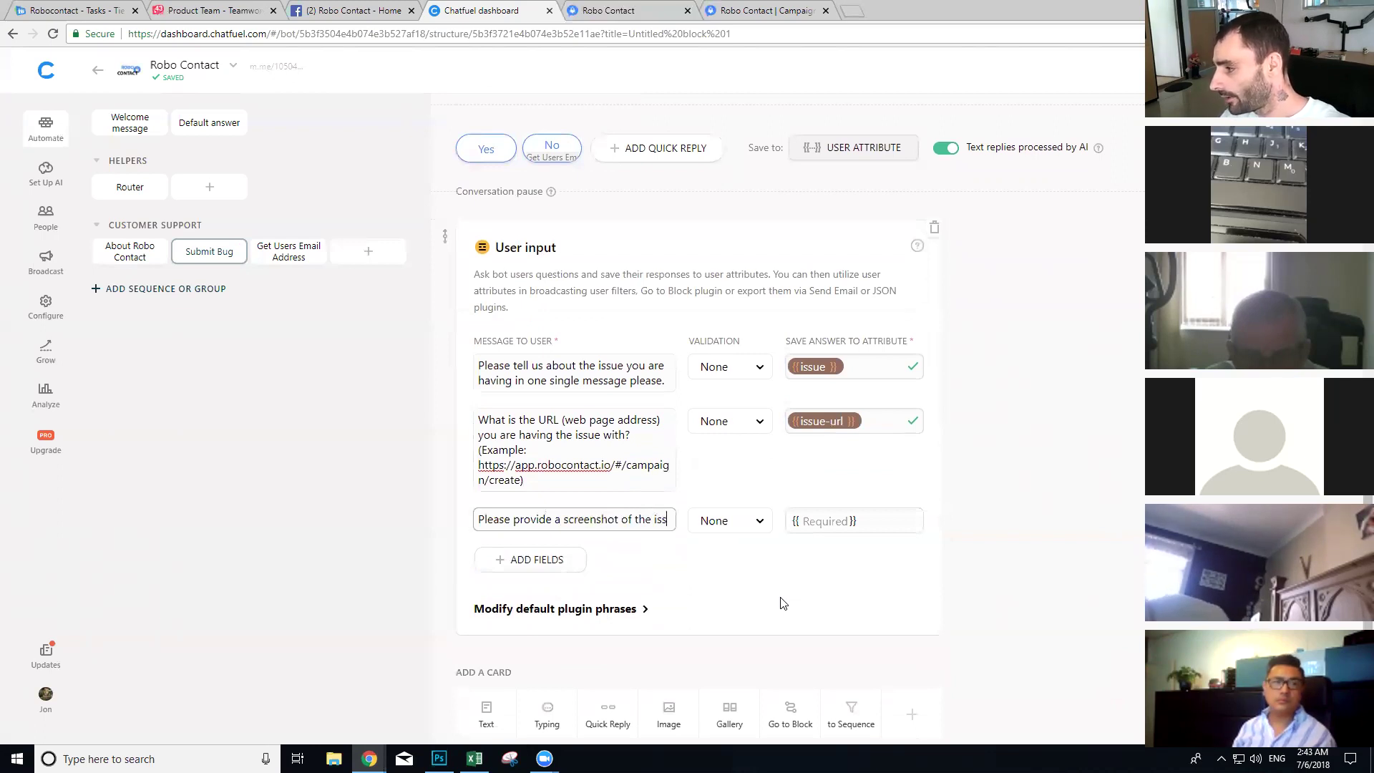
text(ue you encountered.)
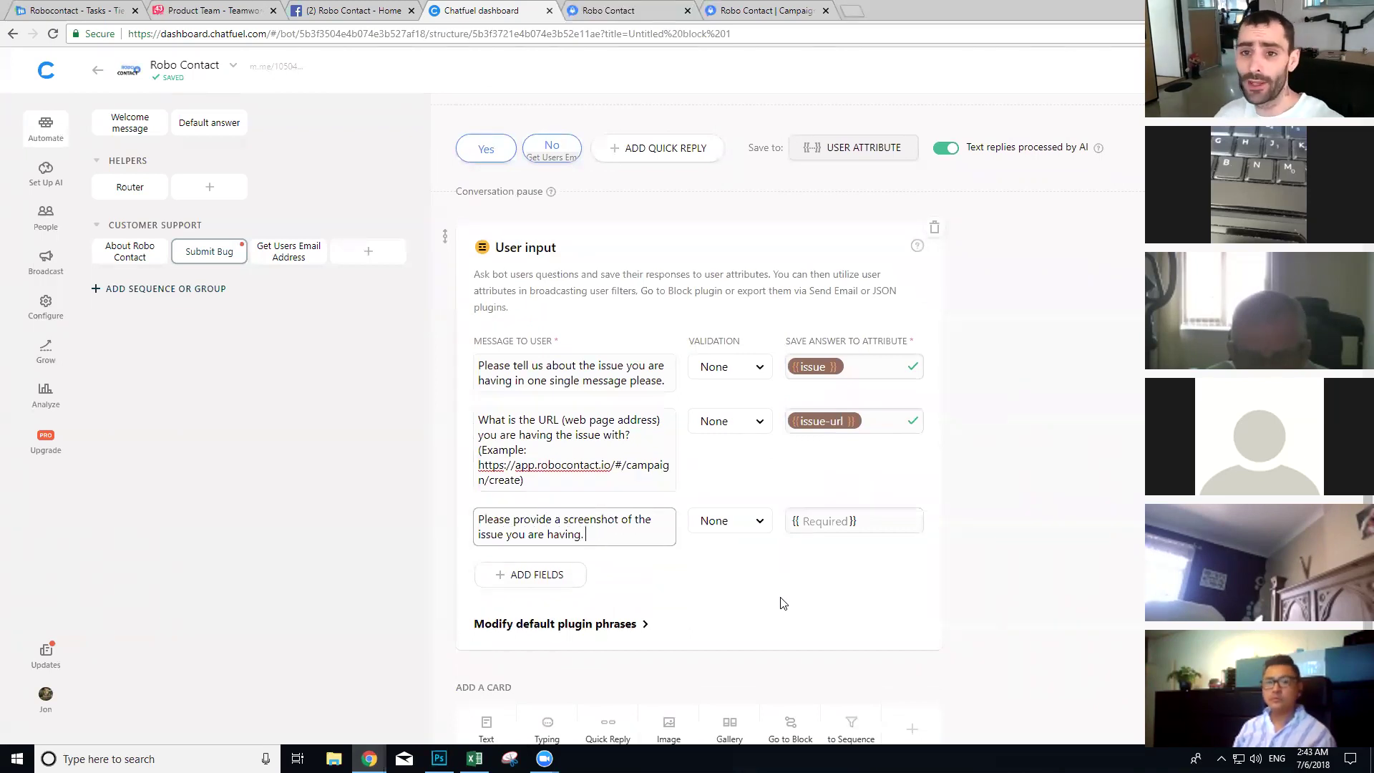
click(828, 520)
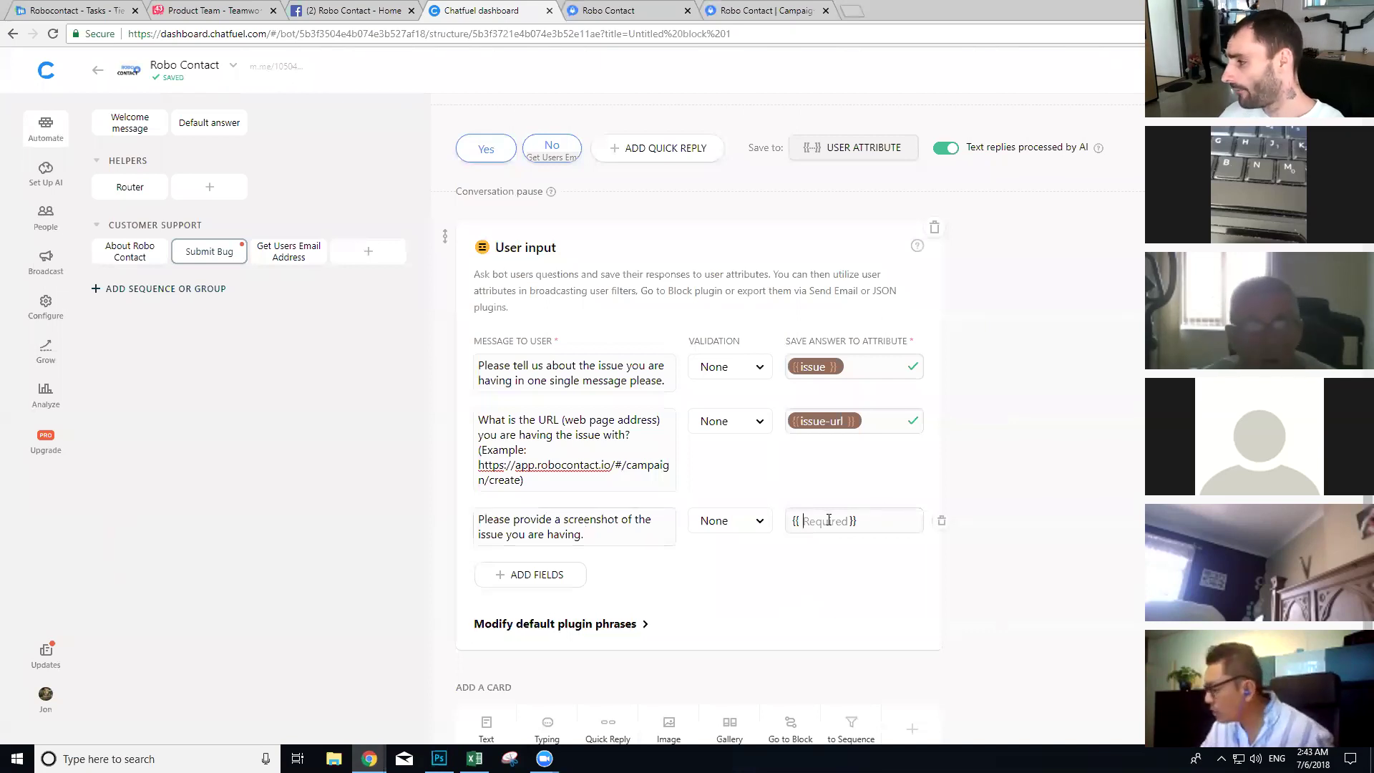
text(issue)
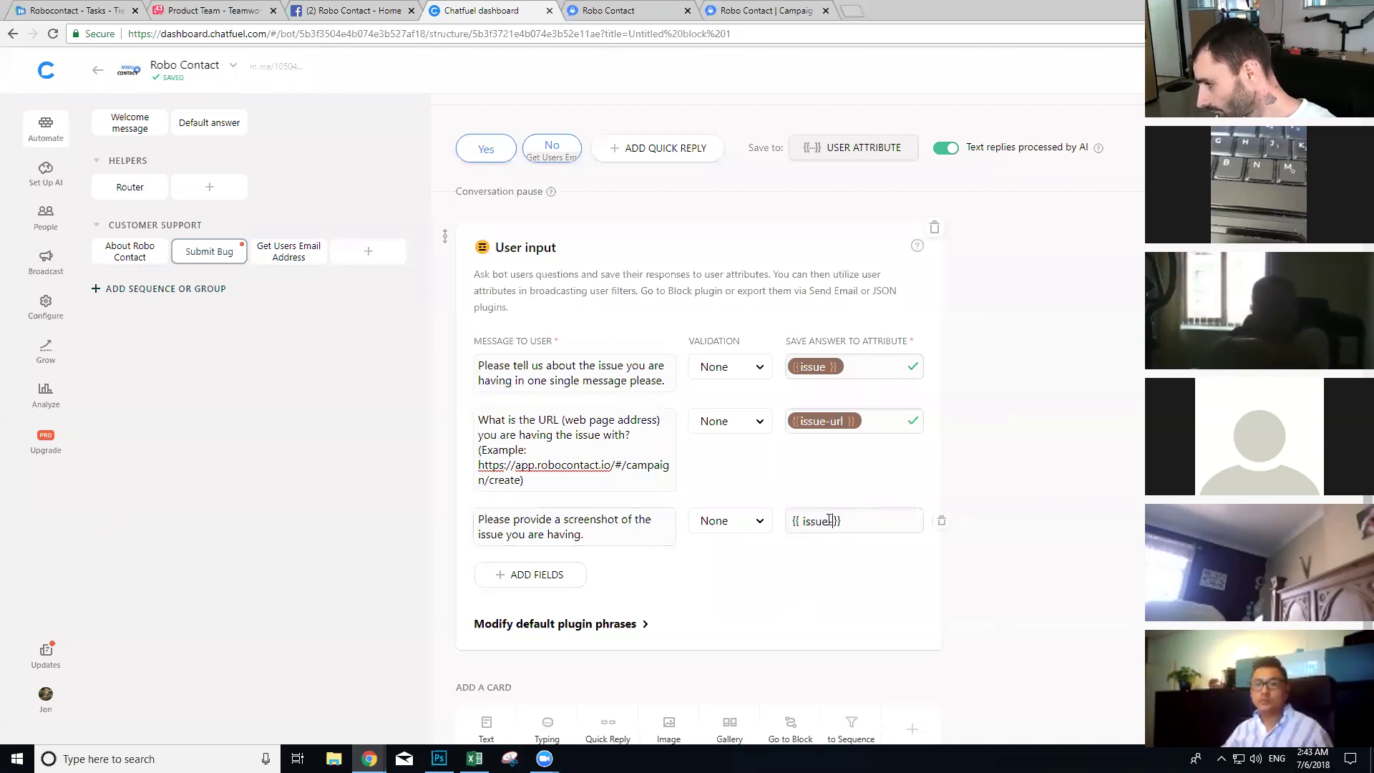
text(-image)
click(1110, 556)
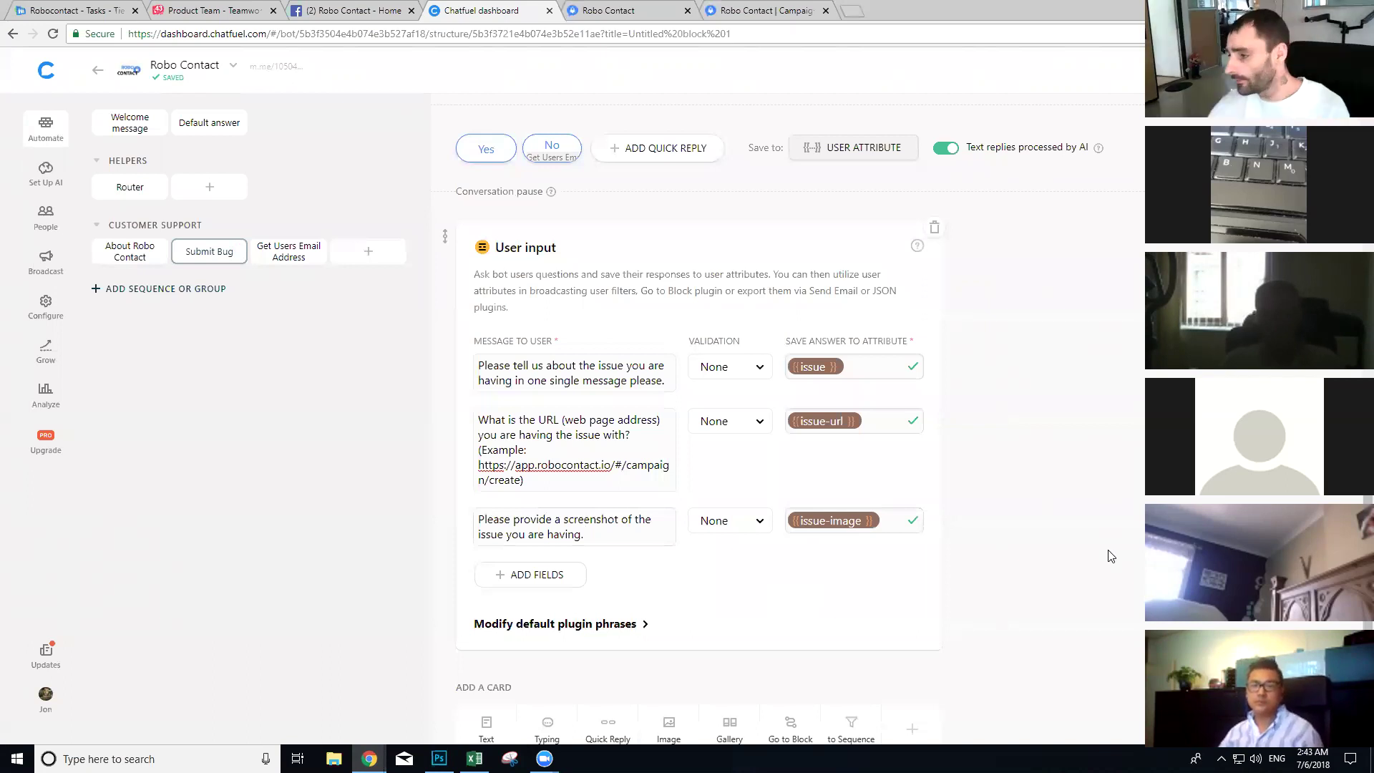
scroll(1111, 557, down, 1)
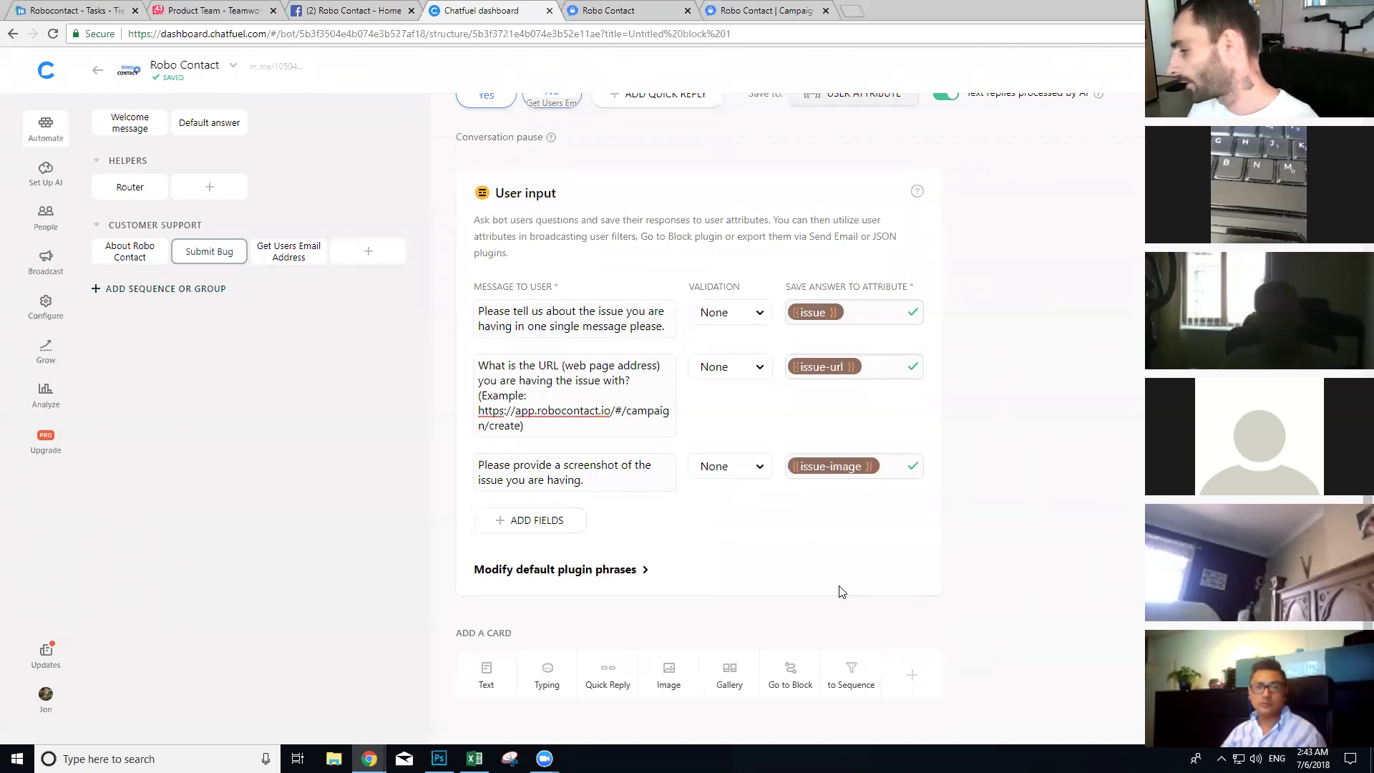
Step: Add a text card thanking the user by {first name}, ending 'We'll have it resolved shortly.'
click(464, 679)
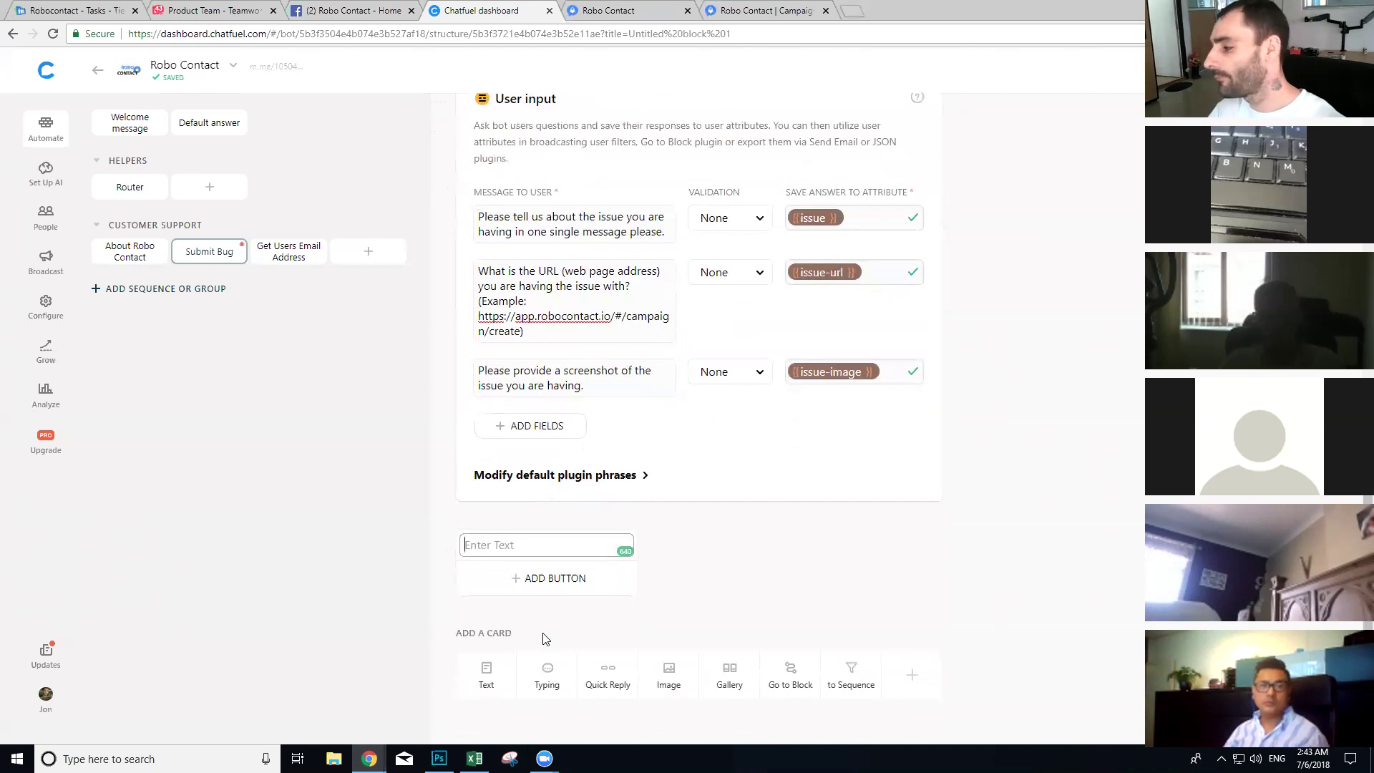
text(Thanks fo)
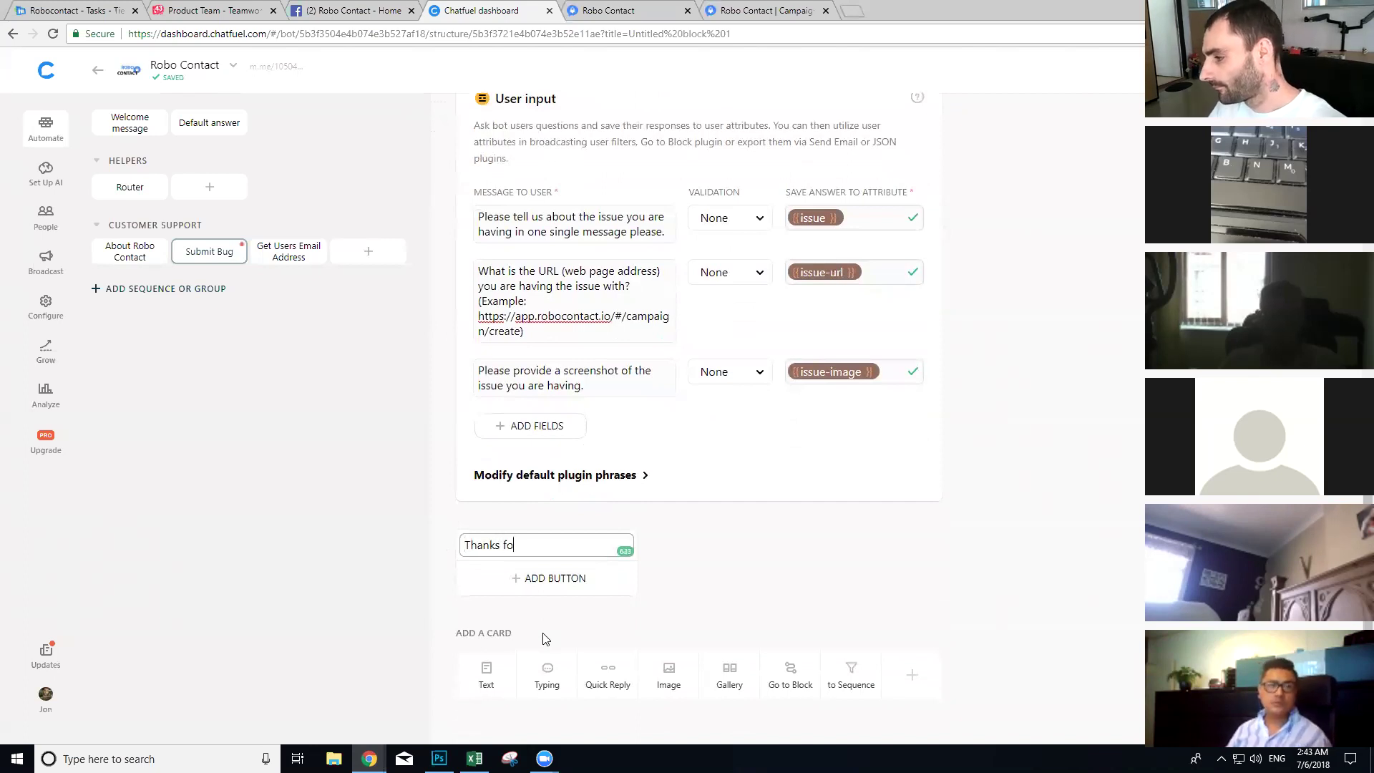
text(r subb)
key(BackSpace)
text(mitting this )
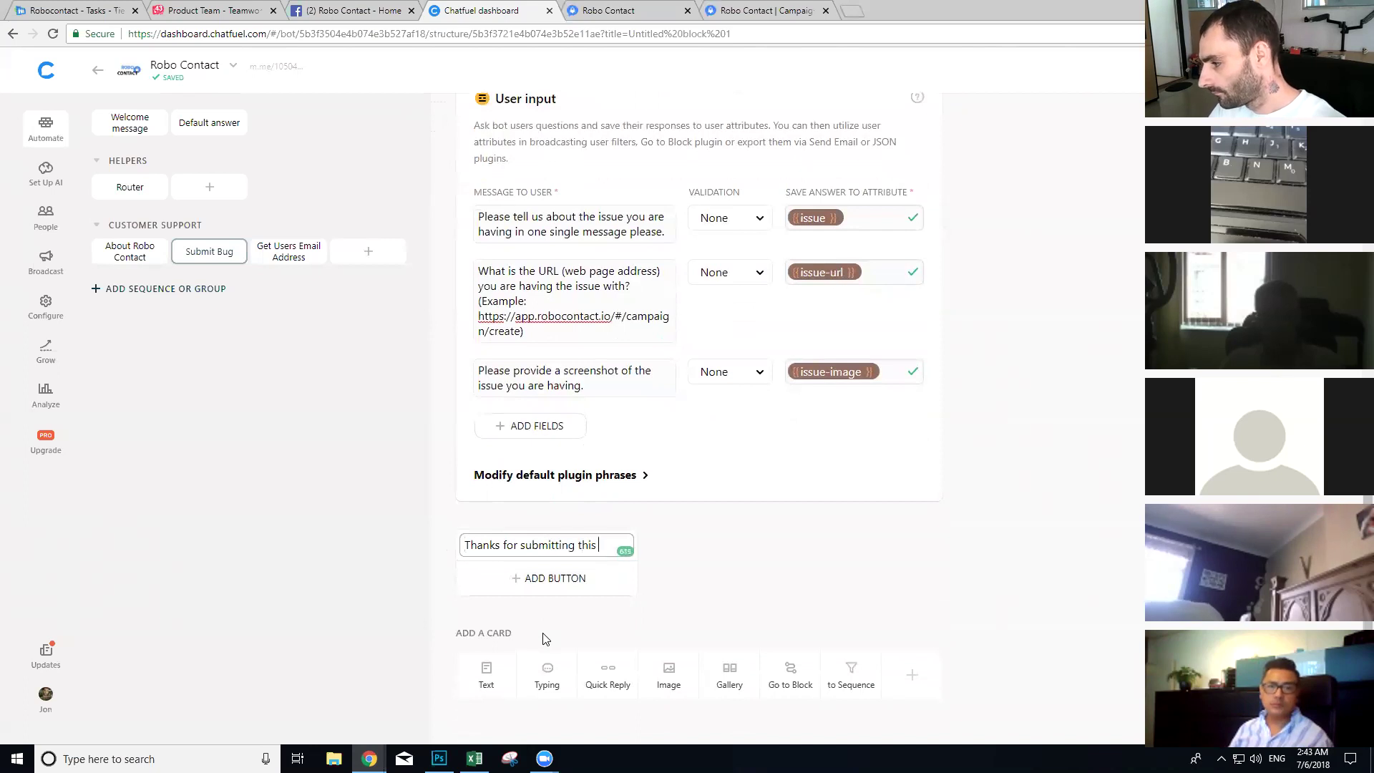
text(issue. O)
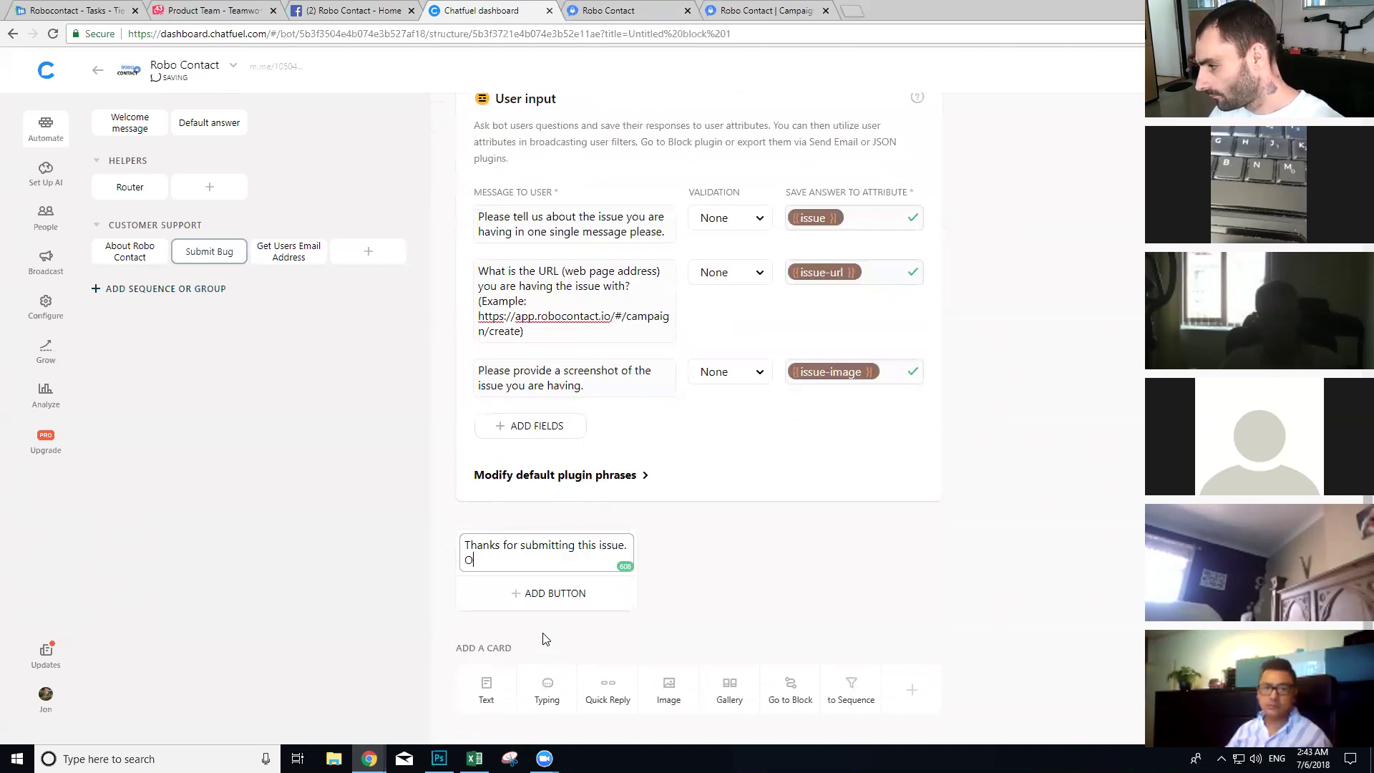
text(ne of our enginee)
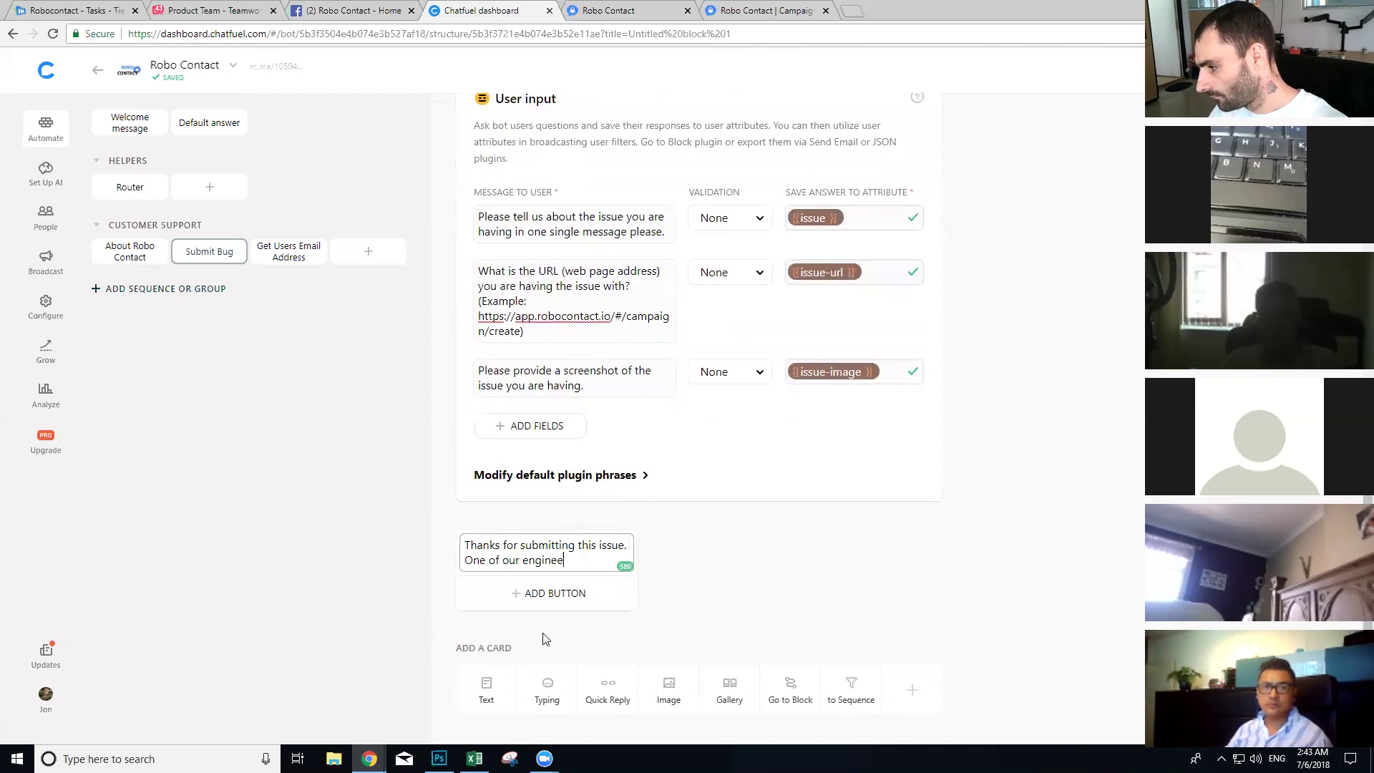
text(rs will be taking alook at it an)
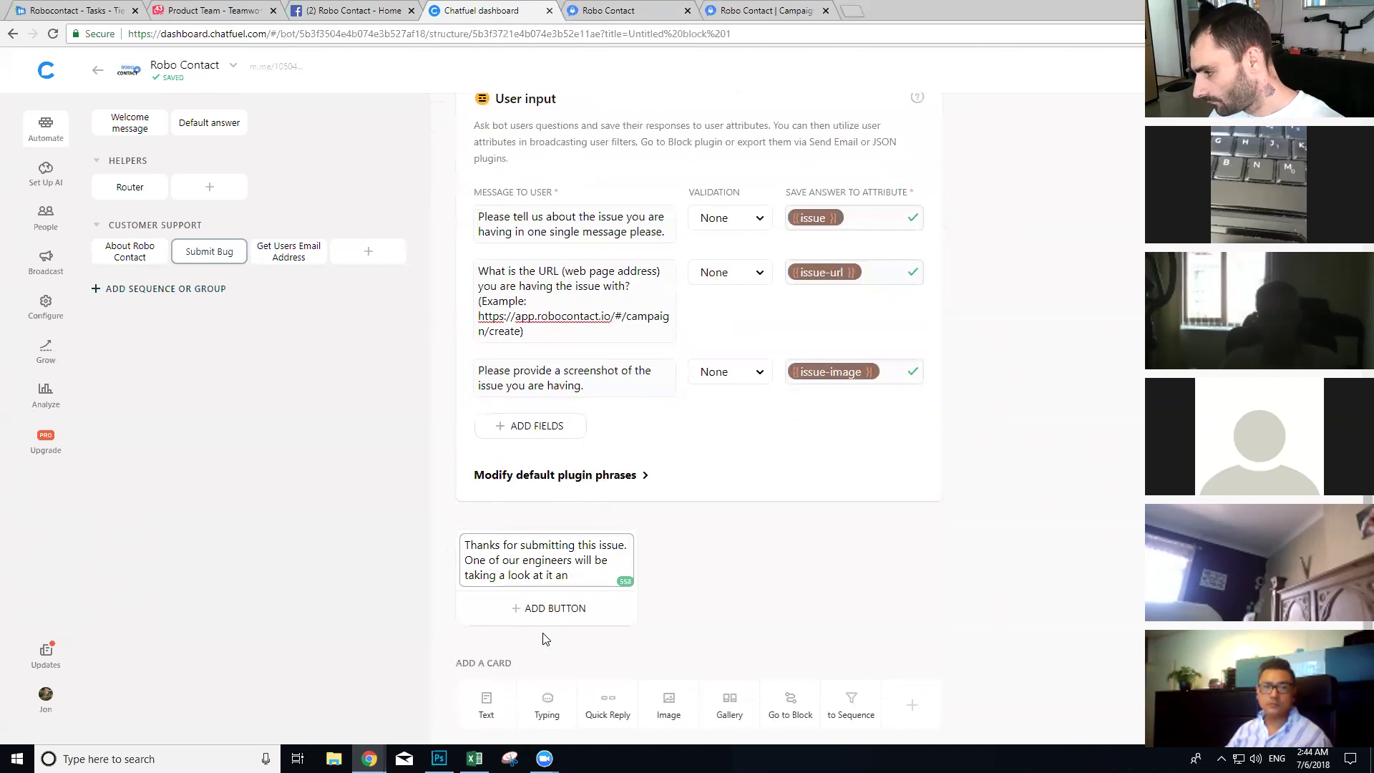
text(d getting)
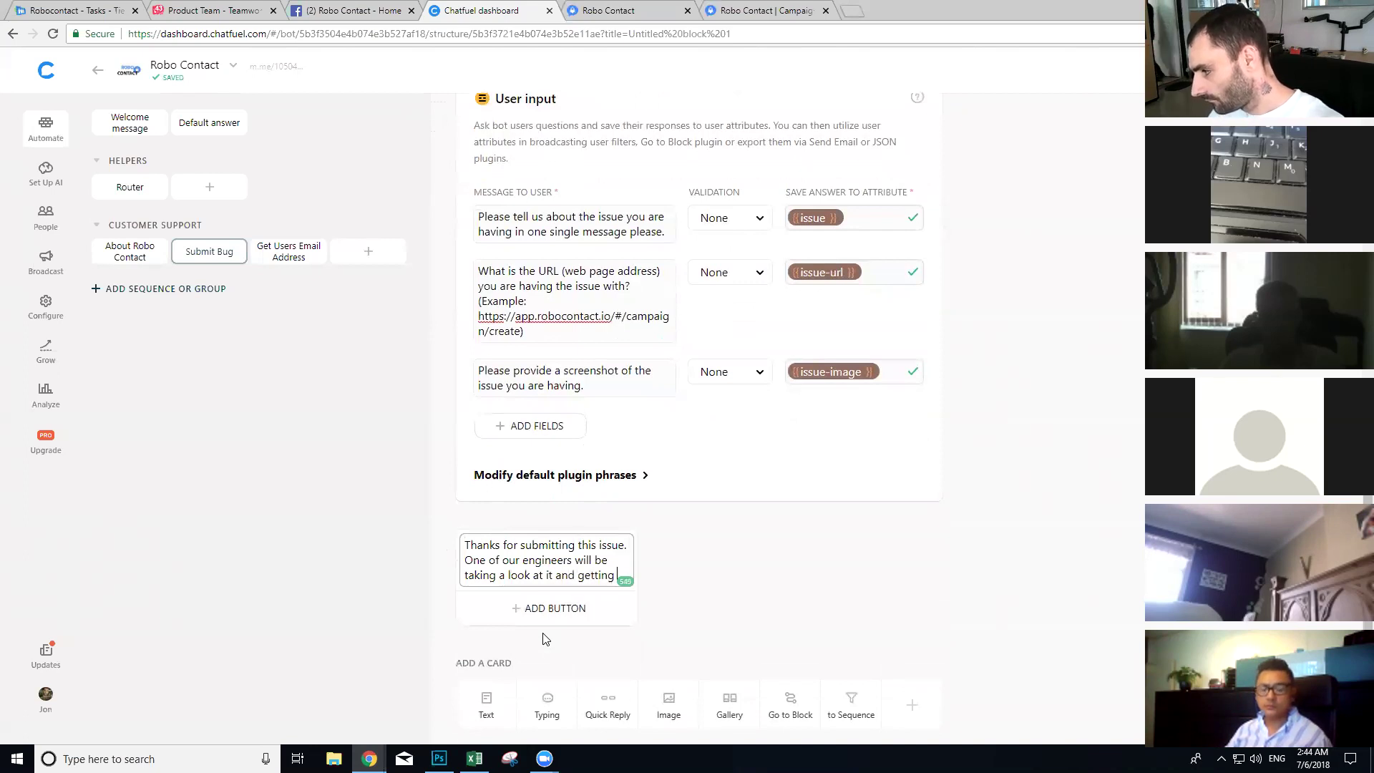
text( back to you s)
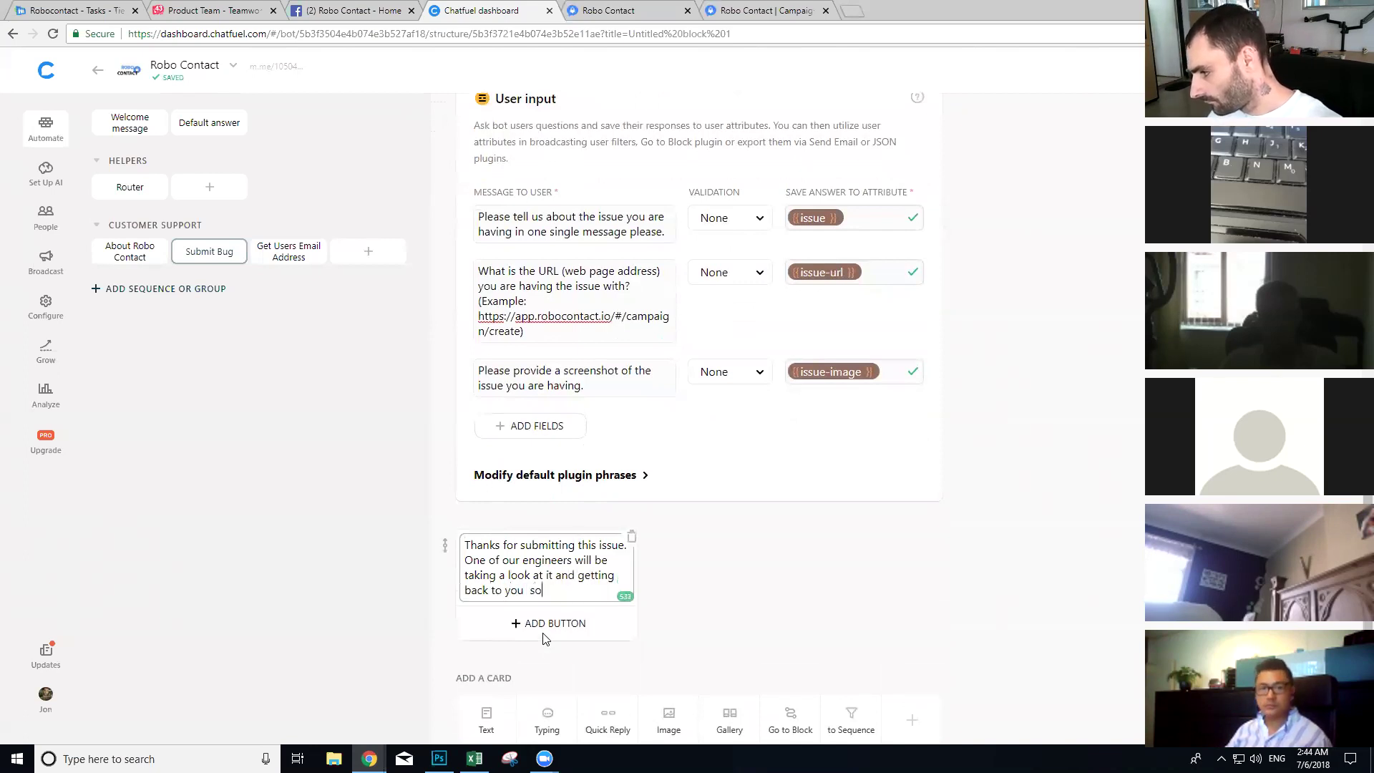
text( soon. Thanks again )
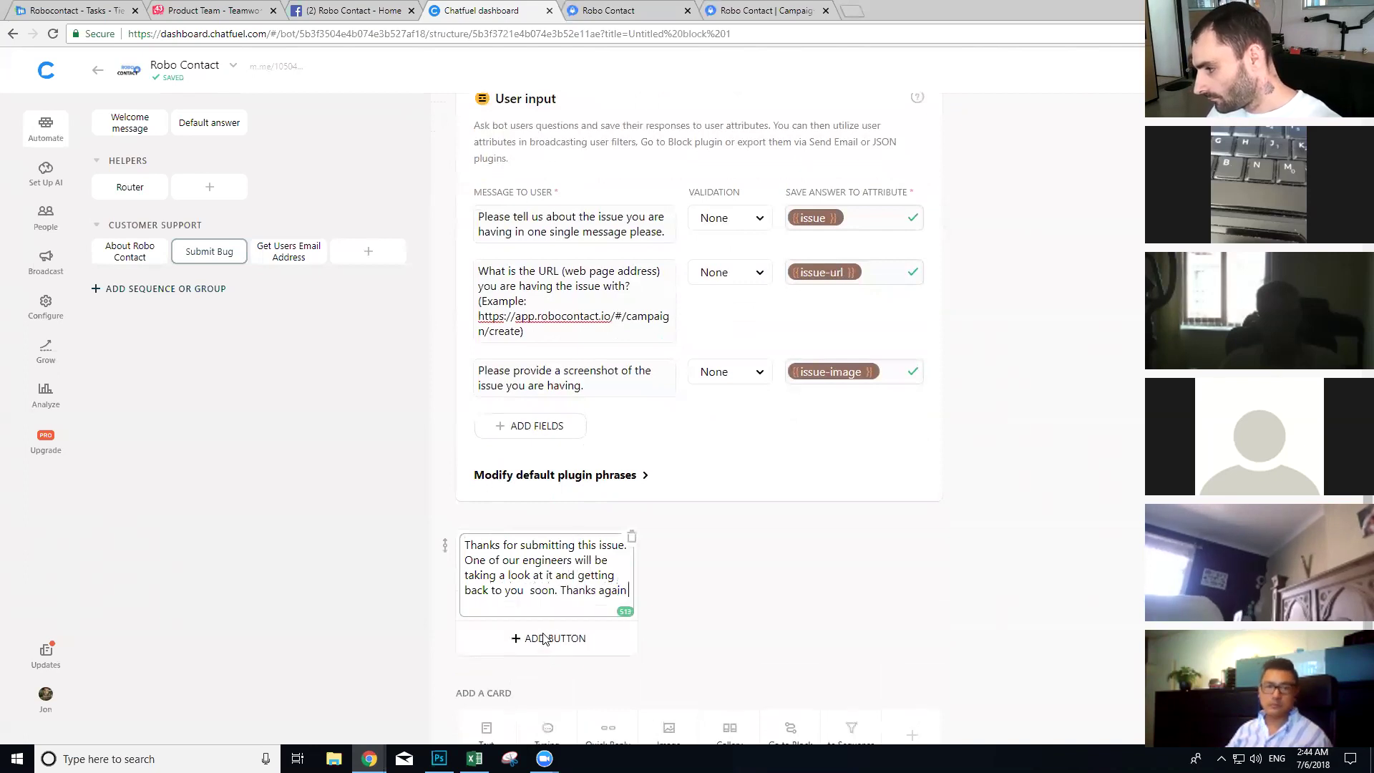
text({{name)
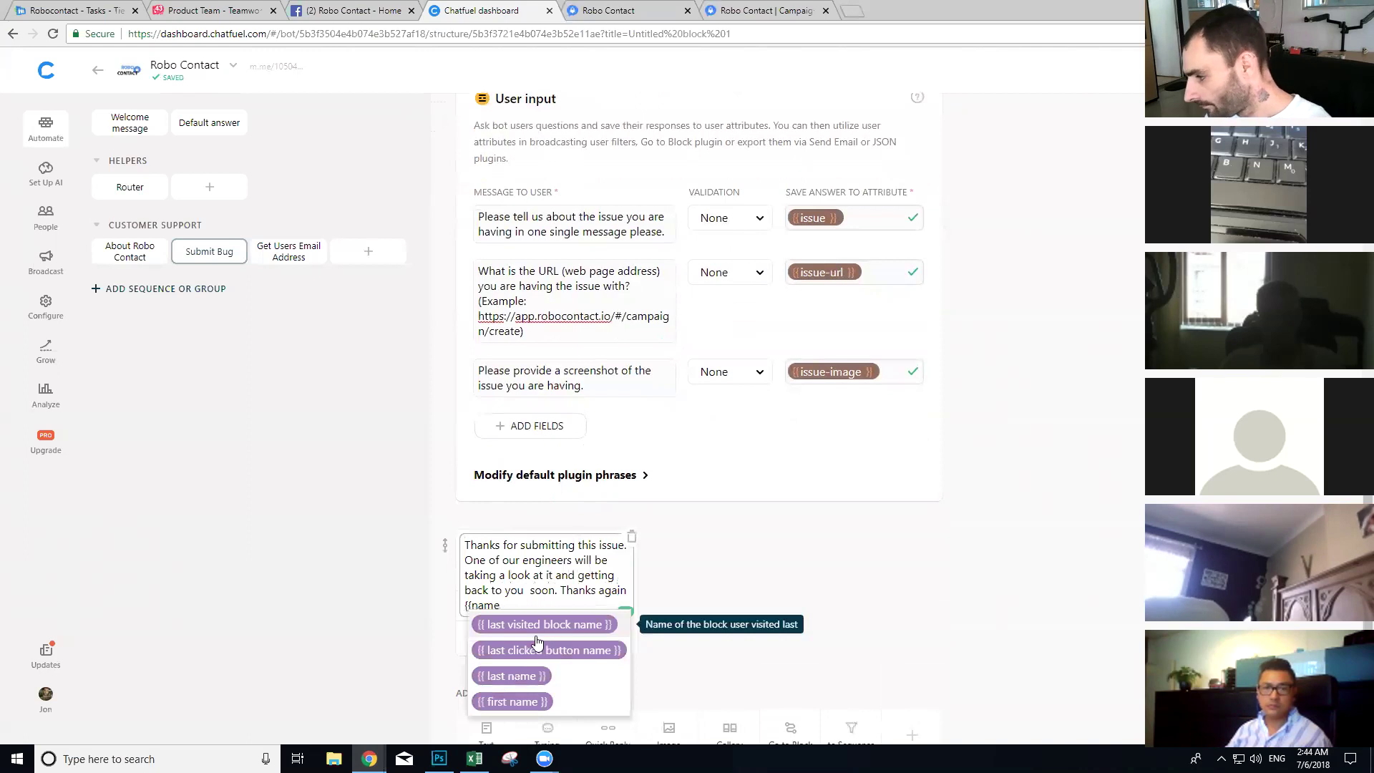
click(515, 699)
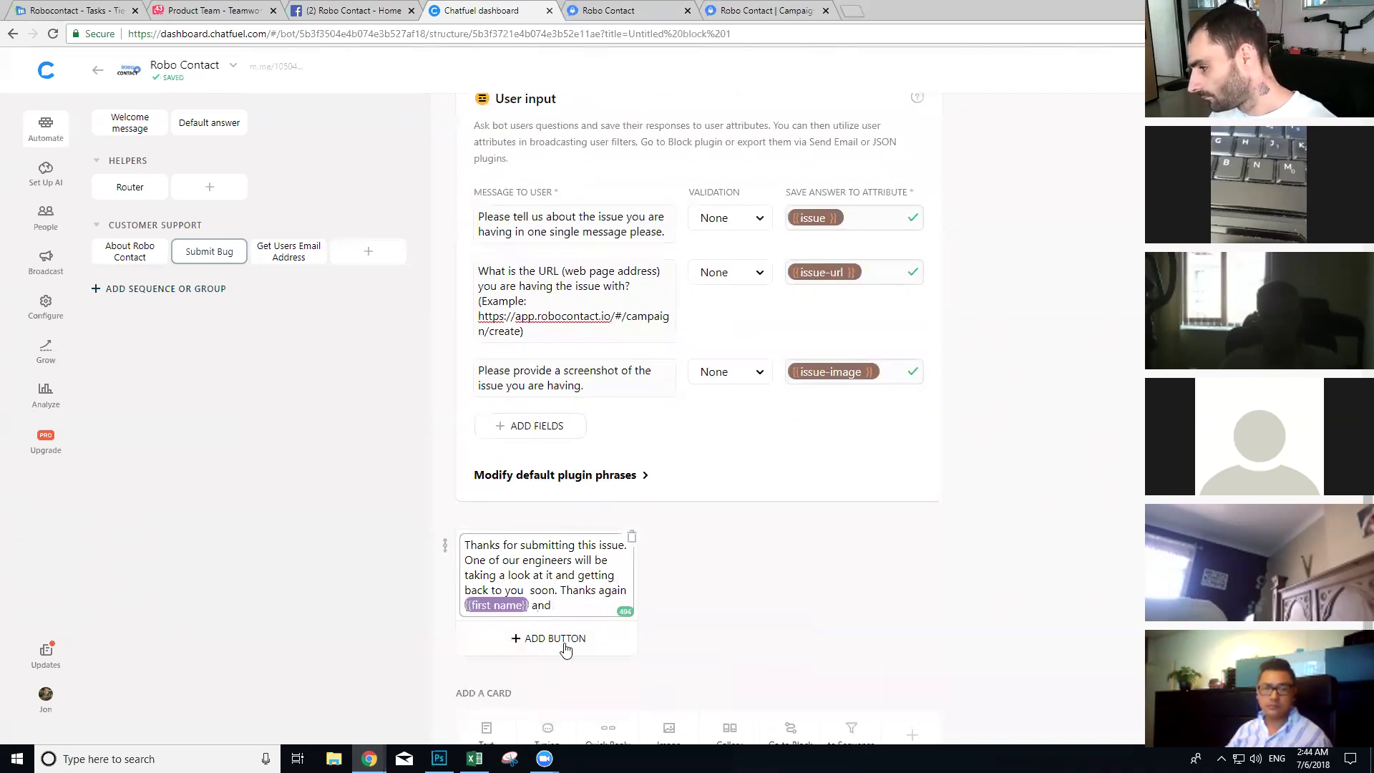
text(and sorry about this iss)
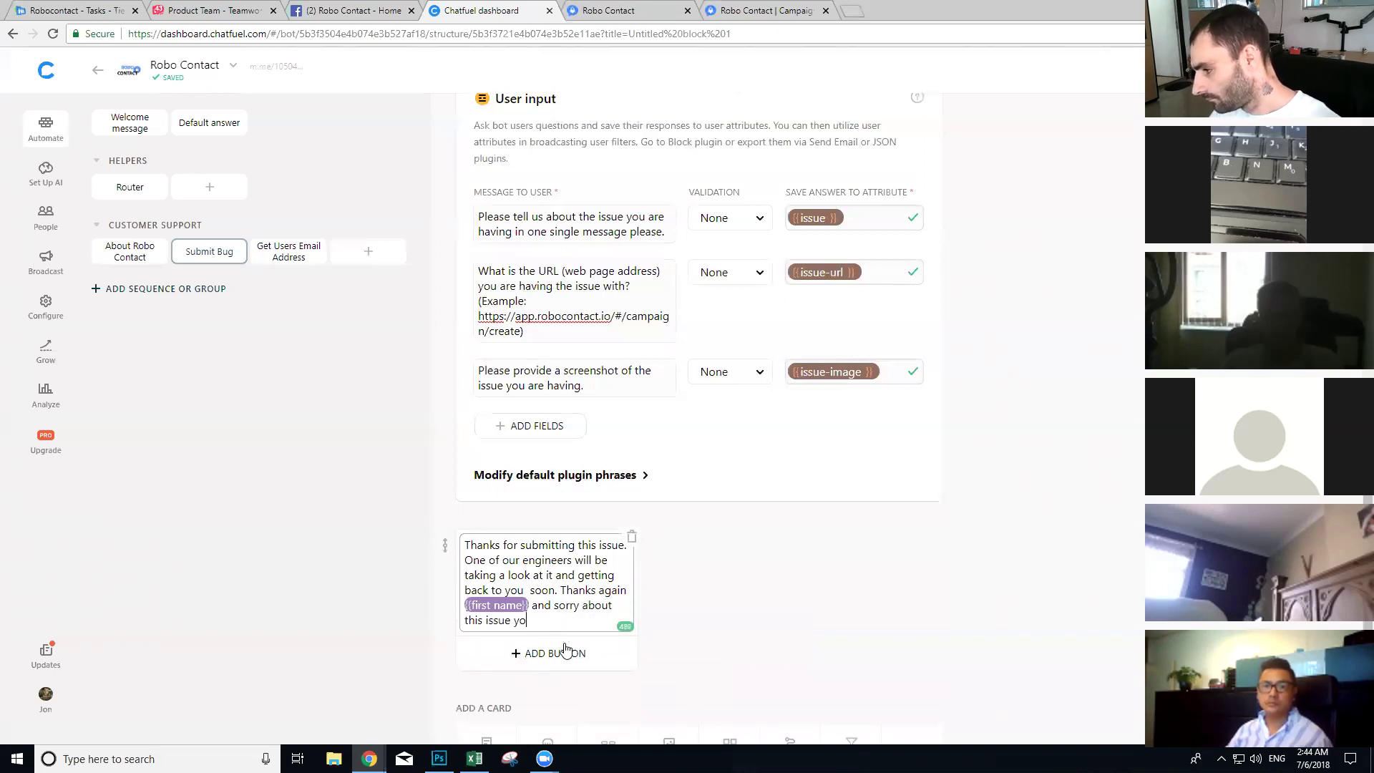
text(ue you are having. We)
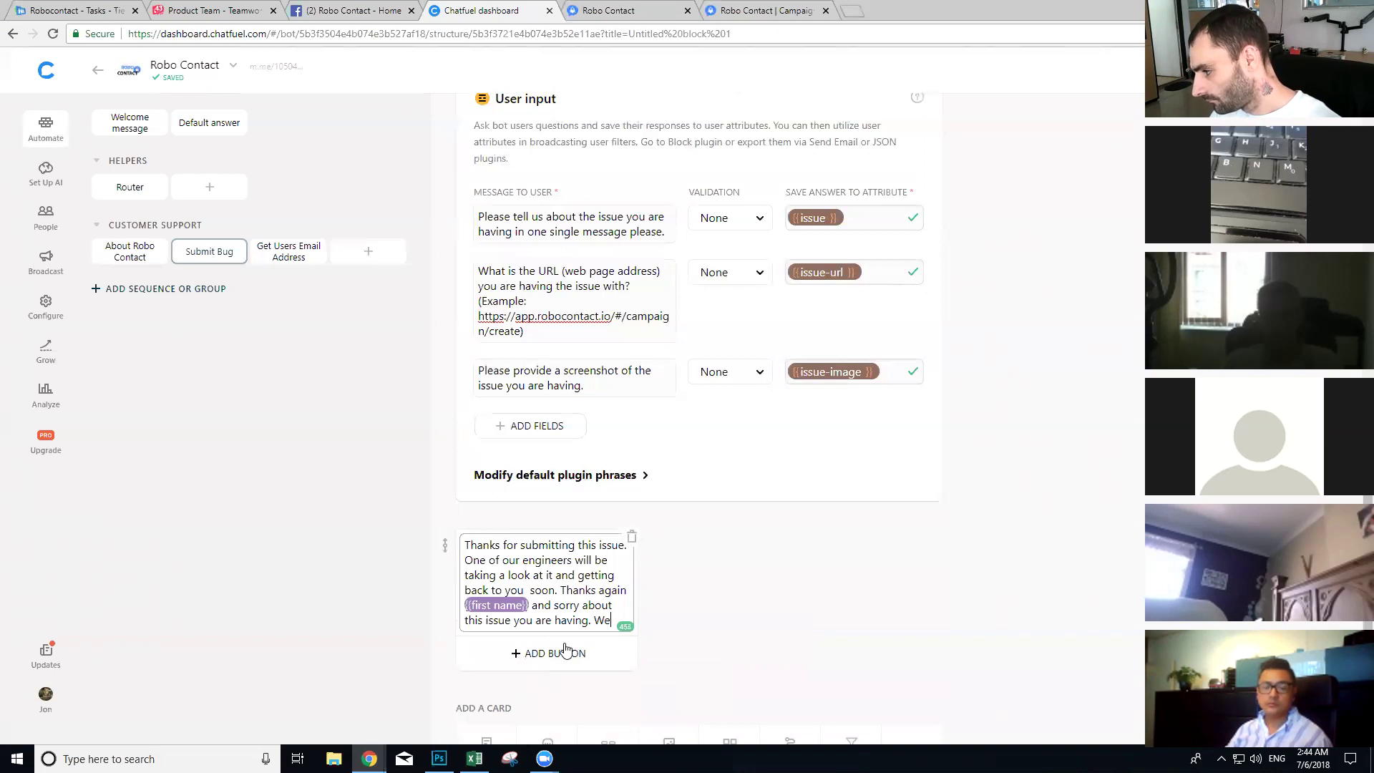
text('ll have it)
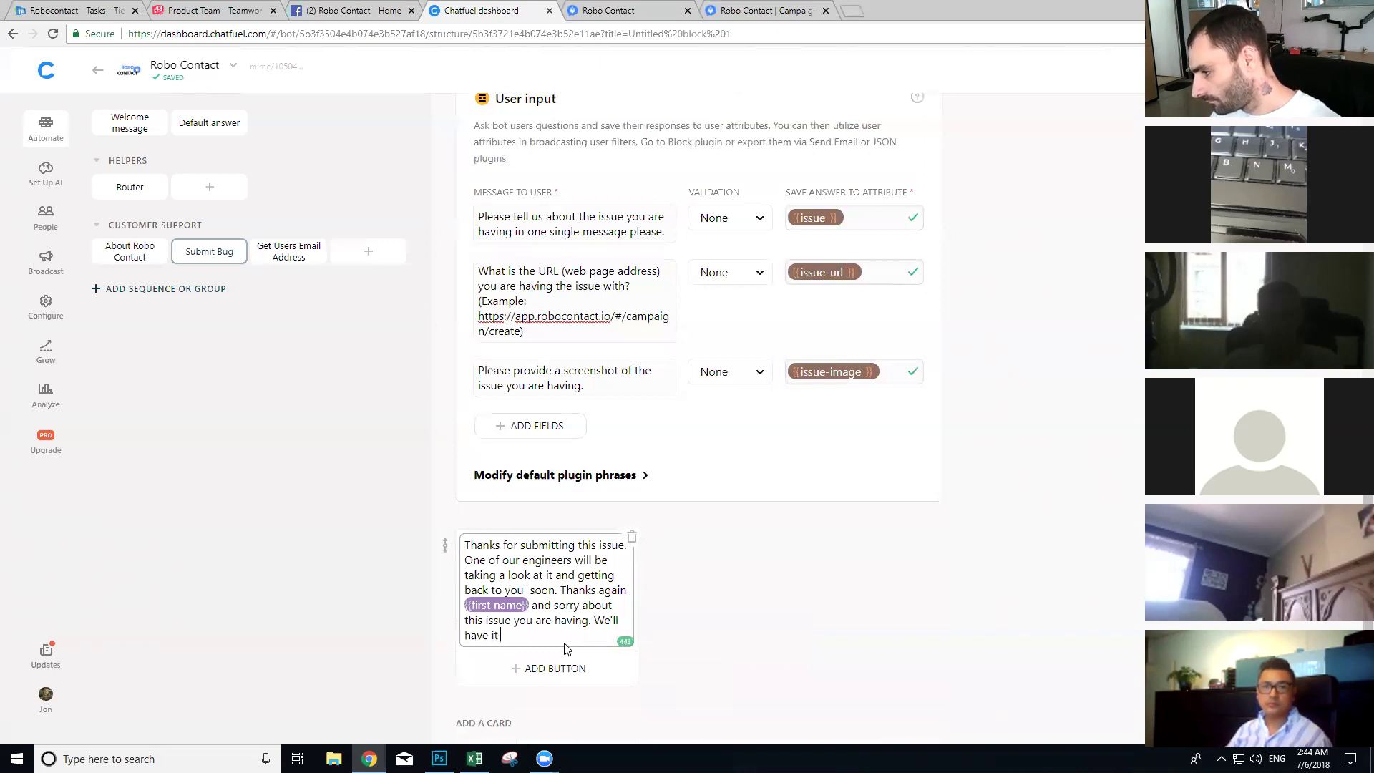
text( resolved shortly.)
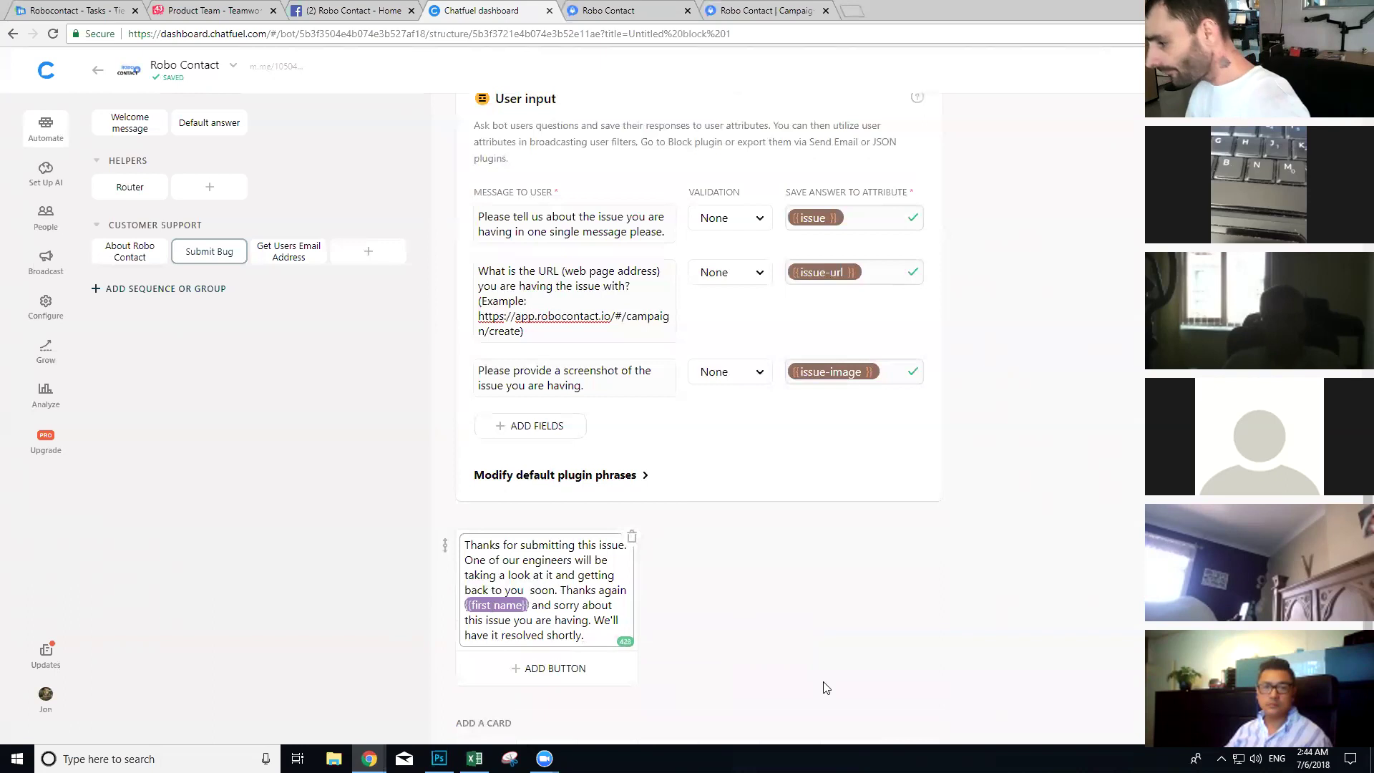
scroll(782, 547, down, 1)
scroll(748, 542, up, 3)
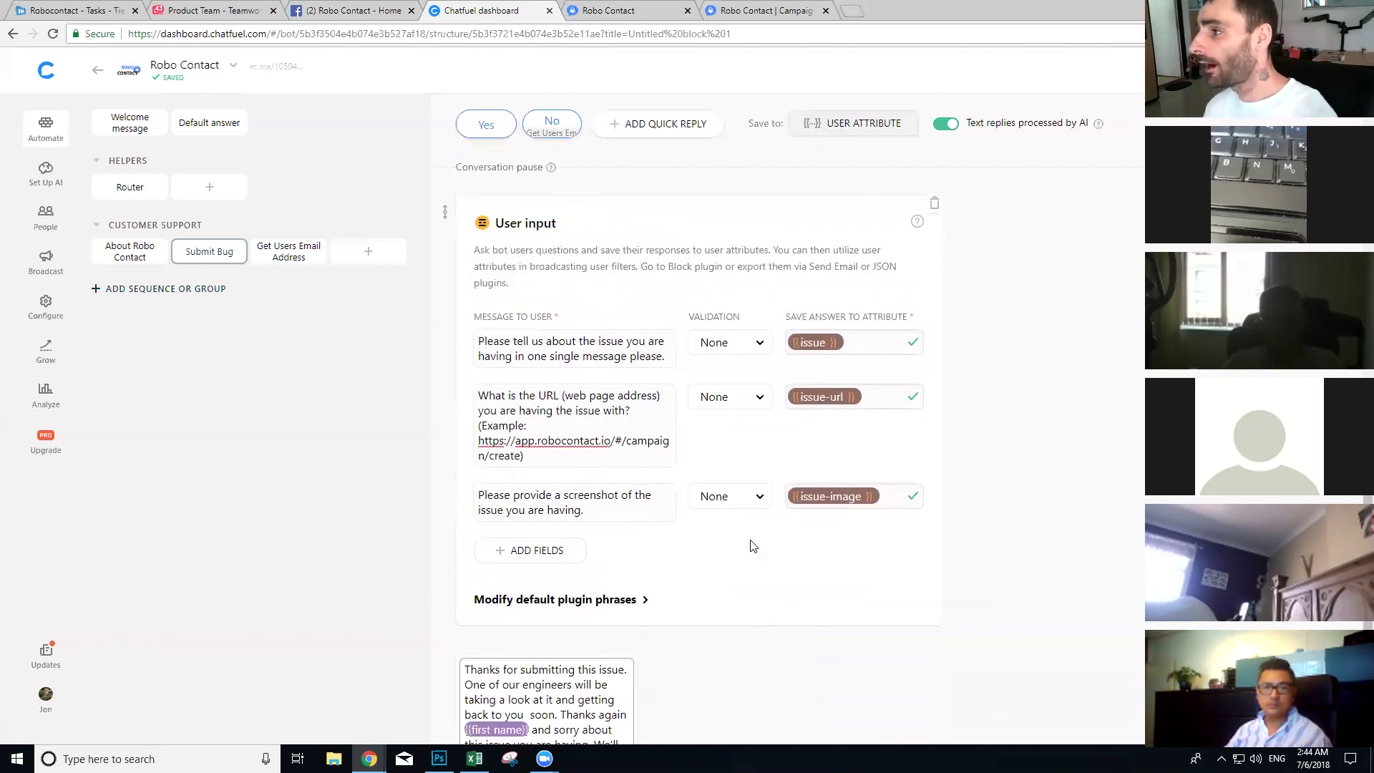
Step: Open Teamwork's Projects page and clear the letter filter to list all 97 active projects
drag(75, 10, 813, 6)
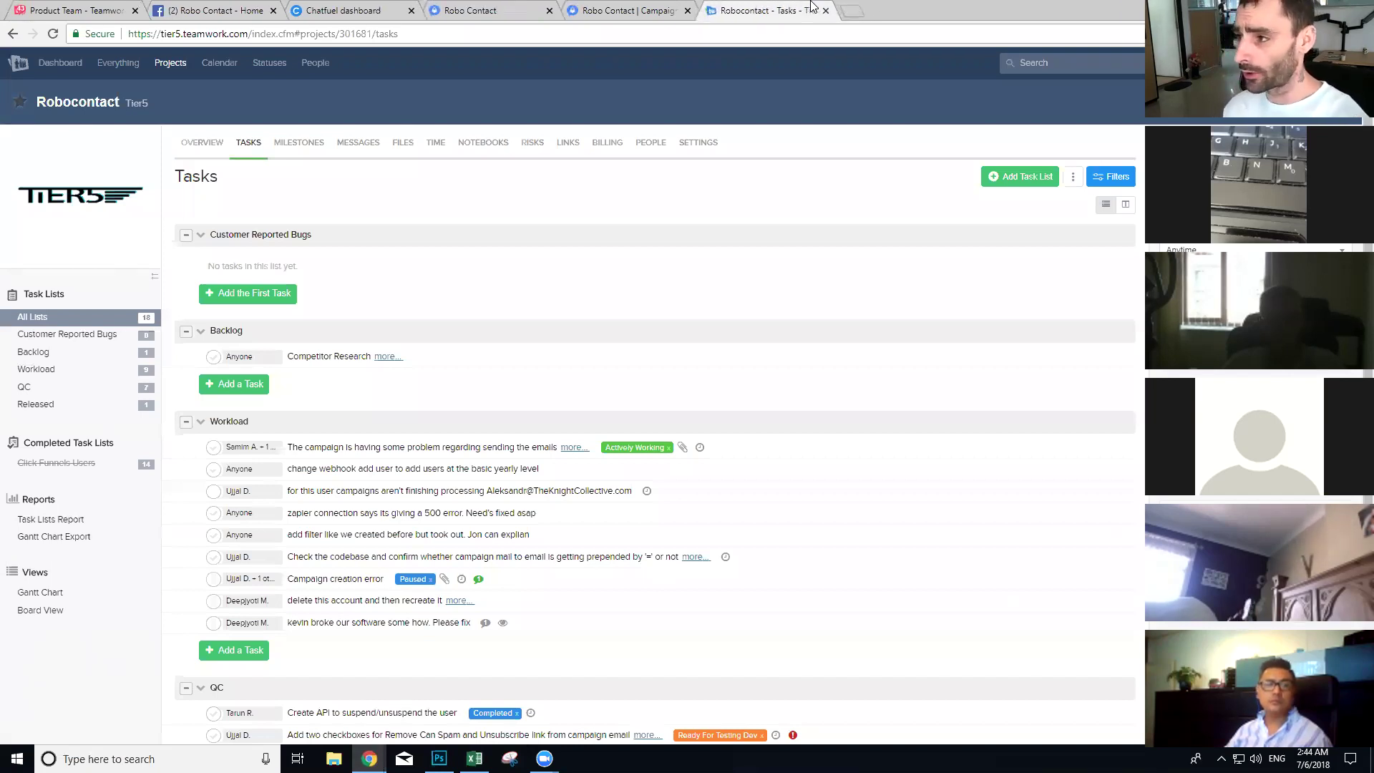
click(154, 62)
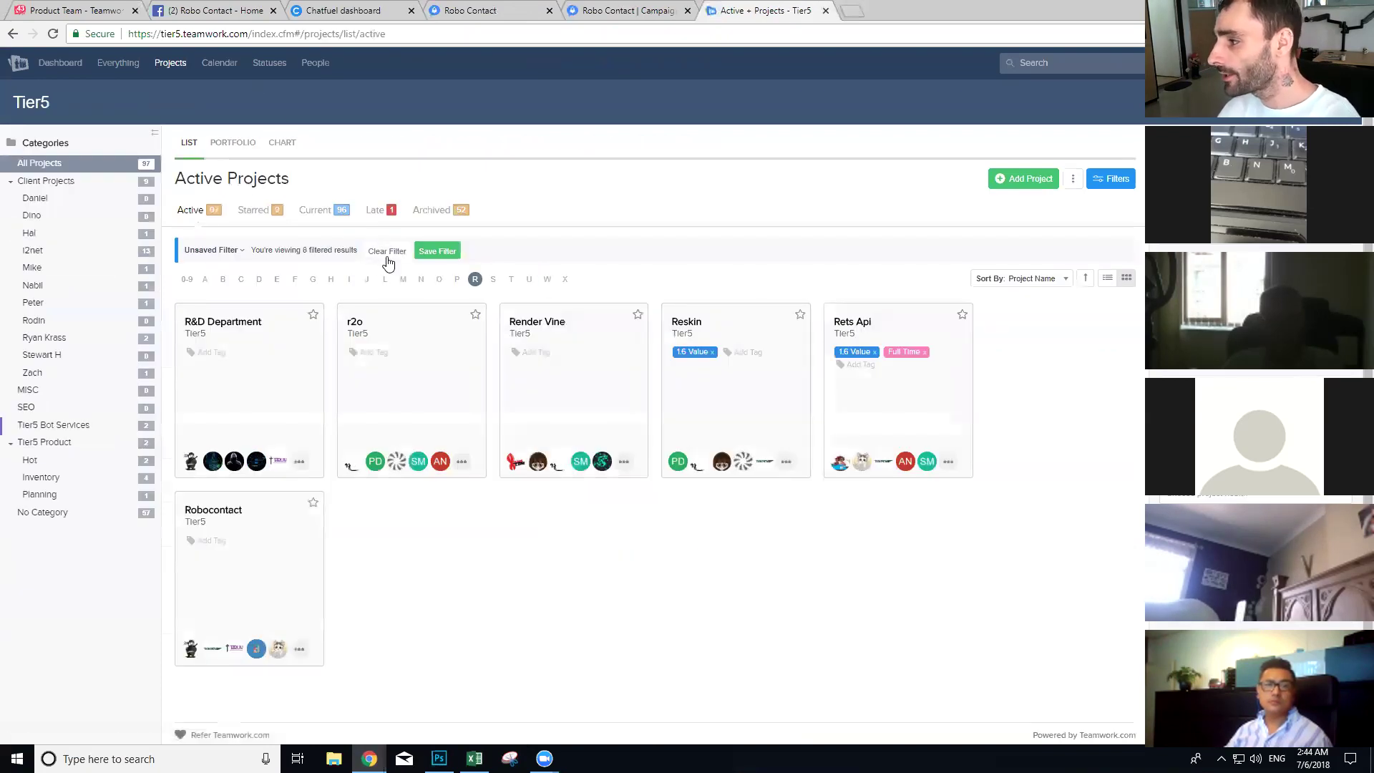
click(386, 252)
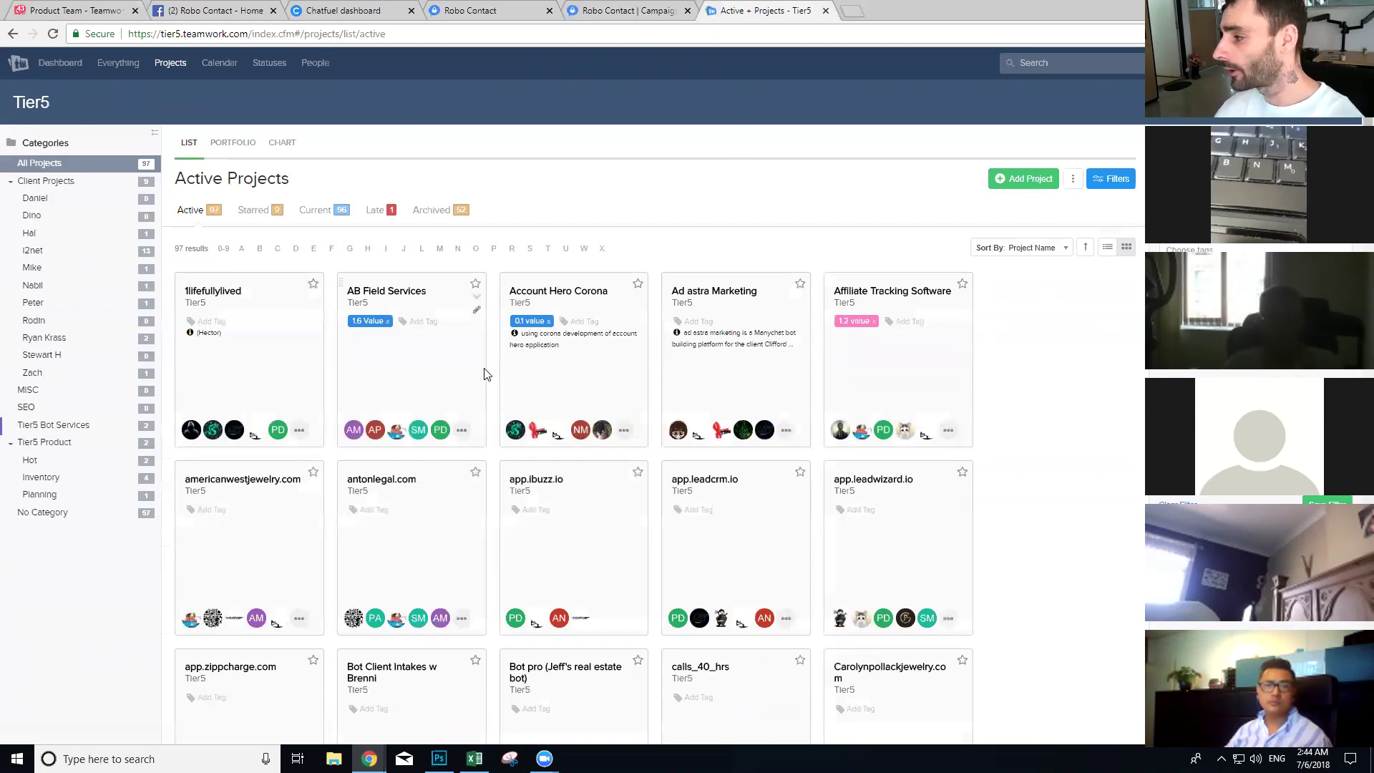
scroll(479, 396, down, 10)
scroll(483, 376, down, 20)
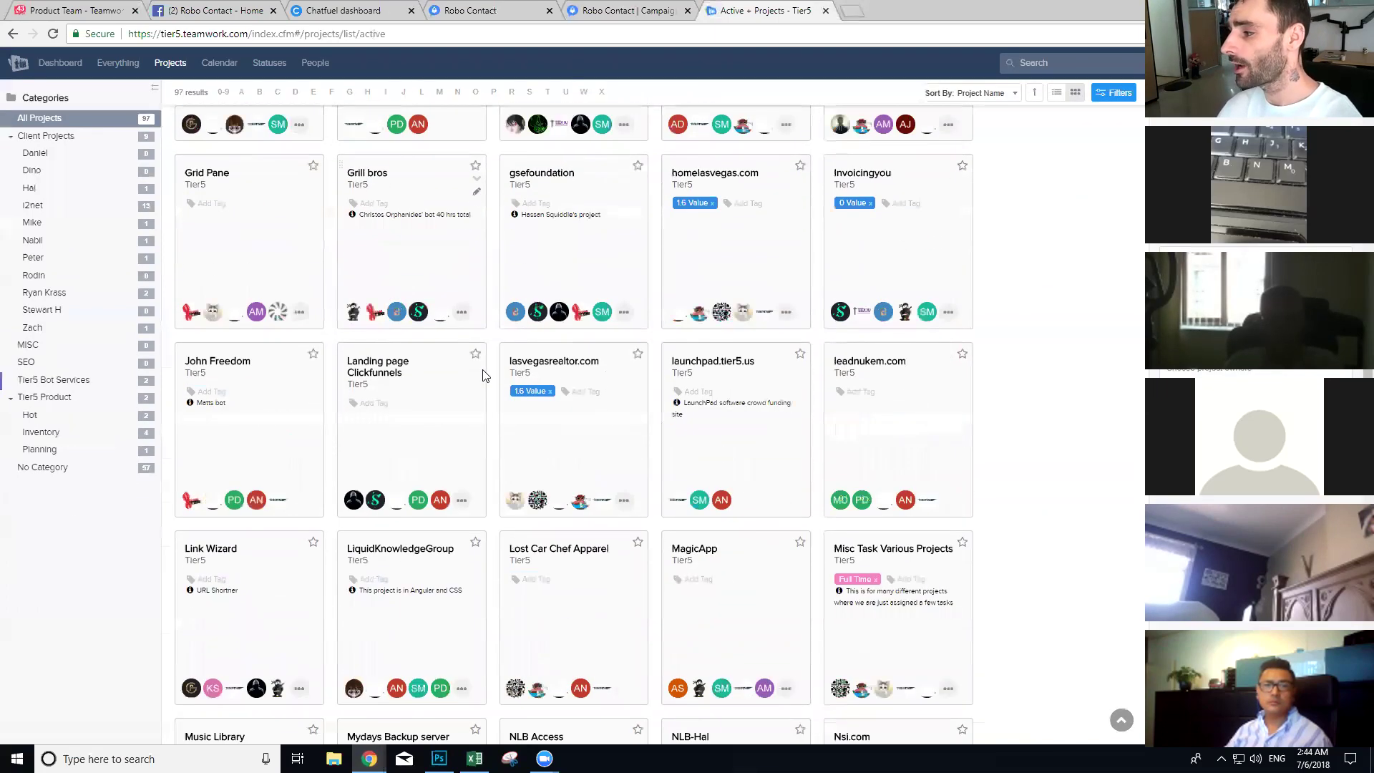
scroll(483, 376, down, 9)
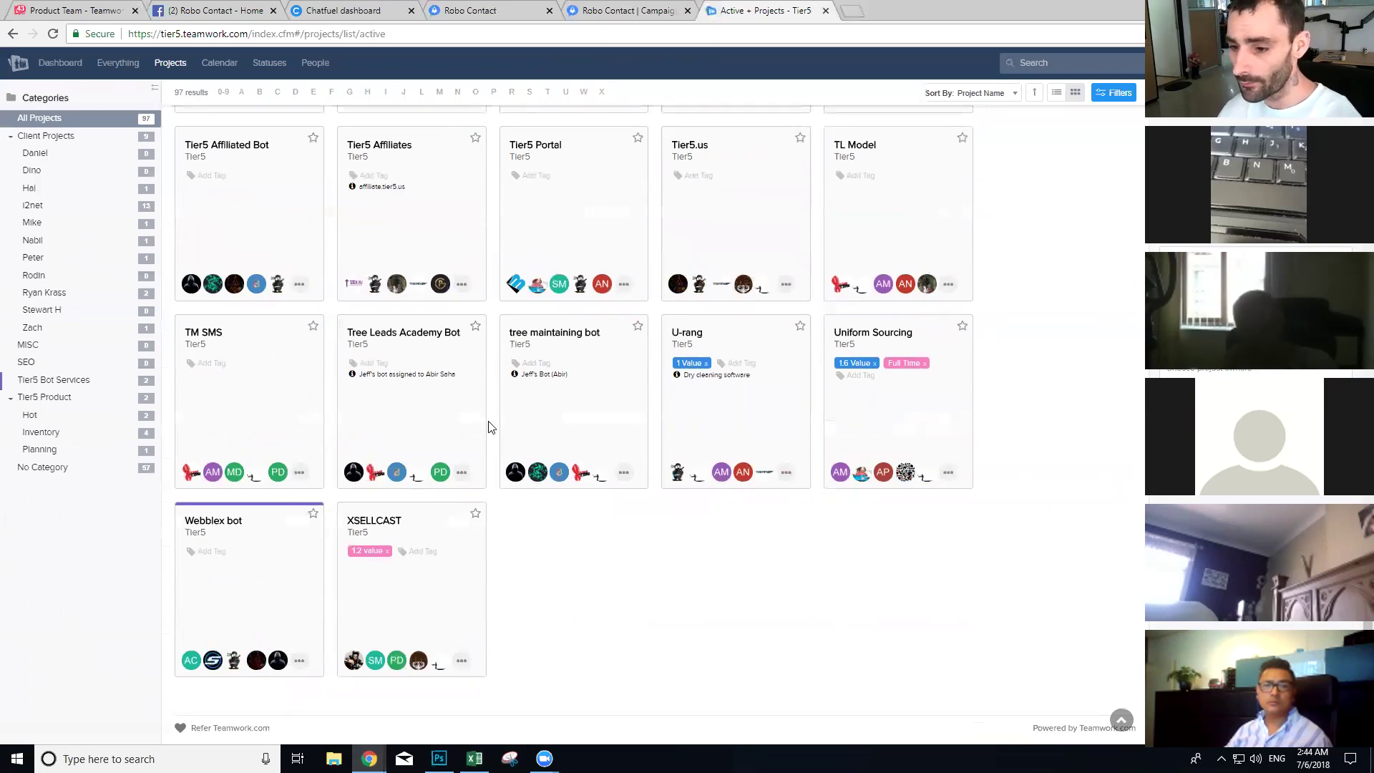
scroll(490, 428, up, 2)
scroll(489, 428, up, 10)
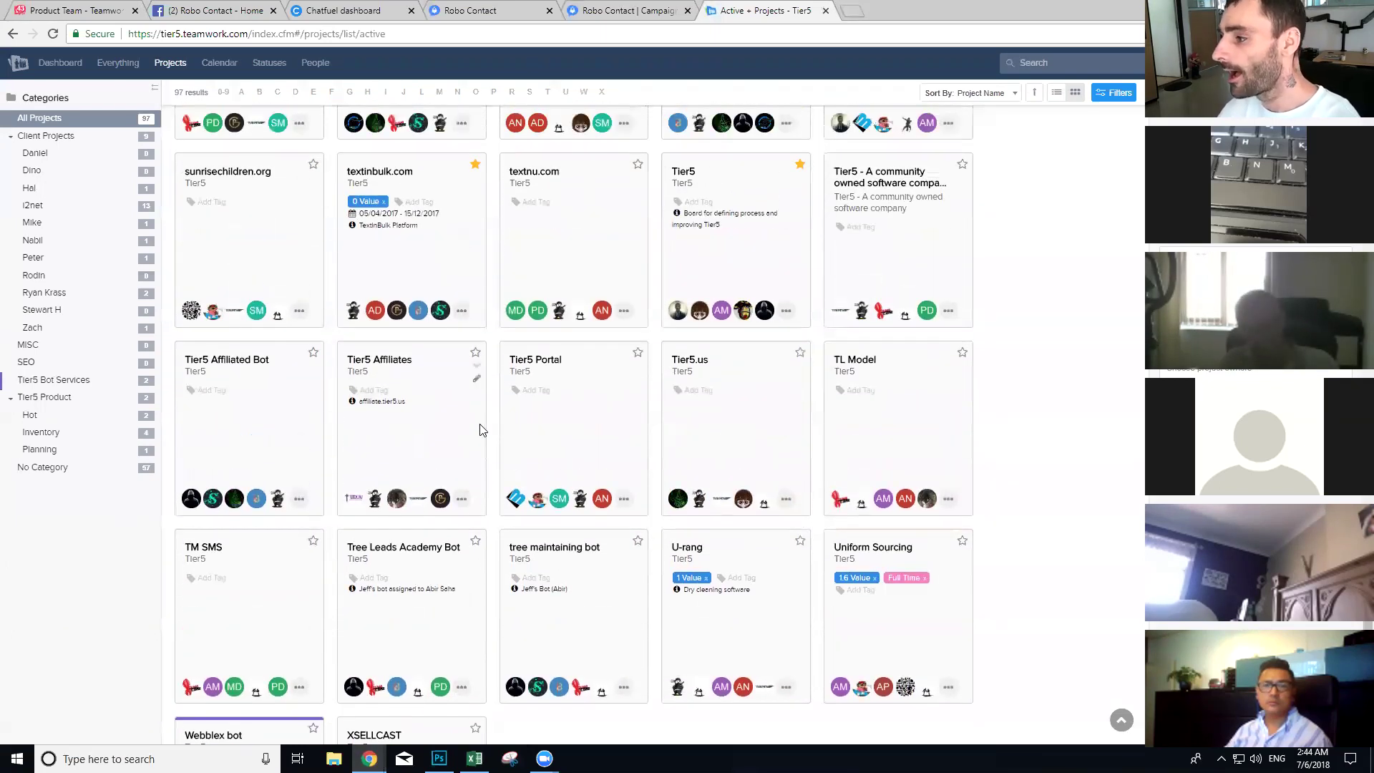
scroll(480, 430, up, 5)
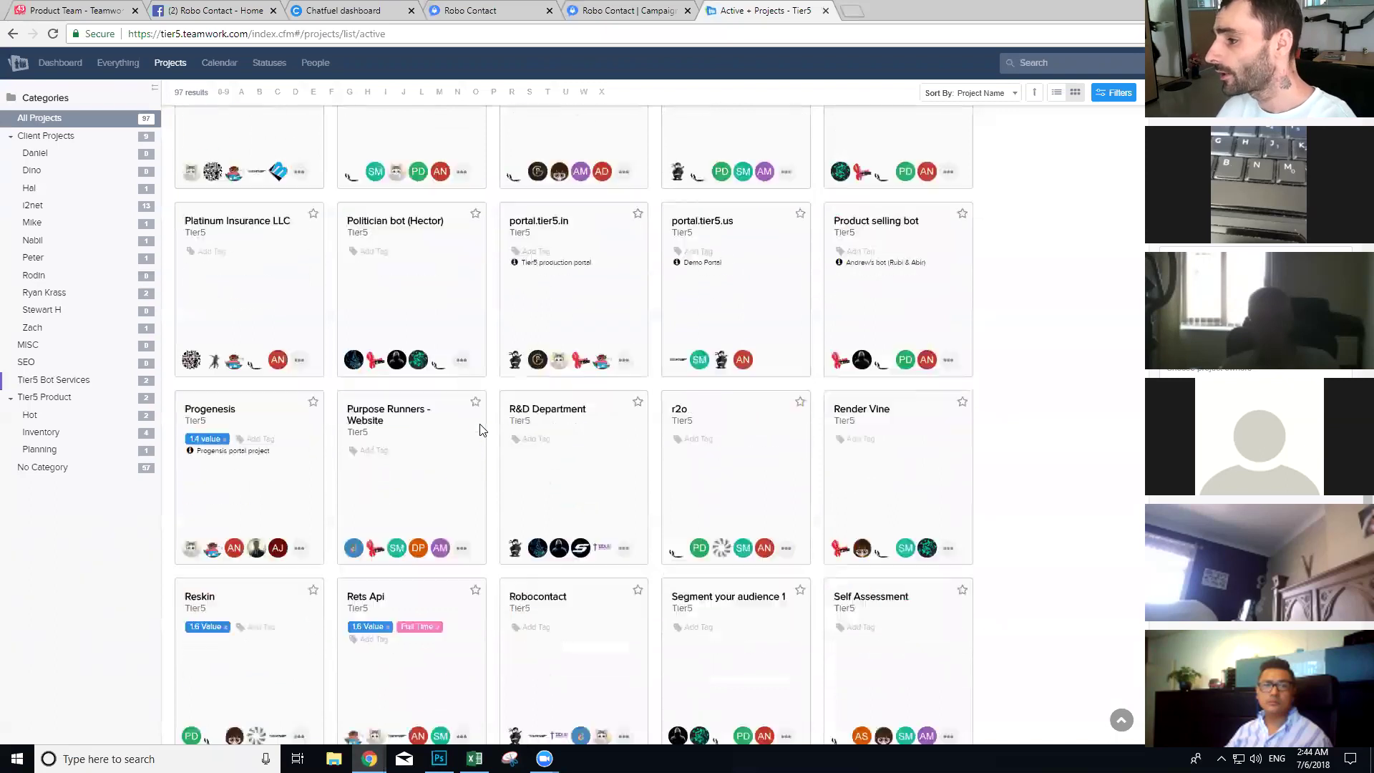
scroll(479, 429, up, 1)
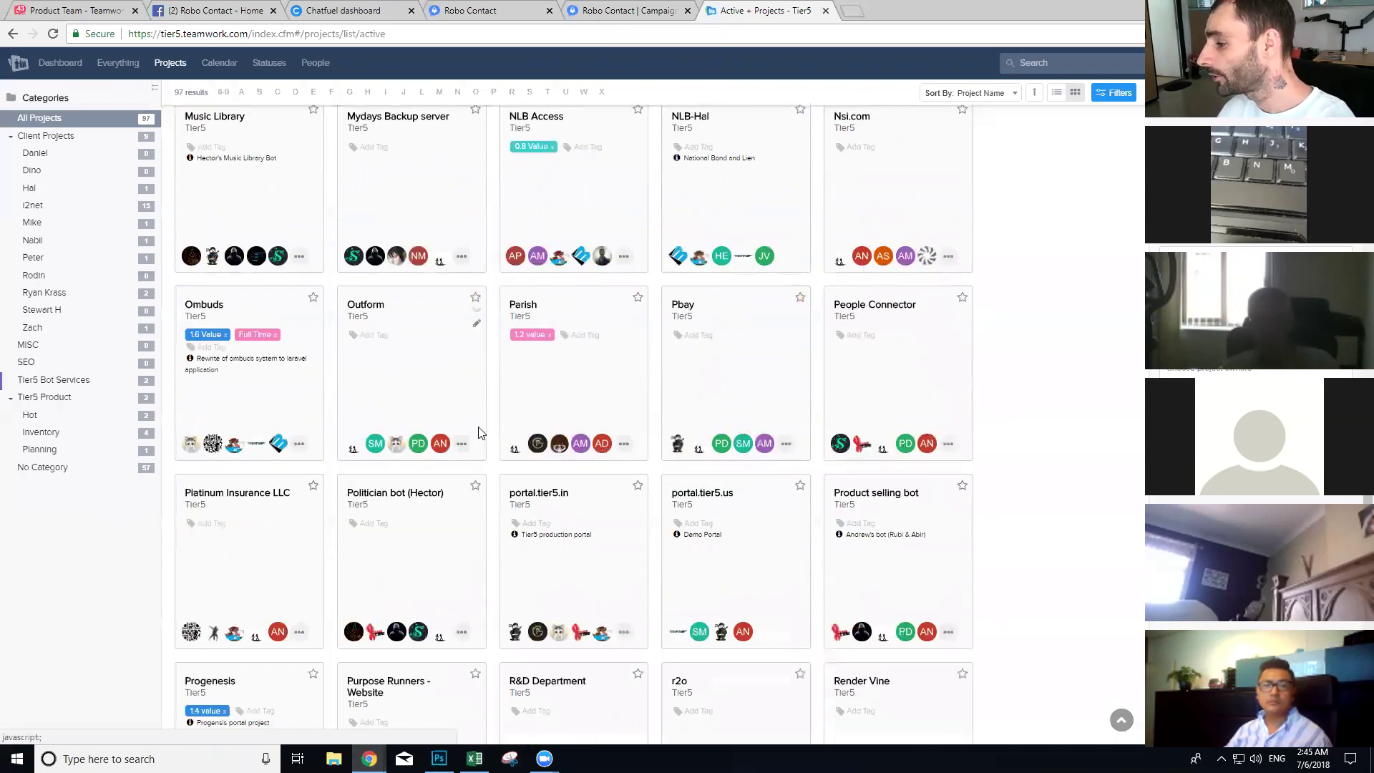
scroll(290, 555, down, 2)
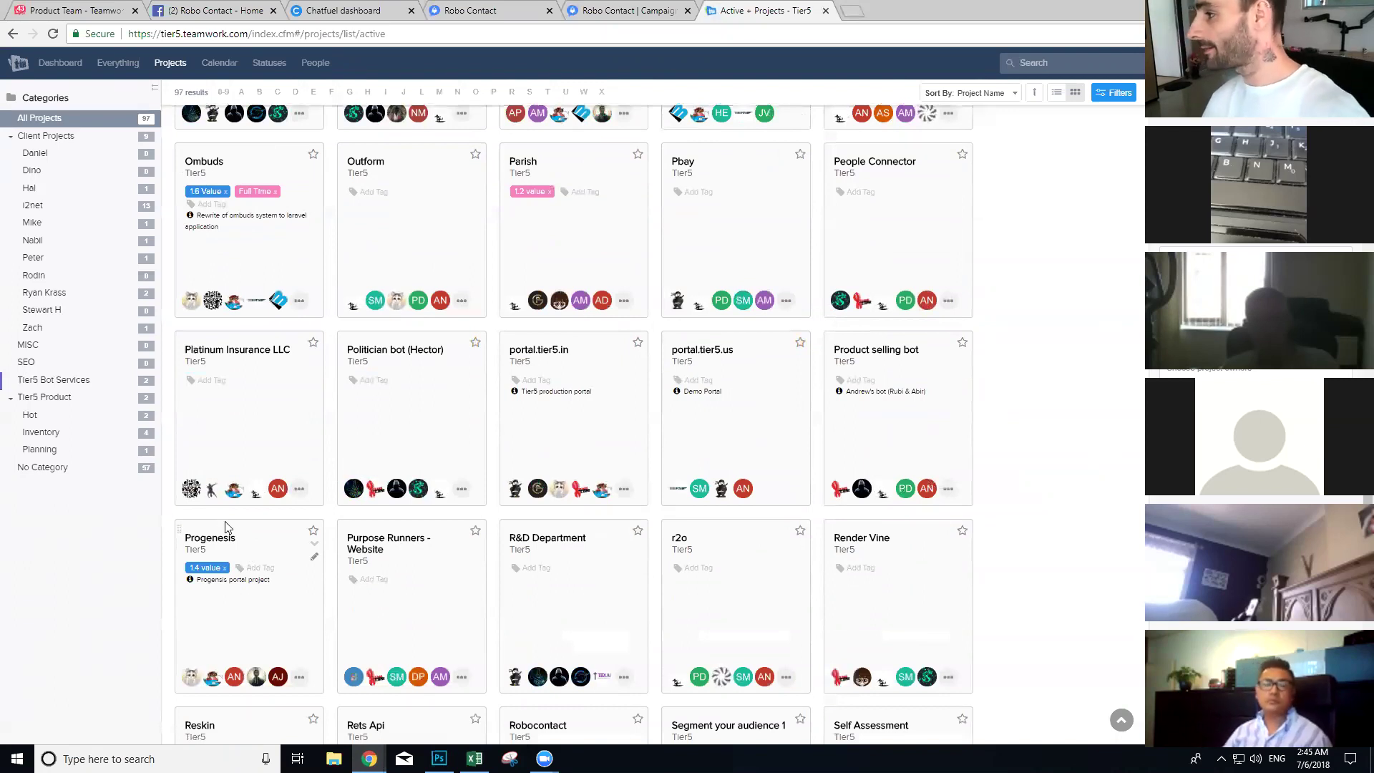
scroll(226, 523, up, 2)
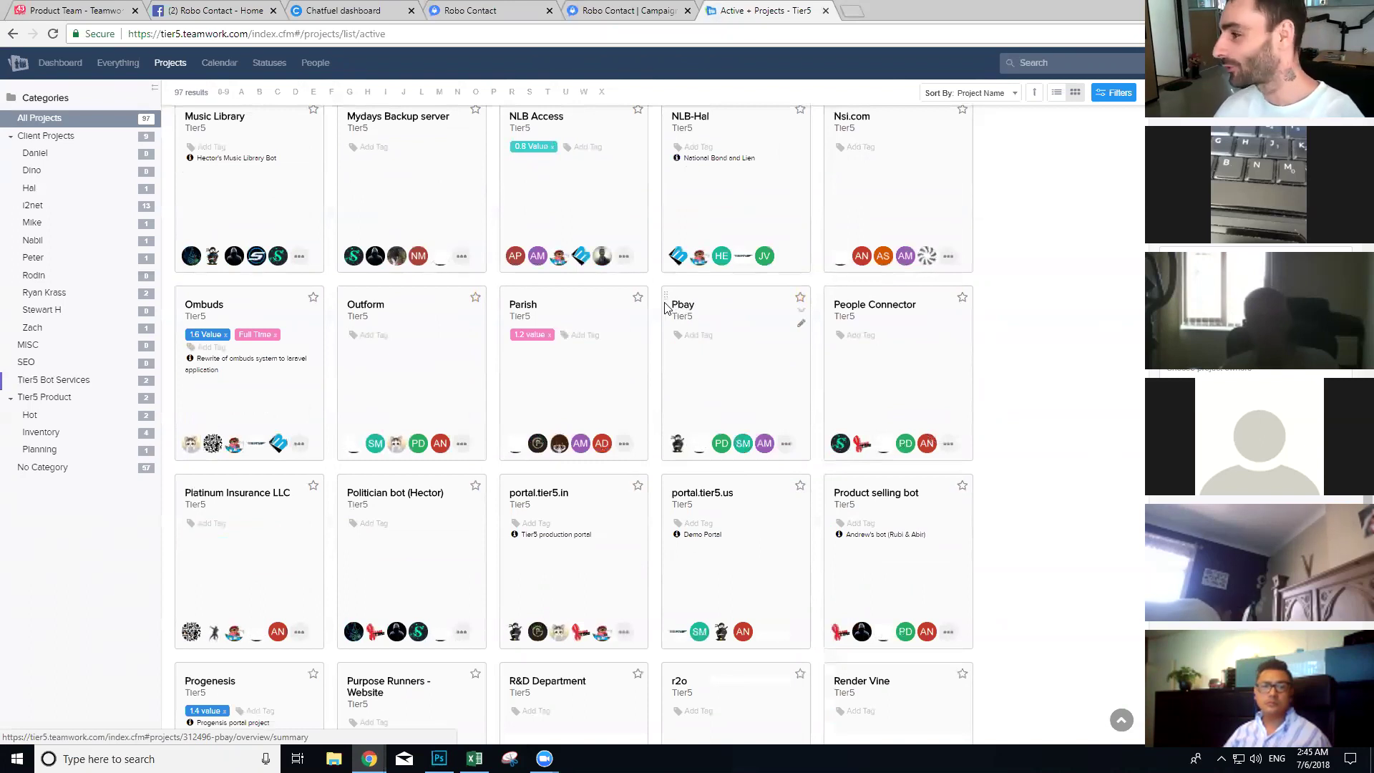
scroll(646, 343, up, 3)
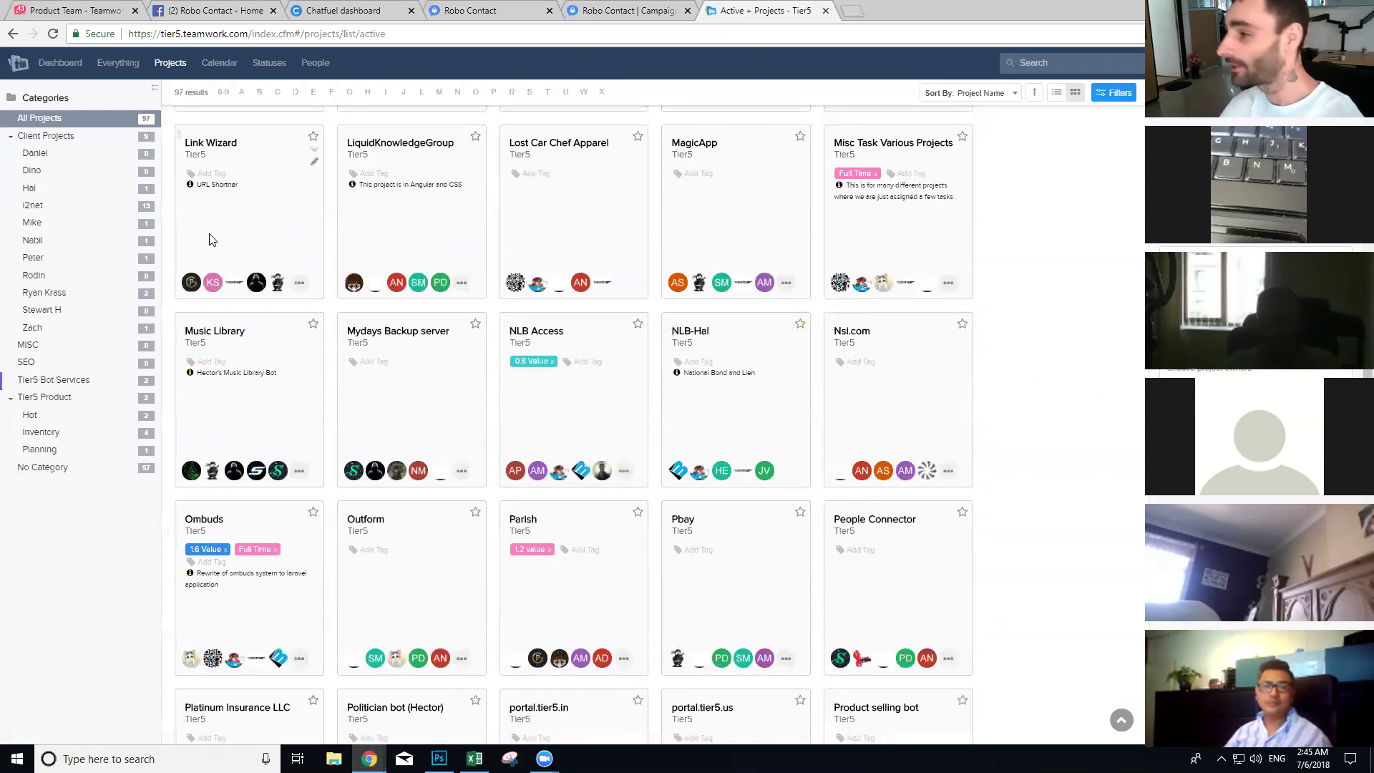
scroll(210, 238, up, 2)
scroll(210, 308, up, 1)
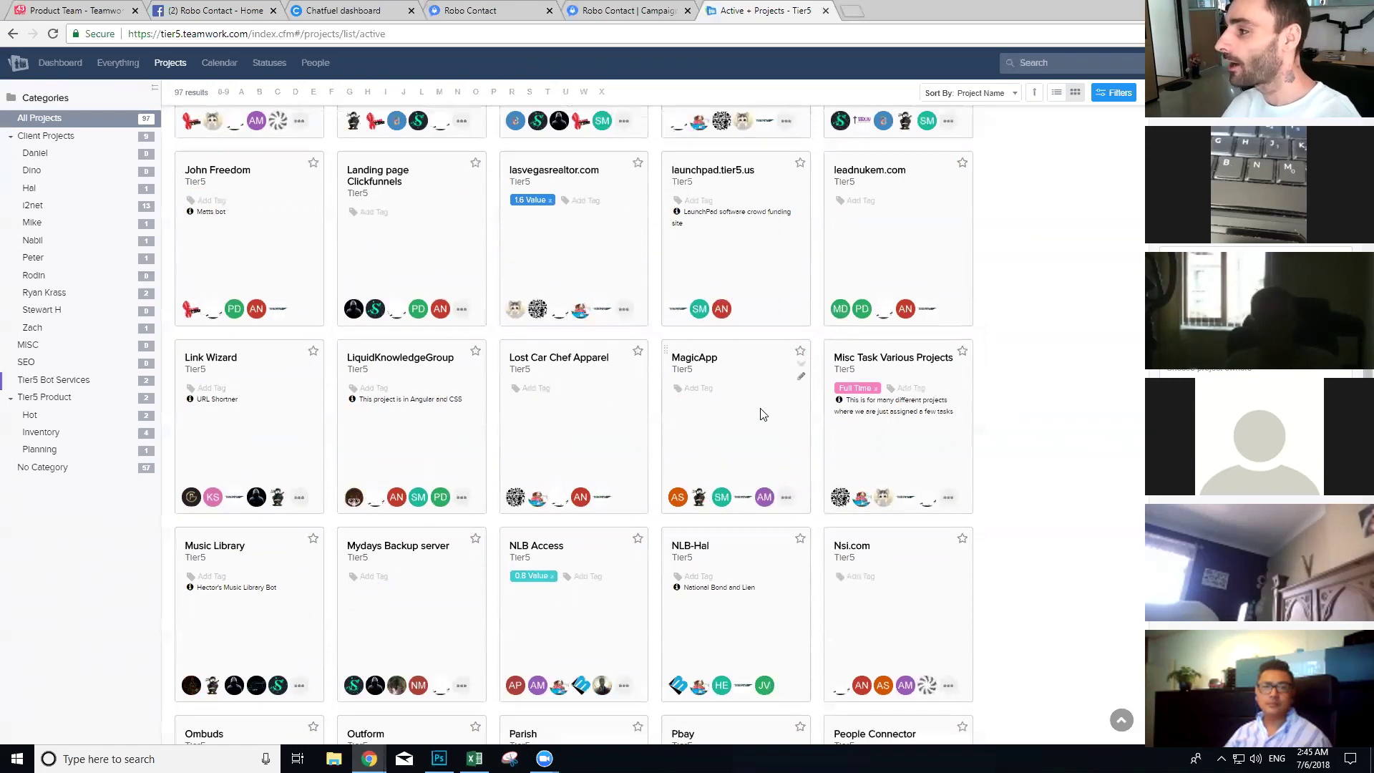
scroll(544, 397, up, 6)
scroll(530, 395, up, 3)
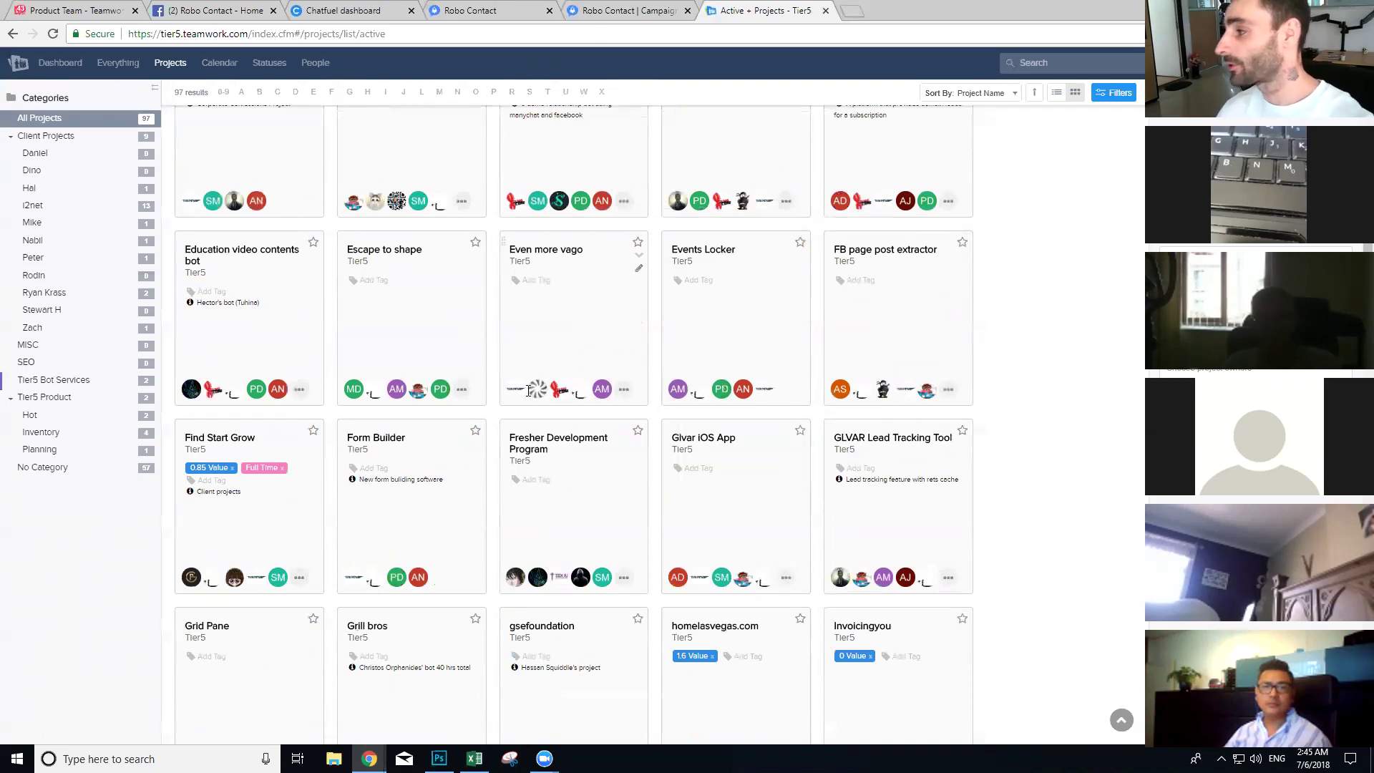
scroll(530, 390, up, 5)
scroll(489, 301, up, 11)
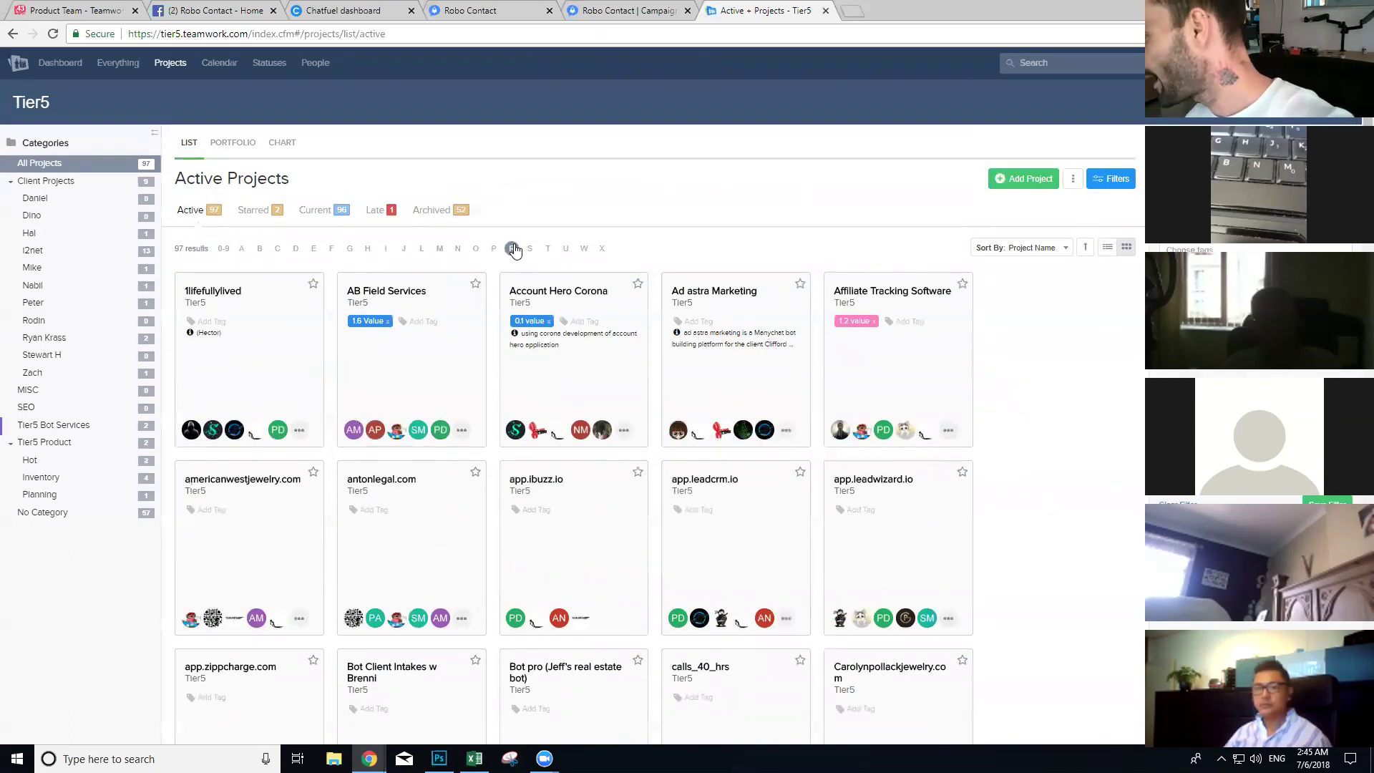
Step: Open the Robocontact project's tasks and expand Competitor Research to follow its scopeleads.com link
click(512, 248)
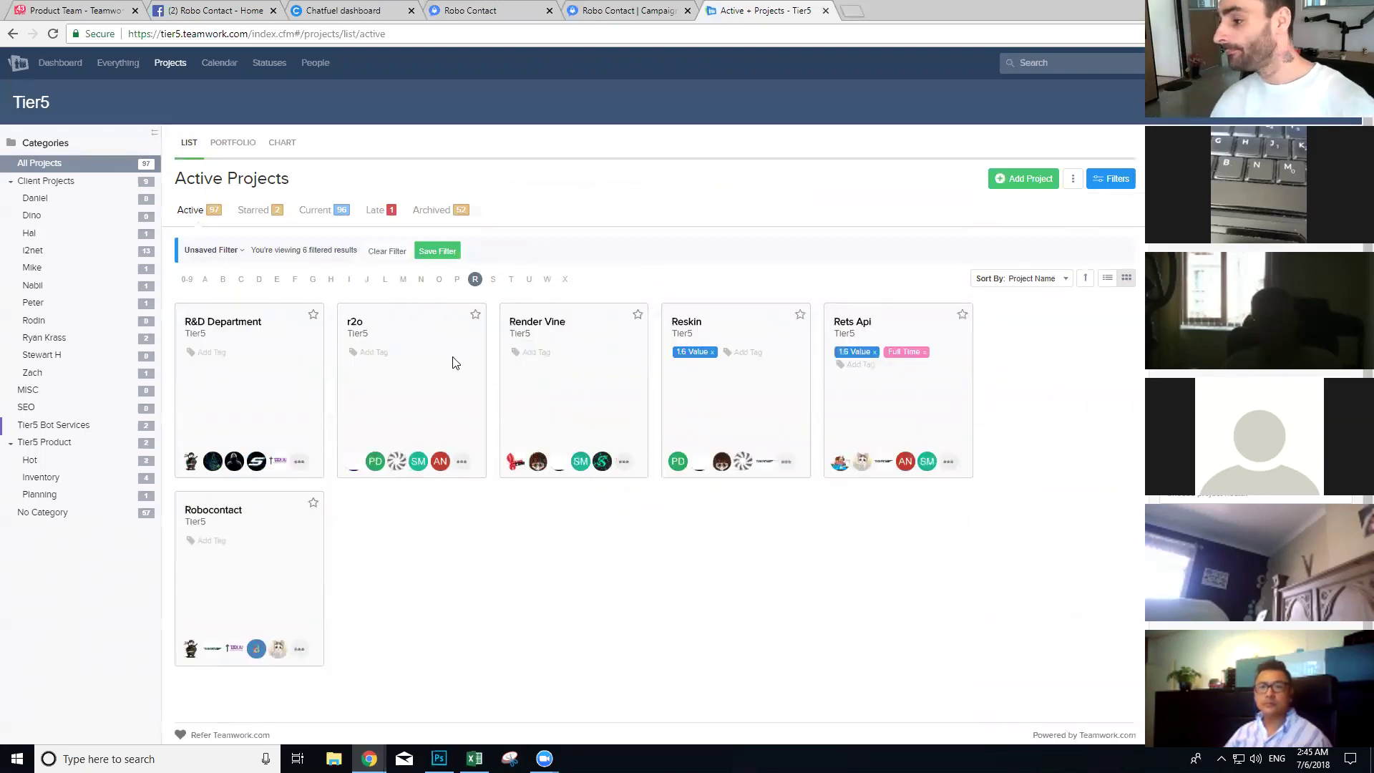
click(211, 510)
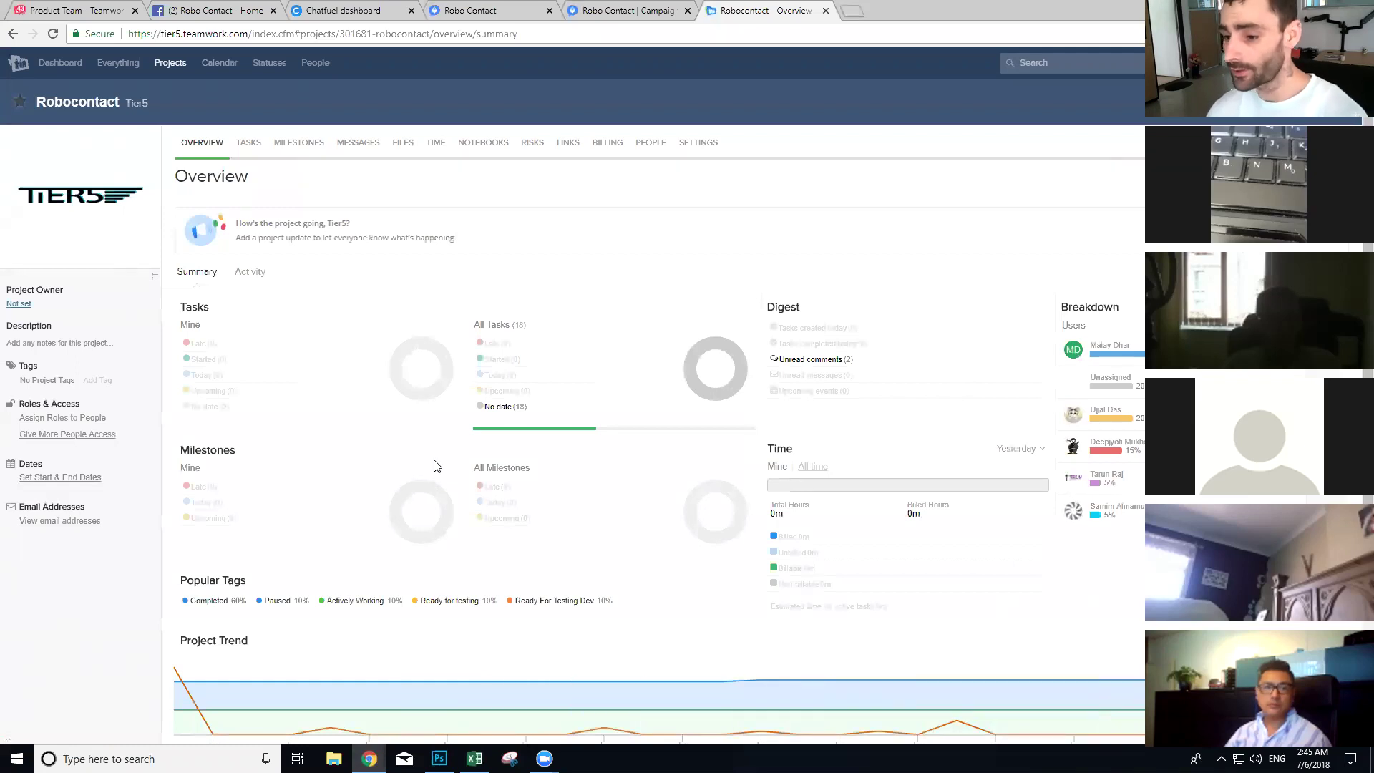
click(252, 144)
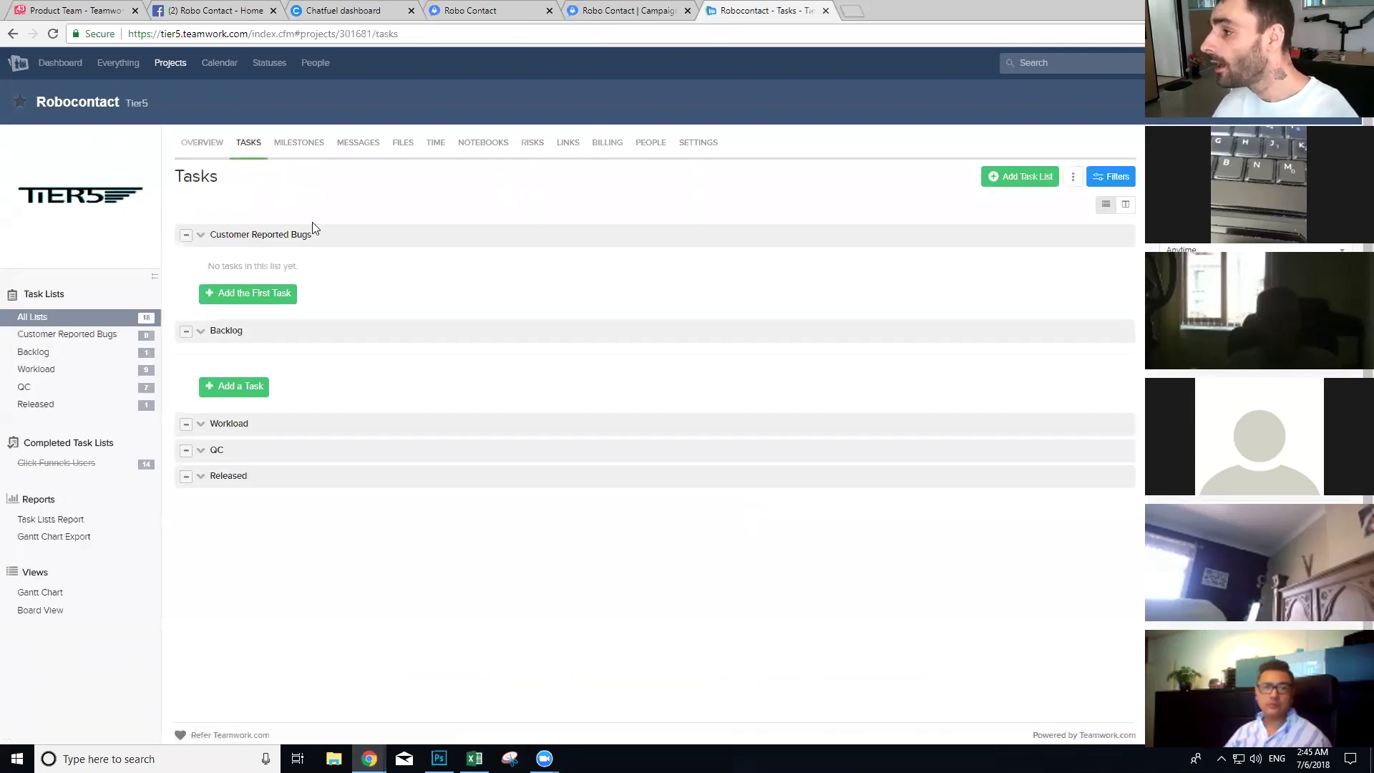
scroll(412, 319, down, 2)
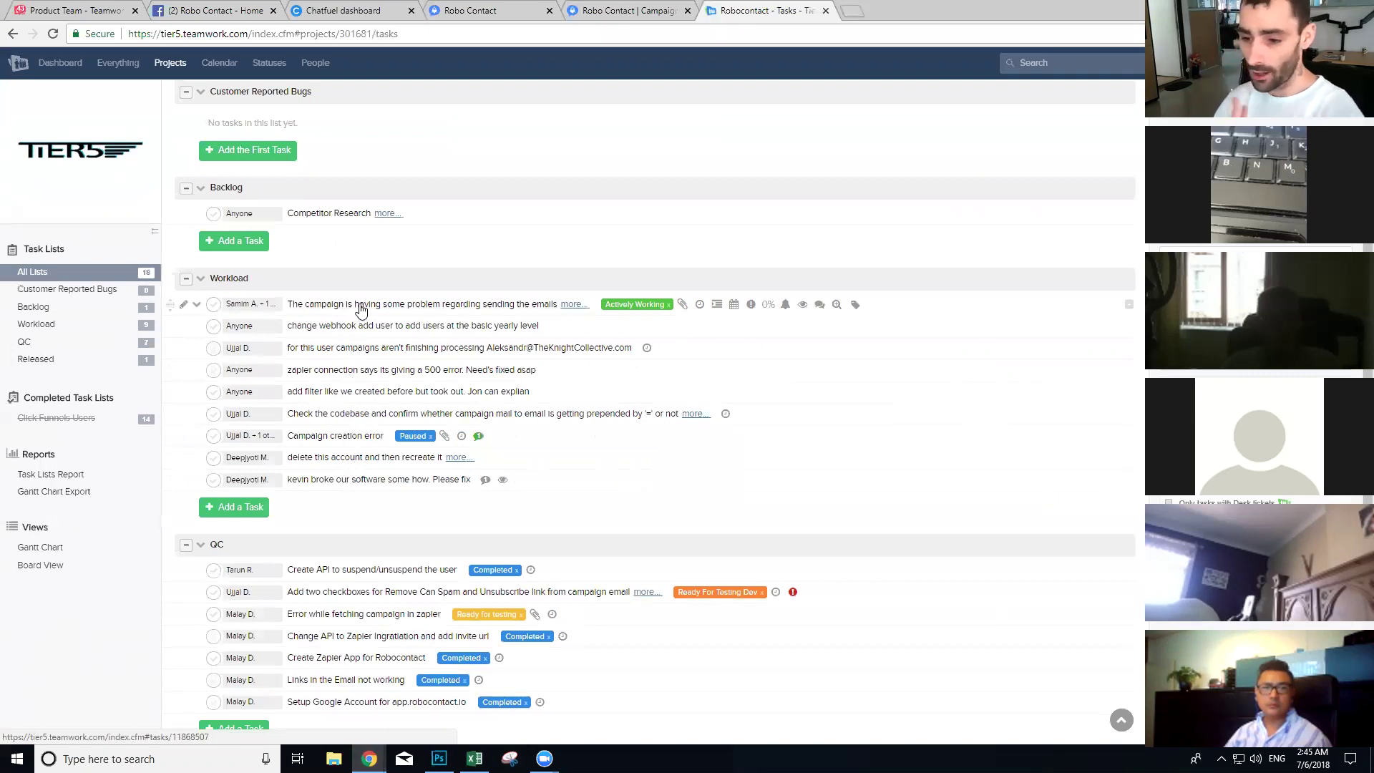
mouse_move(360, 310)
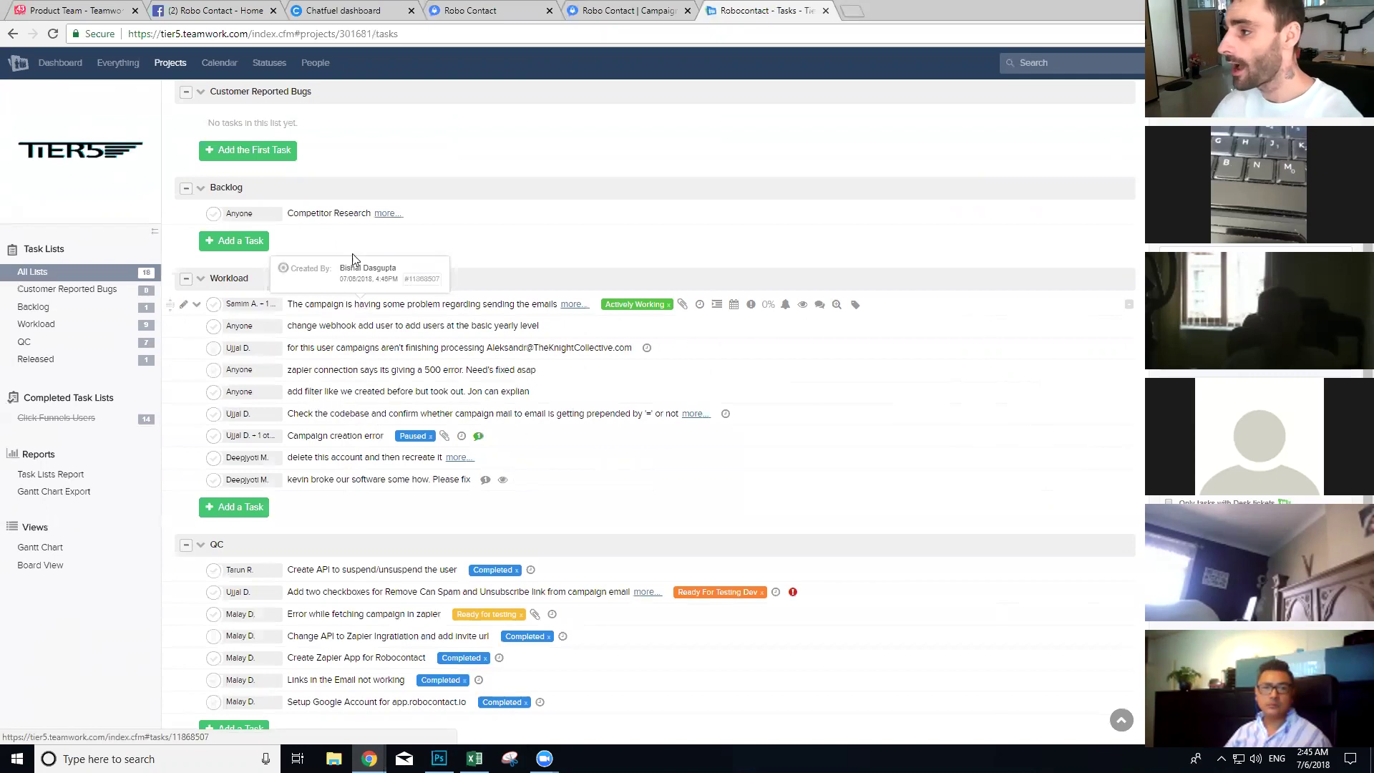
click(387, 213)
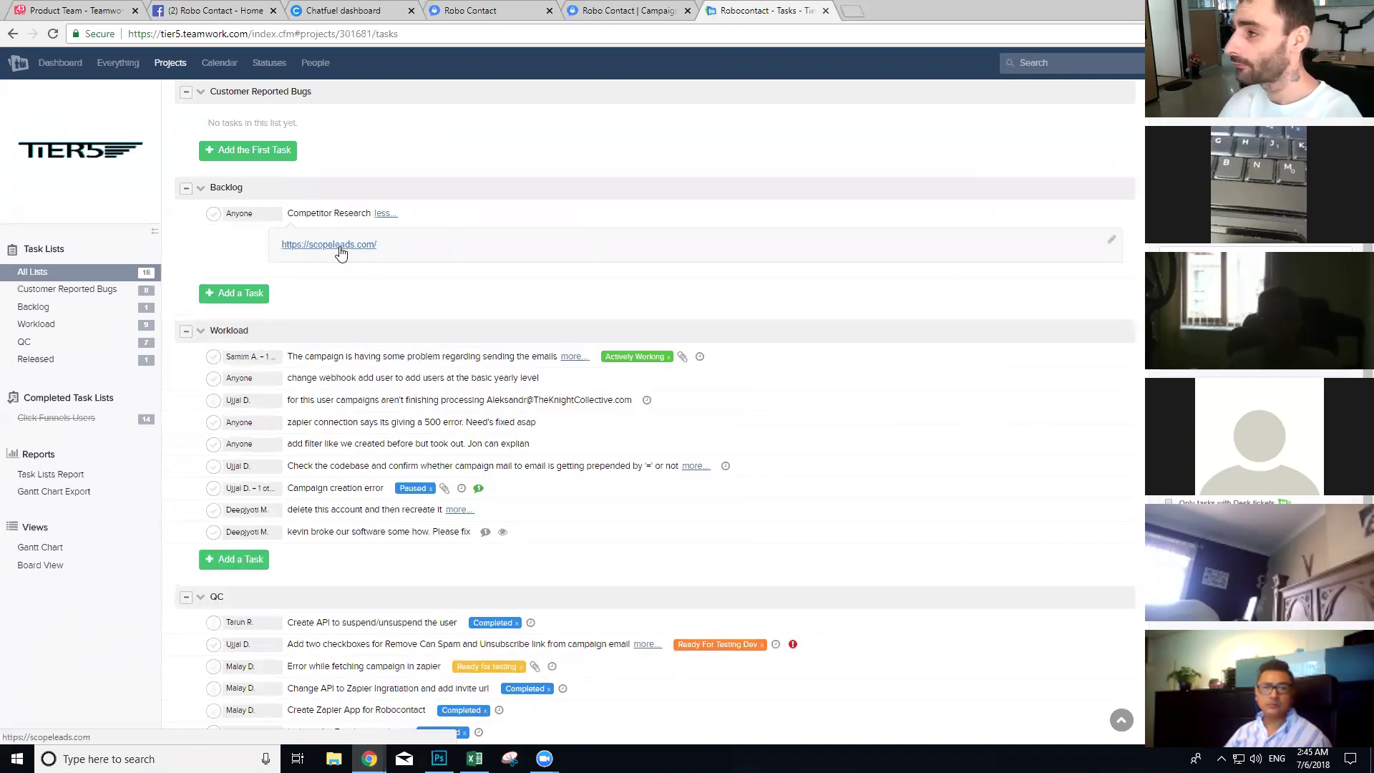
click(346, 246)
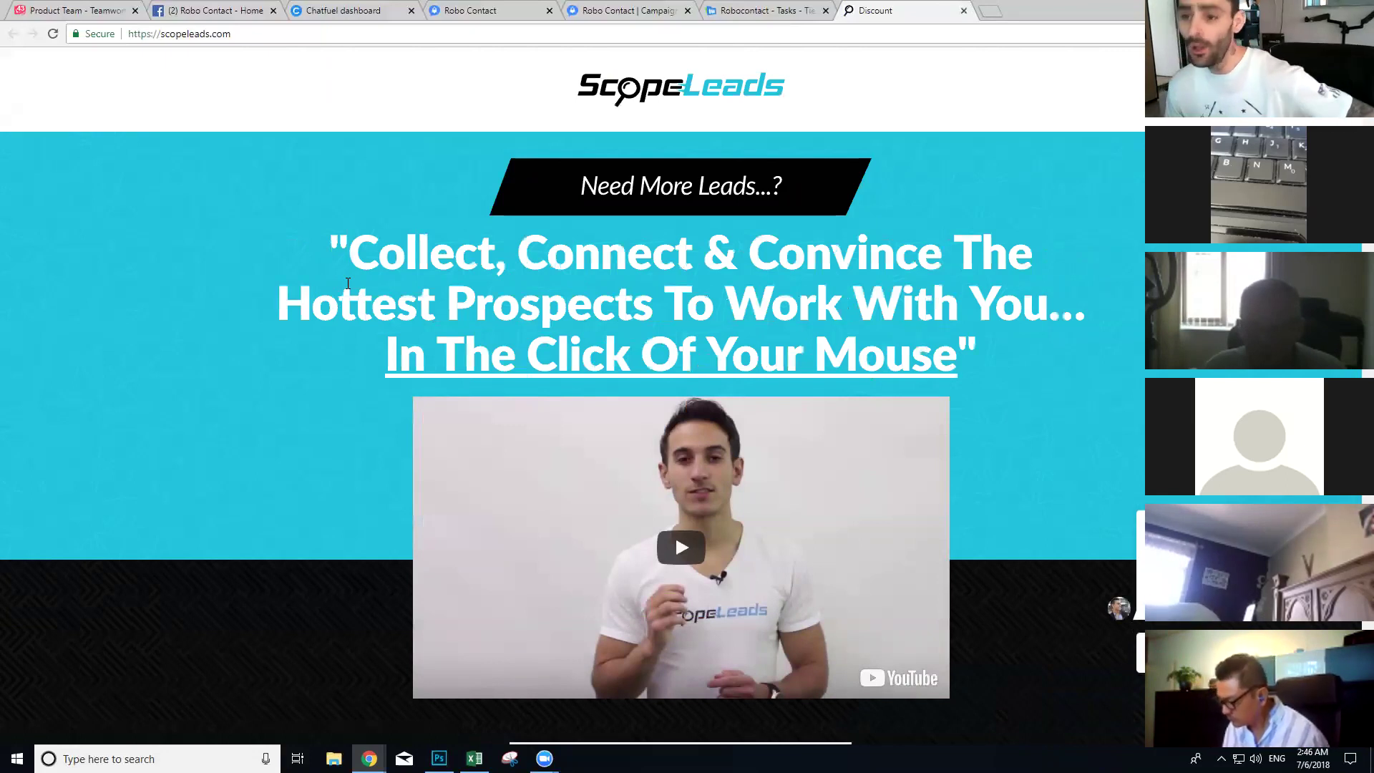
Step: Return from the ScopeLeads homepage to the Robocontact task lists
click(744, 10)
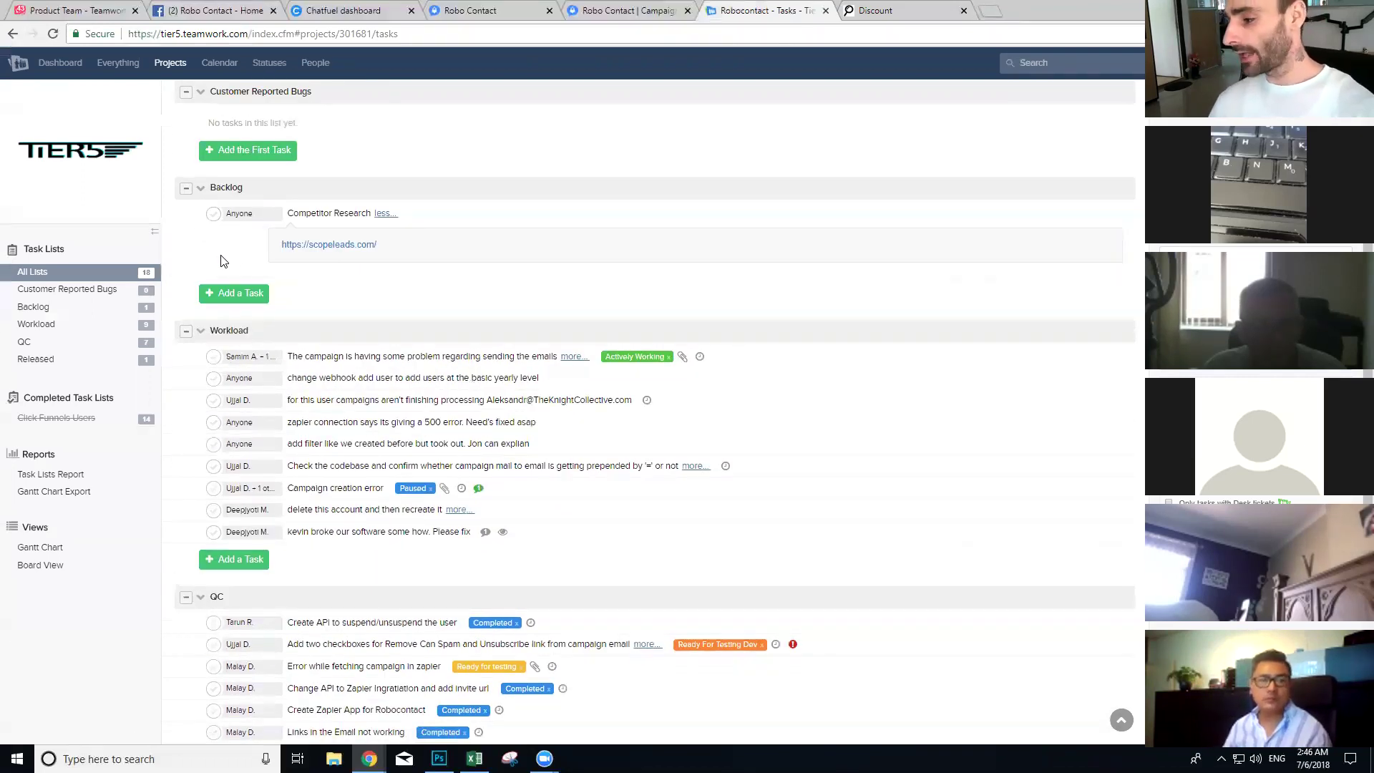
Step: Expand the Workload task about campaign email sending problems, then go back to the ScopeLeads site
scroll(254, 346, down, 2)
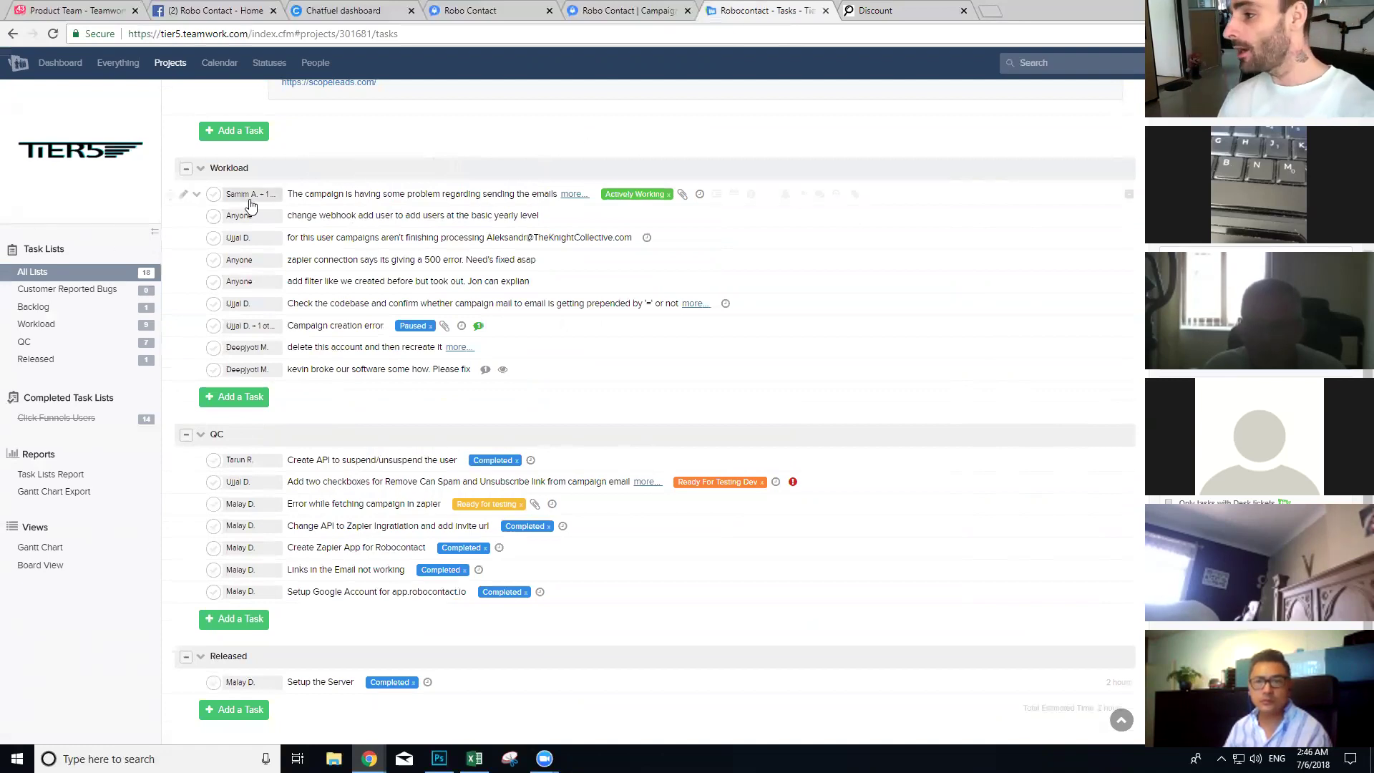
click(574, 195)
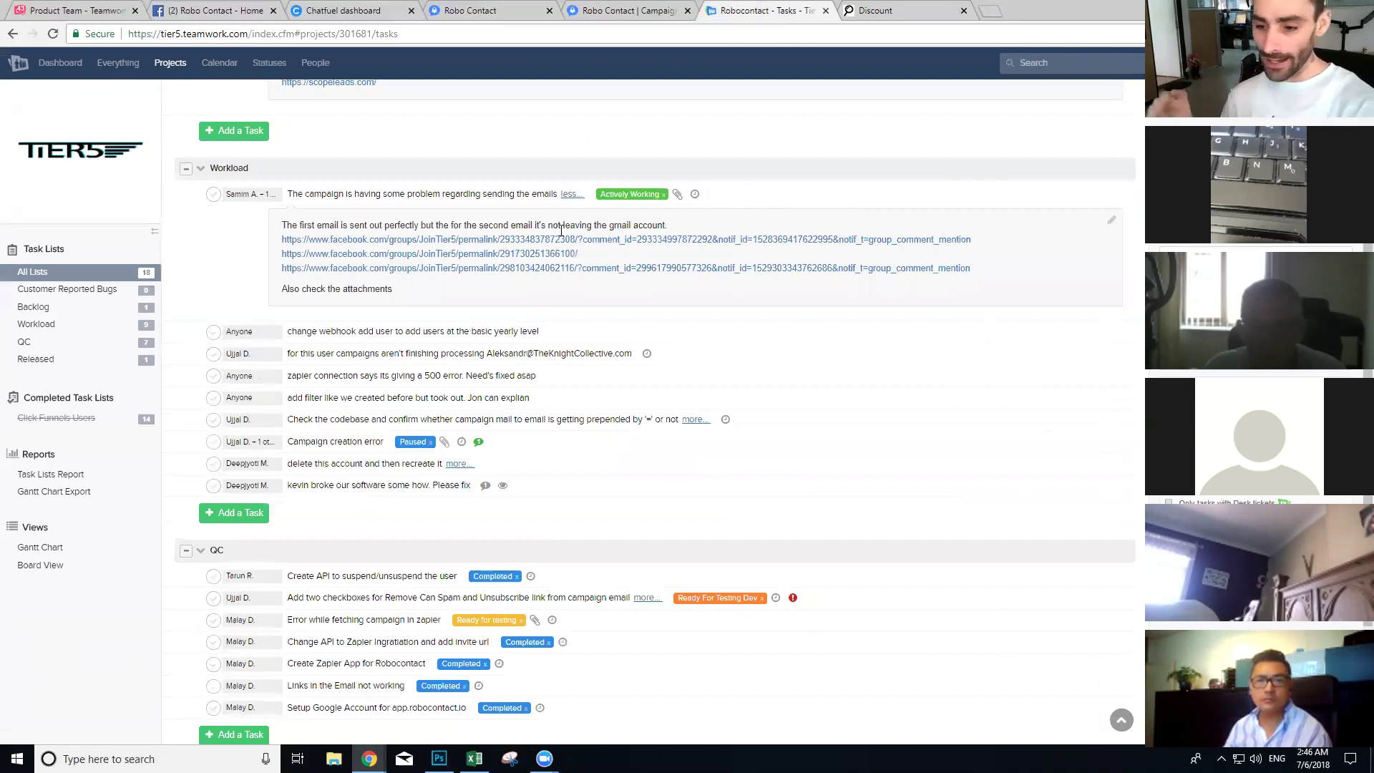
scroll(340, 332, up, 3)
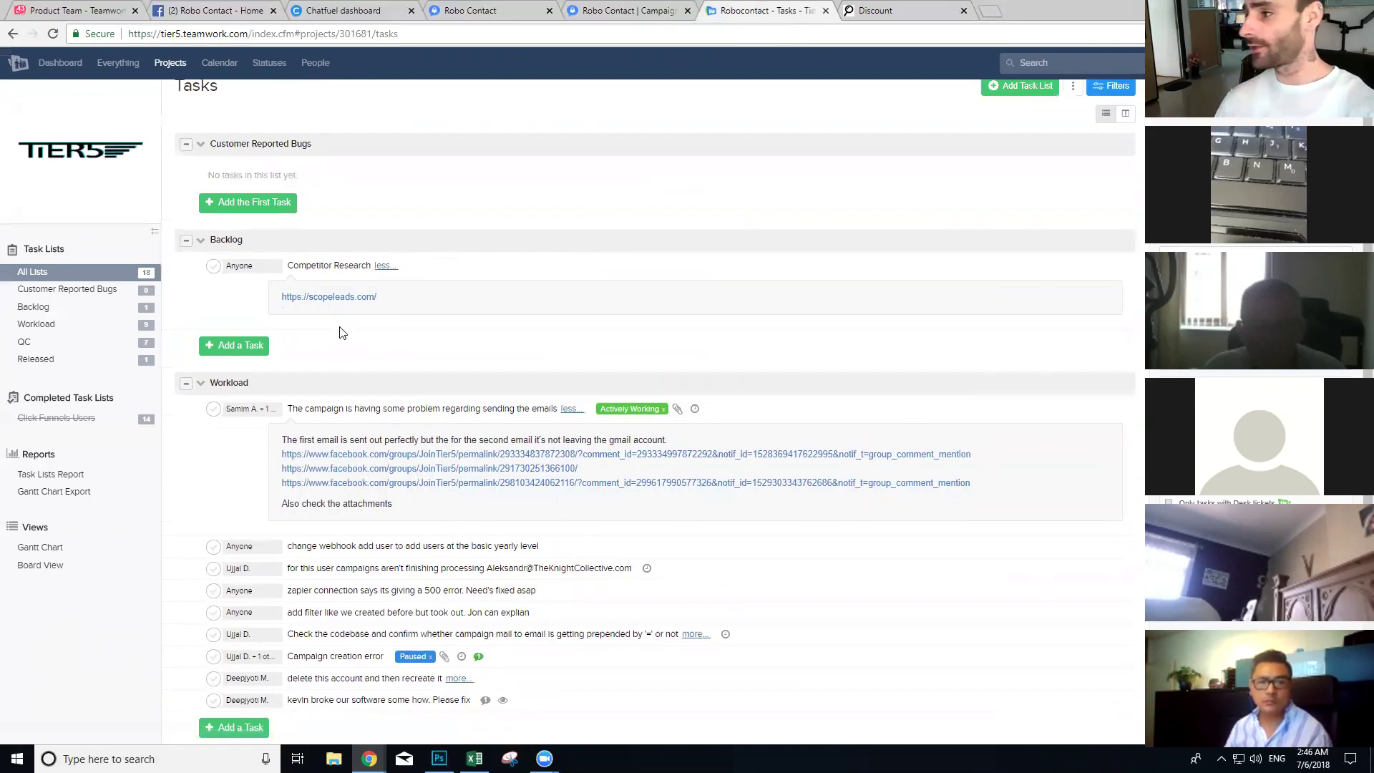
scroll(318, 286, up, 2)
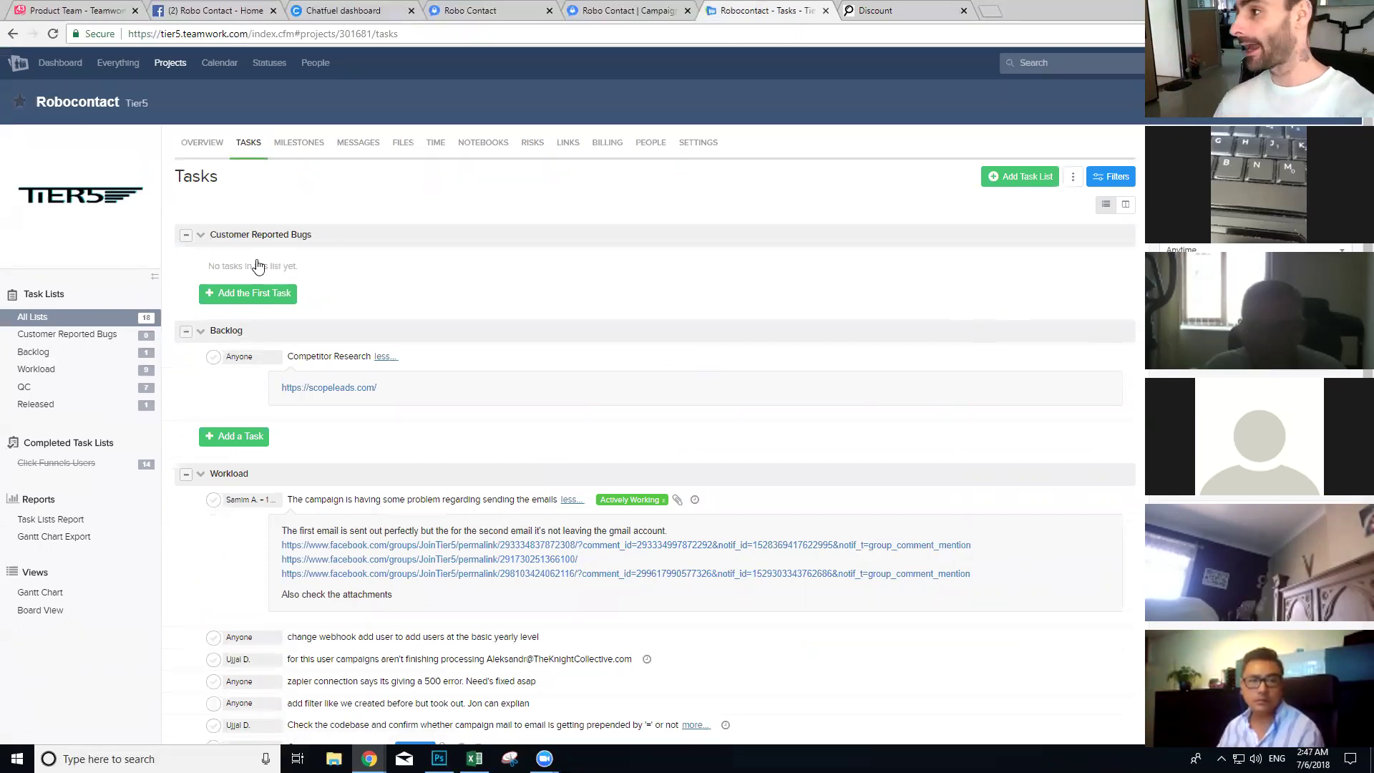
click(908, 7)
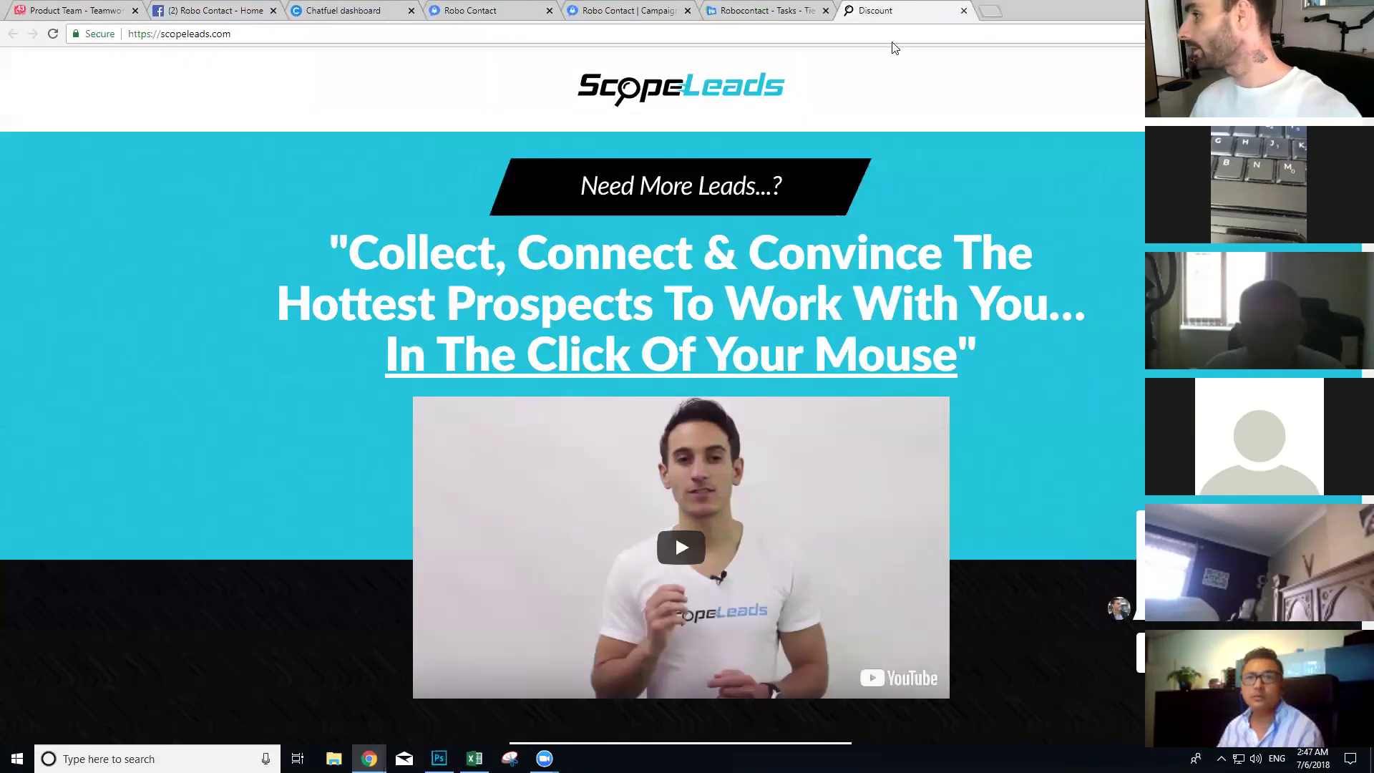
Step: Load zapier.com in the current browser tab
click(891, 40)
text(zapier.com)
key(Return)
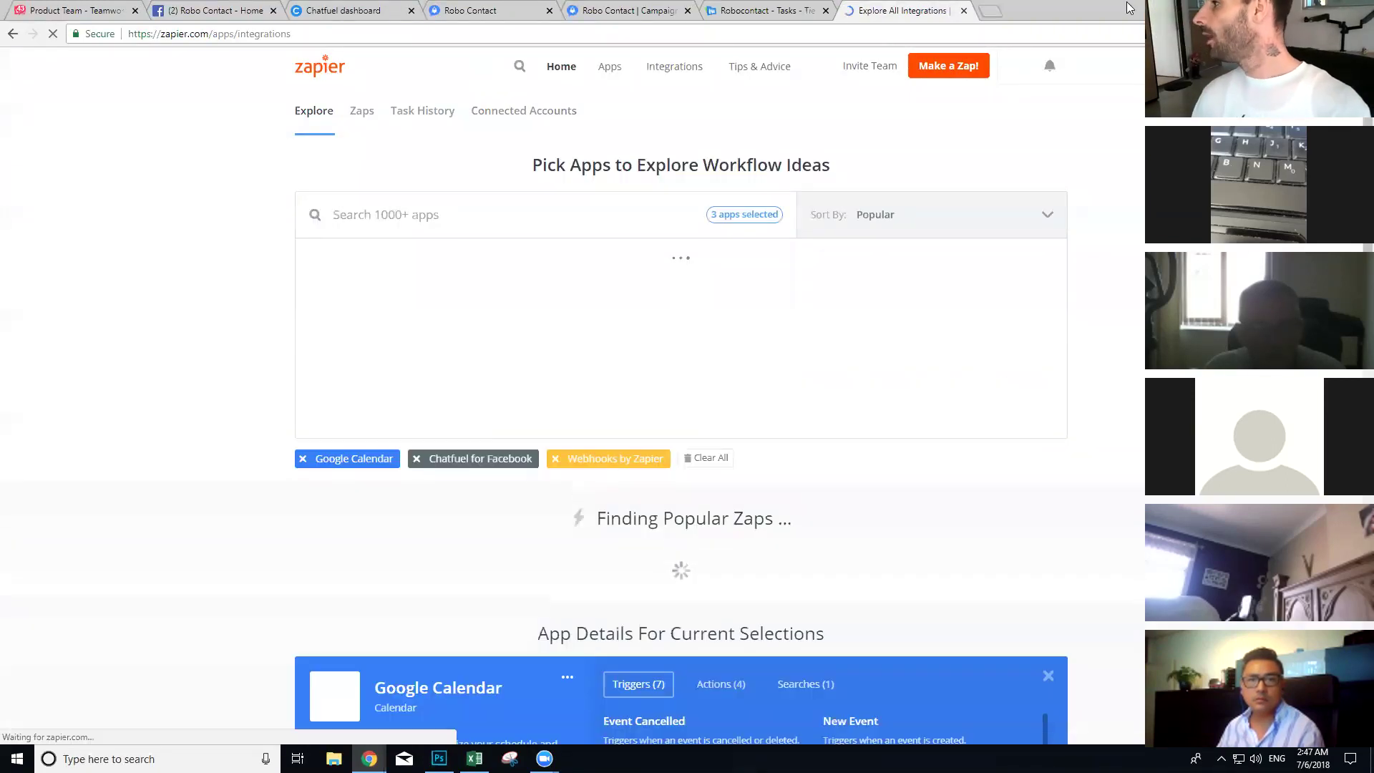
Step: Search 'zapier exp', open the Zapier experts directory and highlight the Tier5 LLC listing
click(988, 13)
text(zapier expe)
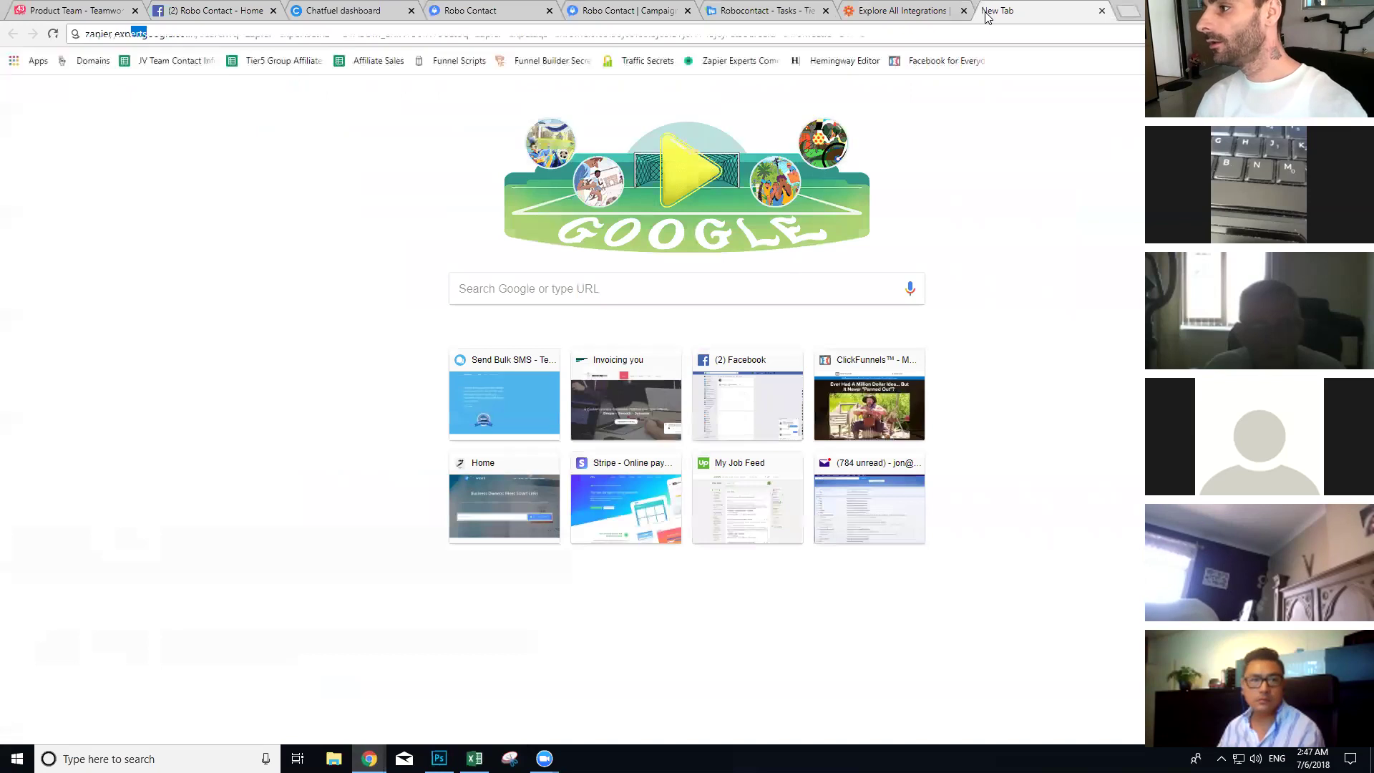
key(Return)
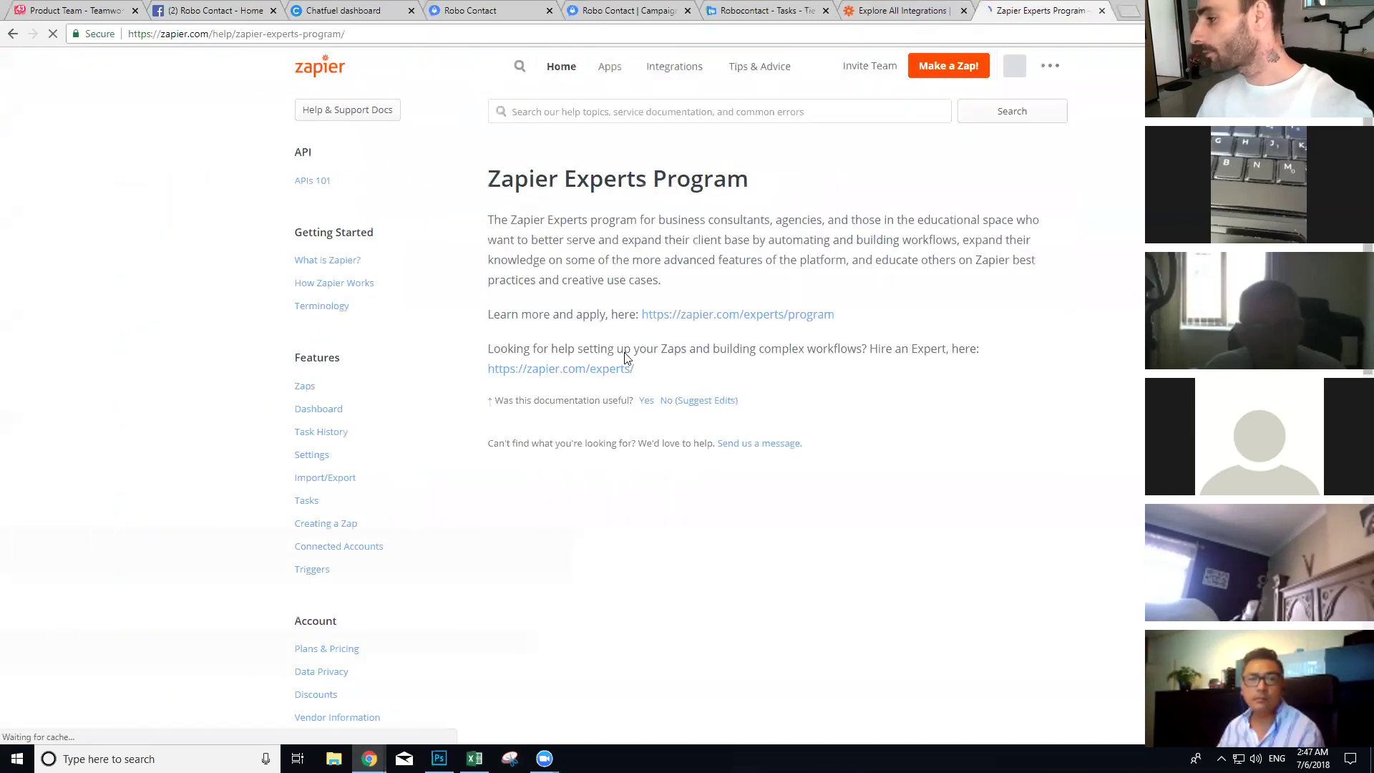
click(552, 370)
scroll(465, 286, down, 15)
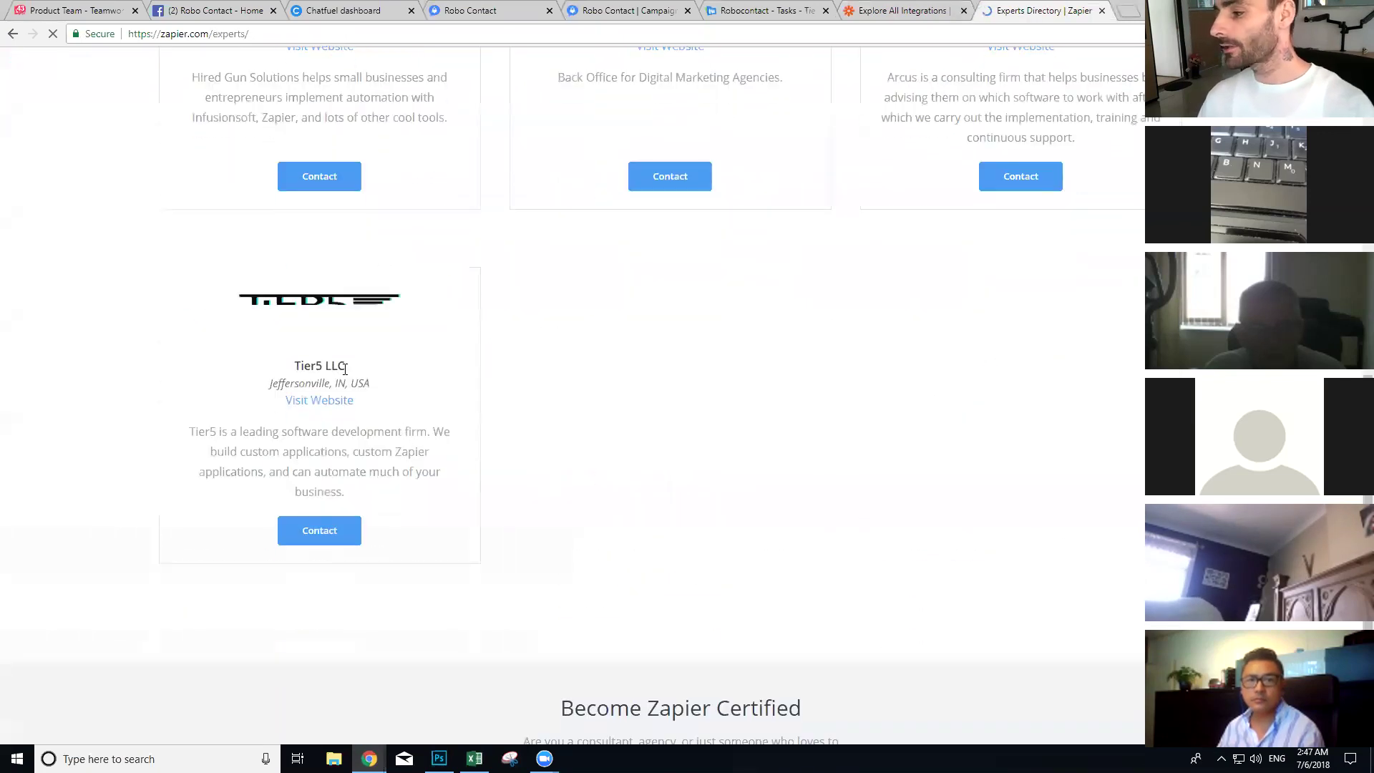
drag(380, 383, 274, 356)
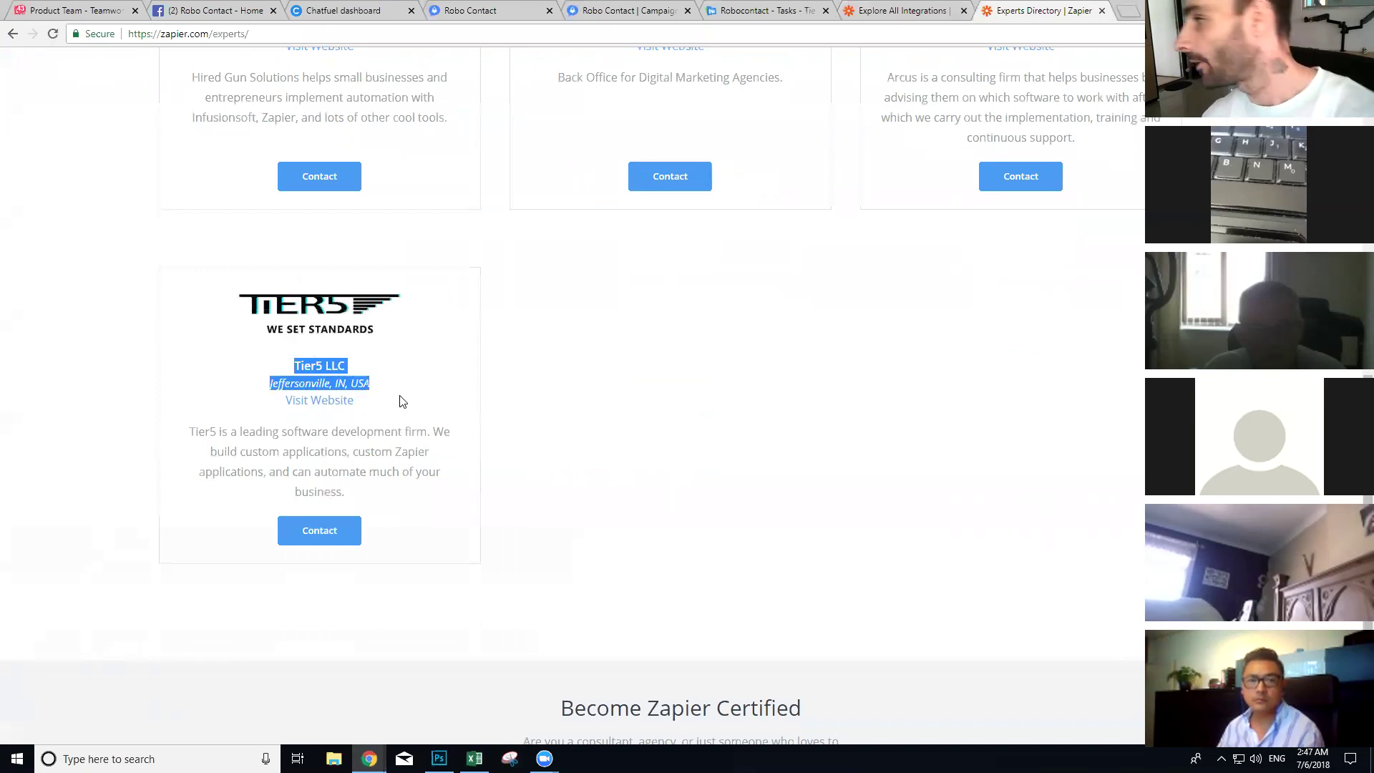
click(879, 8)
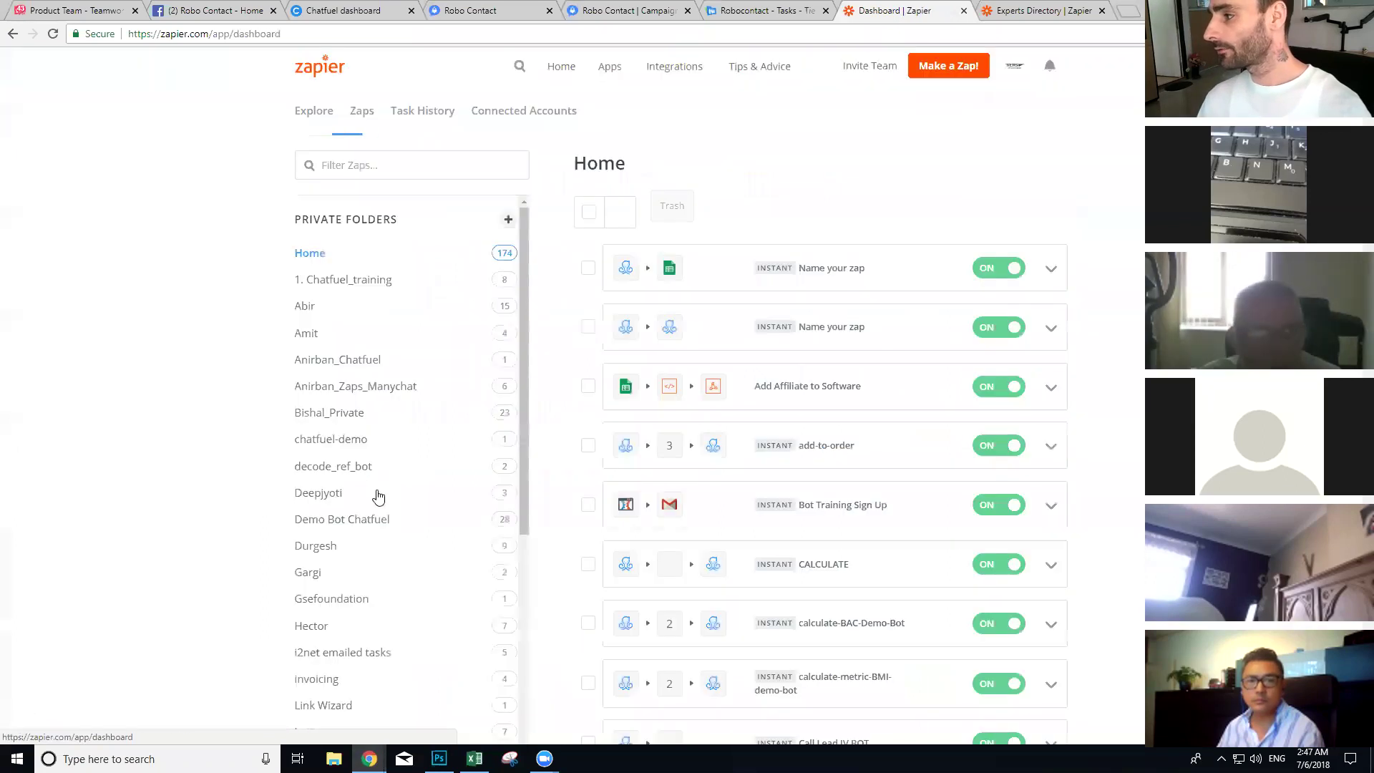
Step: Add a 'Robo Contact' private folder, then begin a new zap
click(509, 222)
text(Robo Contact)
key(Return)
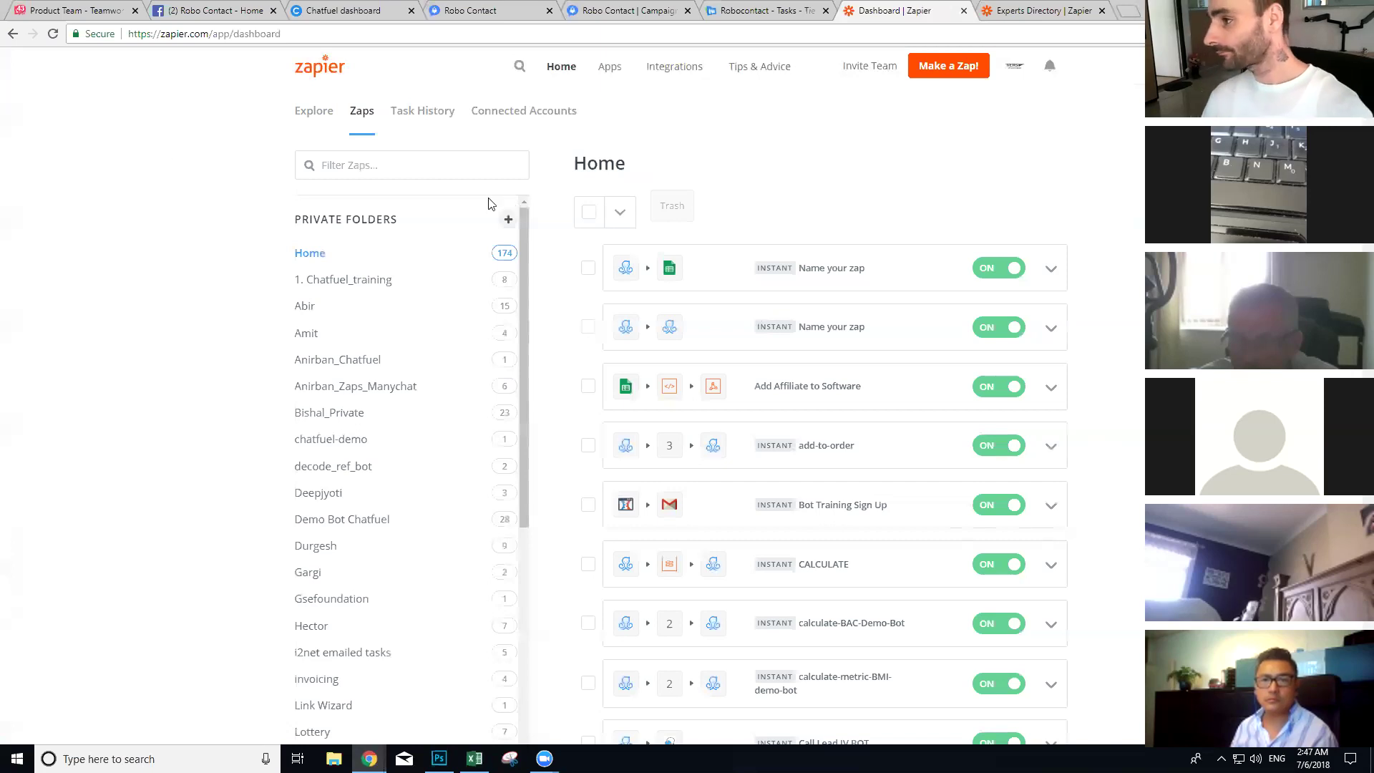
click(944, 213)
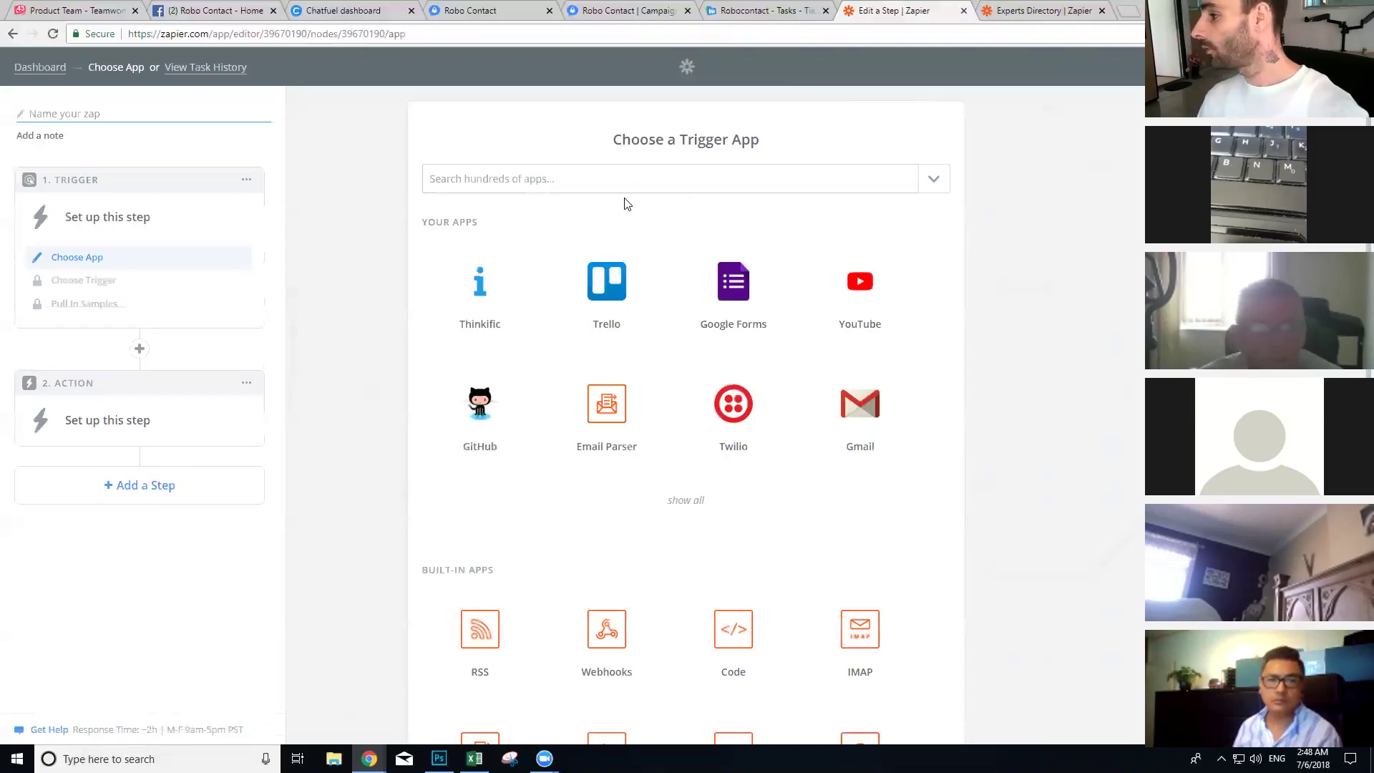
Step: Set the trigger to Webhooks by Zapier Catch Hook, skip the child key, and select the editor URL
scroll(788, 358, down, 4)
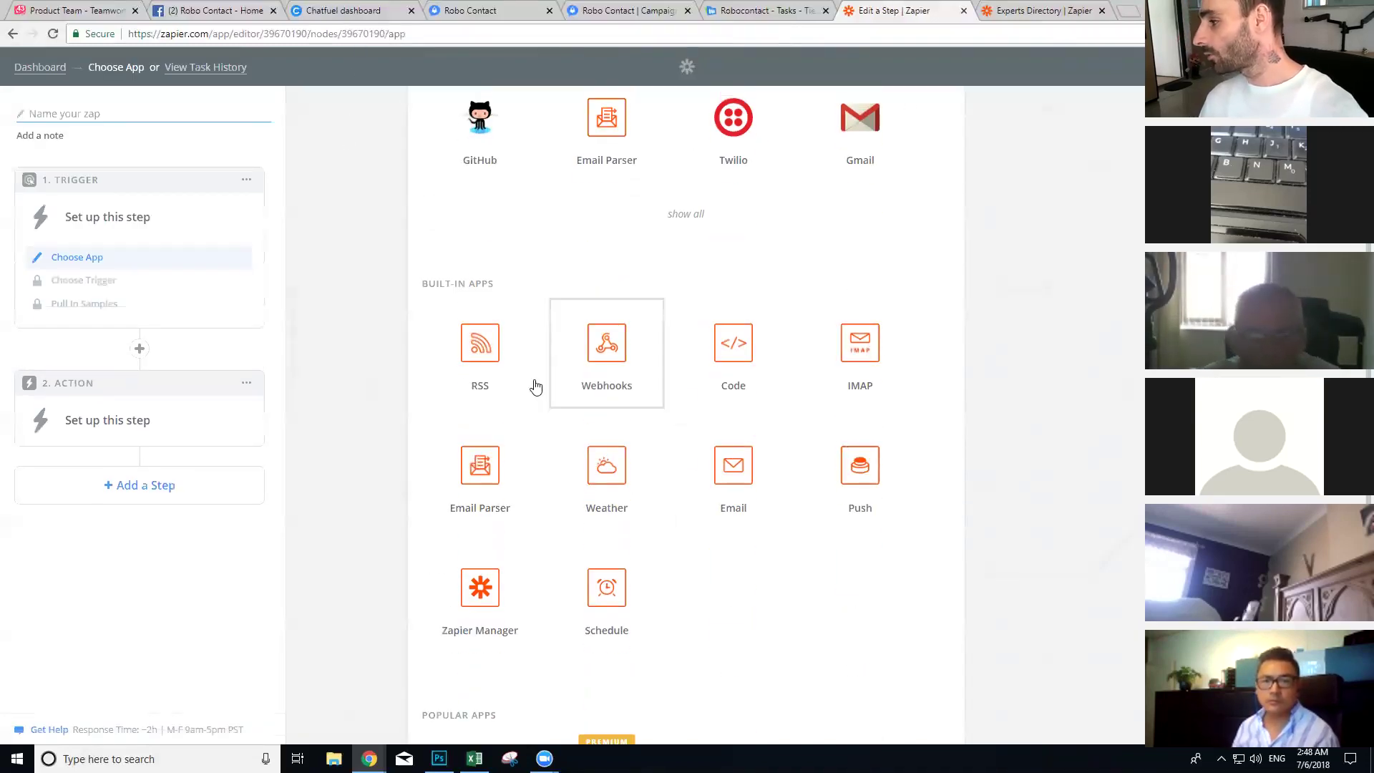
click(589, 347)
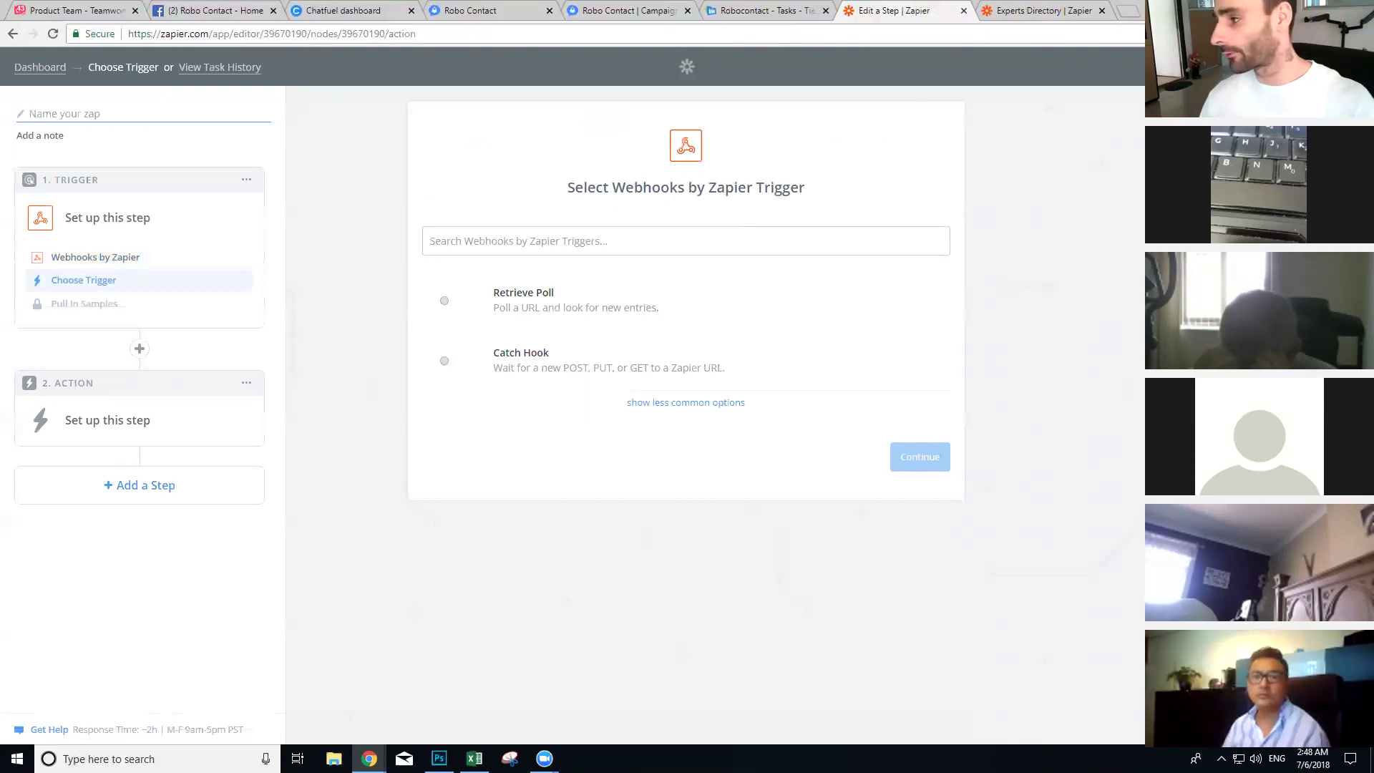
click(567, 358)
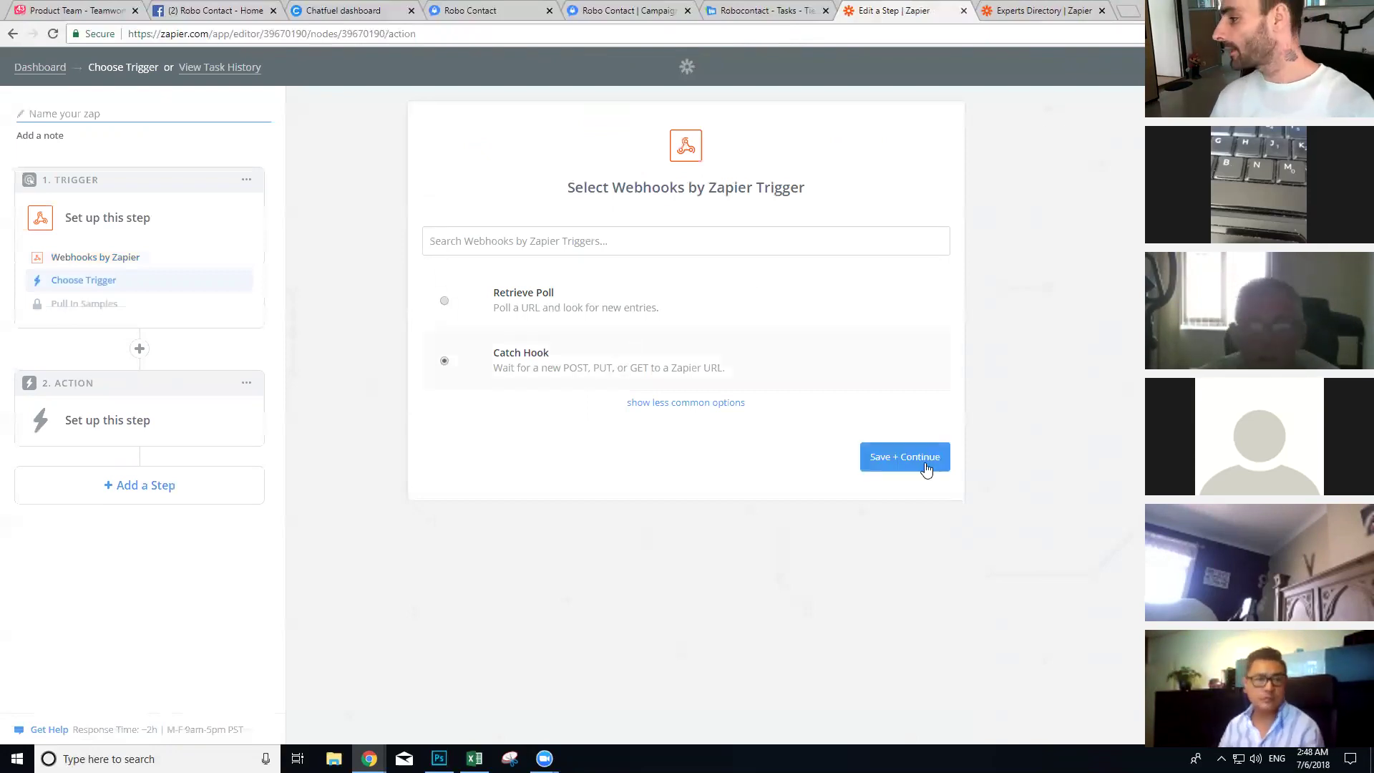
click(916, 457)
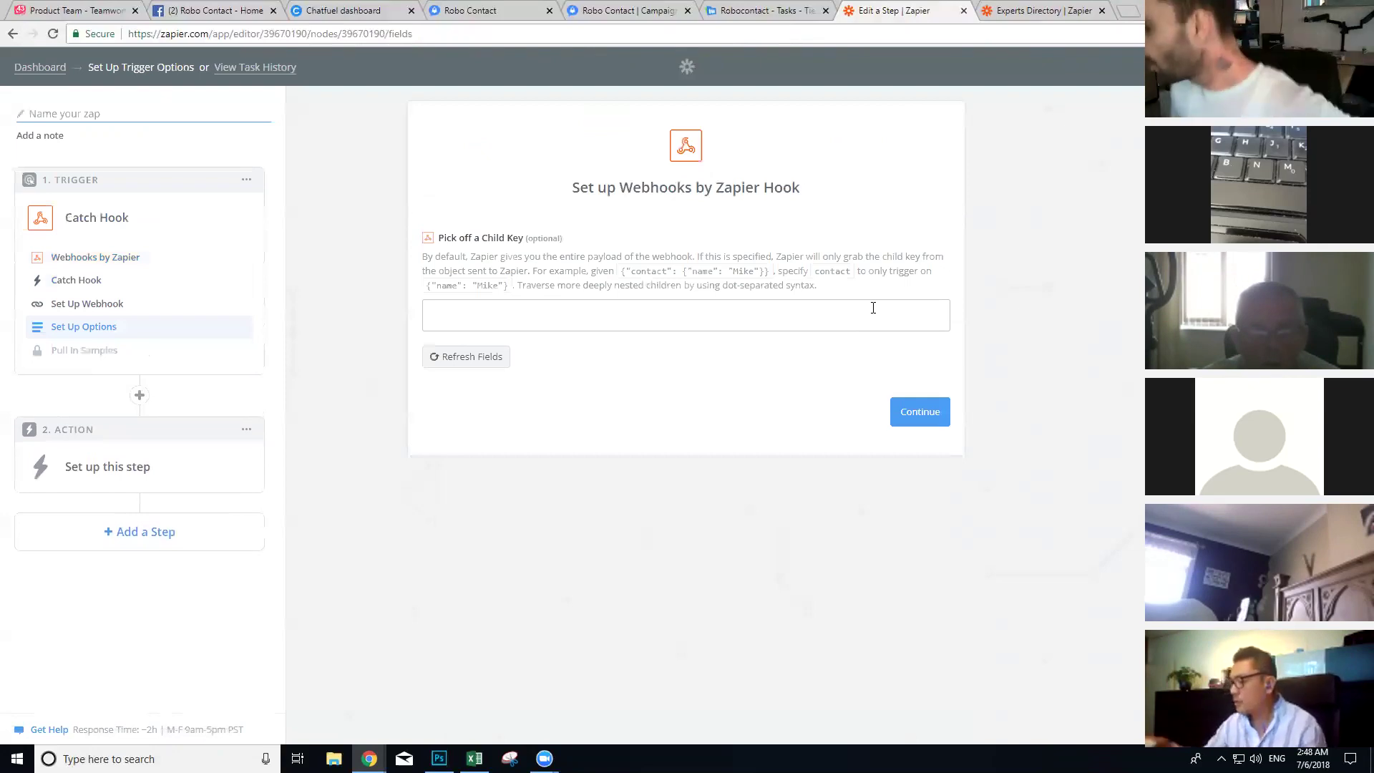
click(918, 408)
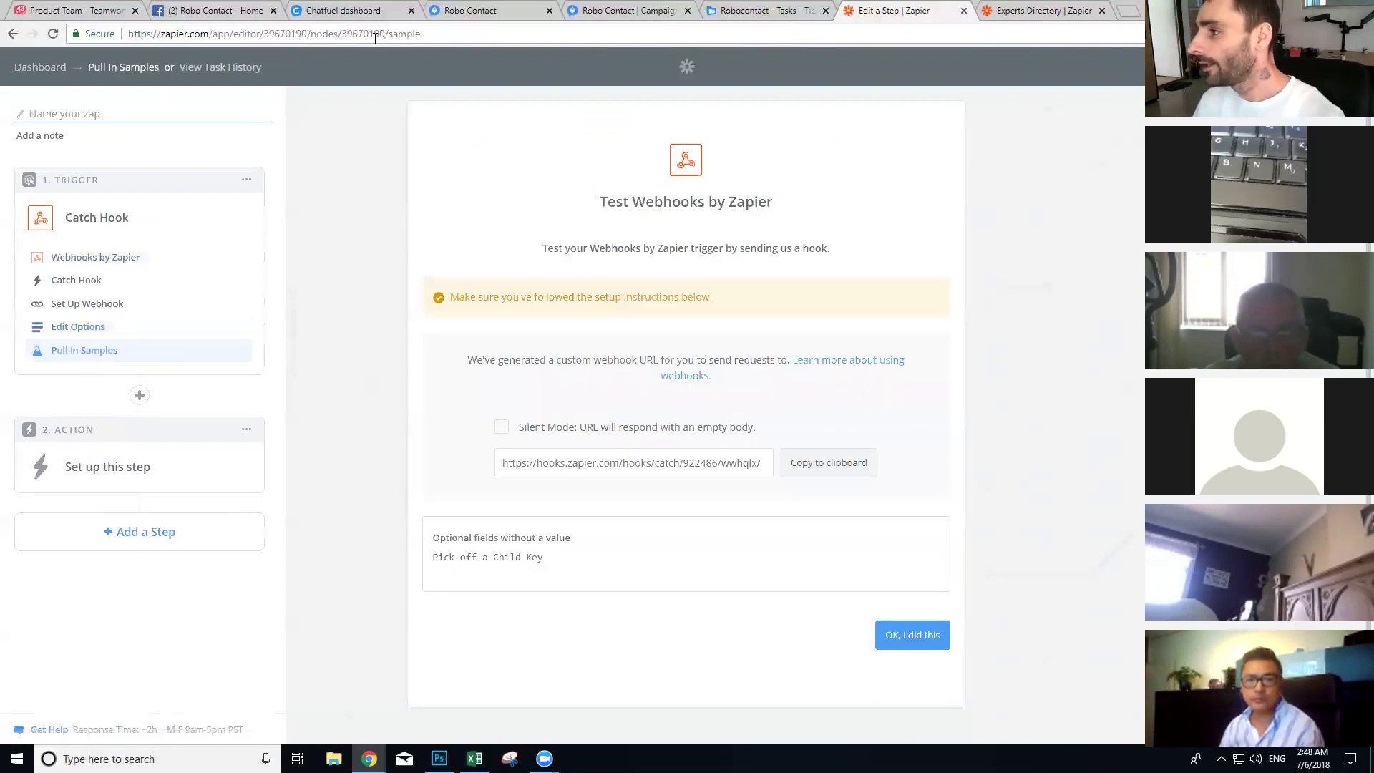
drag(385, 33, 128, 34)
key(ctrl+c)
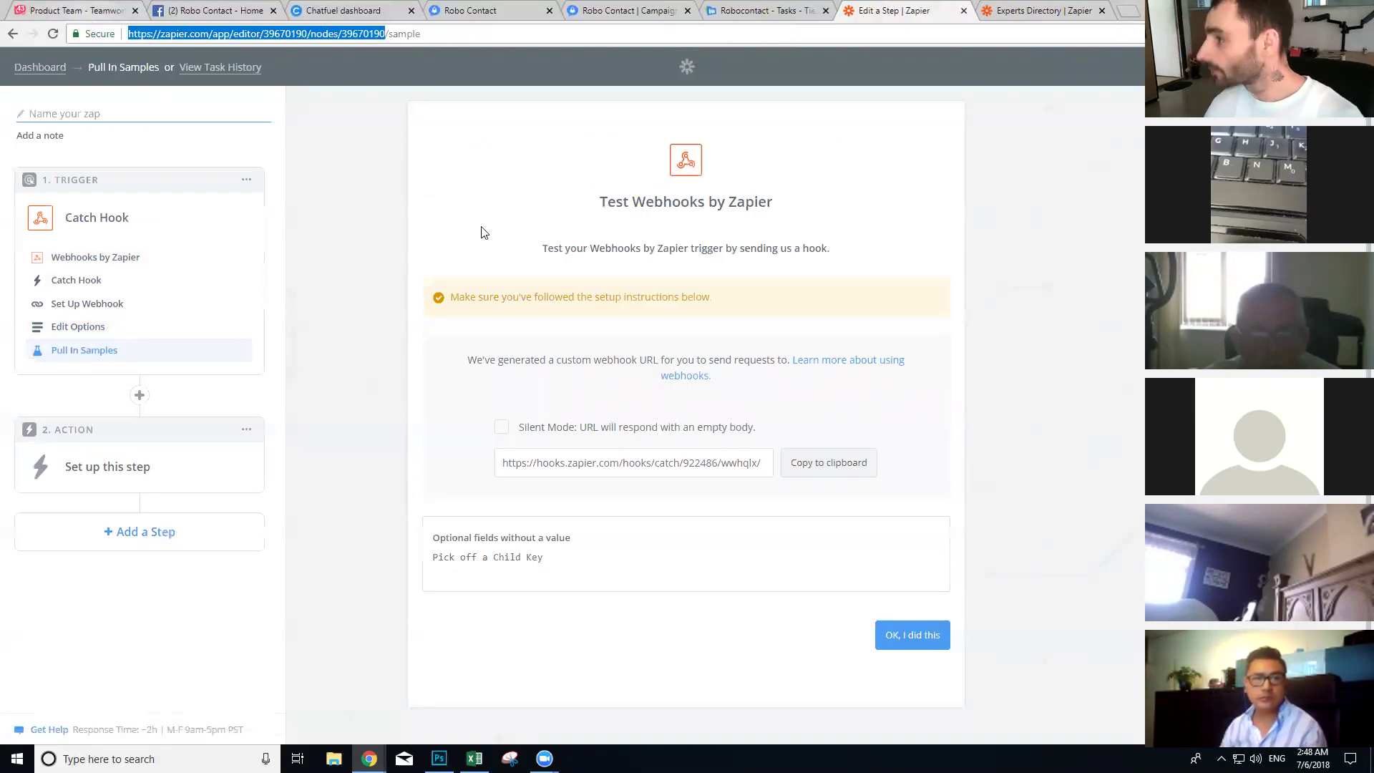
click(499, 9)
Step: Add a Comment card and a JSON API card to the Submit Bug block
click(385, 7)
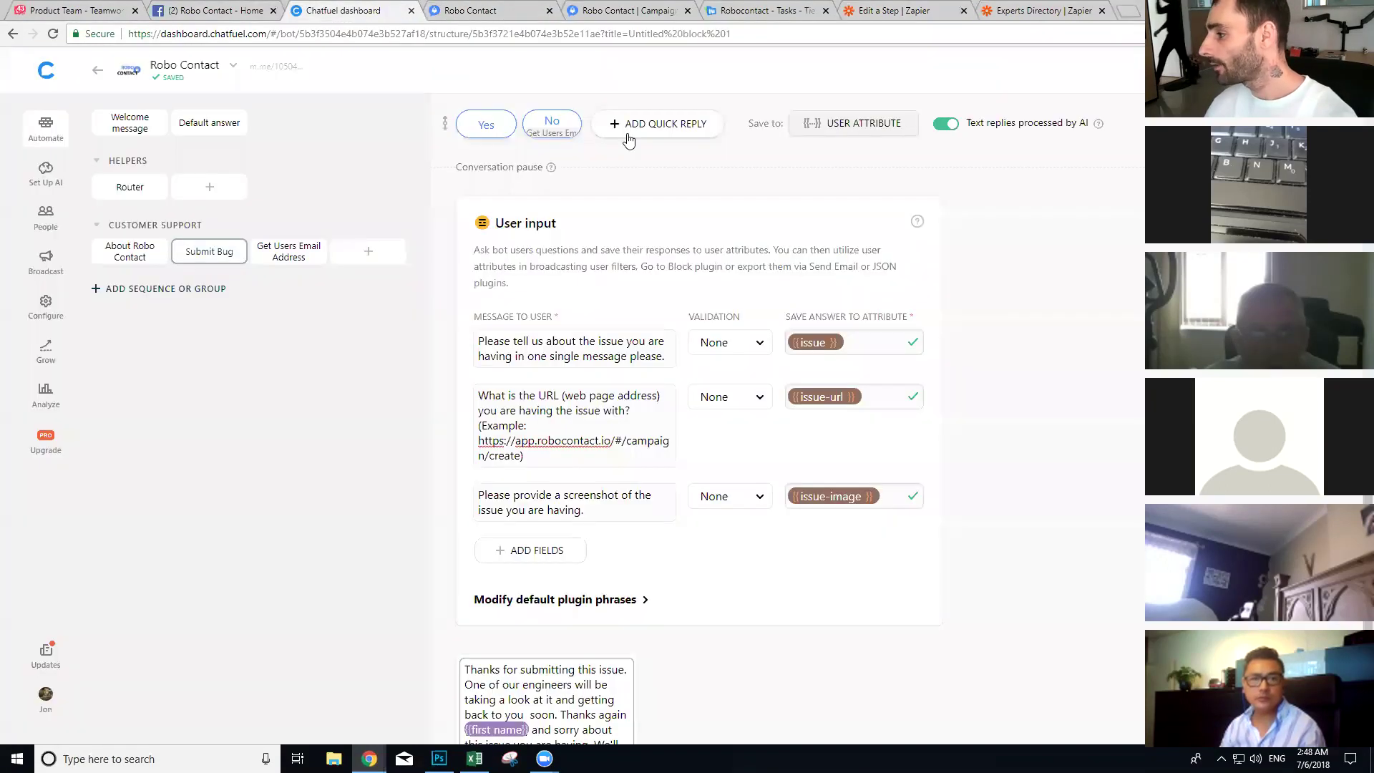
scroll(693, 421, down, 3)
click(914, 680)
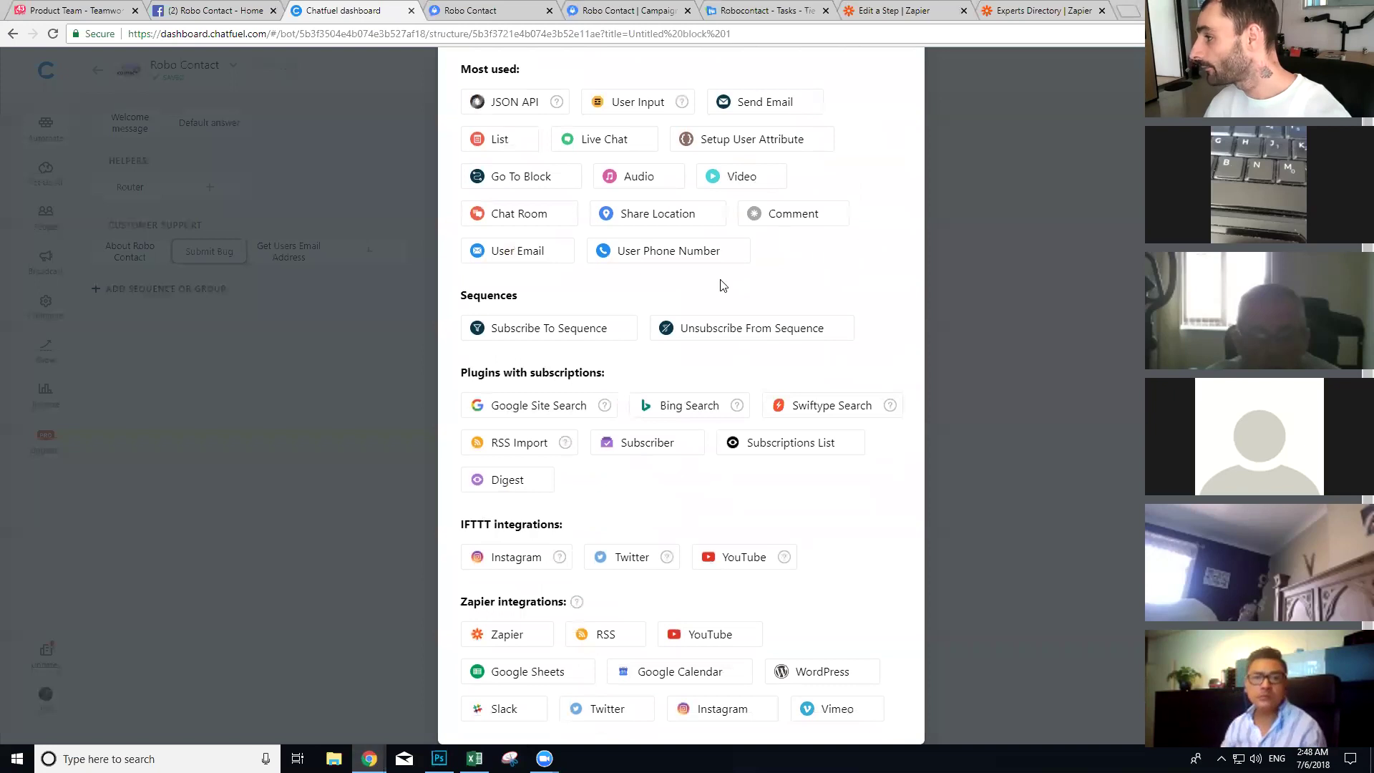
click(788, 215)
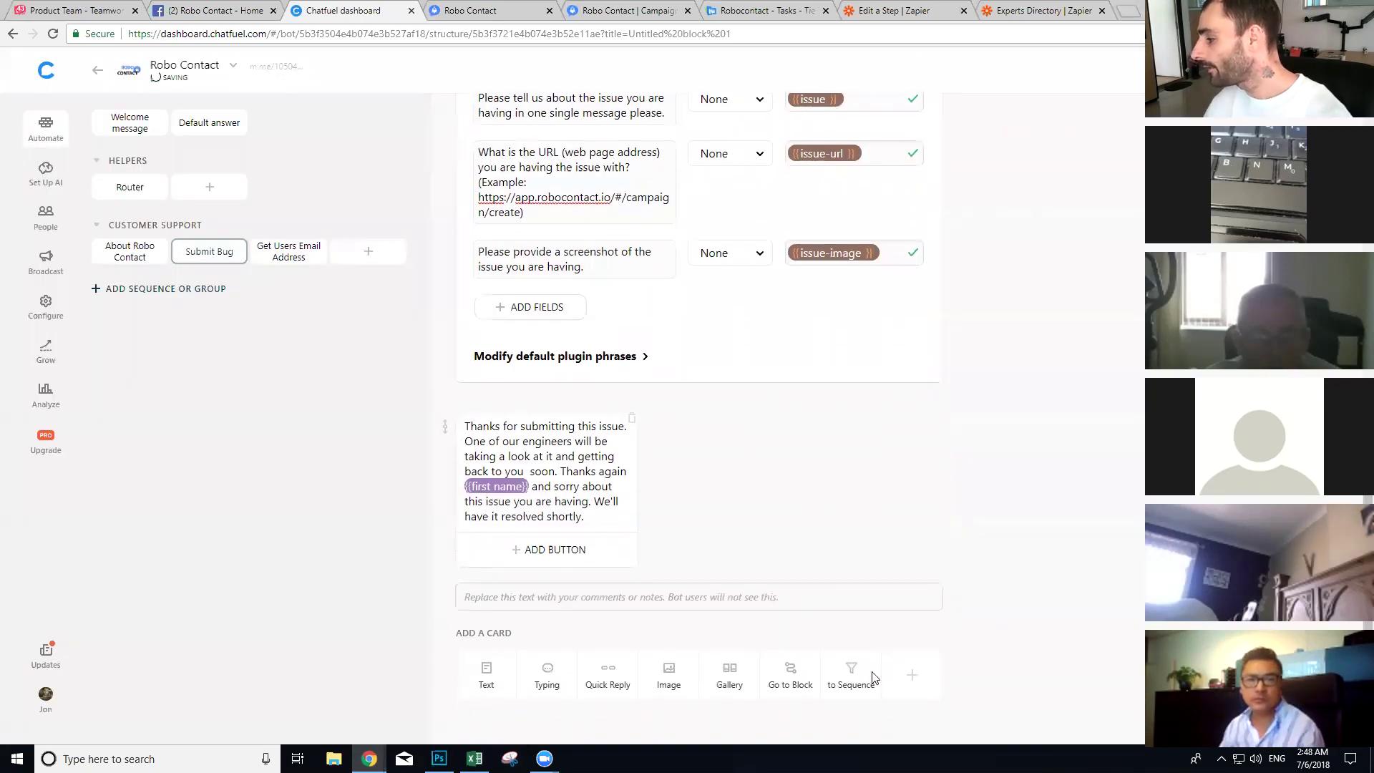
click(912, 676)
click(544, 172)
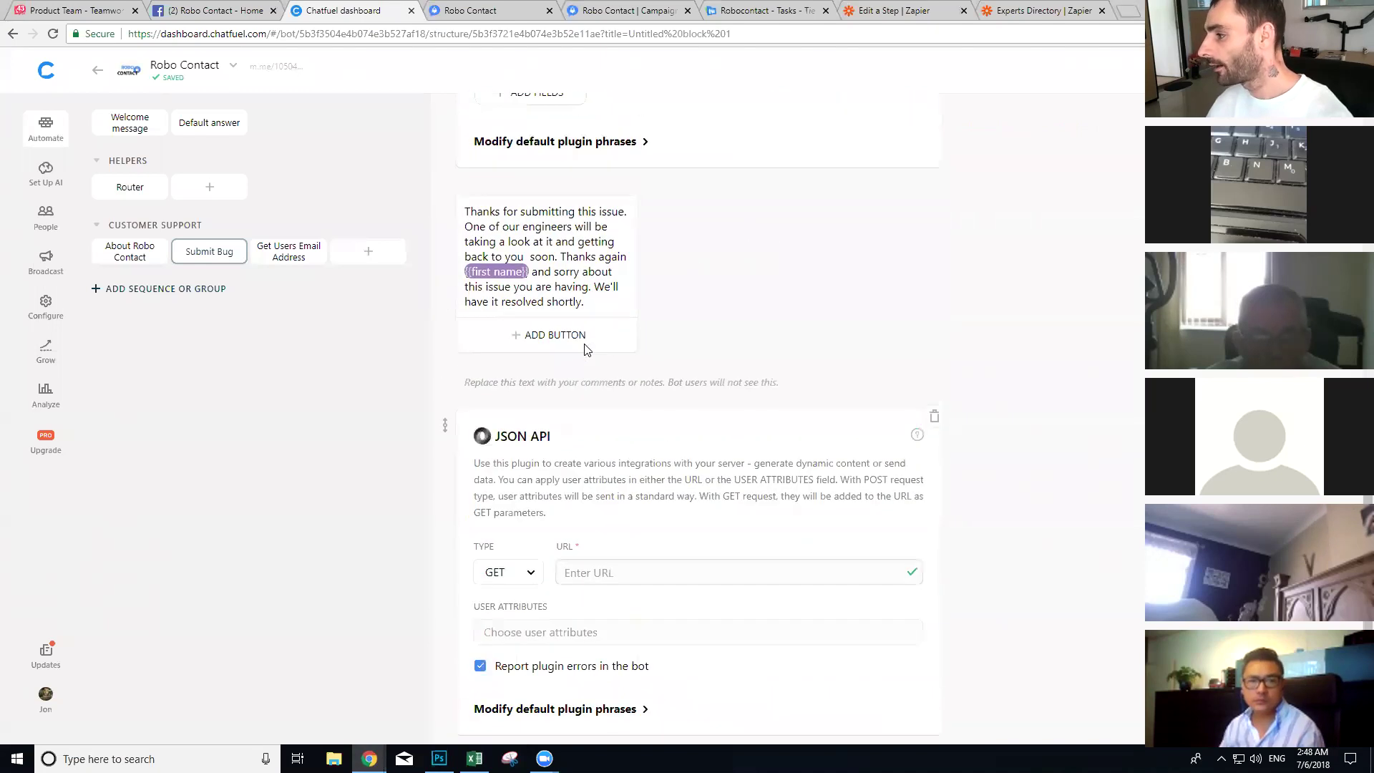
Step: Write 'Zapier - Robo Contact' in the comment with the zap link pasted below
click(570, 393)
text(Zapier -)
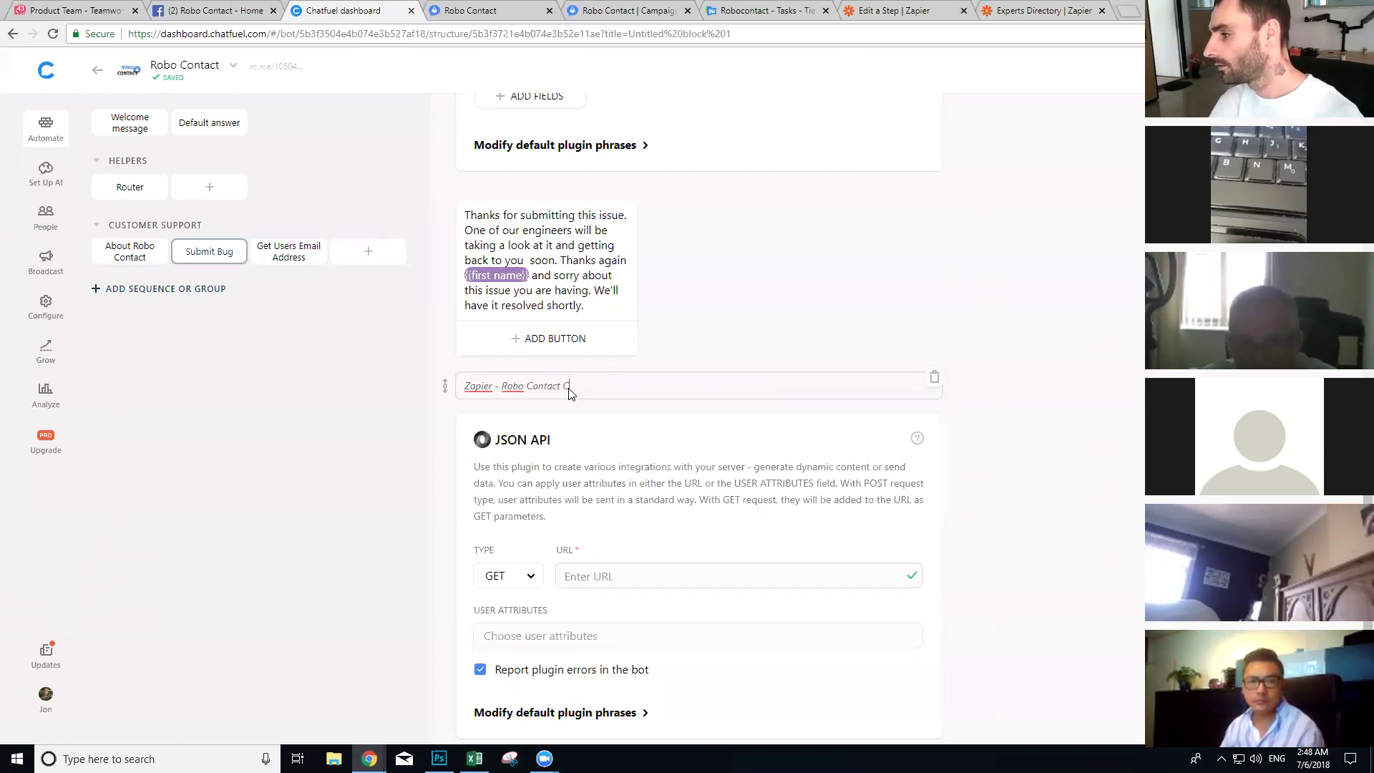
text(Robo Contact)
key(Return)
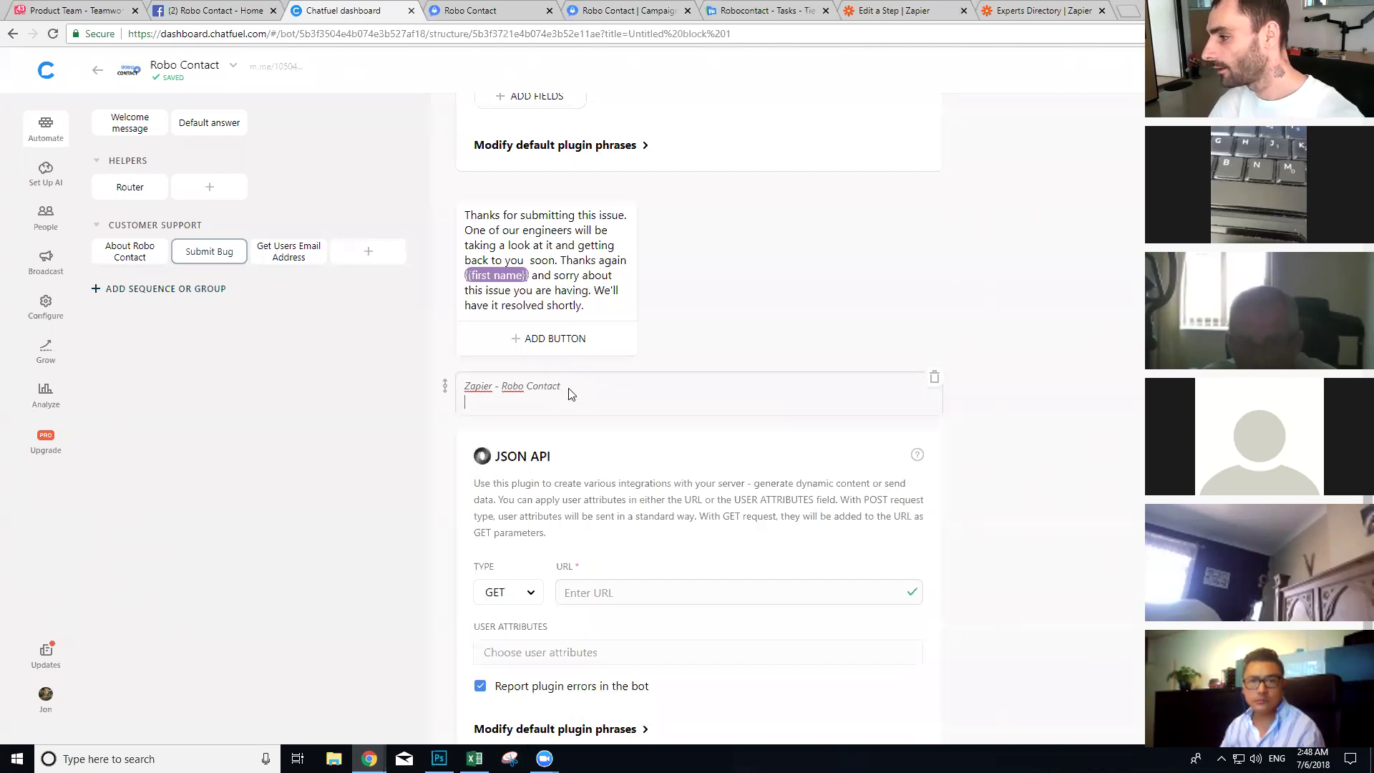
key(ctrl+v)
click(861, 330)
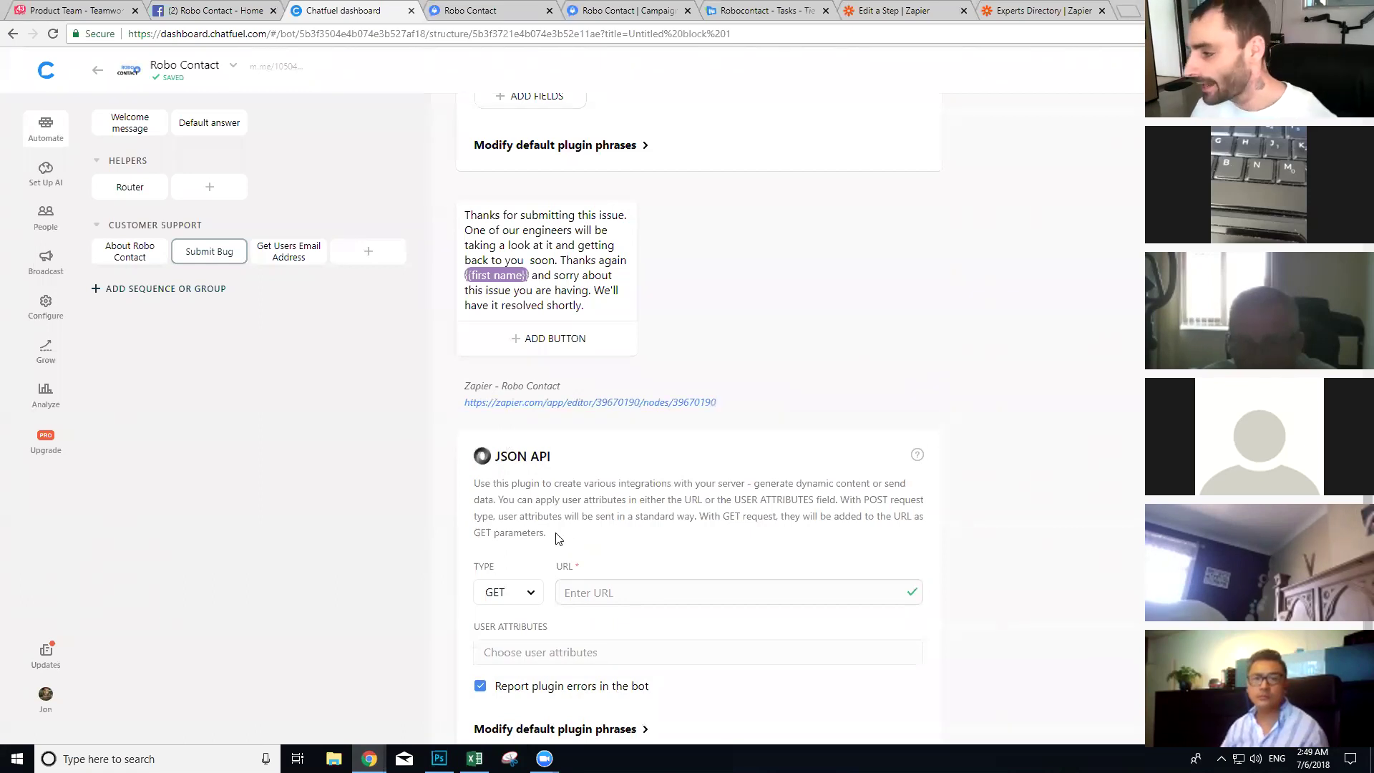
Step: Reopen the Zapier note and select the whole zap link text
scroll(570, 532, down, 1)
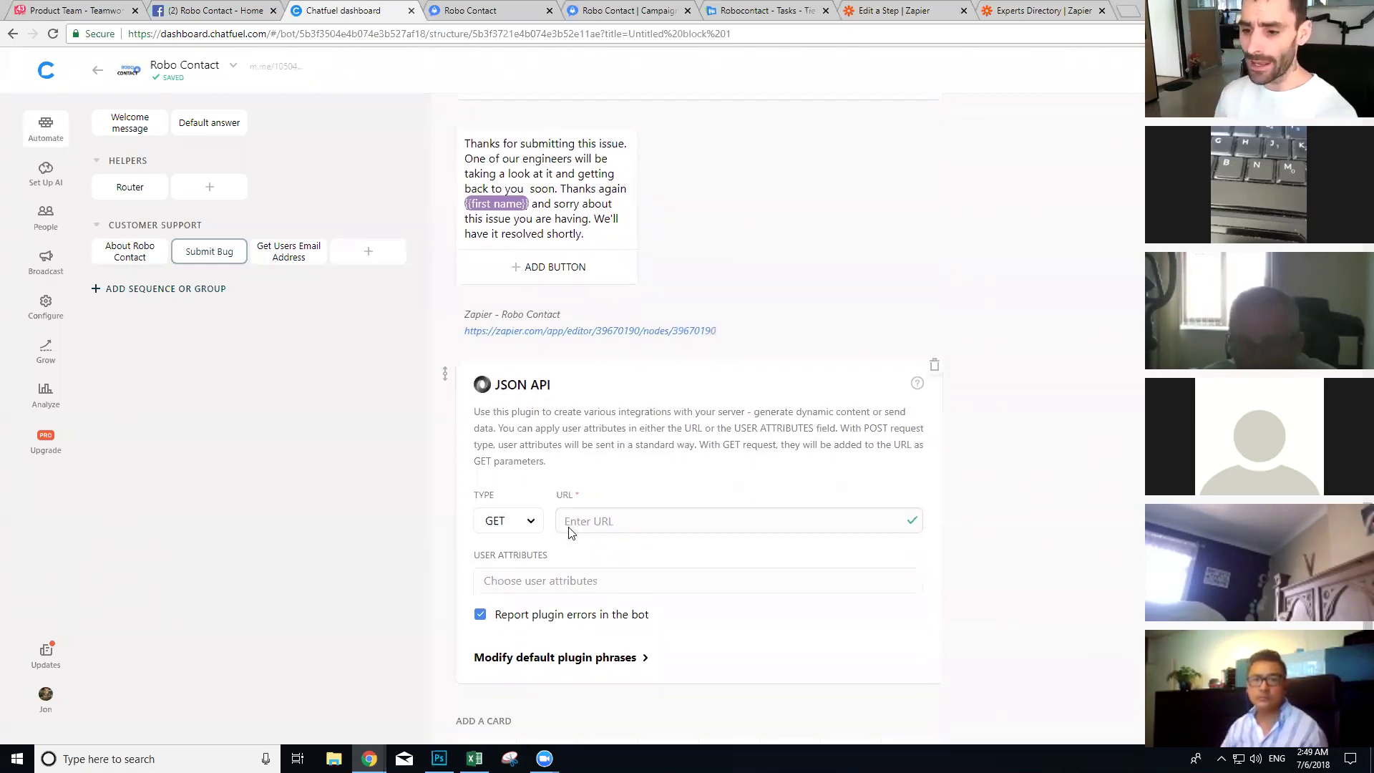
click(493, 341)
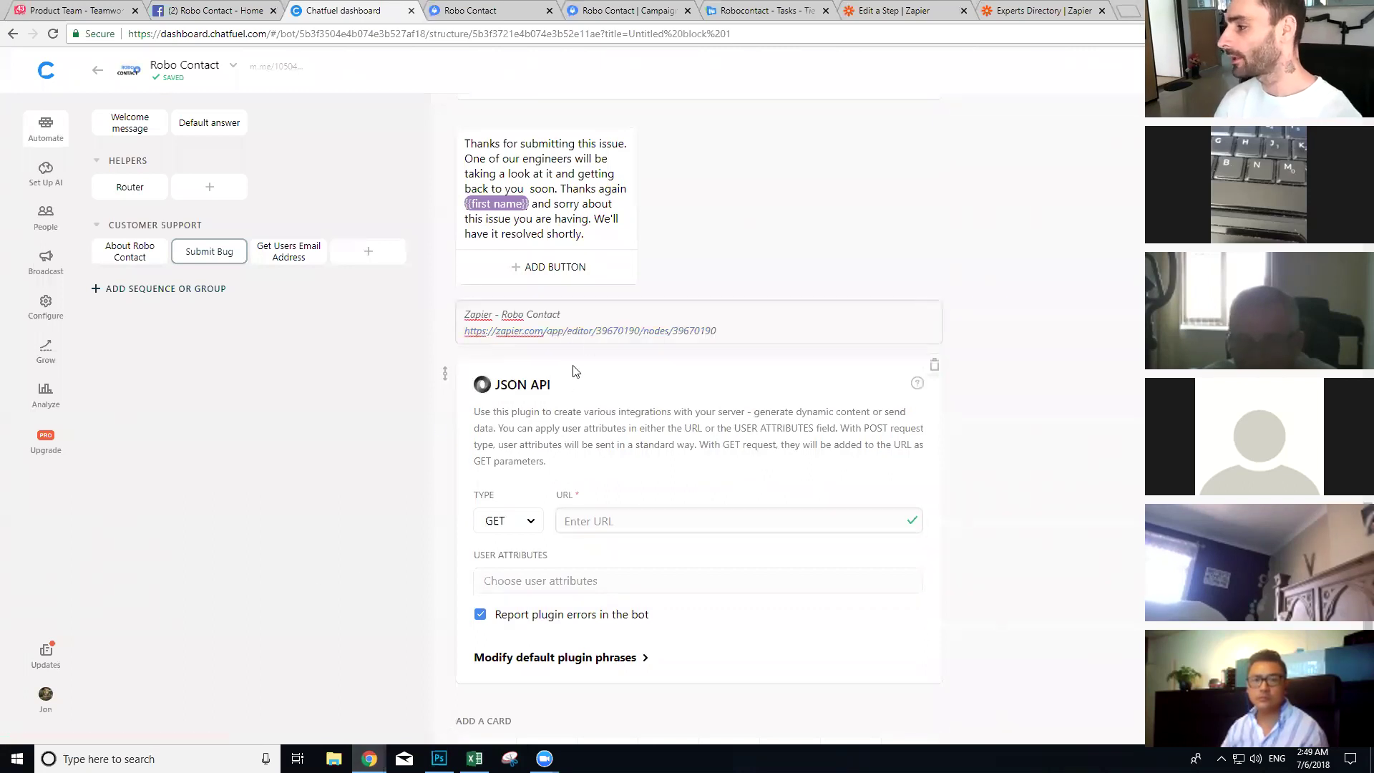
click(730, 361)
click(648, 333)
click(637, 393)
click(650, 333)
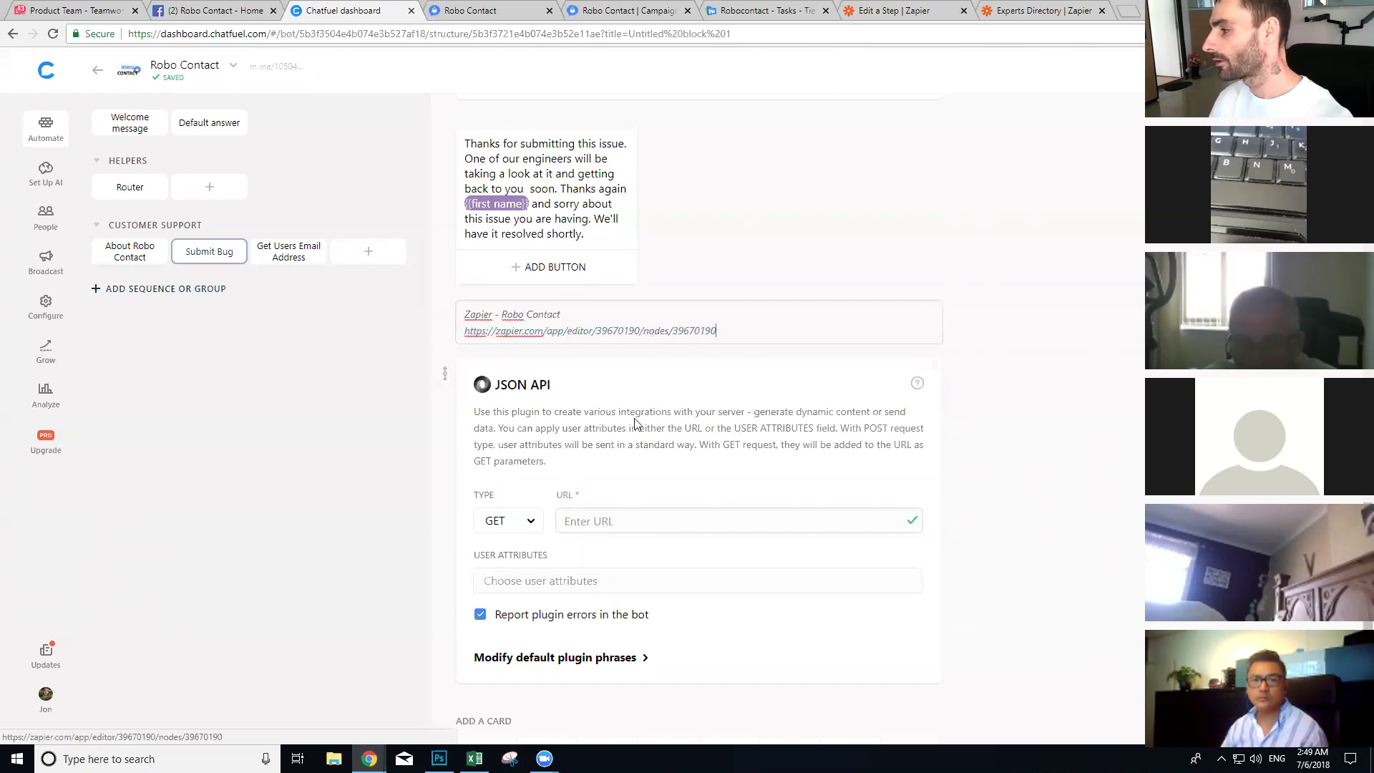
drag(717, 332, 455, 330)
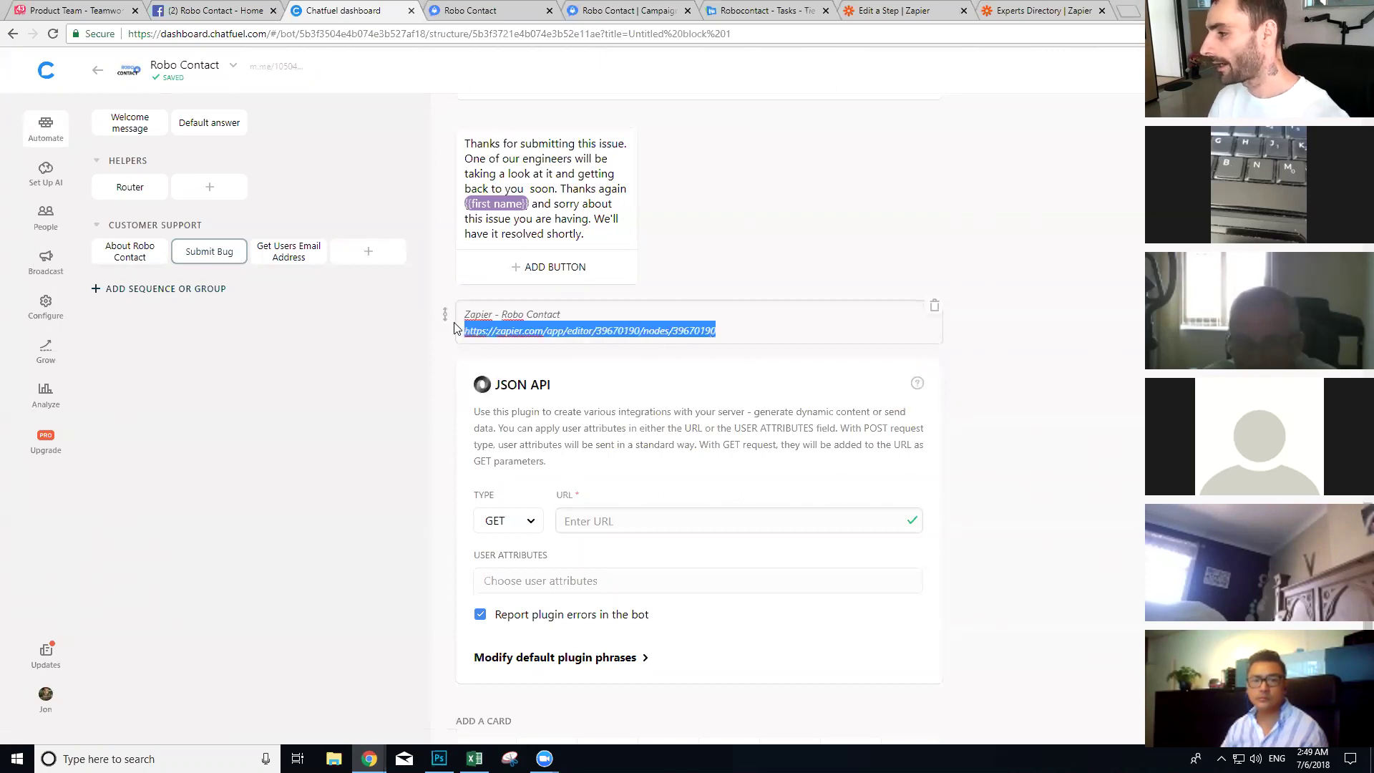
click(721, 399)
right_click(648, 342)
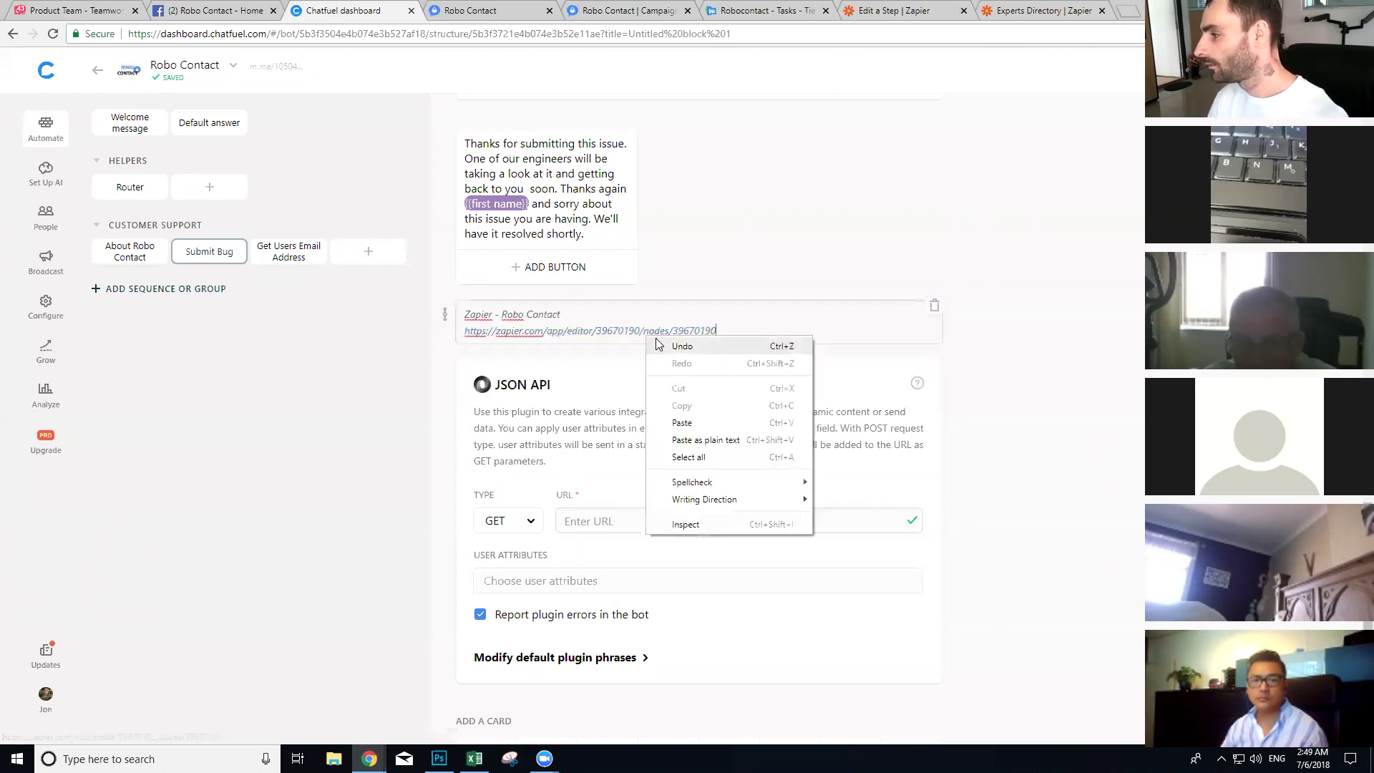
triple_click(610, 330)
key(ctrl+c)
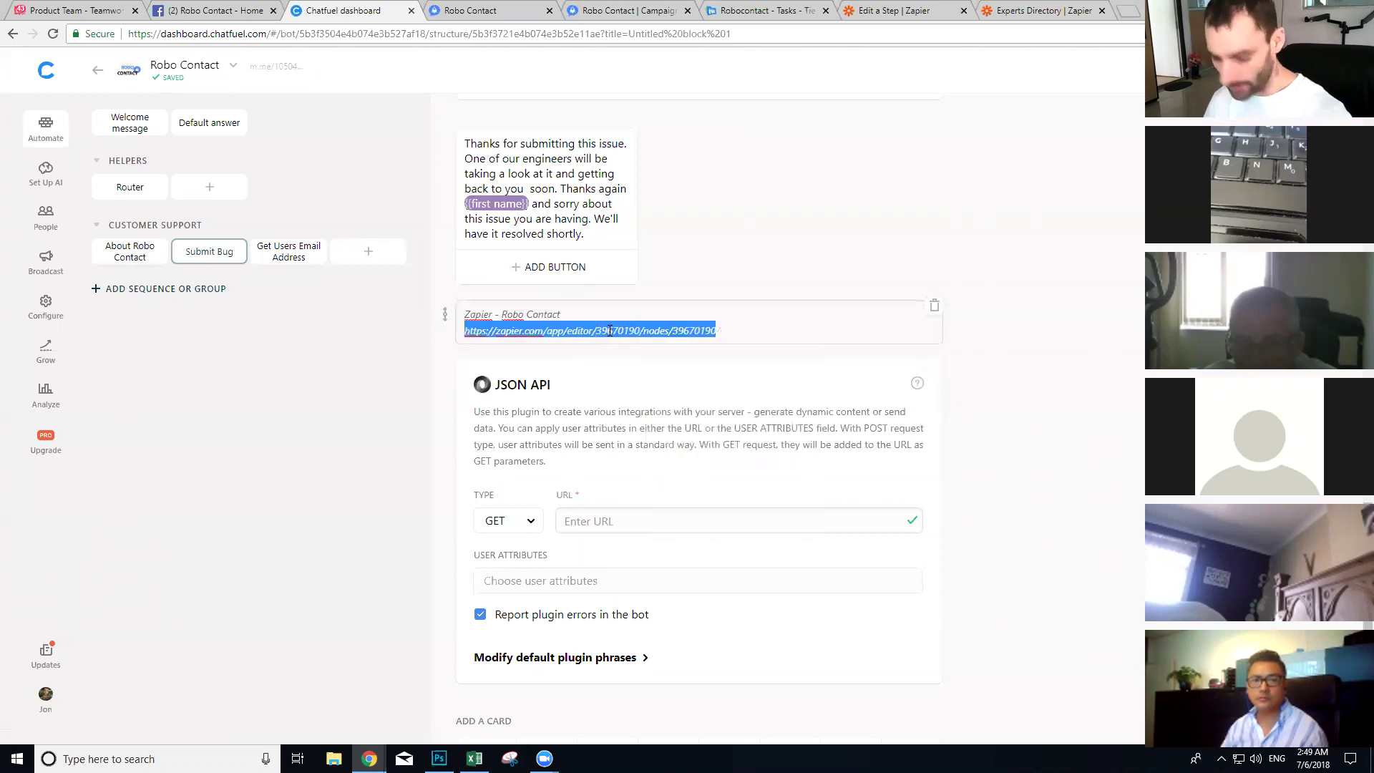
Step: Try the copied zap link in a new tab and close the resulting Not Found page
key(ctrl+t)
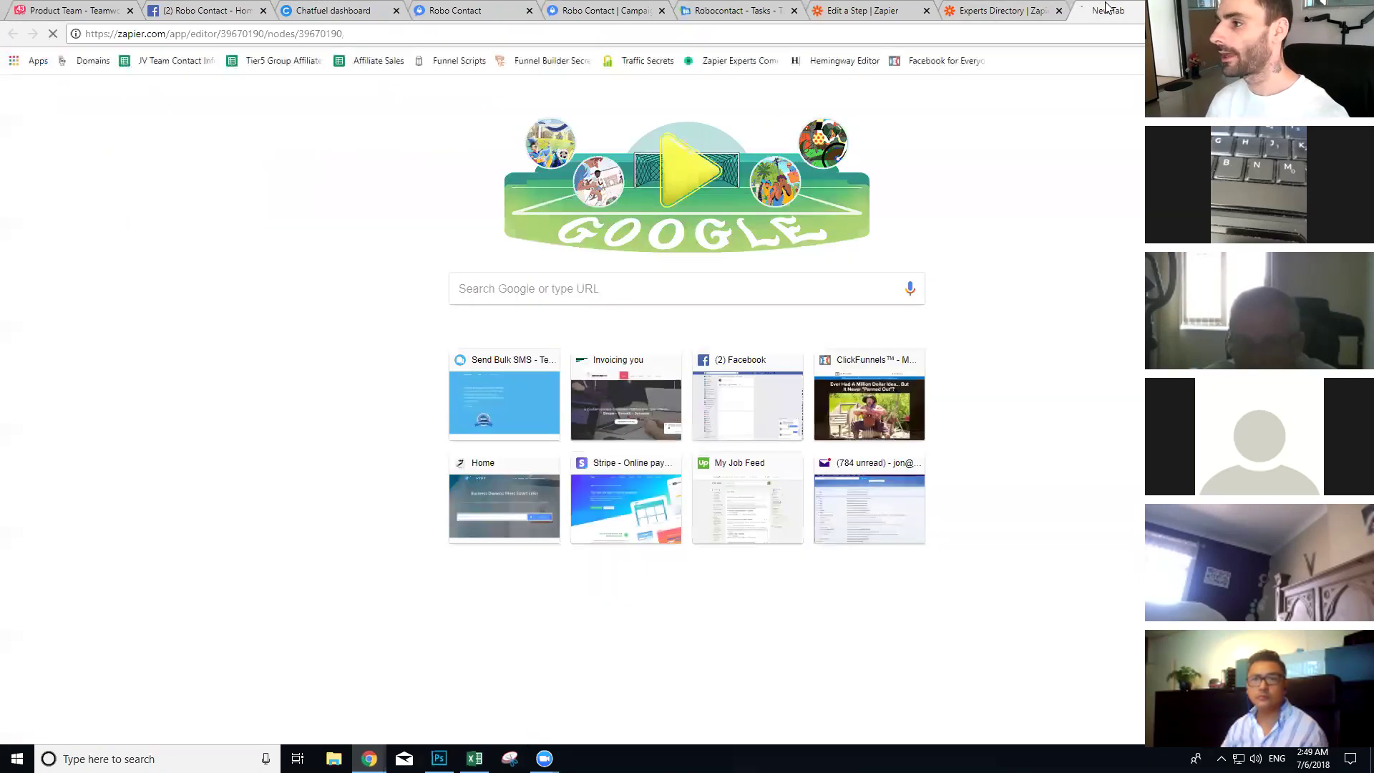
key(ctrl+v)
key(Return)
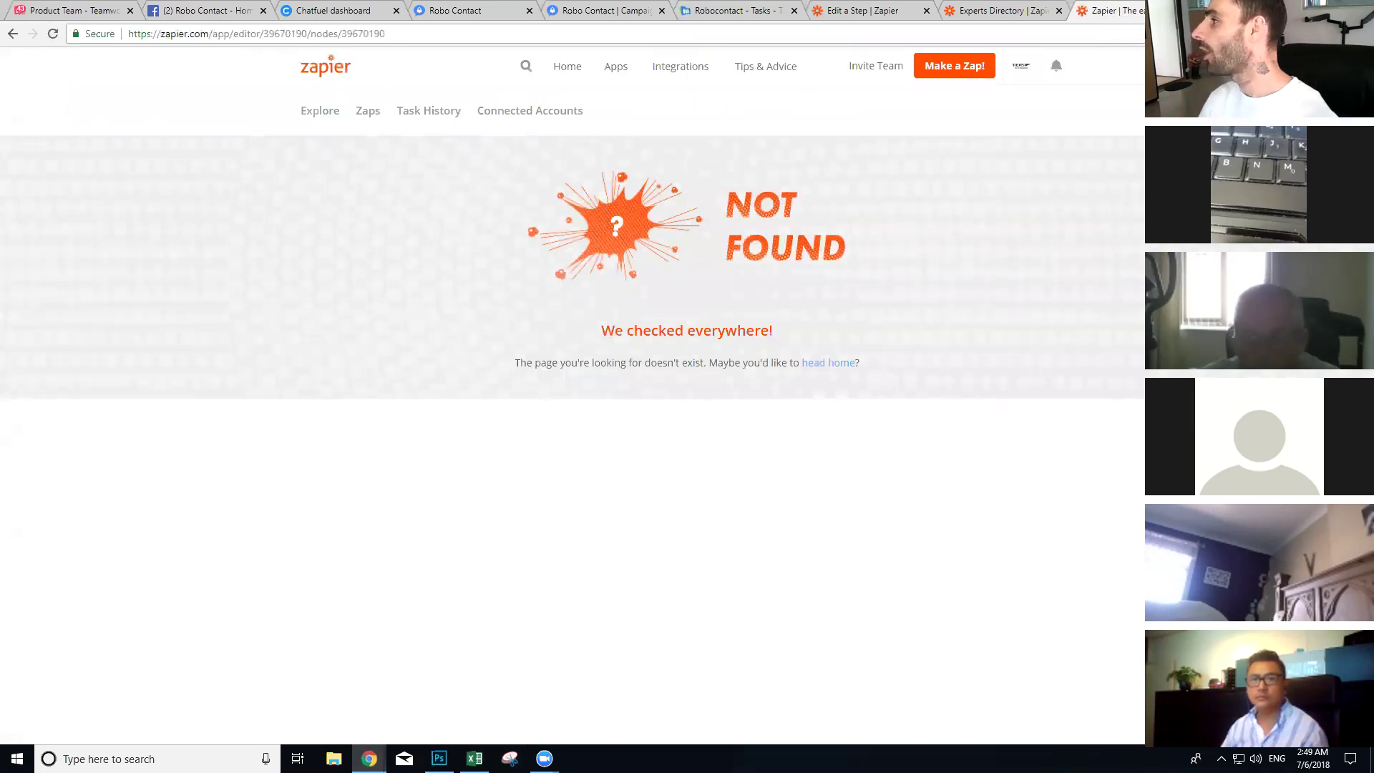
key(ctrl+w)
click(894, 8)
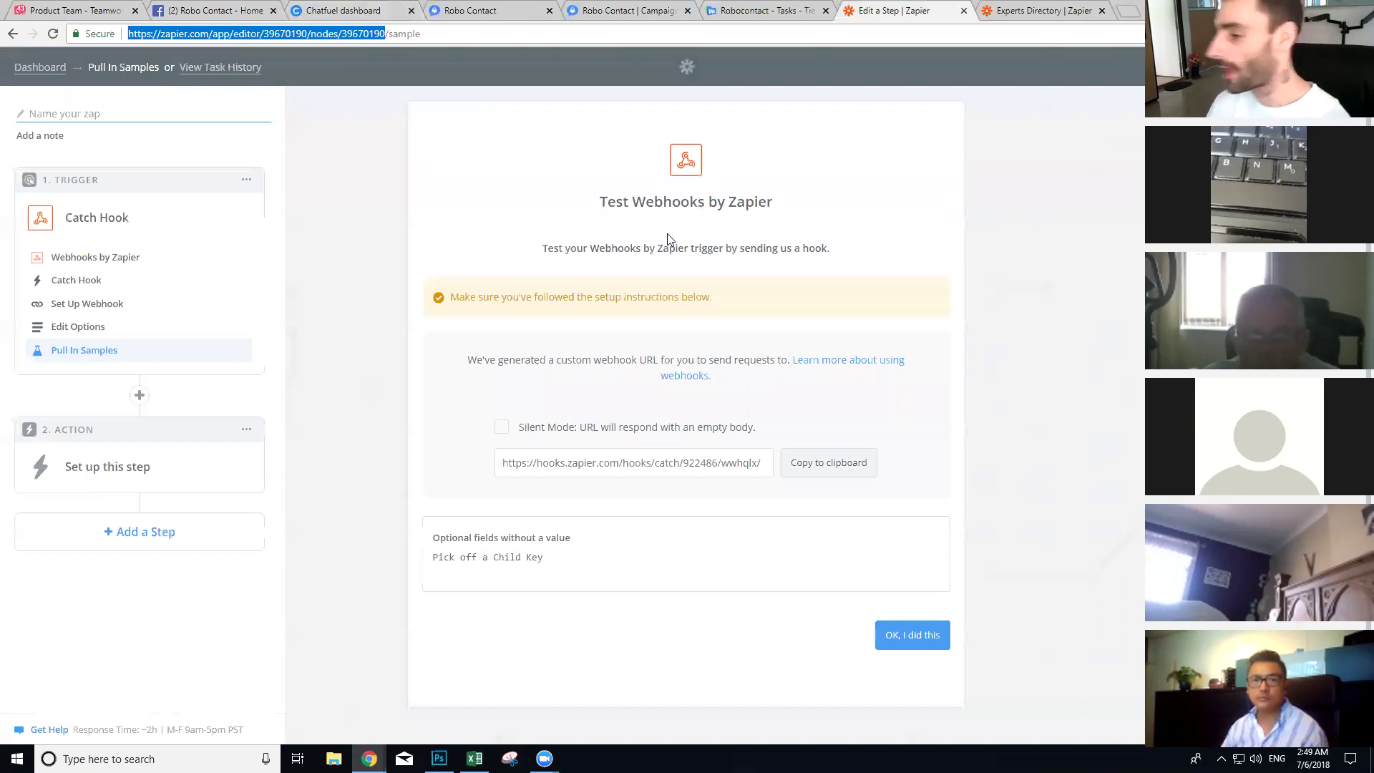
click(831, 464)
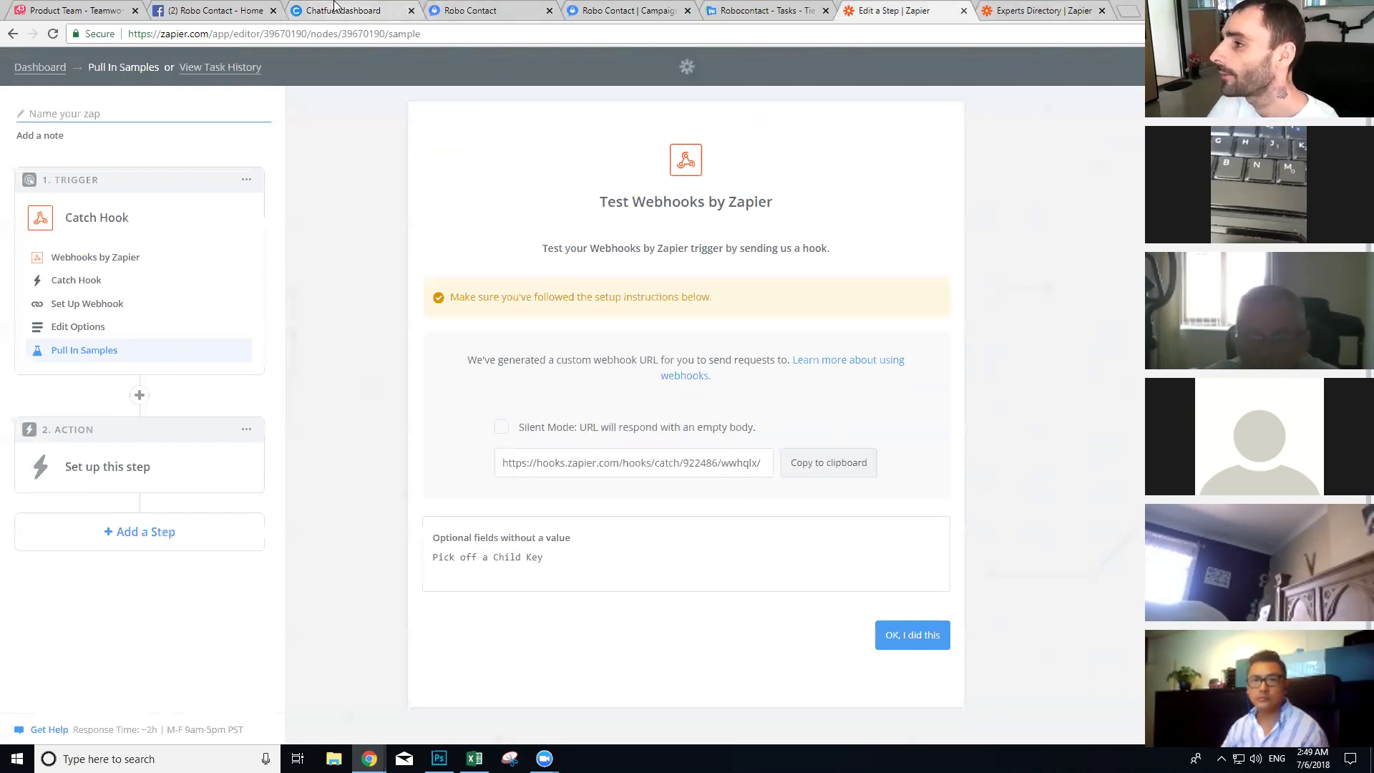
click(399, 7)
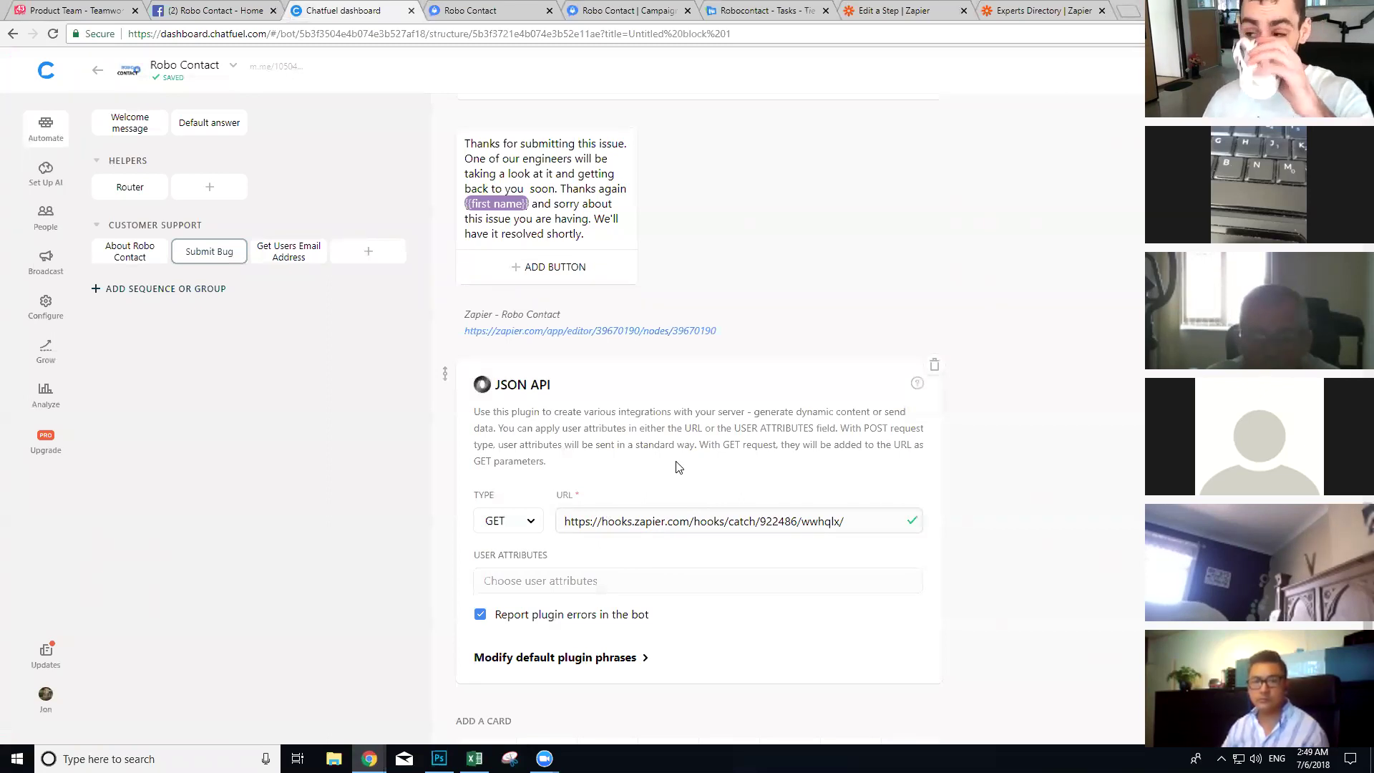
Step: Add first name, last name, users-email, issue, issue-image and issue-url as JSON API user attributes
click(565, 580)
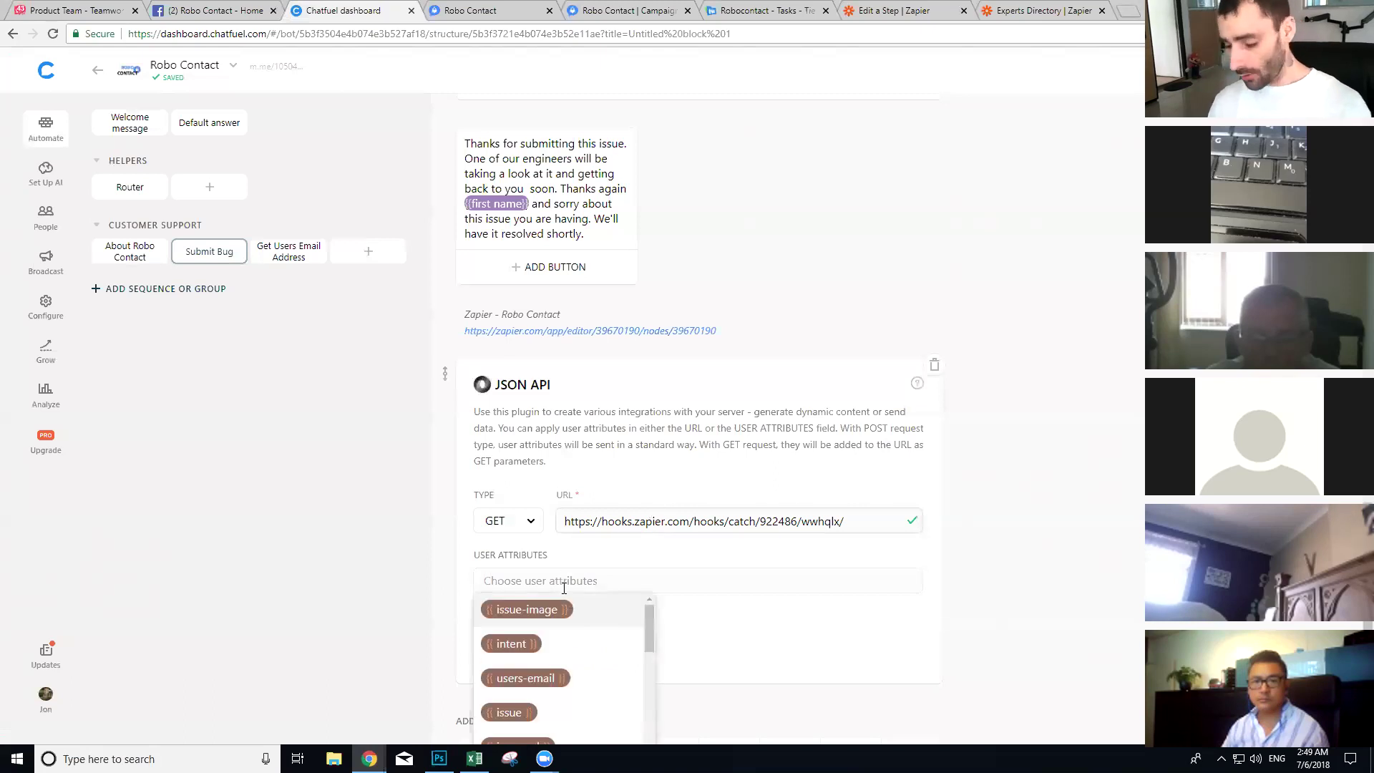
text(name)
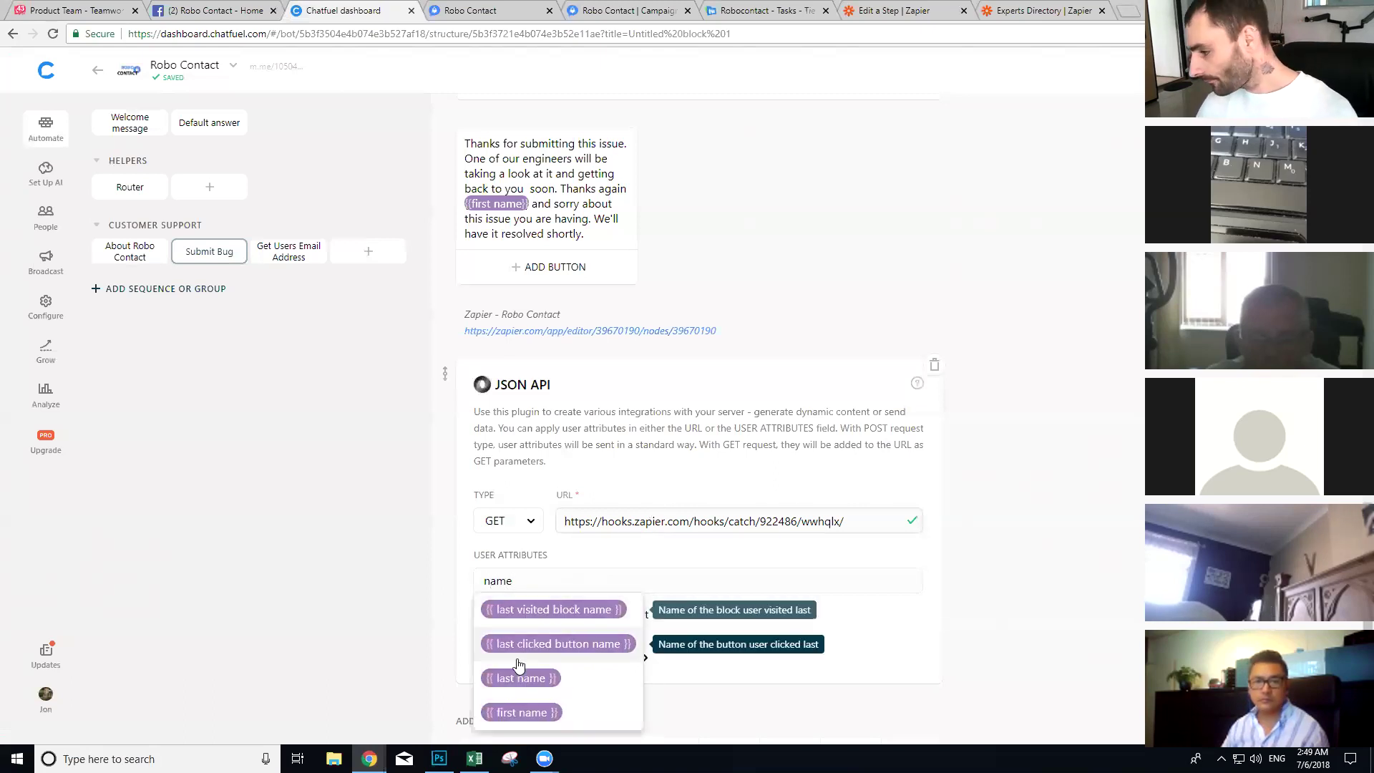
click(533, 712)
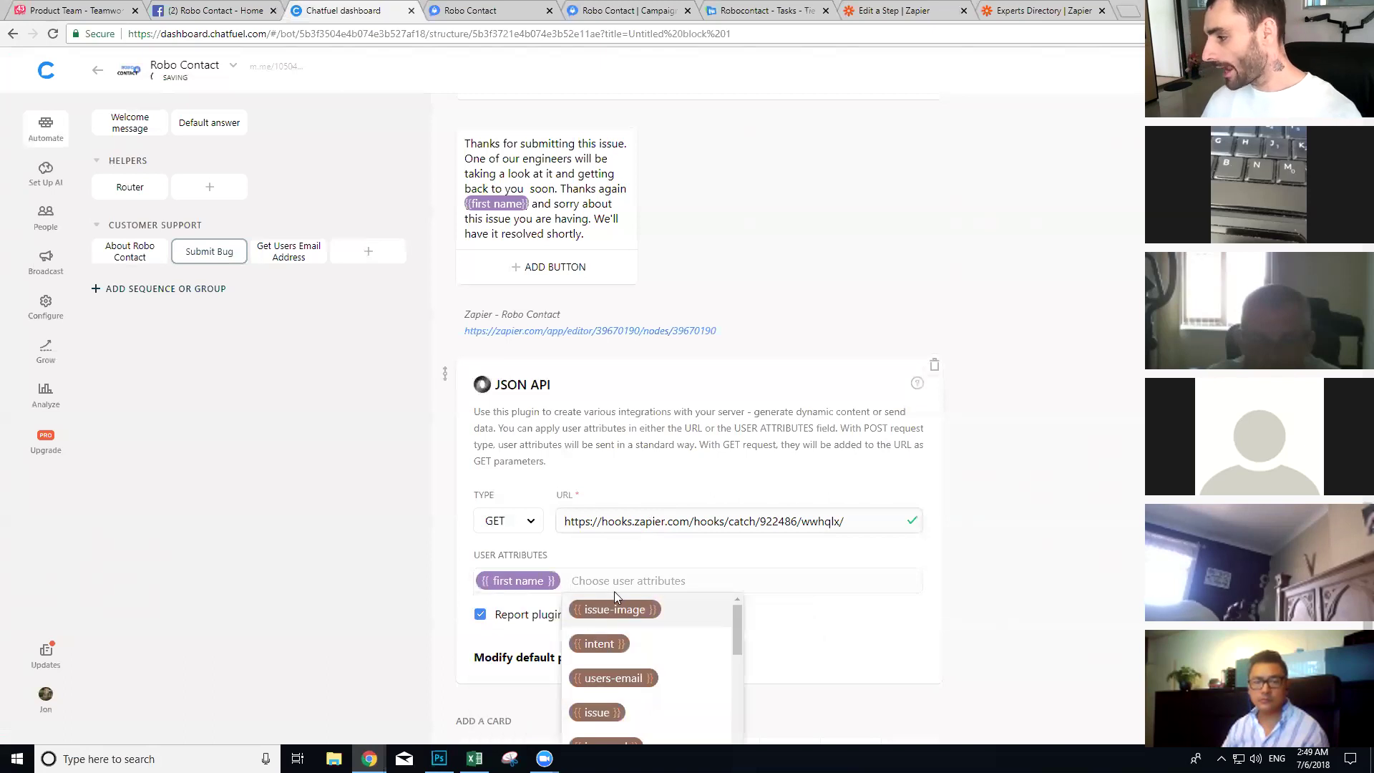
text(name)
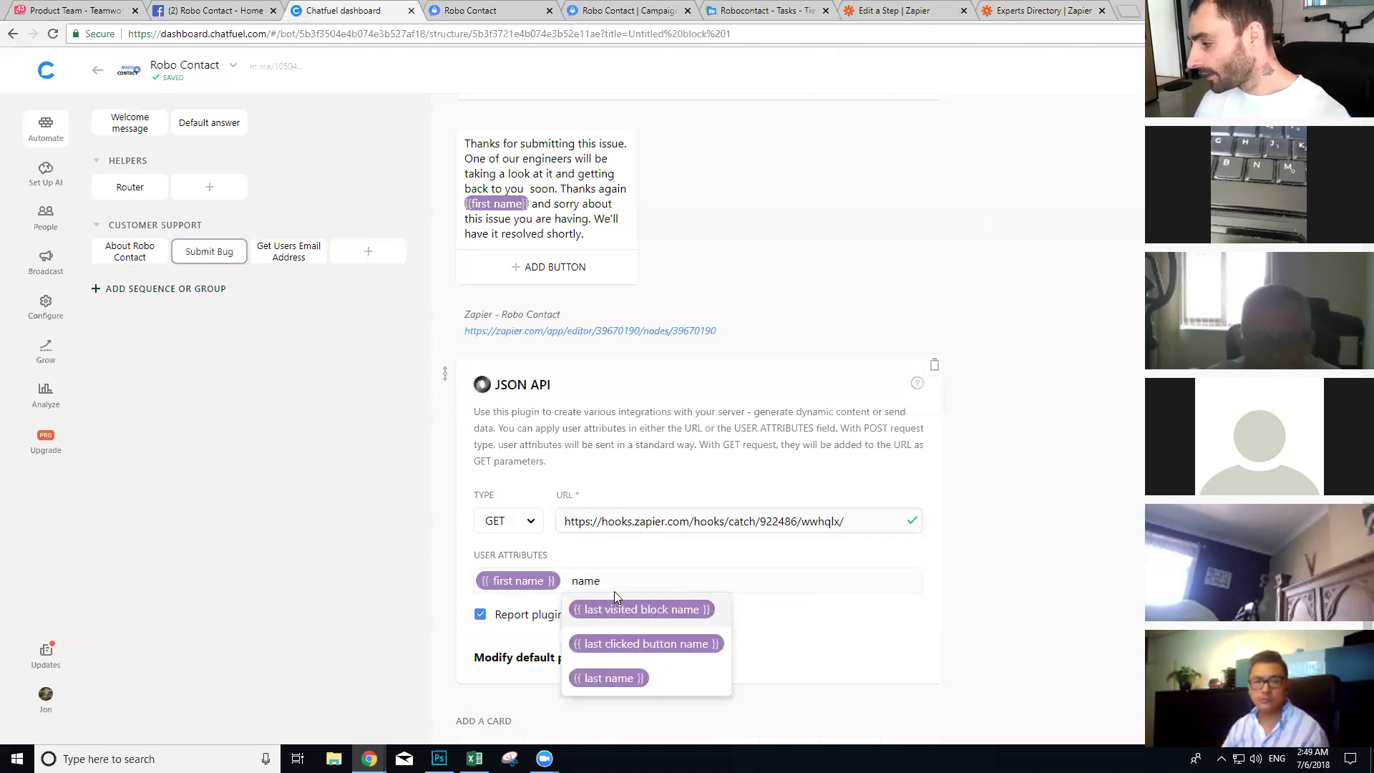
click(612, 678)
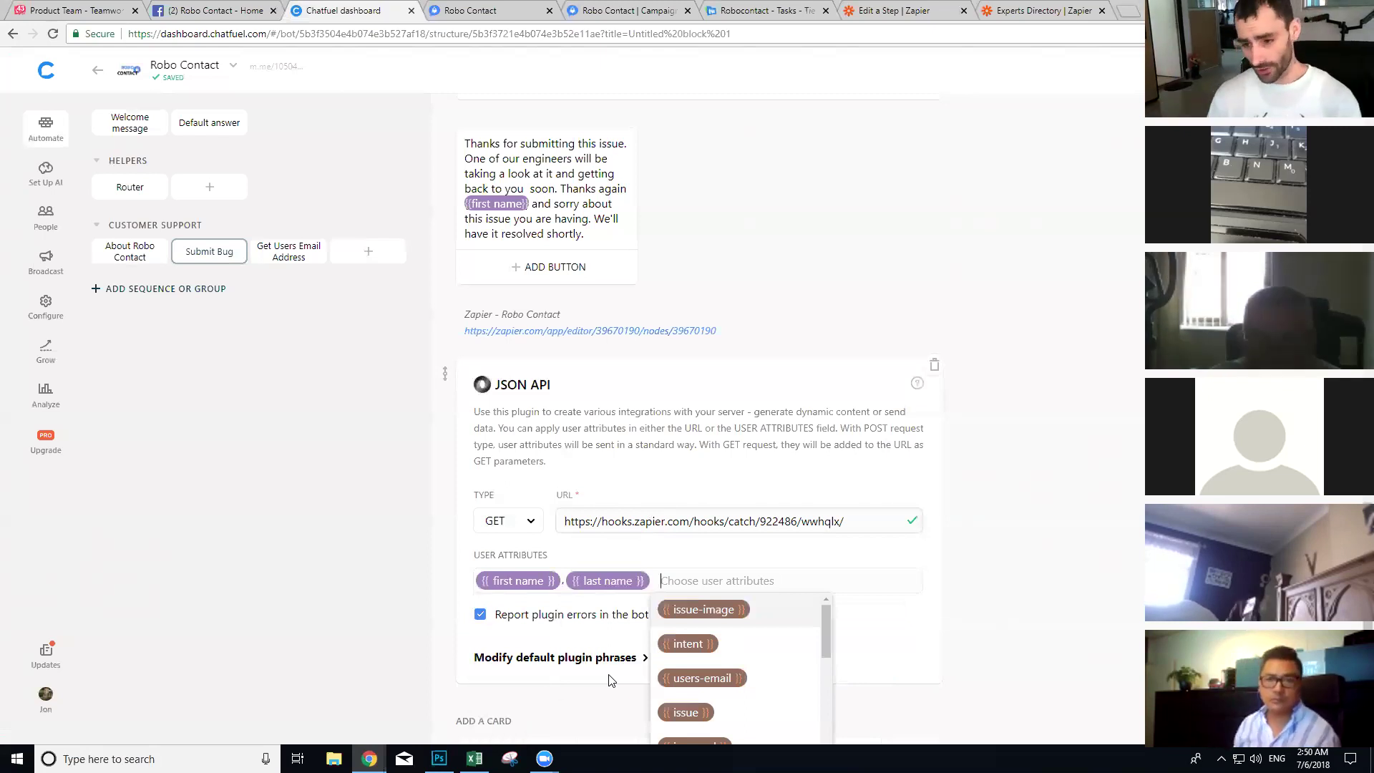
scroll(633, 655, down, 1)
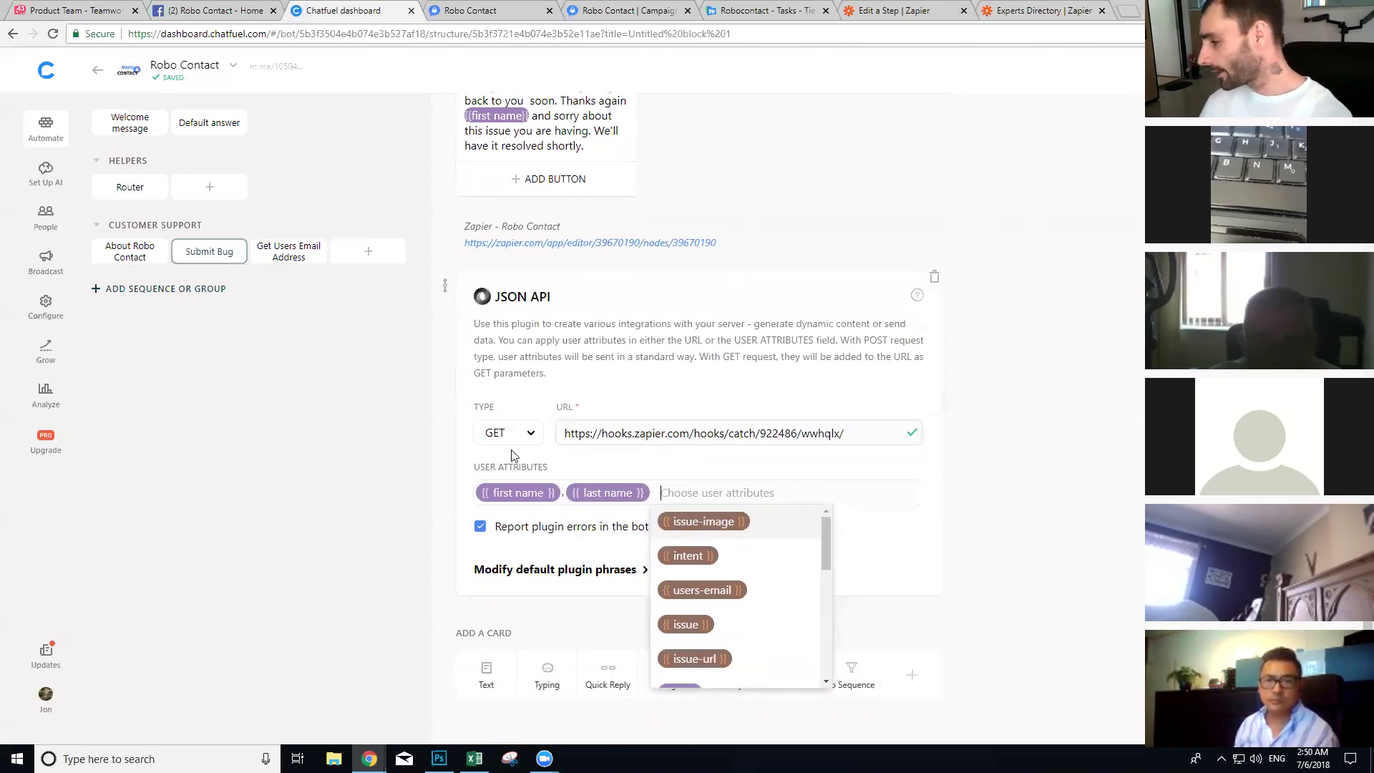
click(684, 591)
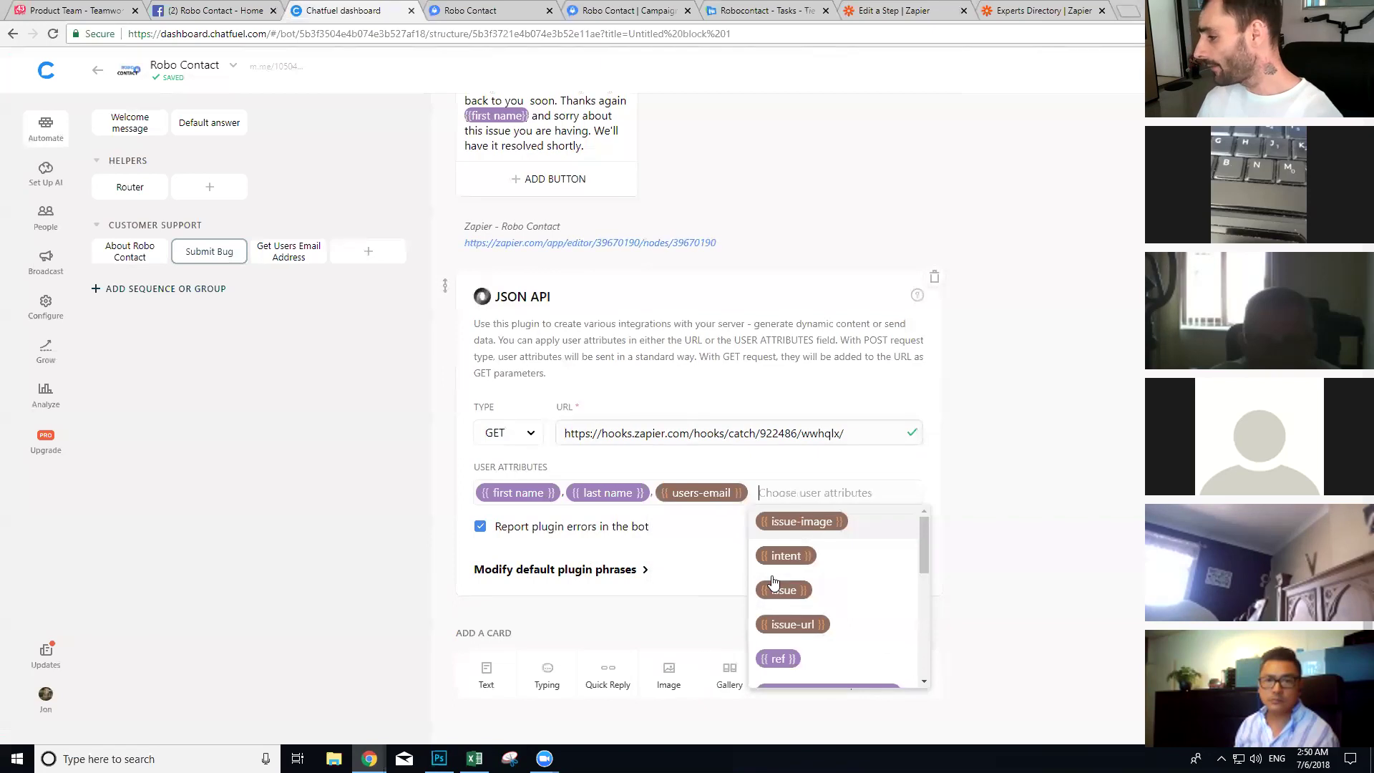
click(796, 591)
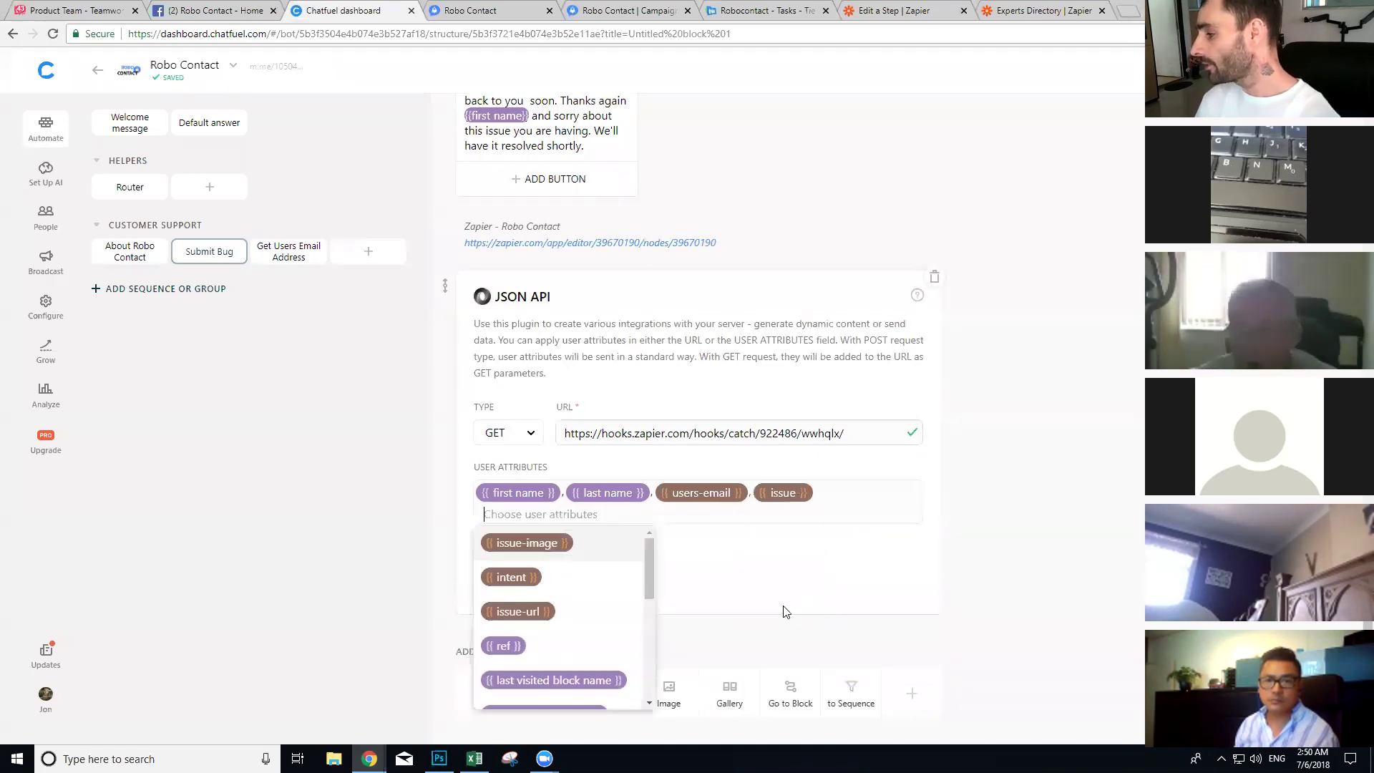
click(534, 558)
click(525, 578)
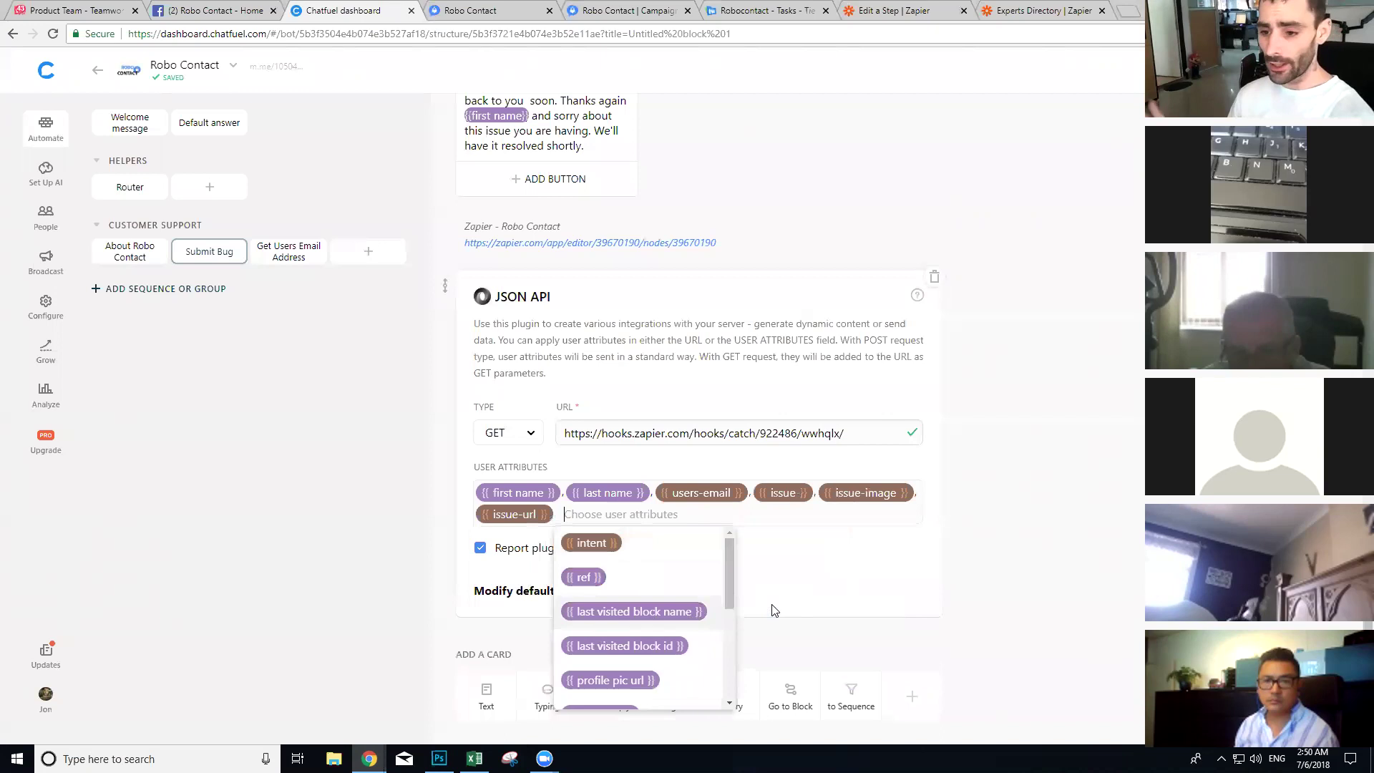
click(868, 611)
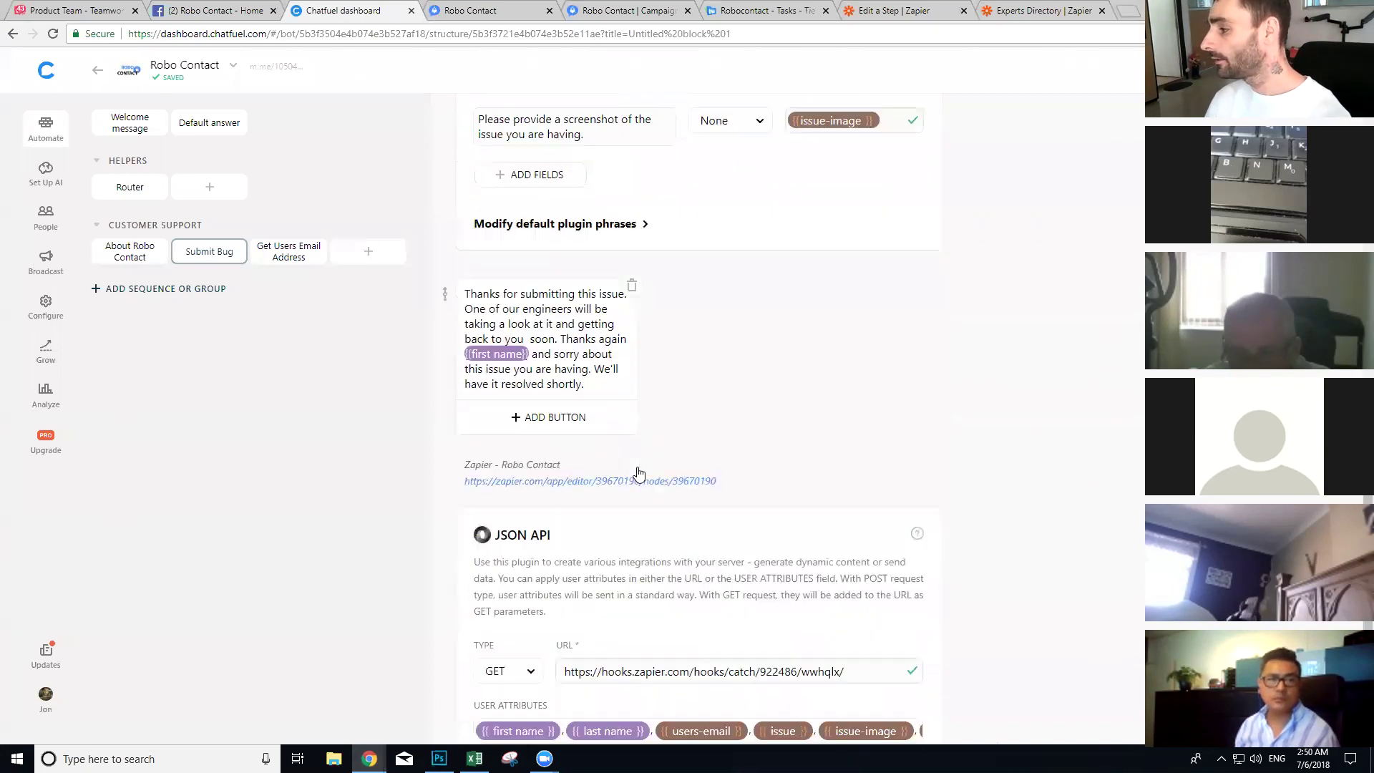
right_click(52, 179)
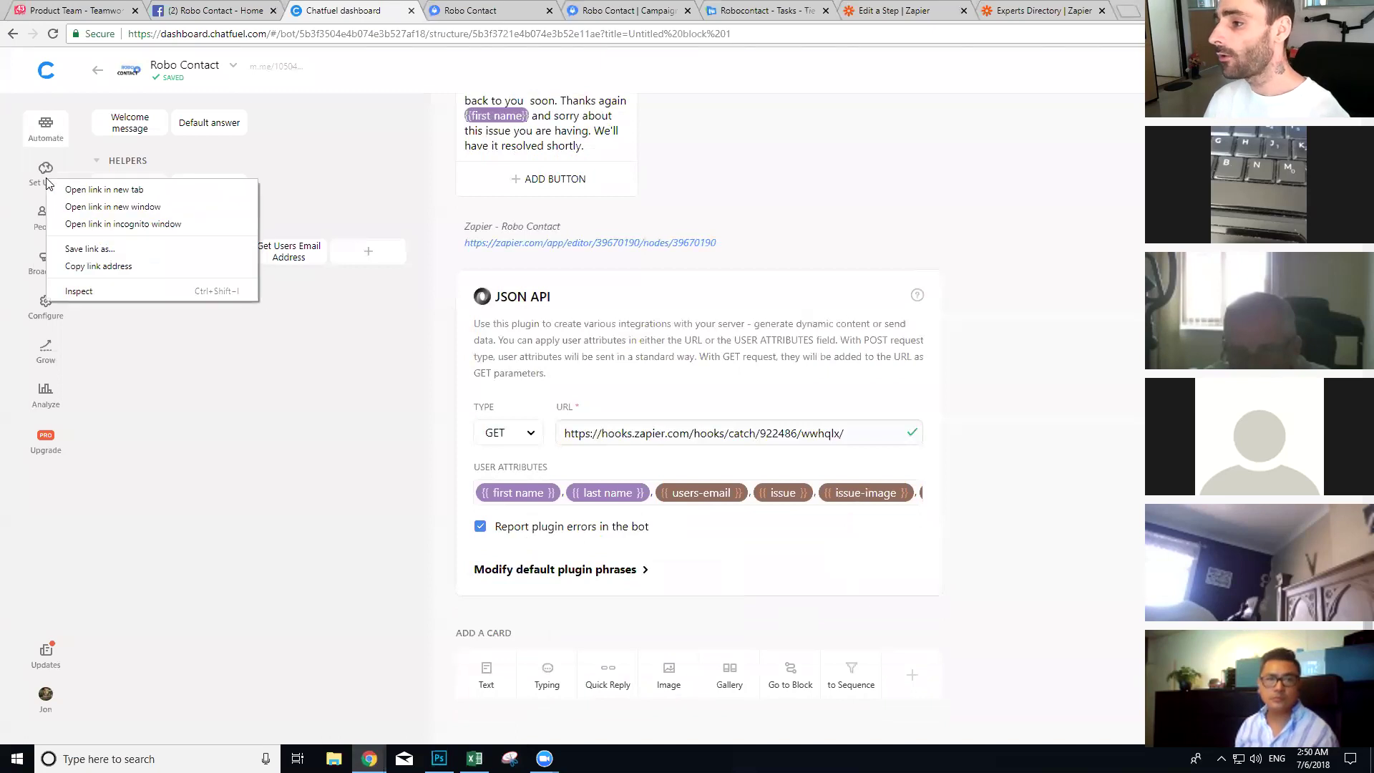
Step: Open Set Up AI in a new tab and create an AI group named Customer Support
click(79, 194)
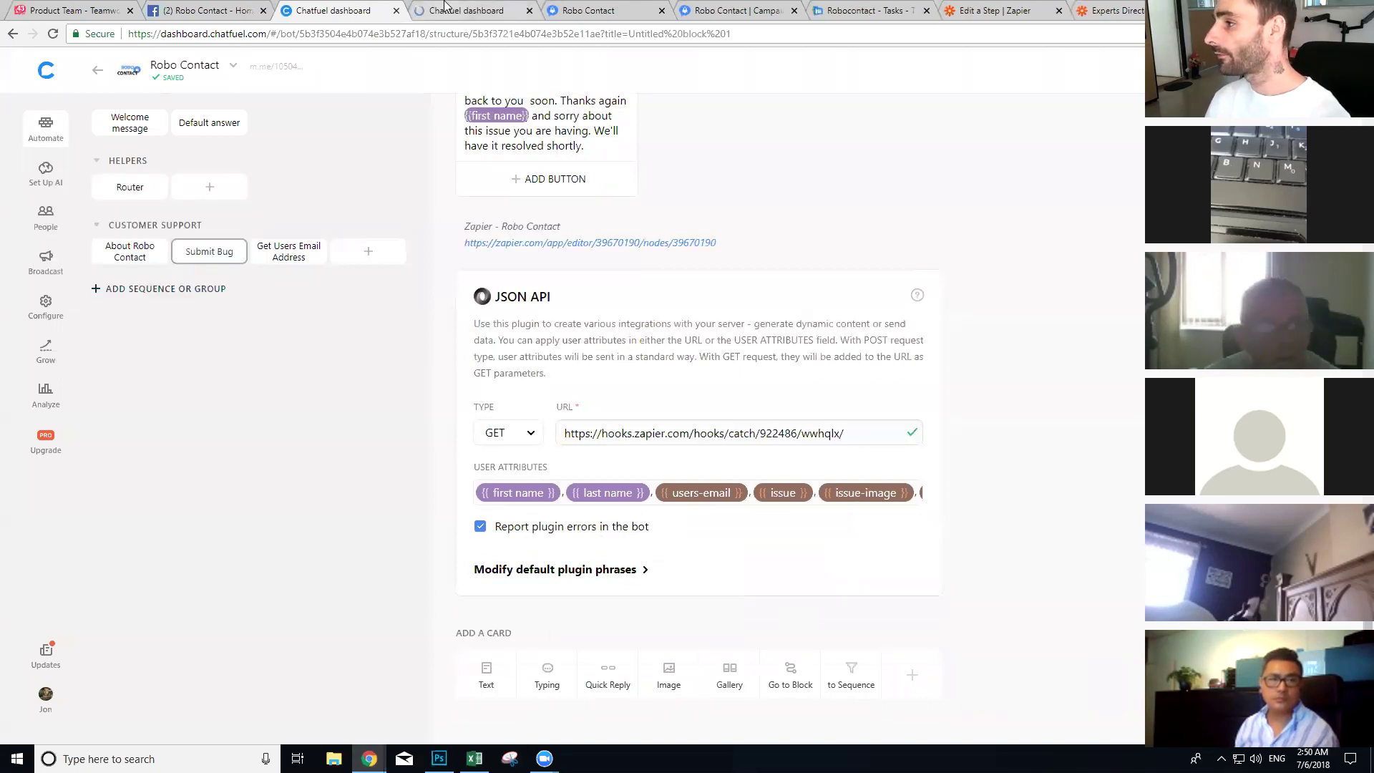
click(451, 10)
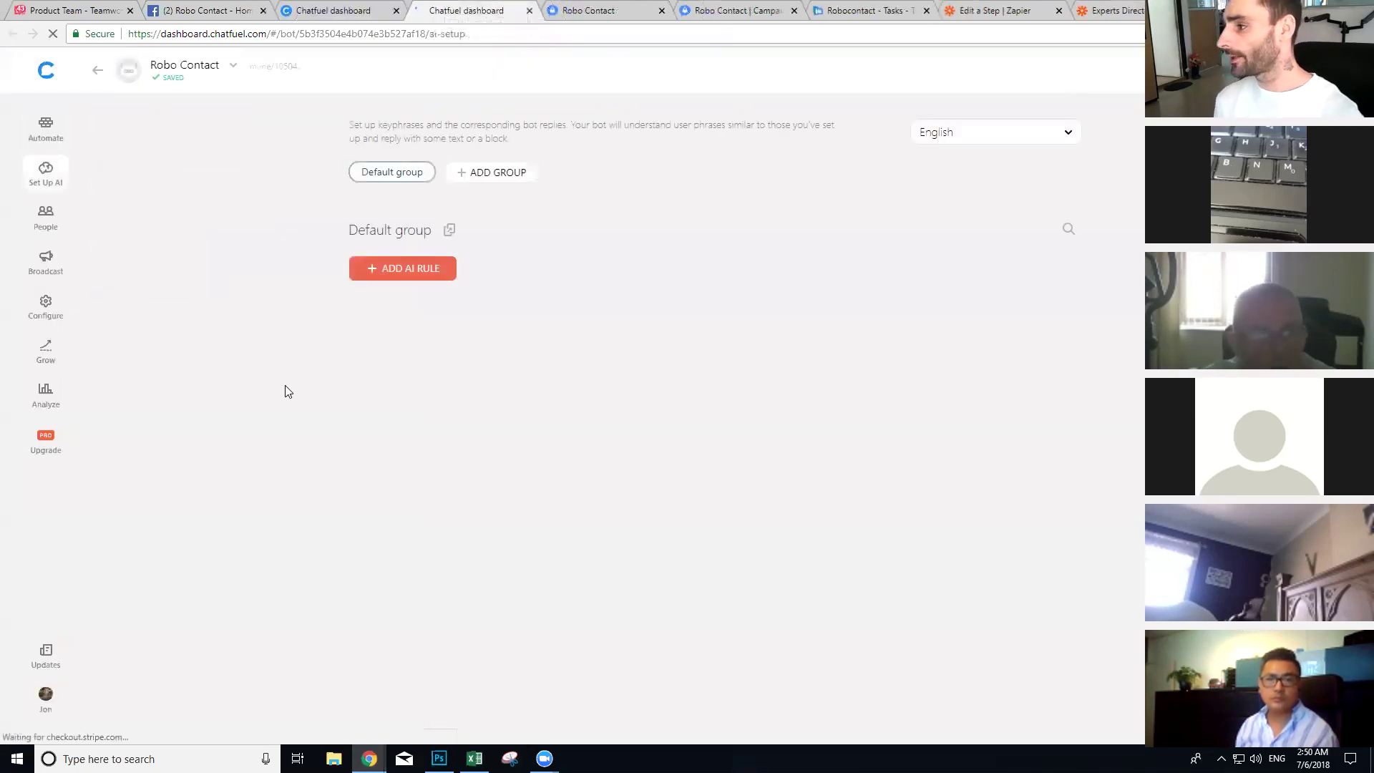
click(491, 173)
key(BackSpace)
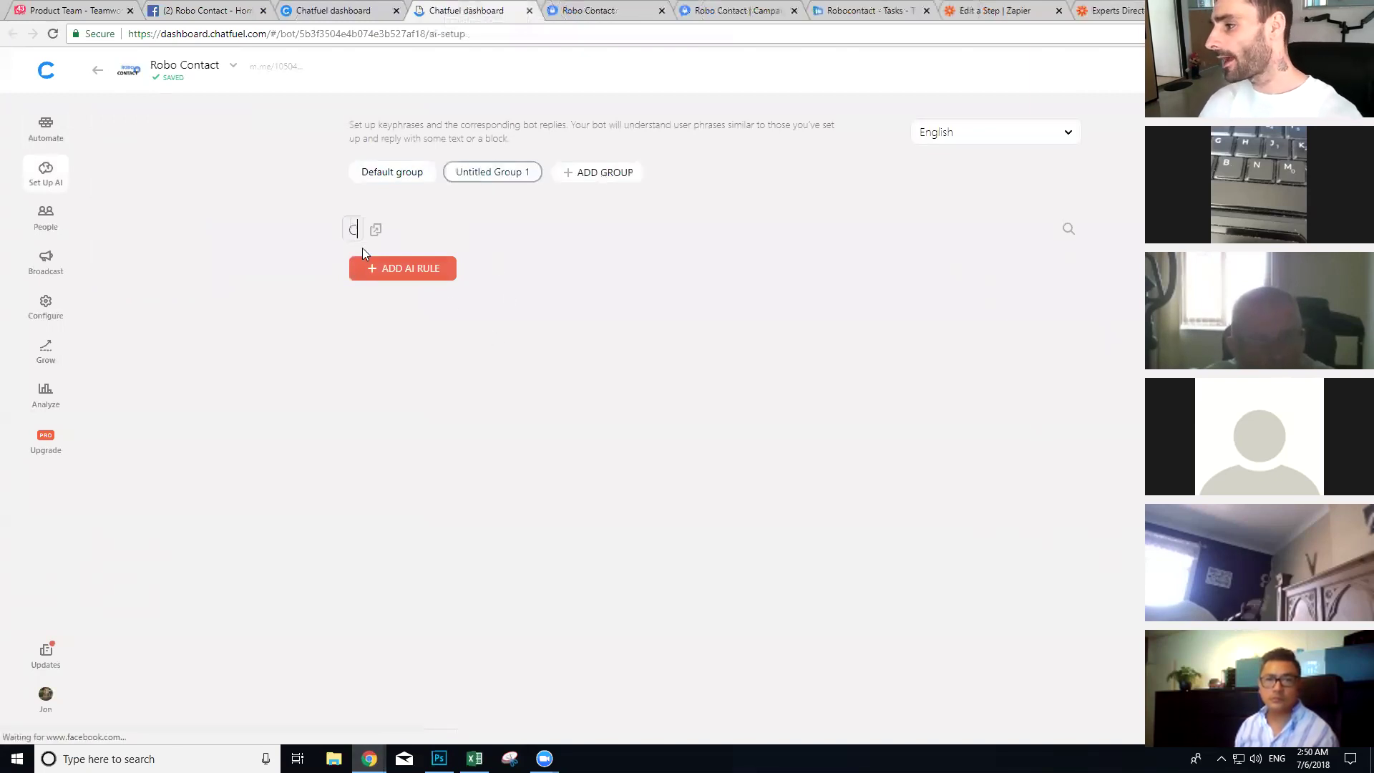
text(Customer Support)
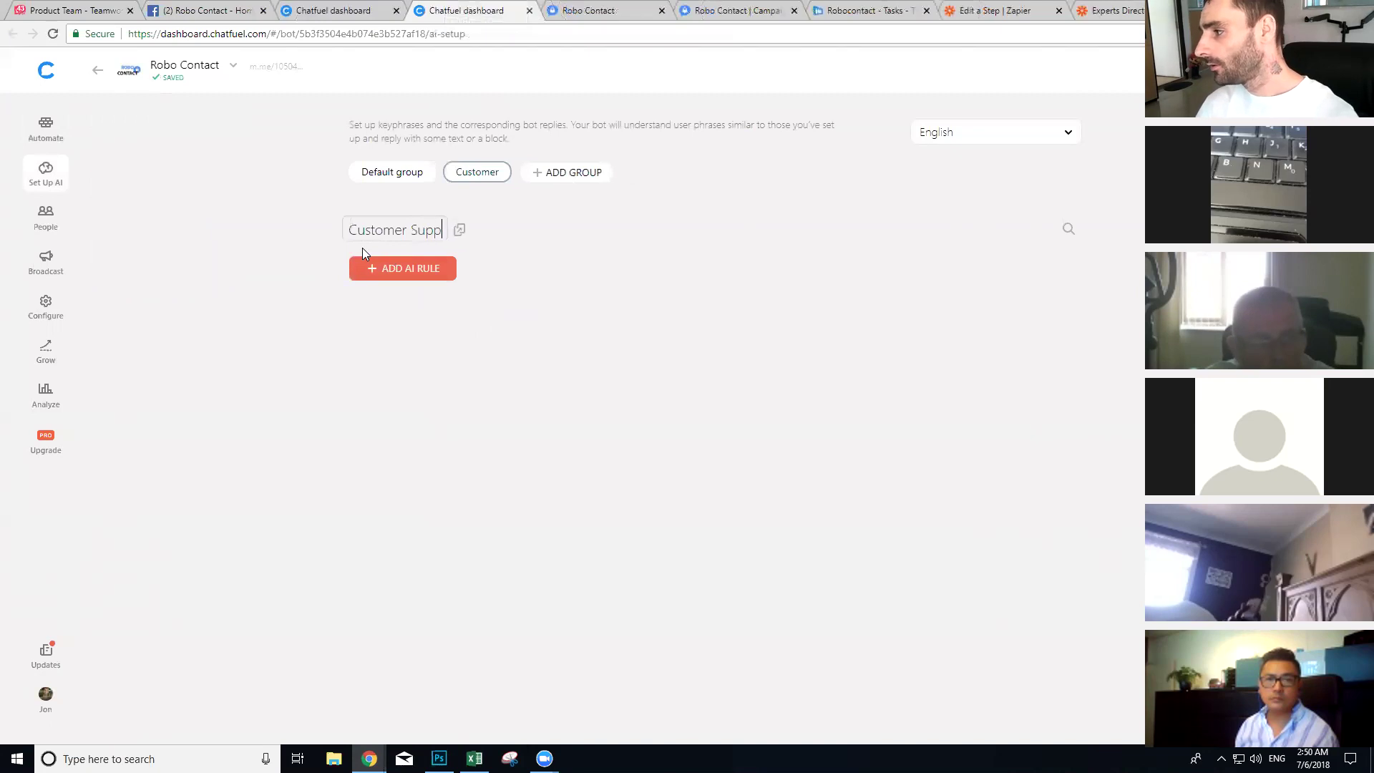
click(257, 266)
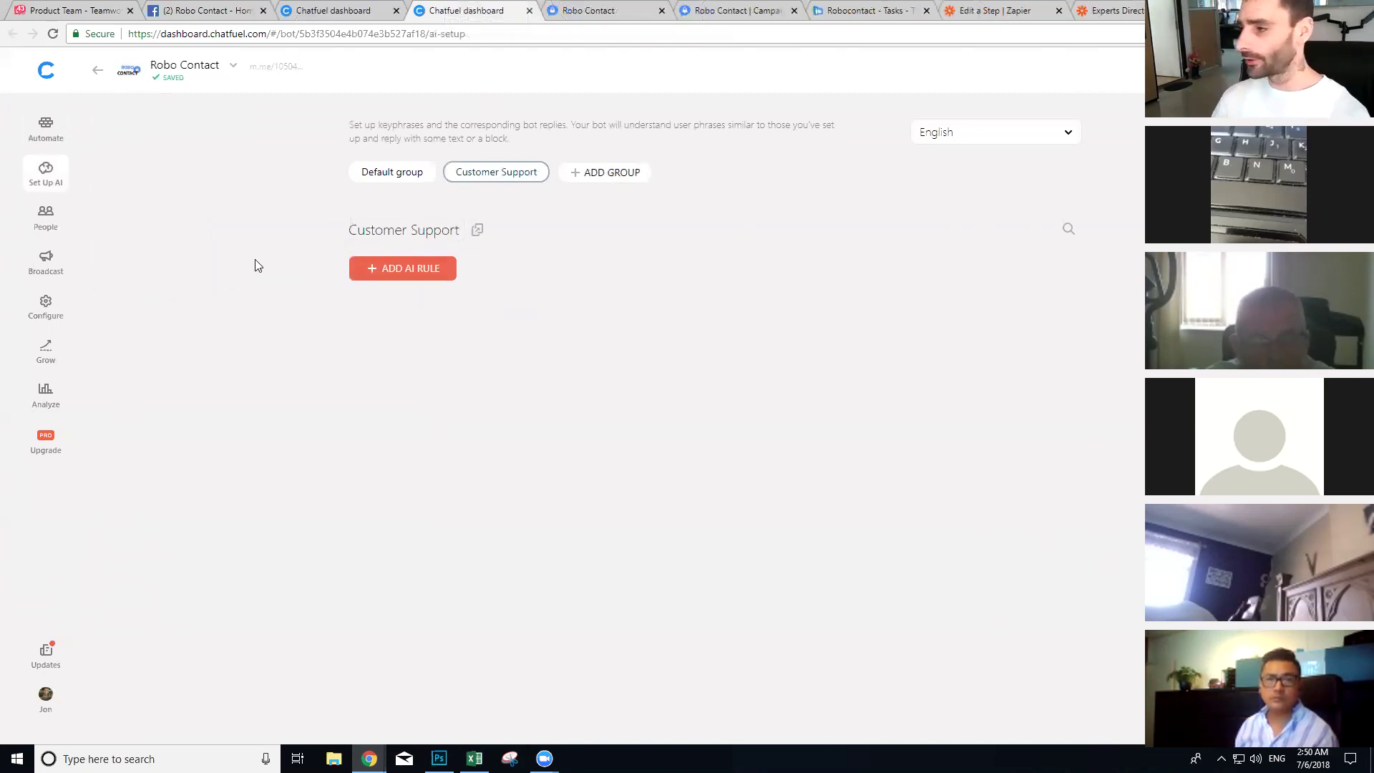
Step: Add an AI rule sending 'bug' and 'submit bug' to the Submit Bug block
click(439, 276)
text(but)
key(BackSpace)
text(g)
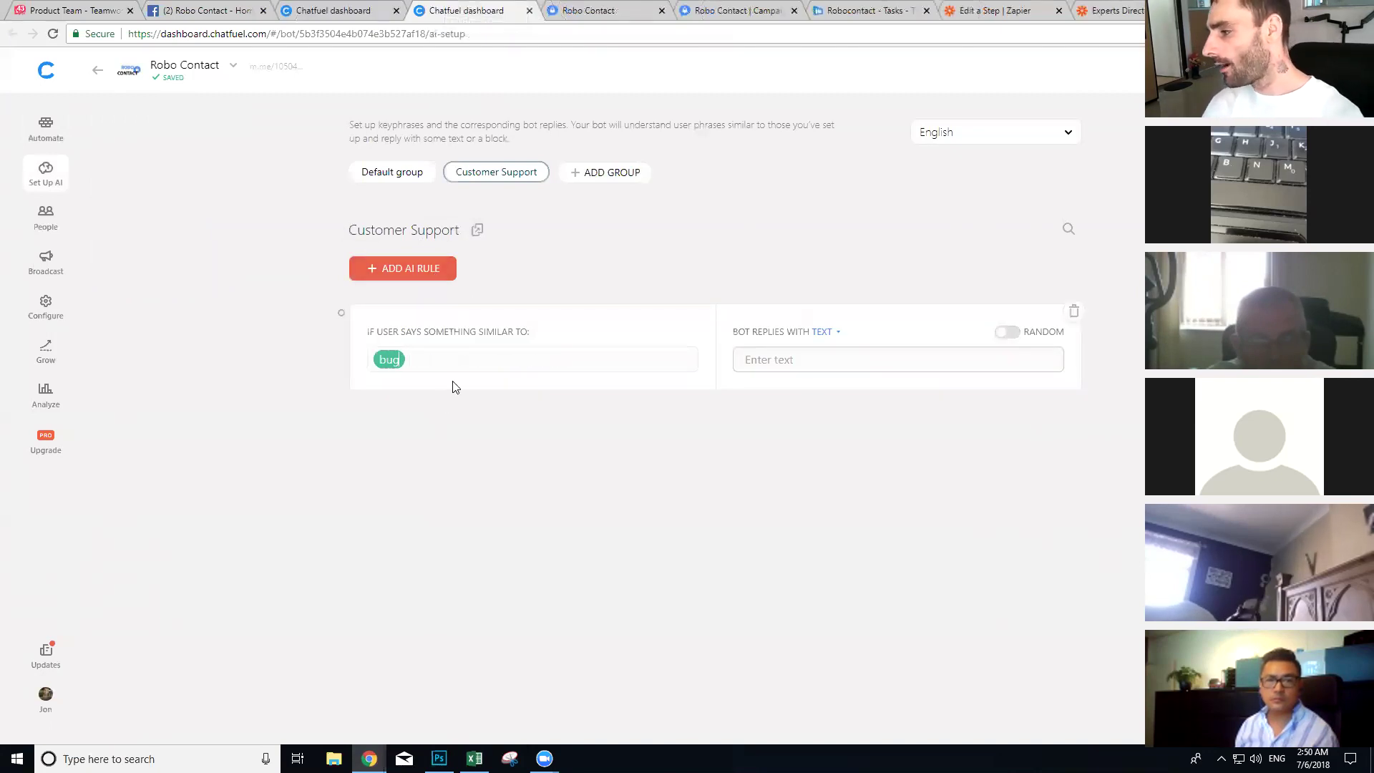
click(477, 354)
text(sub)
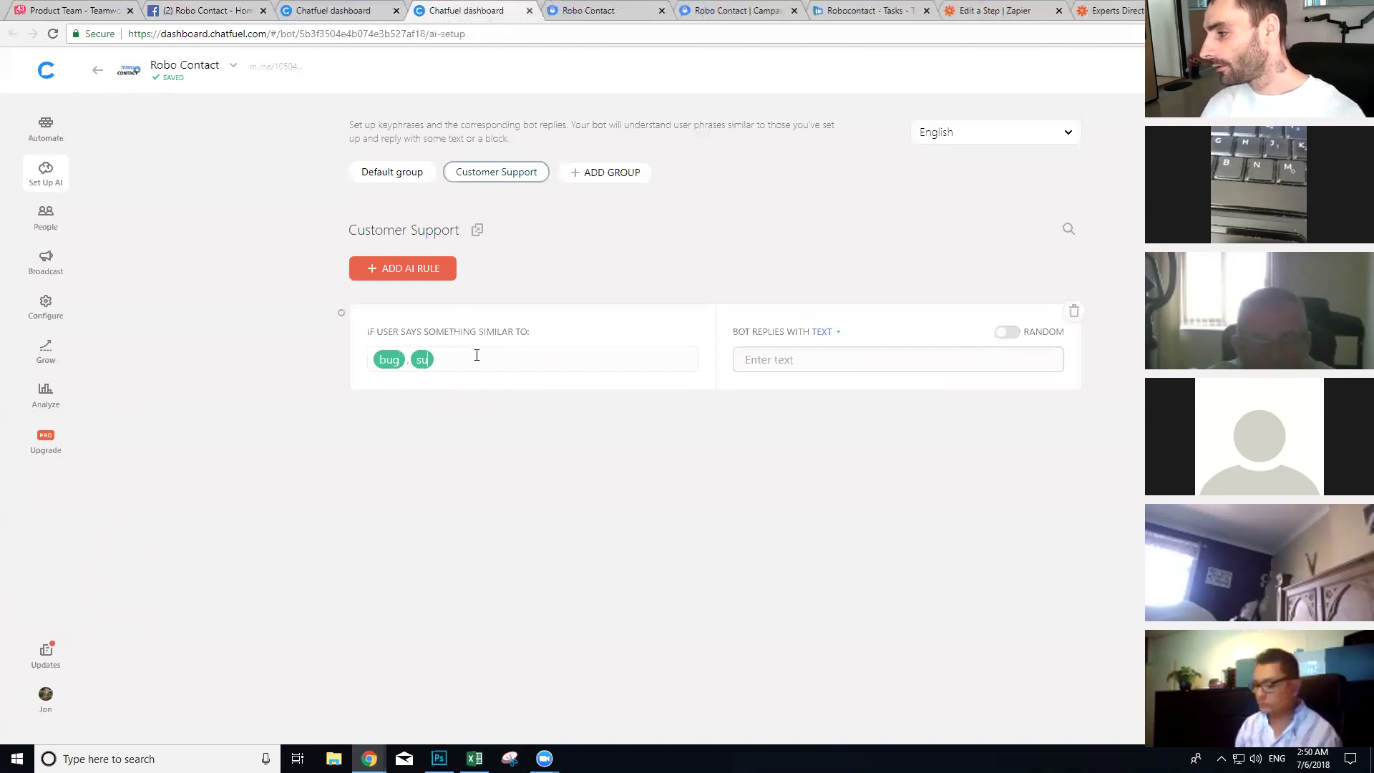
text(mit)
key(BackSpace)
key(BackSpace)
key(BackSpace)
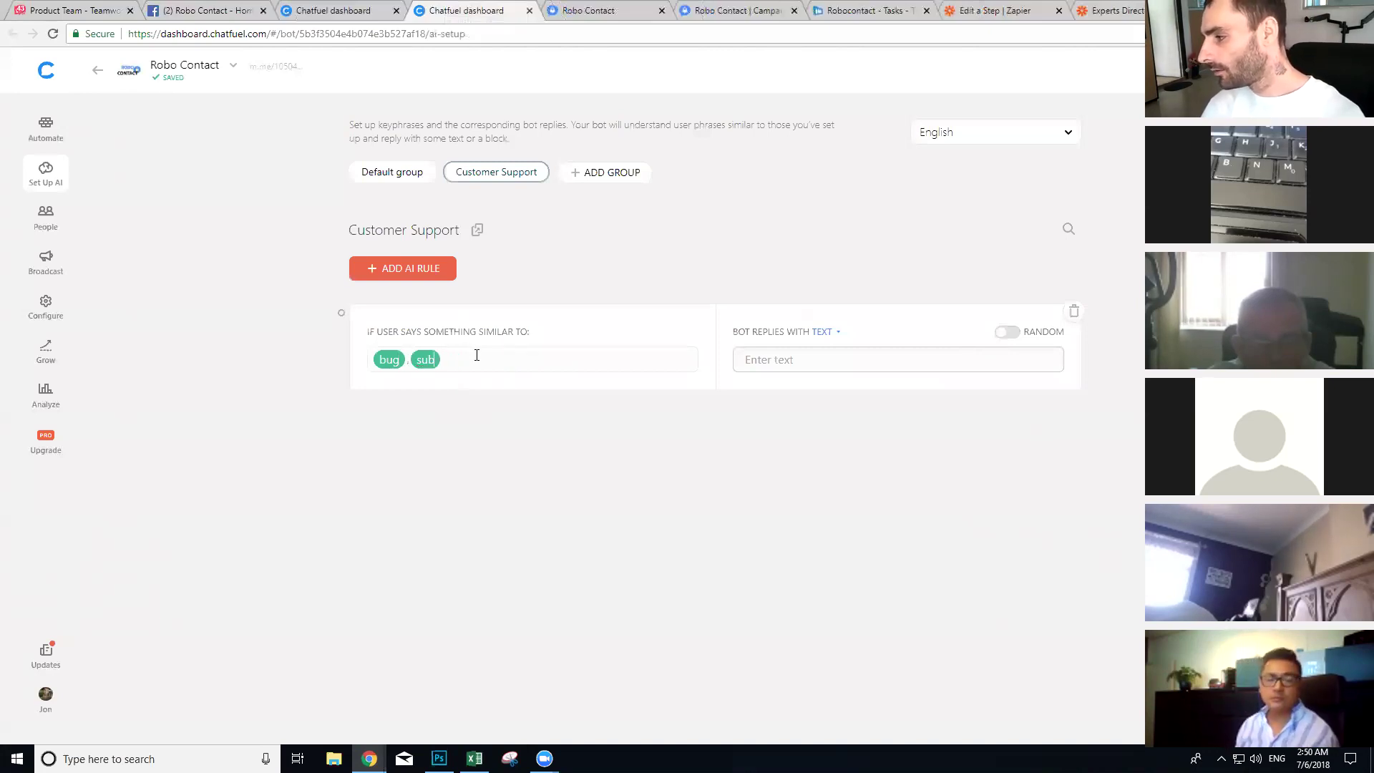
text(mit bug)
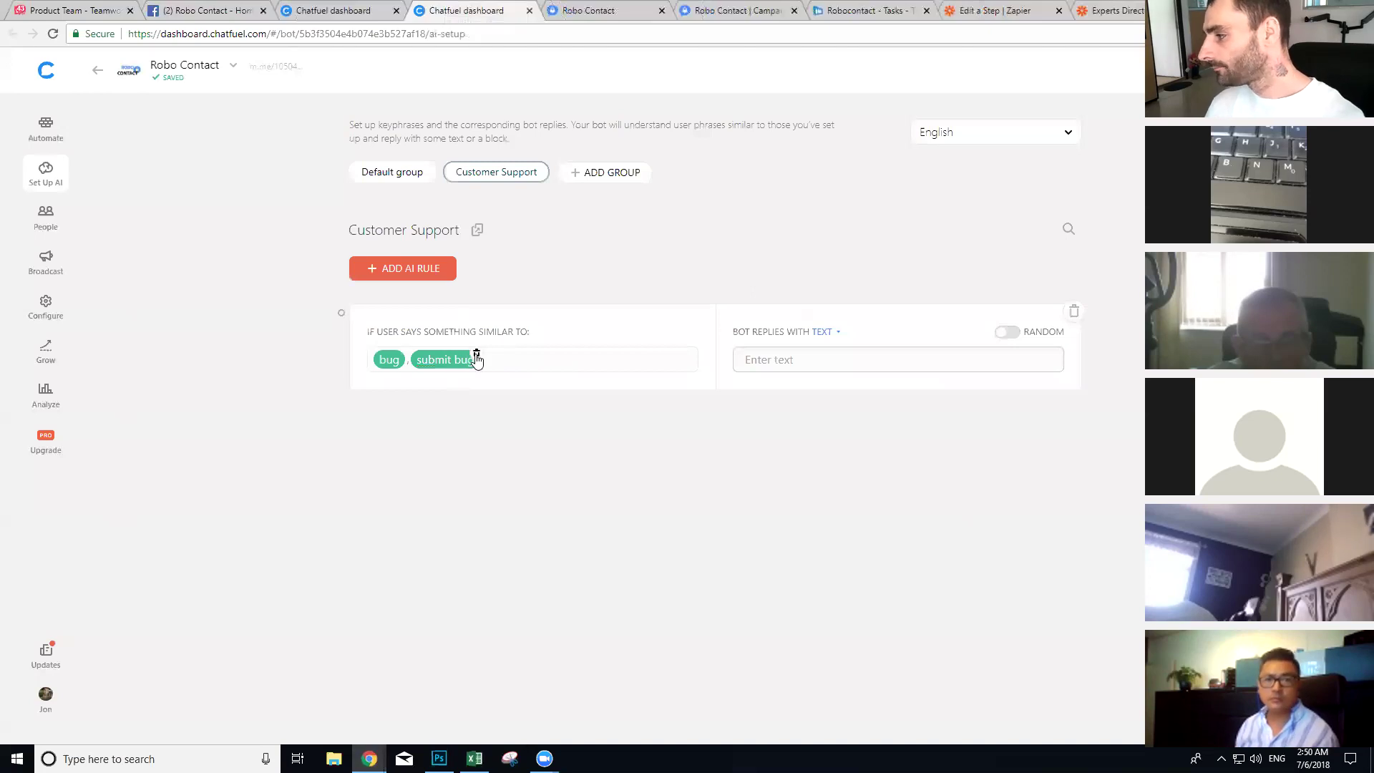
click(823, 331)
click(823, 351)
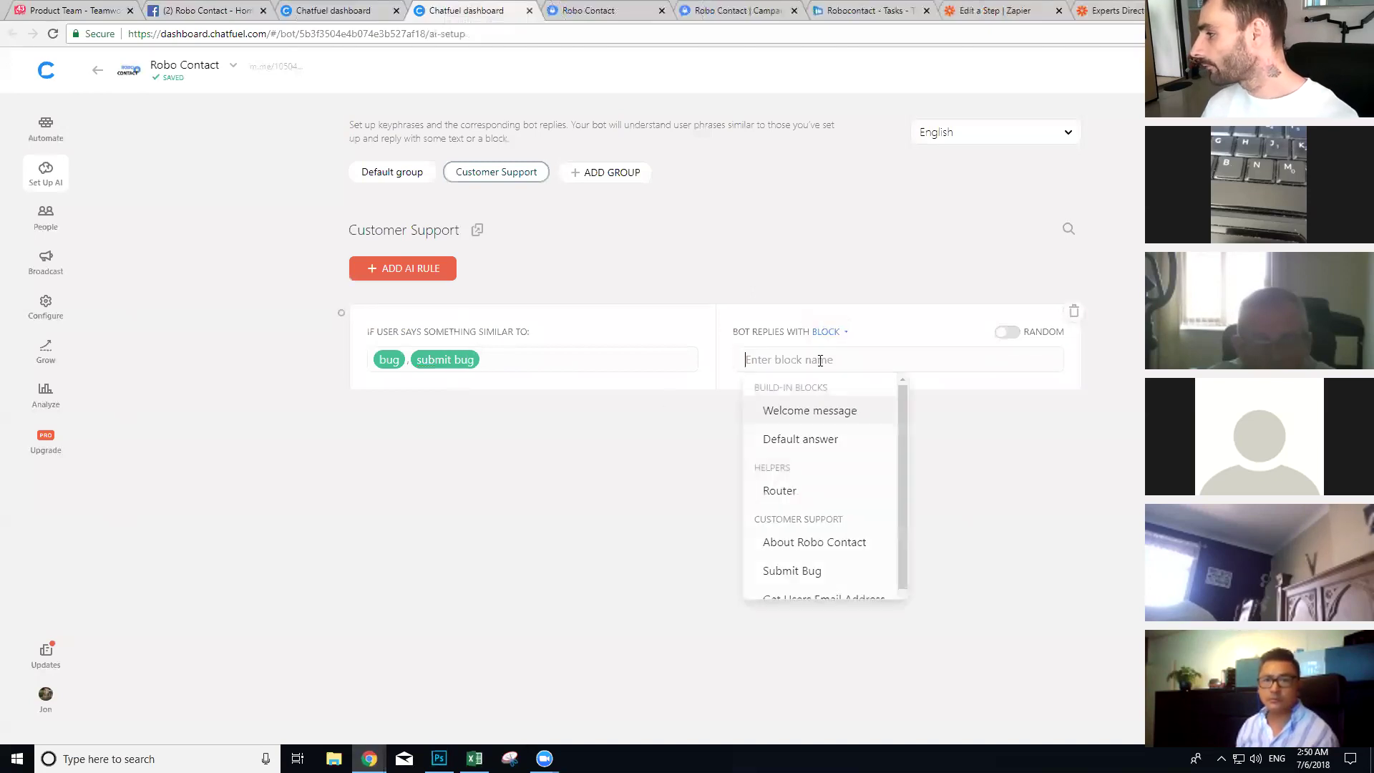
click(787, 567)
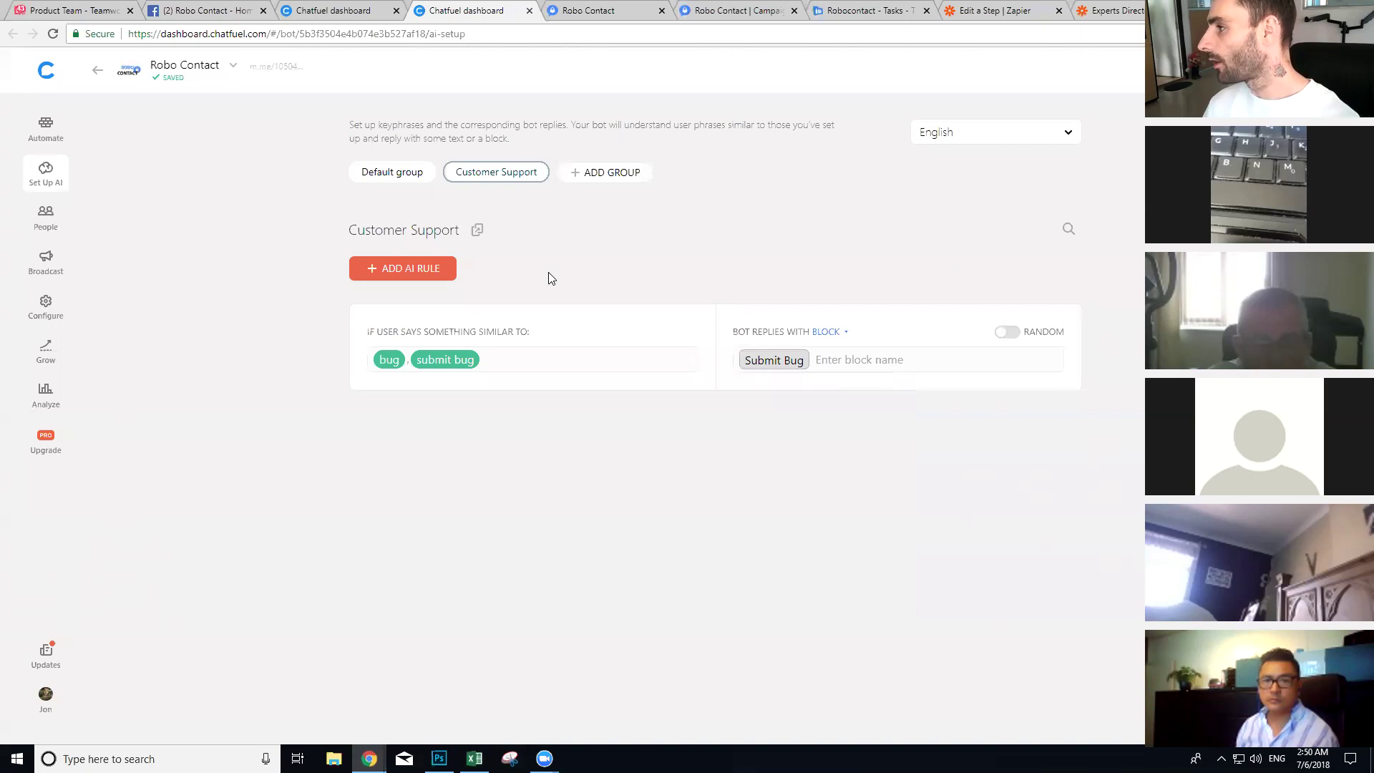
click(633, 7)
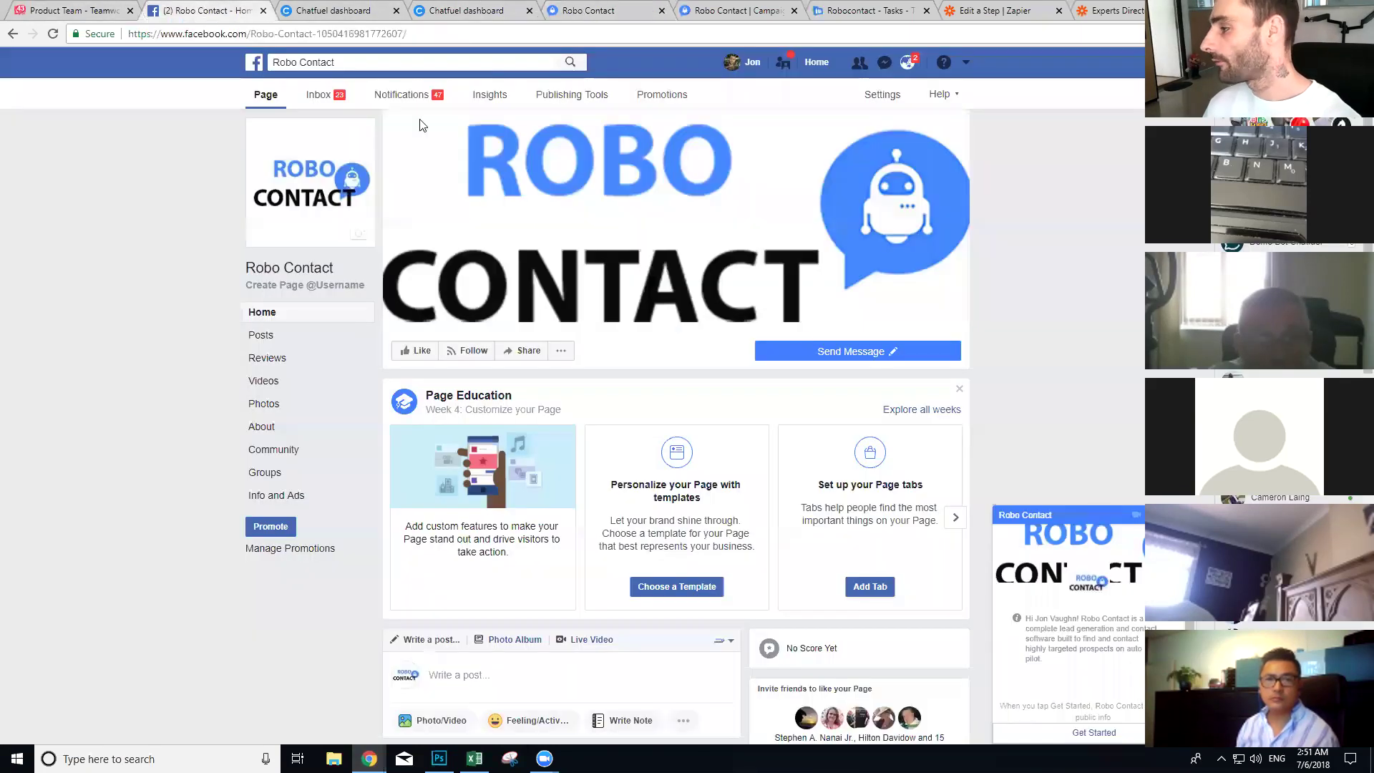
Step: Start the Robo Contact chat, send 'submit', and reply with the suggested login e-mail
click(197, 8)
click(1089, 734)
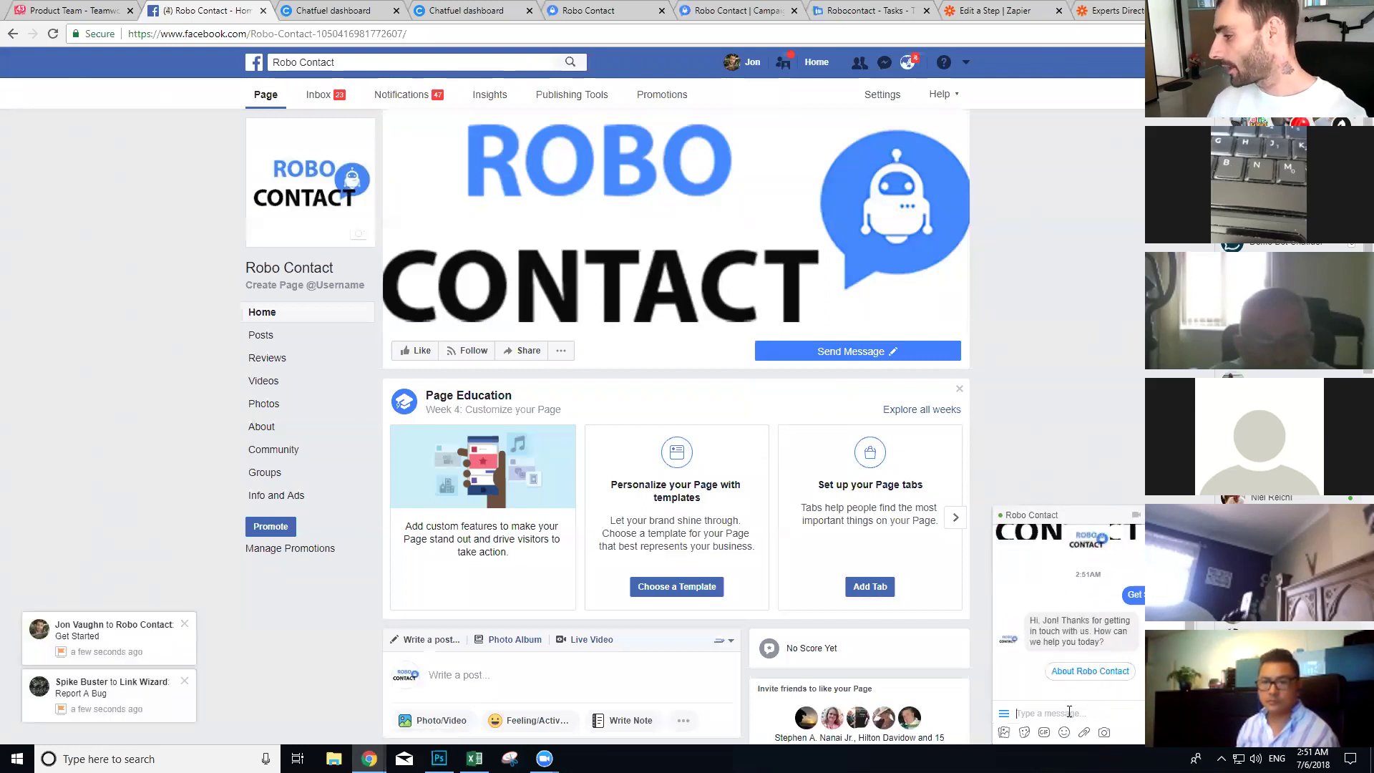
text(su)
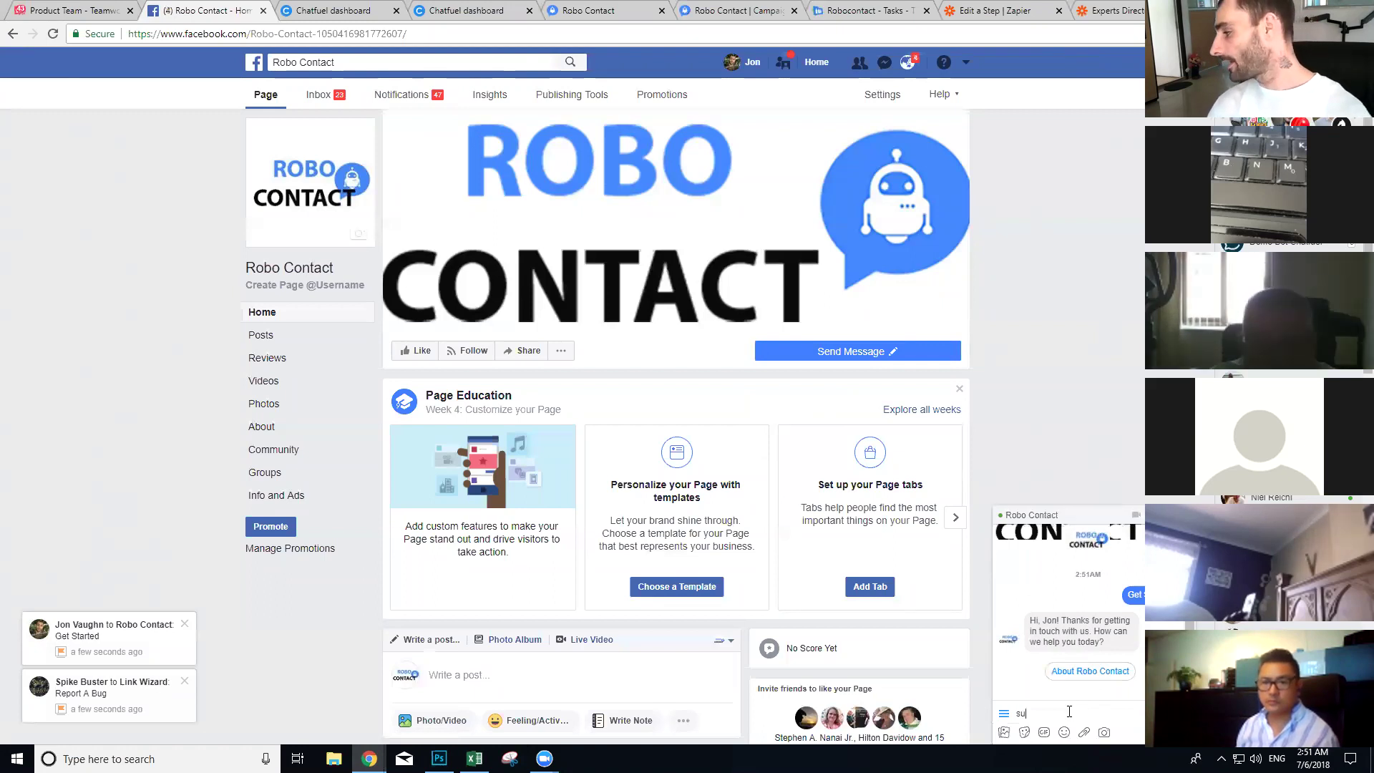
text(bmit bu)
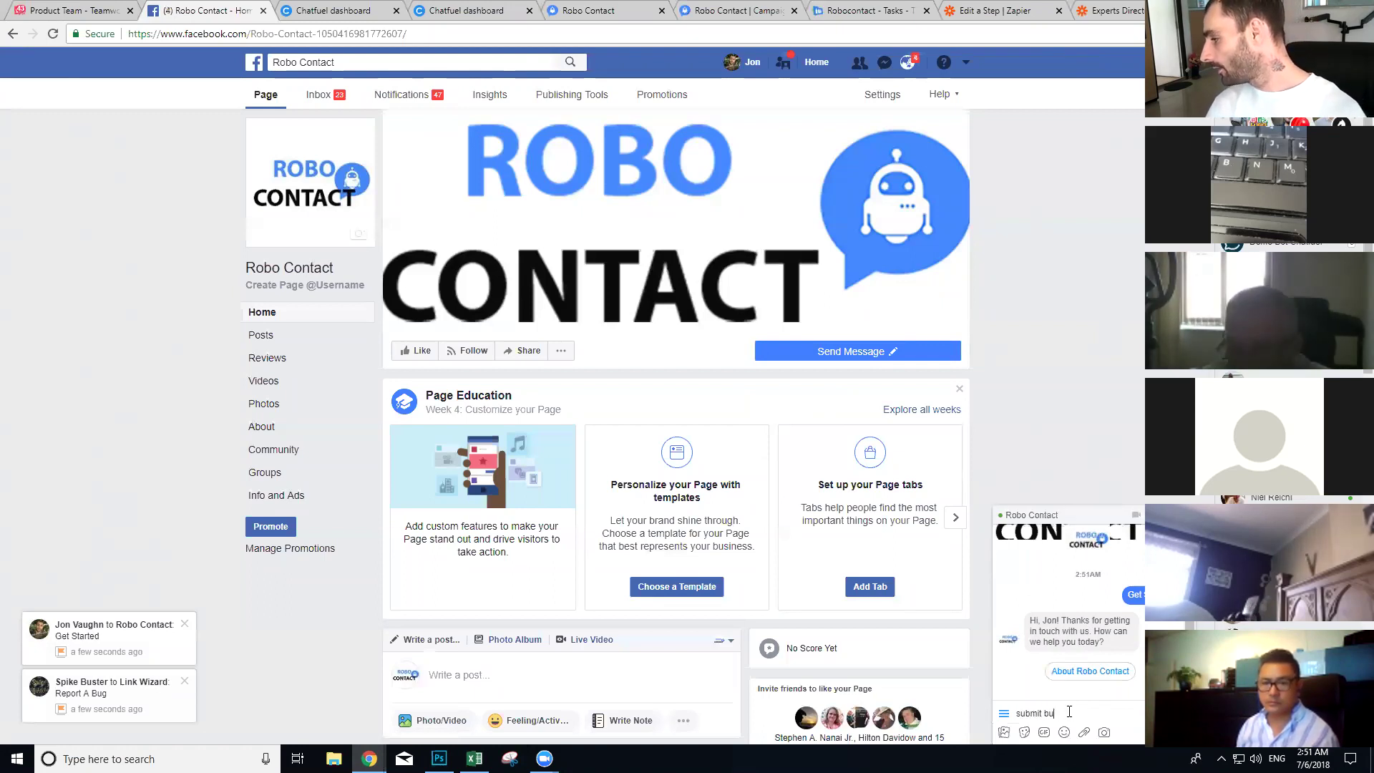
key(Return)
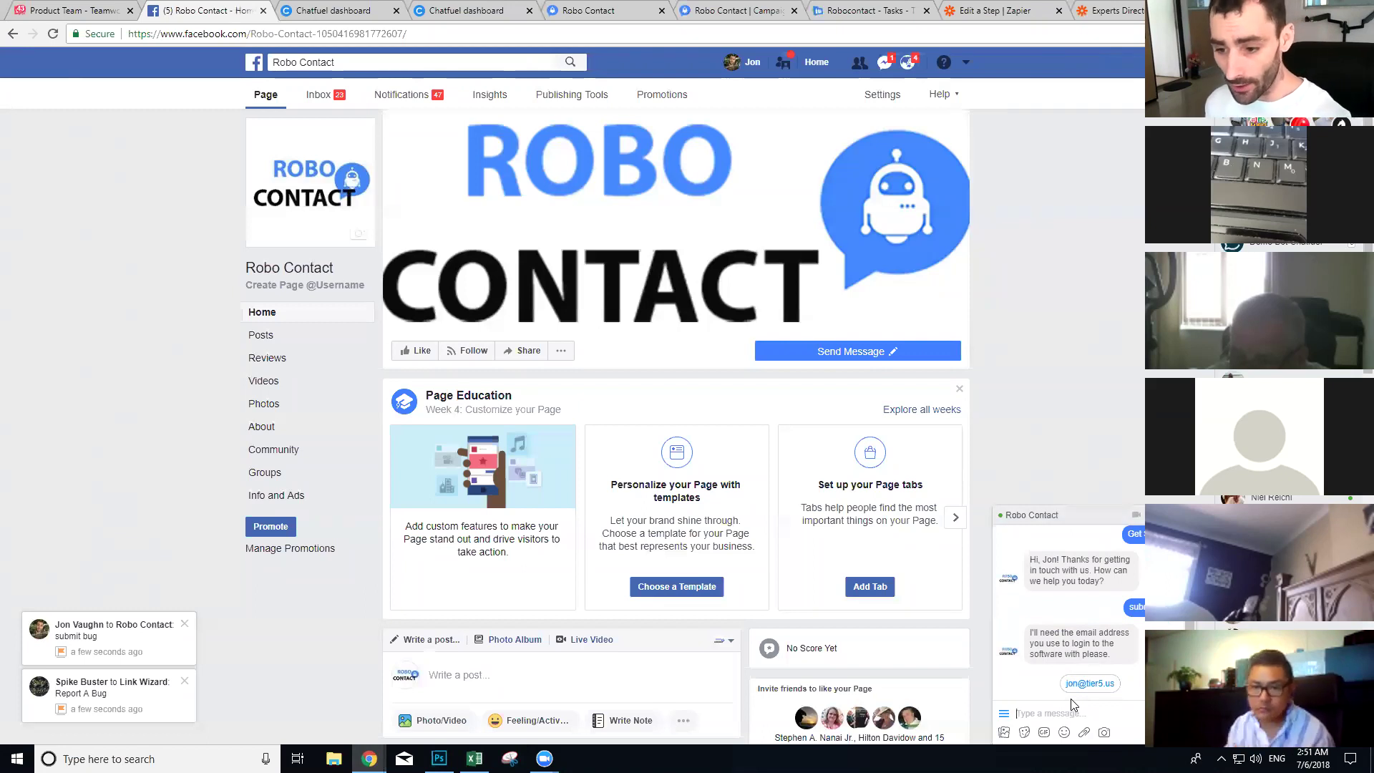
click(1095, 689)
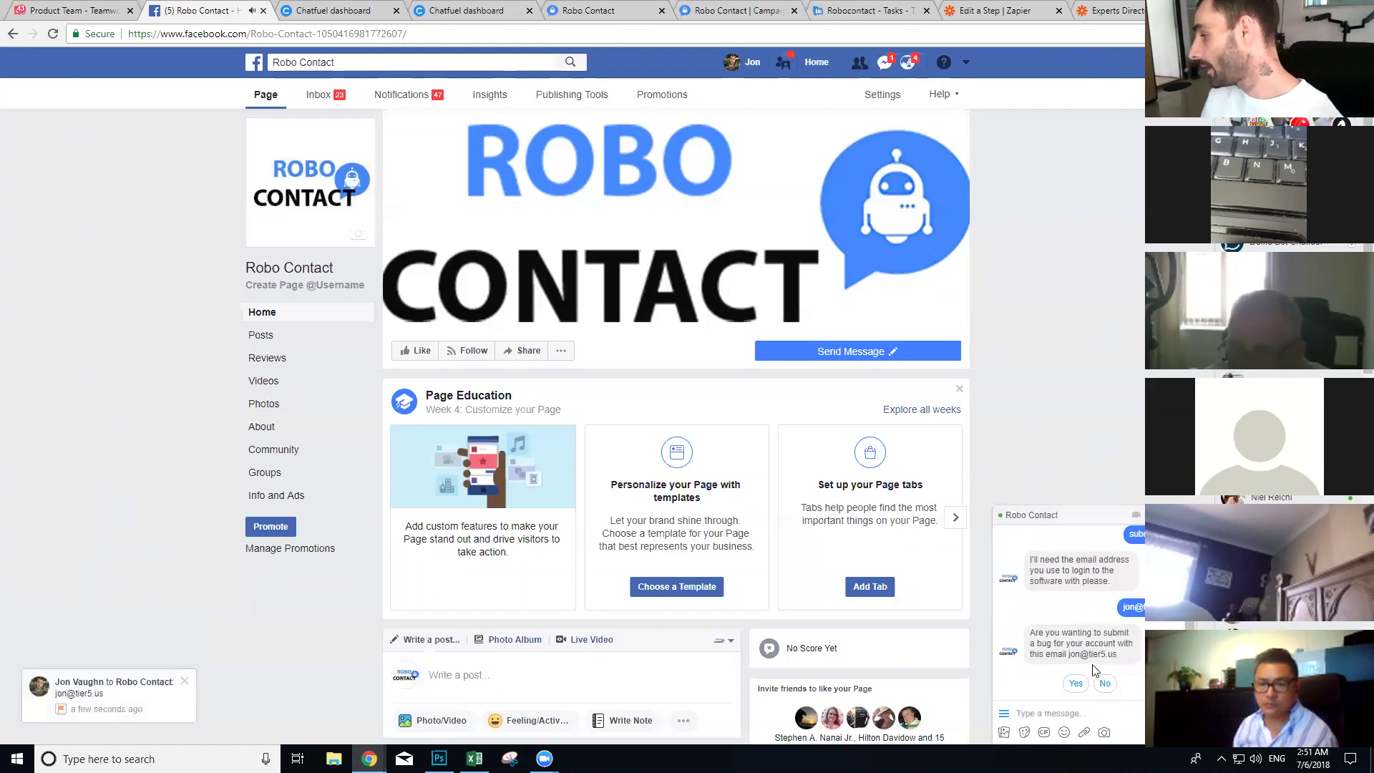
Step: Confirm the bug report and send the issue 'campaign is stopped processing'
click(1074, 686)
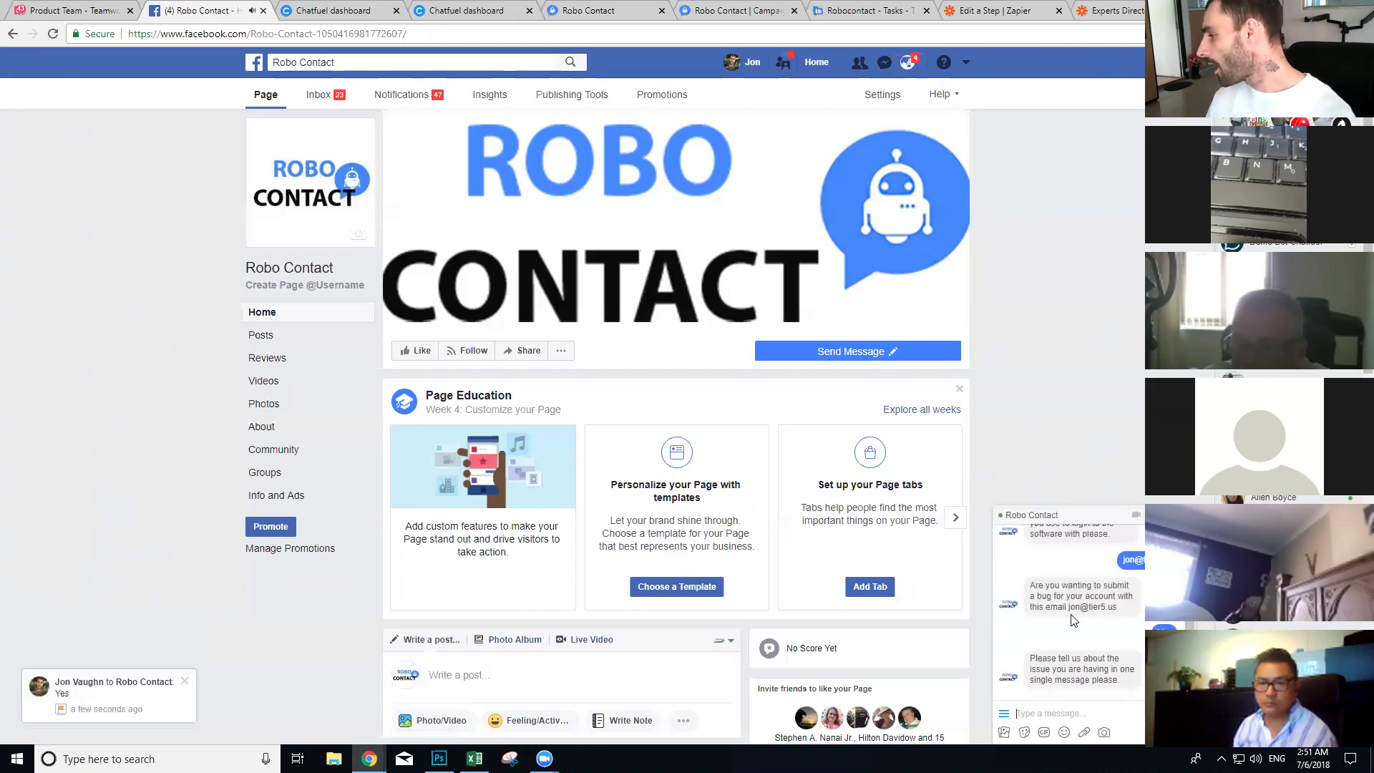
click(1057, 708)
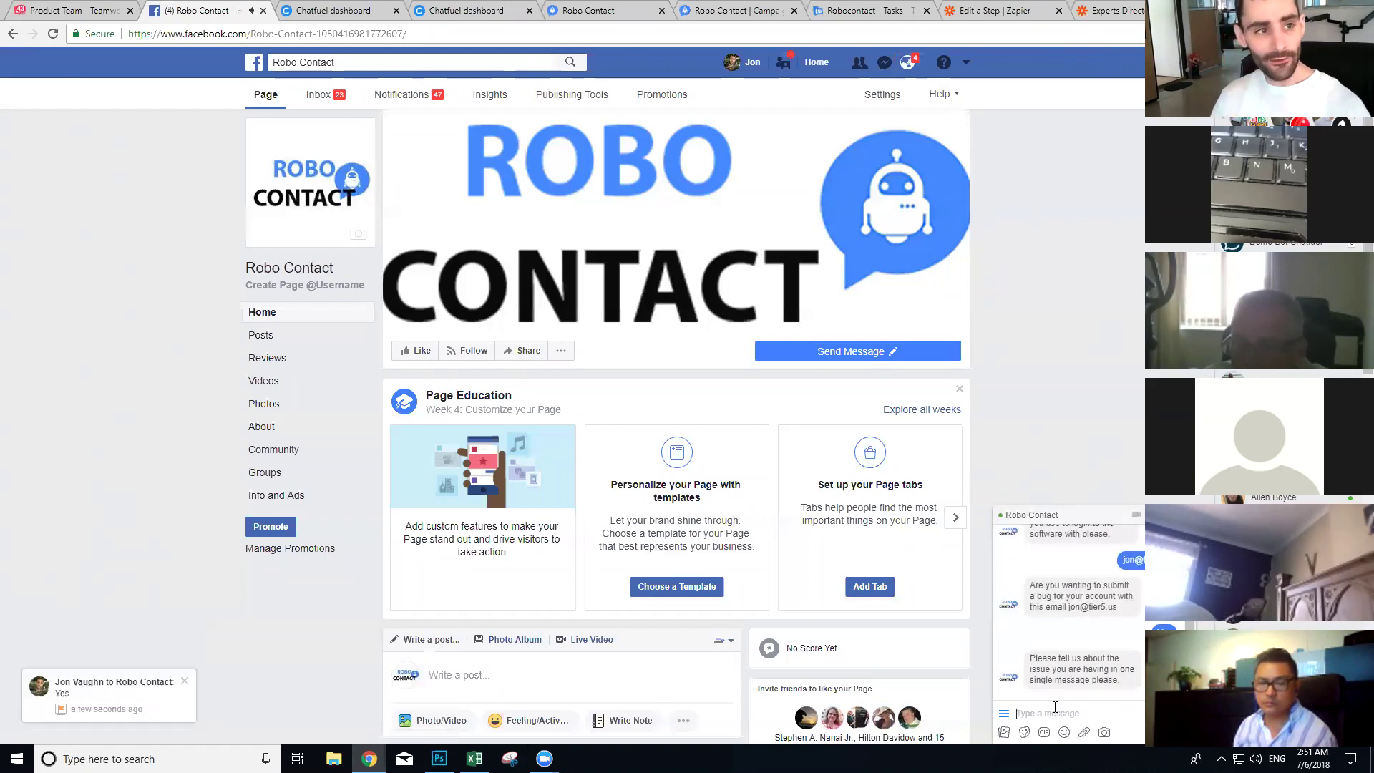
text(campaign is)
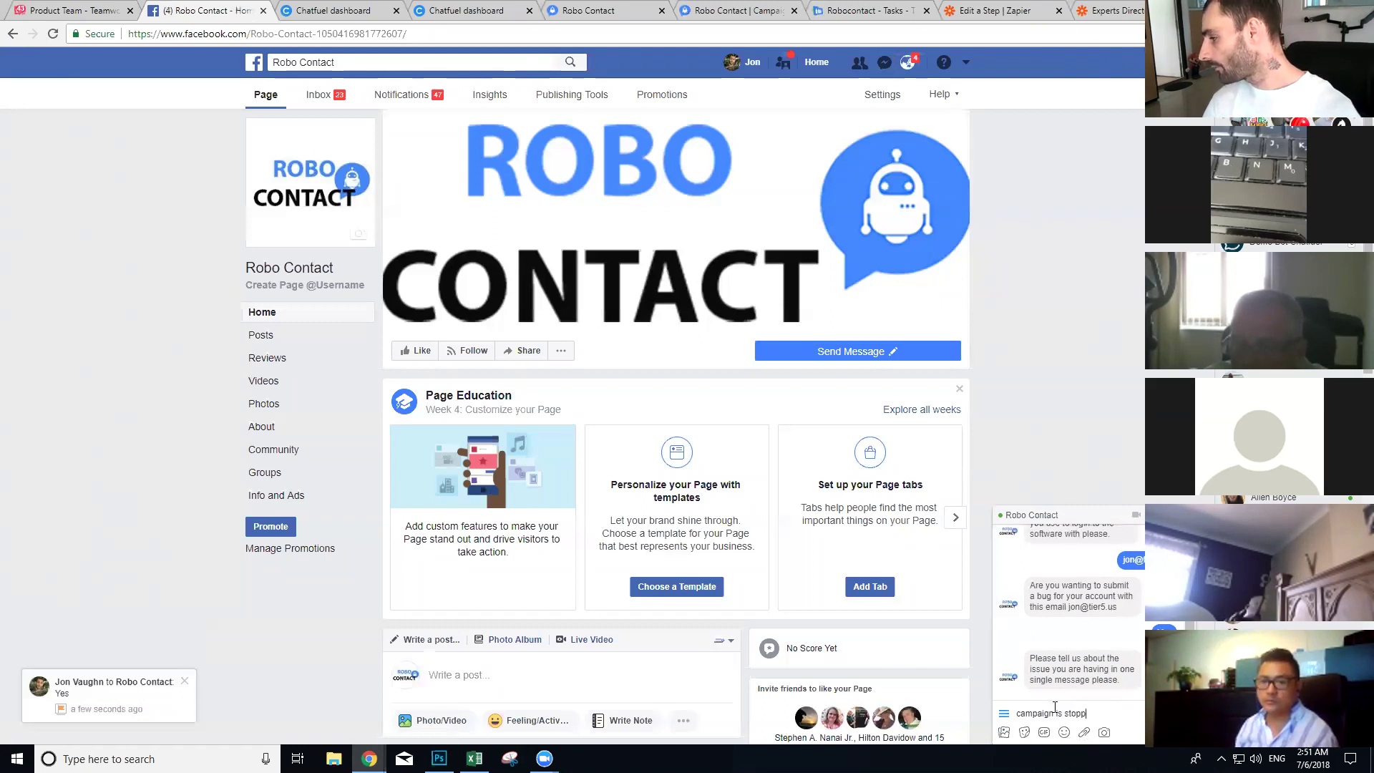
text( stopped processin)
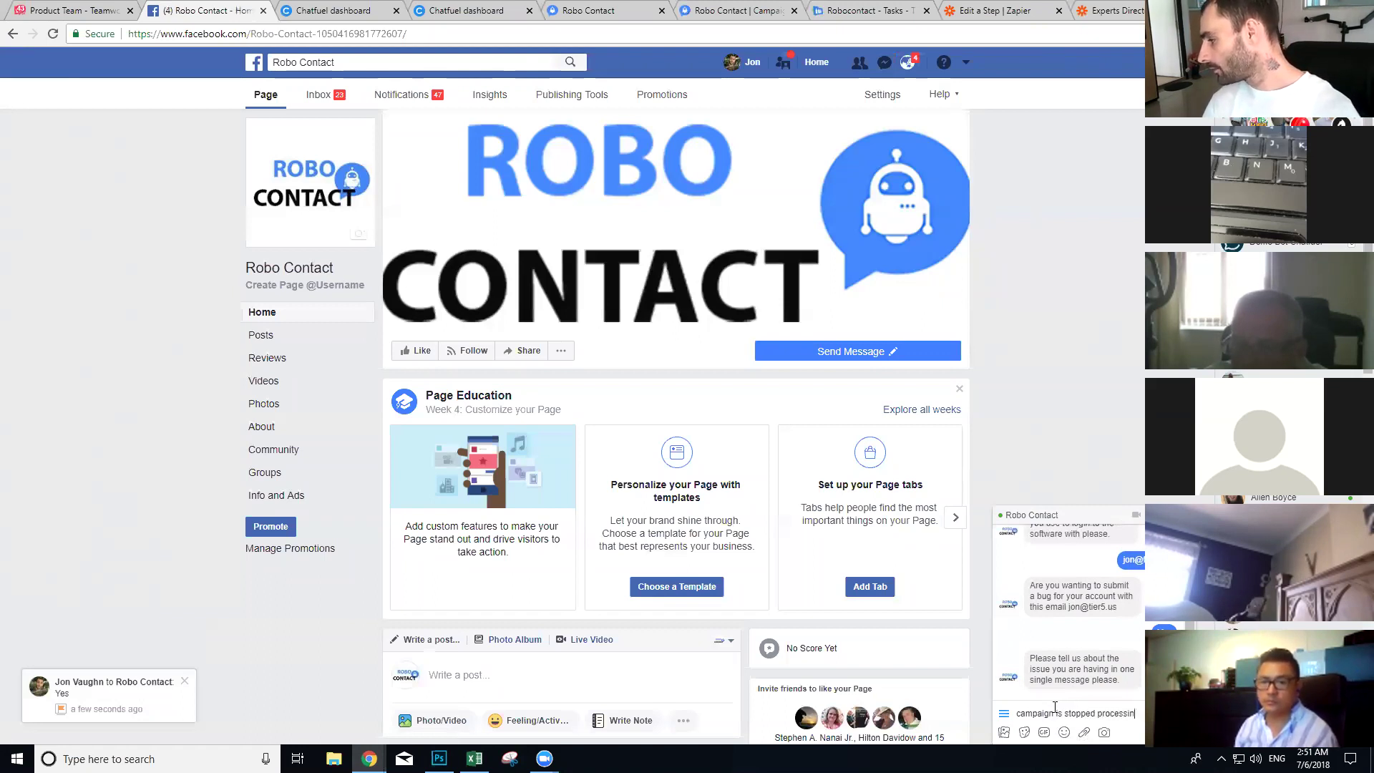
text(g)
key(Return)
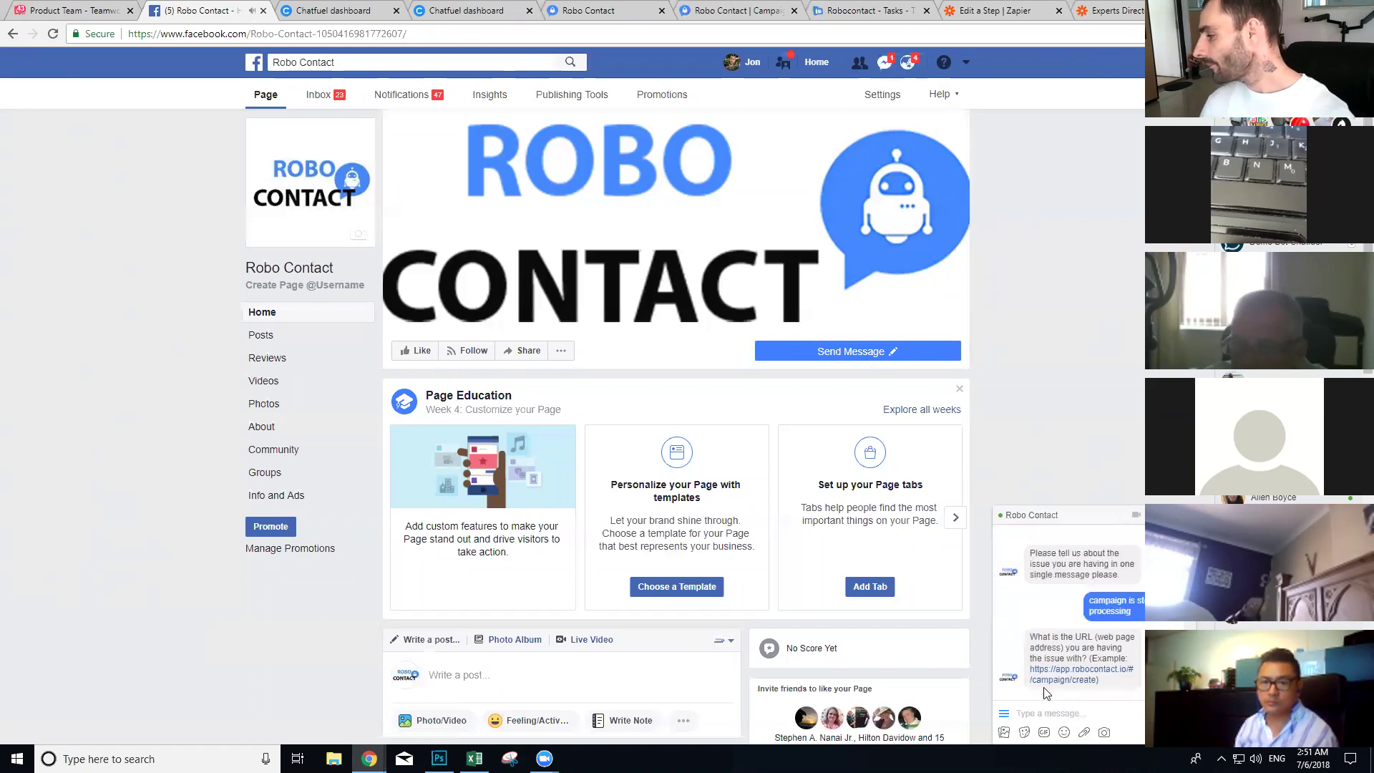
Step: Copy the Create Campaign page URL and send it to the bot in the chat
click(703, 7)
click(299, 36)
key(ctrl+c)
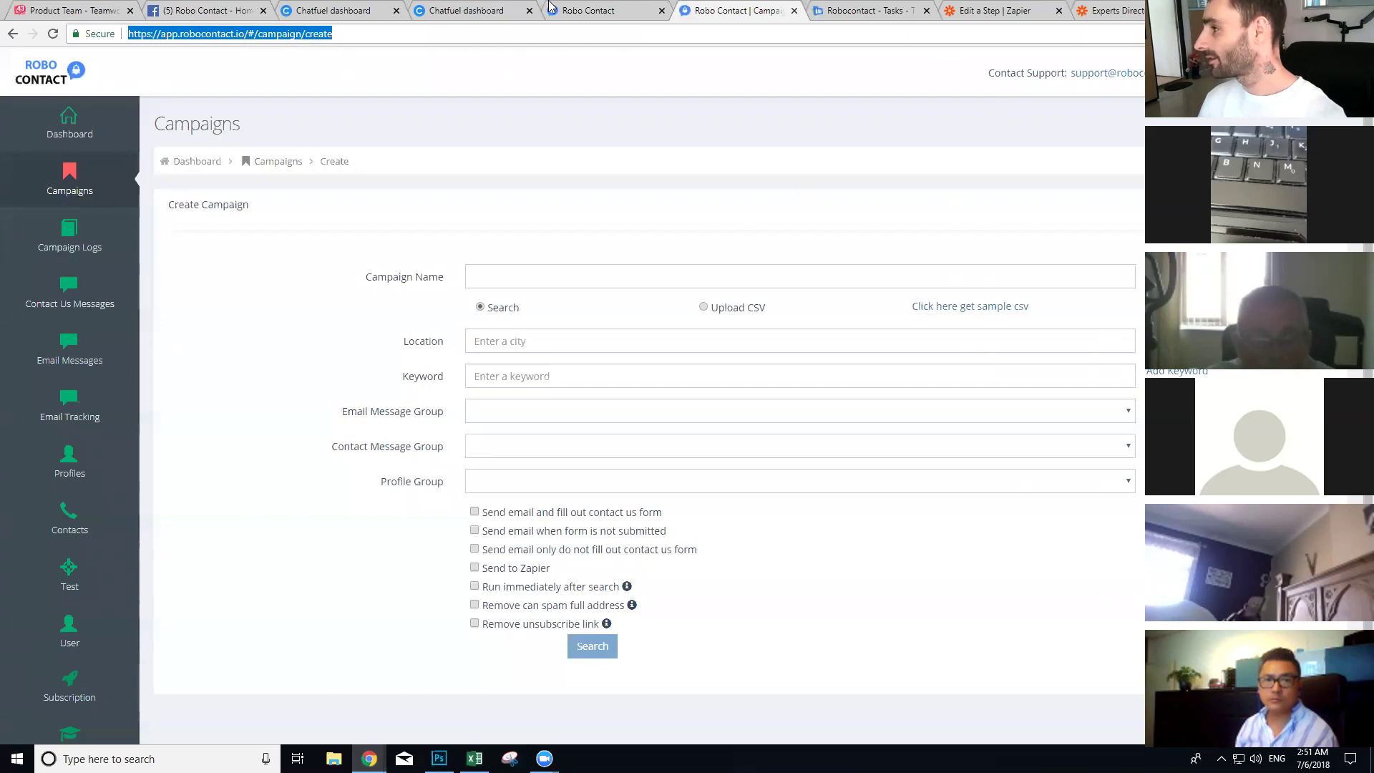
click(188, 8)
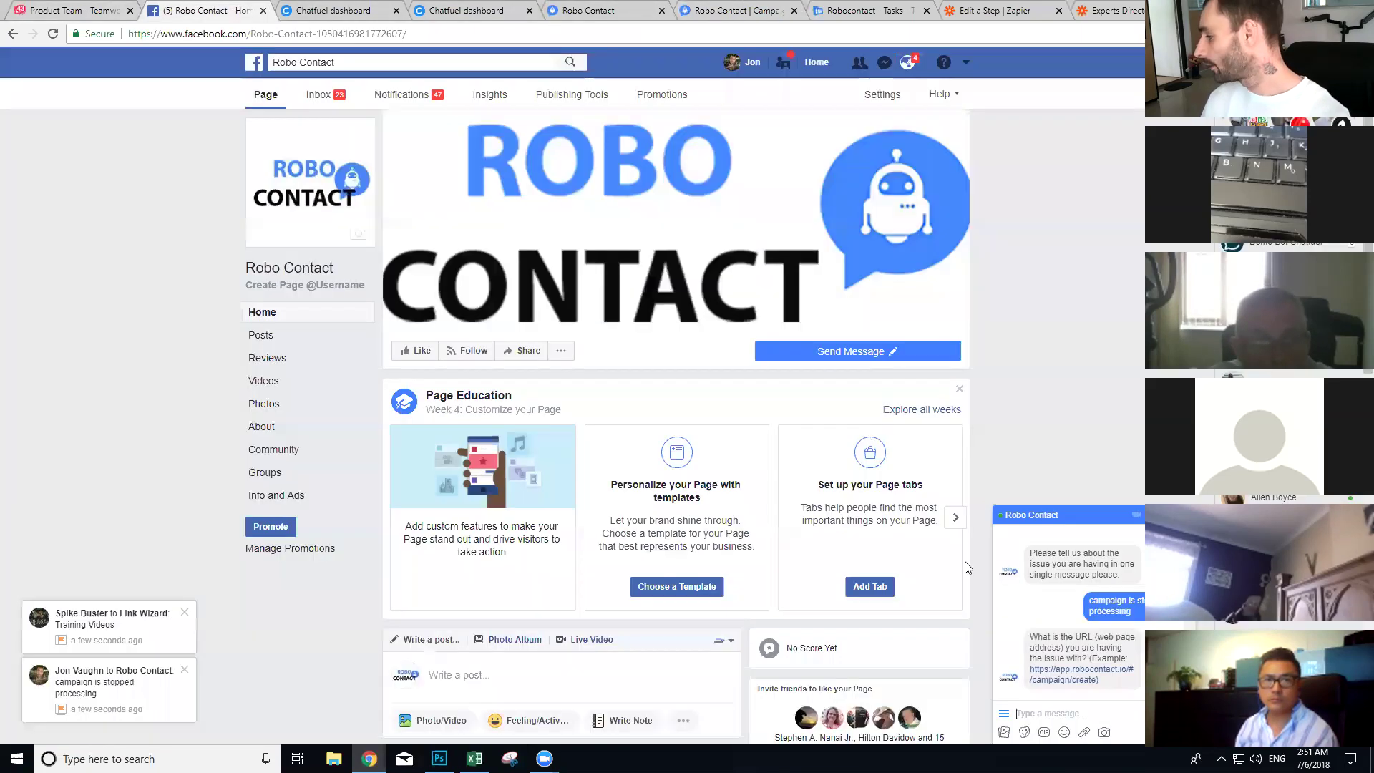
click(1109, 709)
key(ctrl+v)
key(Return)
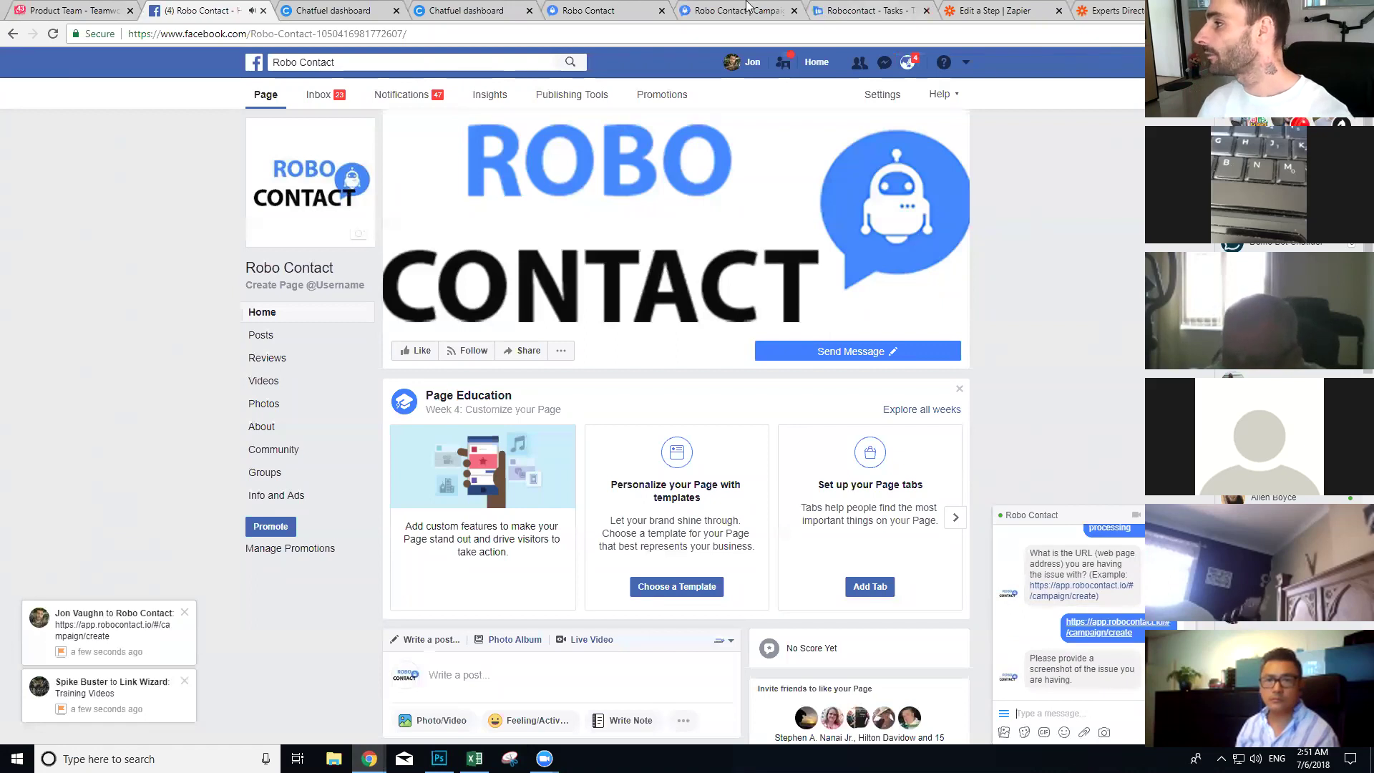
Step: Snip a screenshot of the Create Campaign page with the screen capture utility
click(747, 9)
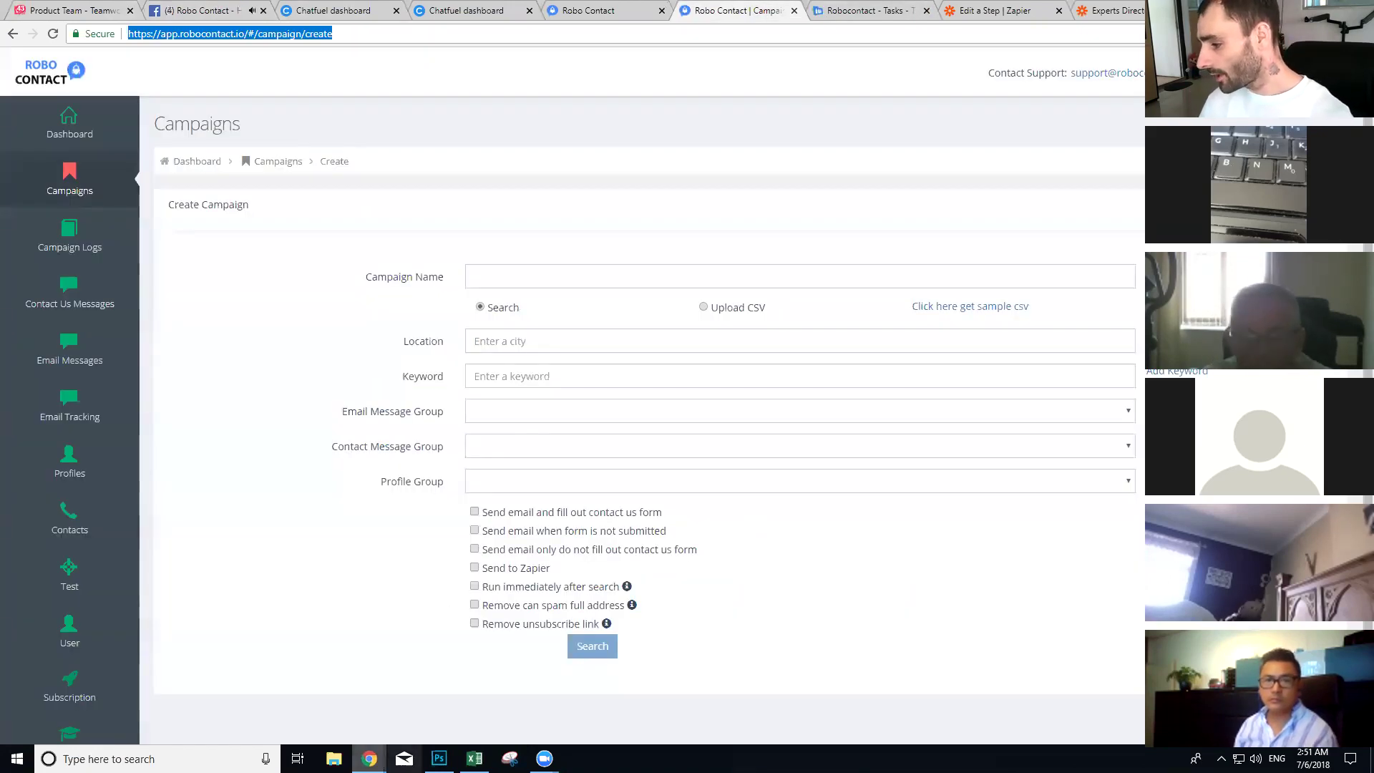
click(510, 758)
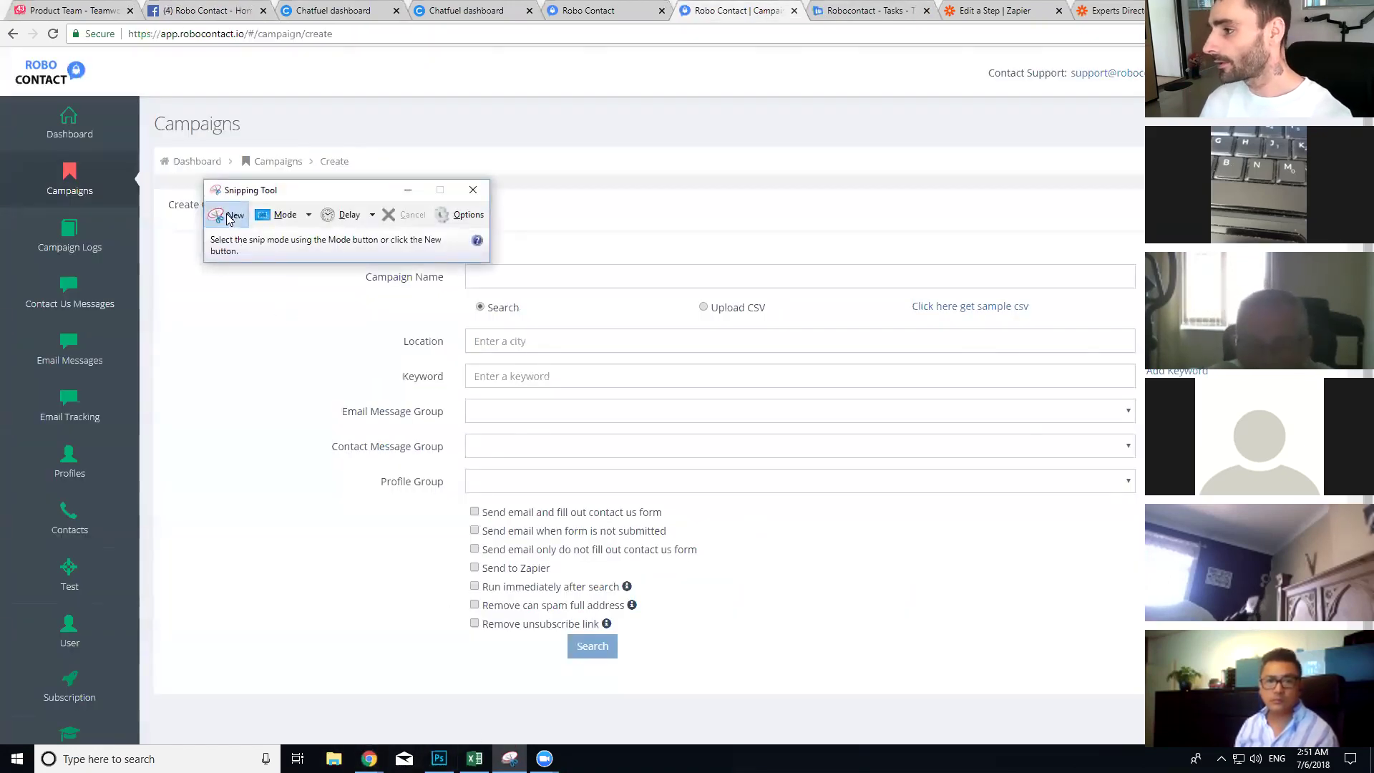
click(229, 215)
drag(38, 54, 1047, 672)
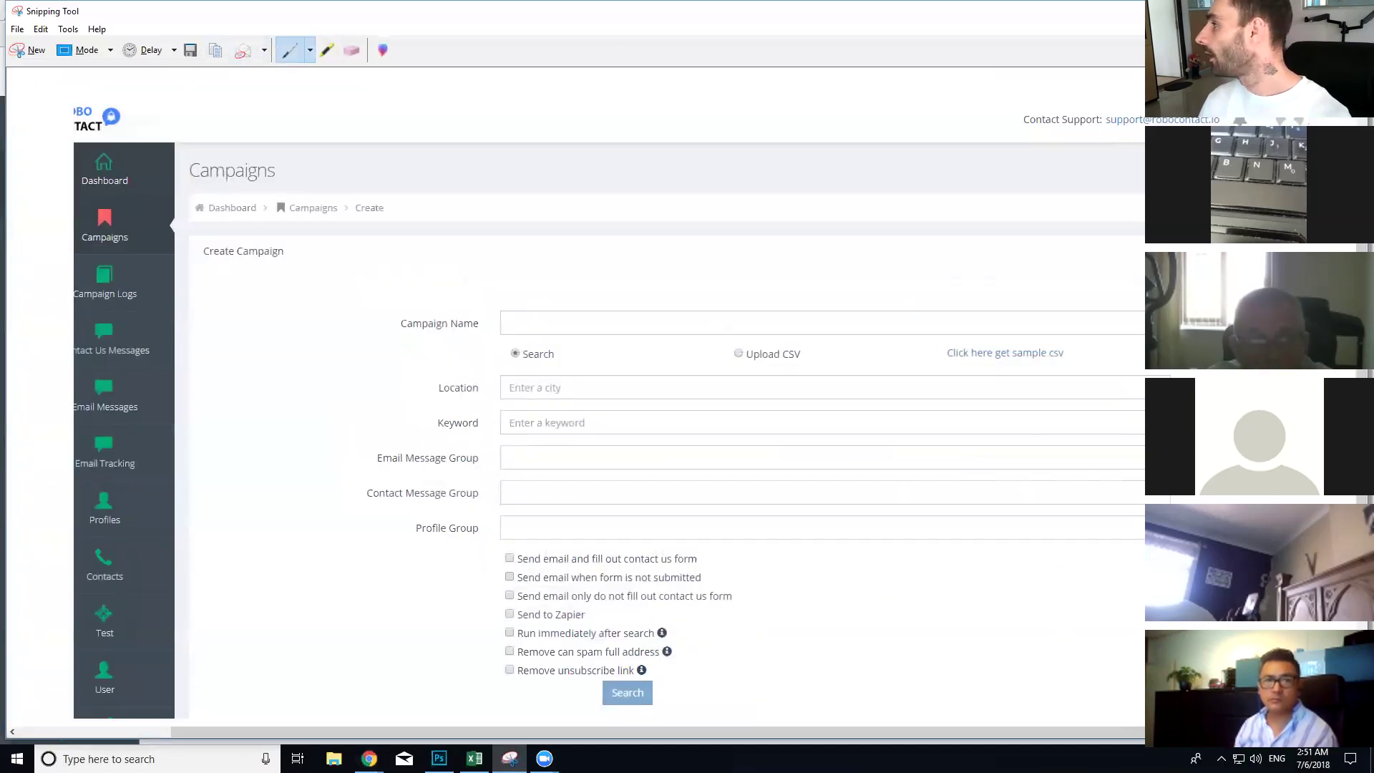
click(1283, 10)
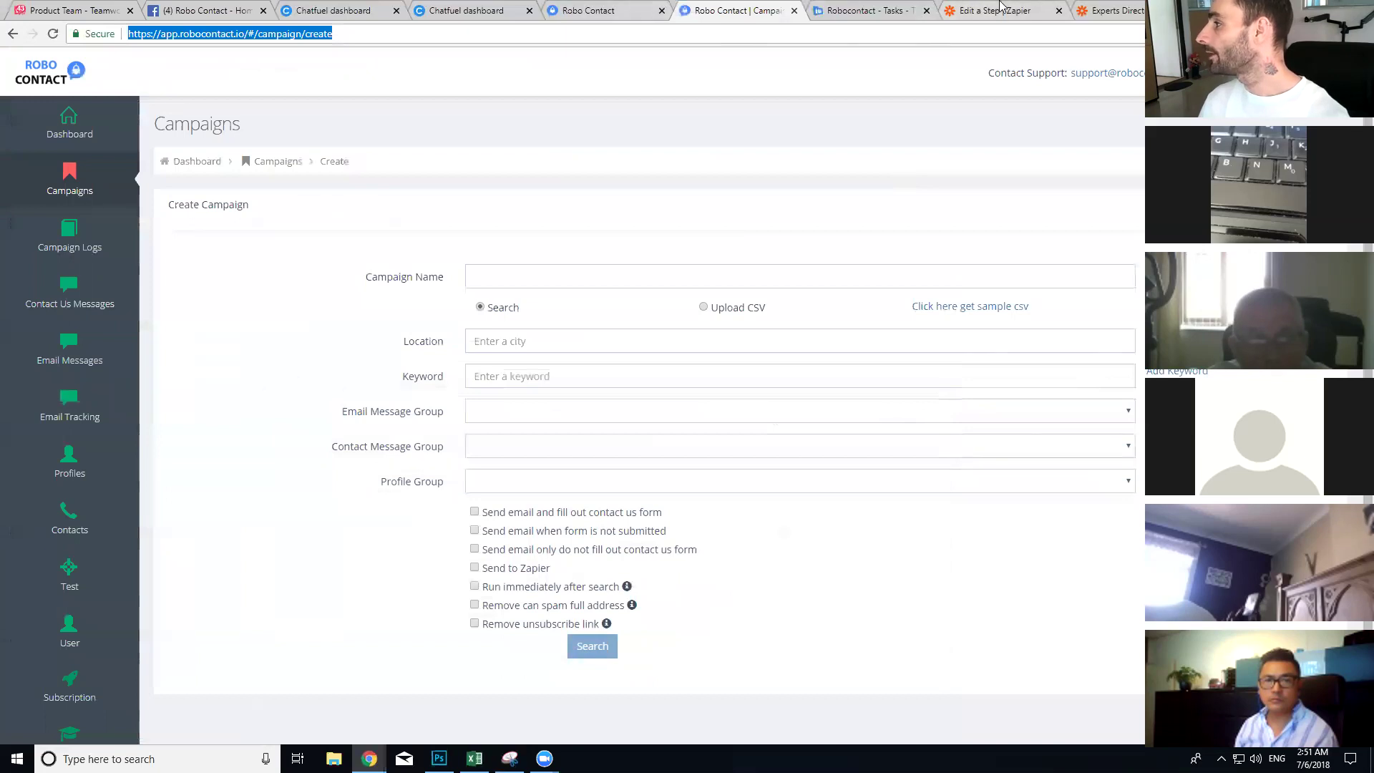
click(1024, 7)
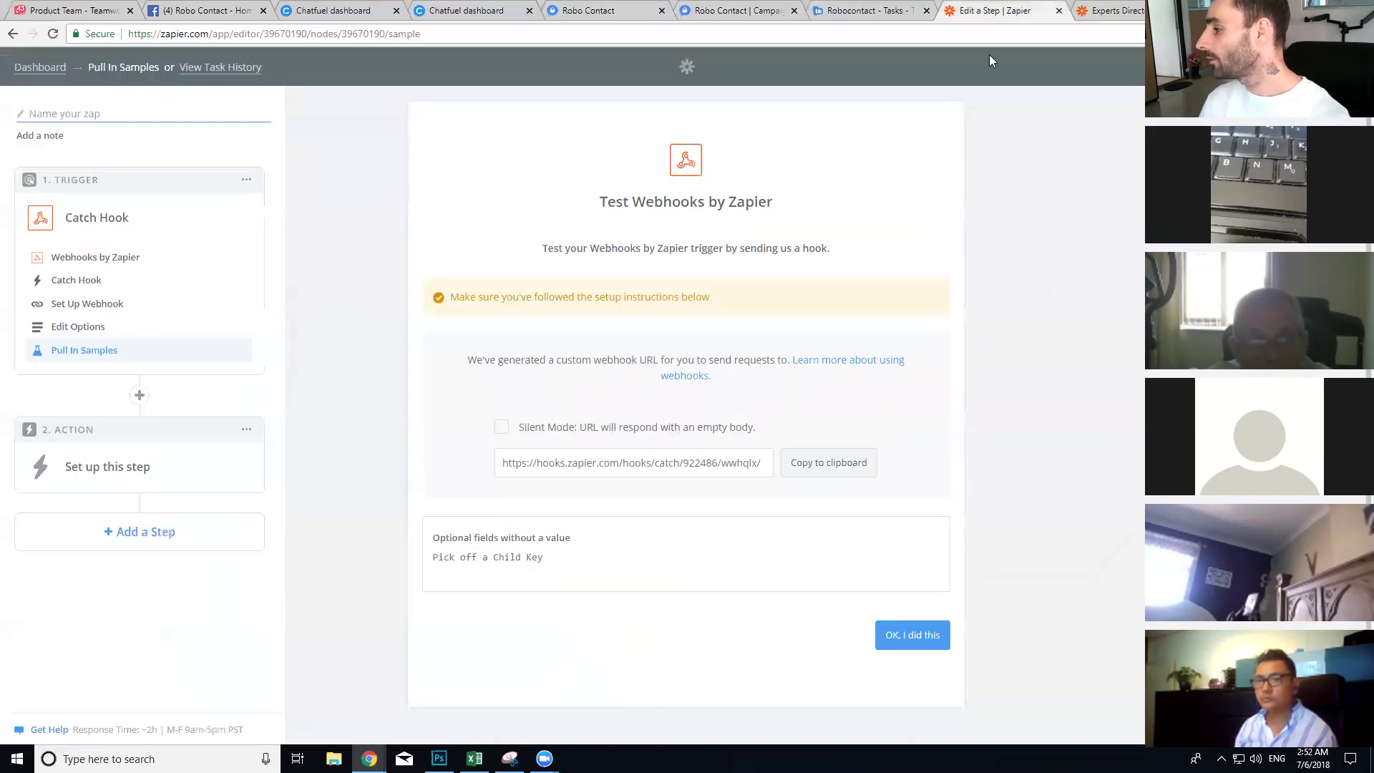
Step: Run the Zapier hook test and view the received bug-report data
click(887, 642)
click(244, 7)
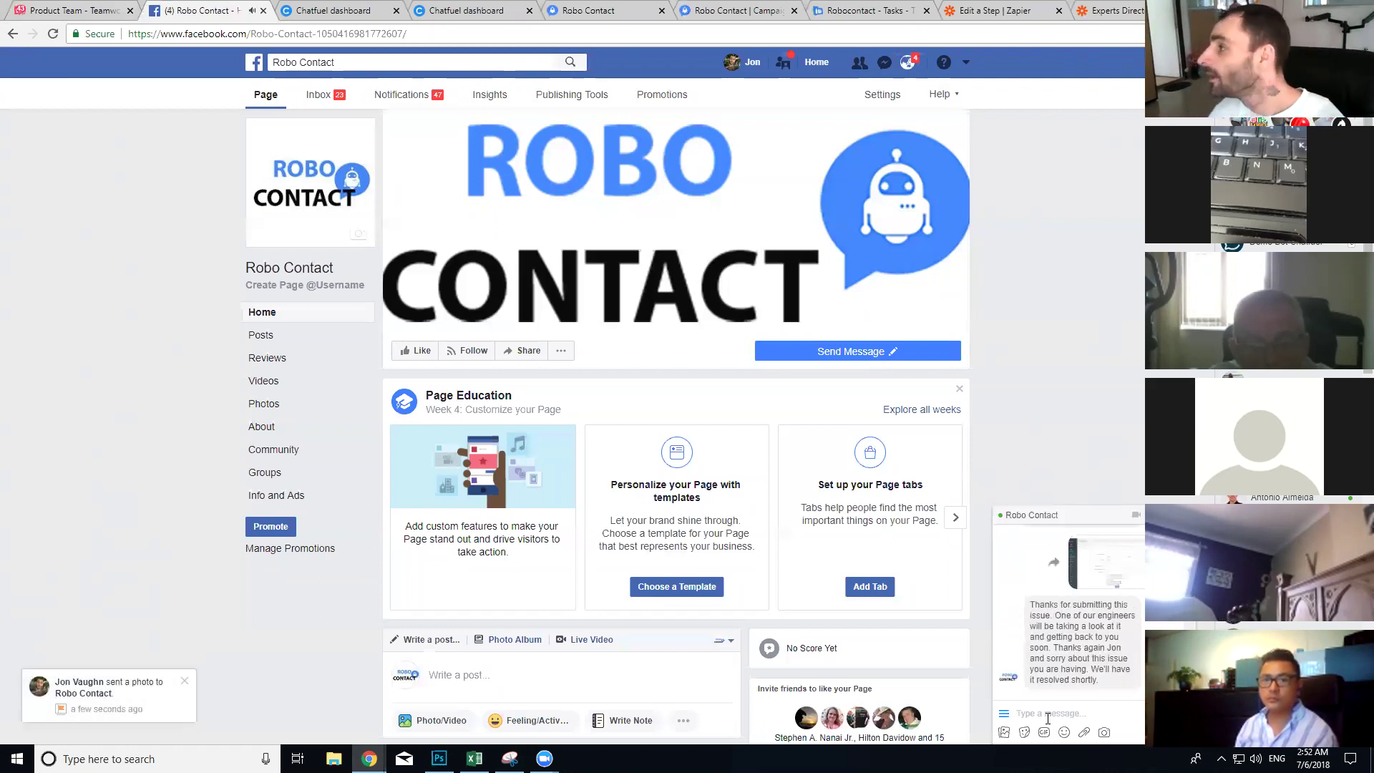
click(995, 10)
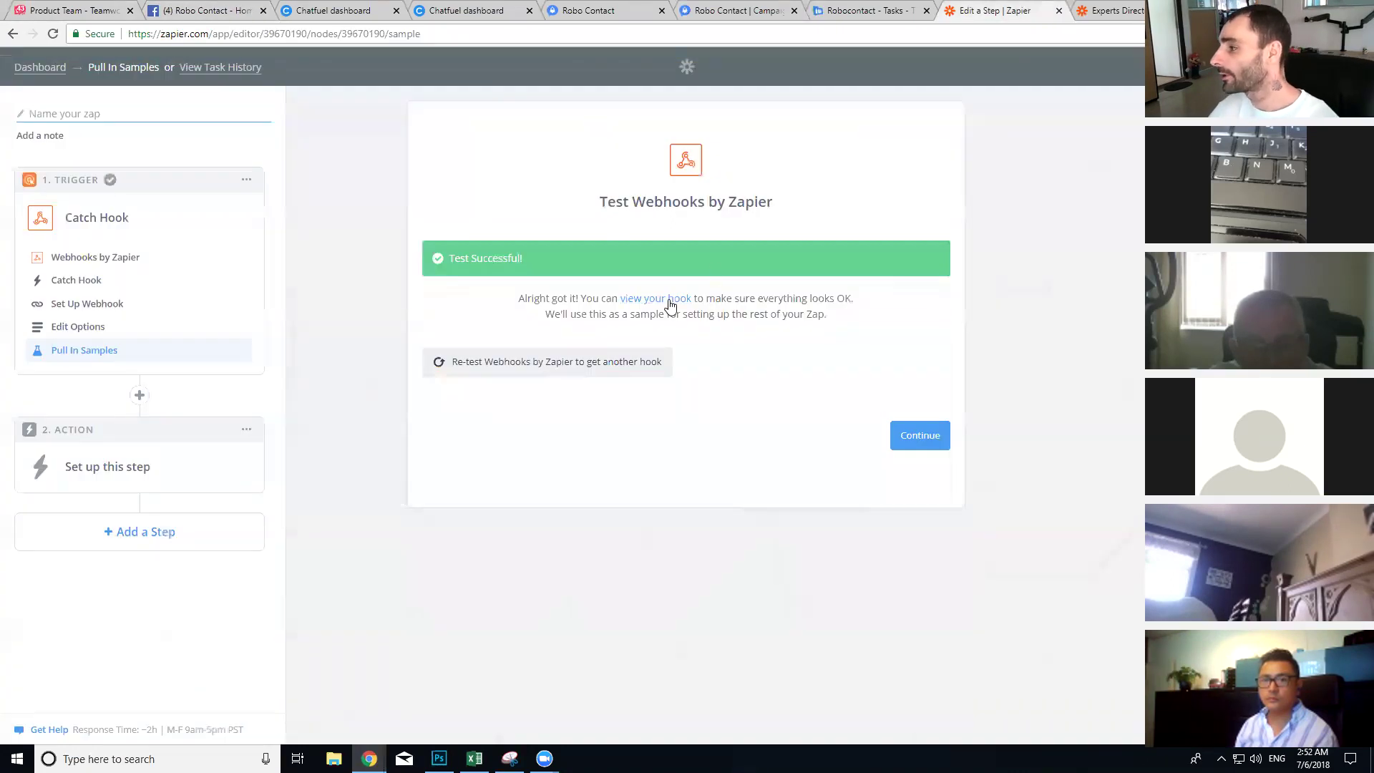
click(671, 300)
Step: Continue to the action step and begin naming the zap 'Submit Bug Report - Robo Contact'
scroll(581, 418, down, 1)
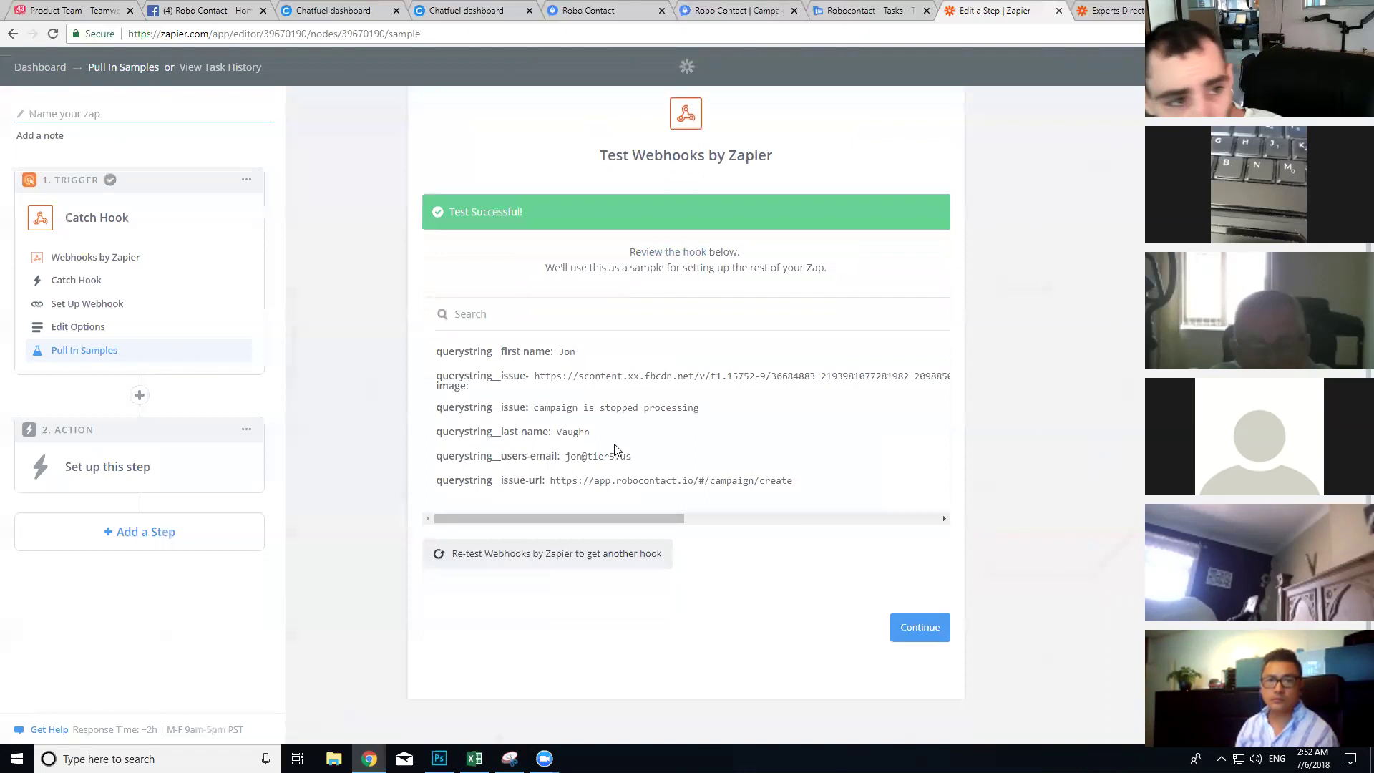
click(917, 631)
click(83, 114)
text(5)
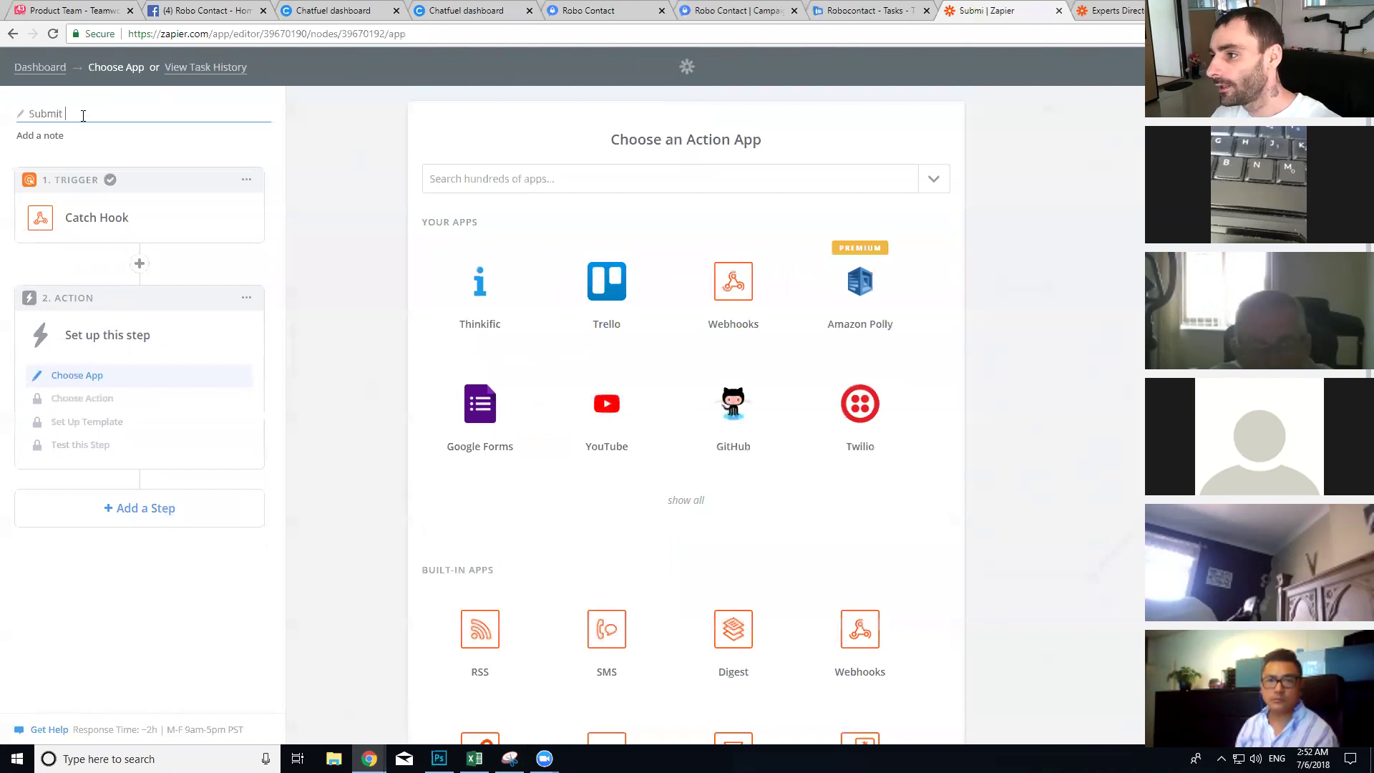
text(eport - Robo Contact)
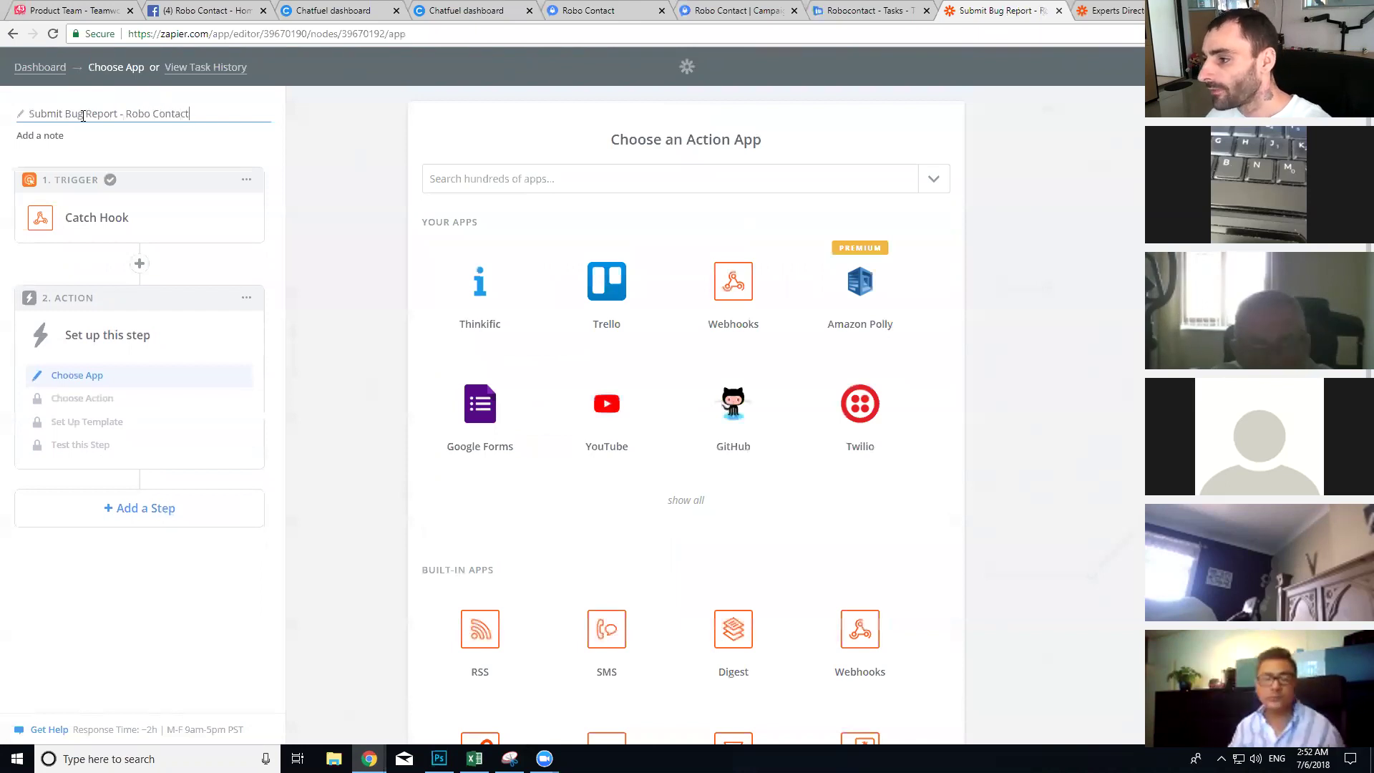
Step: Choose Teamwork Projects' Create Task action and continue with the connected account
click(588, 179)
text(team)
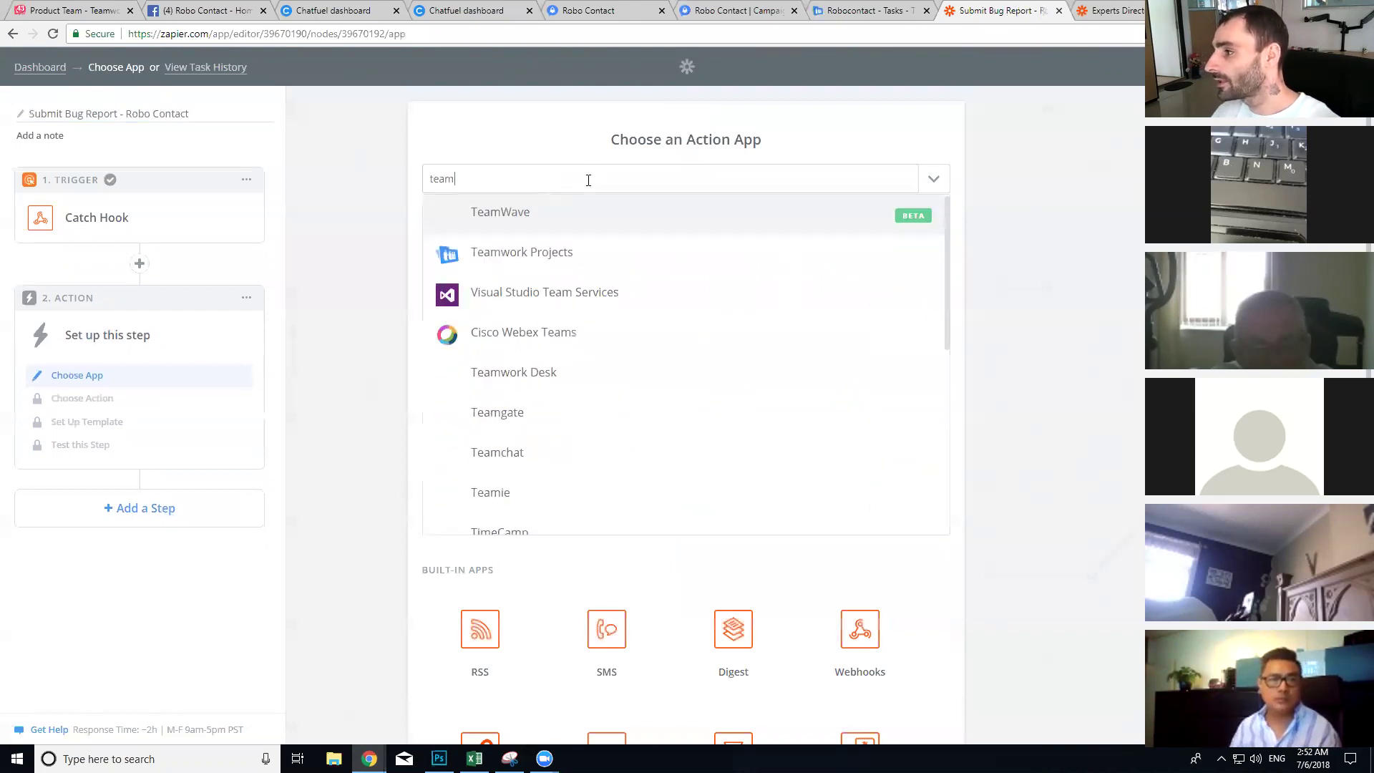
click(601, 255)
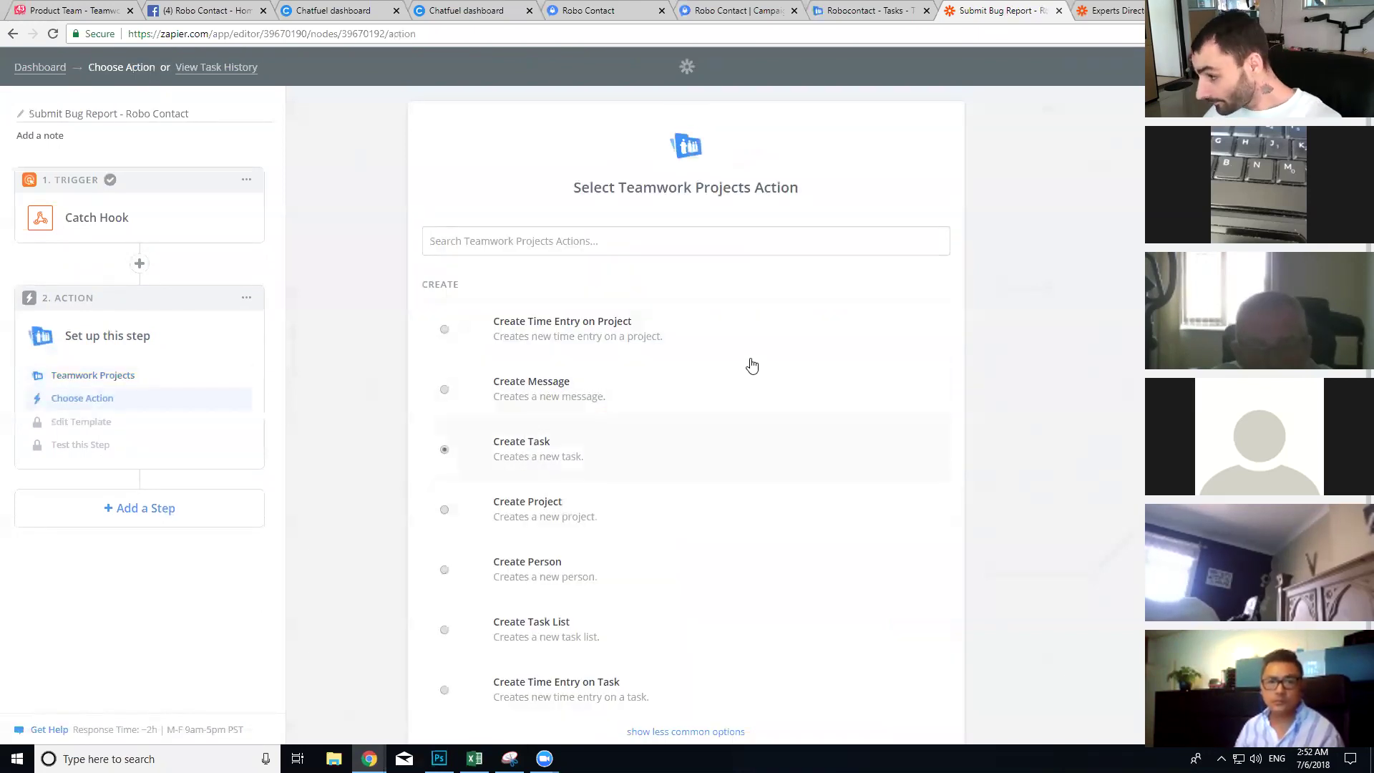
scroll(787, 501, down, 2)
click(872, 655)
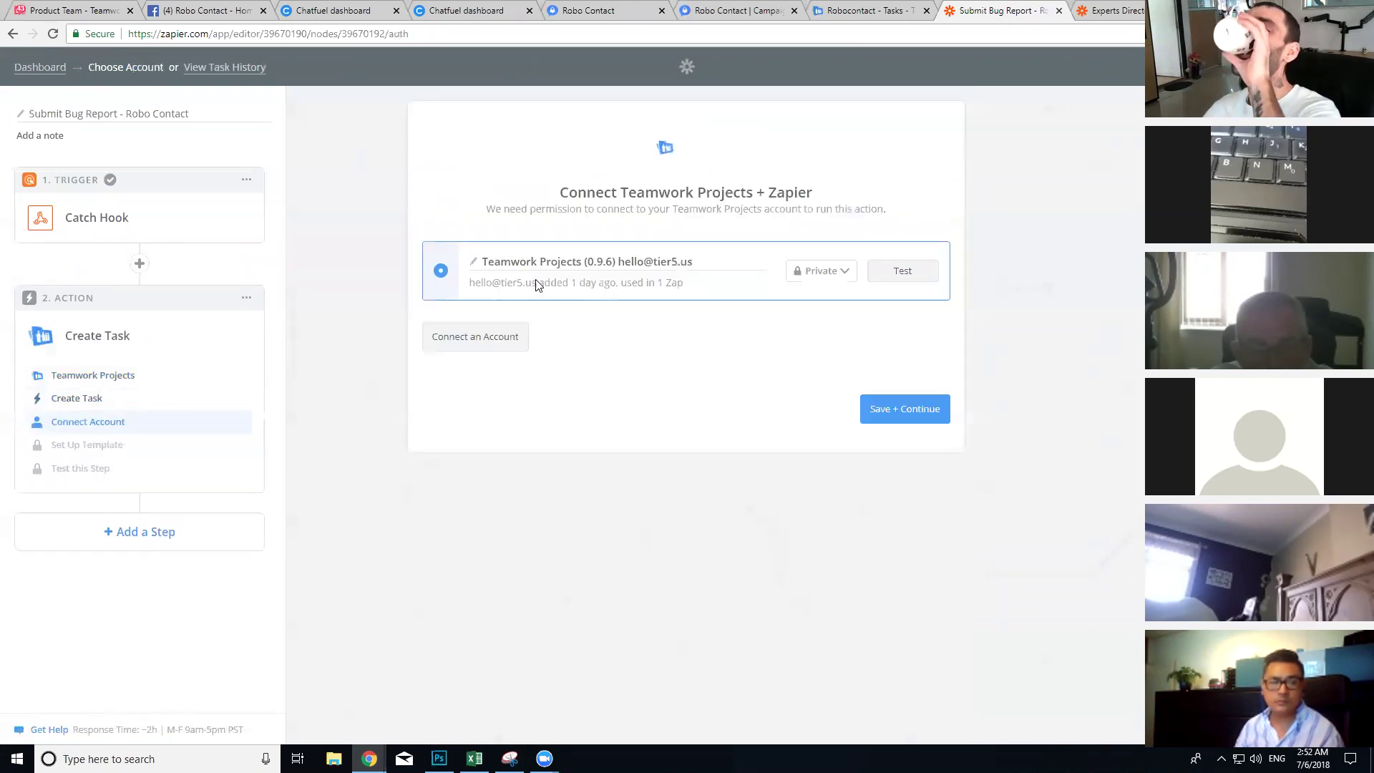
click(871, 410)
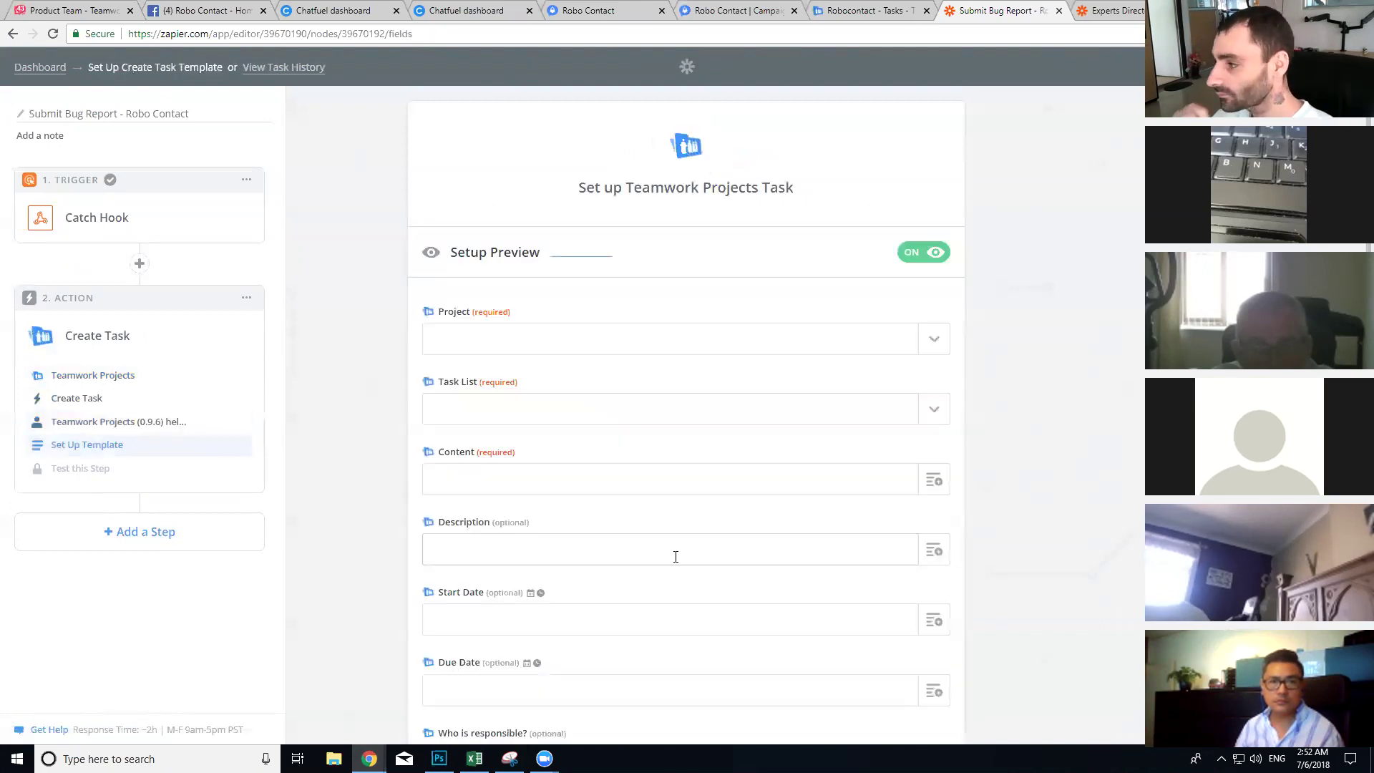
Step: Point the Create Task action at the Robocontact project and its Customer Reported Bugs task list
click(923, 344)
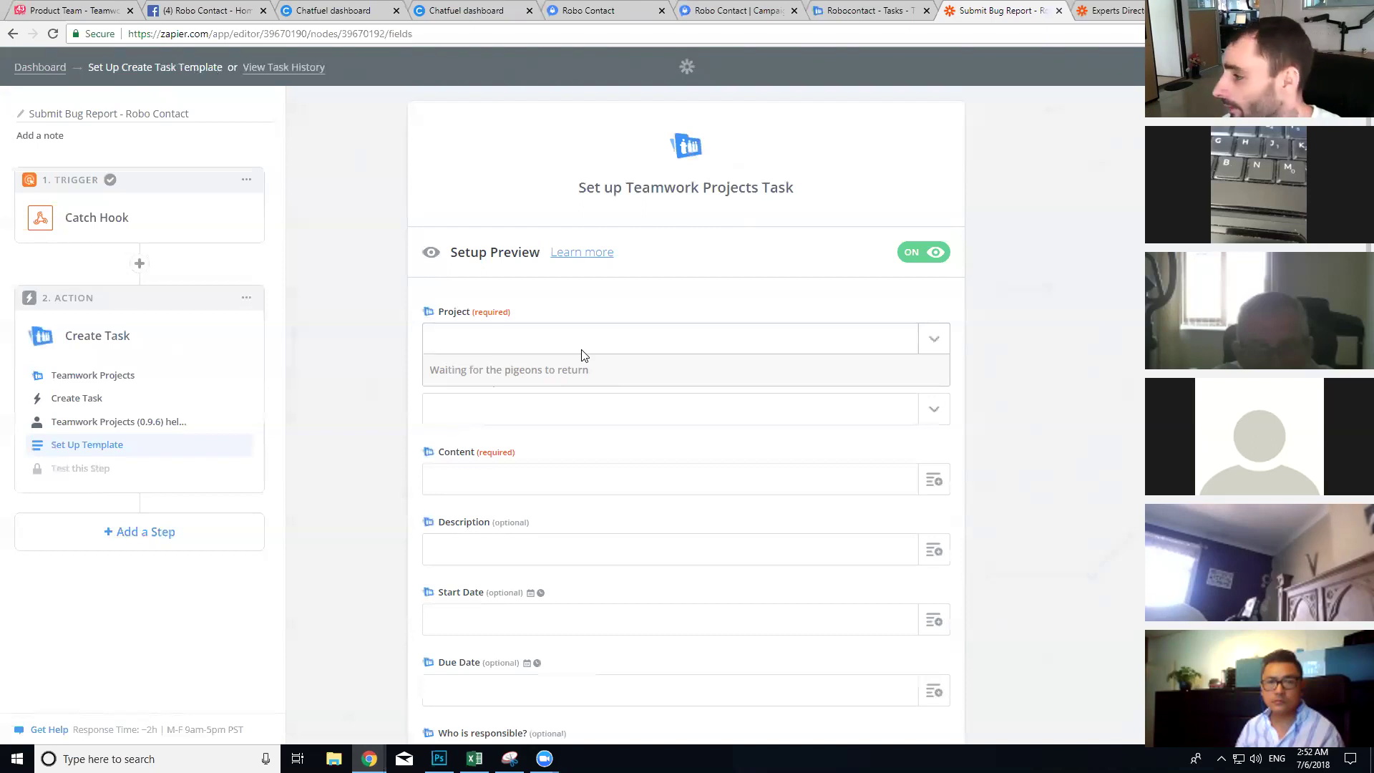
text(robo)
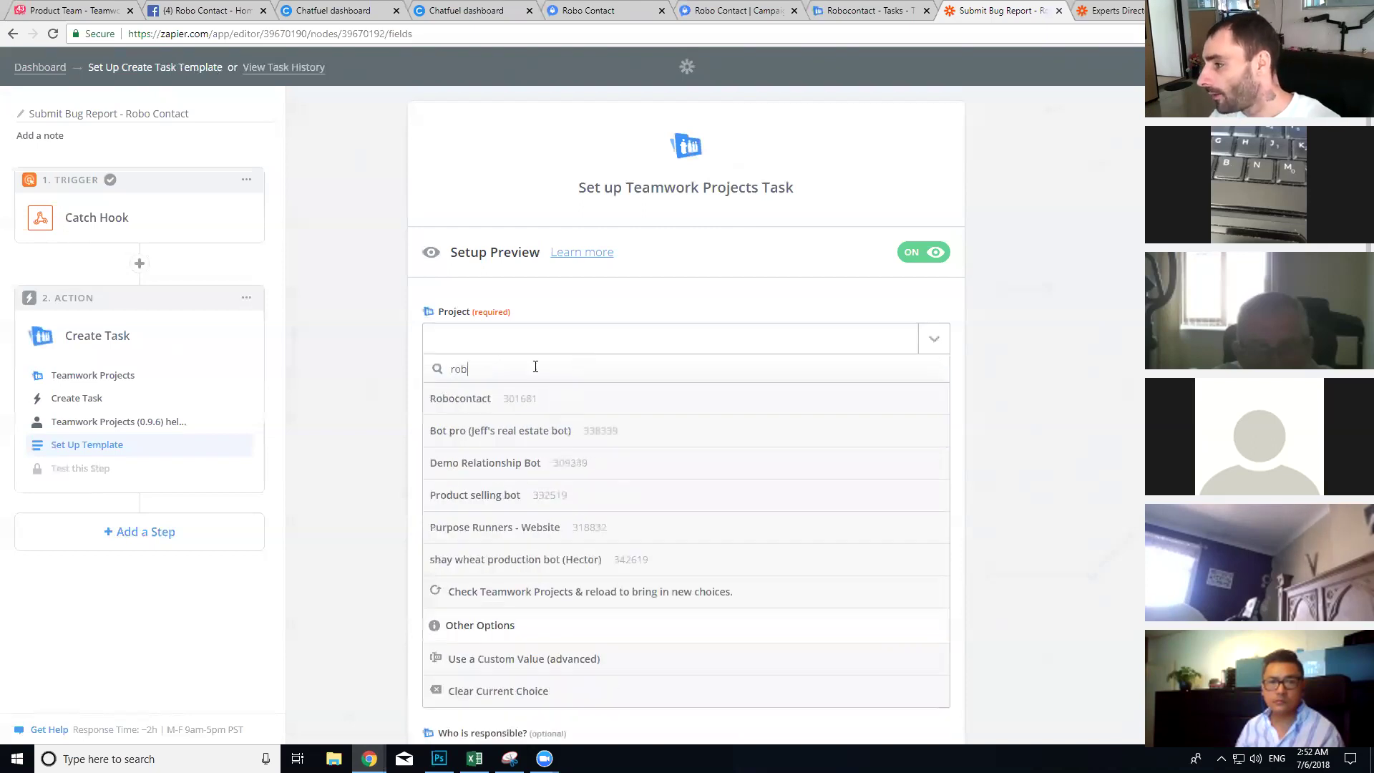
click(514, 408)
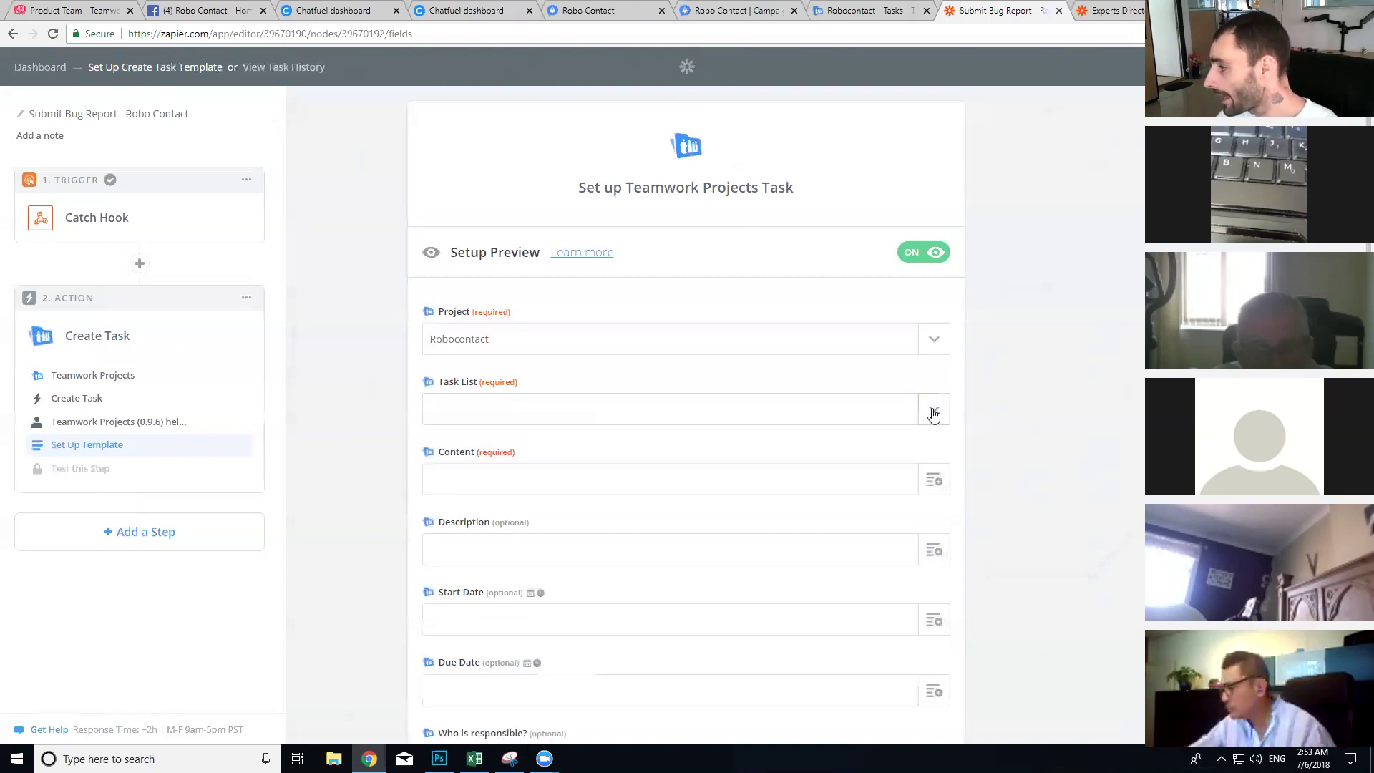
click(933, 409)
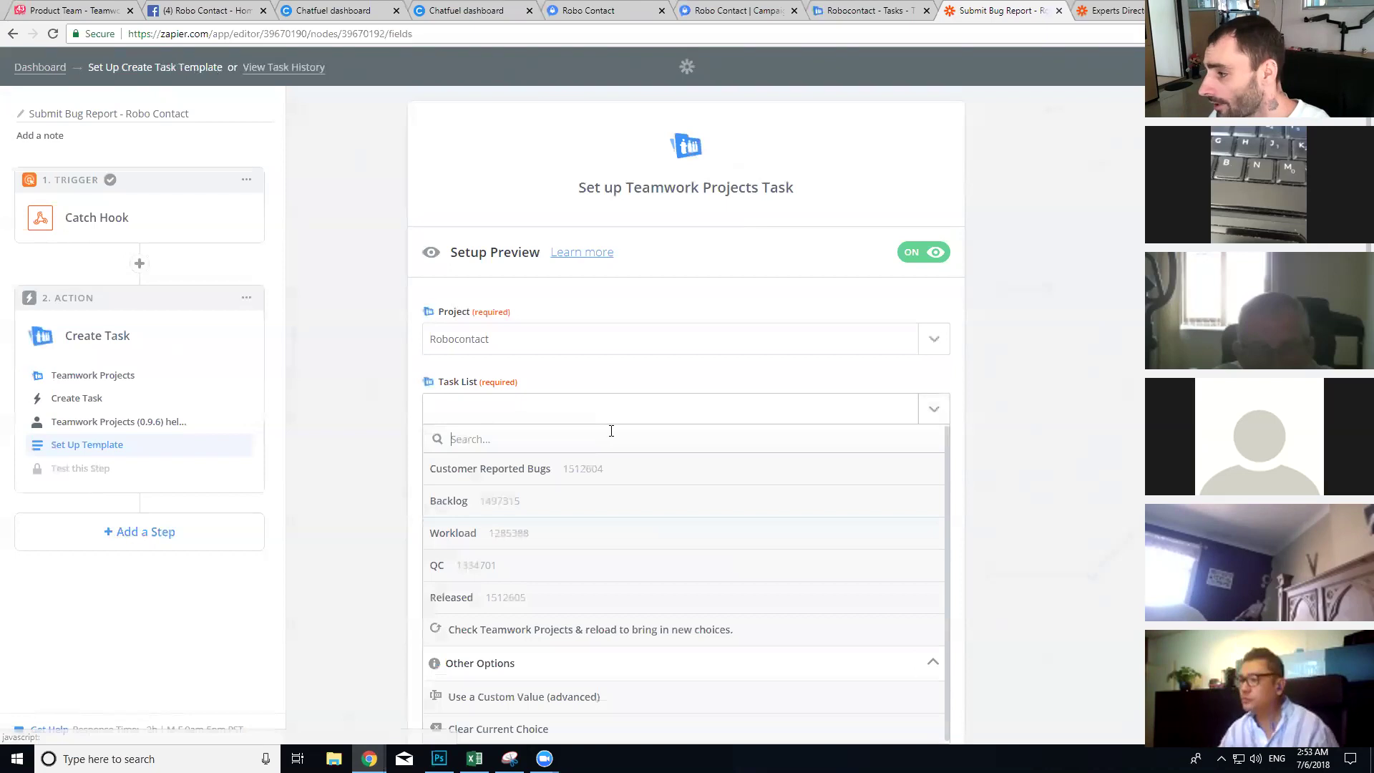
click(512, 484)
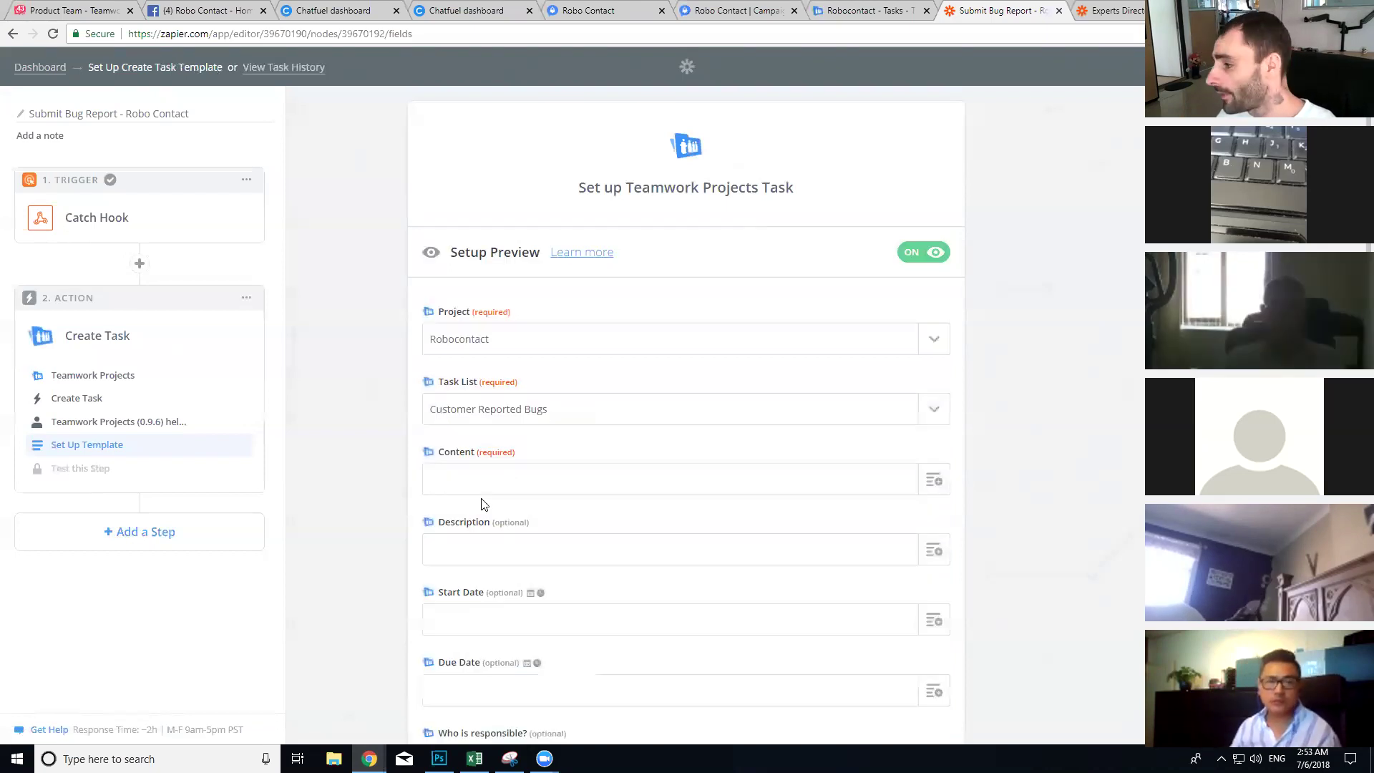
Step: Set the task title to 'Bug report from' + First Name + Last Name + '- user email:' + Users Email
scroll(450, 429, down, 2)
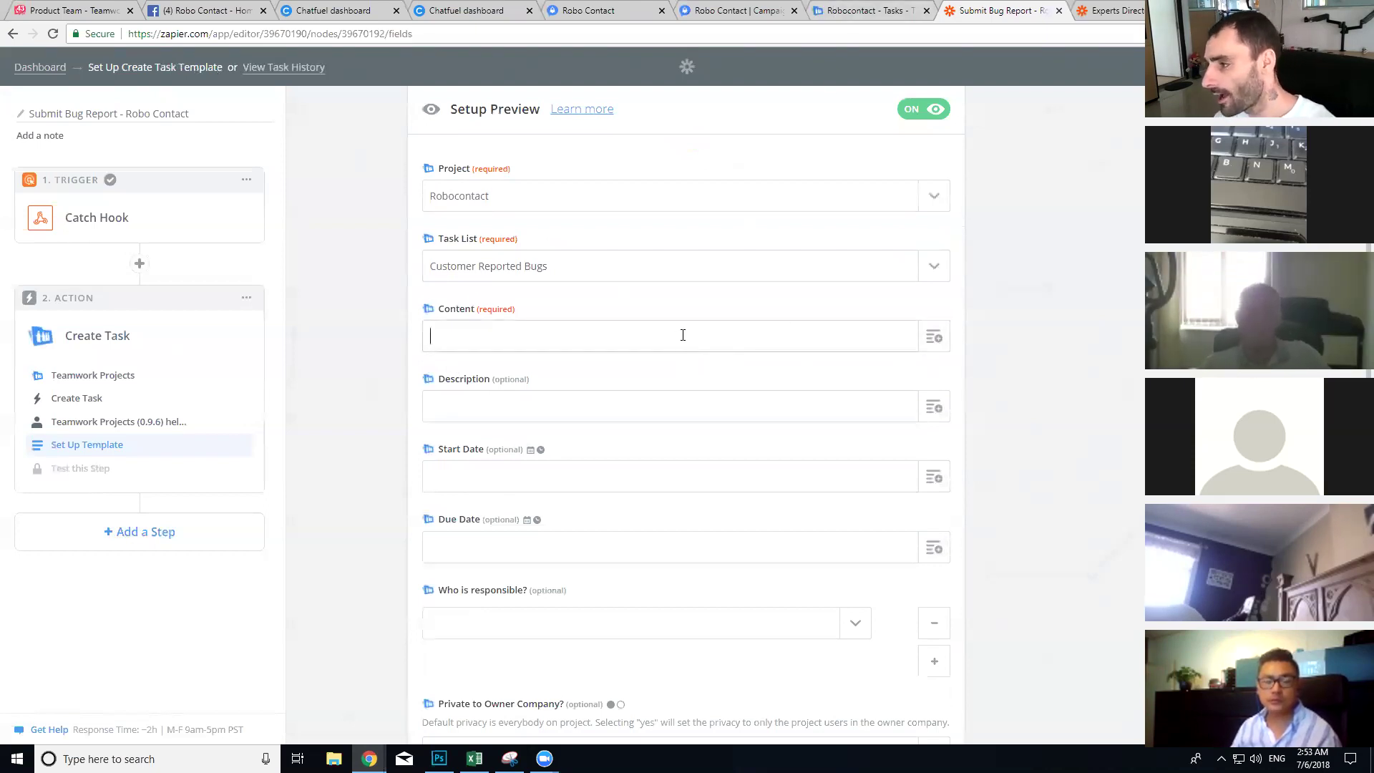
text(ug report from)
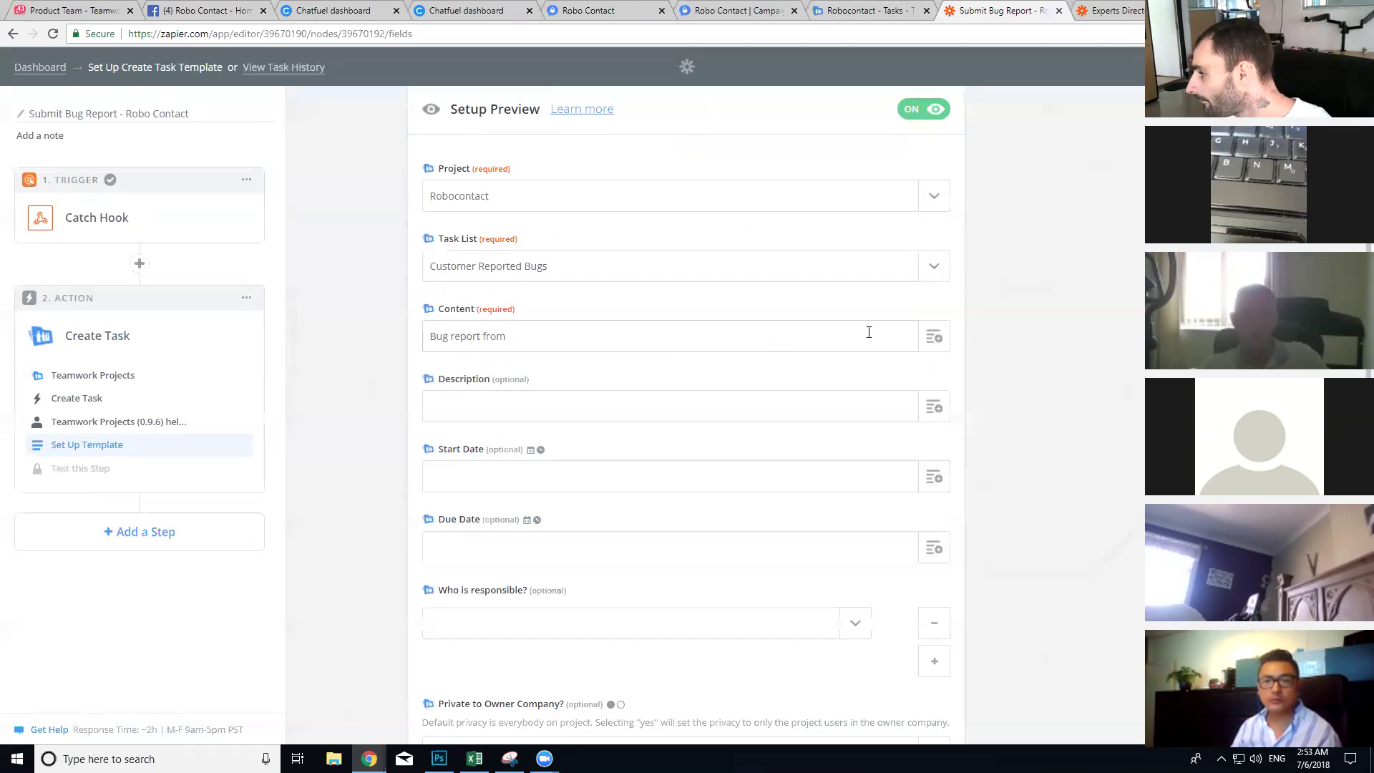
click(932, 338)
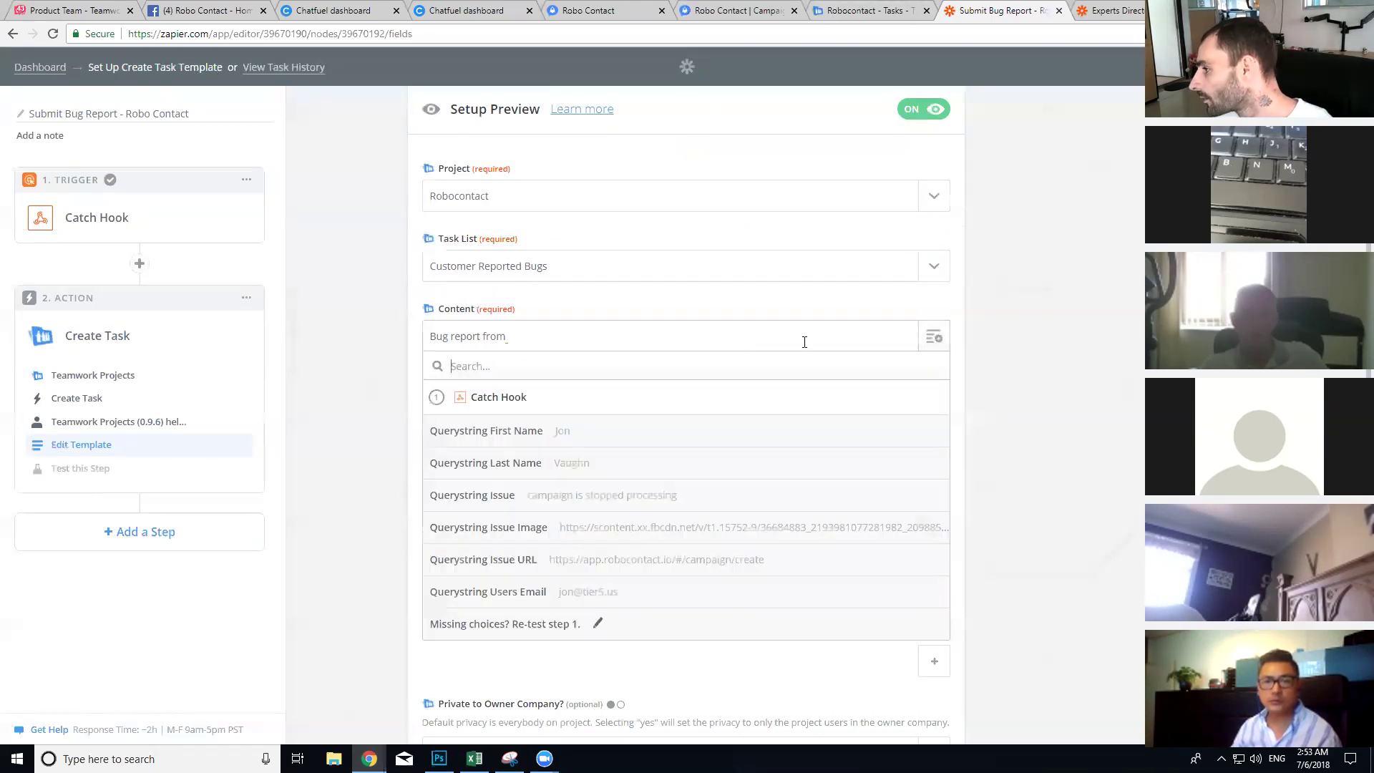
click(522, 432)
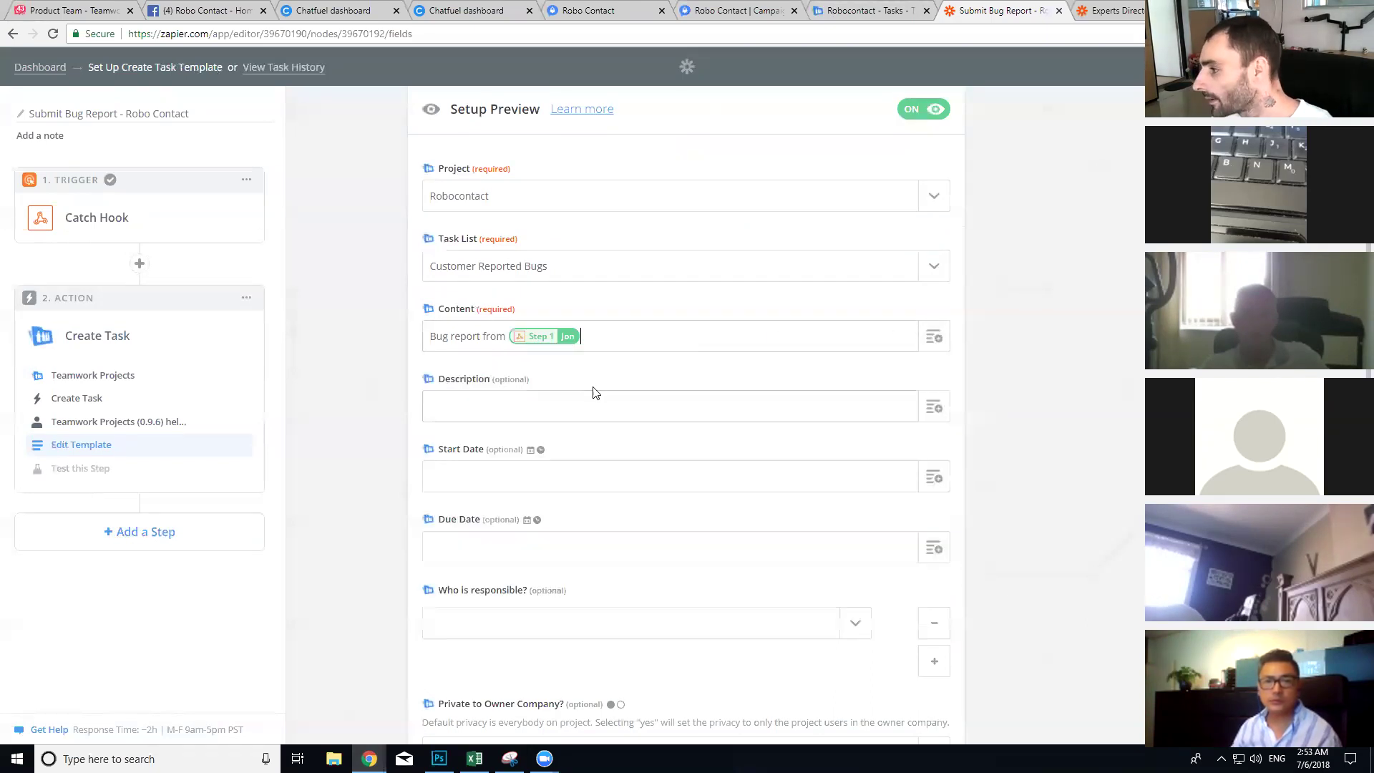
click(941, 350)
click(644, 471)
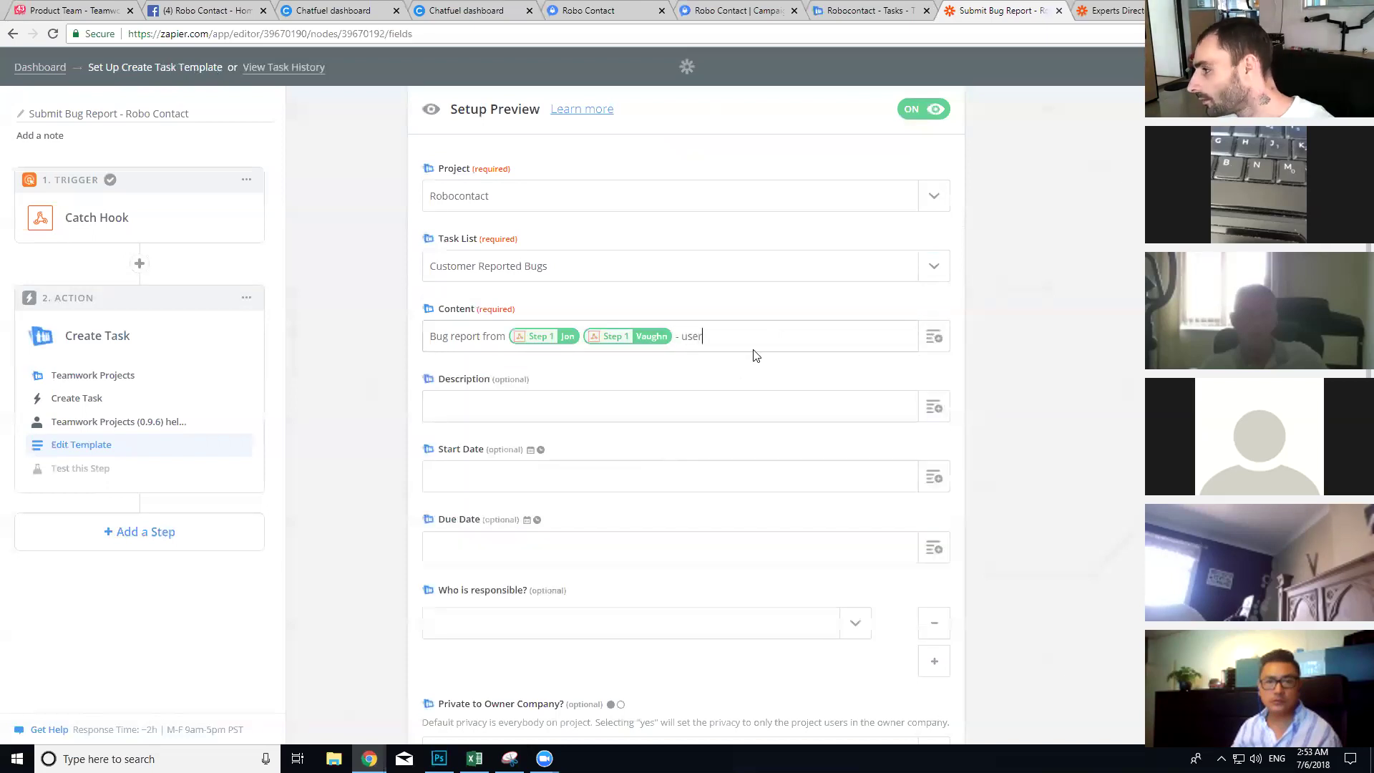
text(- user e)
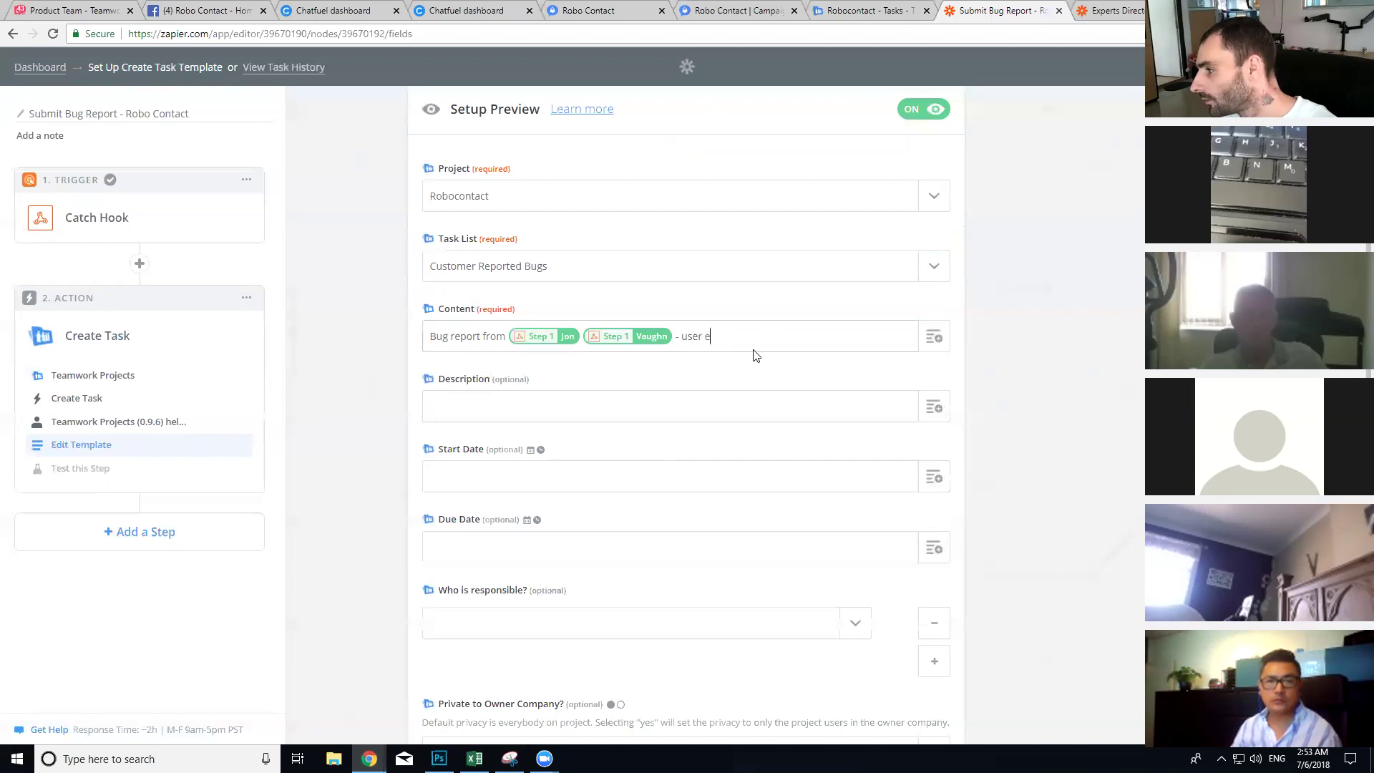
text(mail:)
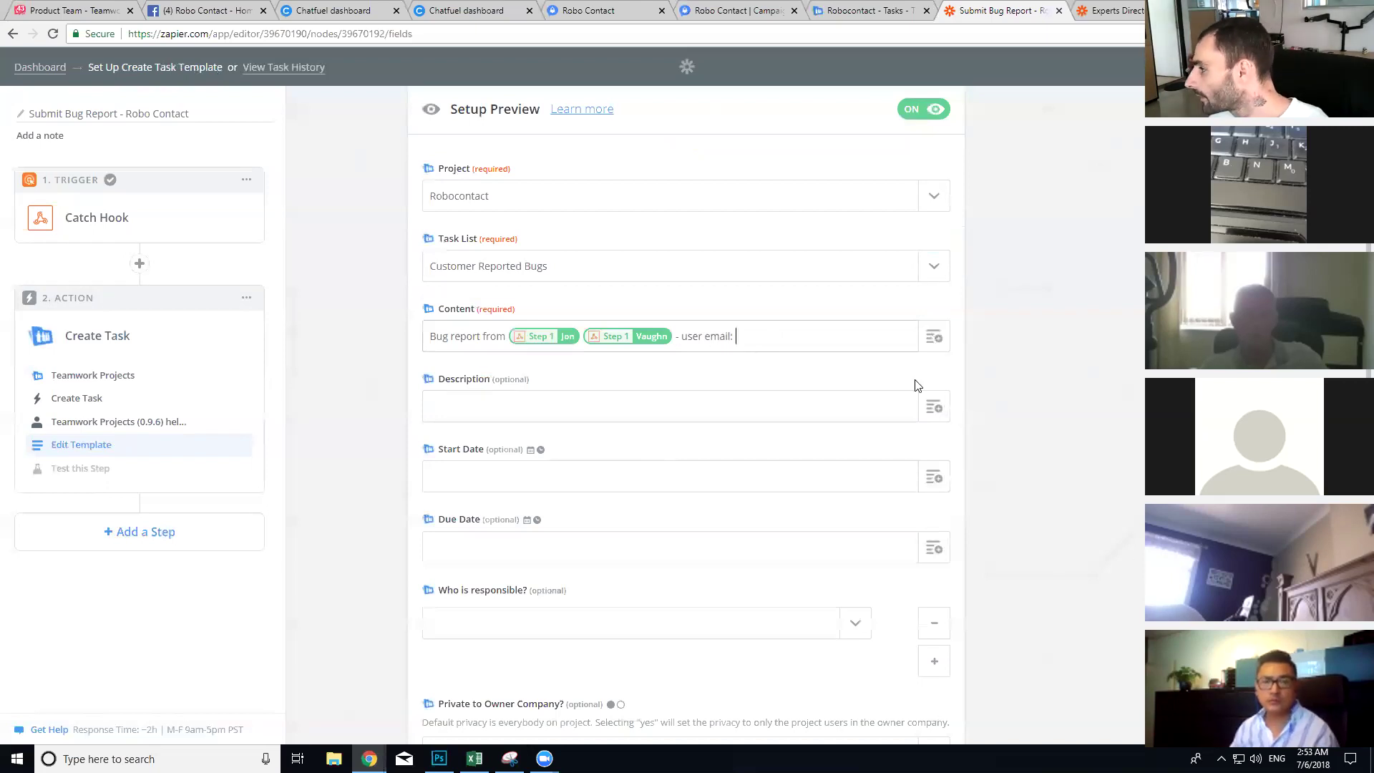
click(933, 337)
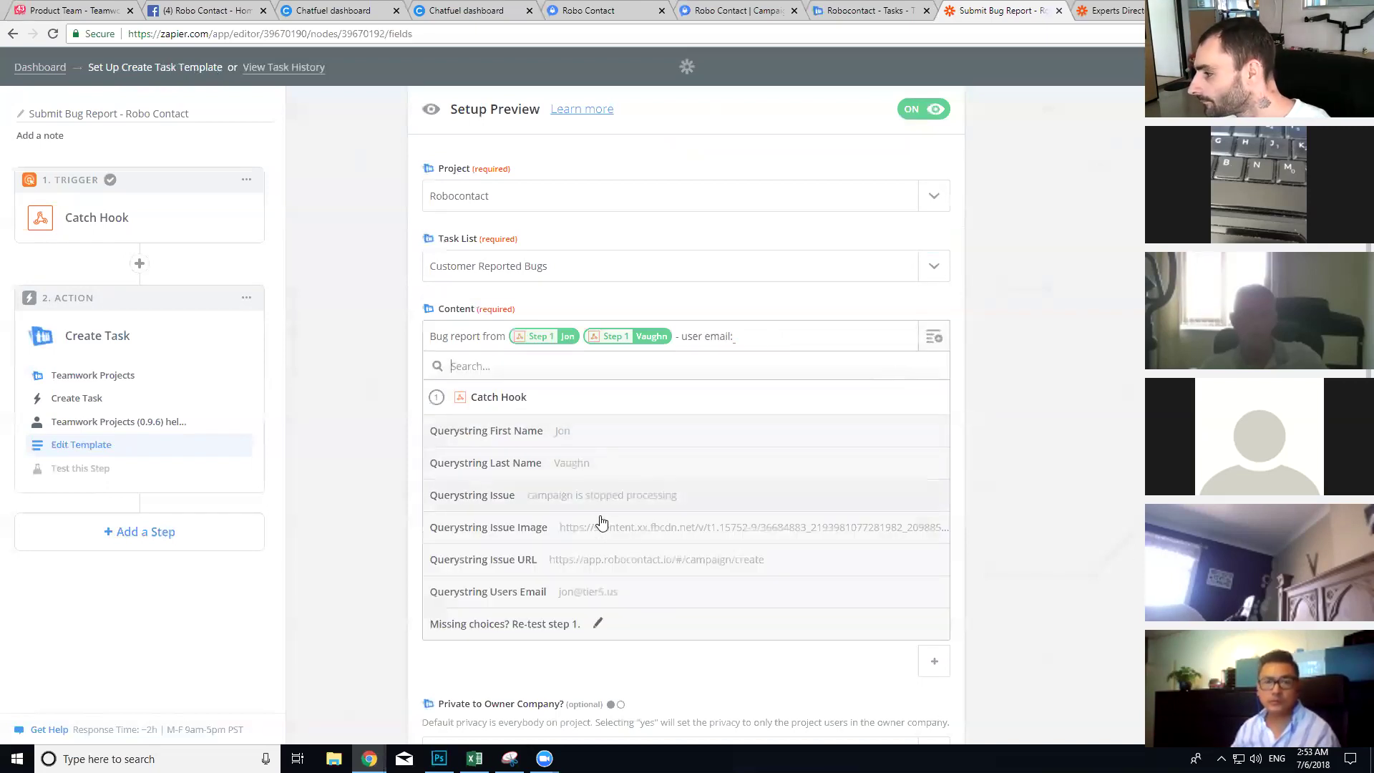
click(576, 591)
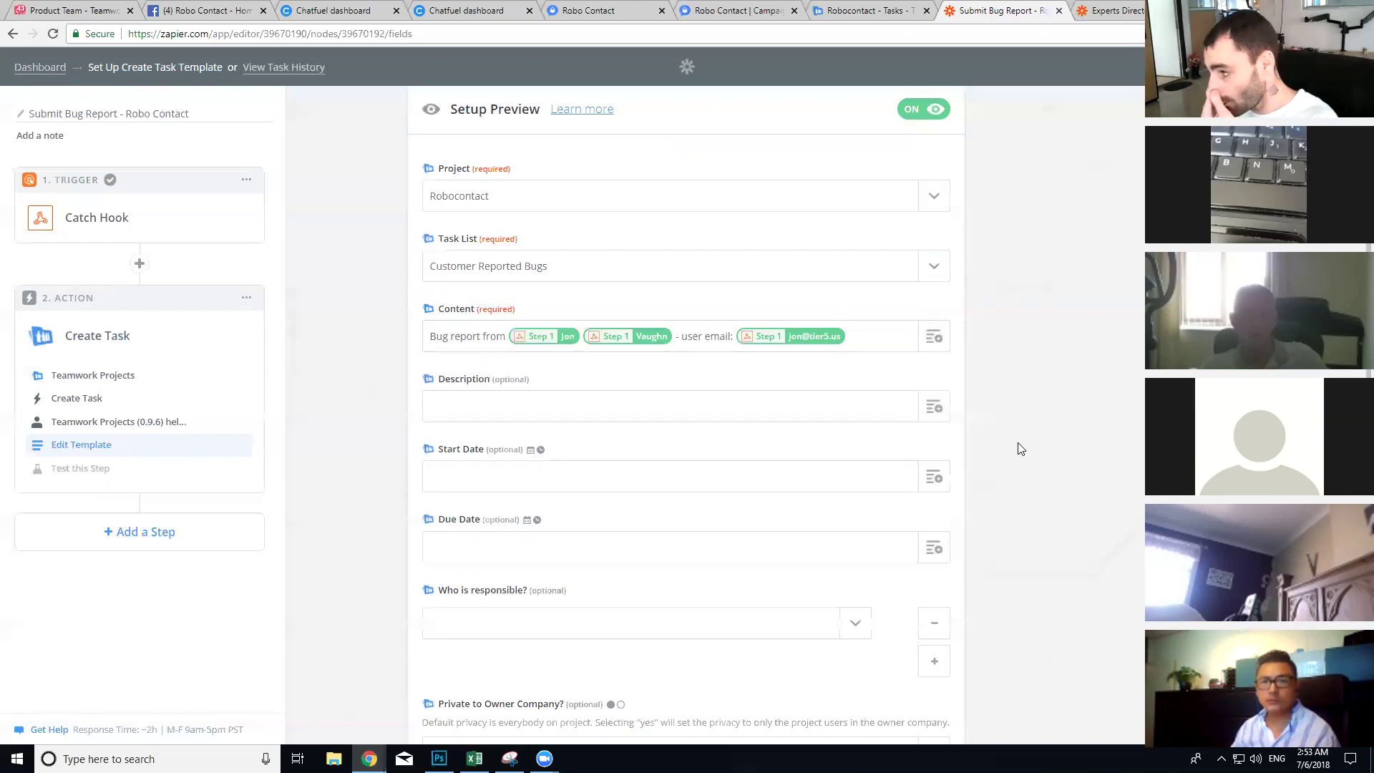
Step: Write description lines 'User Name:' with first and last name, and 'User Email:' with the email field
click(570, 409)
text(User)
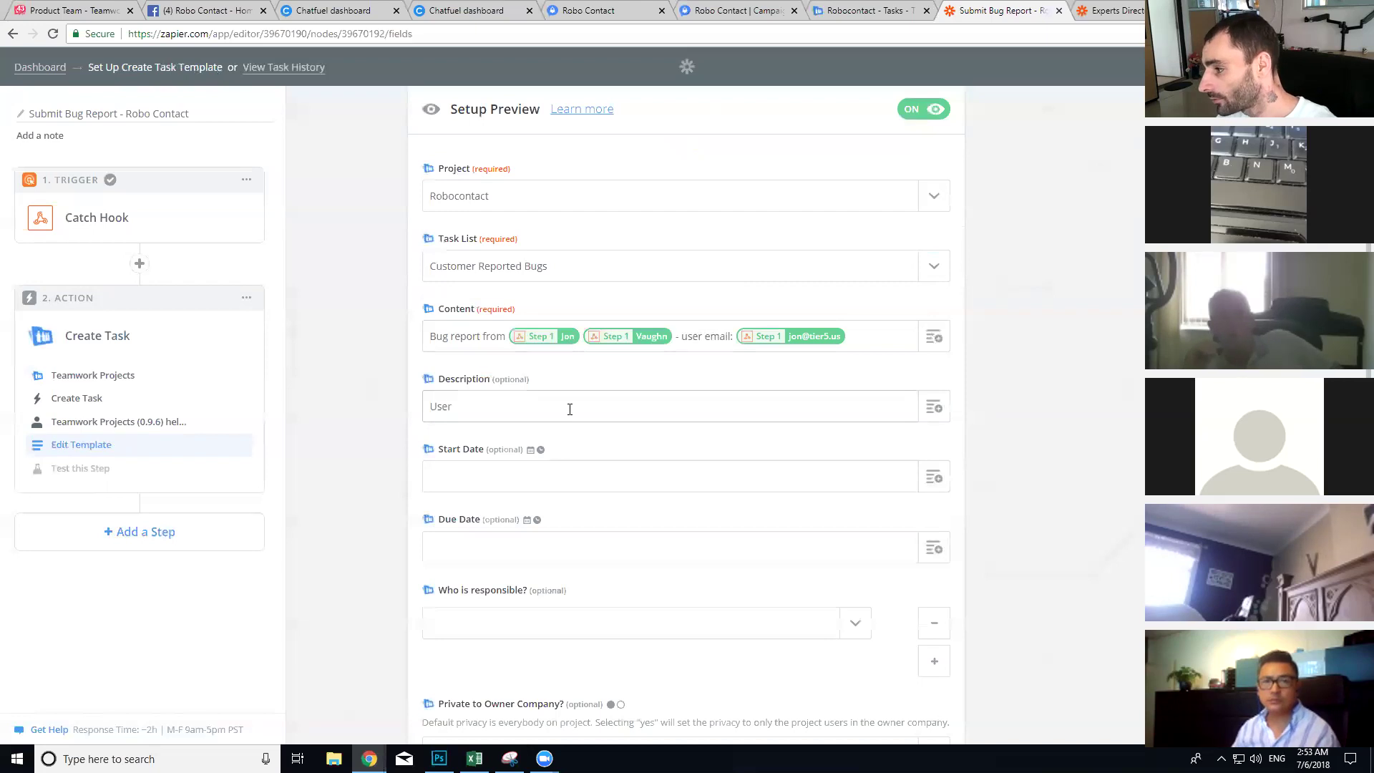
text( Name:)
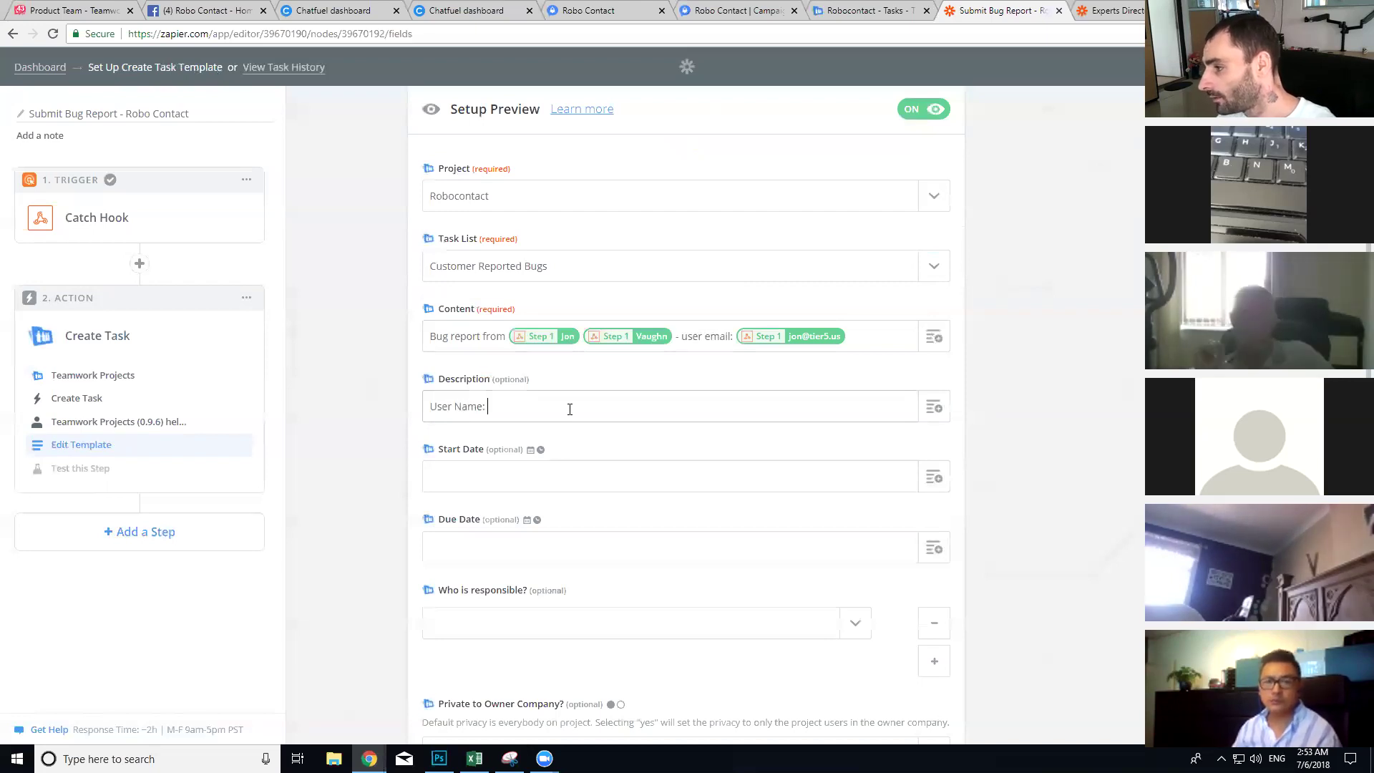
click(935, 408)
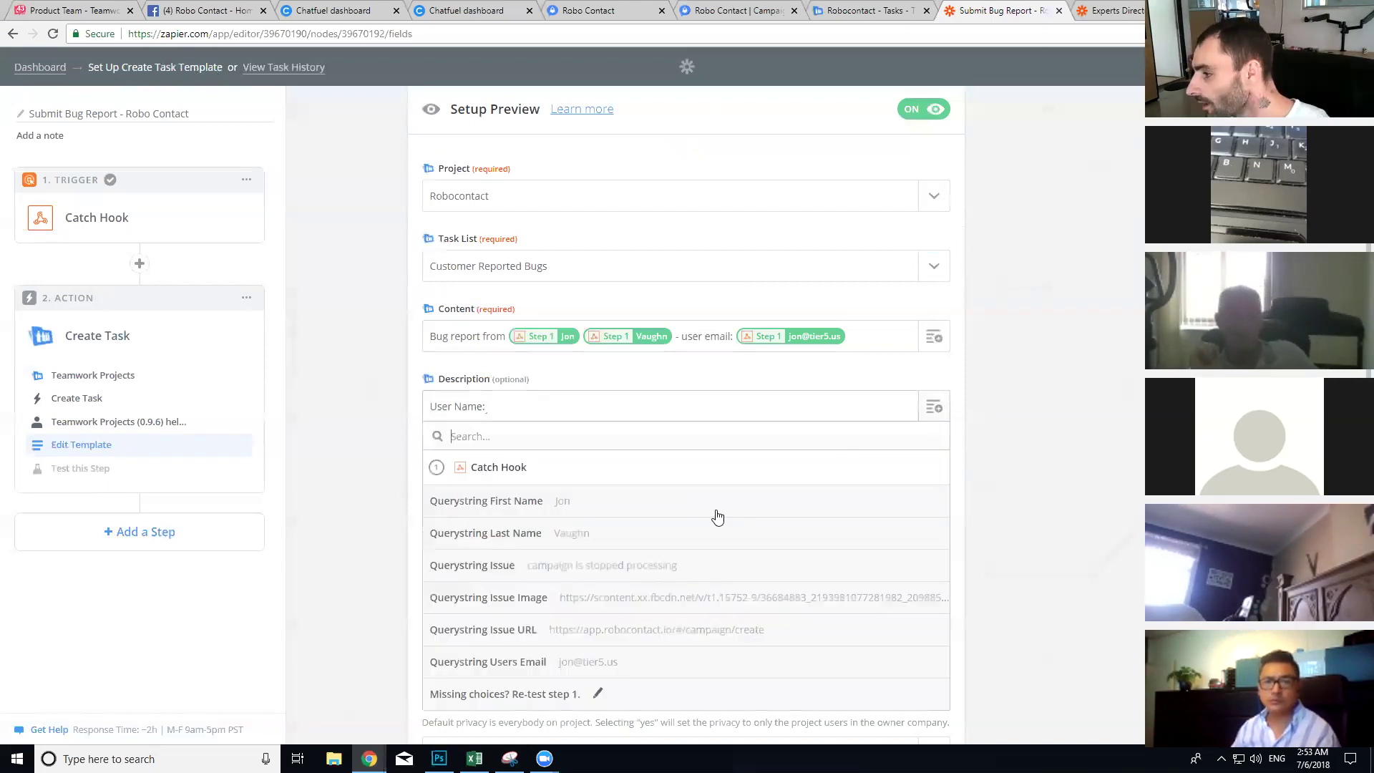
click(648, 501)
click(936, 407)
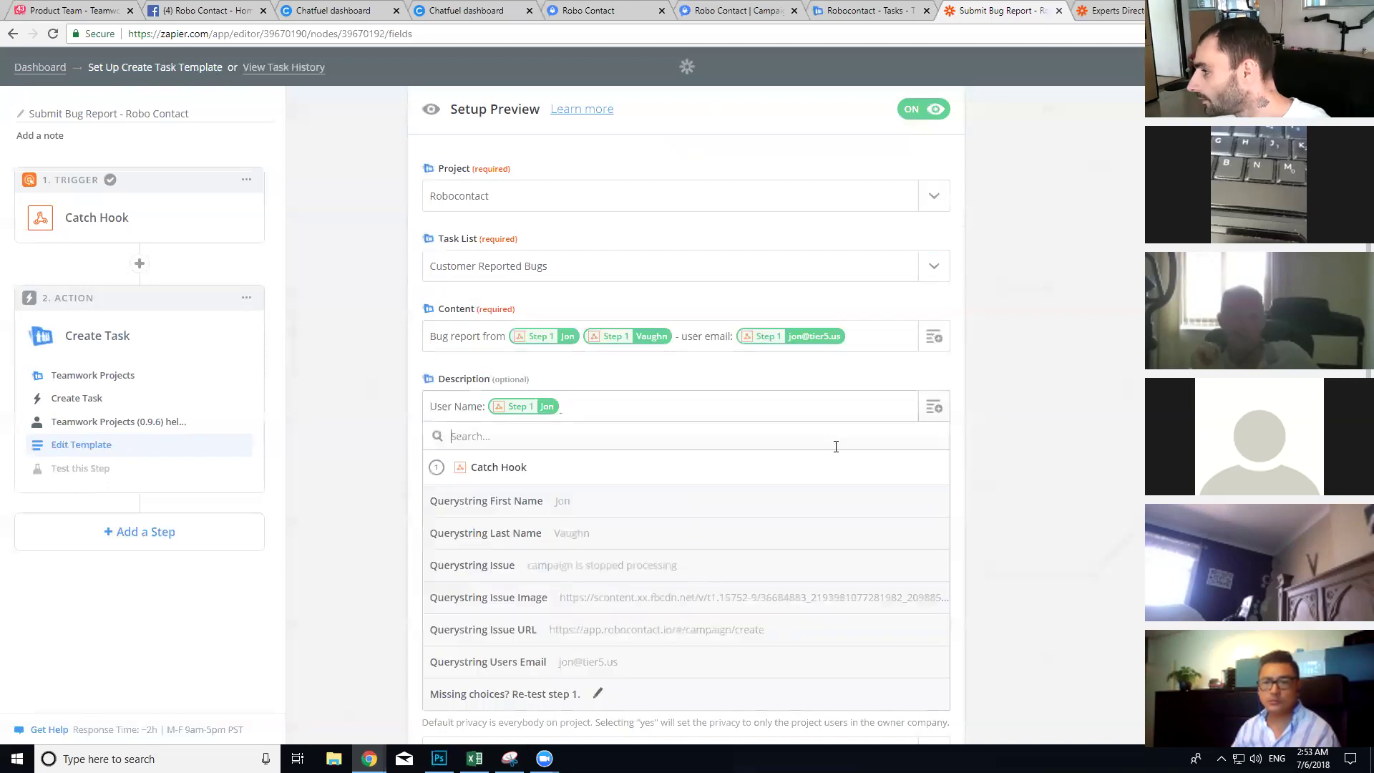
click(685, 532)
key(Return)
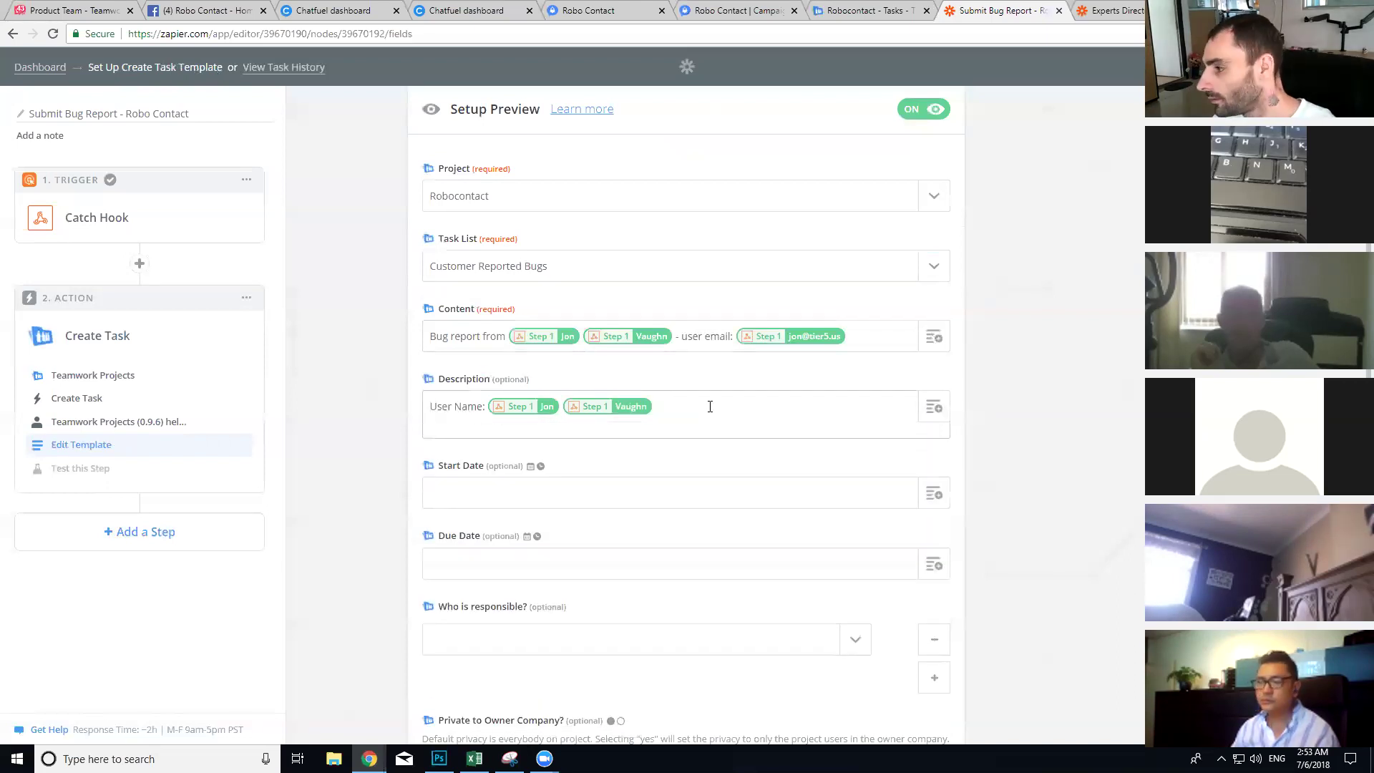
text(User Email:)
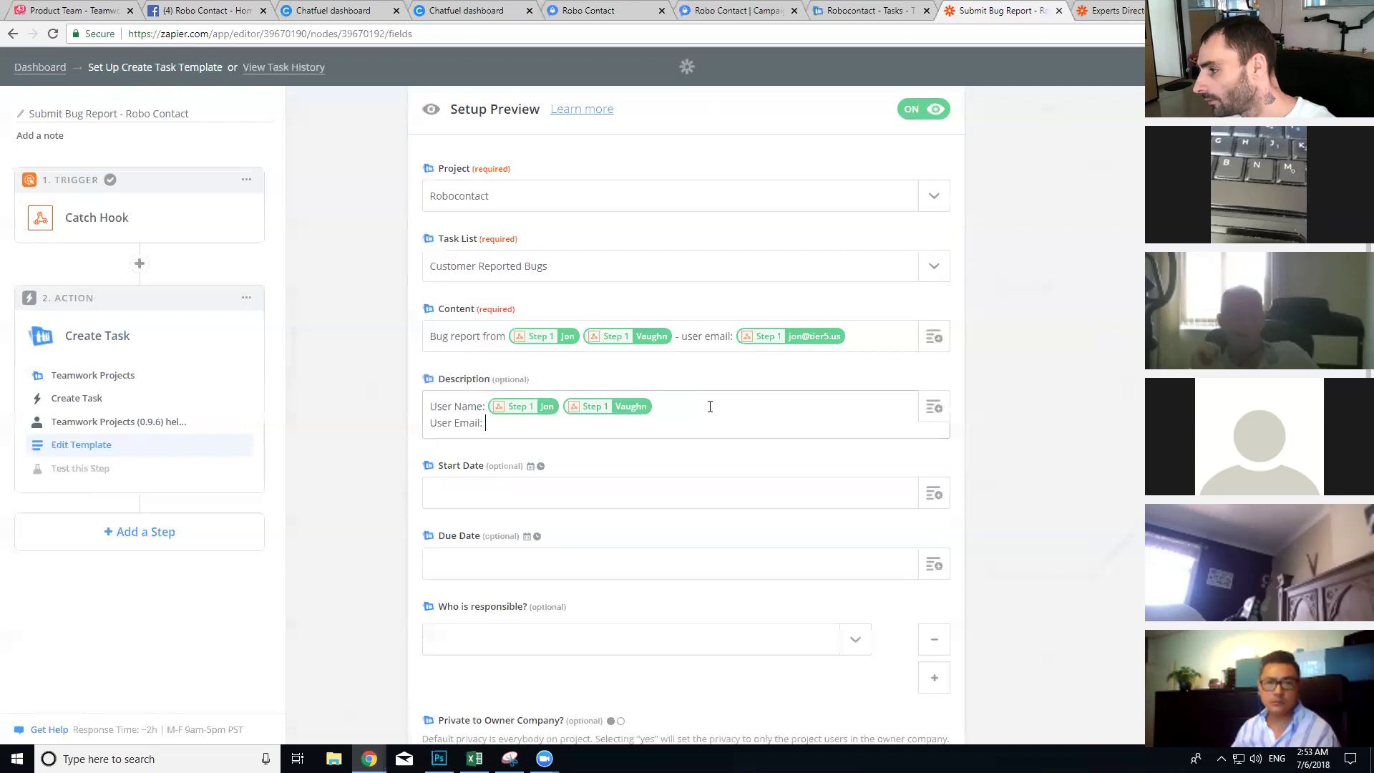
click(933, 408)
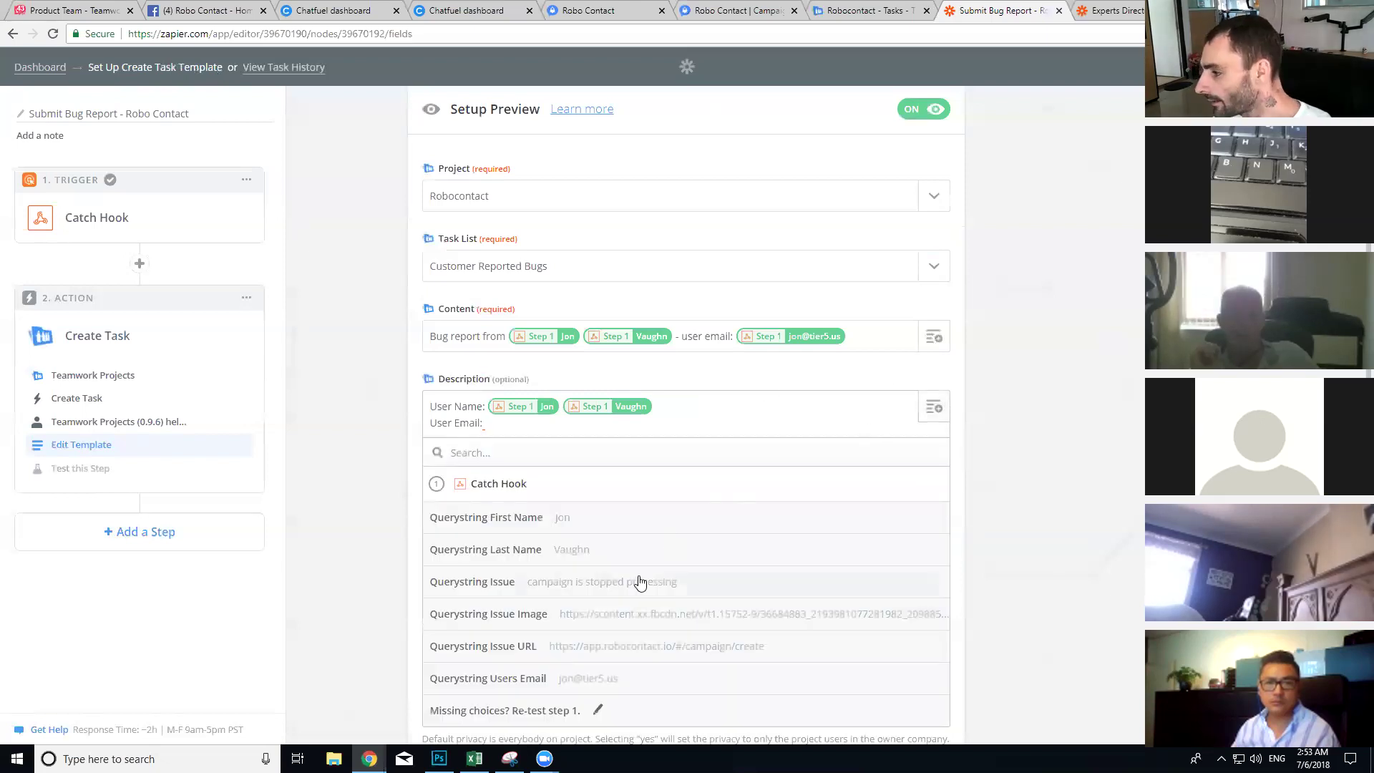
click(601, 676)
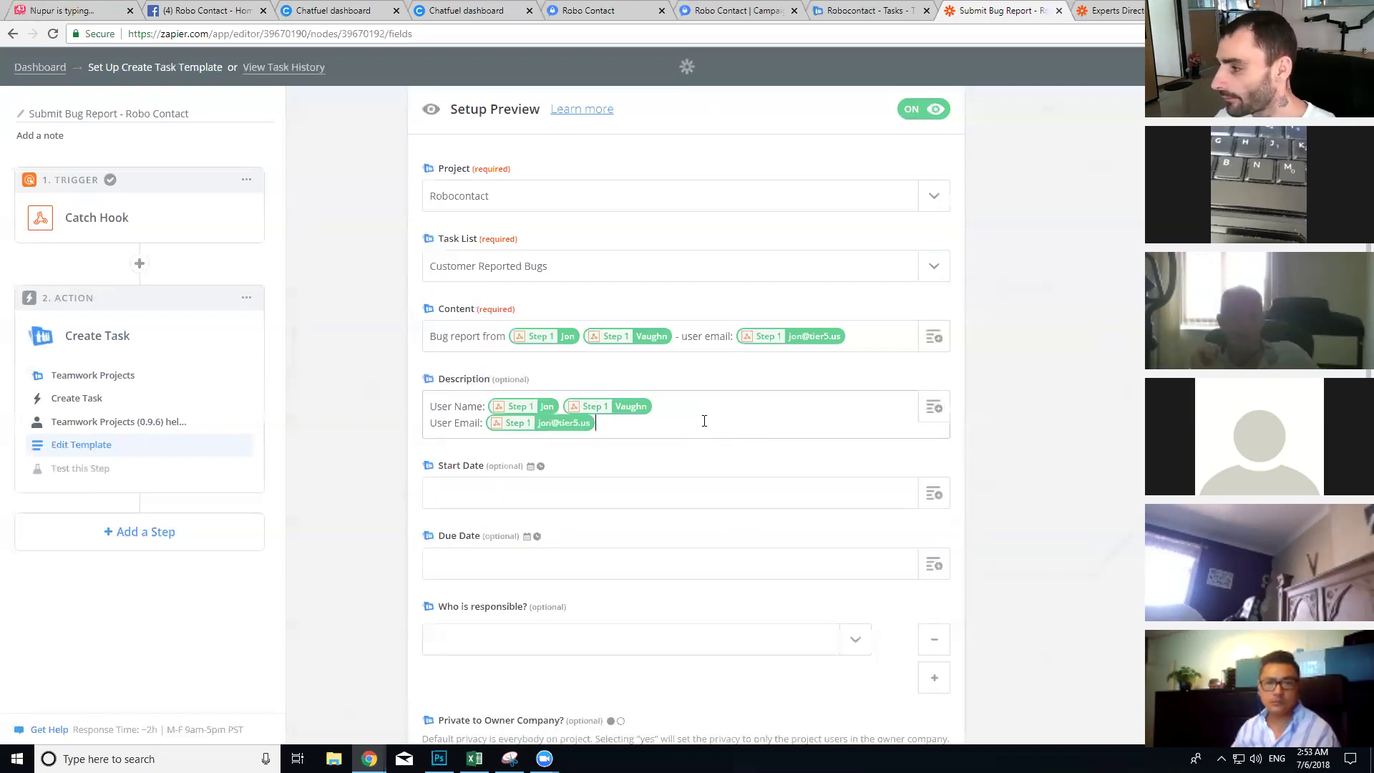
Step: Add 'Users Issue' and 'Issue URL:' lines mapped to Querystring Issue and Querystring Issue URL
key(Return)
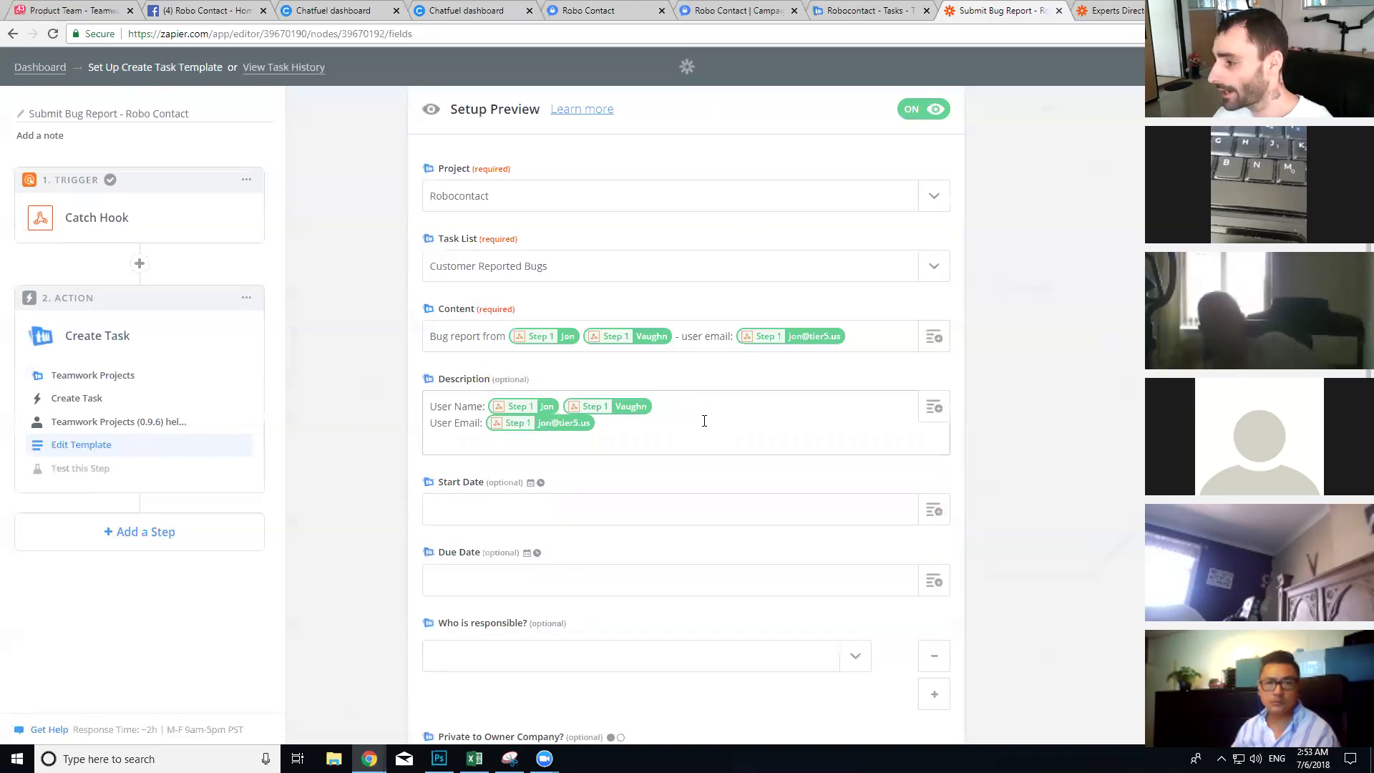
text(Users Issue:)
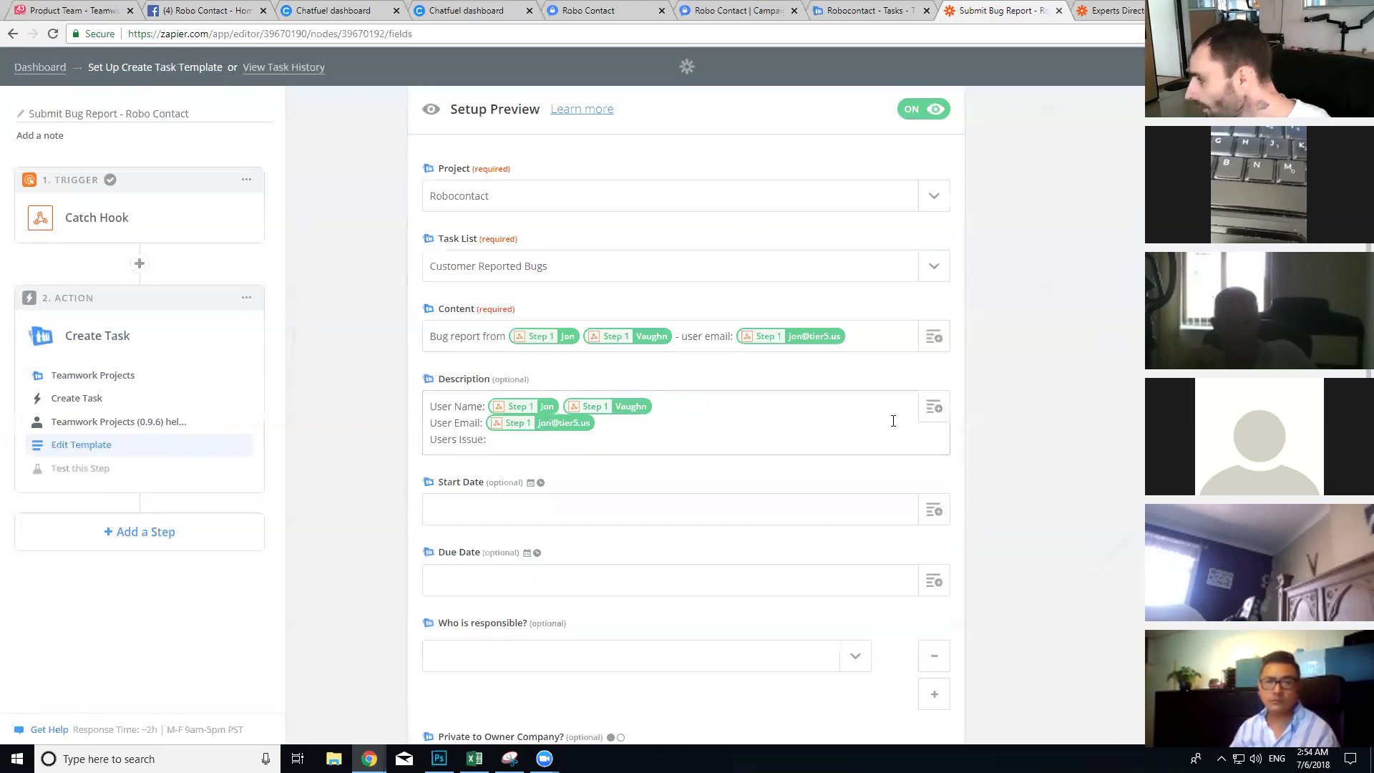
click(931, 410)
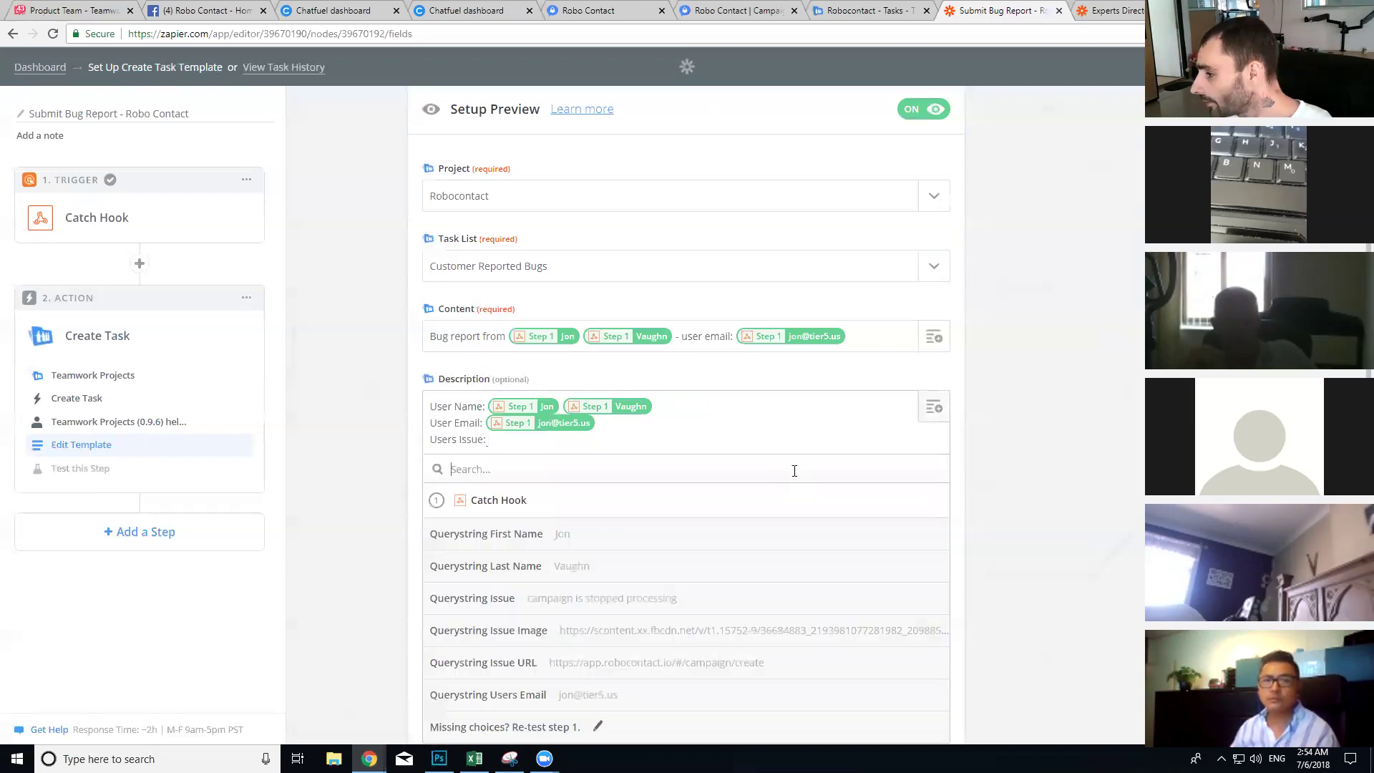
click(584, 597)
key(Return)
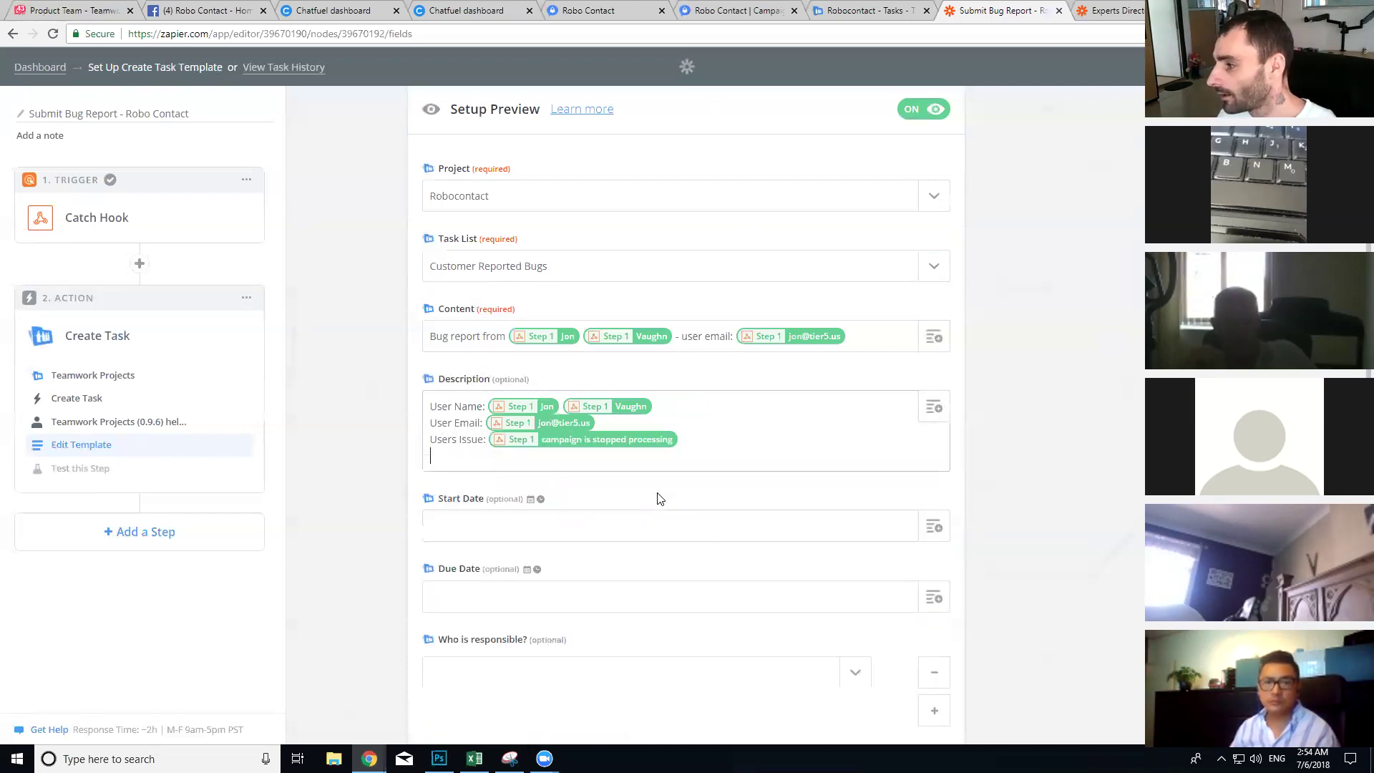
text(Issue URL:)
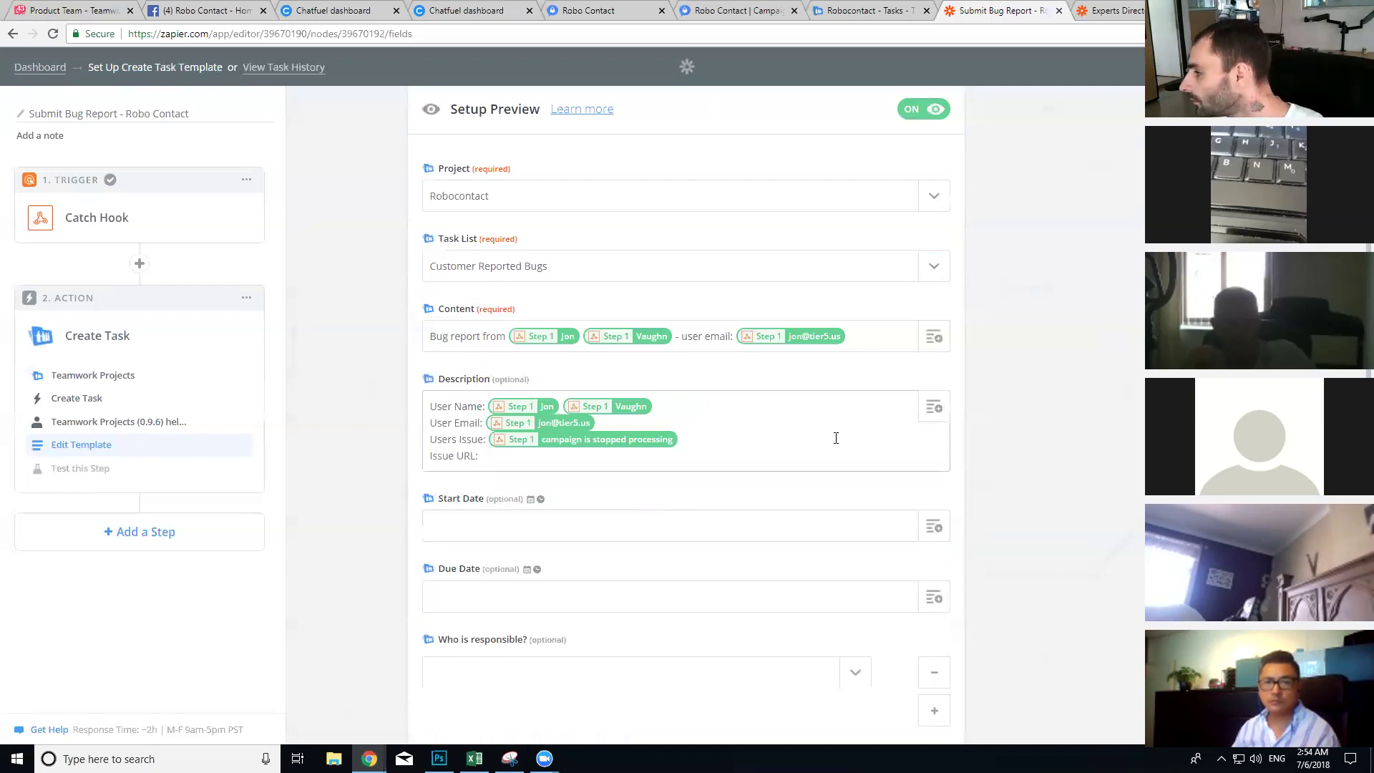
click(943, 419)
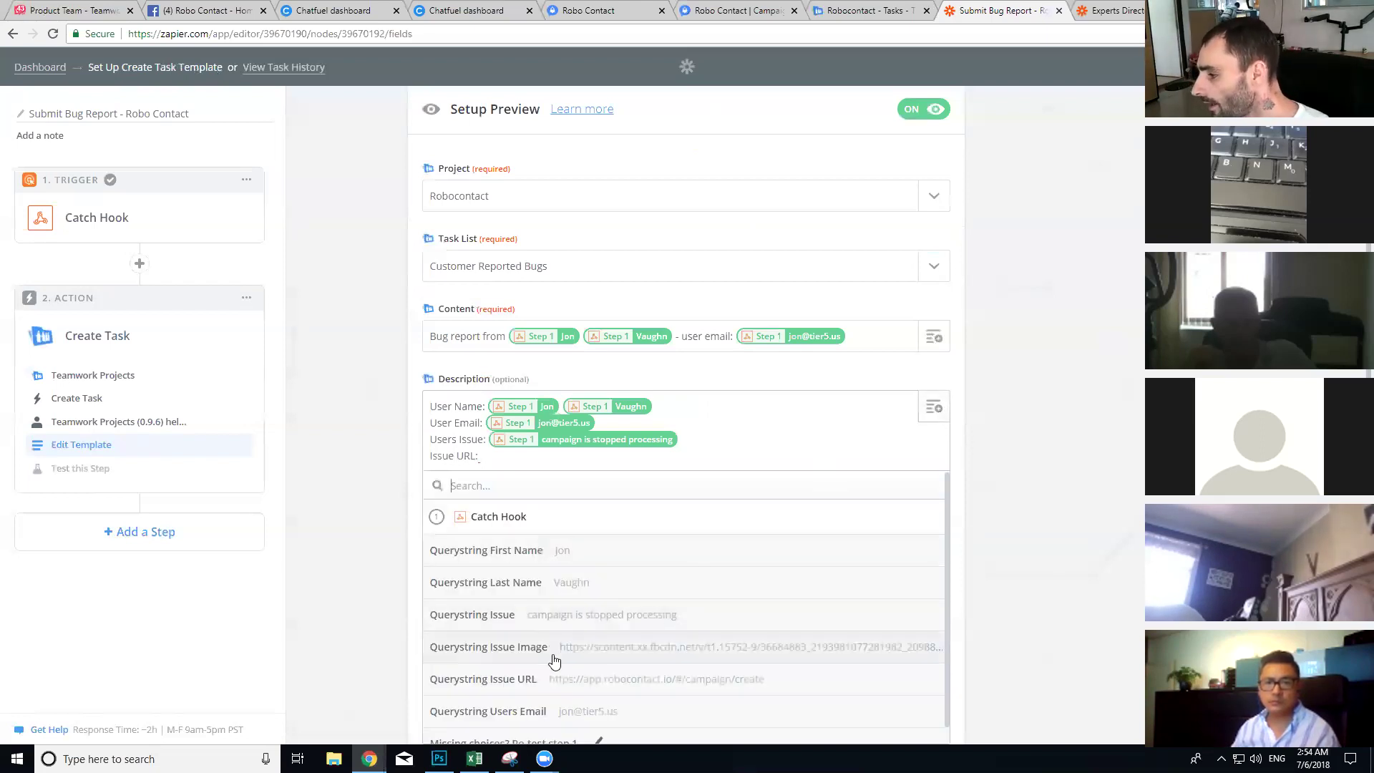
click(574, 680)
Step: Add an 'Issue Screen Shot:' line mapped to the Querystring Issue Image link
scroll(727, 451, down, 3)
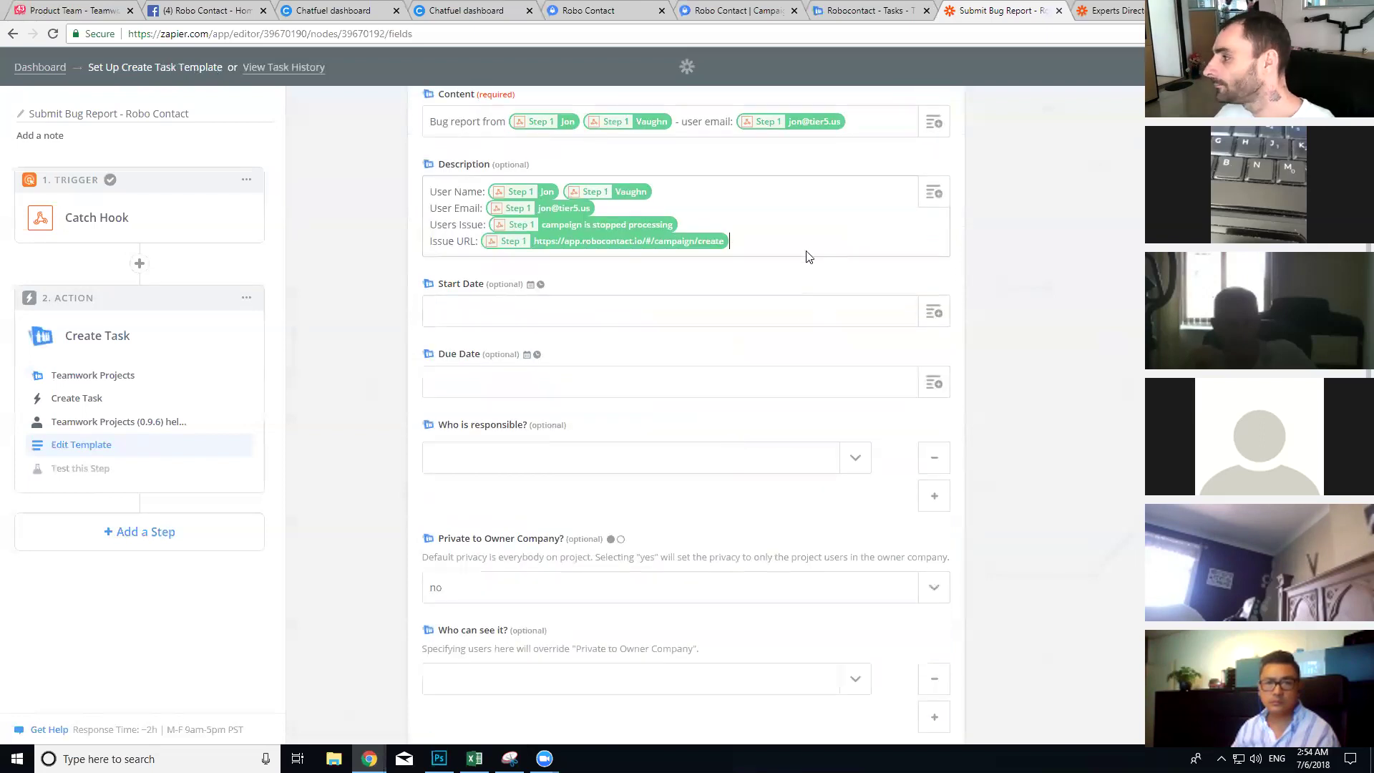
key(Return)
text(Issu)
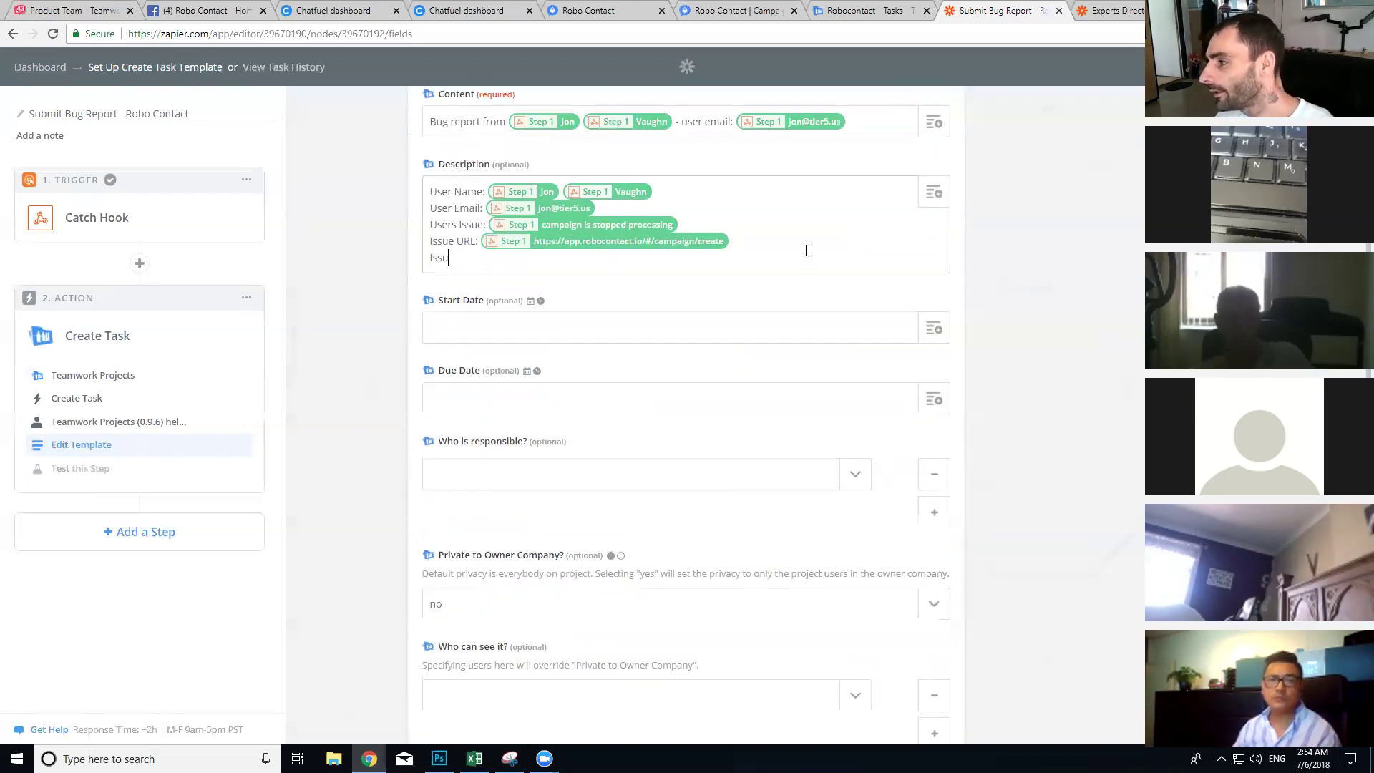
text(e Screen)
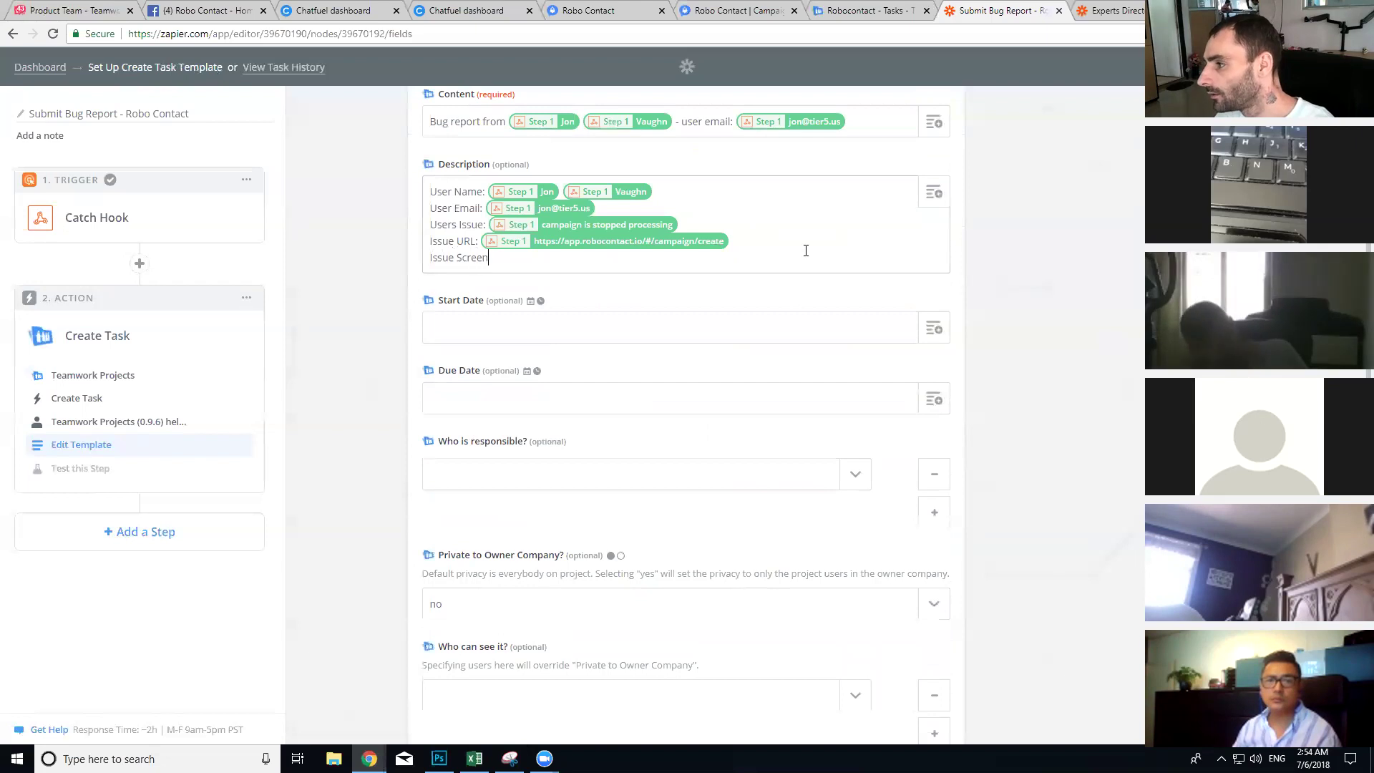
text( Shot:)
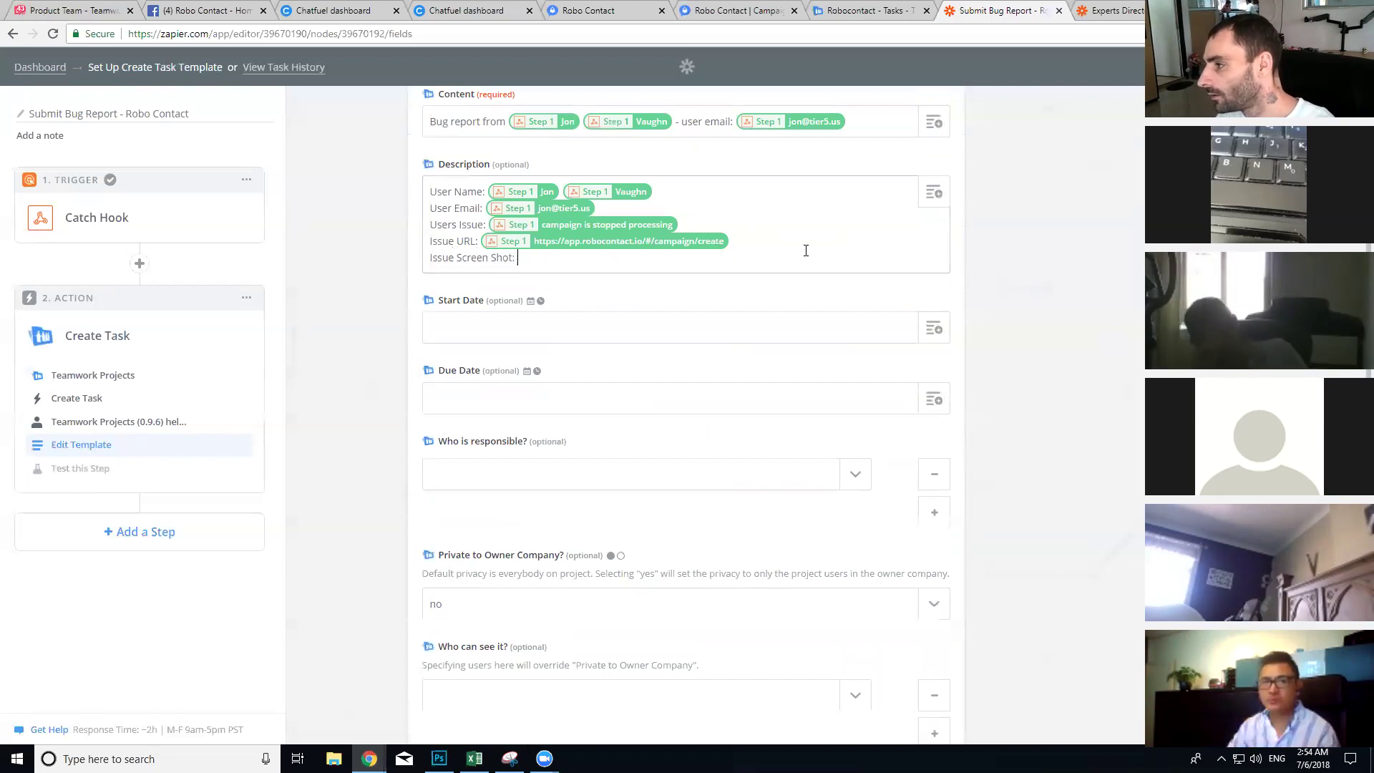
click(934, 193)
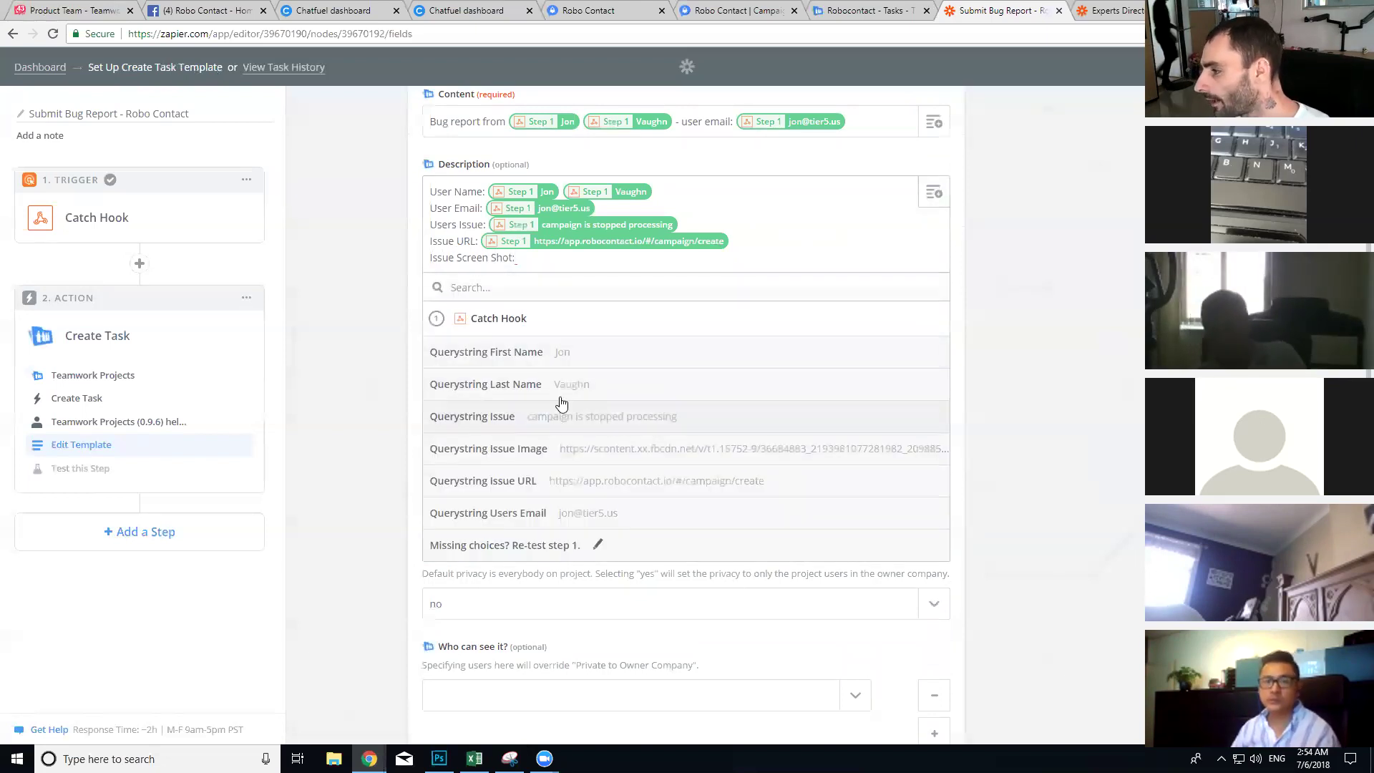
click(542, 459)
scroll(556, 291, down, 1)
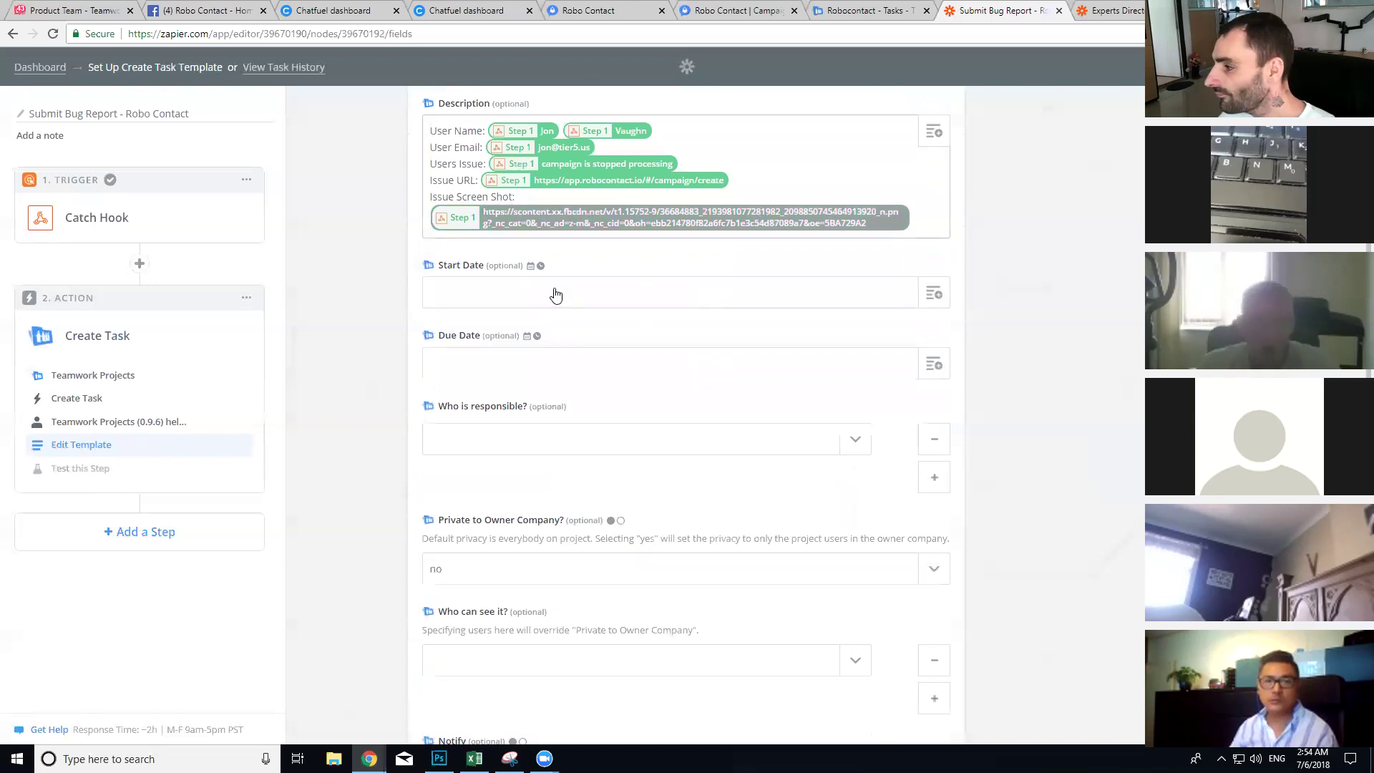
scroll(569, 363, up, 4)
scroll(494, 354, down, 3)
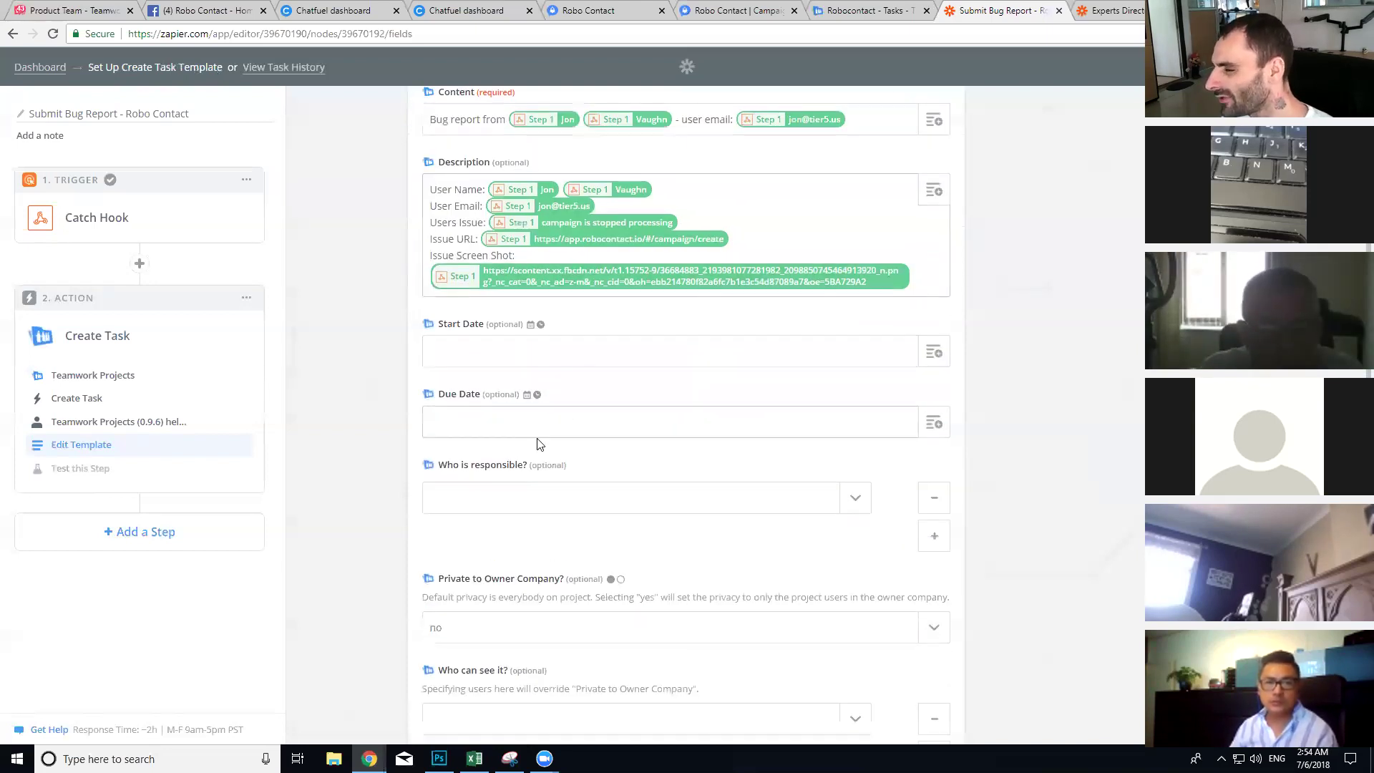
scroll(537, 444, down, 1)
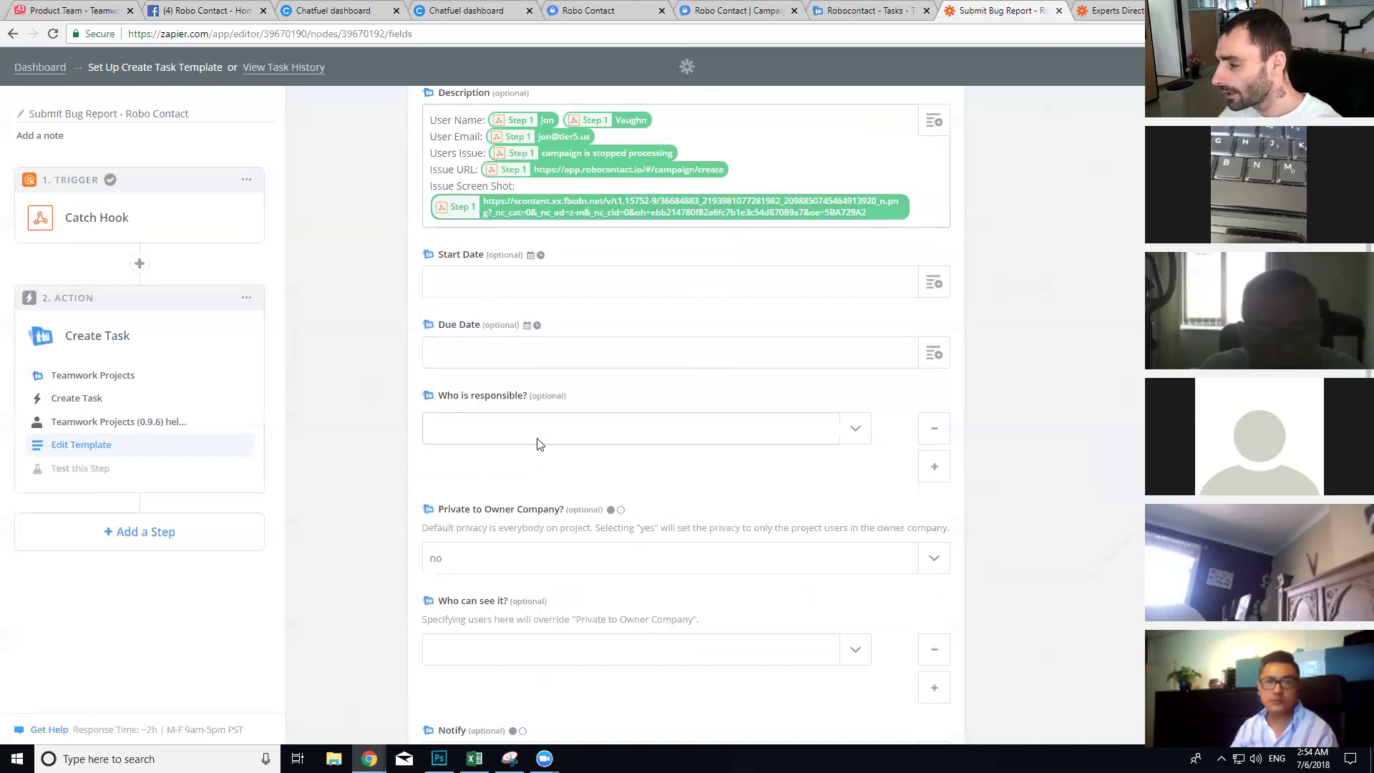
Step: Leave the 'Who is responsible?' assignee field empty
click(575, 422)
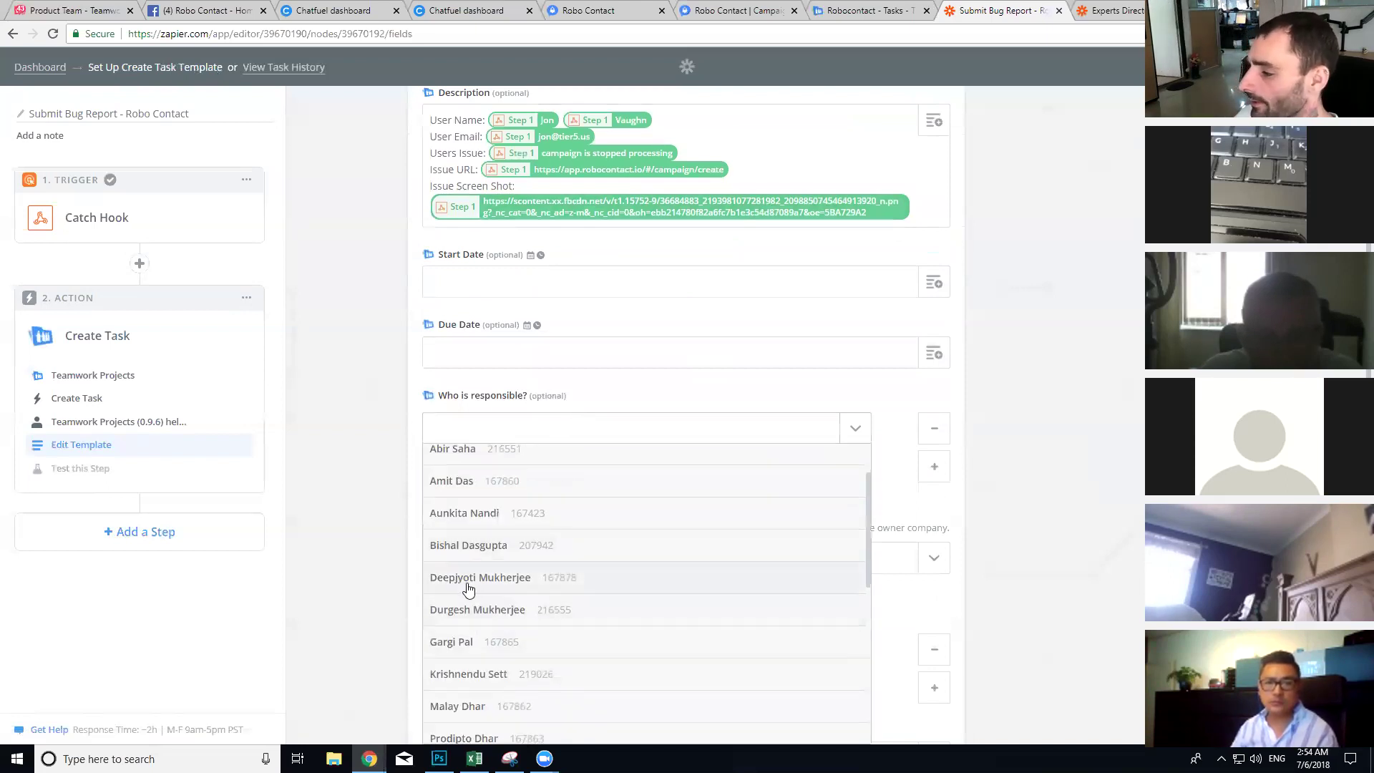
scroll(503, 582, down, 8)
scroll(501, 580, up, 10)
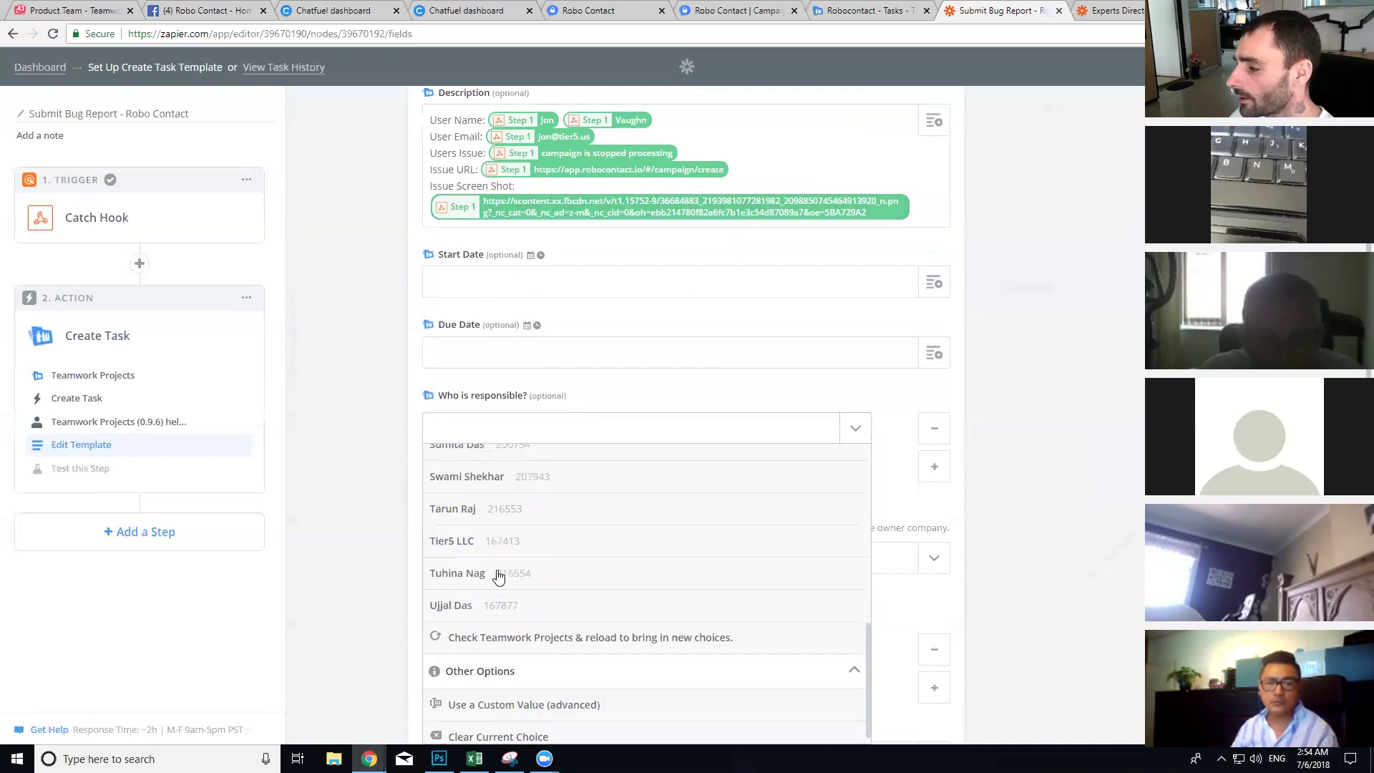
key(Escape)
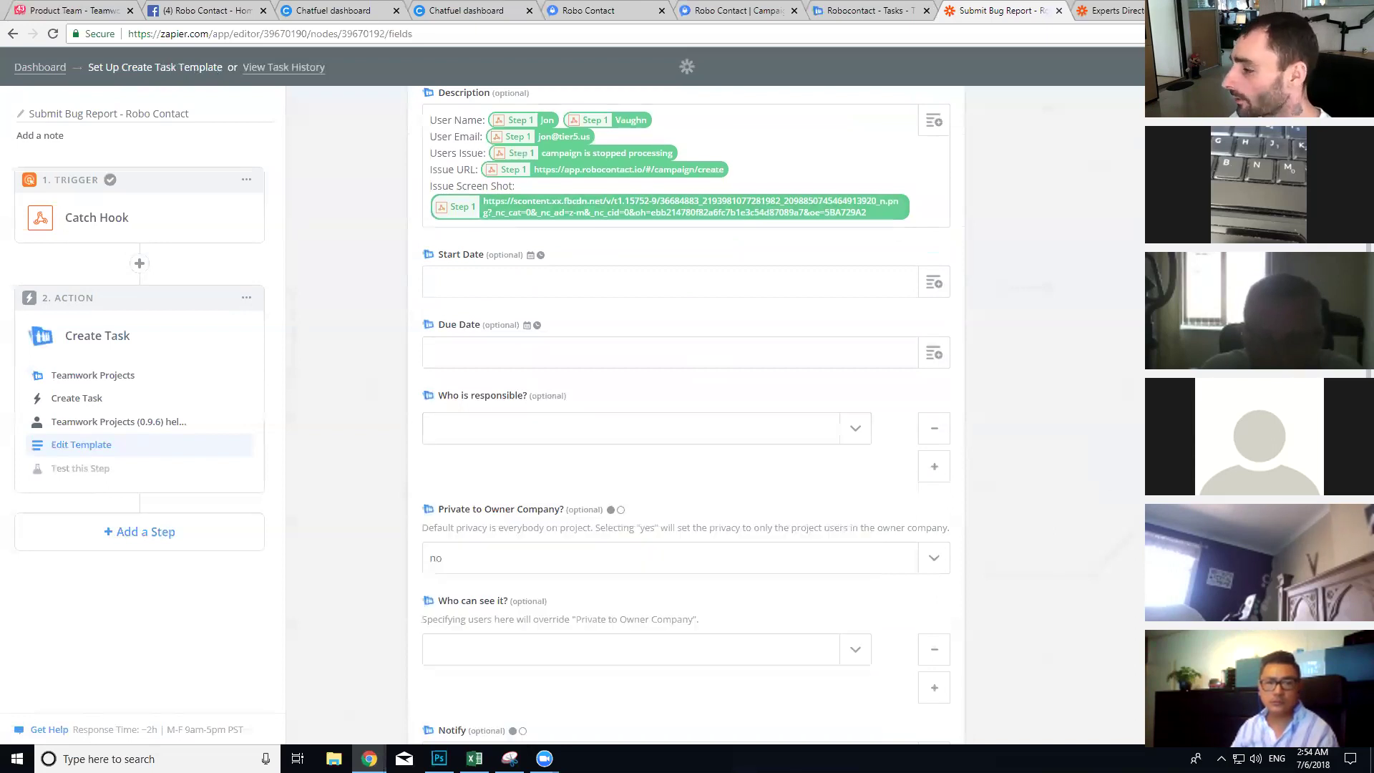
Step: Enter 'customer bug' in the task's Tags field
scroll(645, 467, down, 3)
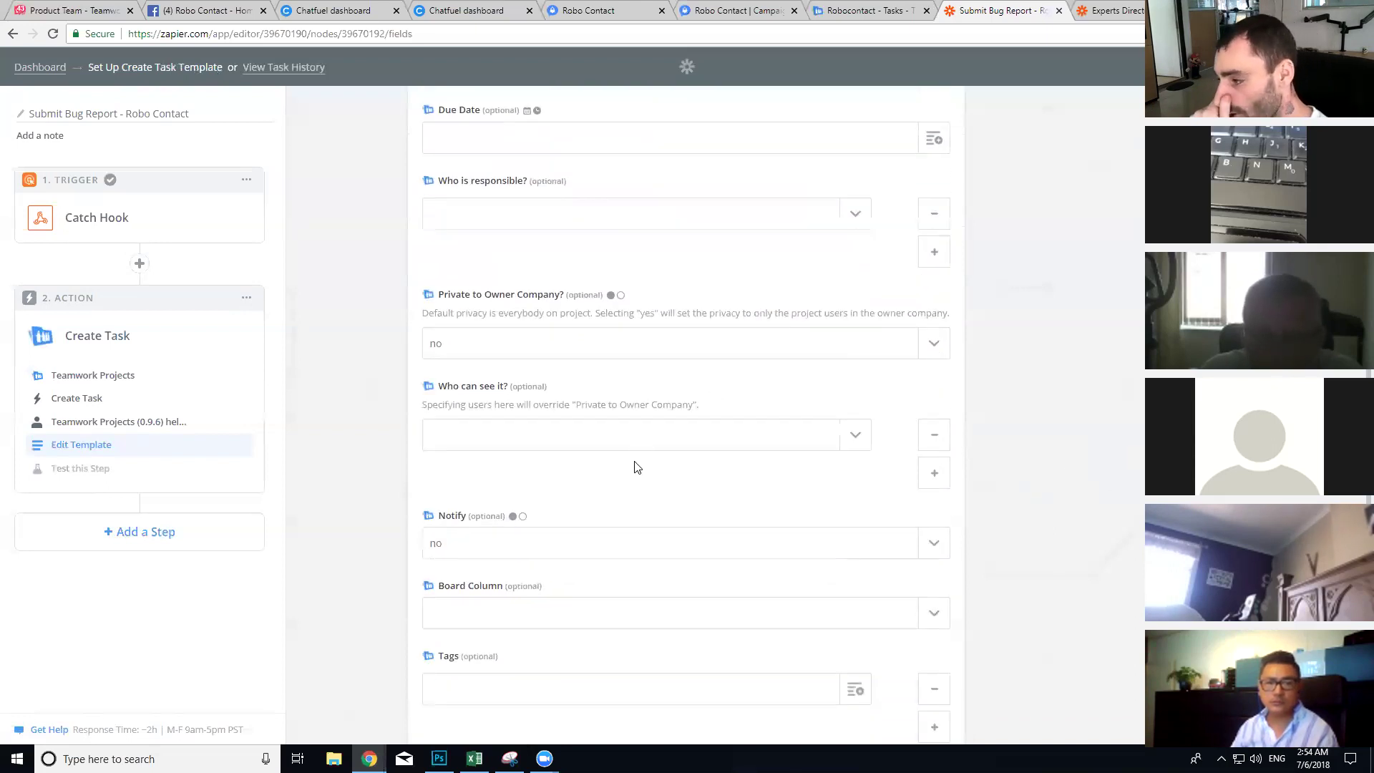
scroll(589, 528, down, 2)
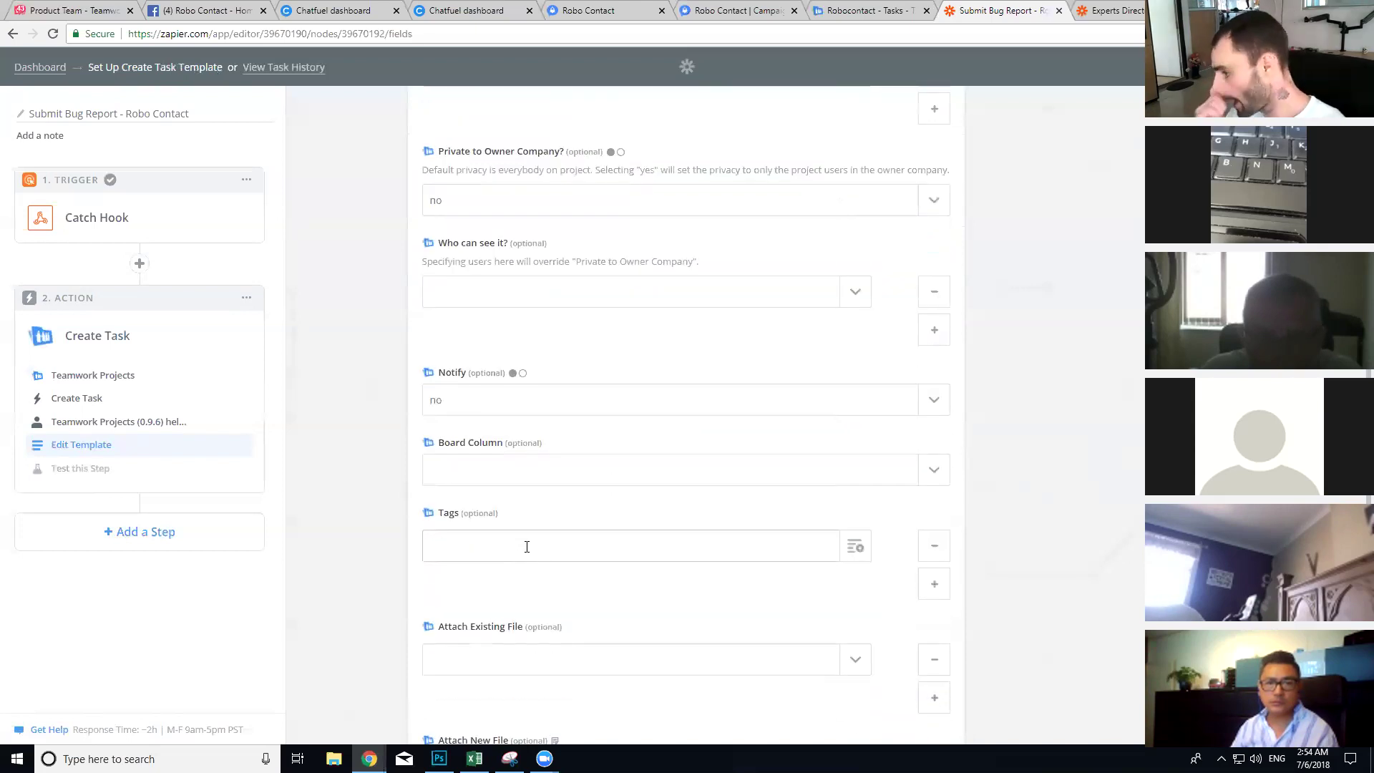
text(omer bug)
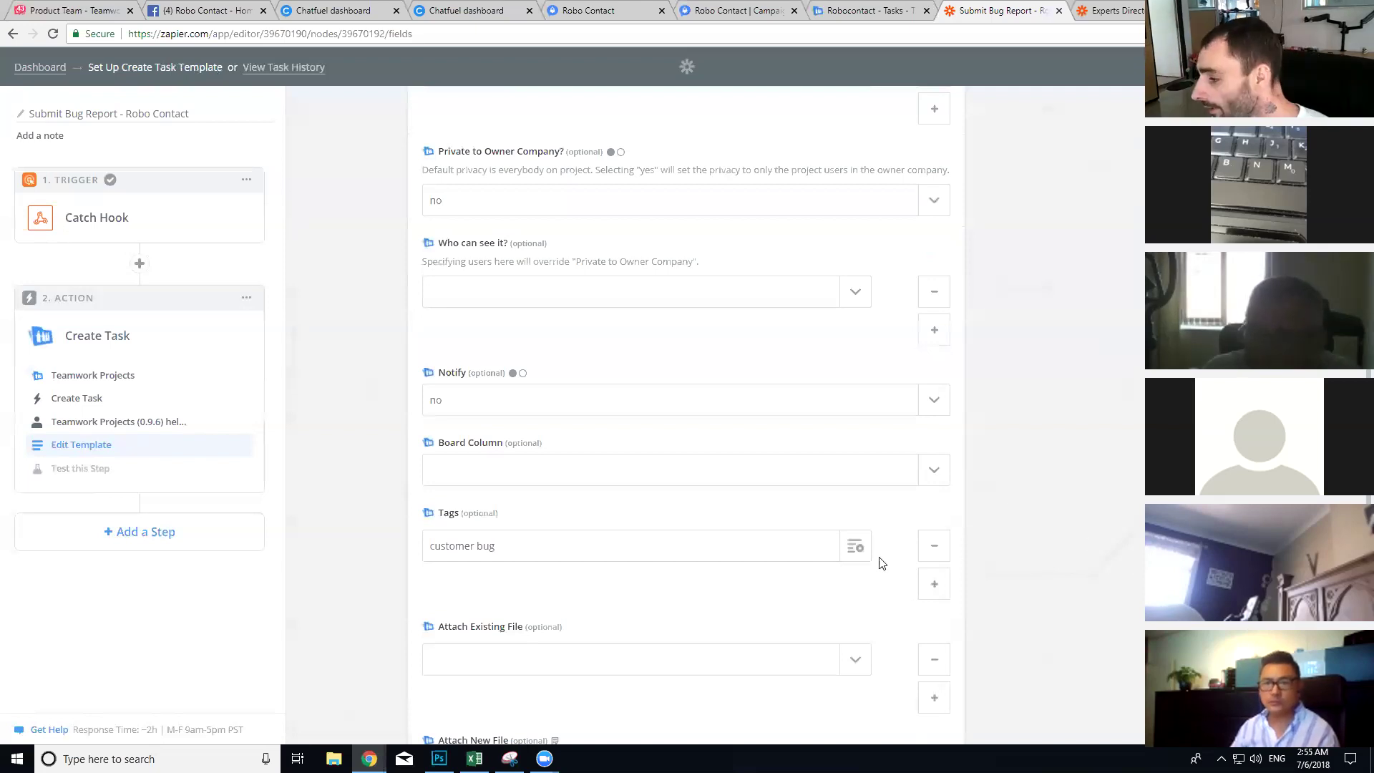
scroll(739, 374, down, 4)
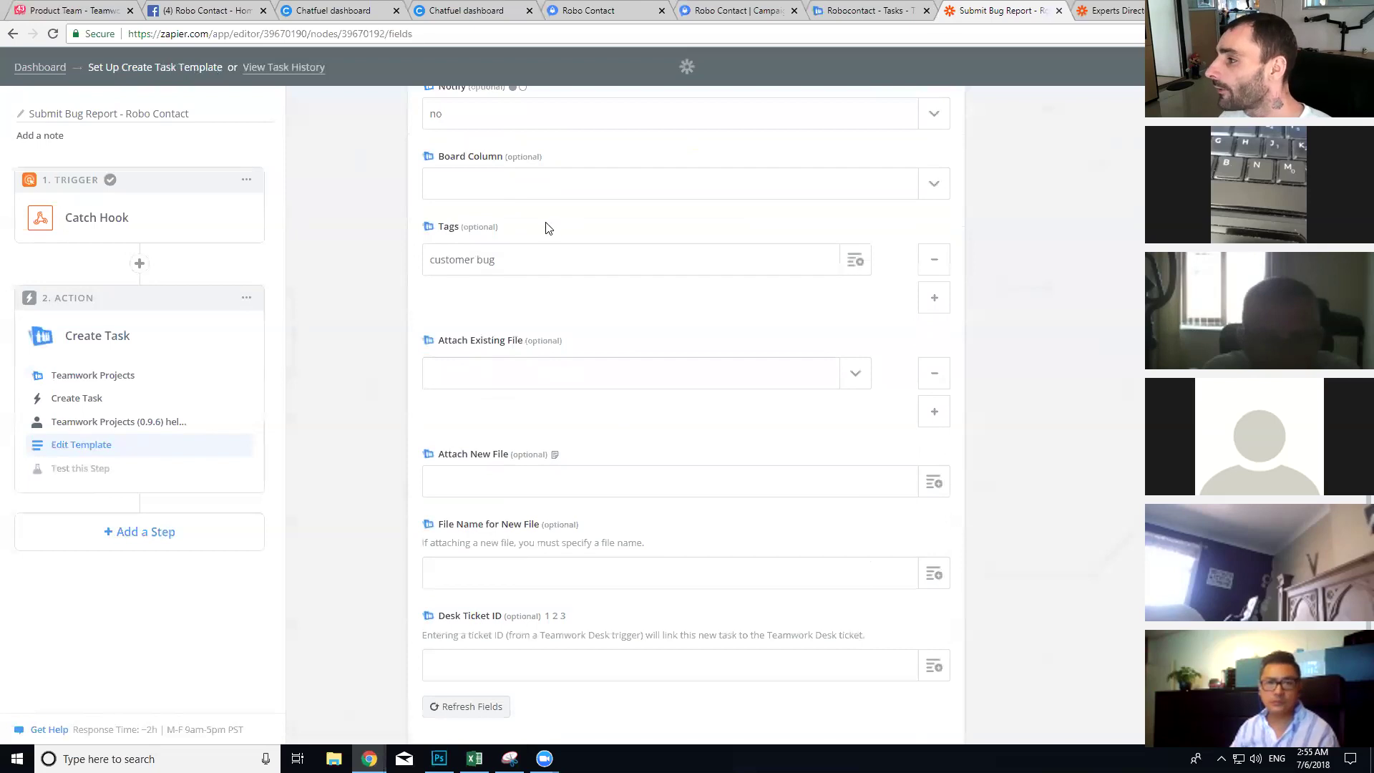
Step: Continue to testing, send a test task to Teamwork Projects, and finish once it succeeds
scroll(546, 226, up, 2)
scroll(604, 359, down, 4)
click(912, 654)
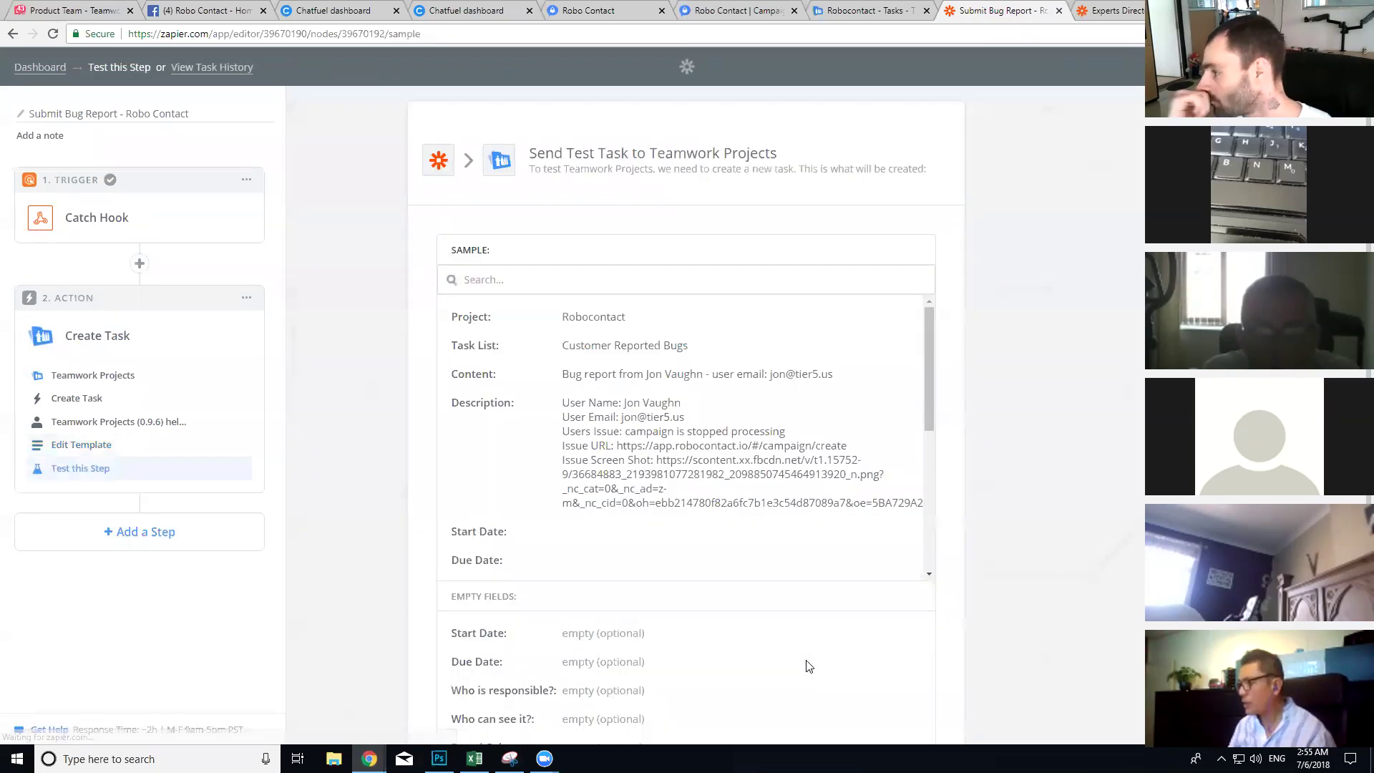
scroll(698, 445, down, 8)
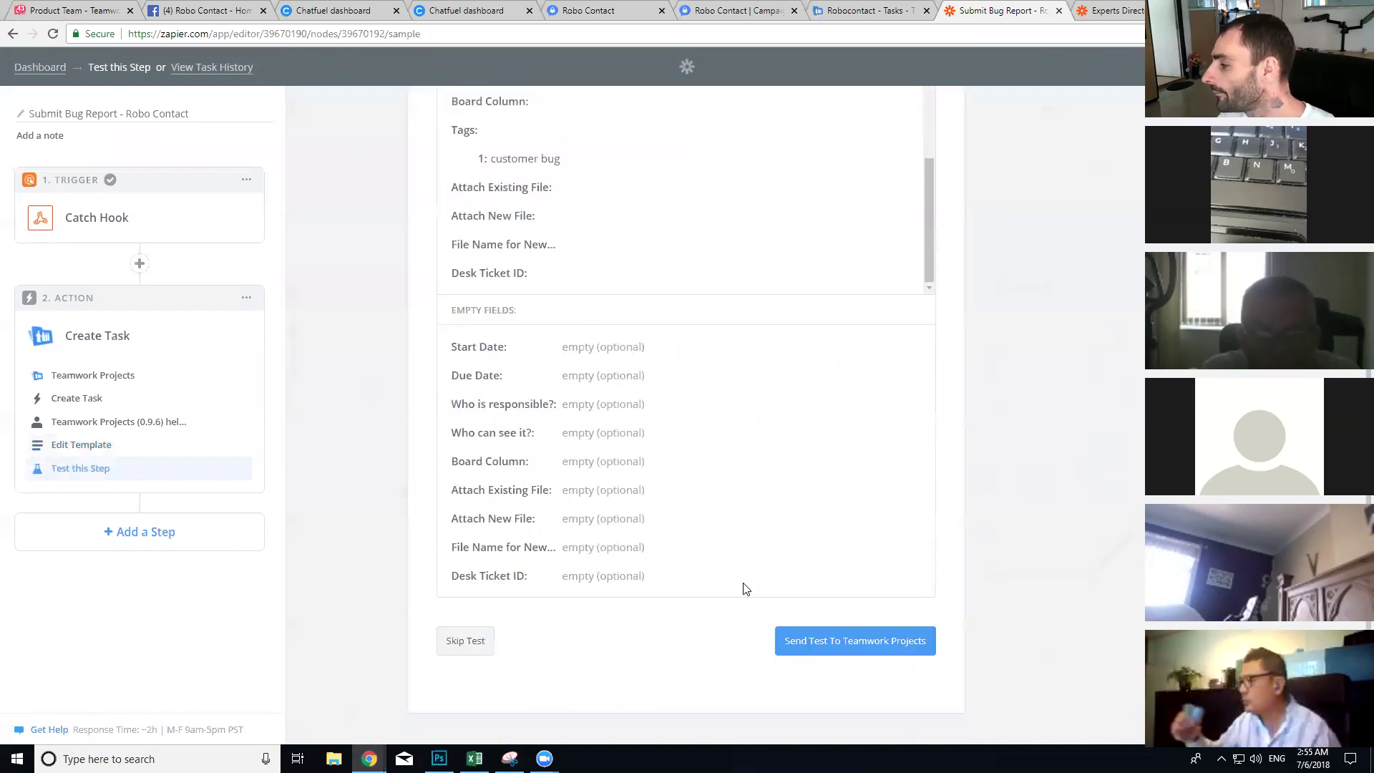
click(849, 633)
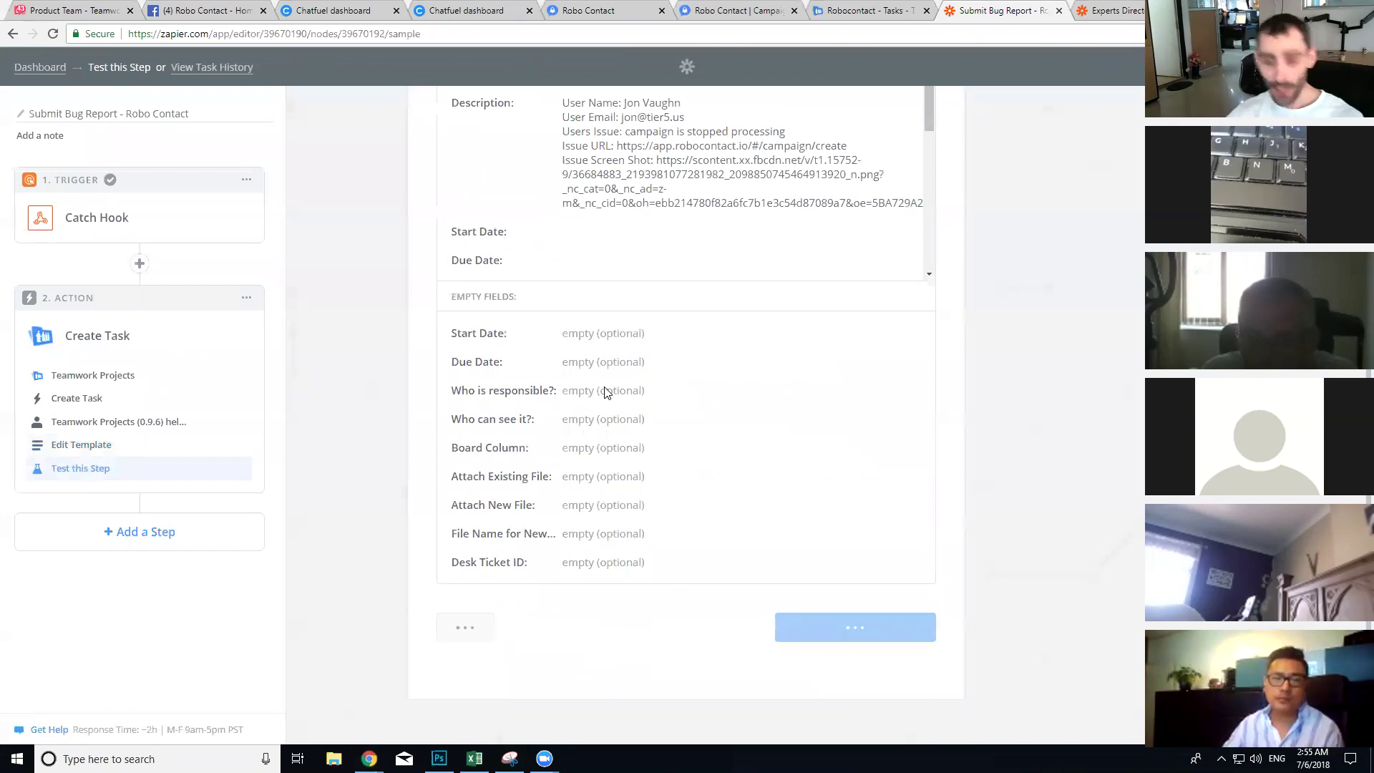
scroll(787, 429, down, 3)
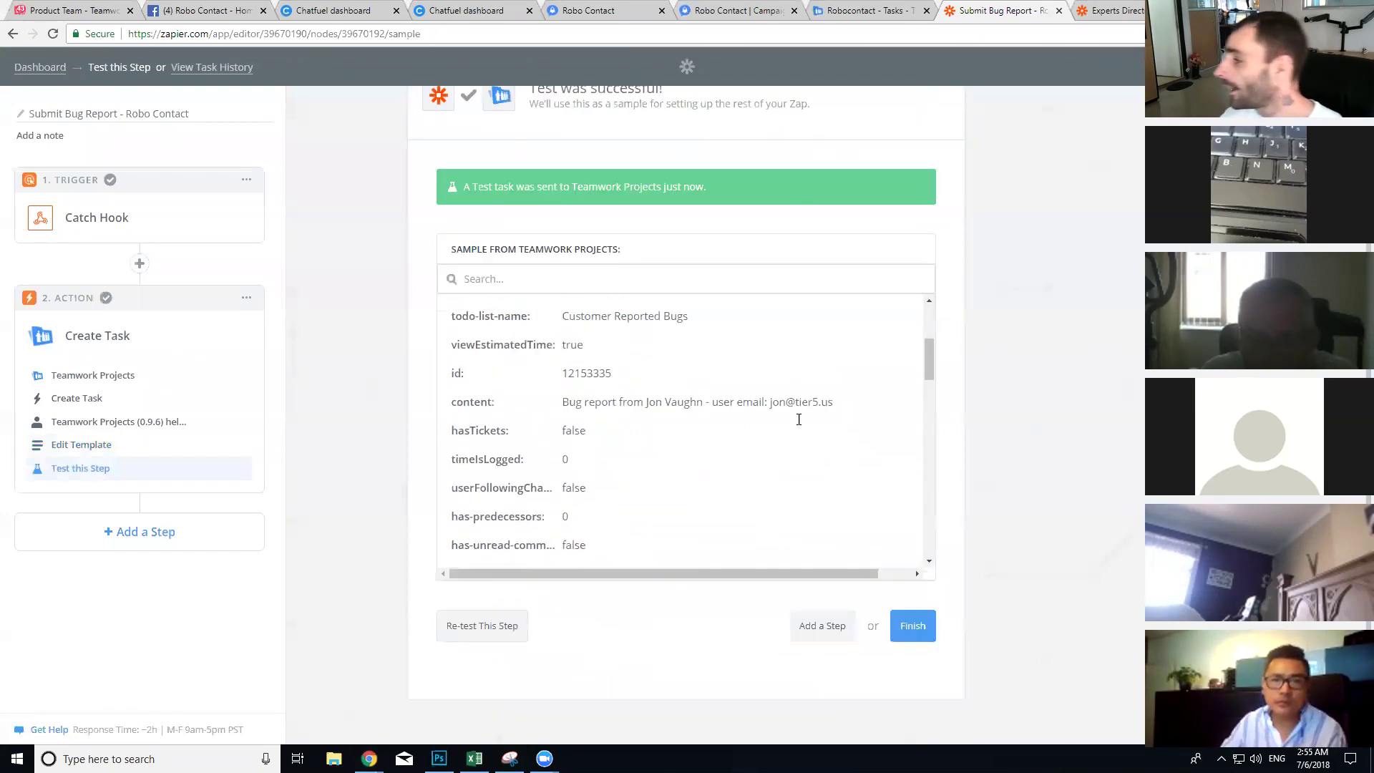
click(913, 628)
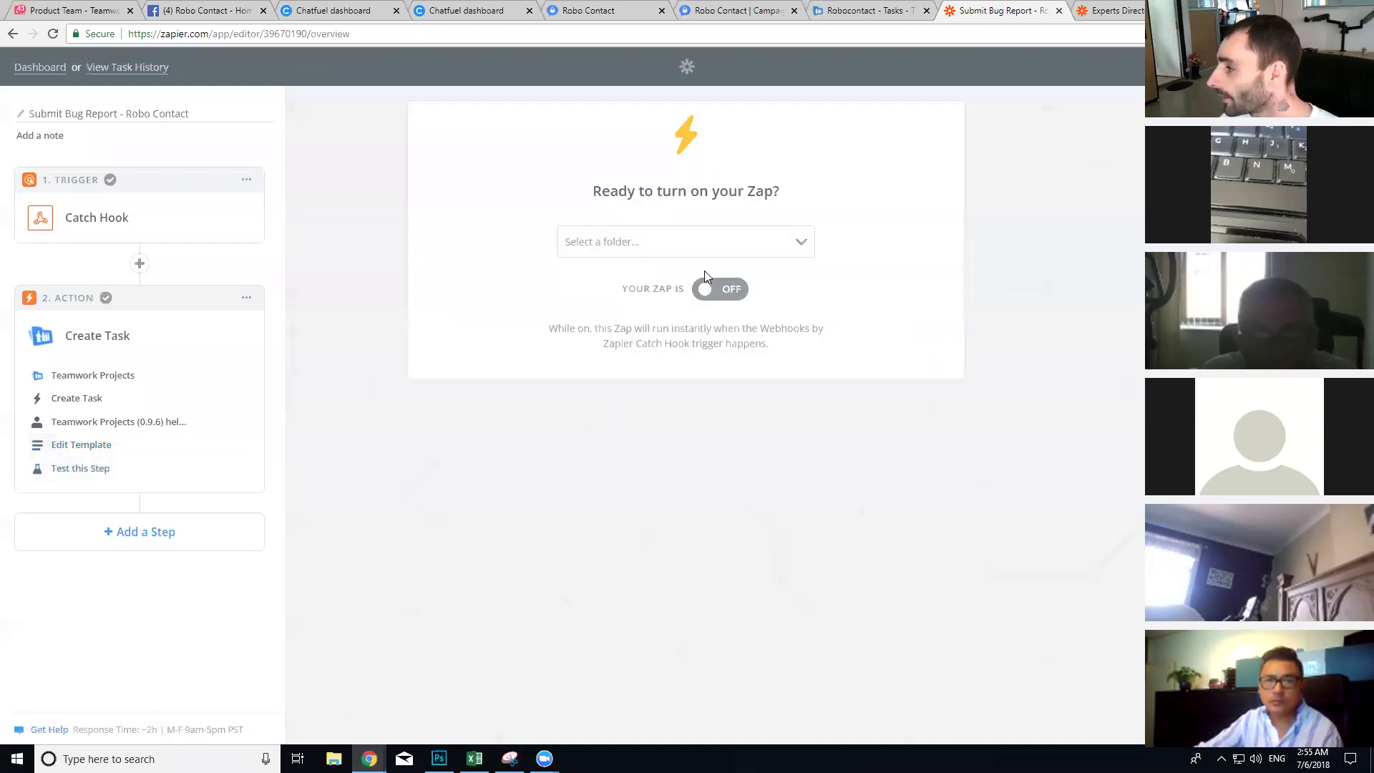
Step: File the Zap in the Robo Contact folder, turn it on, and go to Teamwork's Robocontact tasks
click(711, 255)
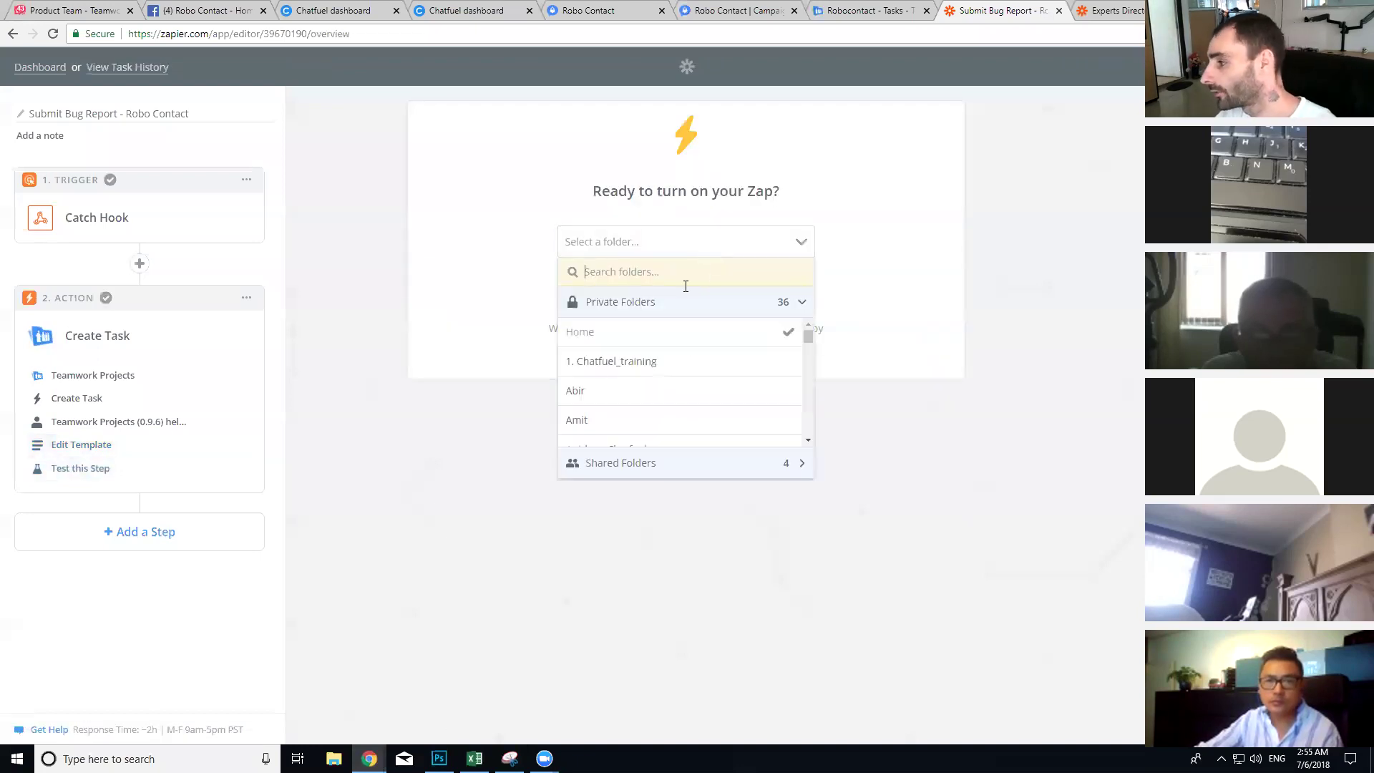
text(rob)
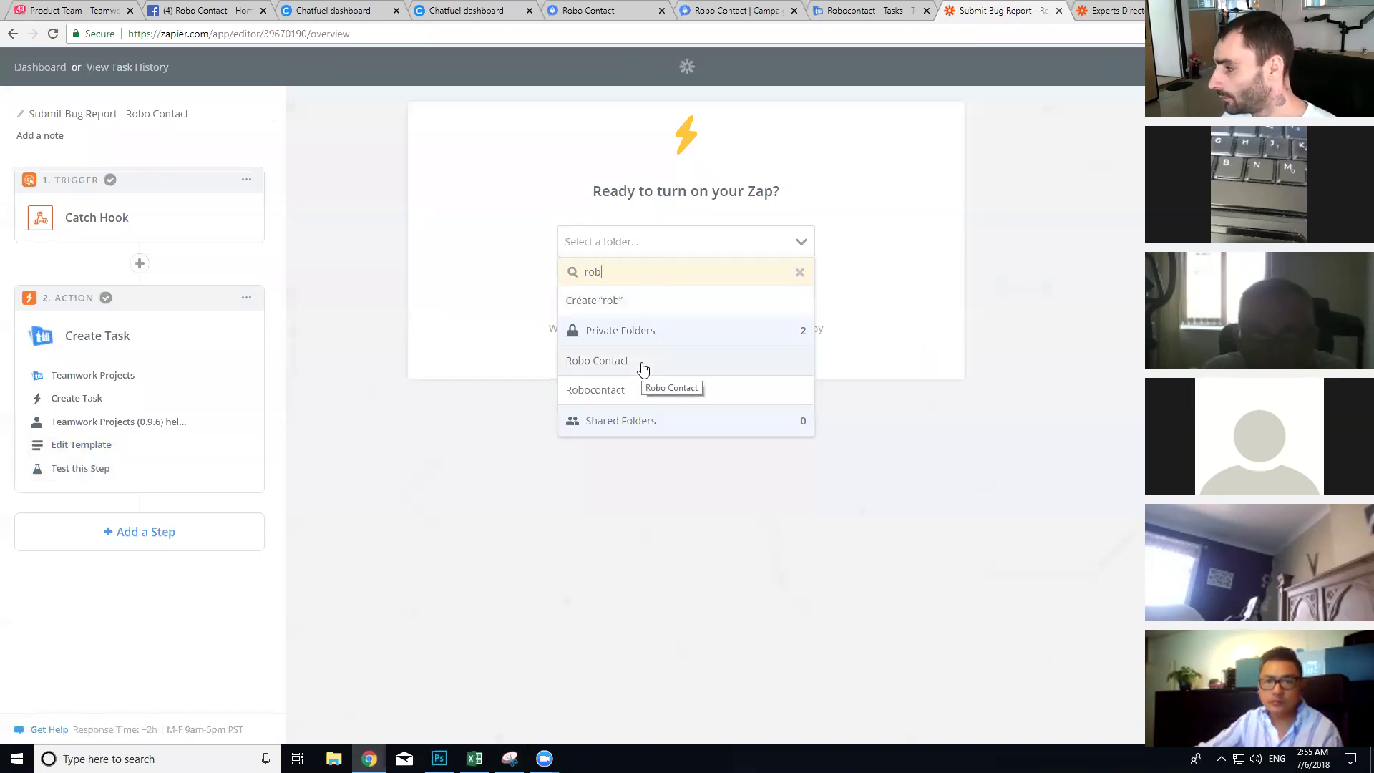
click(643, 368)
click(735, 291)
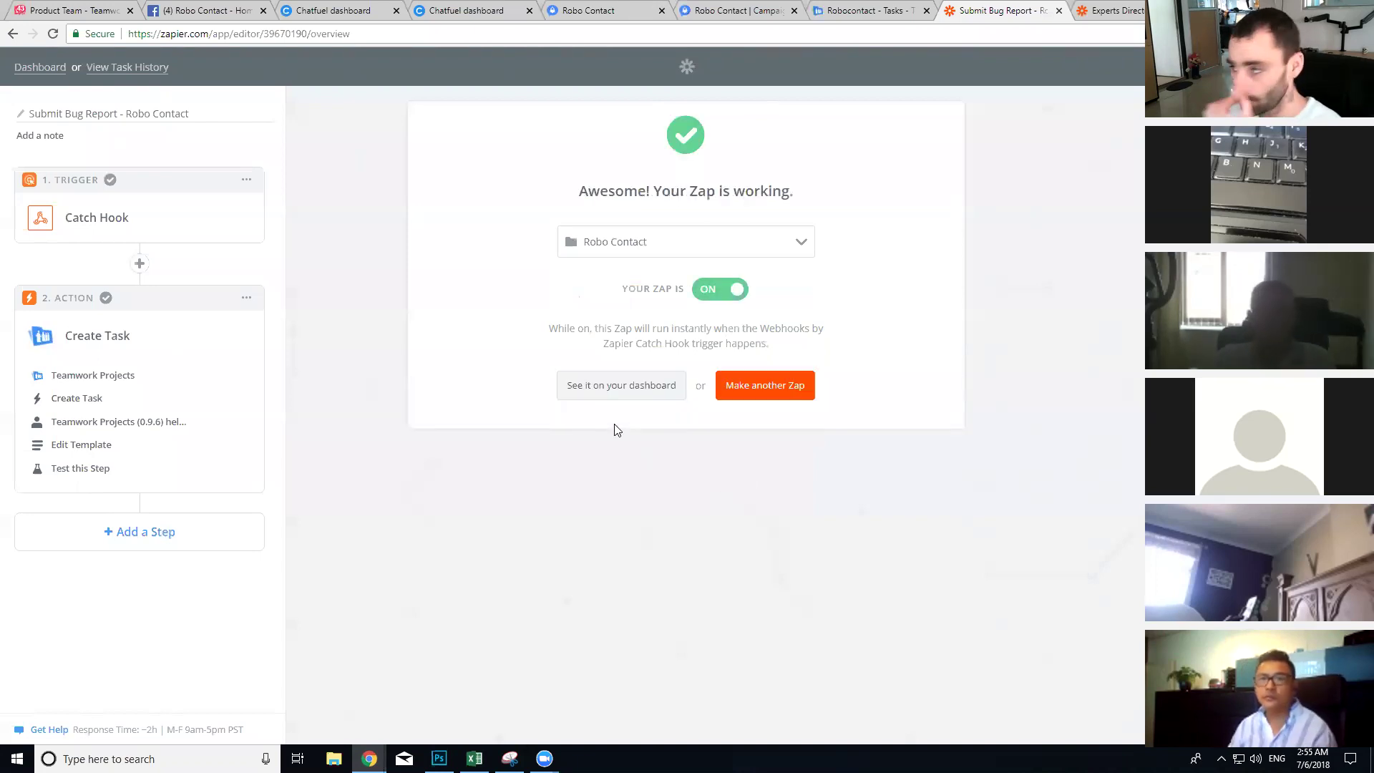
click(808, 9)
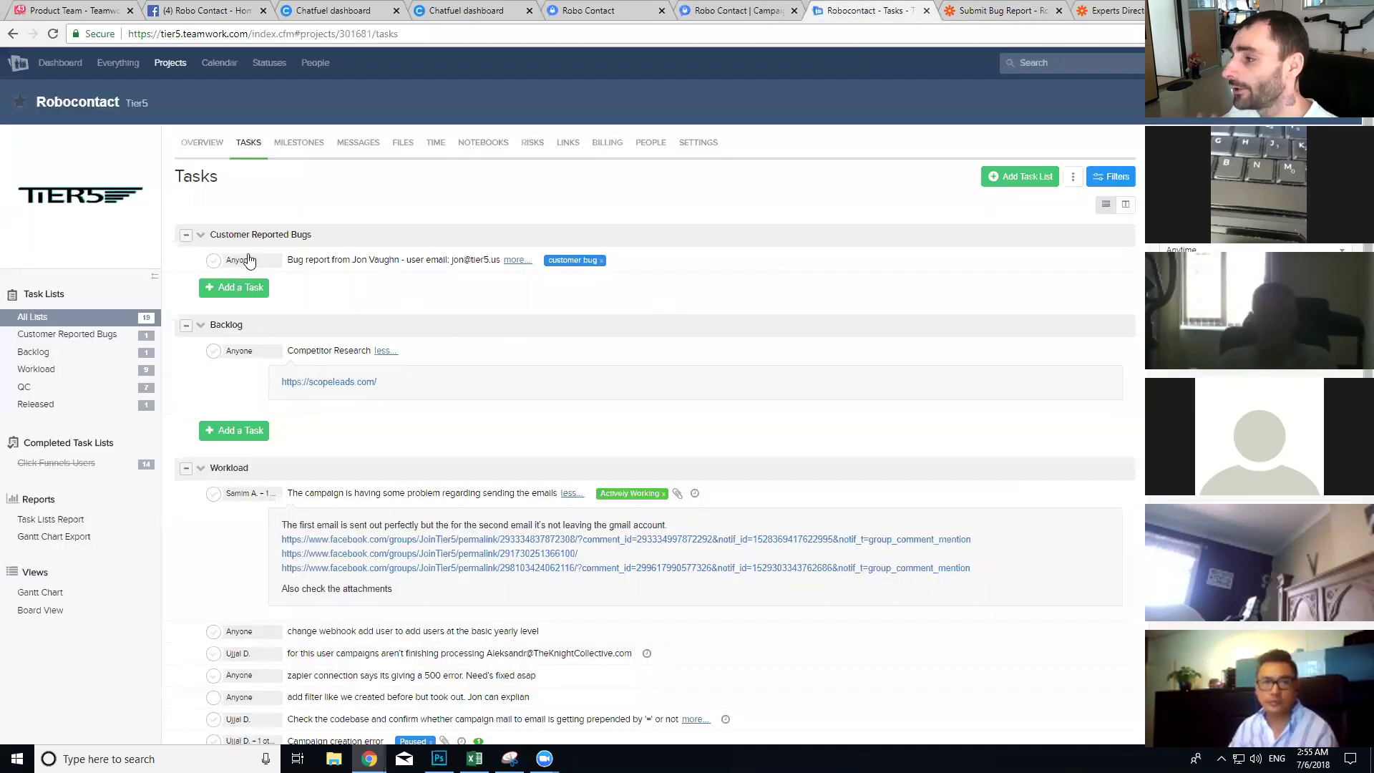
Step: Expand the test bug task's details and view its issue screenshot
click(516, 261)
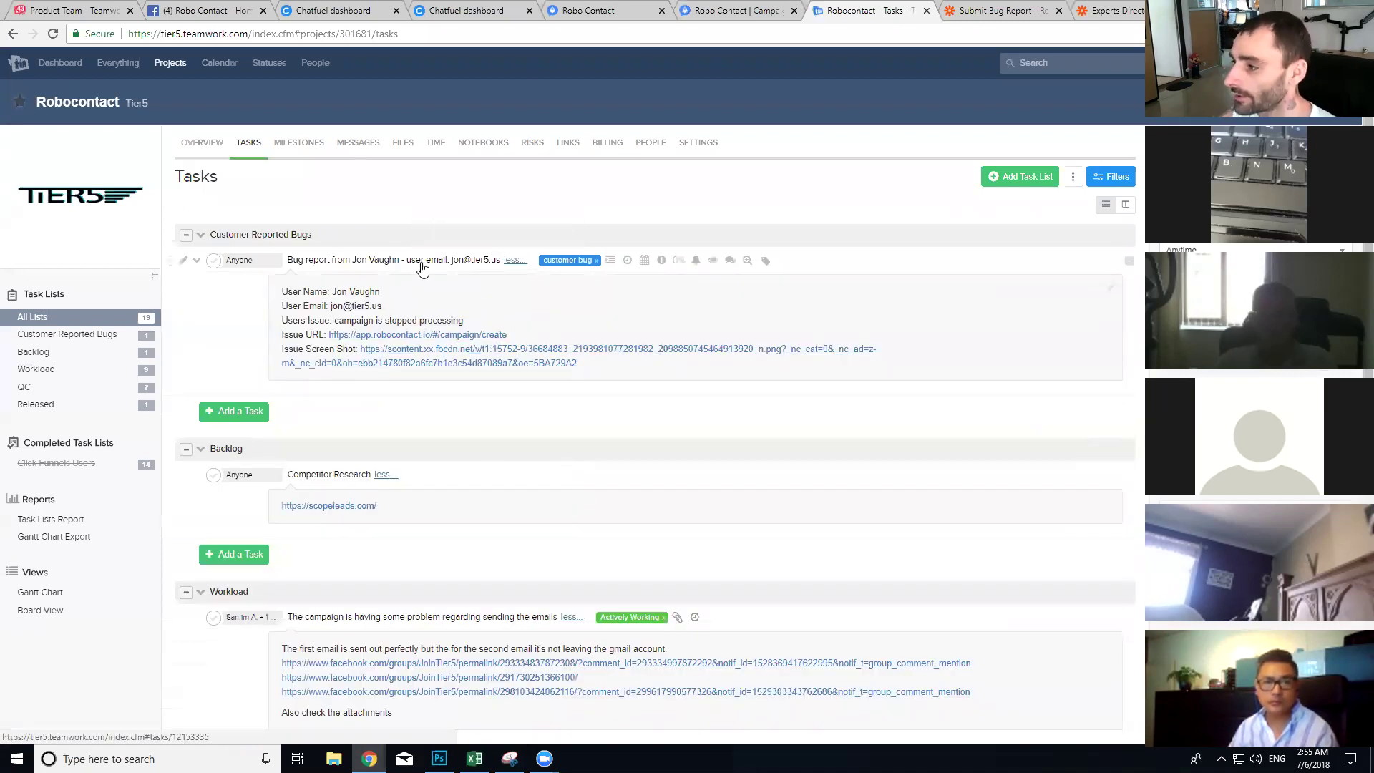
click(445, 356)
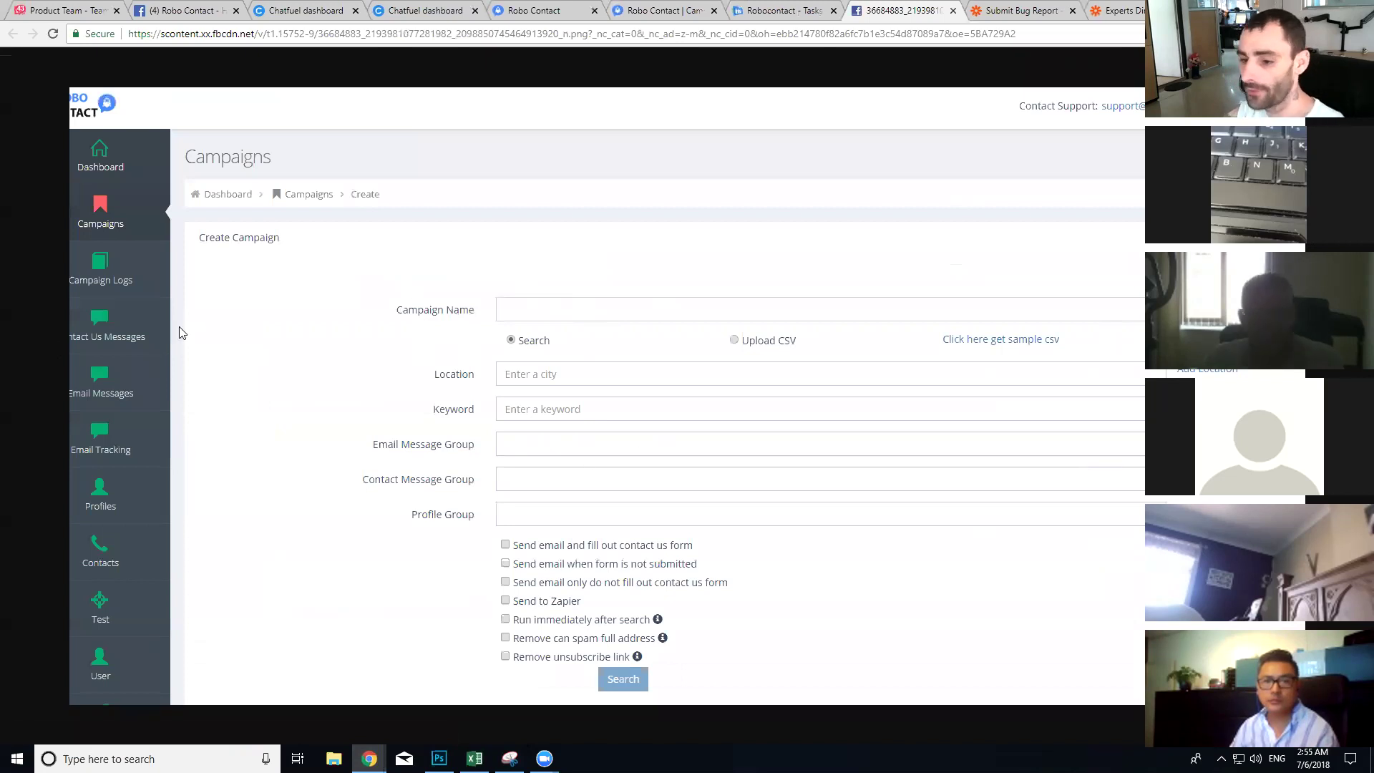
key(ctrl+w)
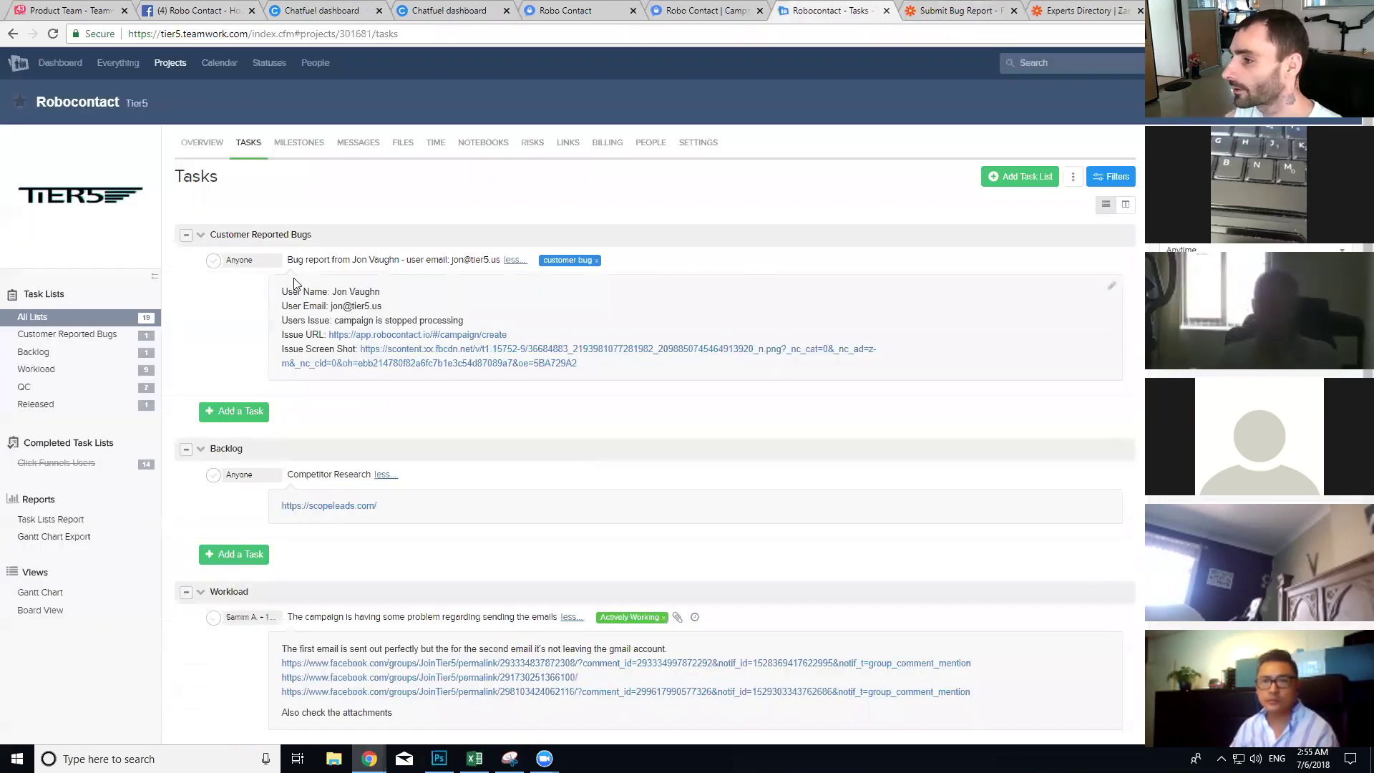
Step: Delete the test bug task and return to the Chatfuel dashboard
click(196, 259)
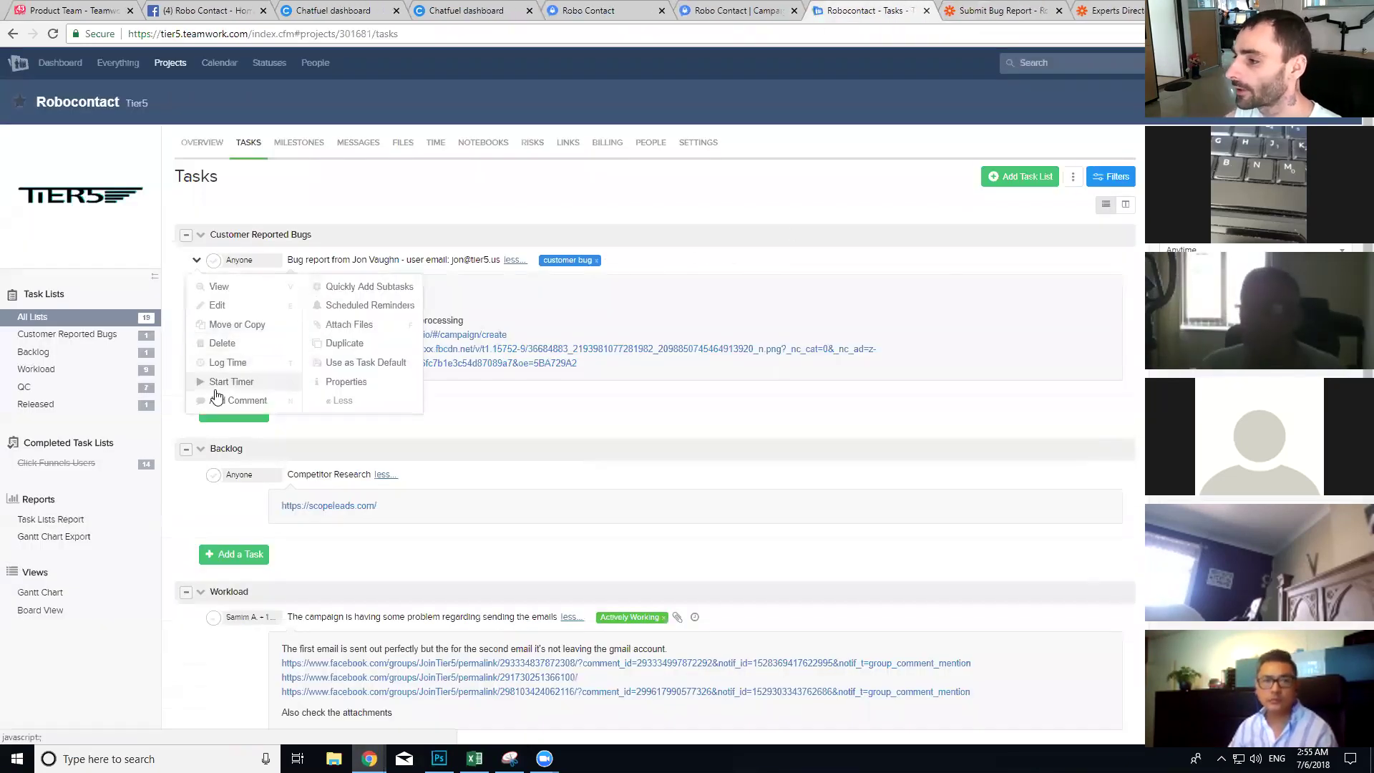
click(222, 343)
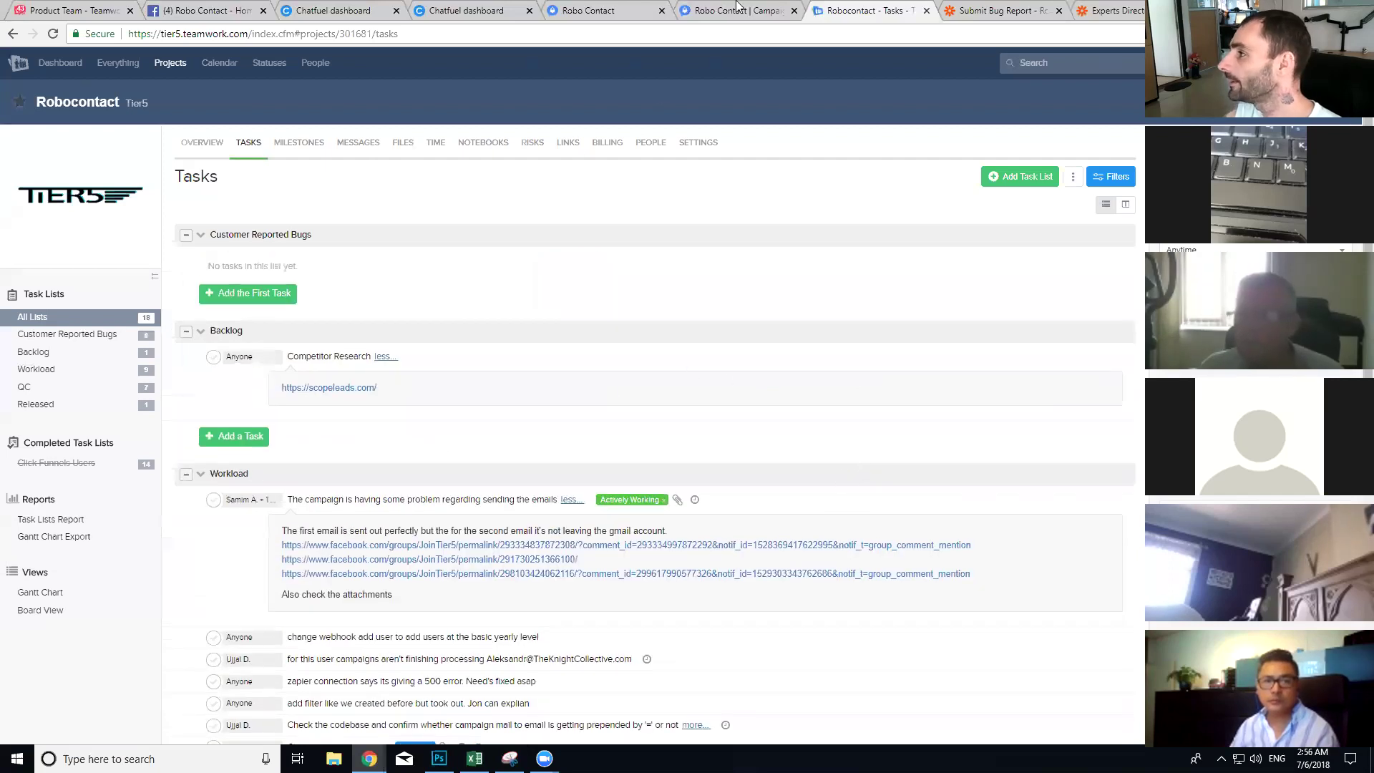
click(179, 7)
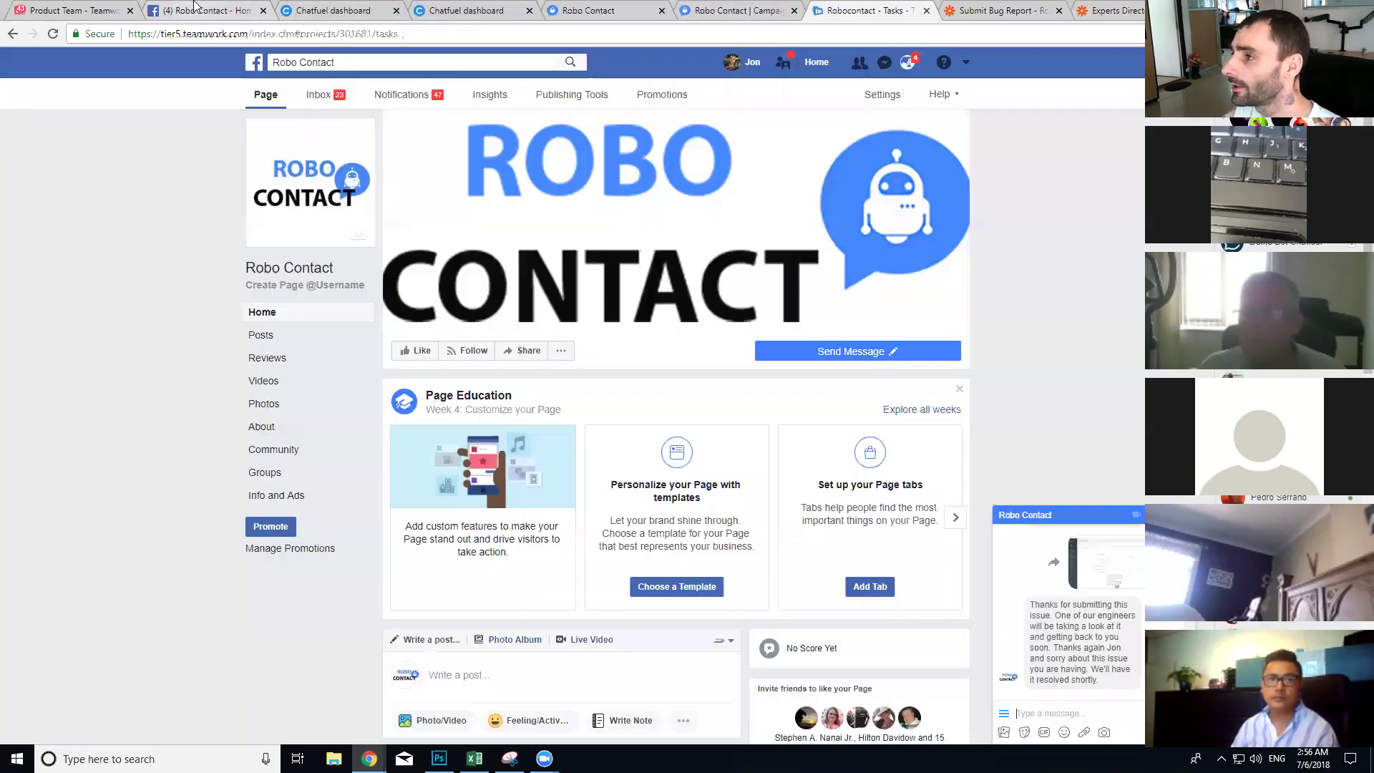
click(337, 10)
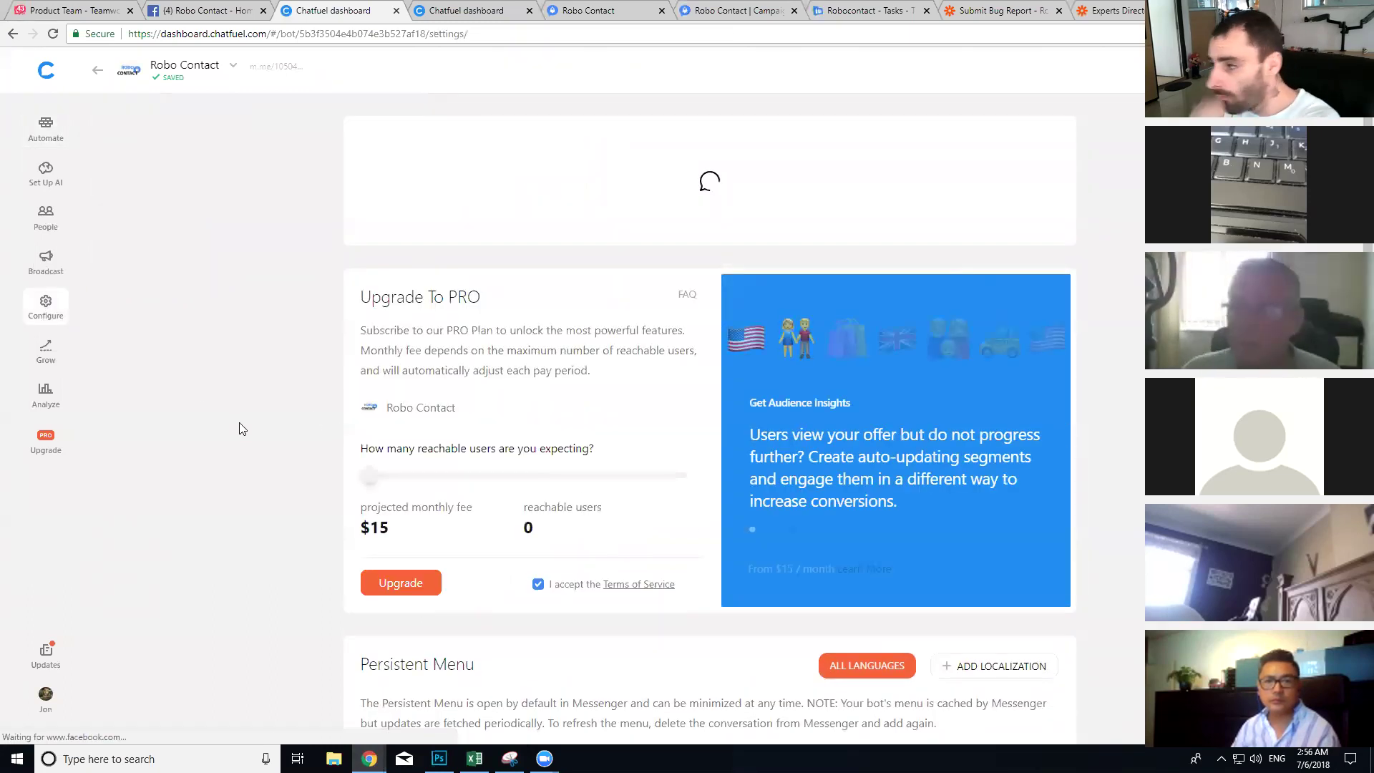
Step: Add an 'About Robo Contact' Persistent Menu item linked to the About Robo Contact block
scroll(302, 264, down, 9)
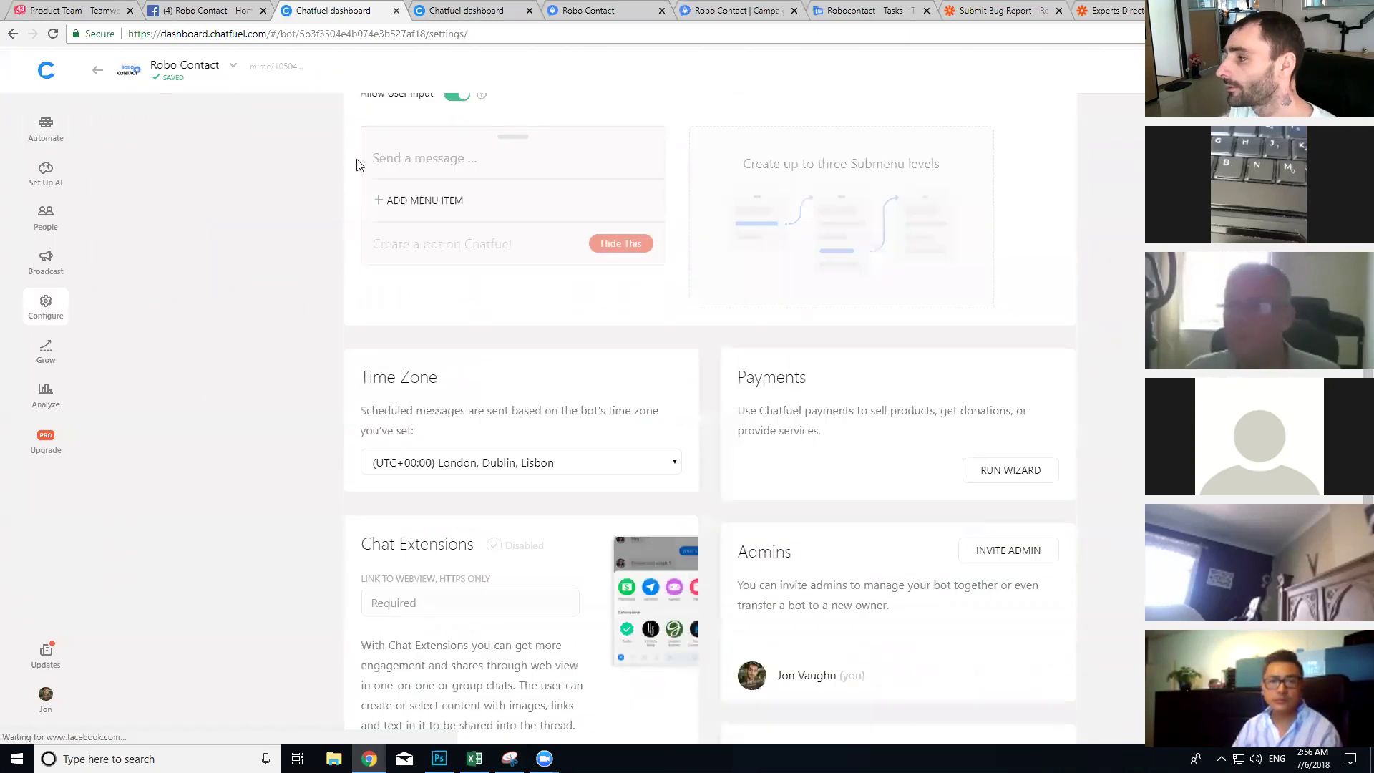
scroll(421, 329, up, 2)
click(412, 345)
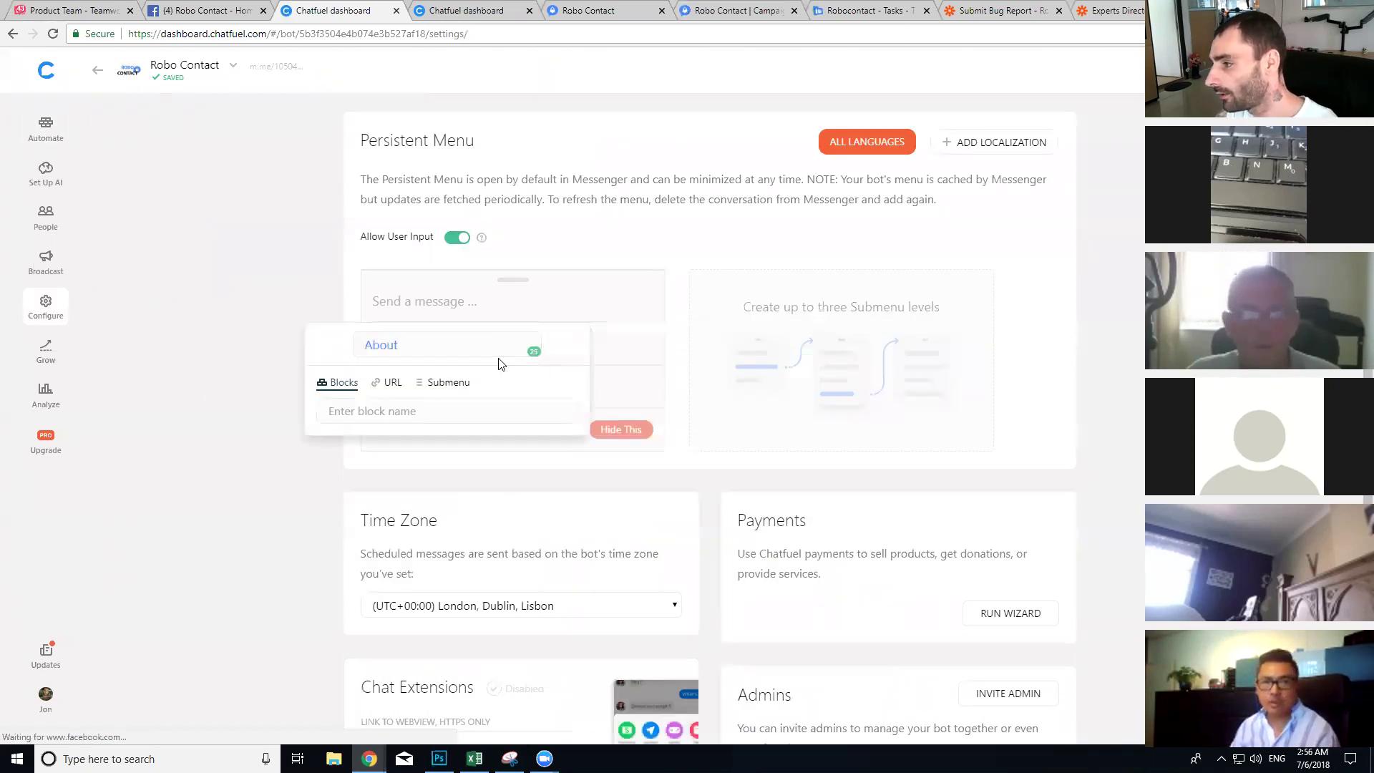
text(About Robo Contact)
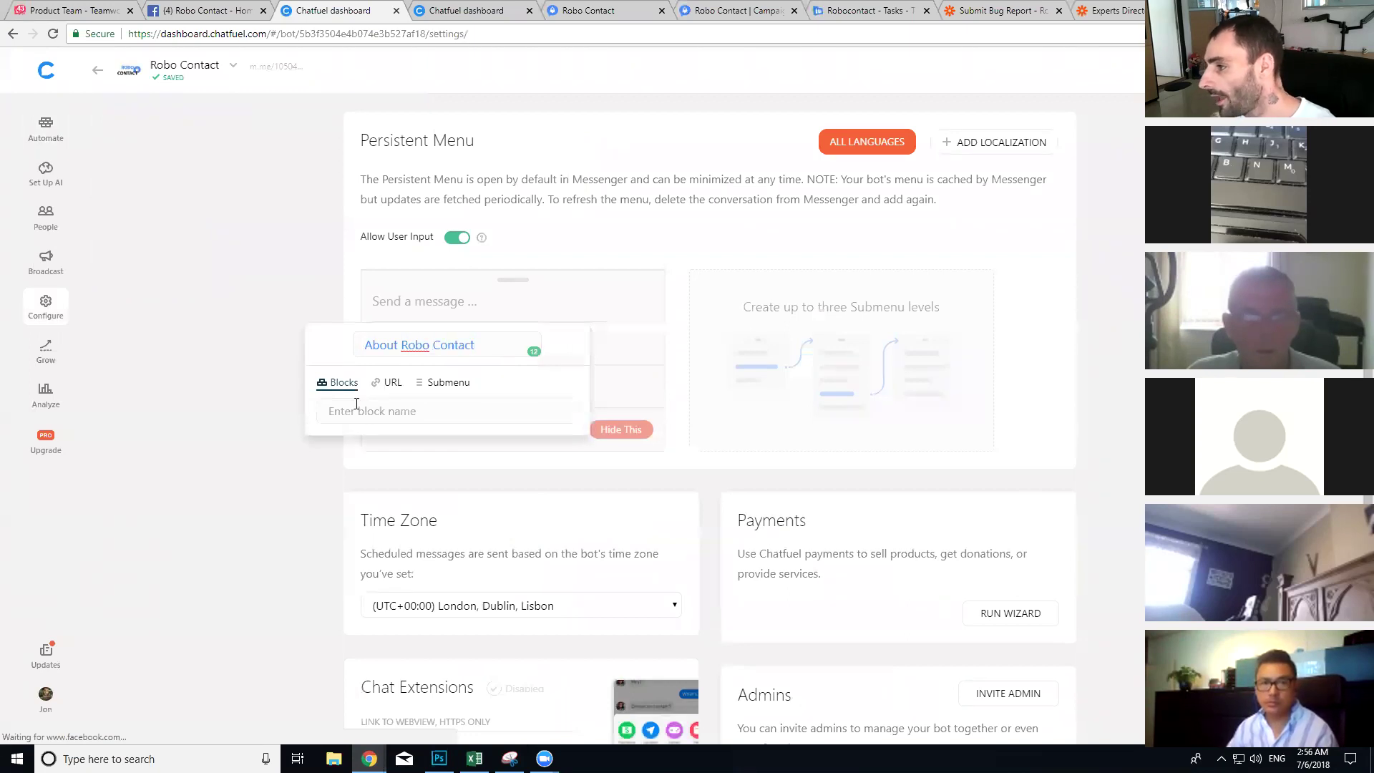
click(356, 406)
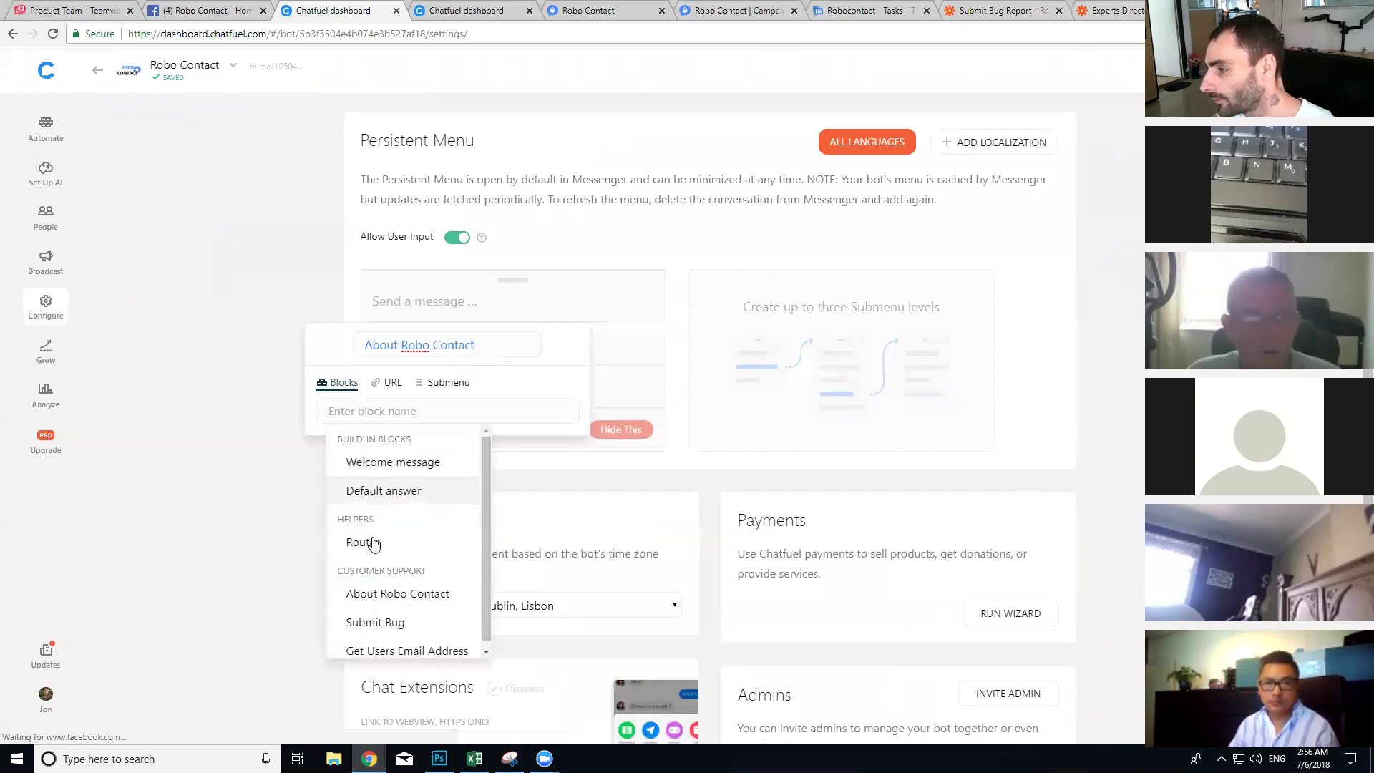
click(368, 593)
click(193, 511)
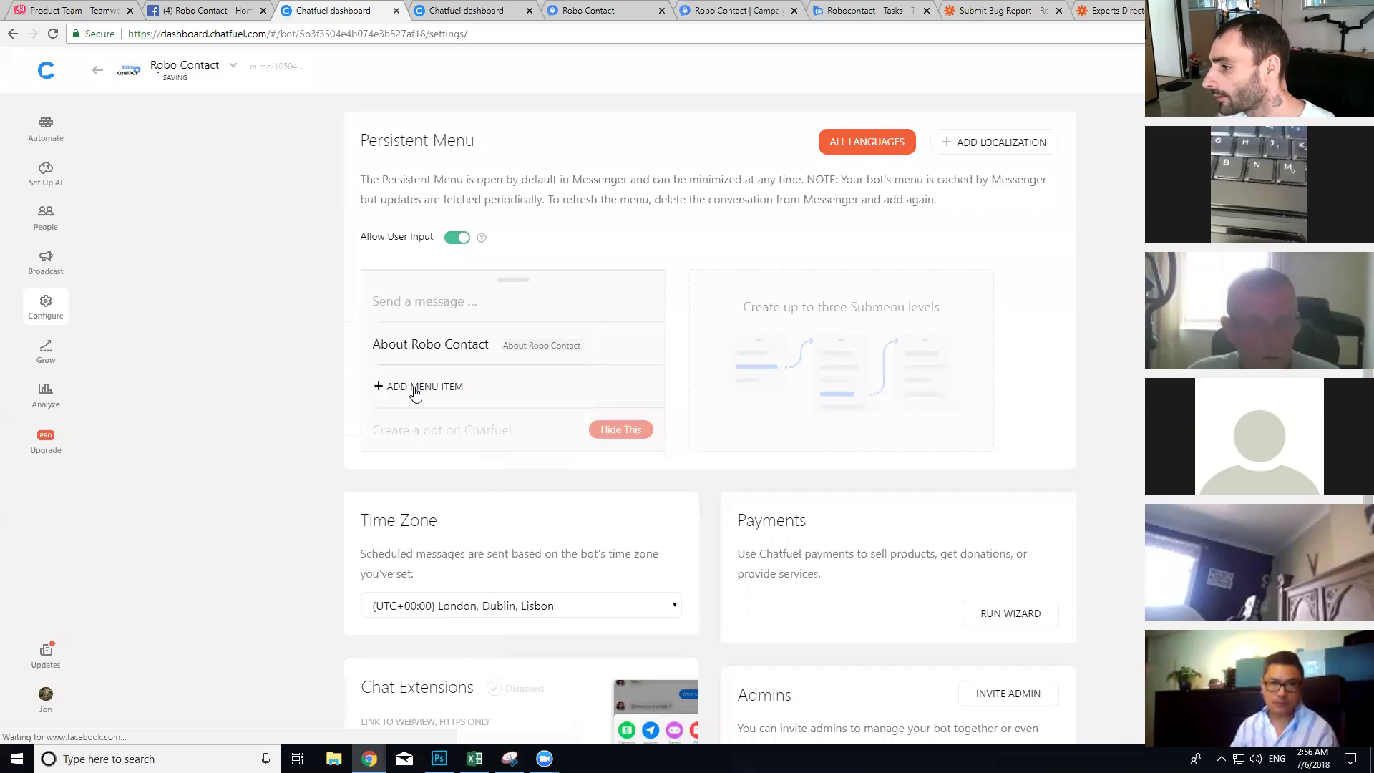
Step: Add a 'Customer Support' menu item set to open a submenu
click(415, 390)
text(C)
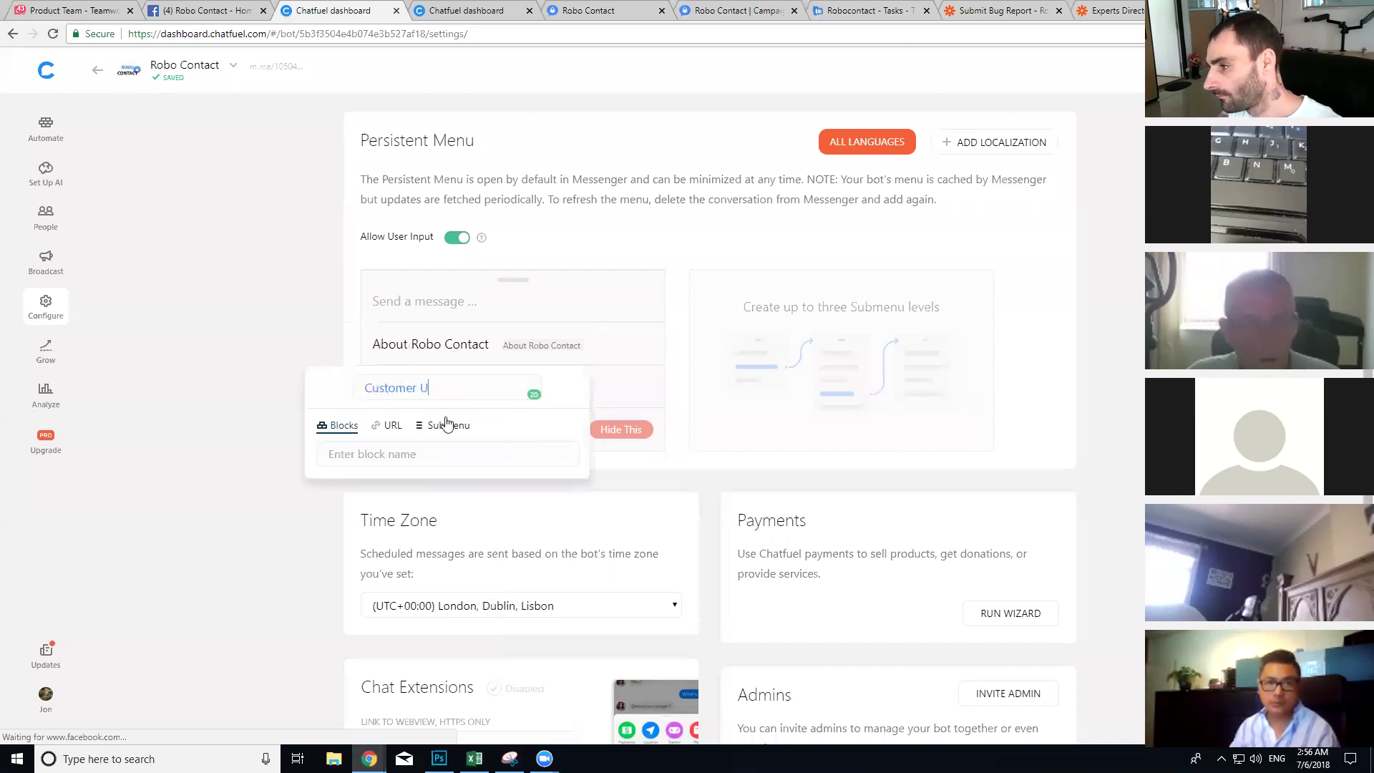
text(ustomer Support)
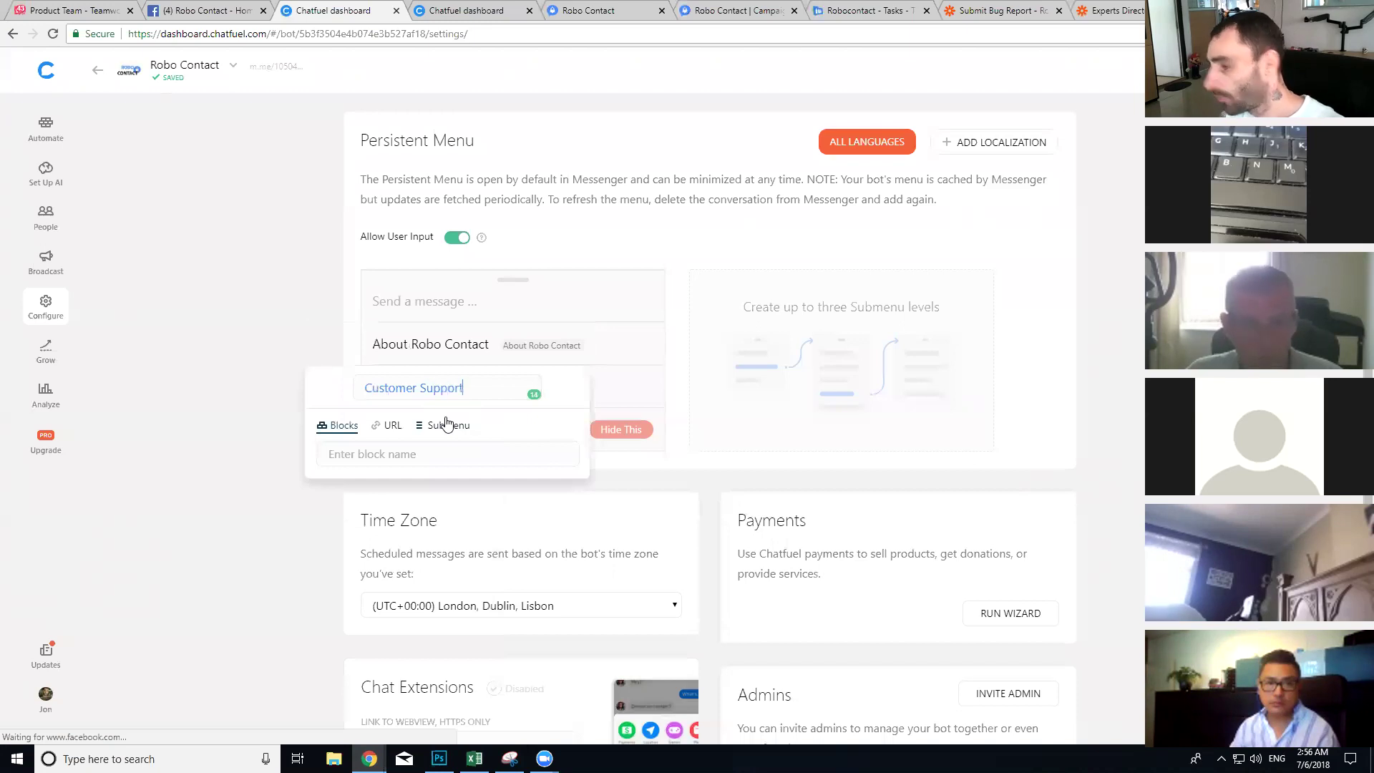
click(448, 426)
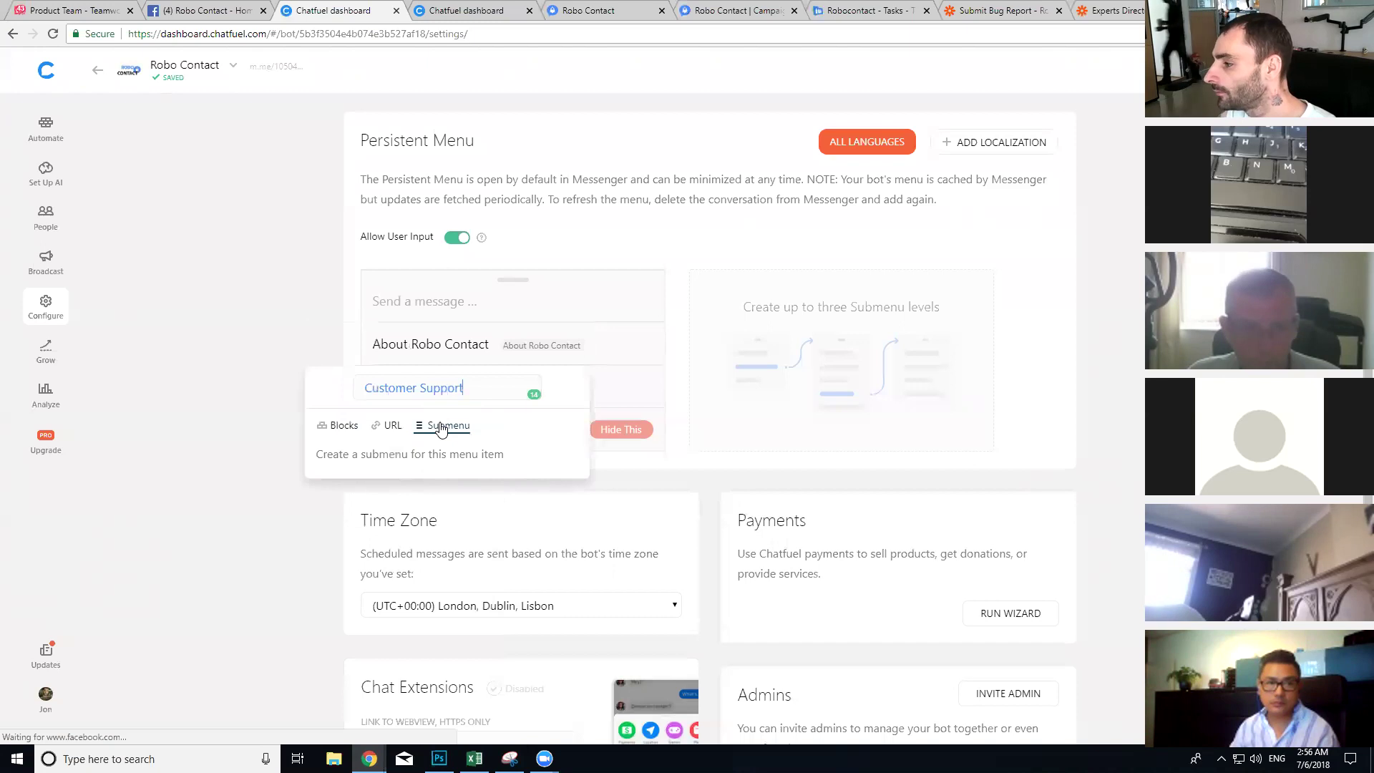
click(315, 552)
Step: Add a submenu item, rename it 'Submit A Bug', and link it to the Submit Bug block
click(769, 354)
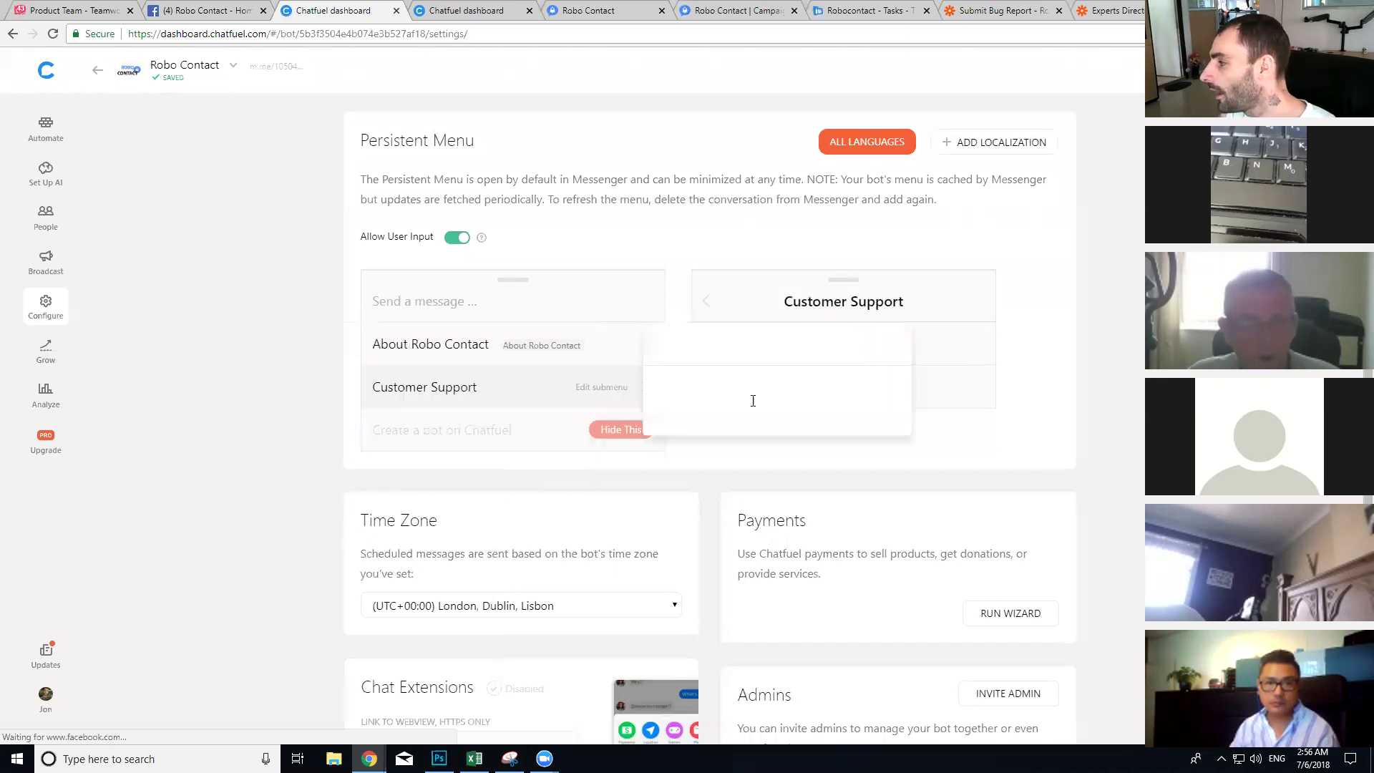
text(Training Videos)
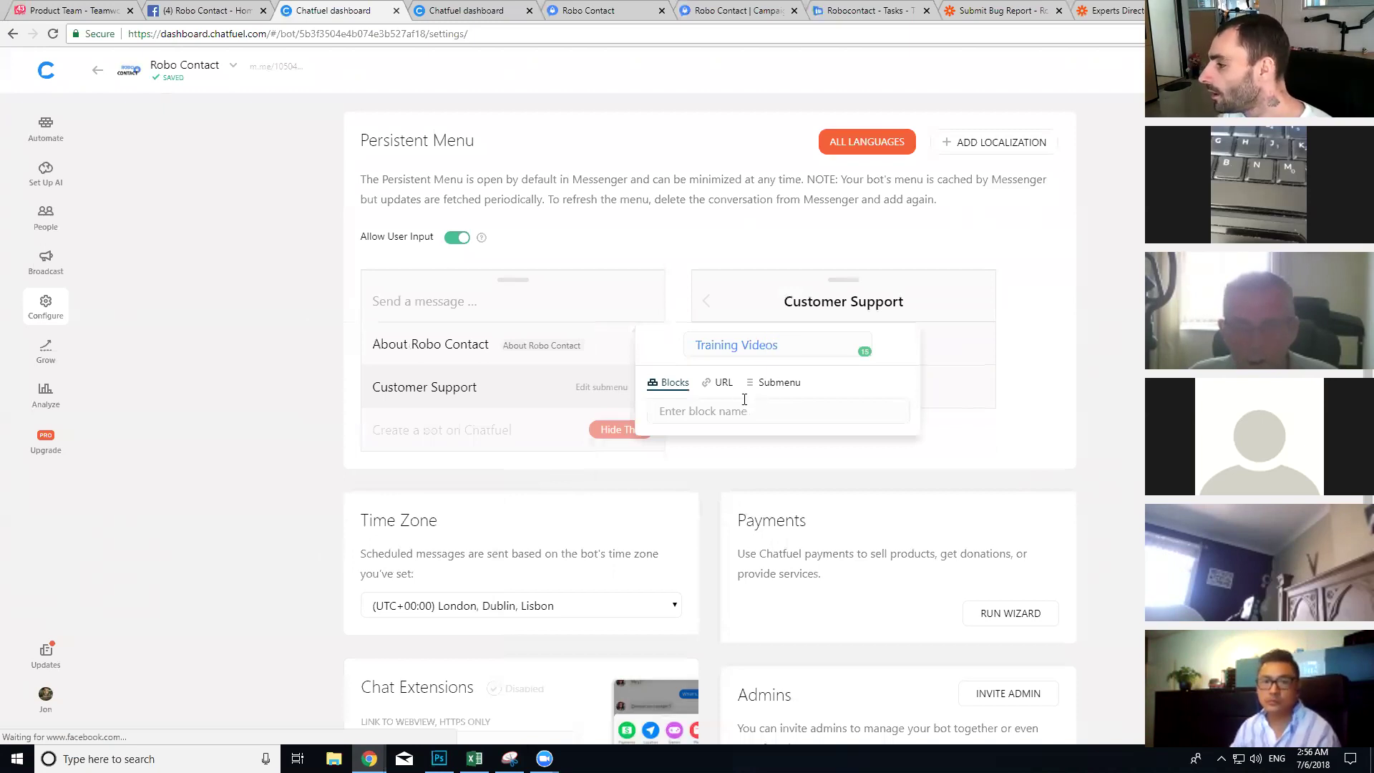
click(628, 368)
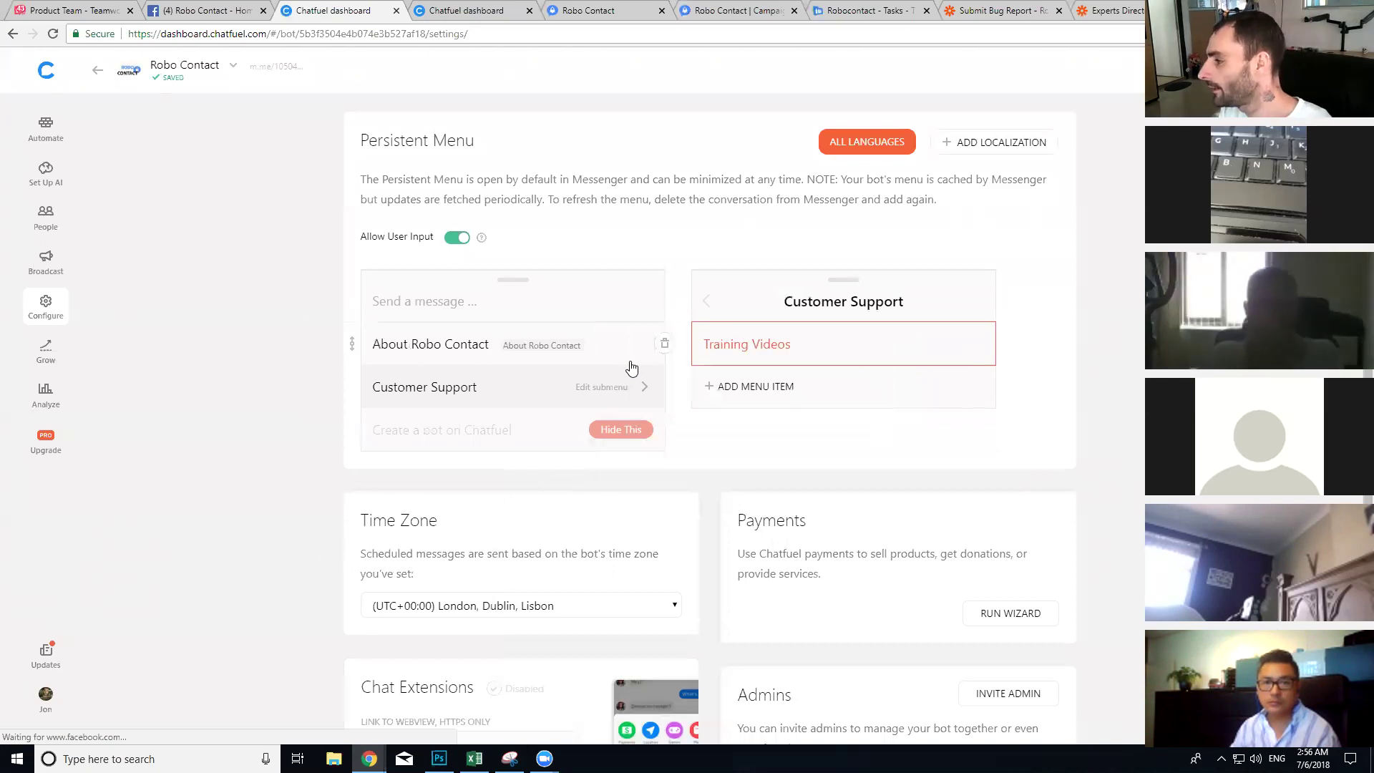
click(758, 361)
triple_click(780, 345)
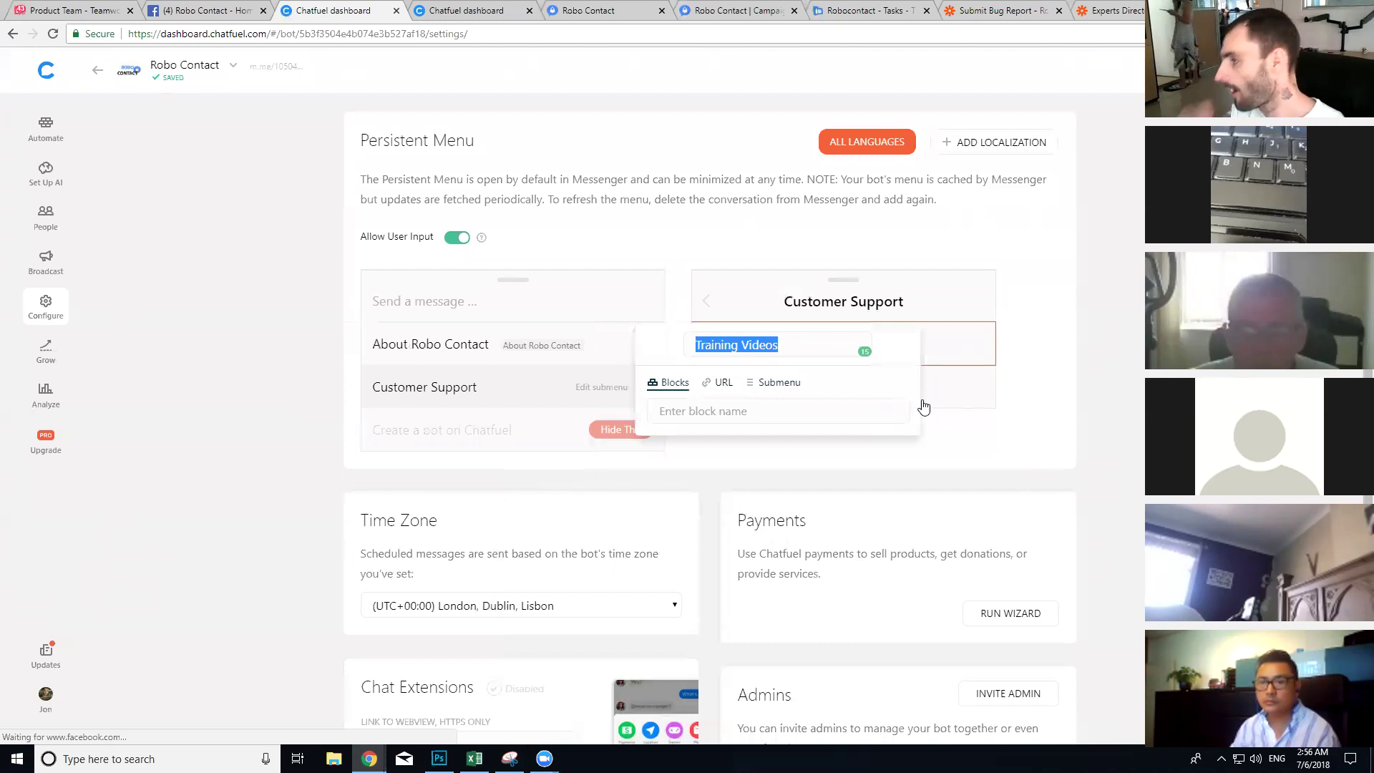
text(Submit A Bug)
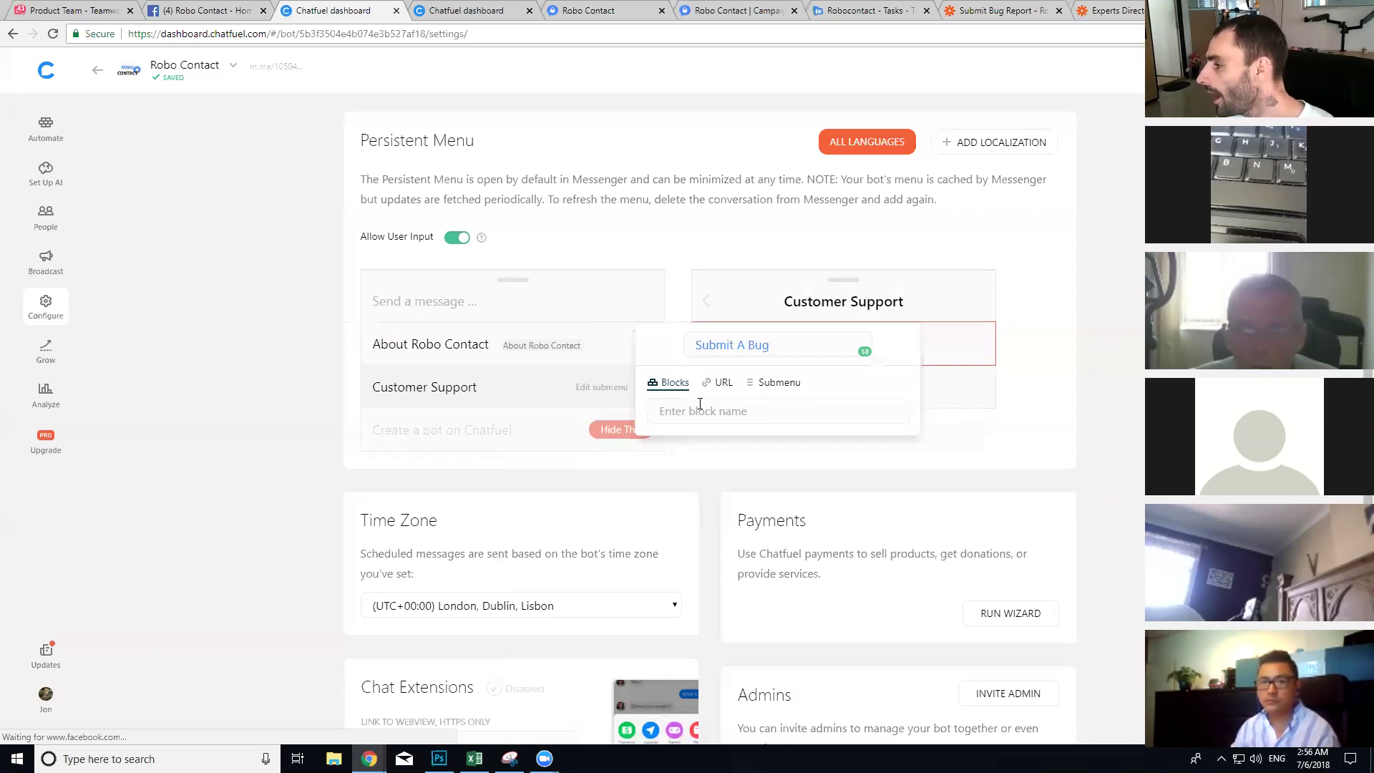
click(720, 619)
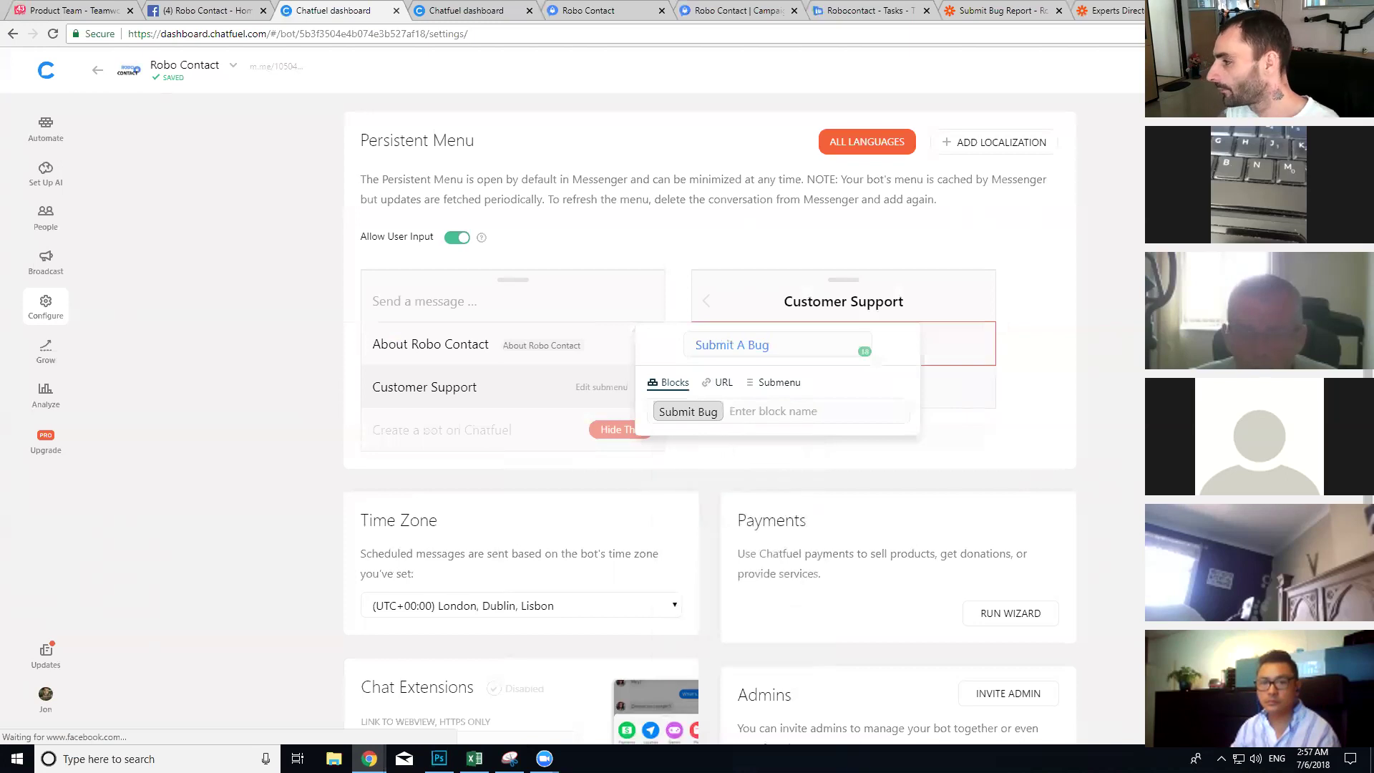
click(1146, 343)
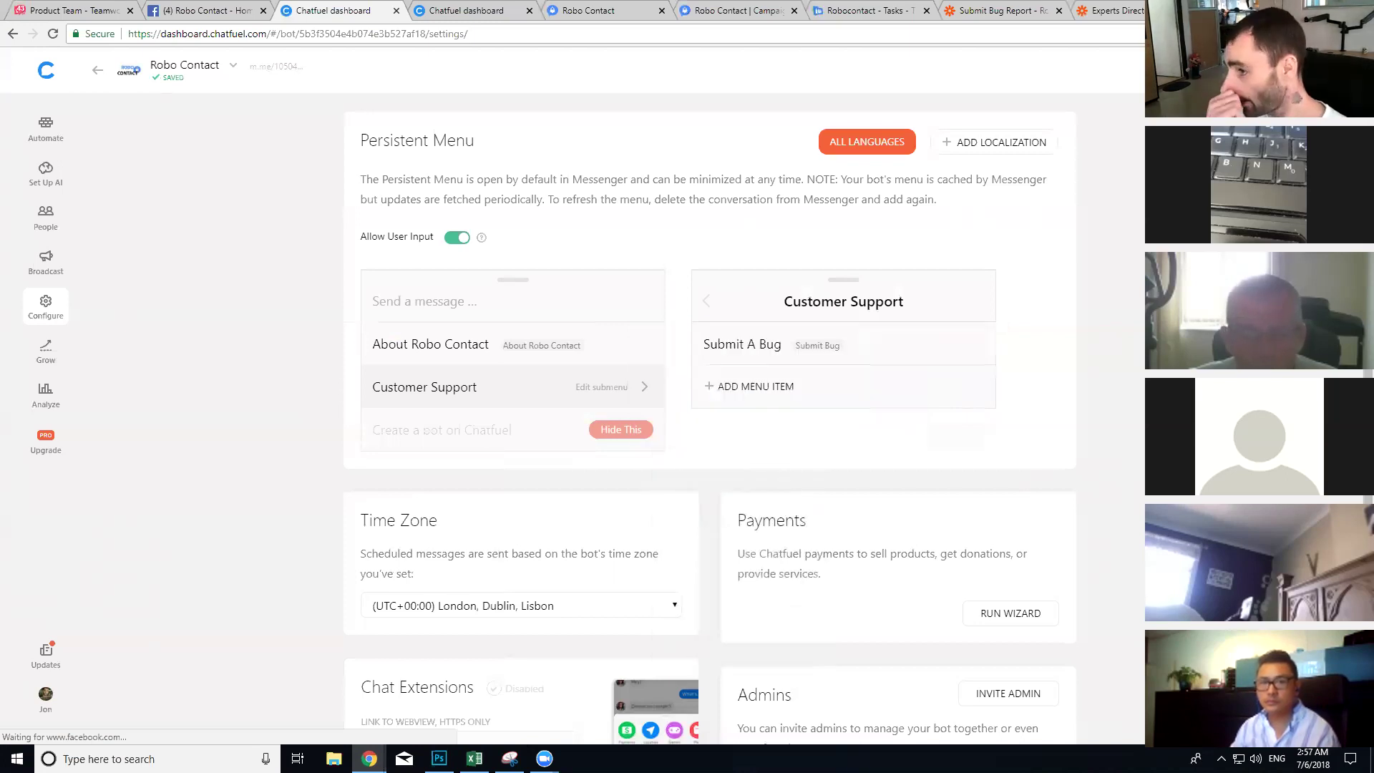
Step: Discard a draft 'Submit A bug' quick reply on the Welcome message, then return to Teamwork's Robocontact tasks
click(57, 130)
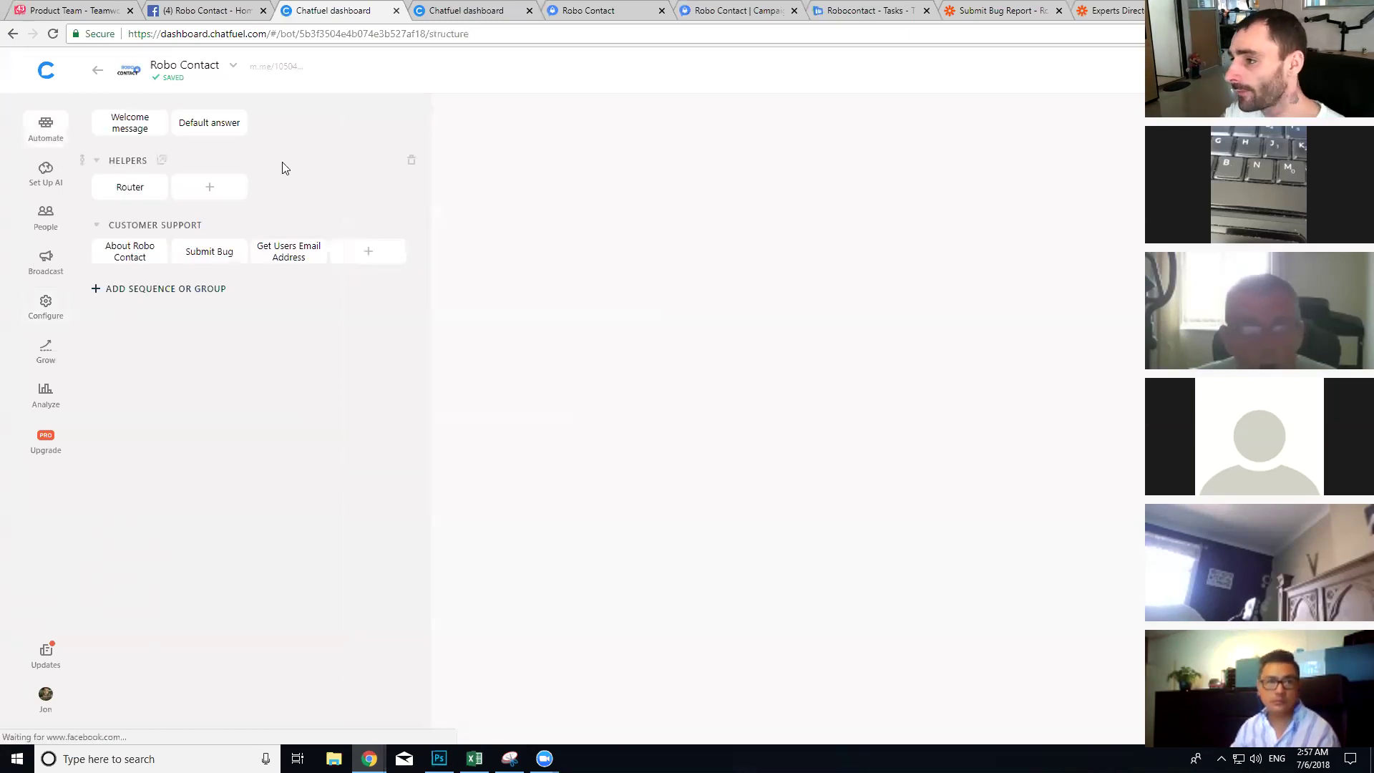
click(133, 126)
click(707, 345)
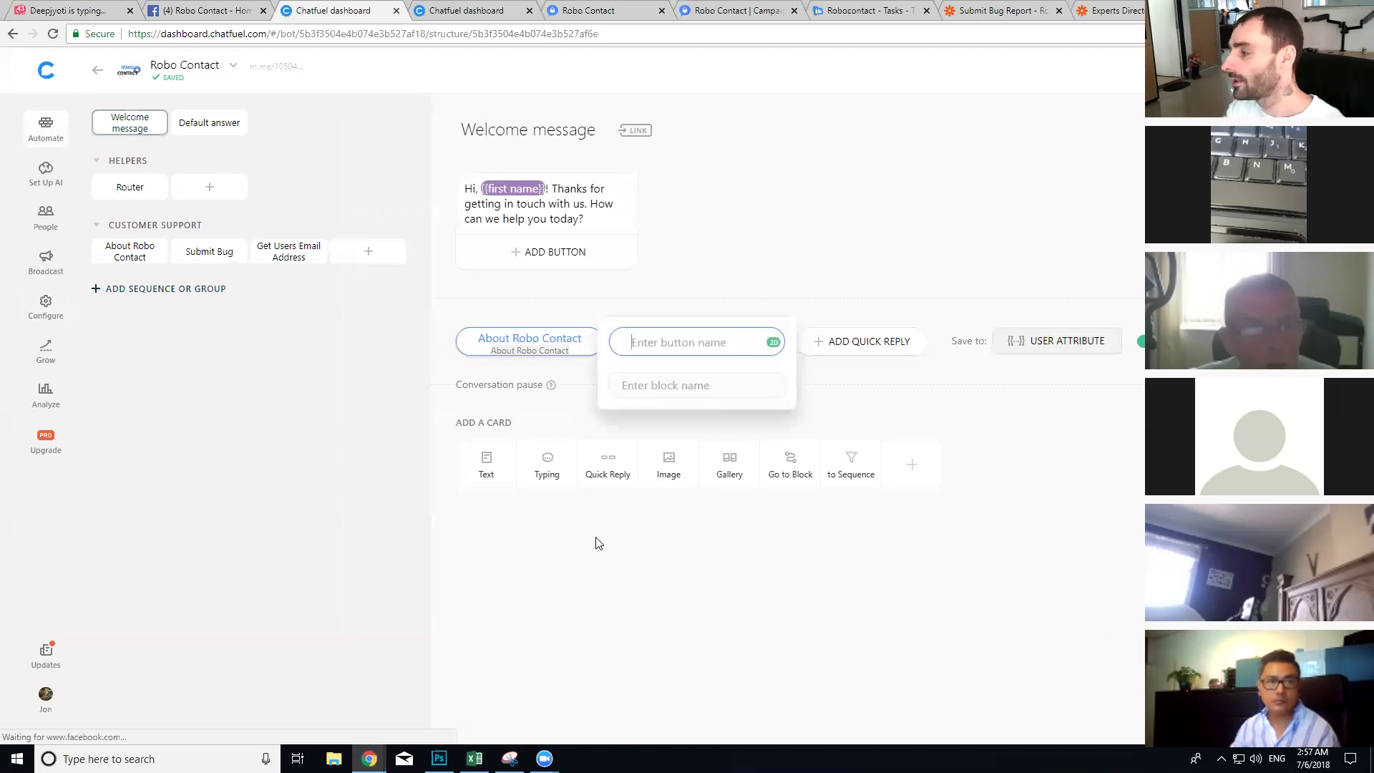
text(Submit )
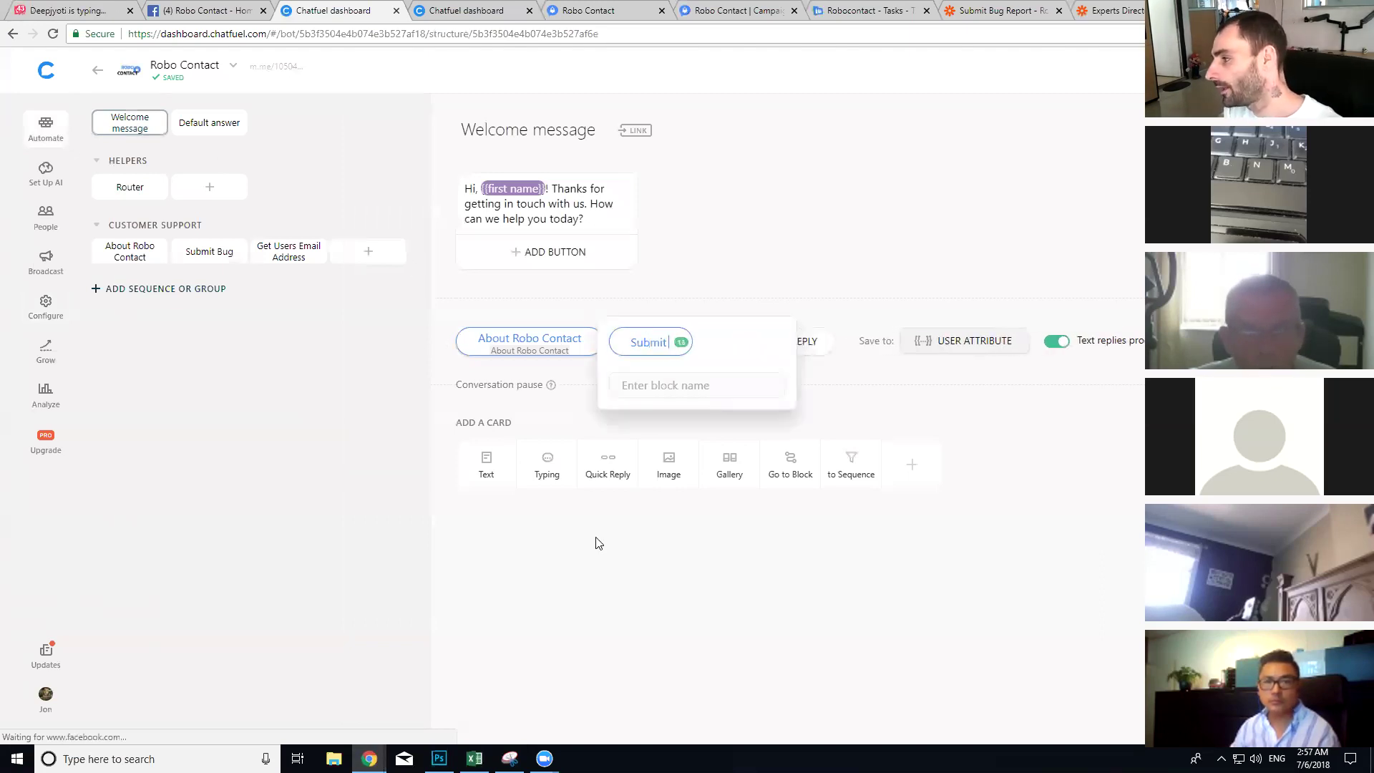
text(A bug)
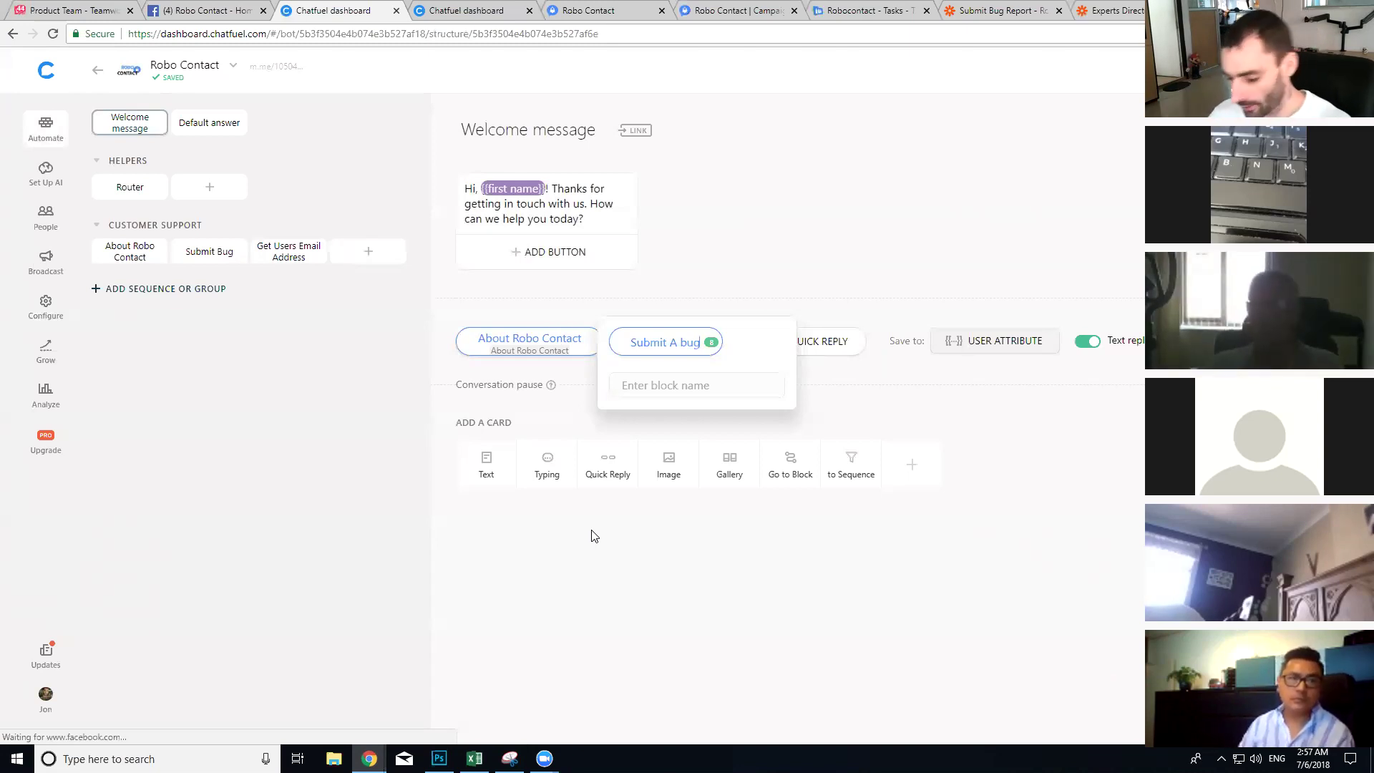
key(BackSpace)
key(BackSpace)
key(BackSpace)
key(BackSpace)
key(BackSpace)
key(BackSpace)
key(BackSpace)
key(BackSpace)
key(BackSpace)
key(BackSpace)
key(BackSpace)
key(BackSpace)
click(902, 637)
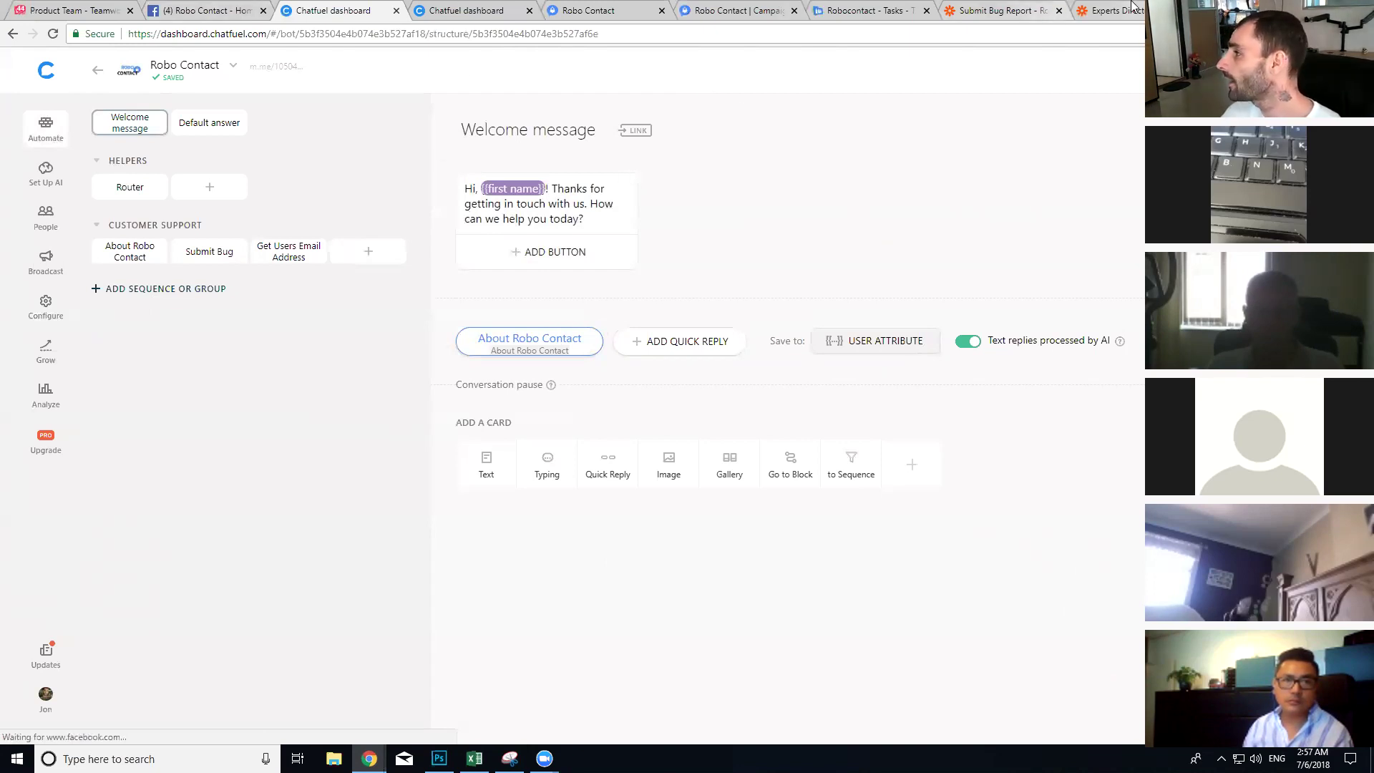
click(875, 8)
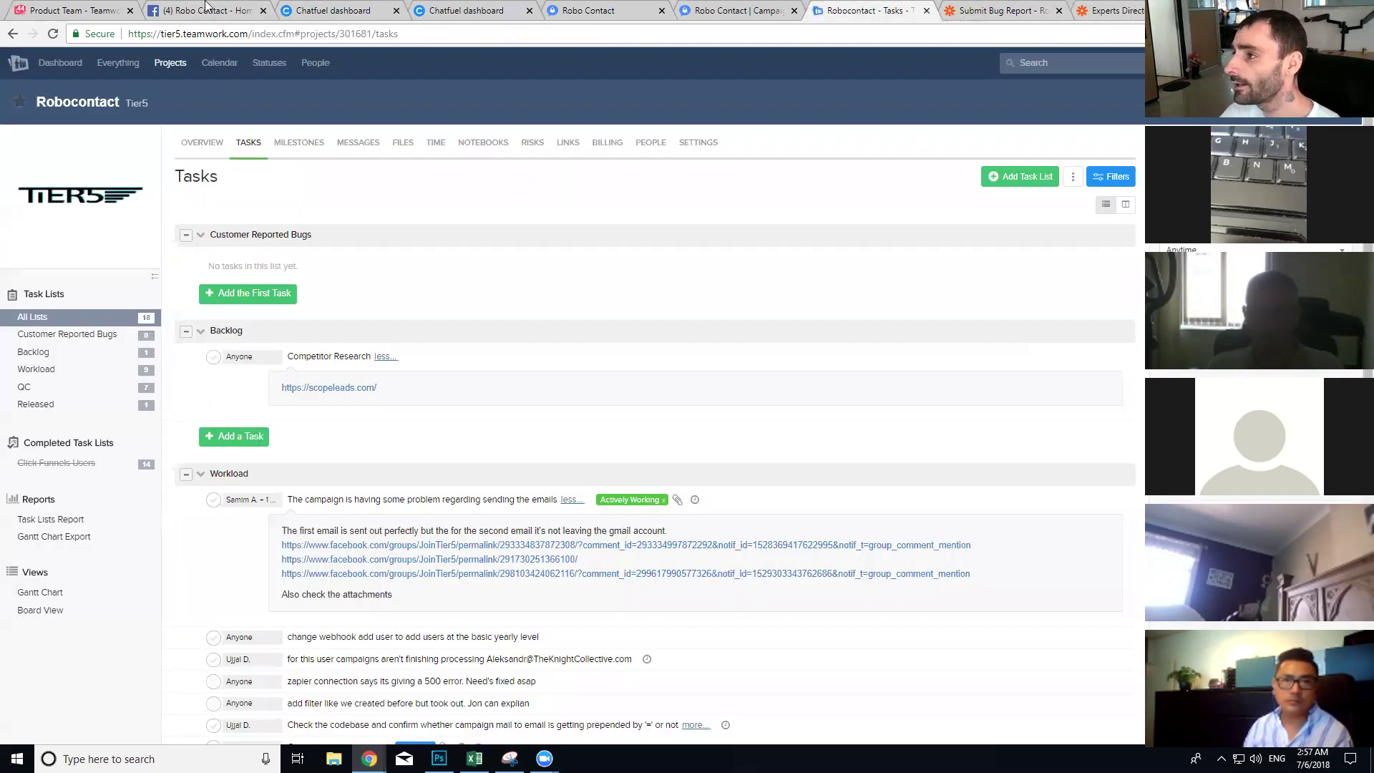
Step: In the Facebook page chat, view About Robo Contact, then start Customer Support > Submit A Bug
click(206, 8)
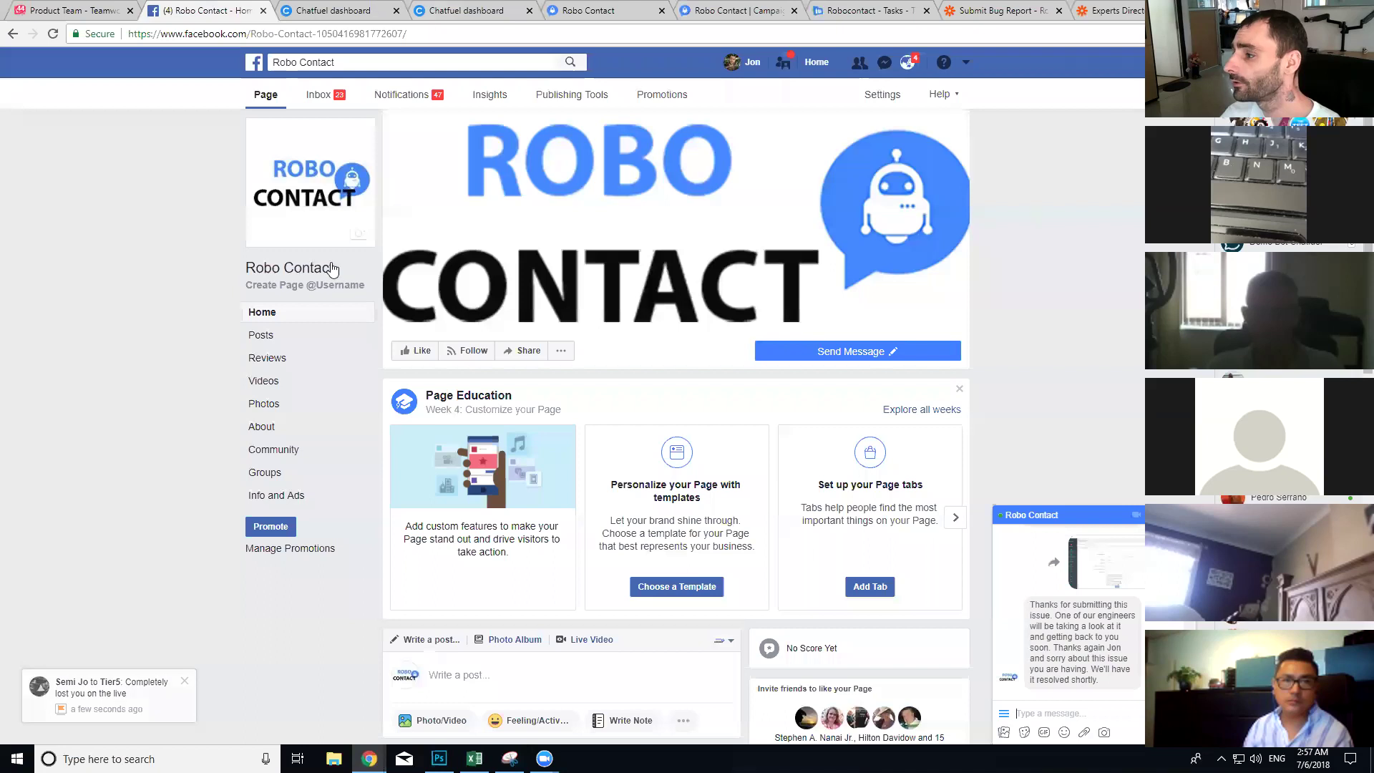
click(1004, 715)
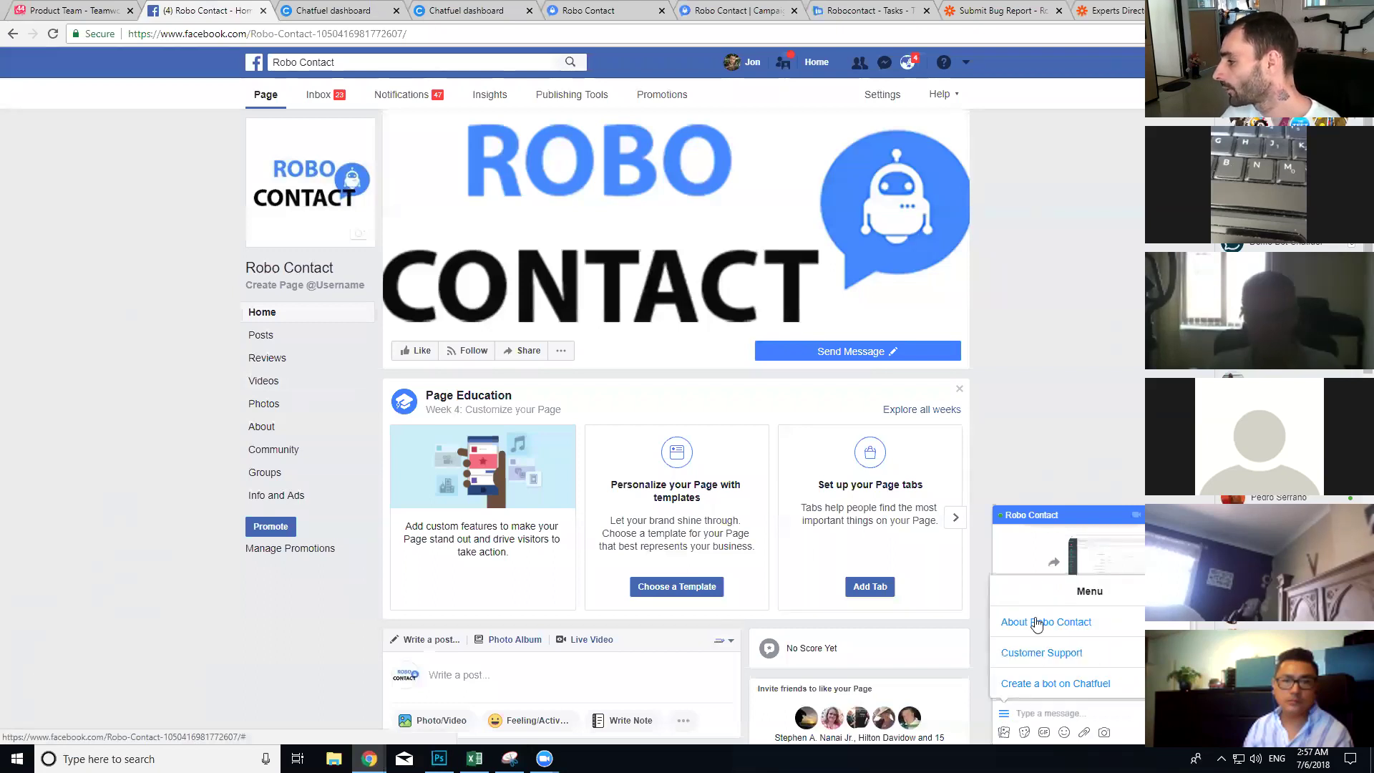
click(1022, 624)
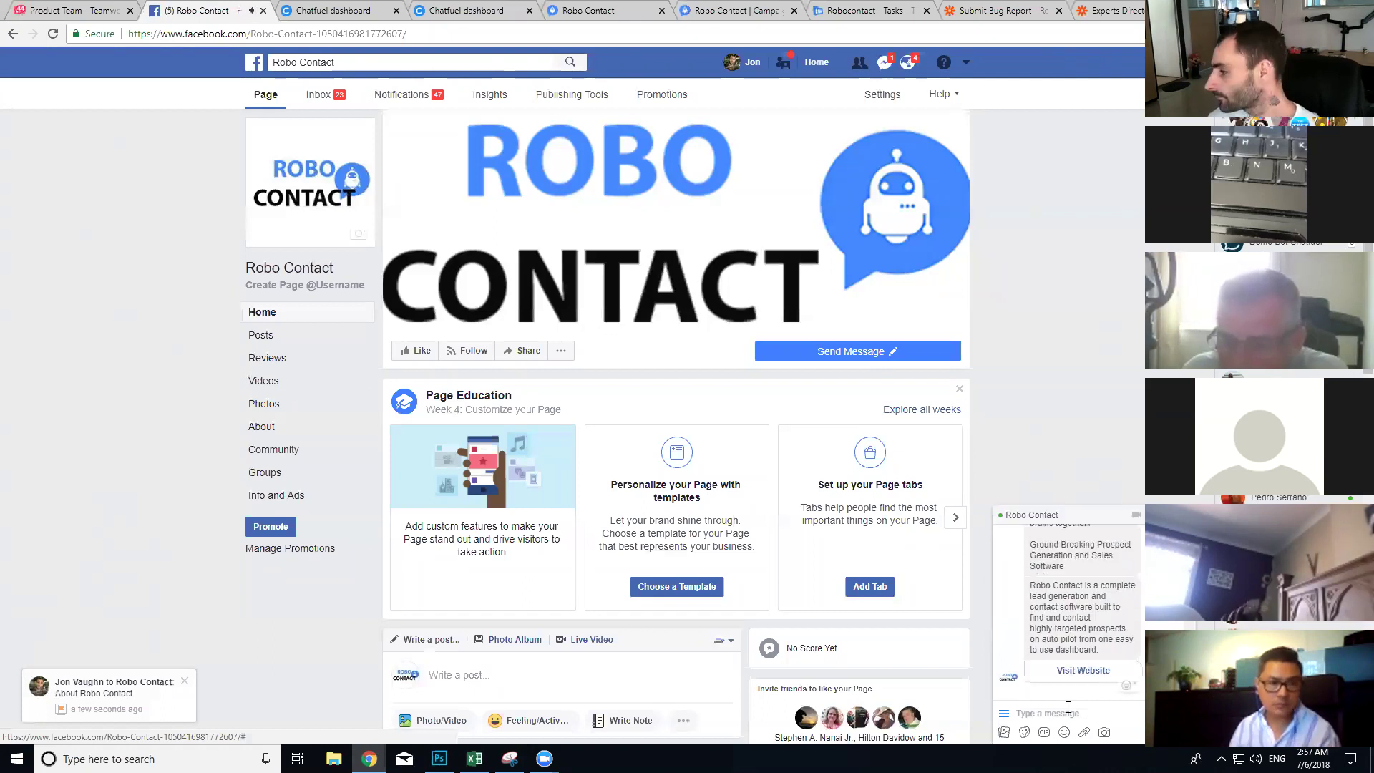
click(1005, 714)
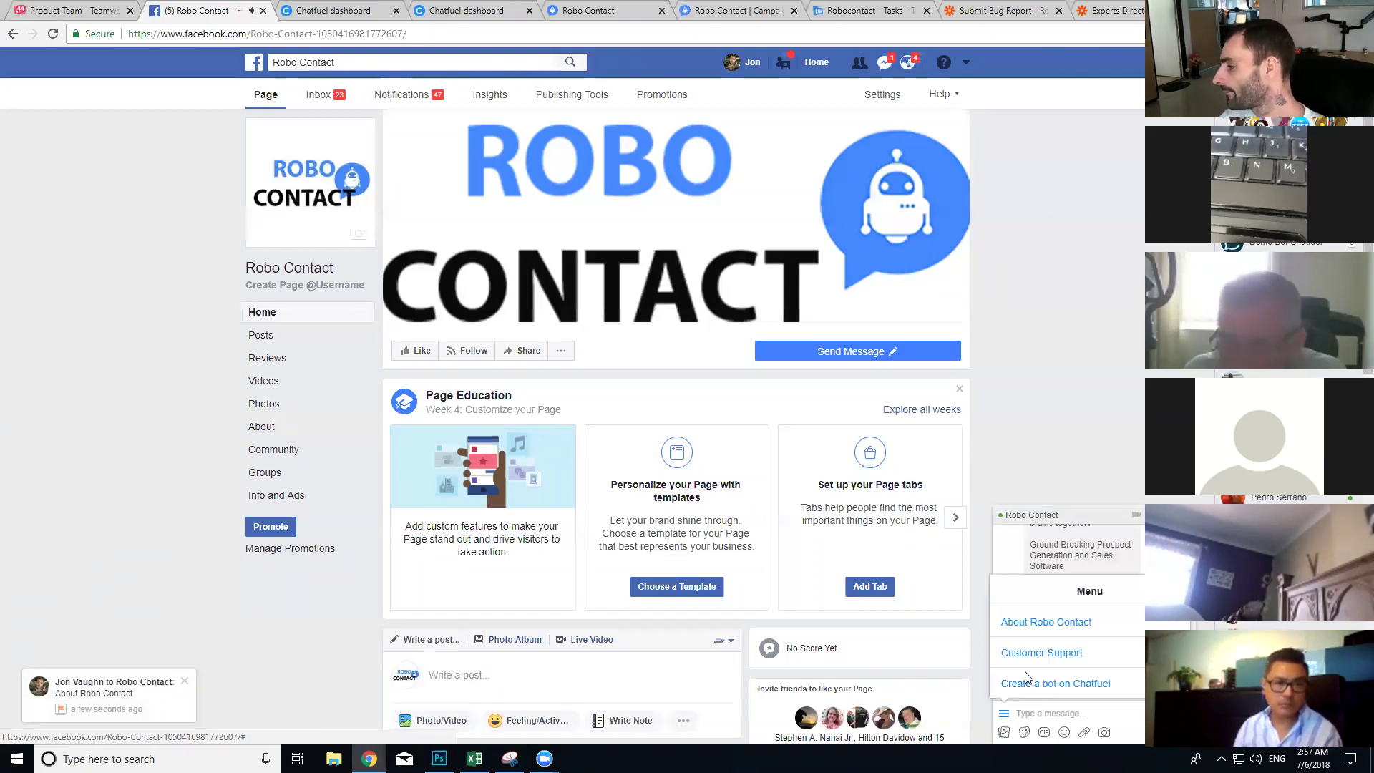
click(1038, 654)
click(1038, 685)
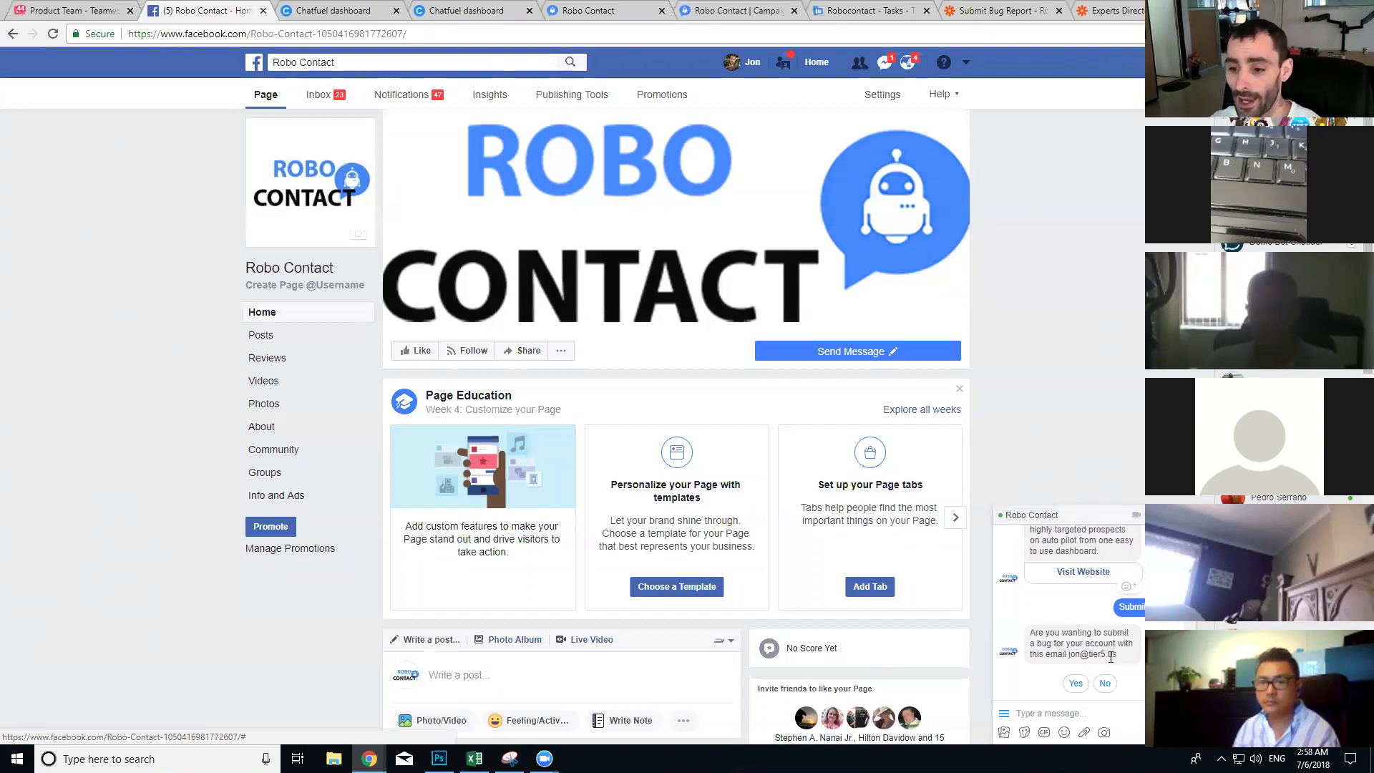
Step: Decline the suggested email, send a different email address, and confirm it is correct
click(1107, 685)
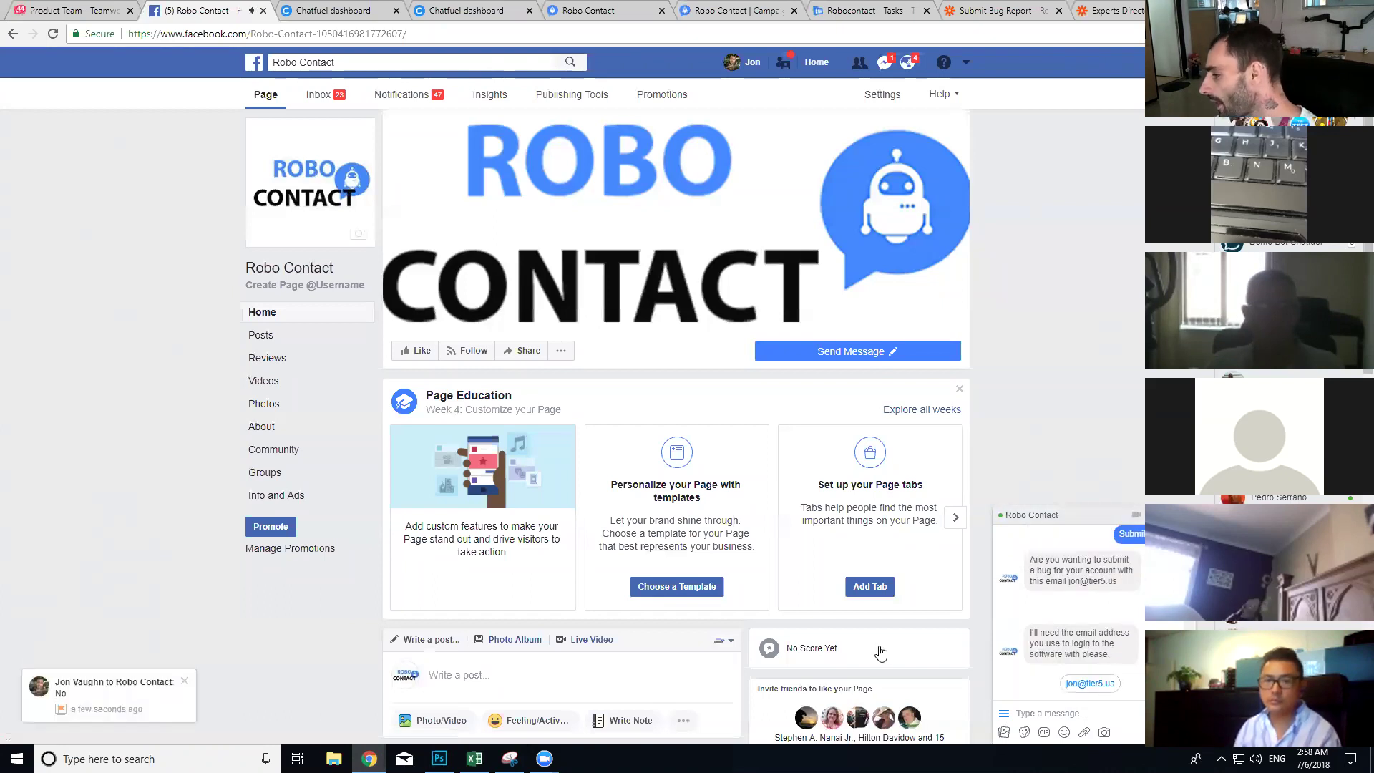
click(1043, 711)
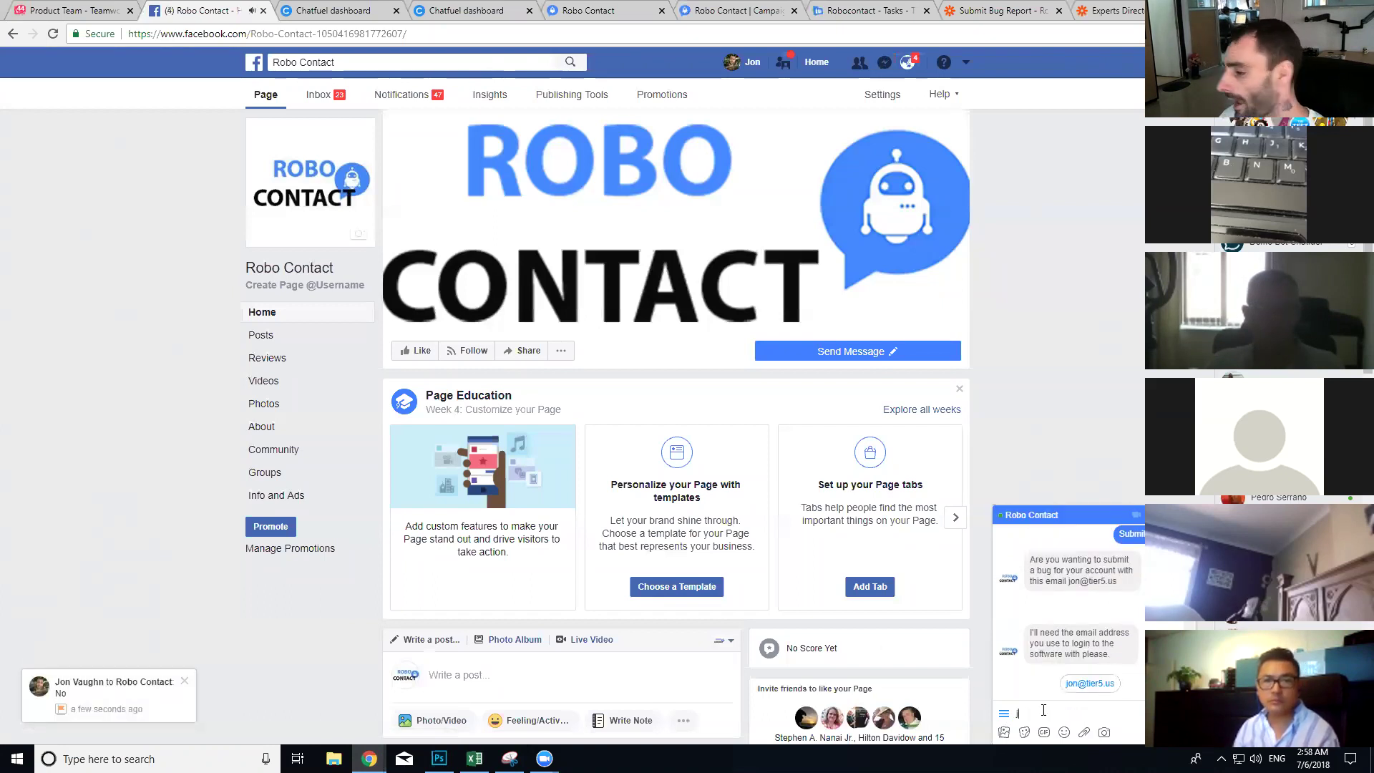
key(Return)
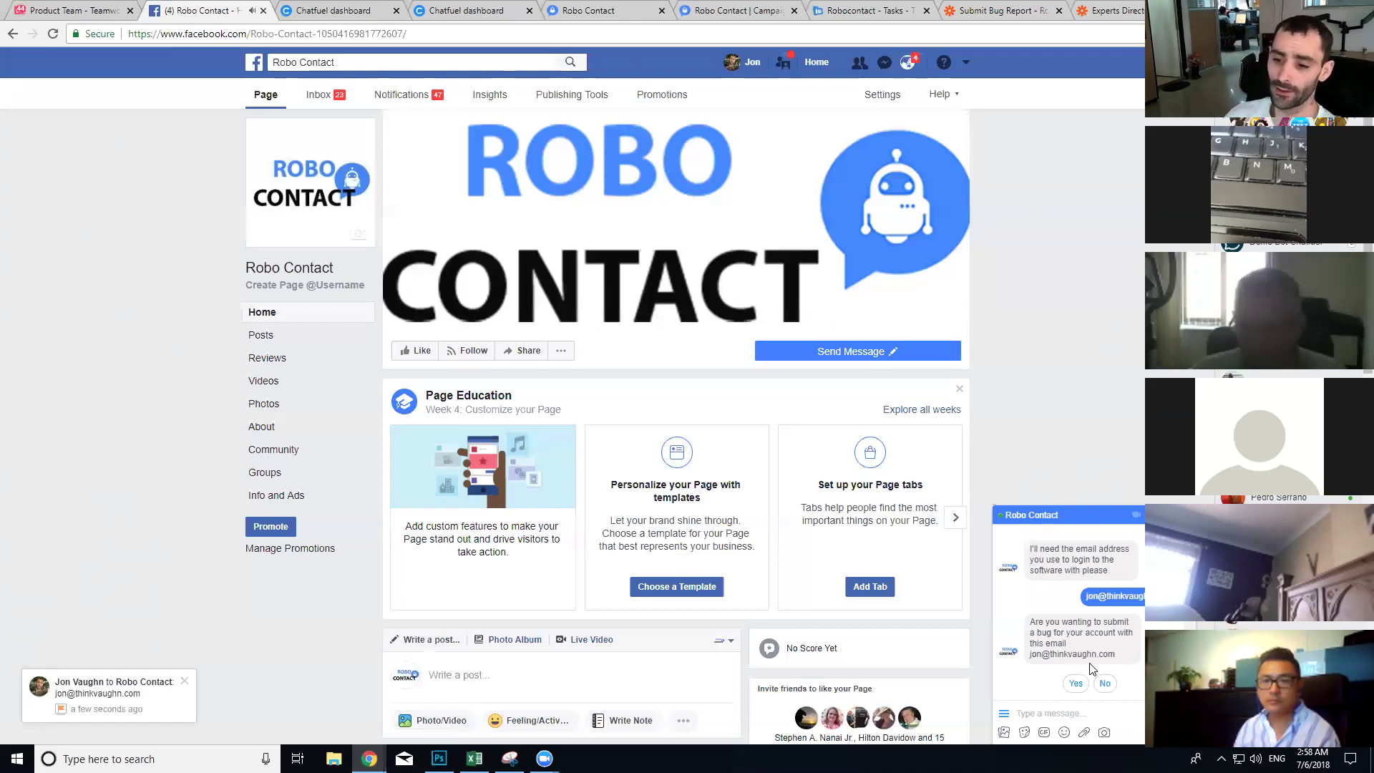
click(1076, 682)
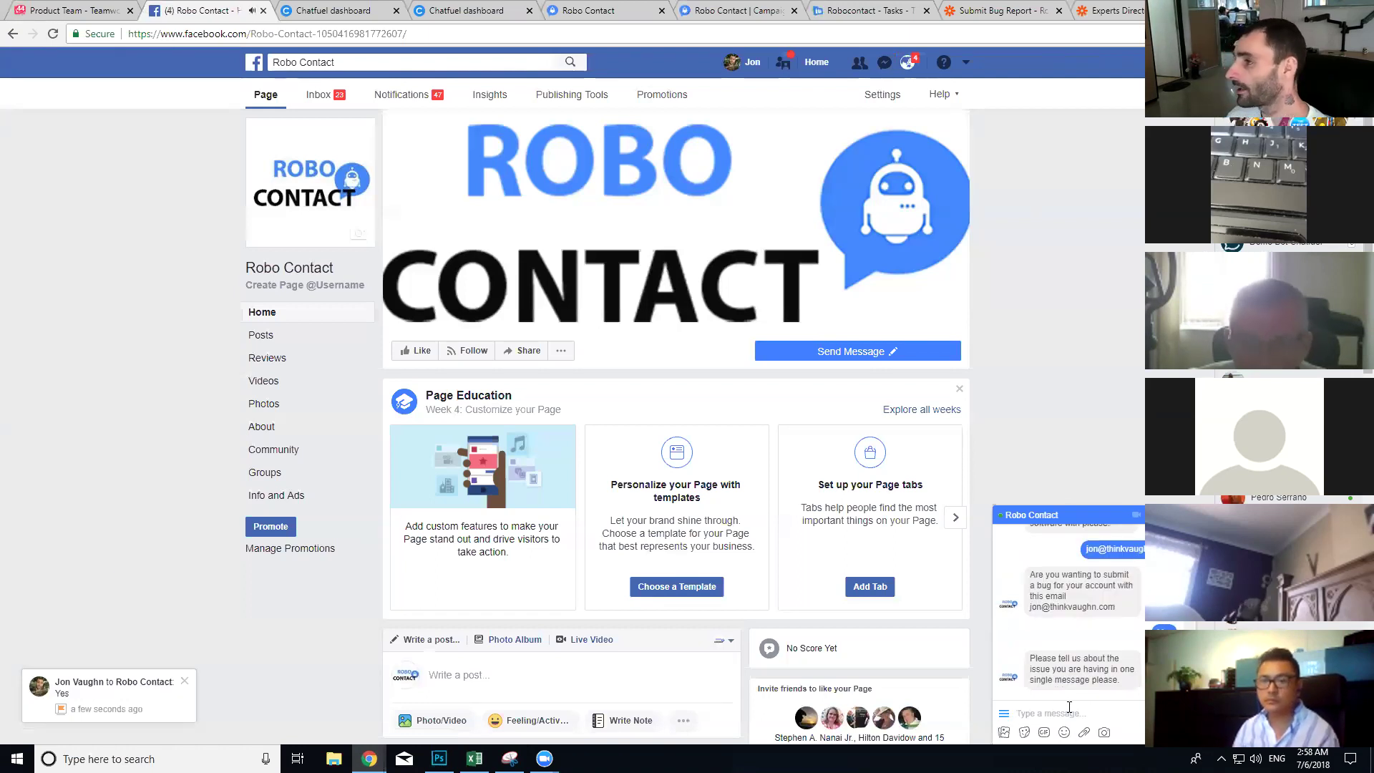
Step: Send the issue note 'not really having any issues, love this software', then switch to the campaign tab
text(not really having a)
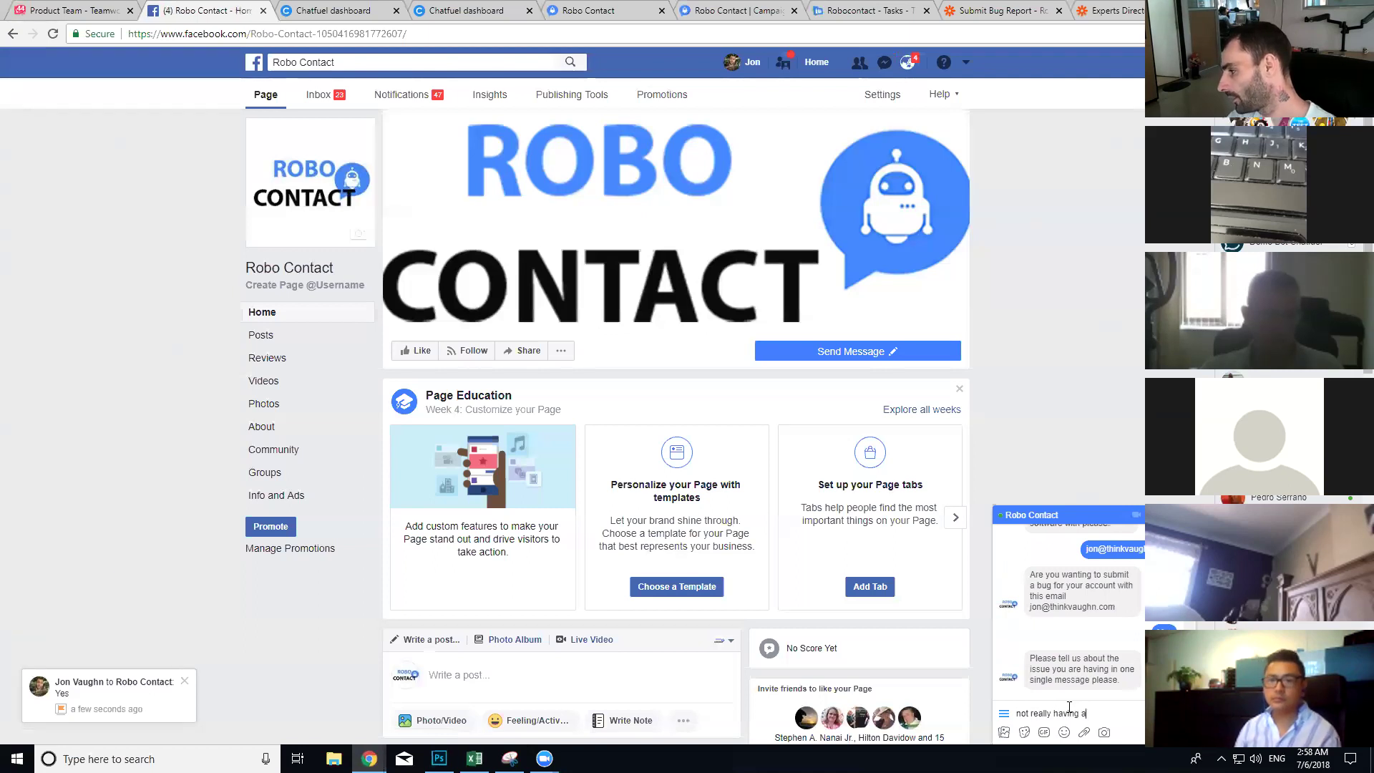
text(ny issues, love this software)
key(Return)
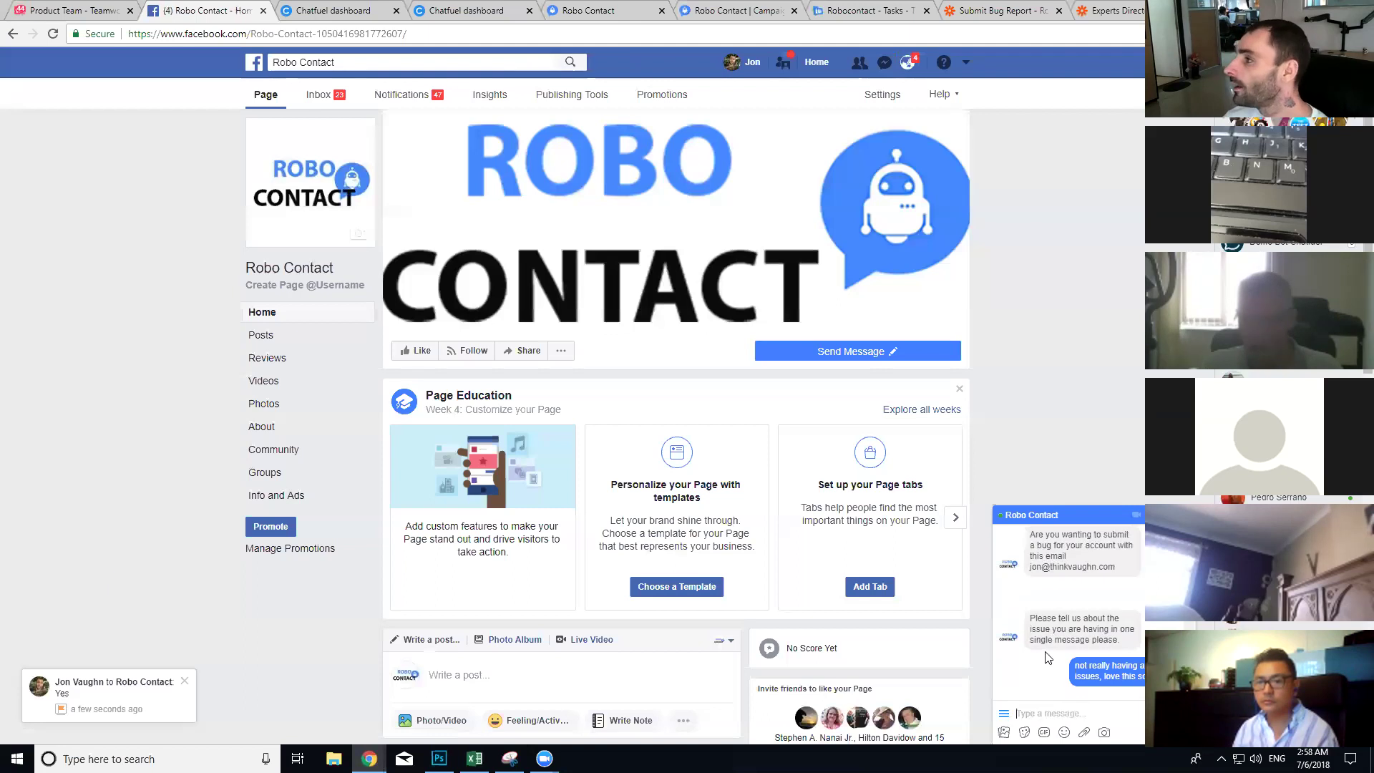
click(730, 10)
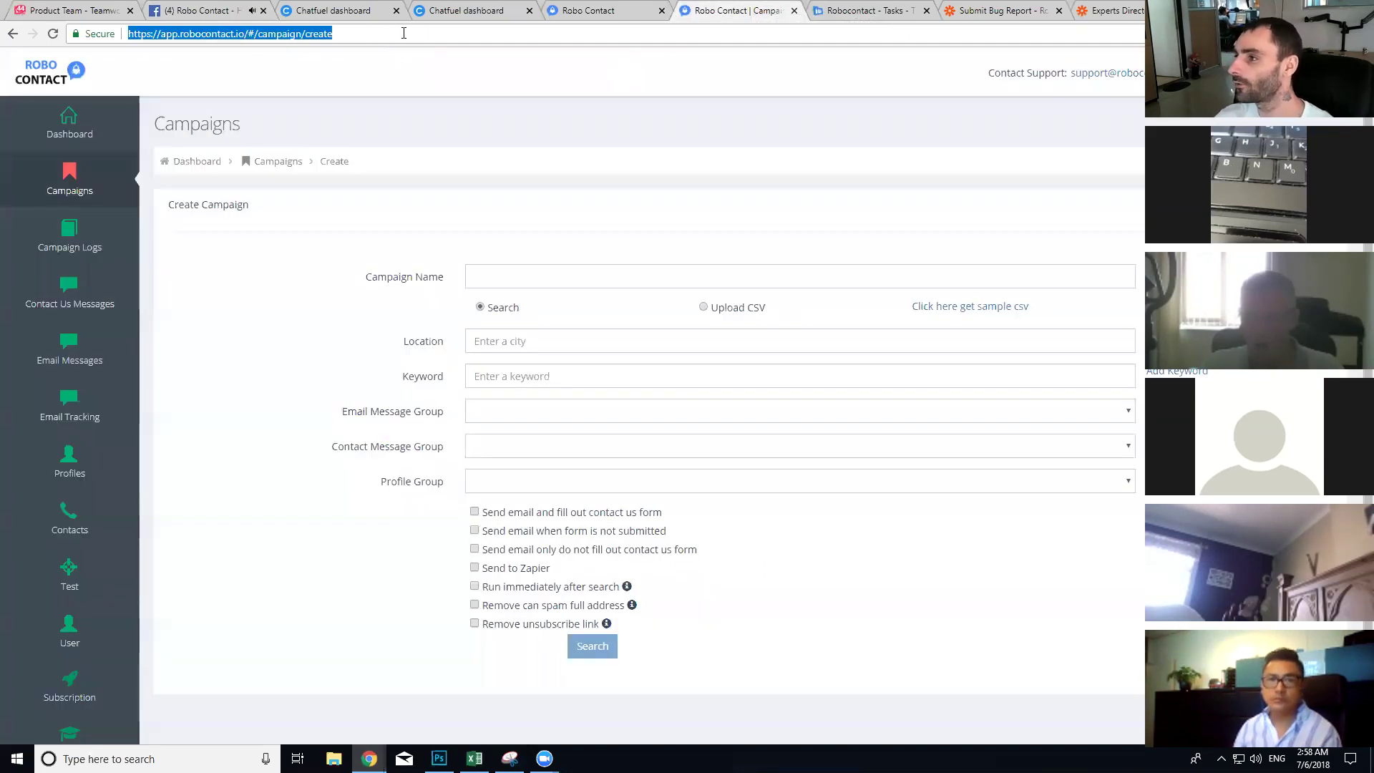
Step: Send the Contact Us Message Groups page address to the bot in the Messenger chat
click(404, 33)
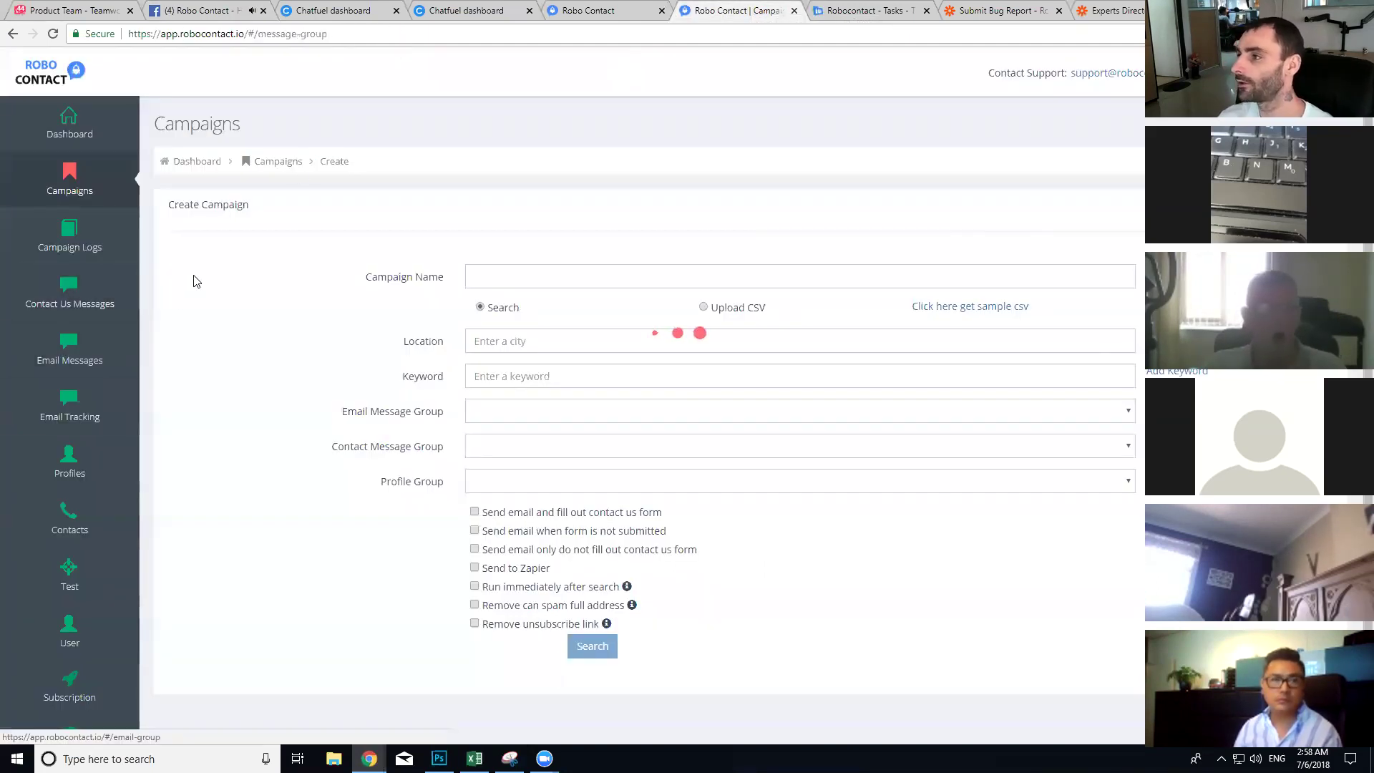
click(69, 293)
click(312, 34)
key(ctrl+c)
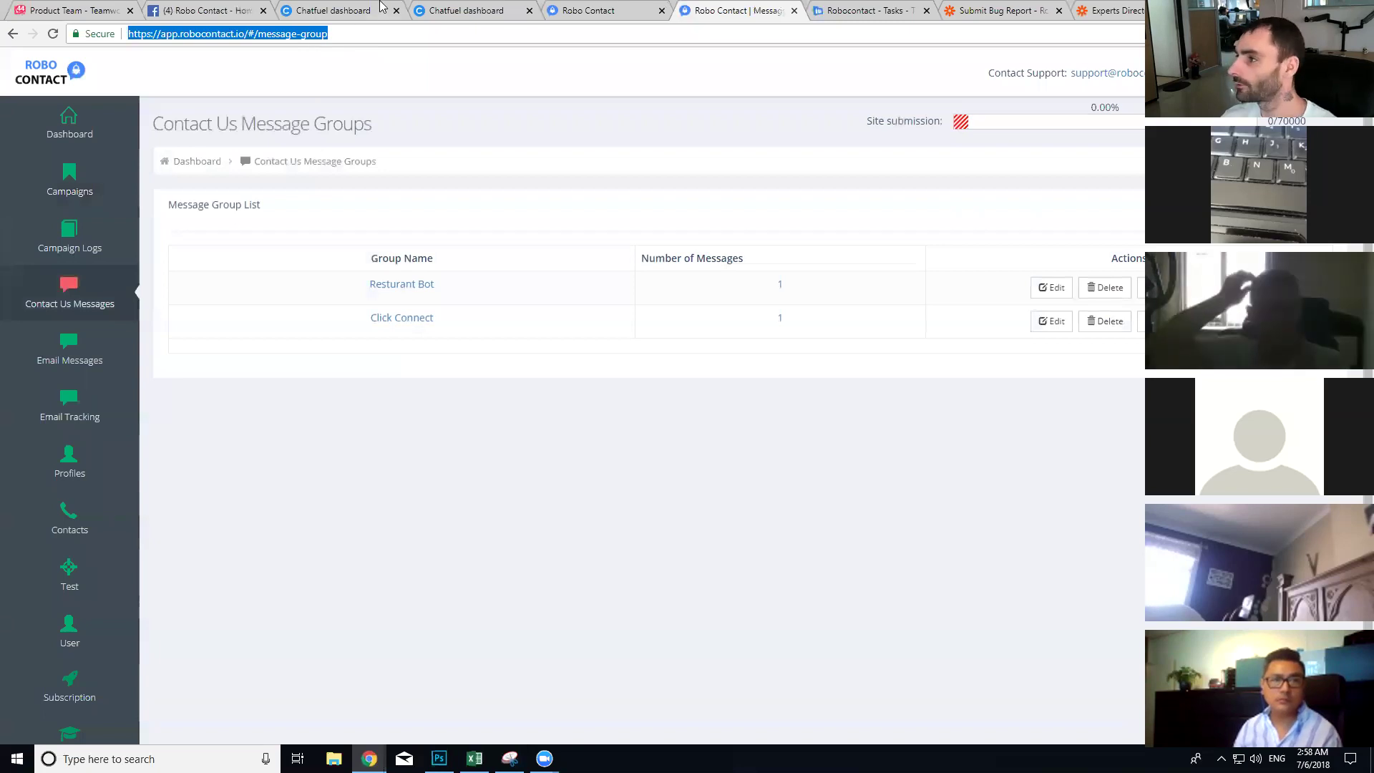
click(208, 10)
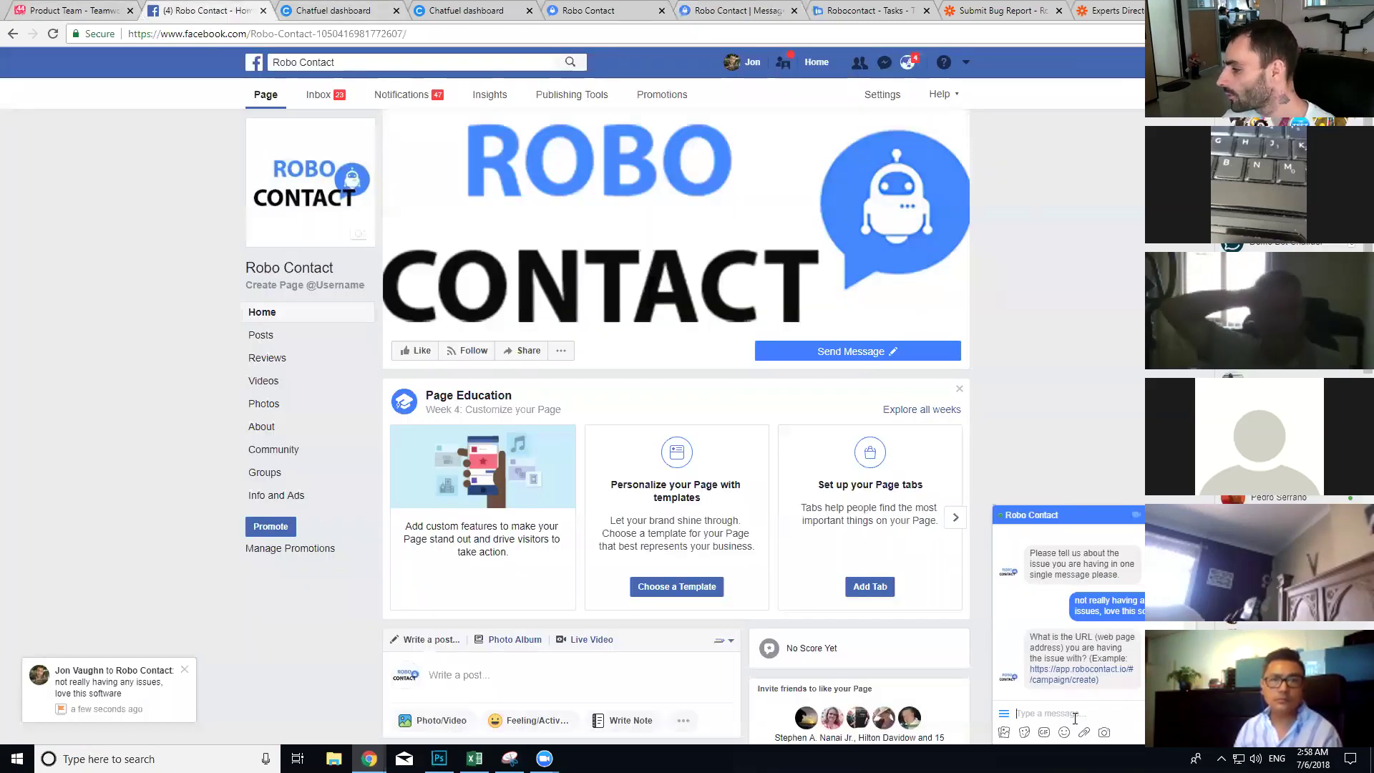
key(ctrl+v)
key(Return)
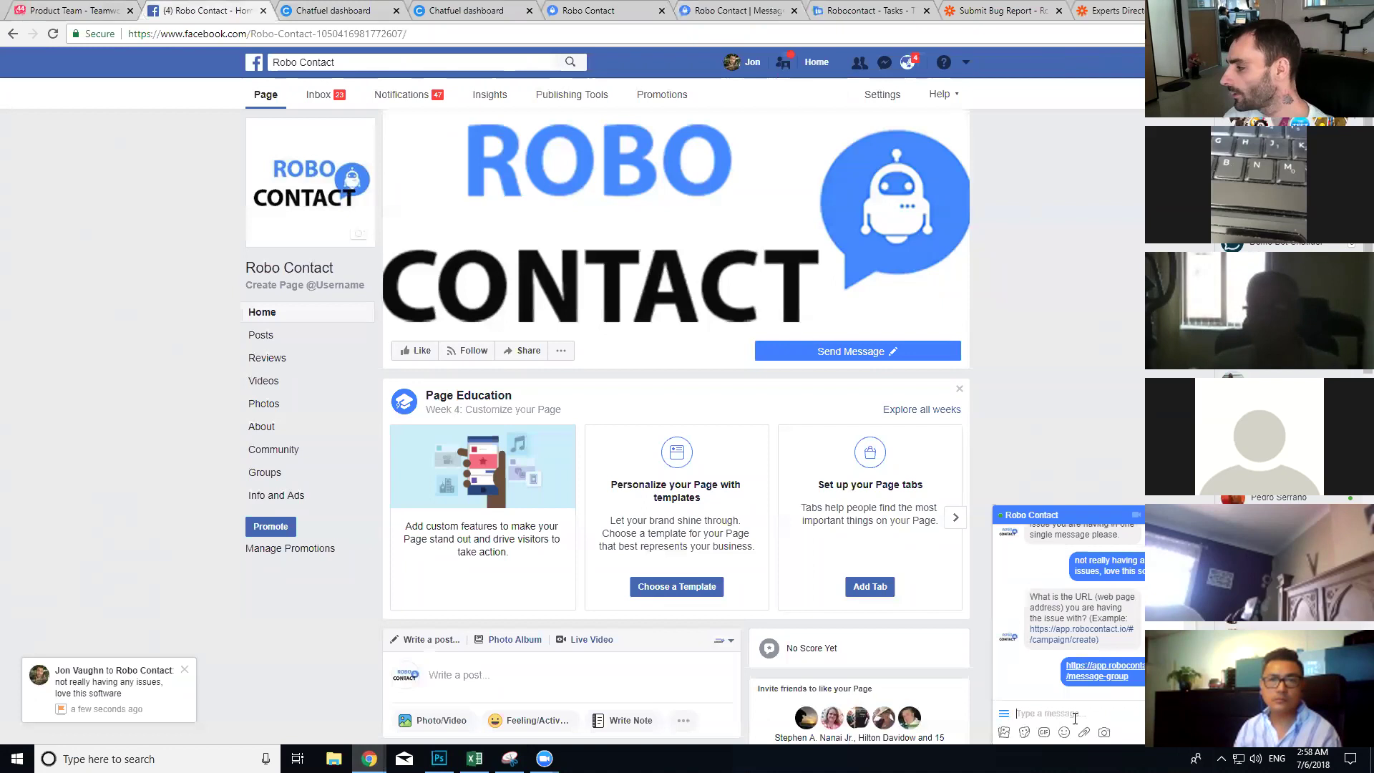
Step: Snip the Robo Contact landing page with Snipping Tool and paste the screenshot into the Messenger chat
click(647, 7)
key(ctrl+Tab)
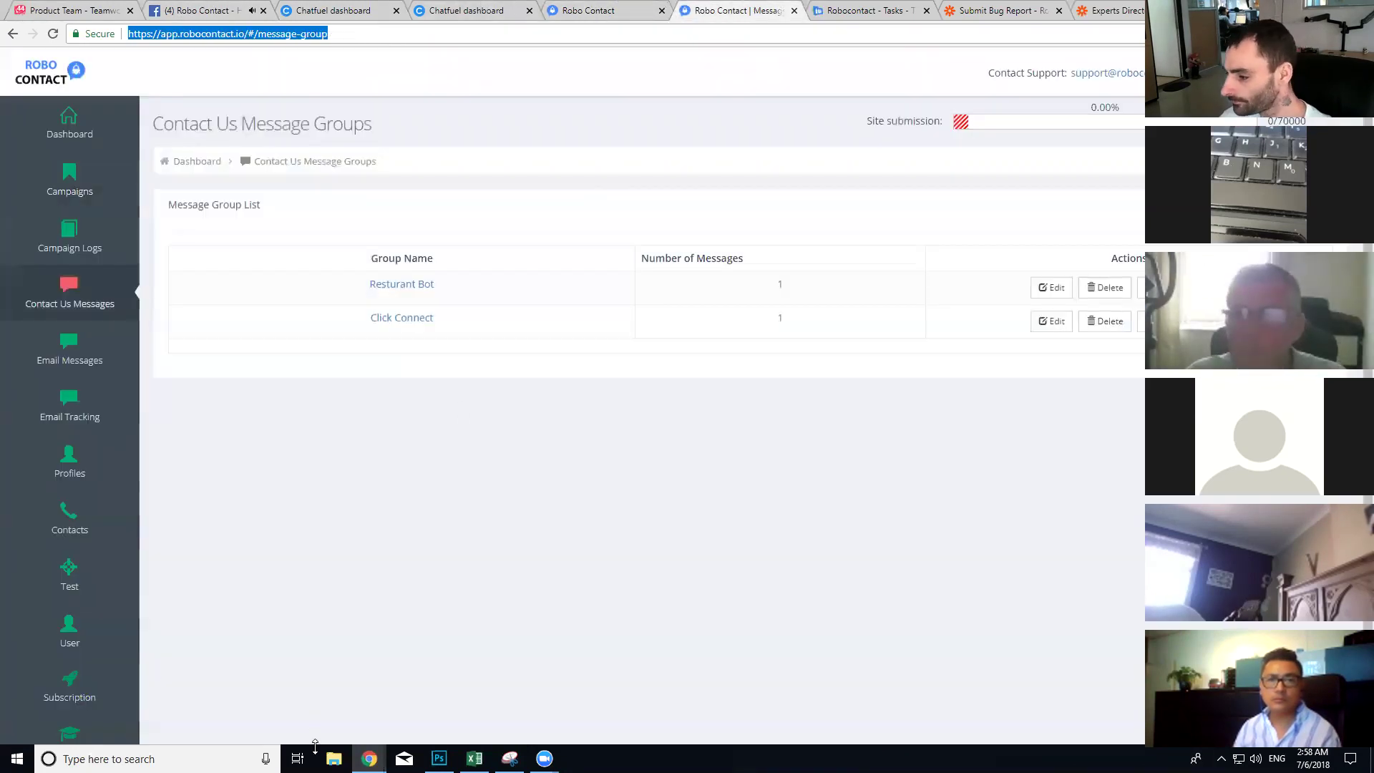
click(608, 10)
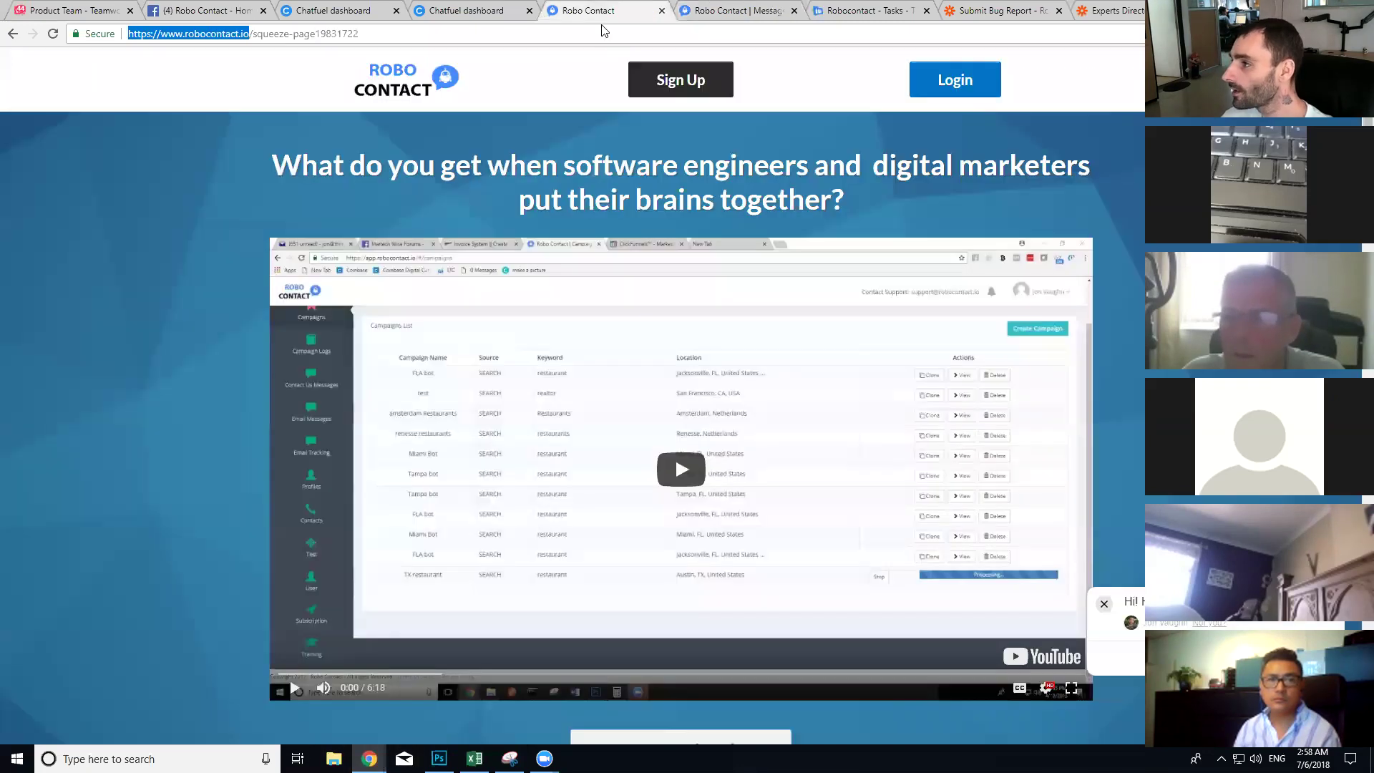
click(510, 759)
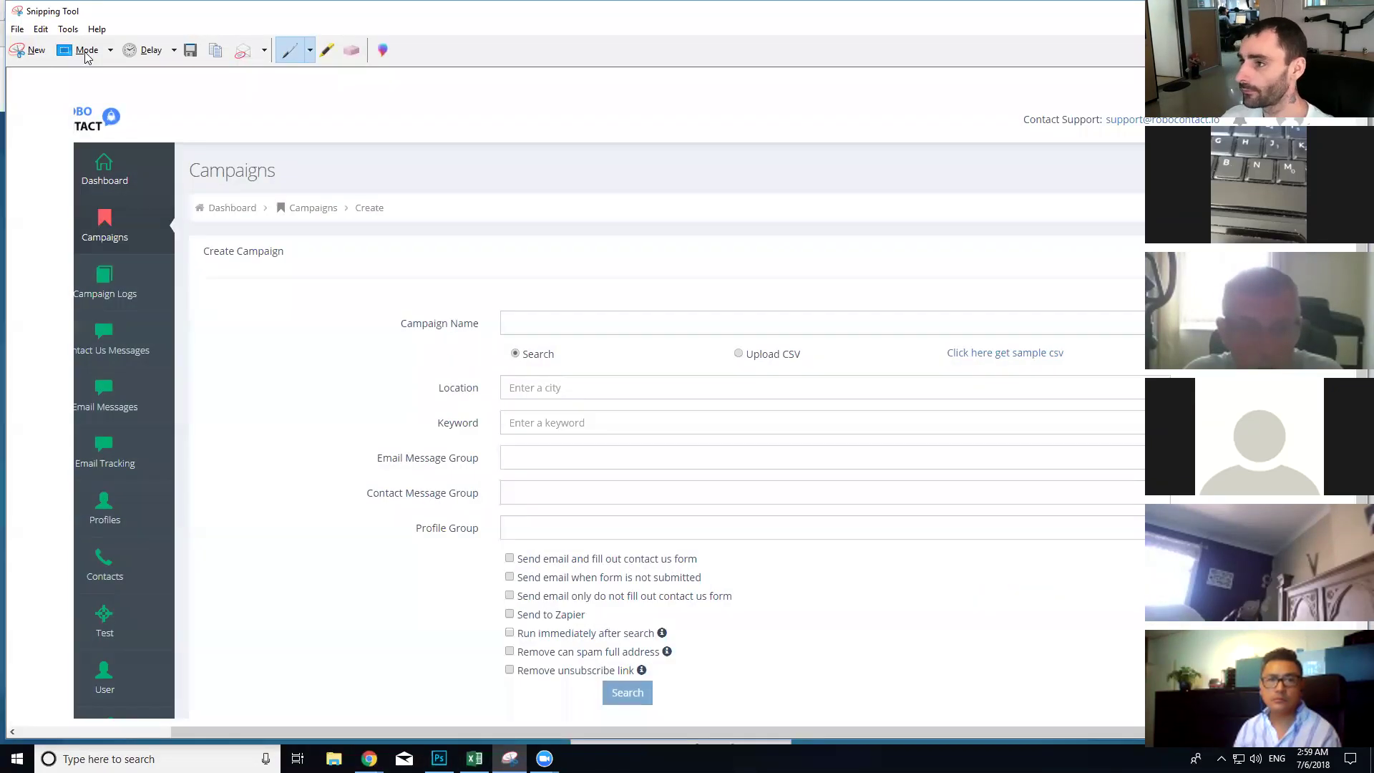
click(45, 59)
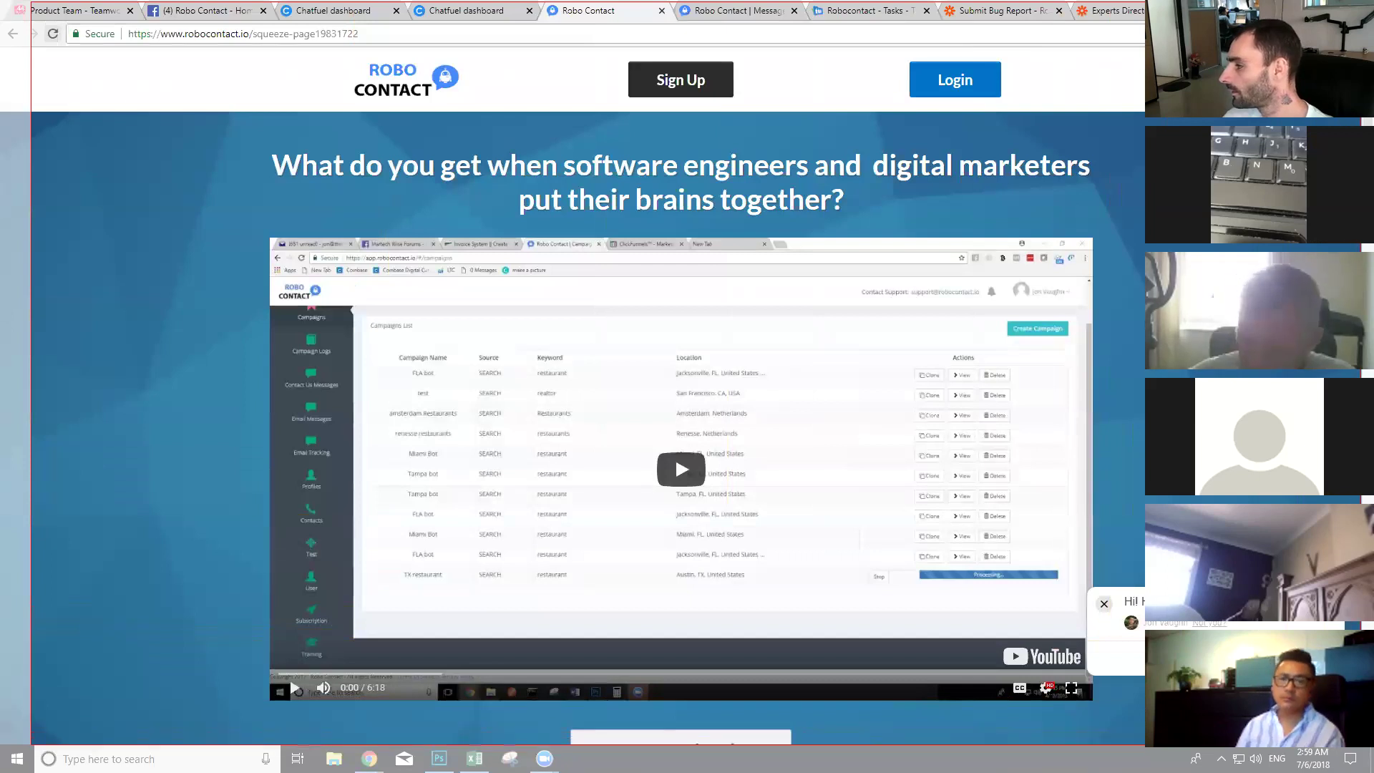
drag(30, 2, 1362, 744)
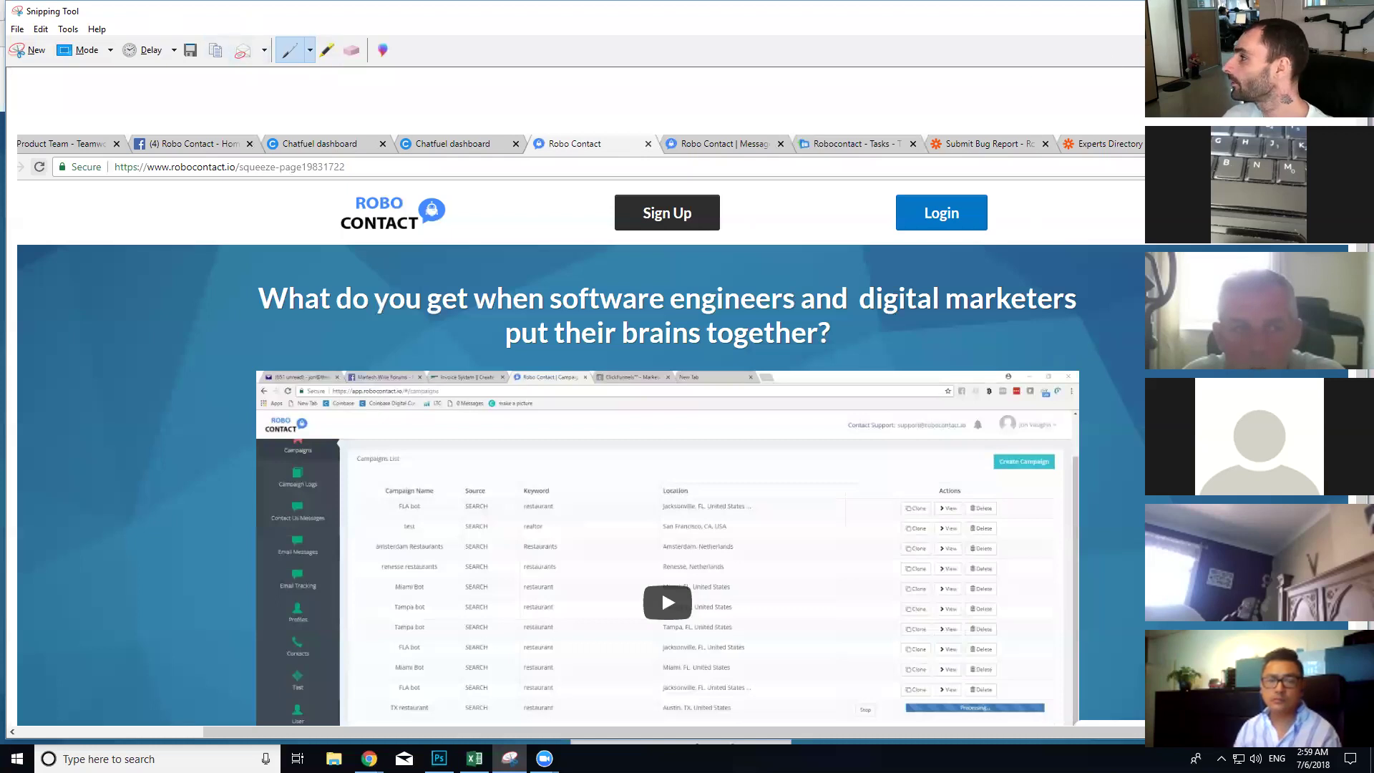
click(1285, 11)
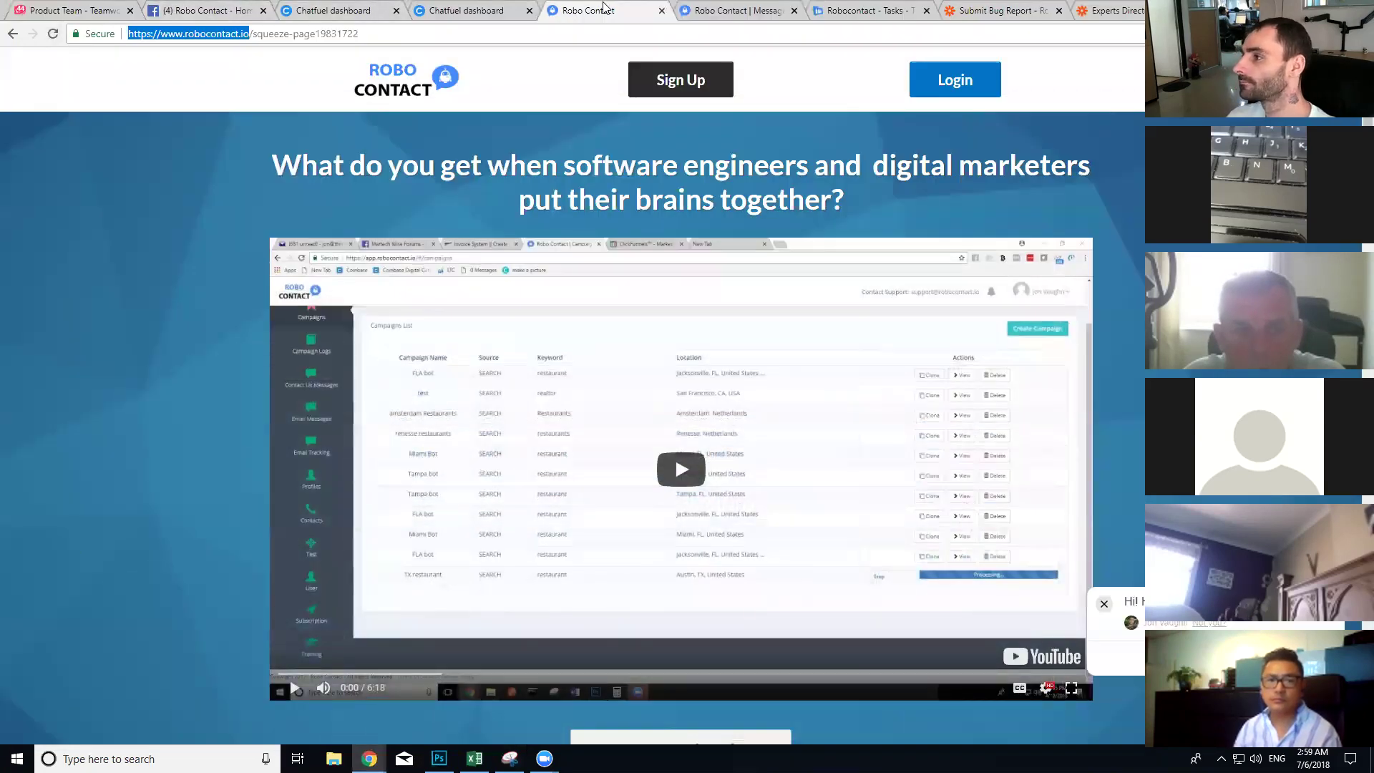
click(205, 8)
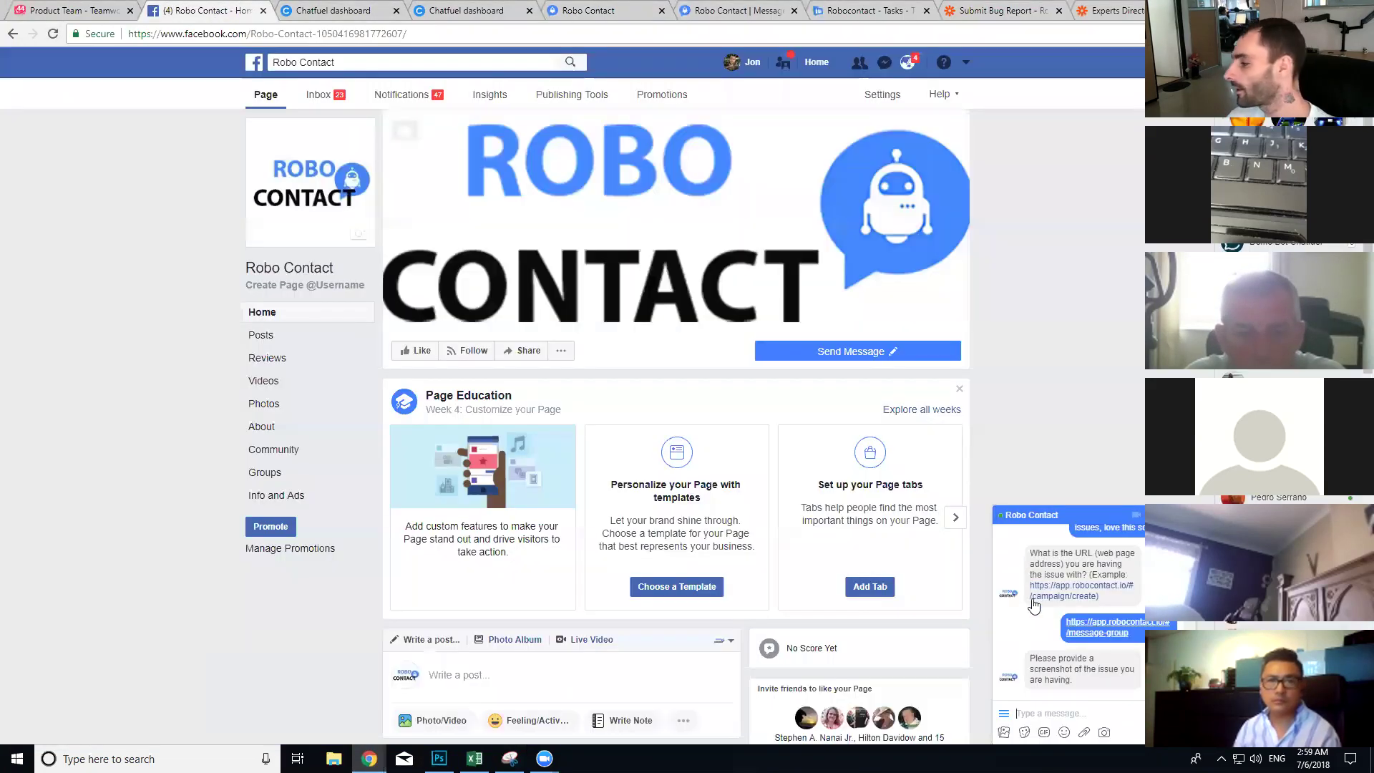
click(1088, 713)
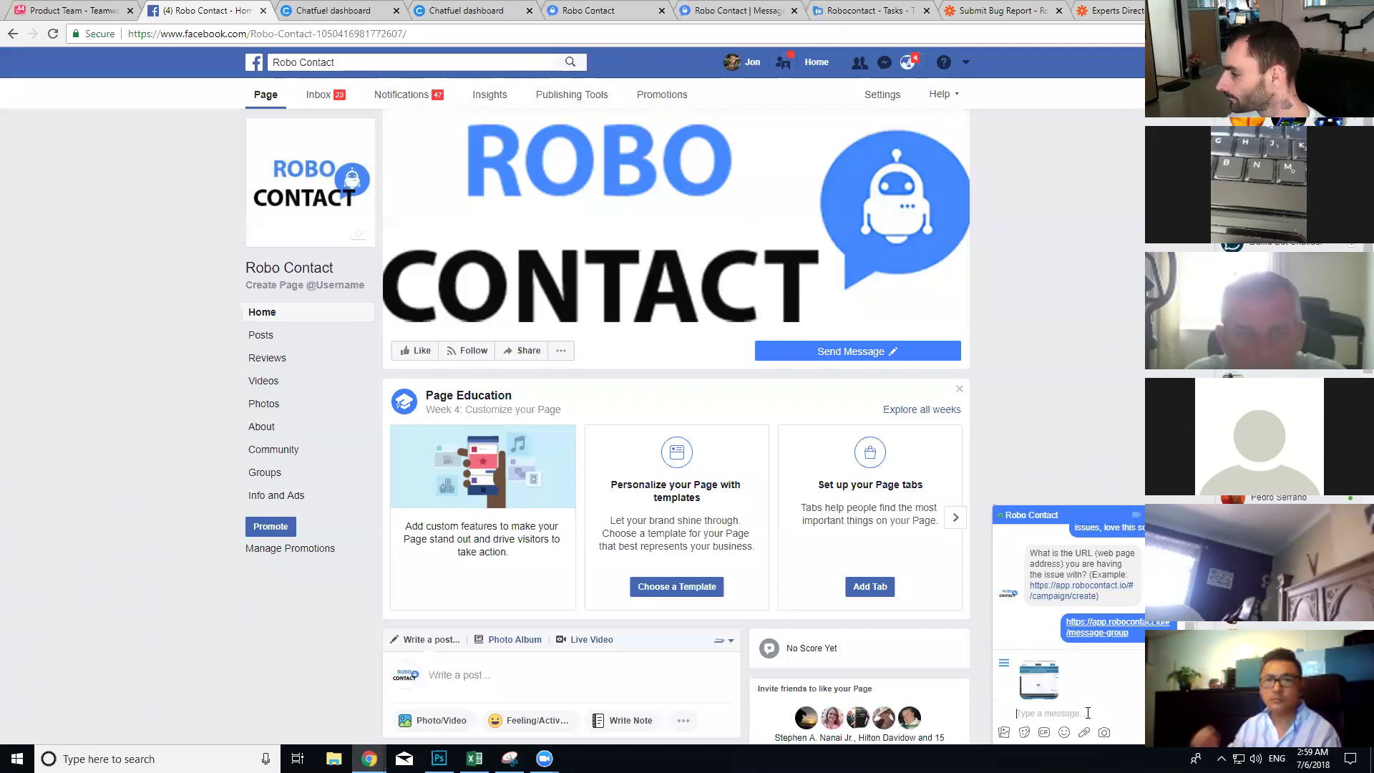
key(ctrl+v)
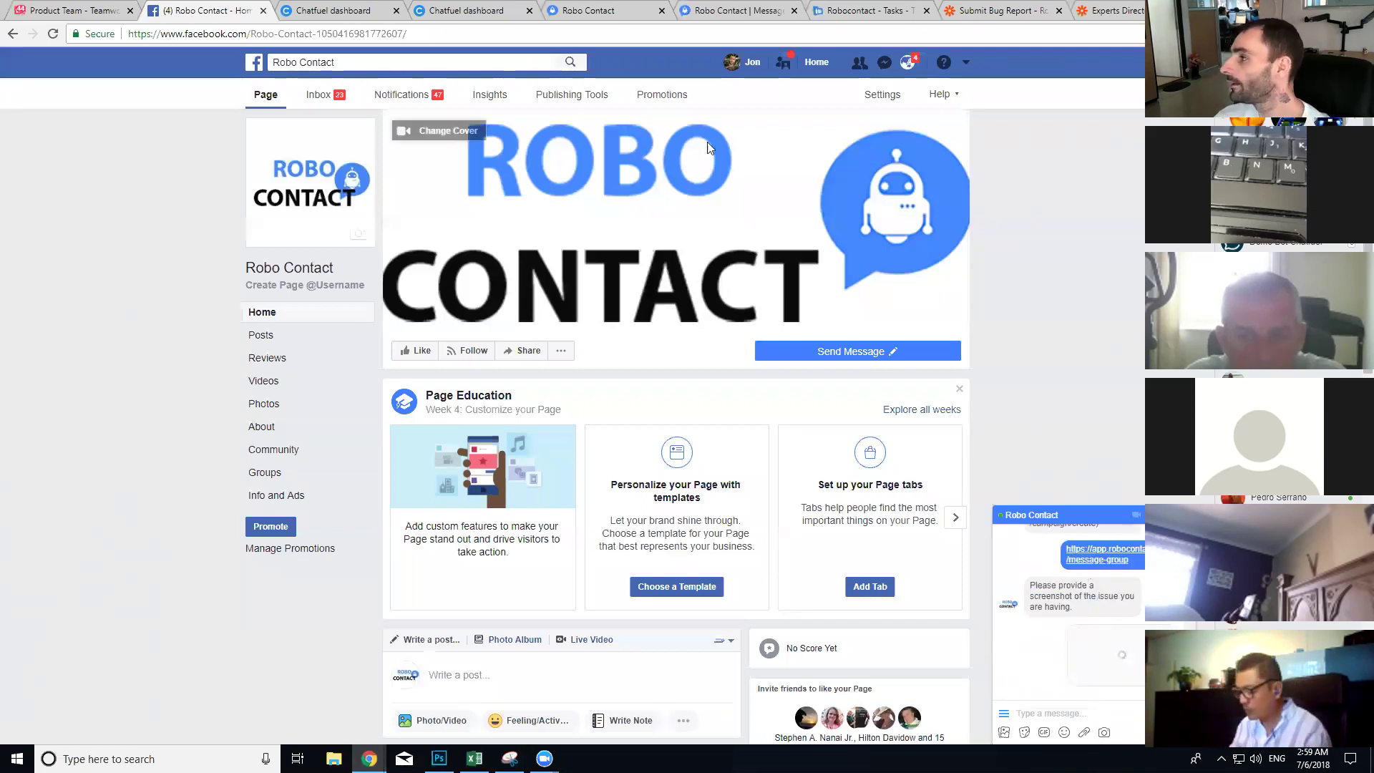
click(834, 11)
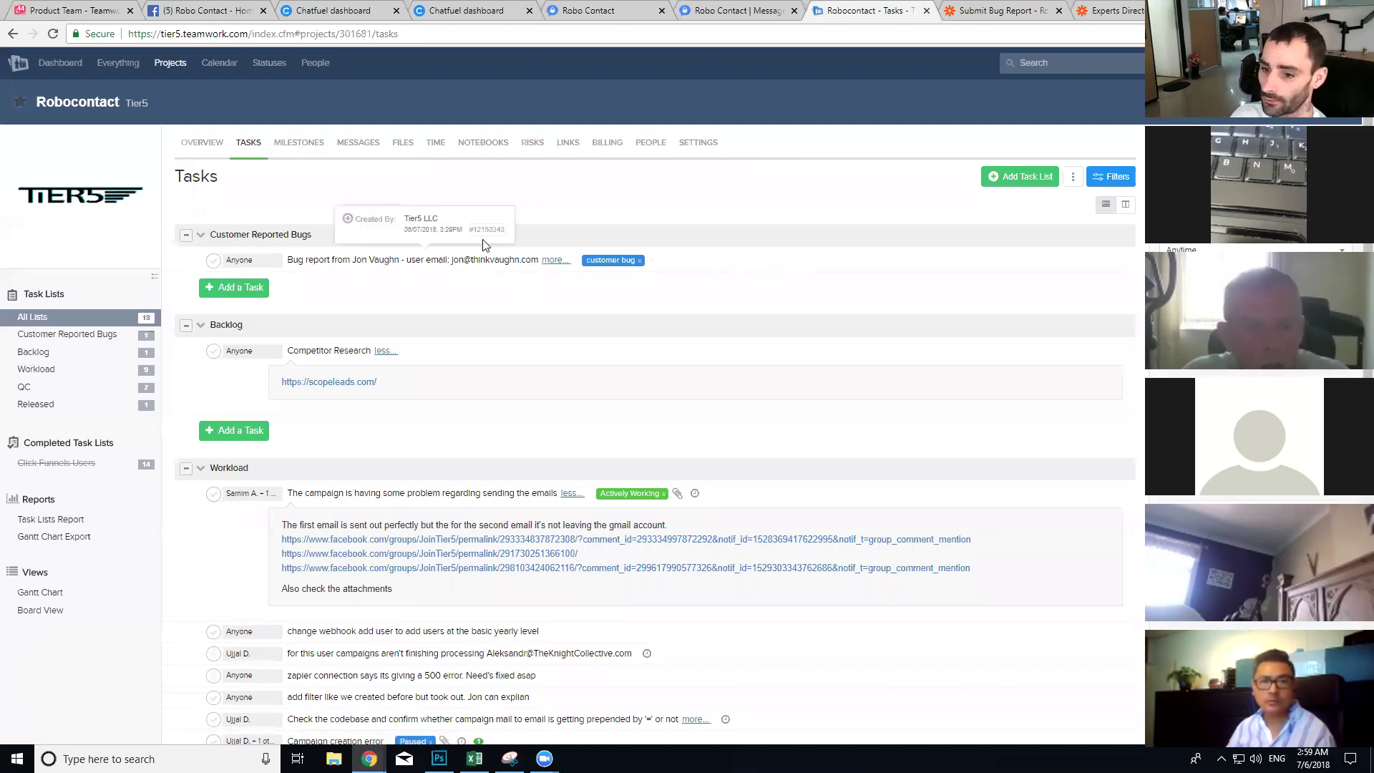
Step: Expand the new customer bug task in Teamwork and view its attached issue screenshot
click(556, 260)
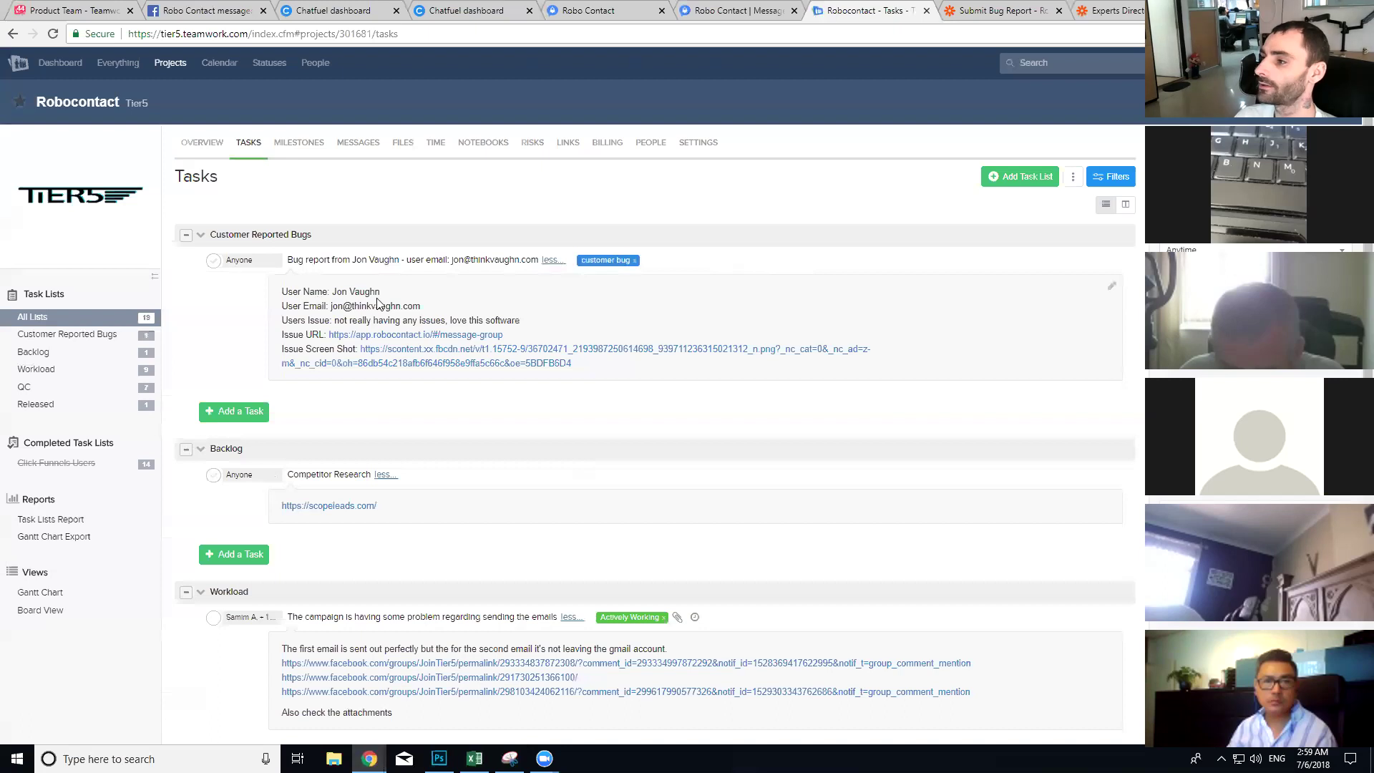
drag(421, 306, 521, 320)
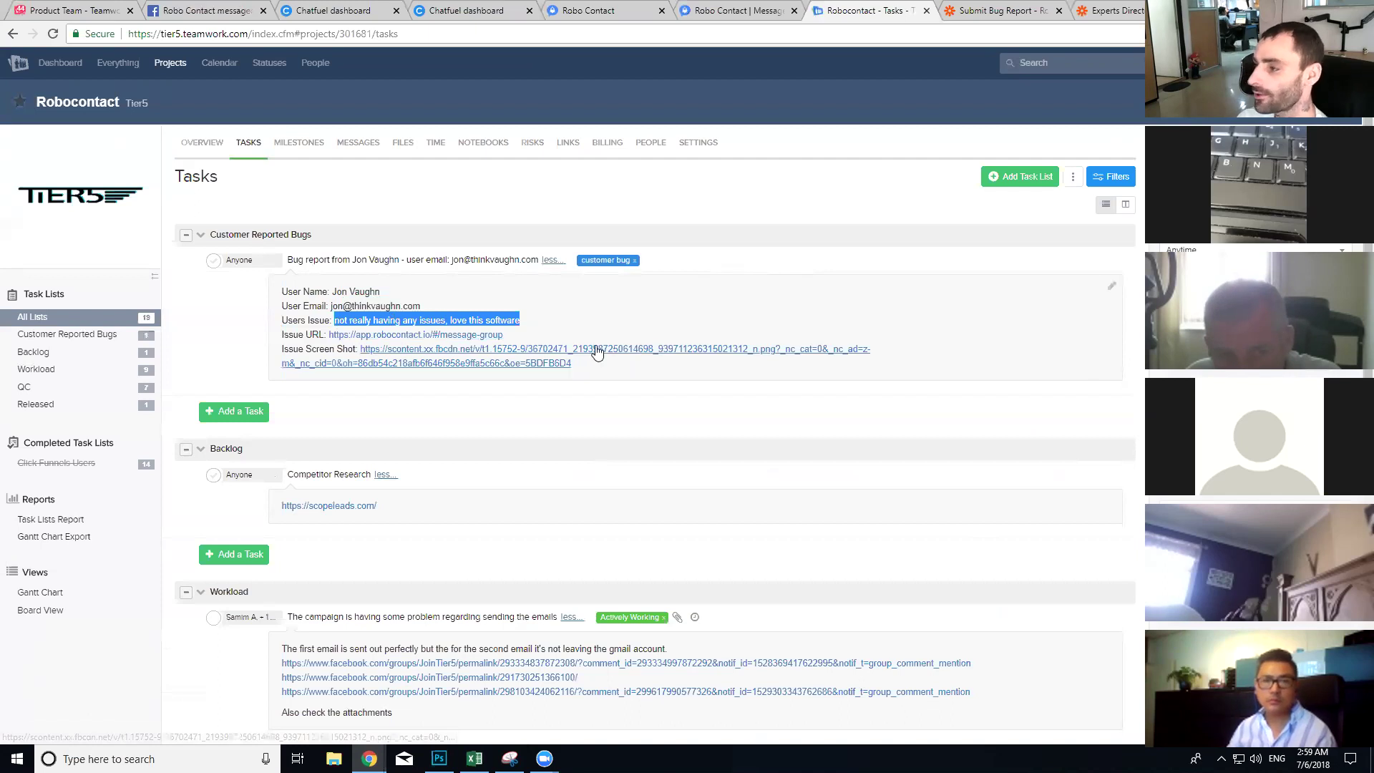
click(434, 359)
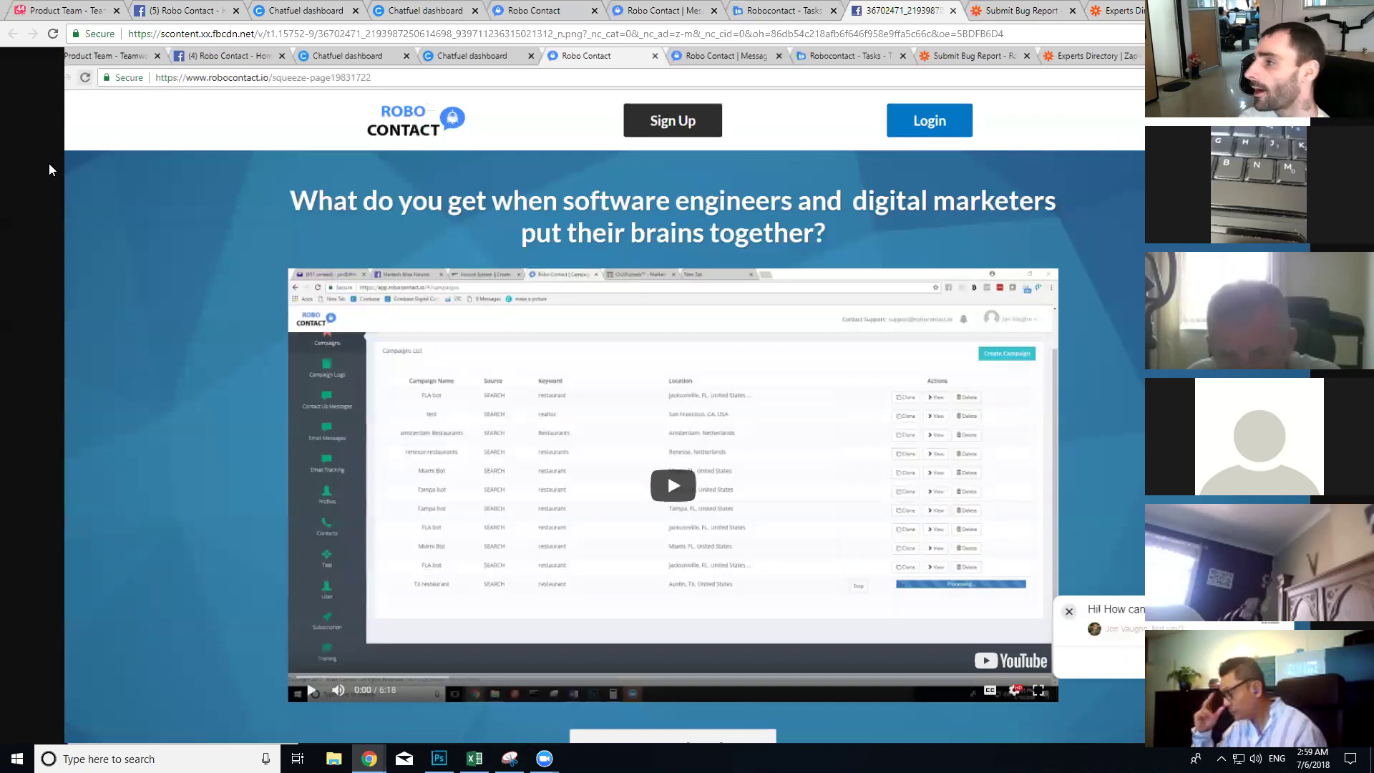
click(952, 10)
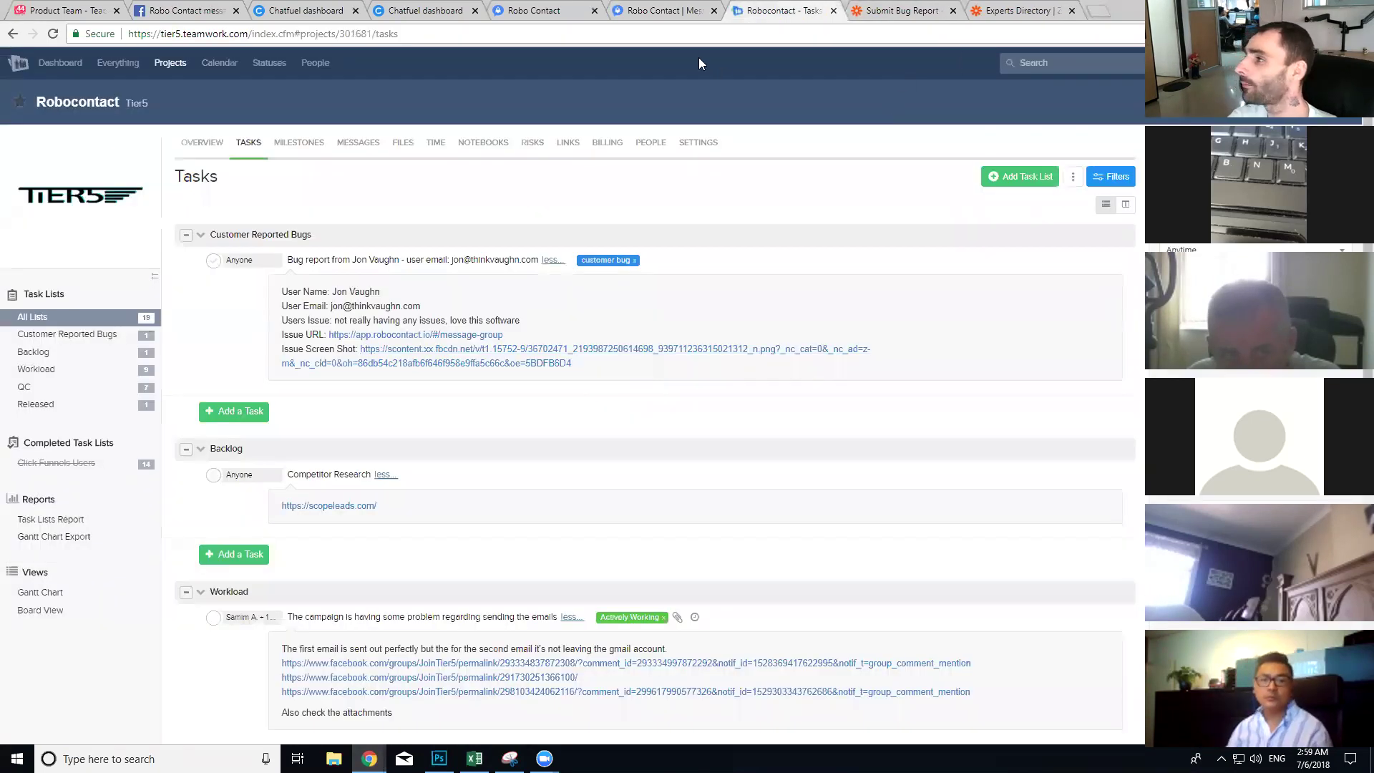
click(323, 10)
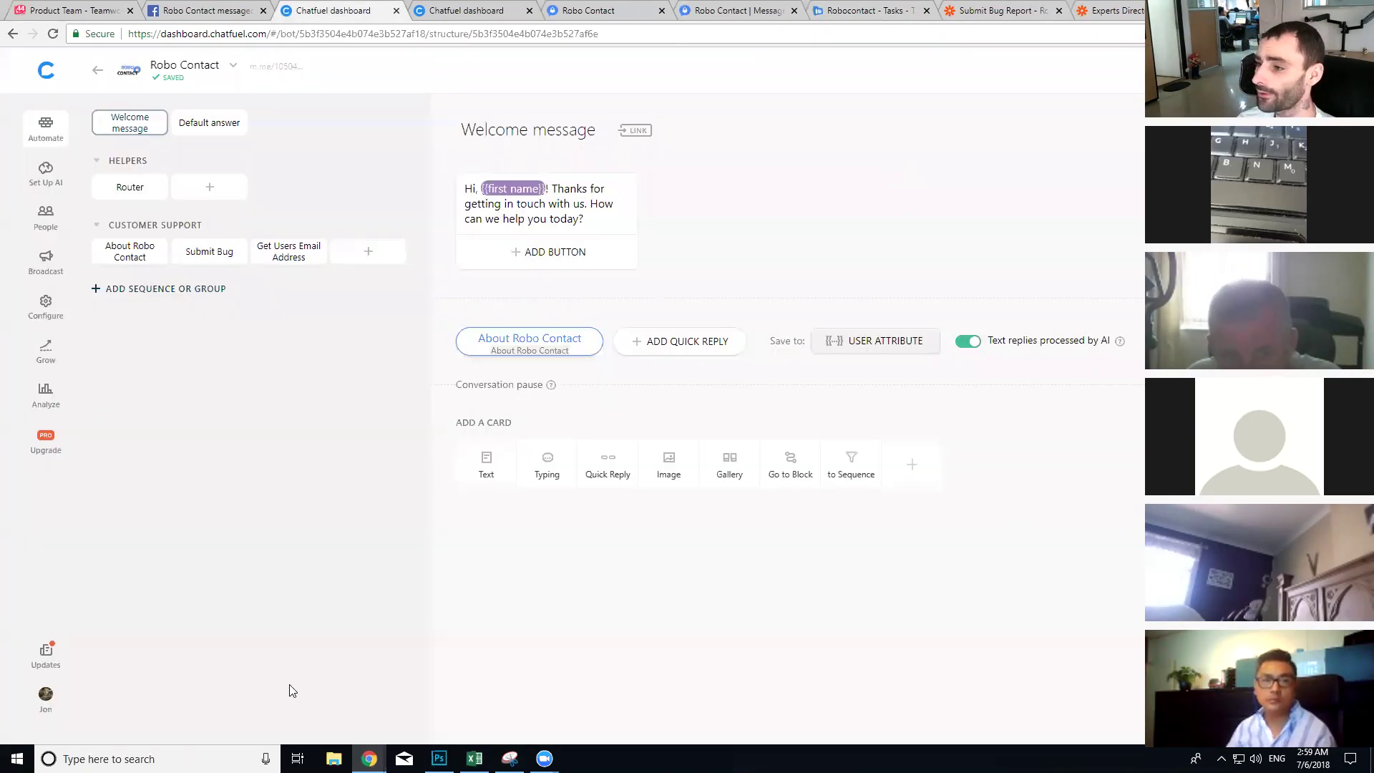
Step: Copy the app.robocontact.io address and add it as a whitelisted domain in the bot's Configure settings
click(634, 9)
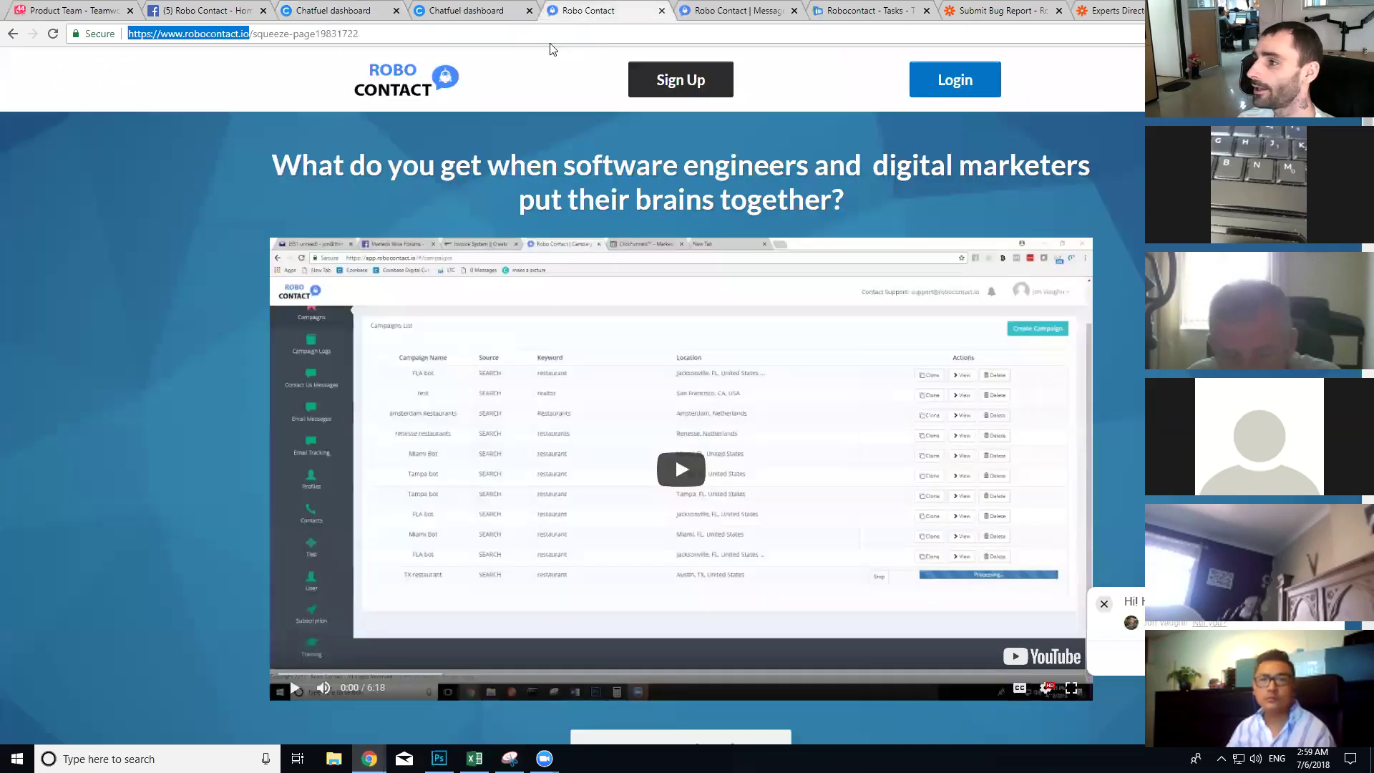
click(695, 7)
click(275, 36)
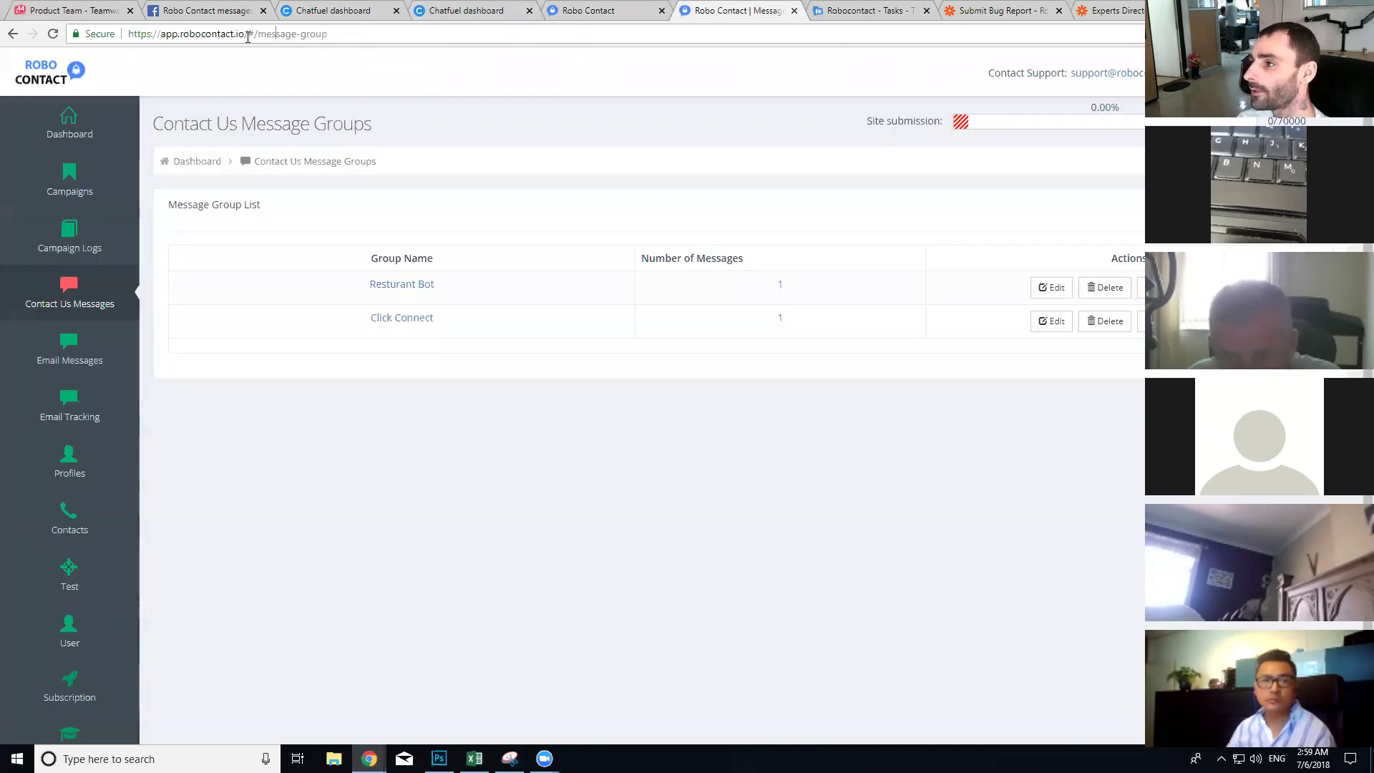
drag(243, 34, 127, 33)
key(ctrl+c)
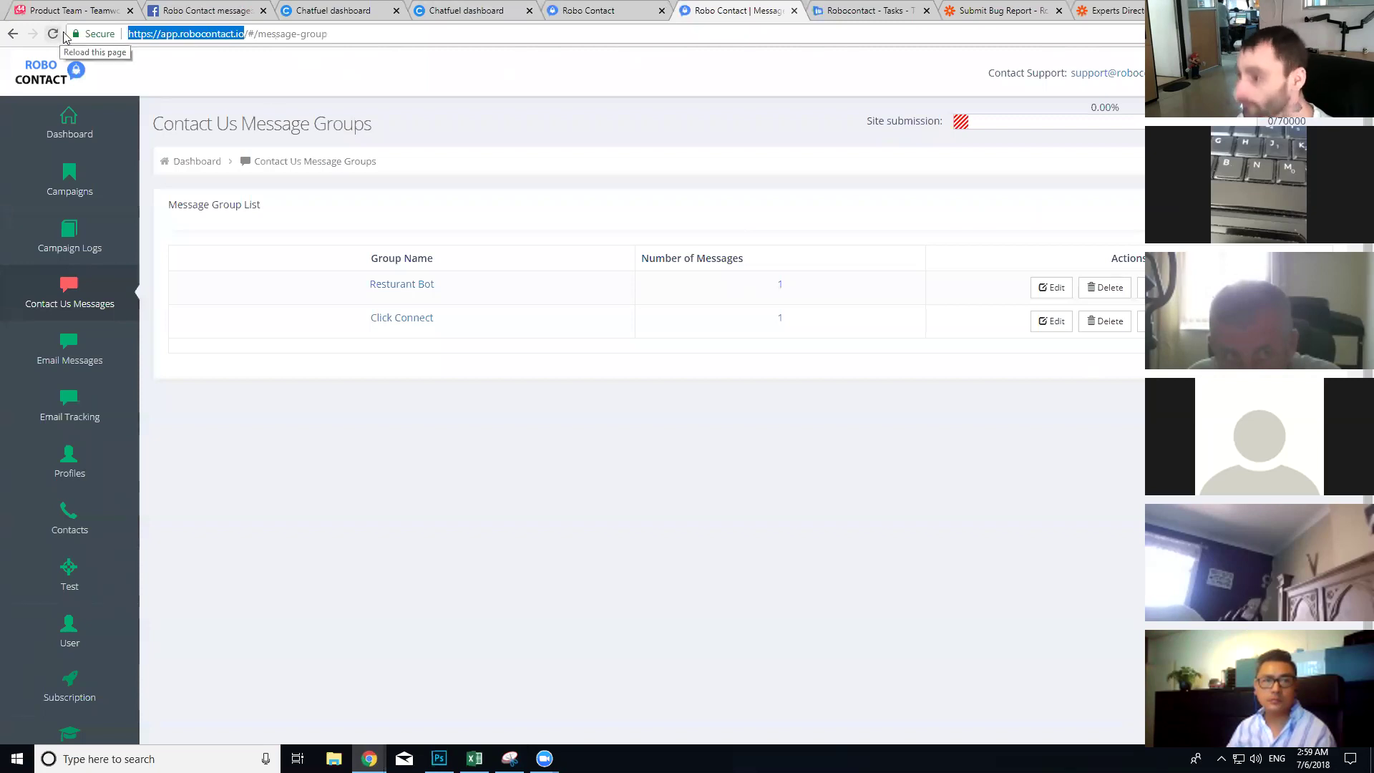
click(339, 7)
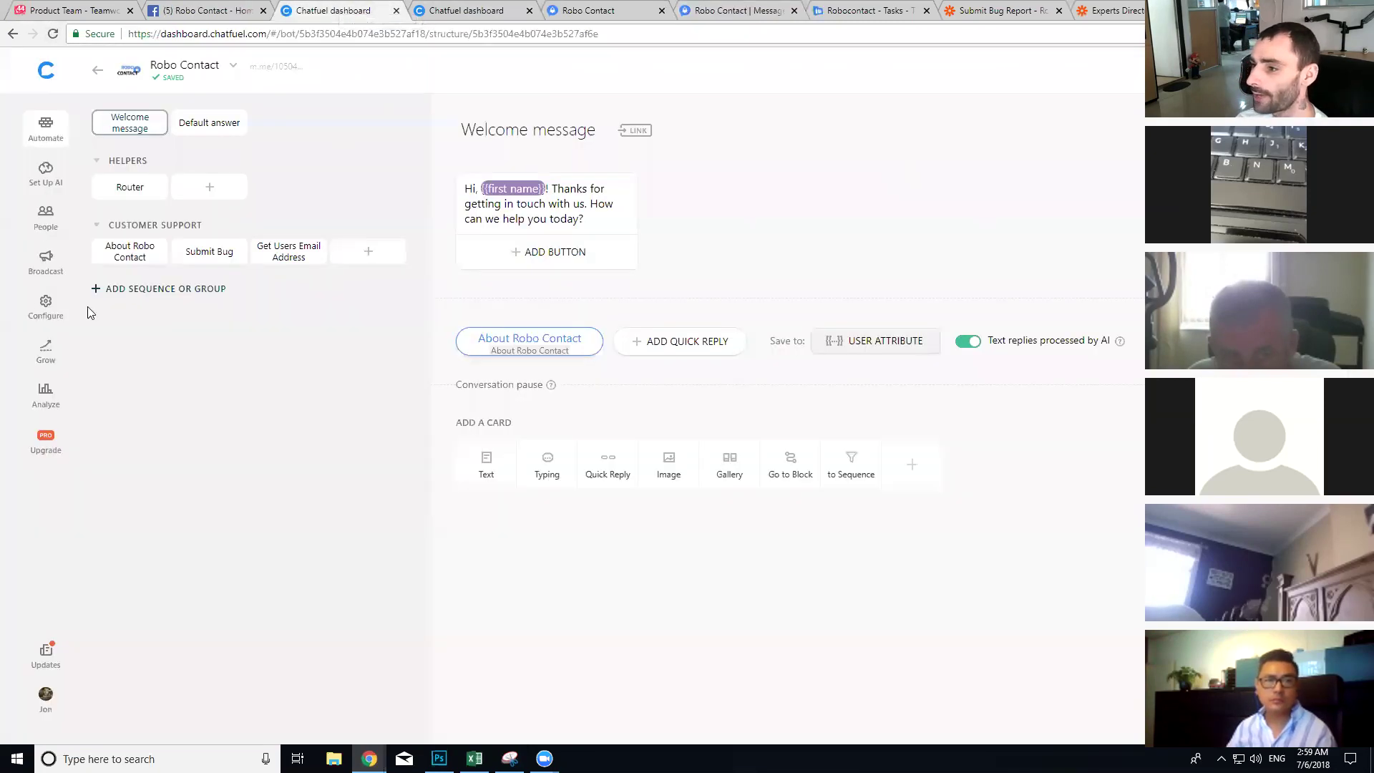
click(40, 307)
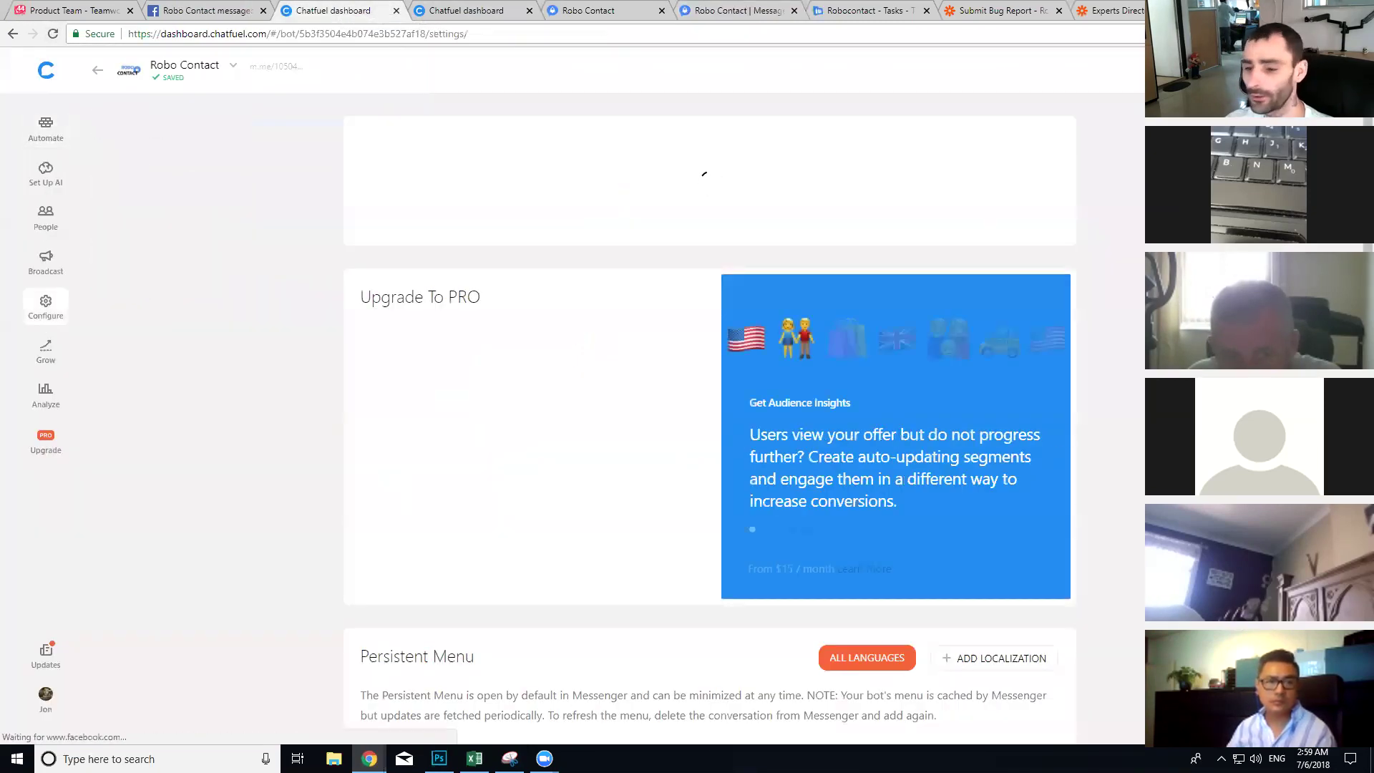
scroll(254, 315, down, 9)
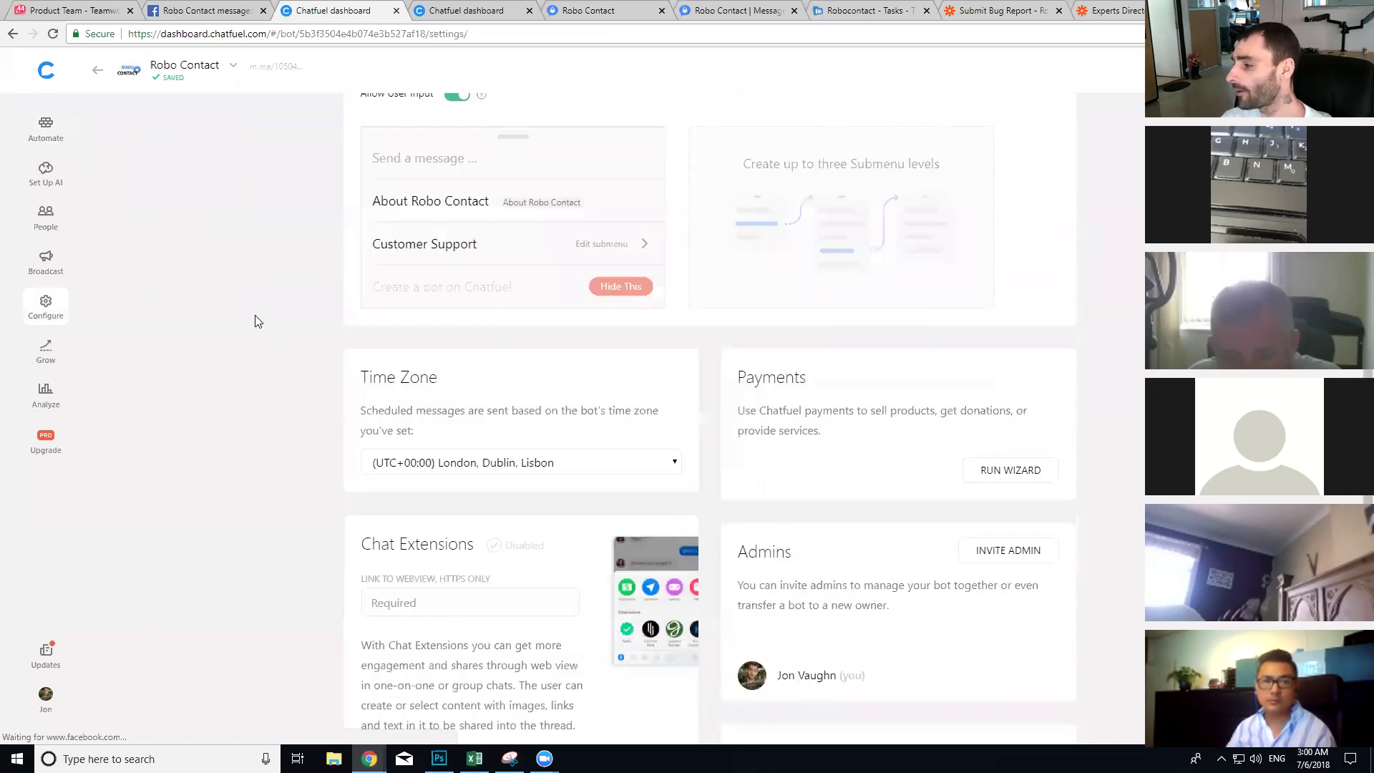
scroll(257, 320, down, 5)
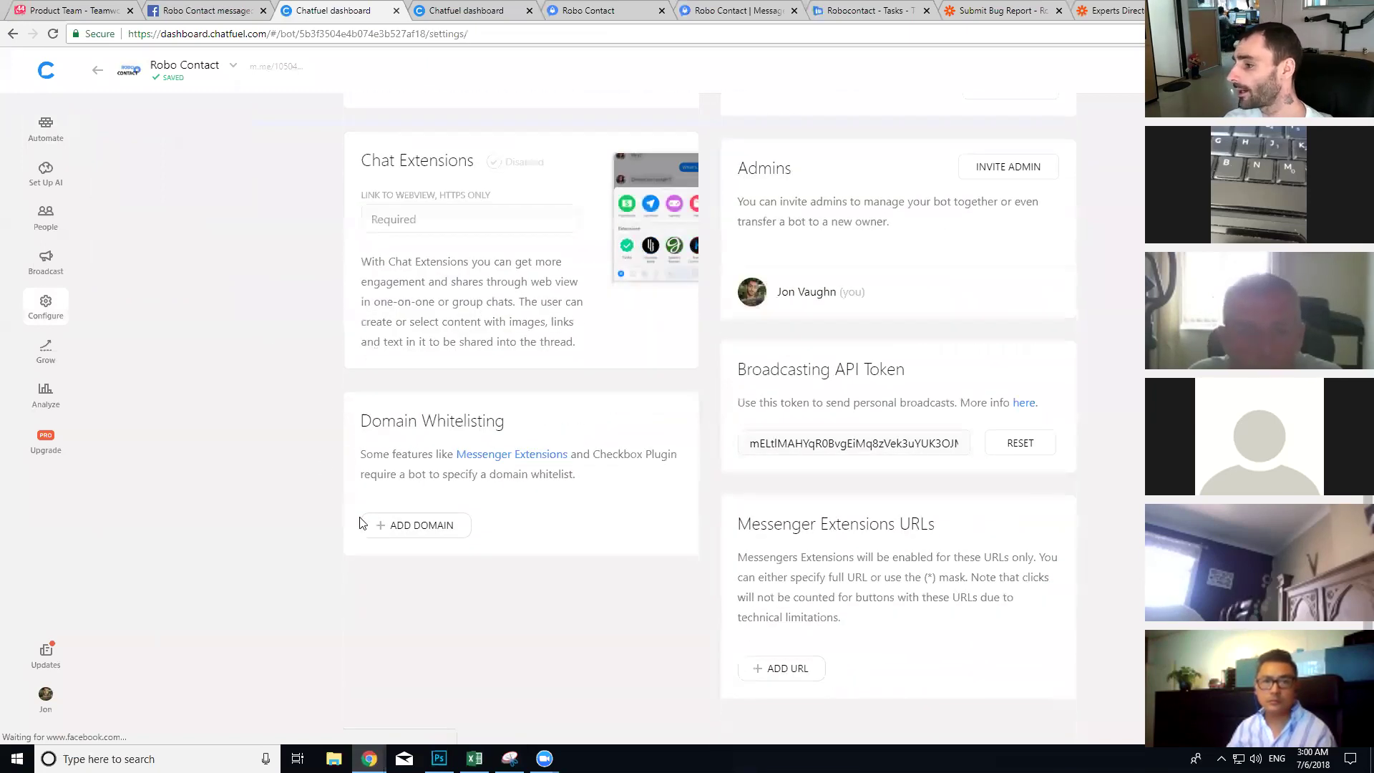
click(400, 530)
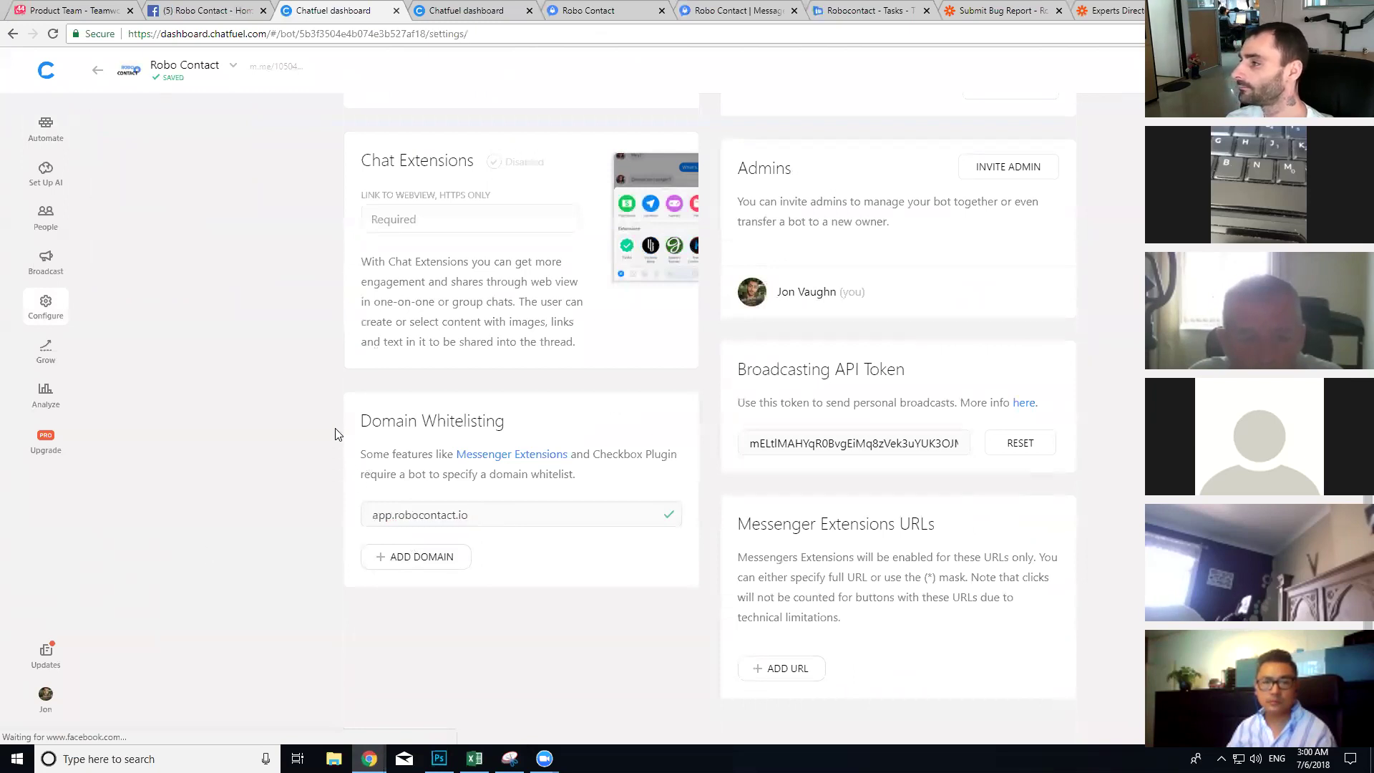
scroll(644, 501, up, 3)
scroll(716, 514, down, 3)
click(786, 665)
key(ctrl+v)
click(287, 536)
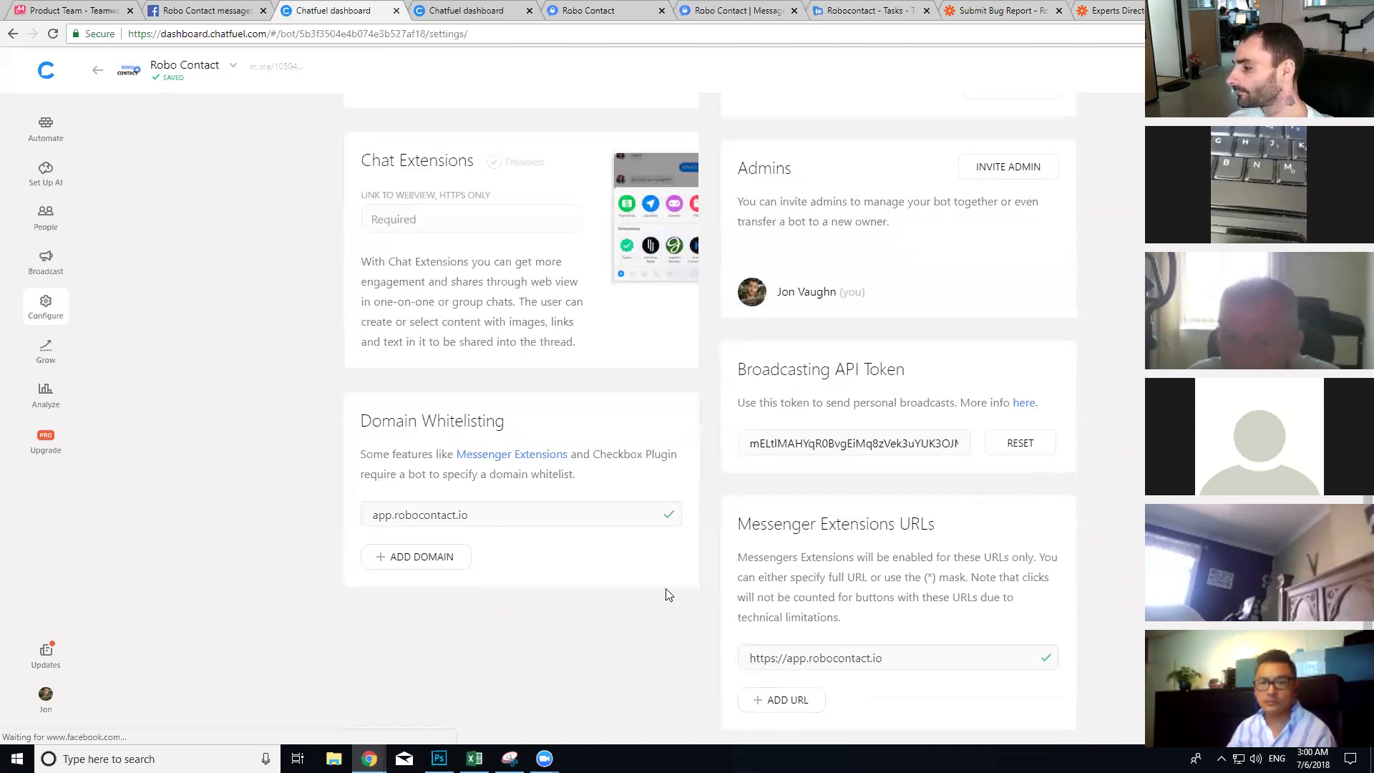
scroll(665, 596, up, 4)
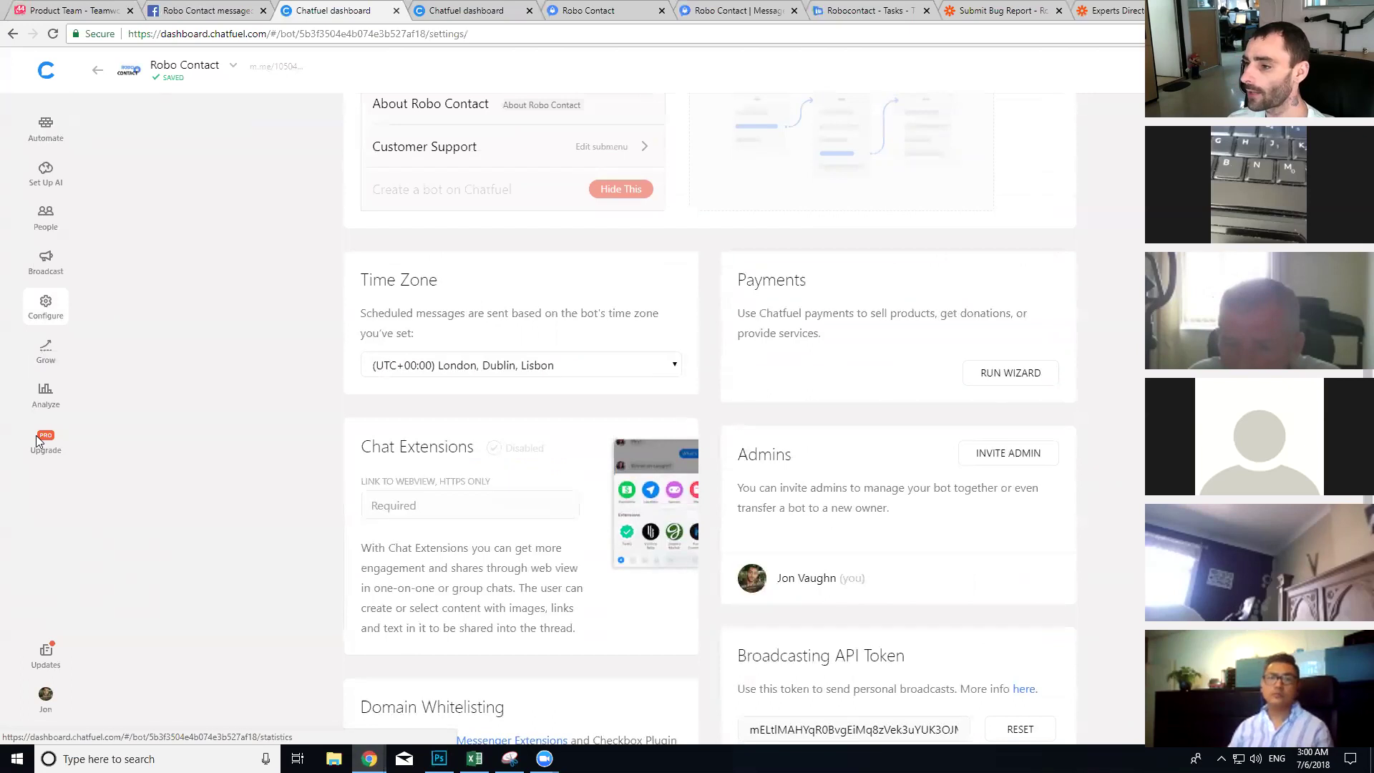
click(45, 350)
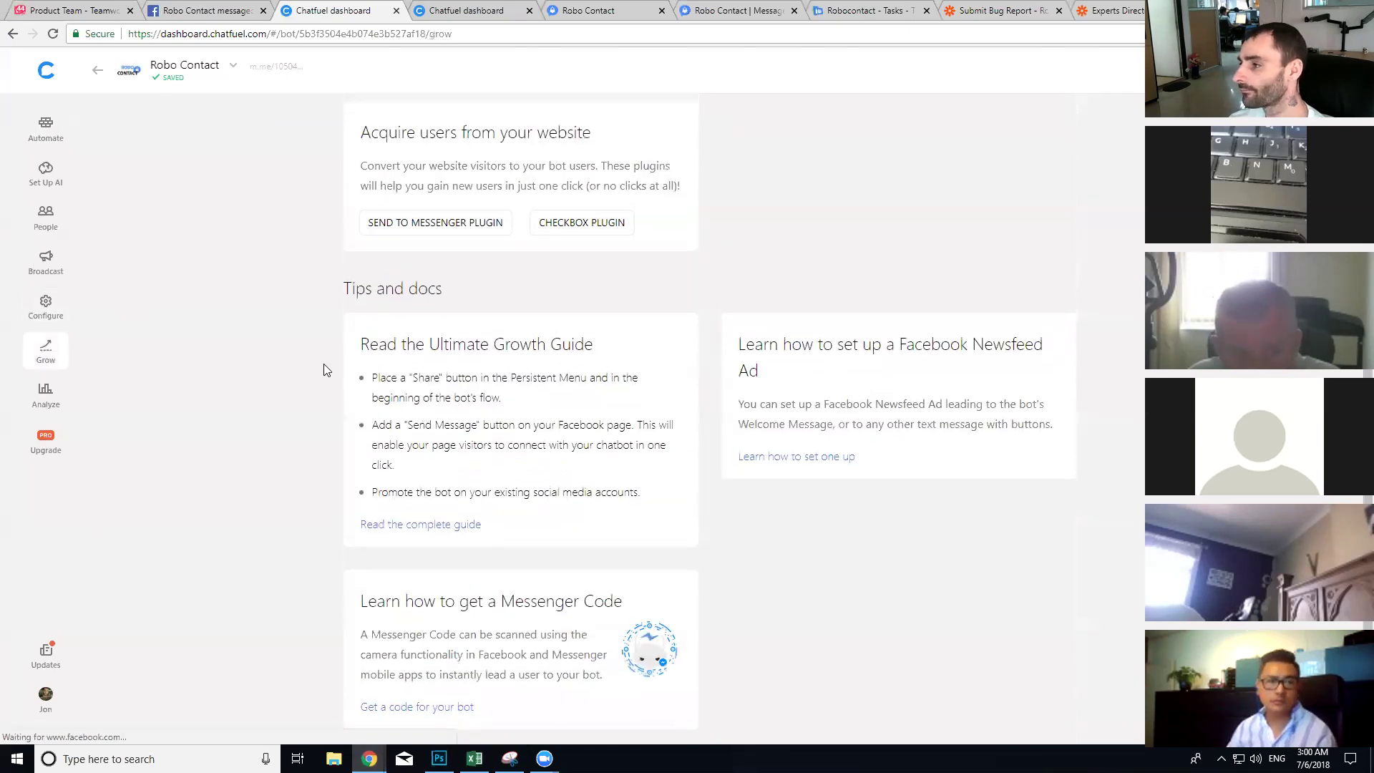
scroll(324, 370, up, 8)
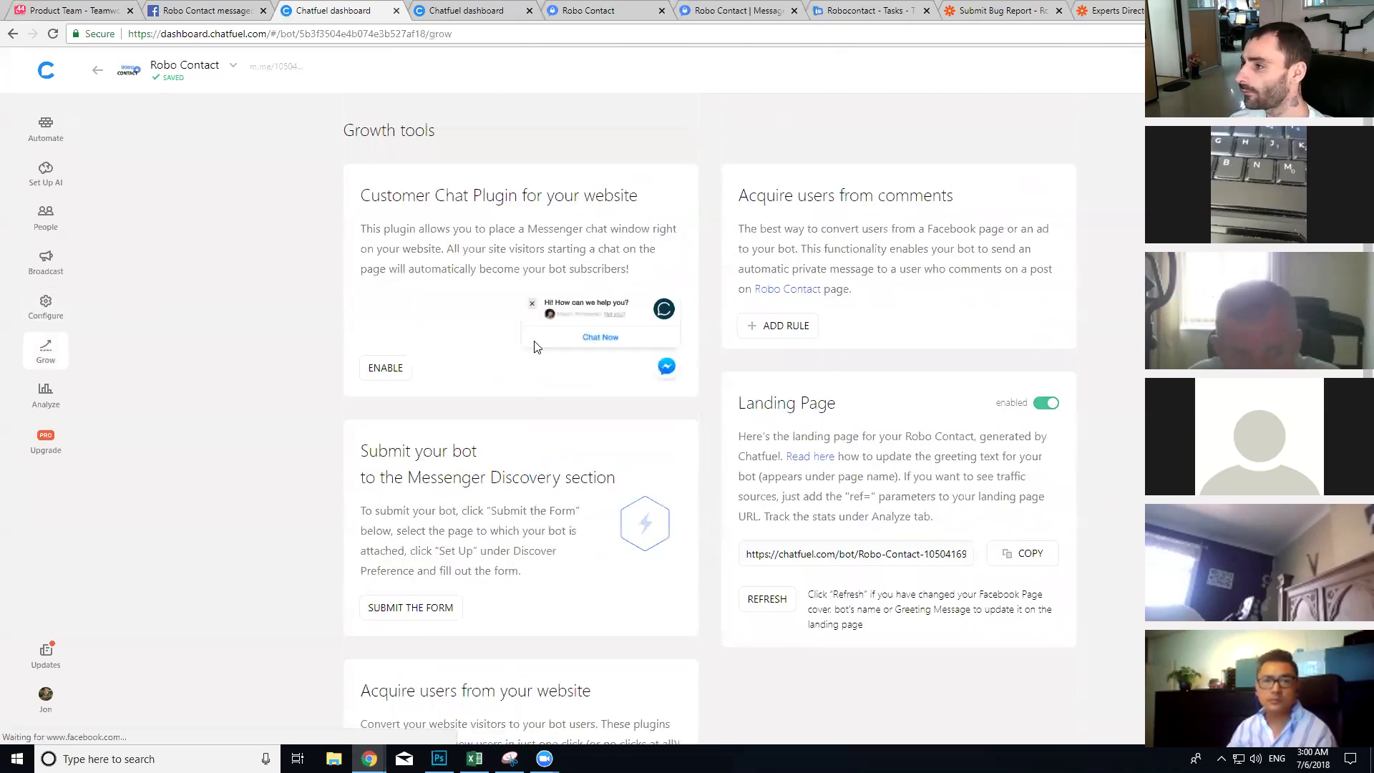
click(391, 378)
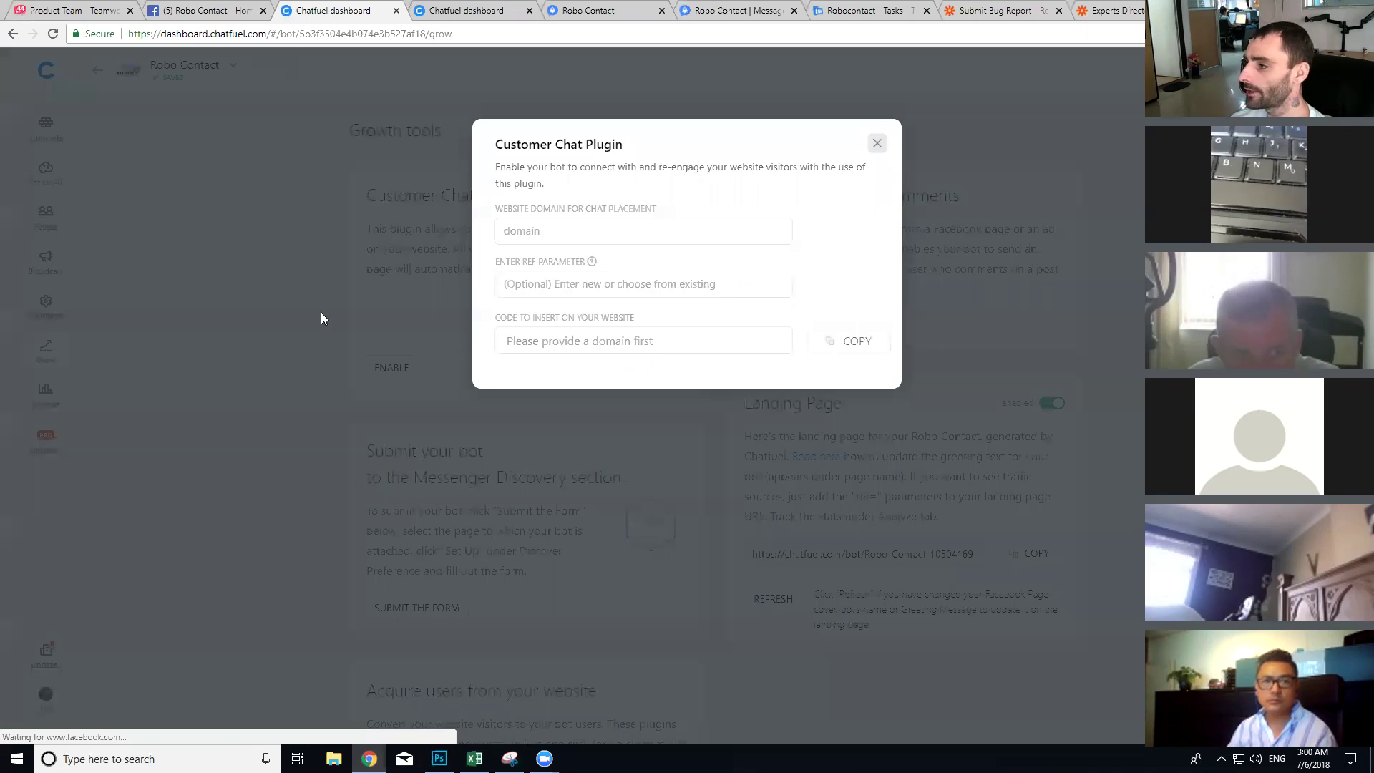
click(573, 231)
text(https://app.robocontact.io)
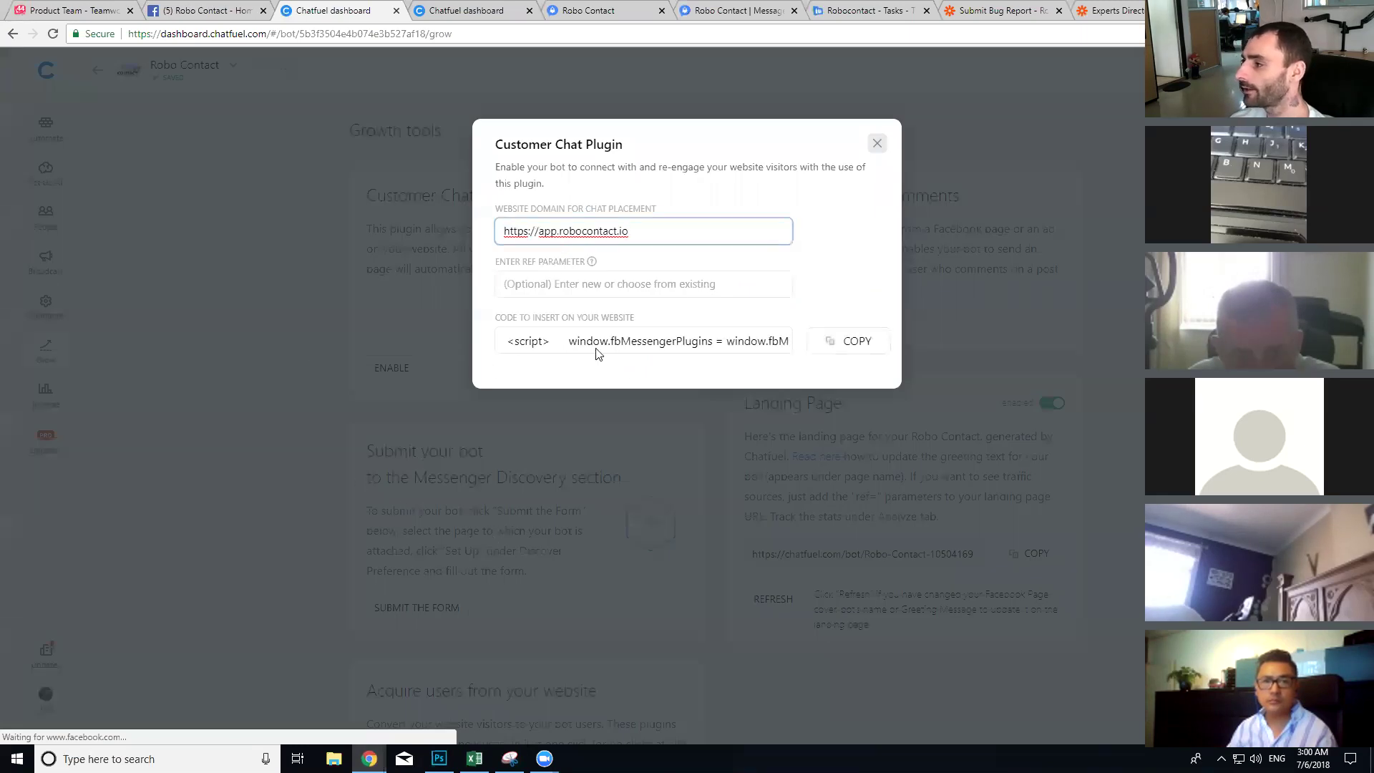
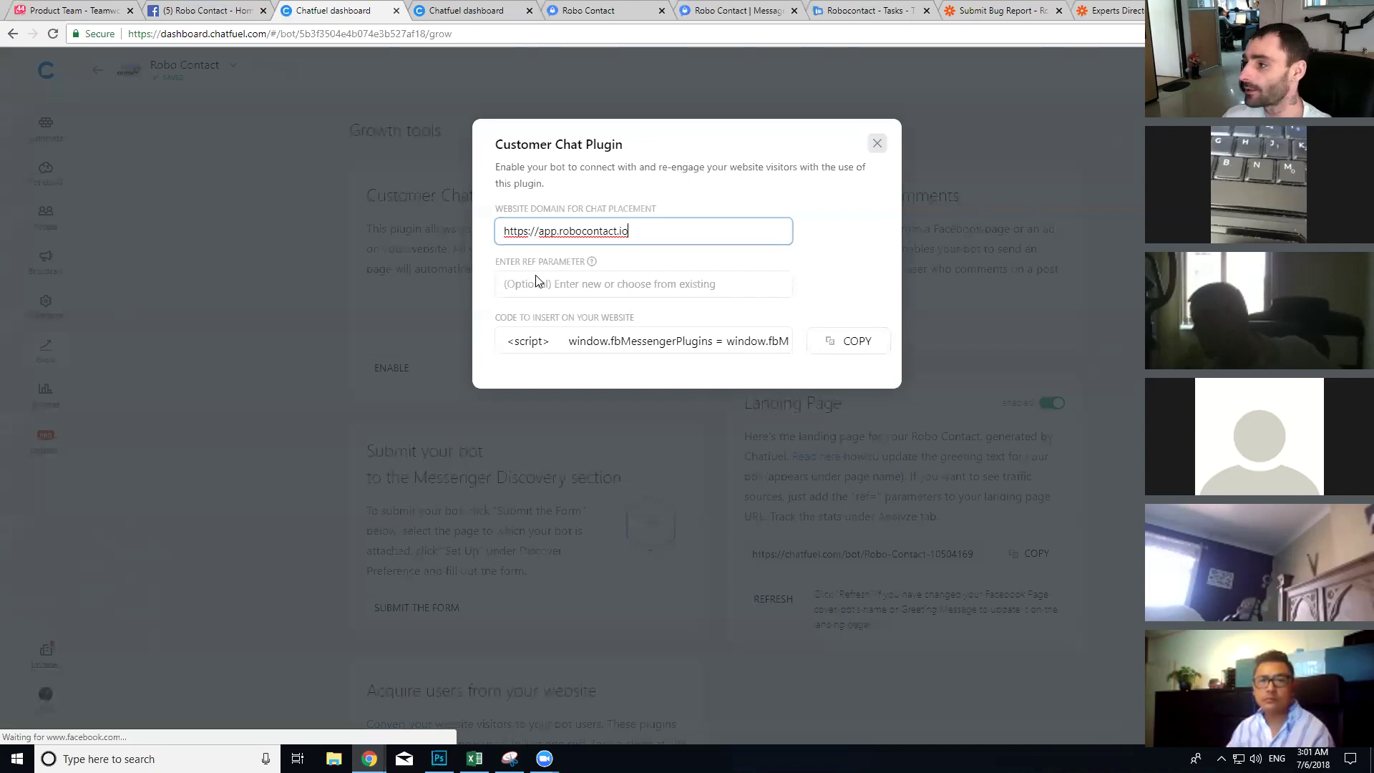
Step: Close the Customer Chat Plugin settings and go back to the Automate block list
click(877, 143)
click(49, 131)
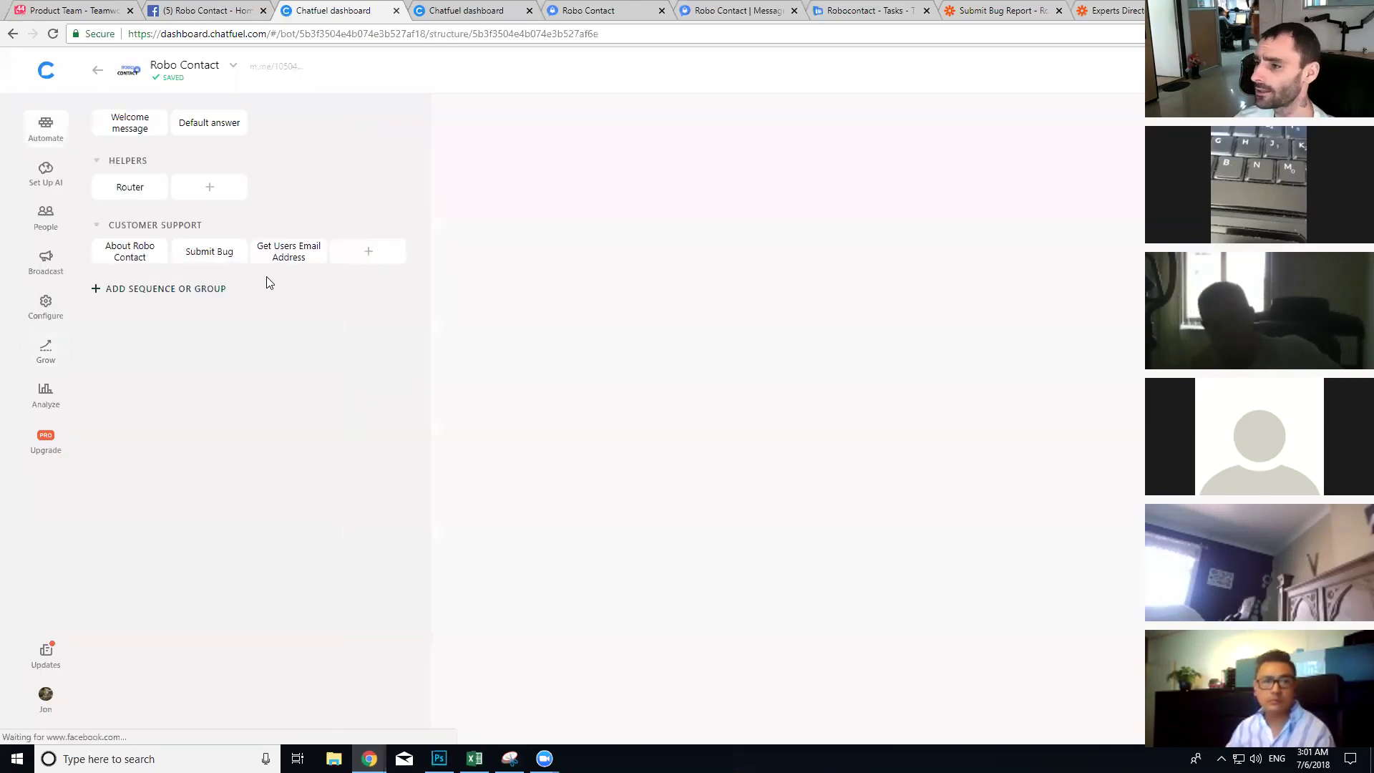
Step: Add an 'Inside App' block under Customer Support with block link ref 'logged-in' and a text card
click(358, 266)
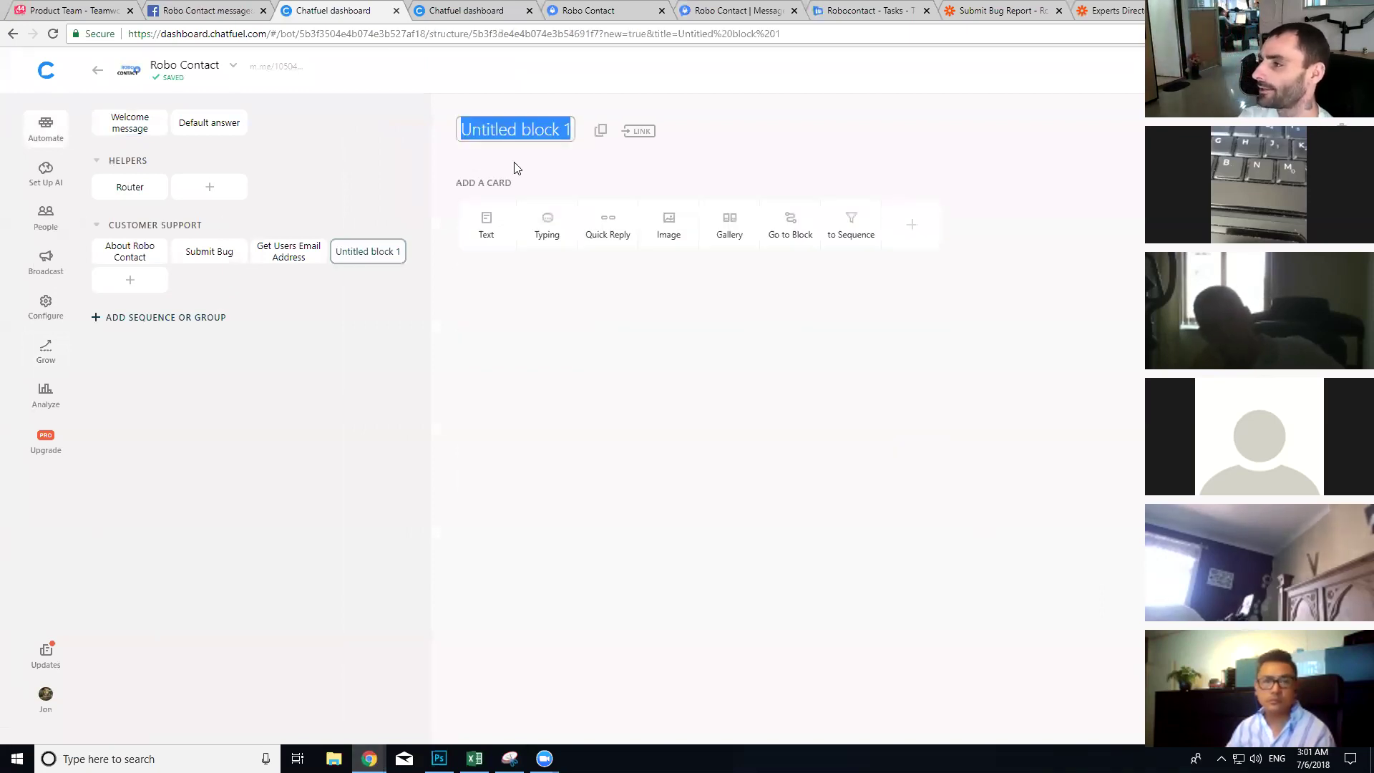
text(Inside App)
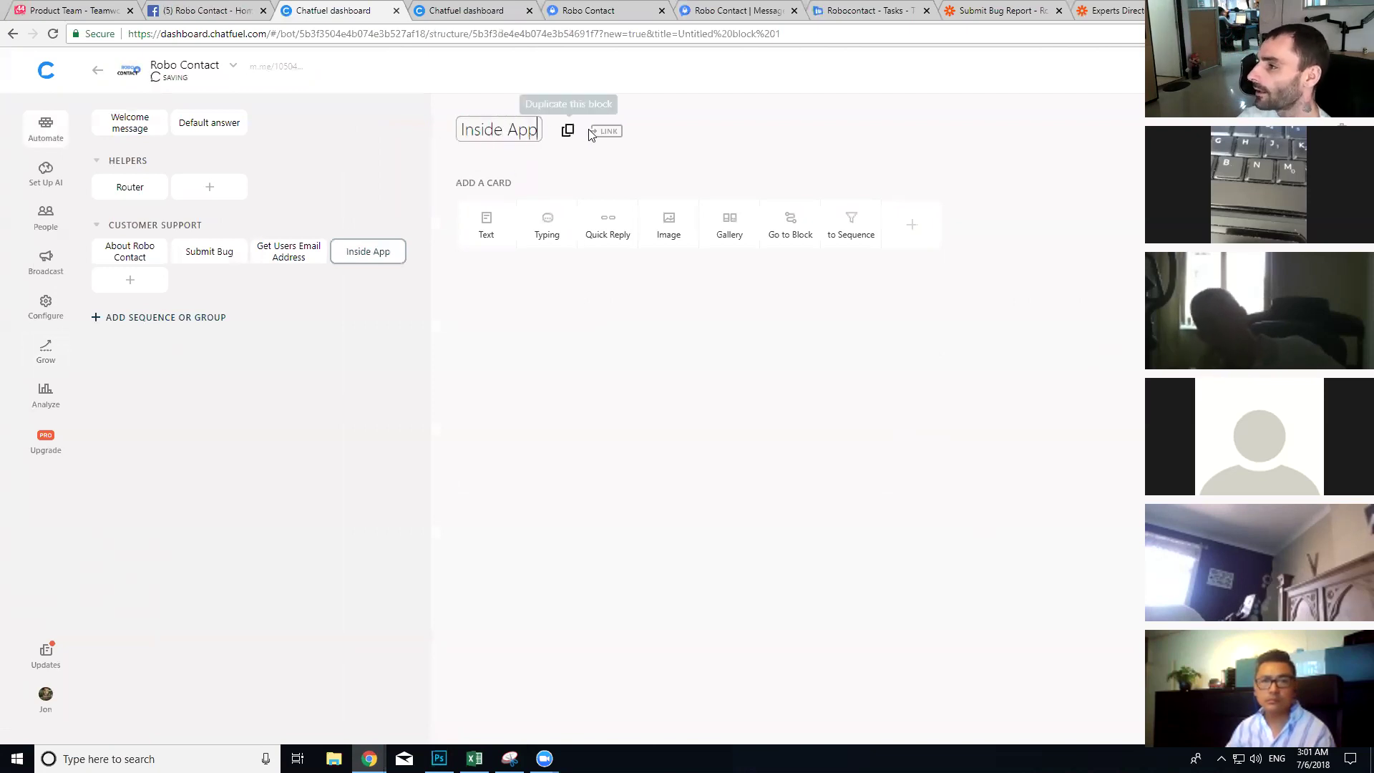
click(606, 131)
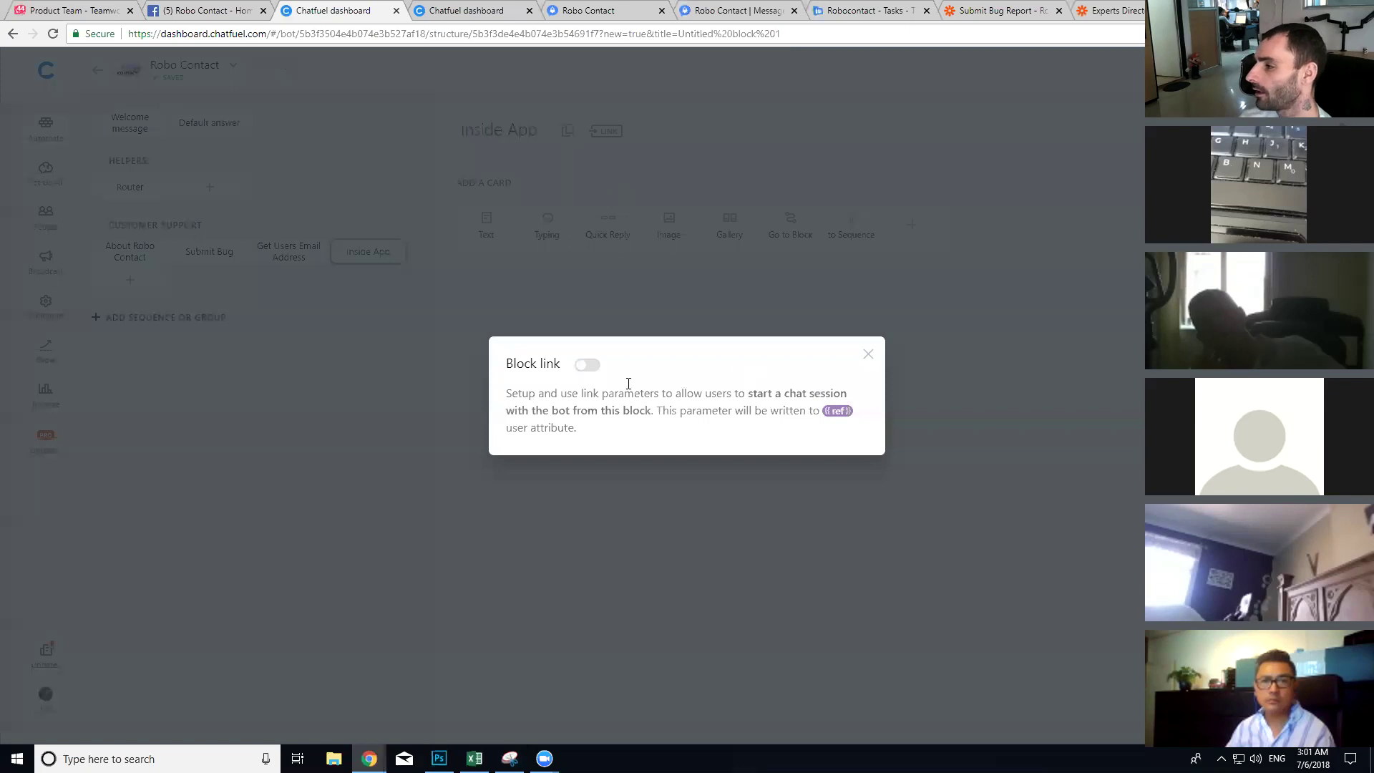
click(589, 365)
drag(776, 427, 607, 438)
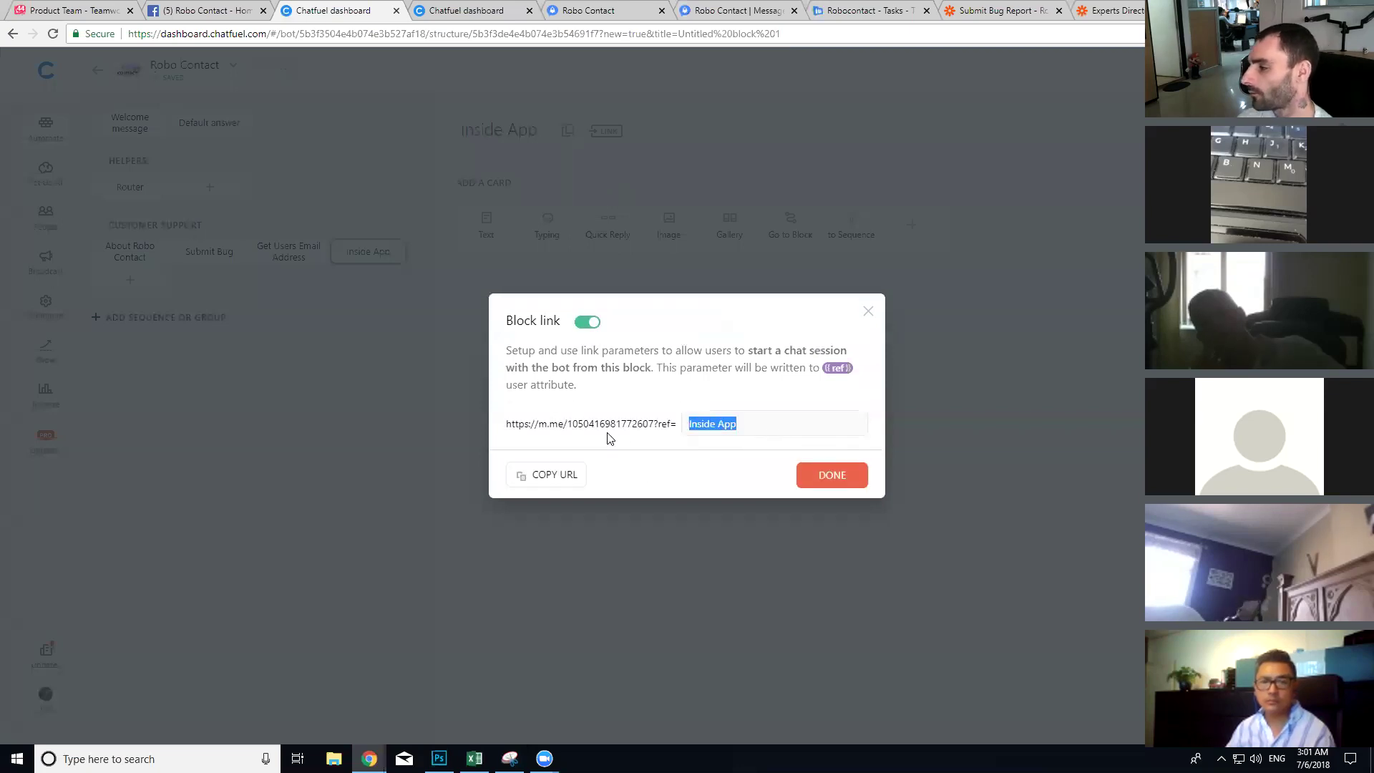
key(BackSpace)
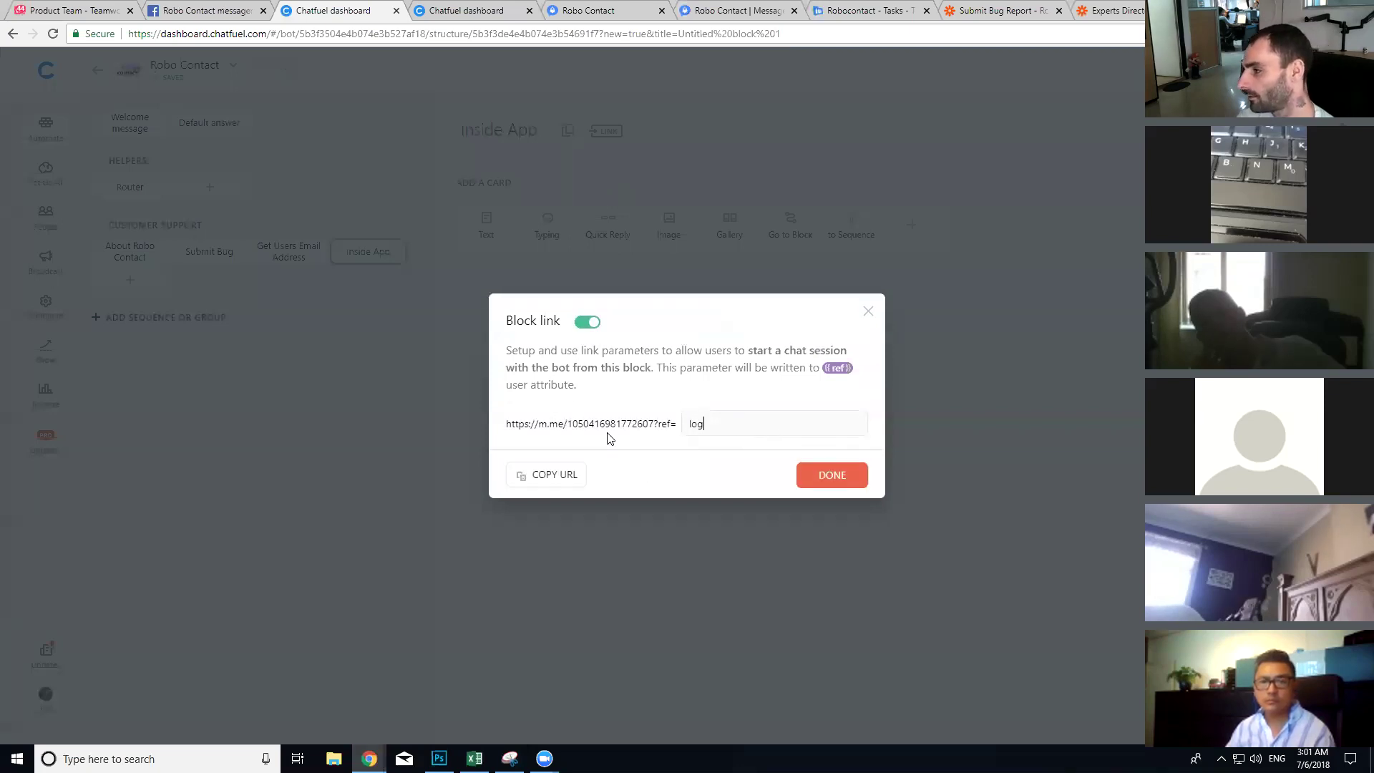
text(ged-in)
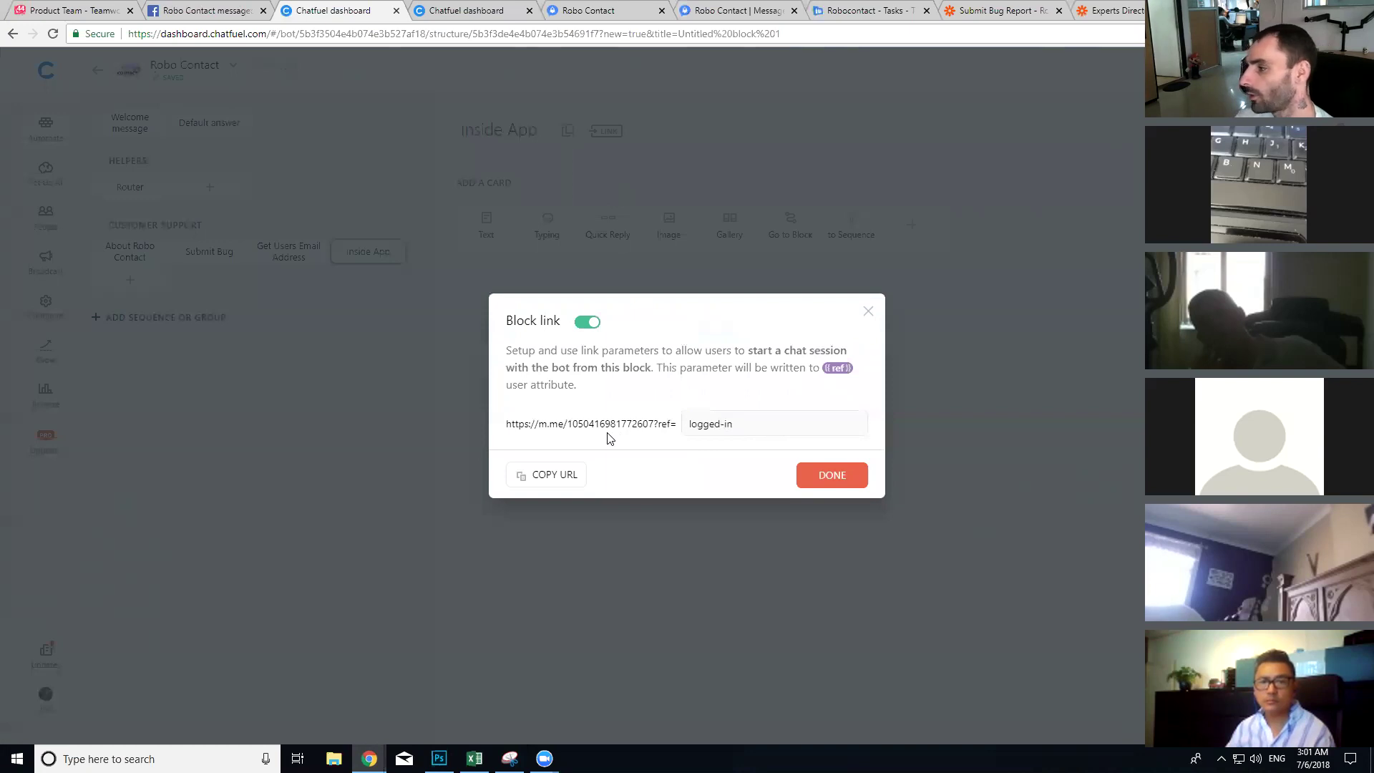
click(570, 478)
click(828, 477)
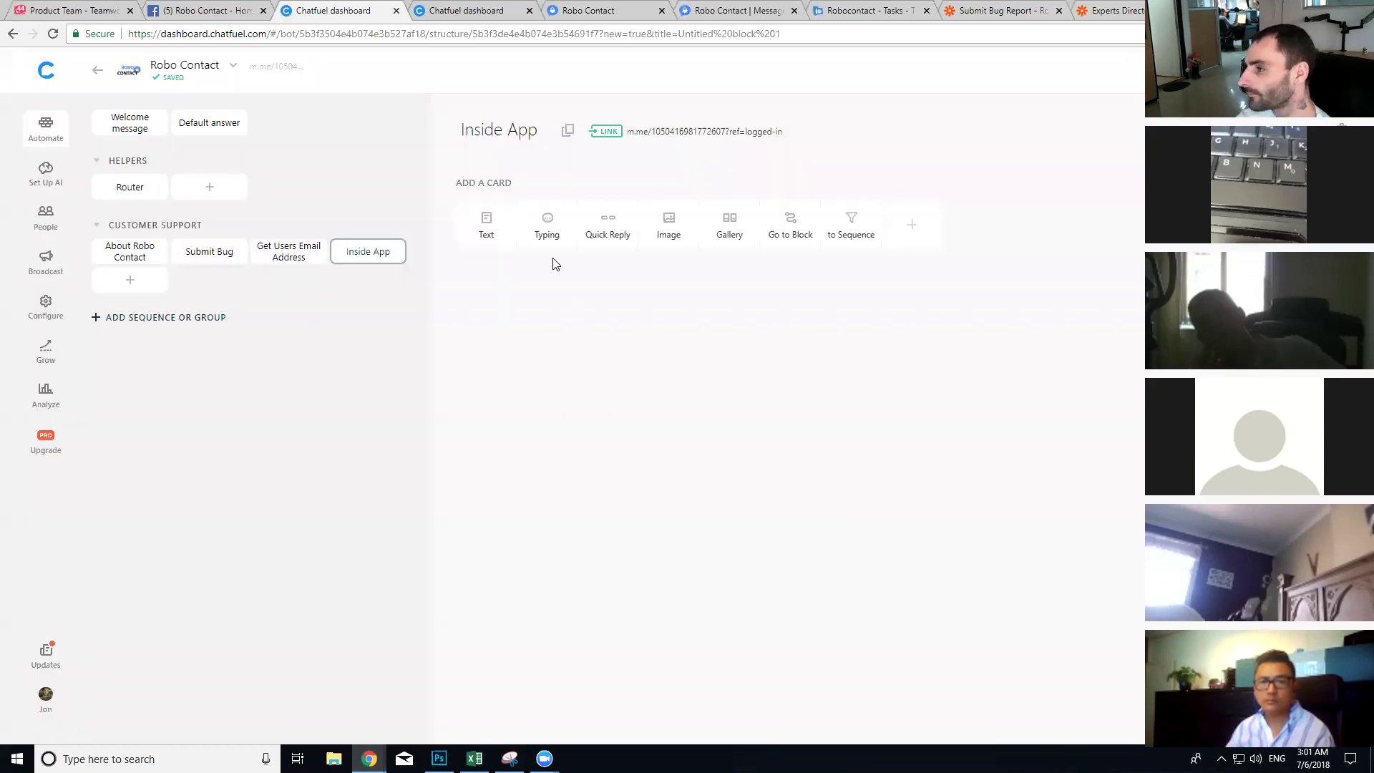
click(486, 224)
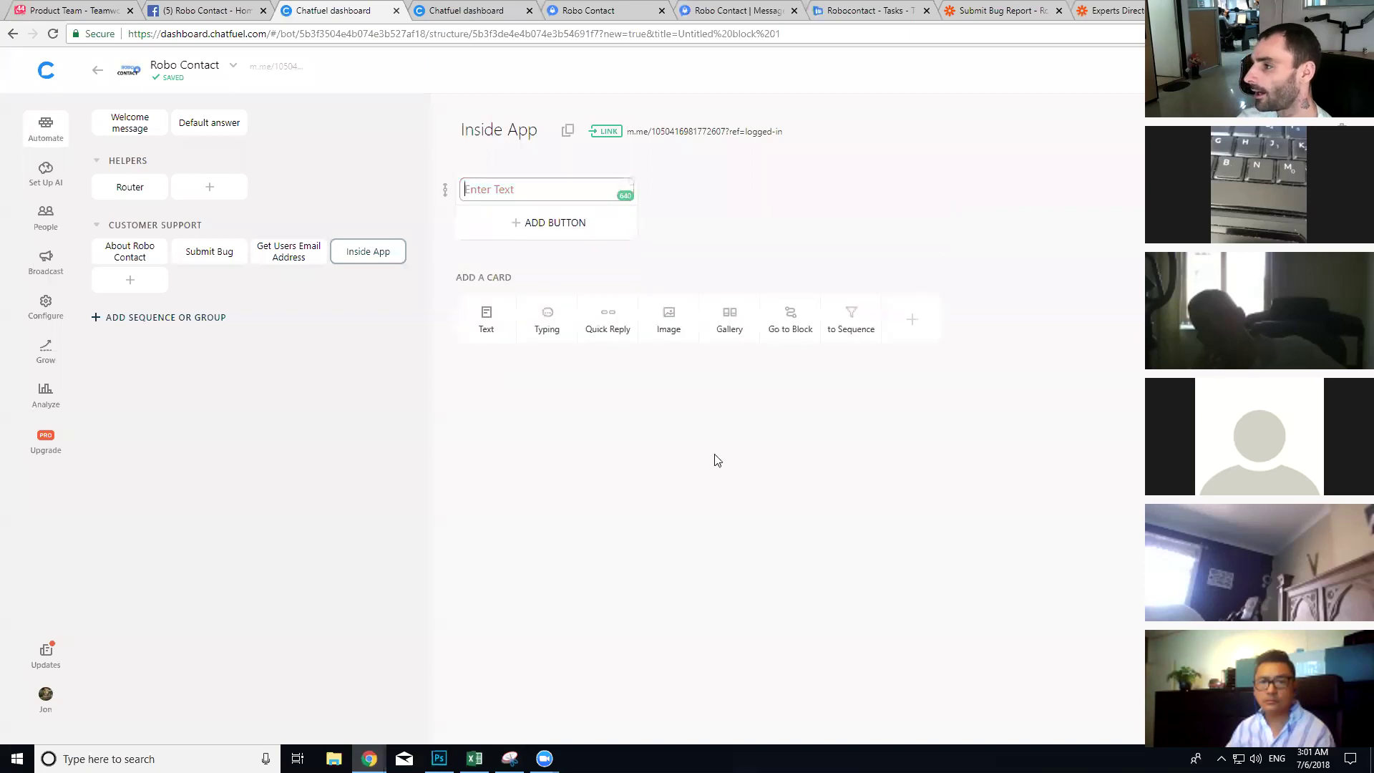
Step: Write the greeting 'Hey {{first name}}, love having you as a user. What can we help you with?'
text(Hey {{na)
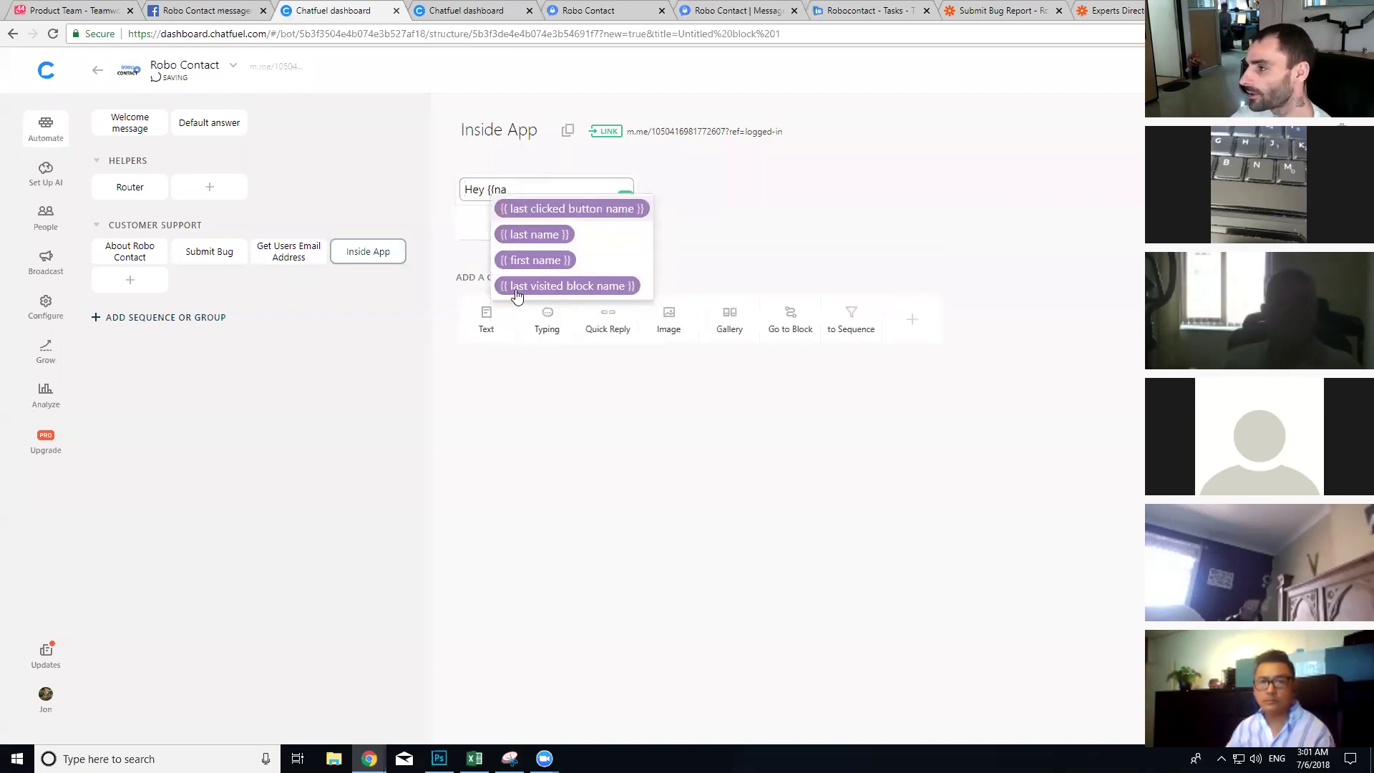
click(549, 262)
text(, lov e)
key(BackSpace)
key(BackSpace)
text(e have)
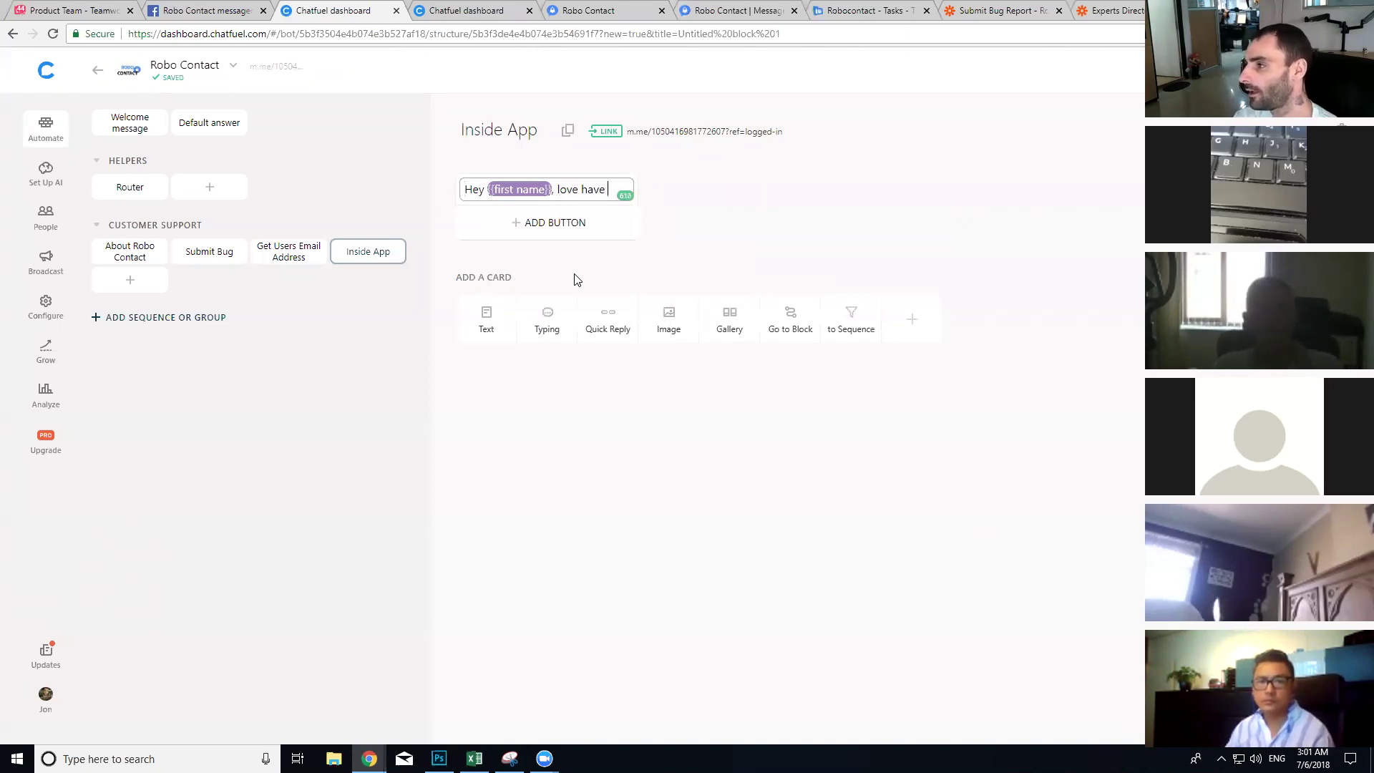
text(ng )
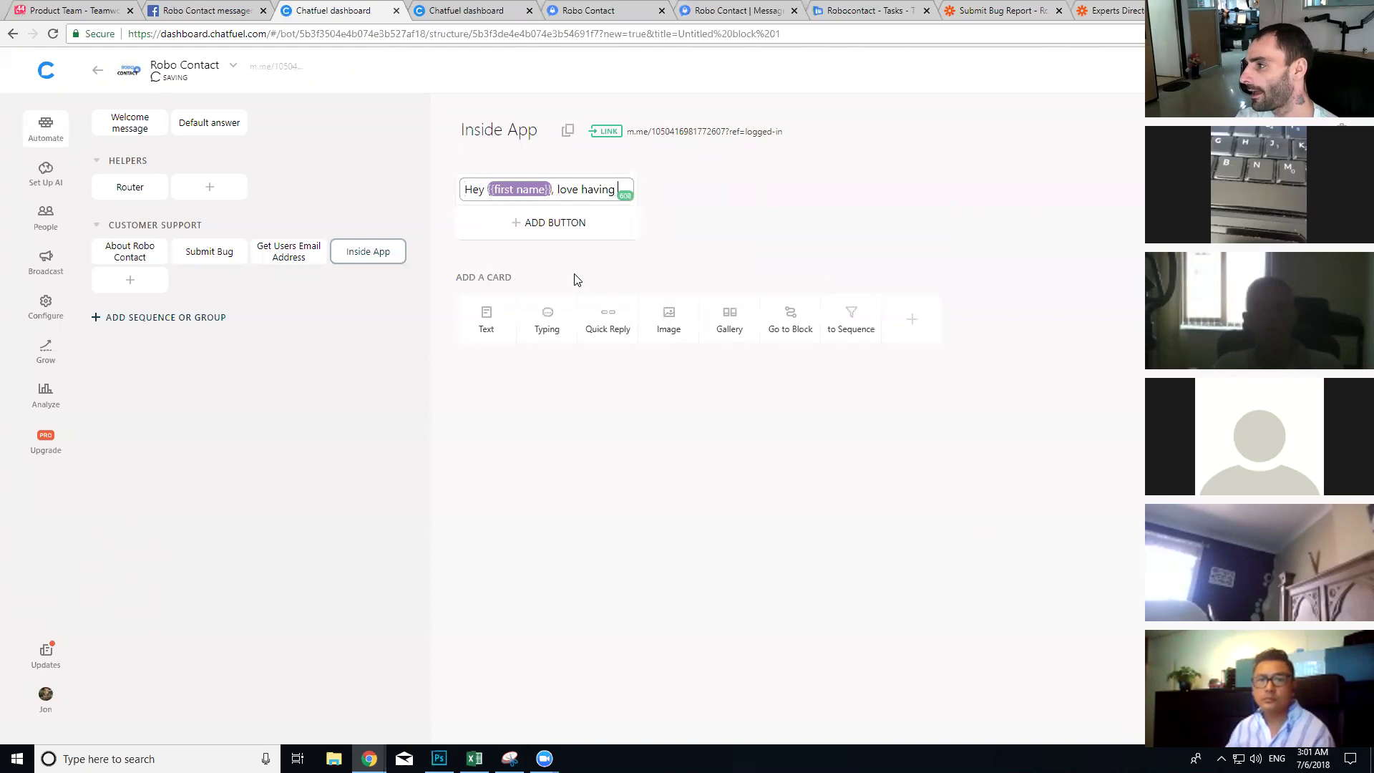
text(you as a user. What can we help you with?)
Step: Add quick replies 'Submit a bug ticket' (to Submit Bug) and 'Something Else'
click(608, 358)
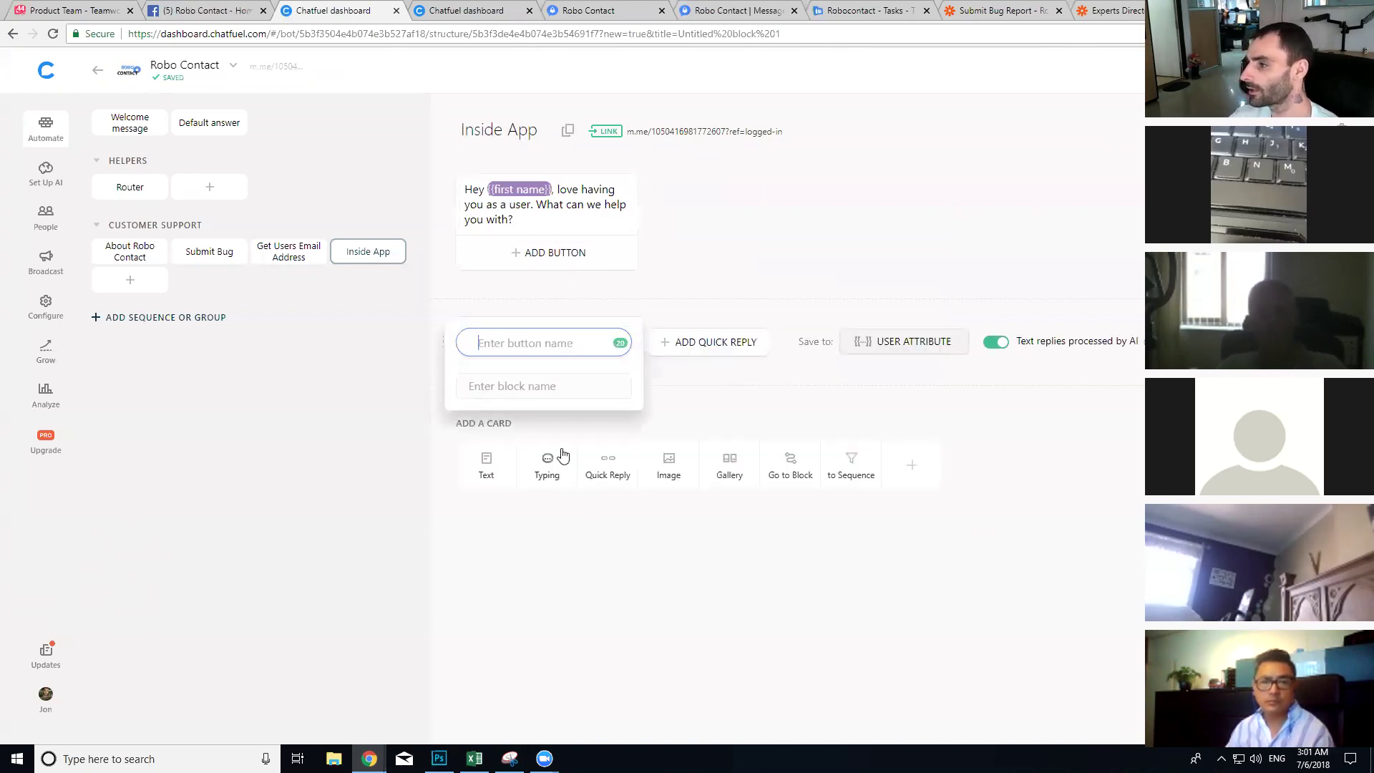
text(Sub)
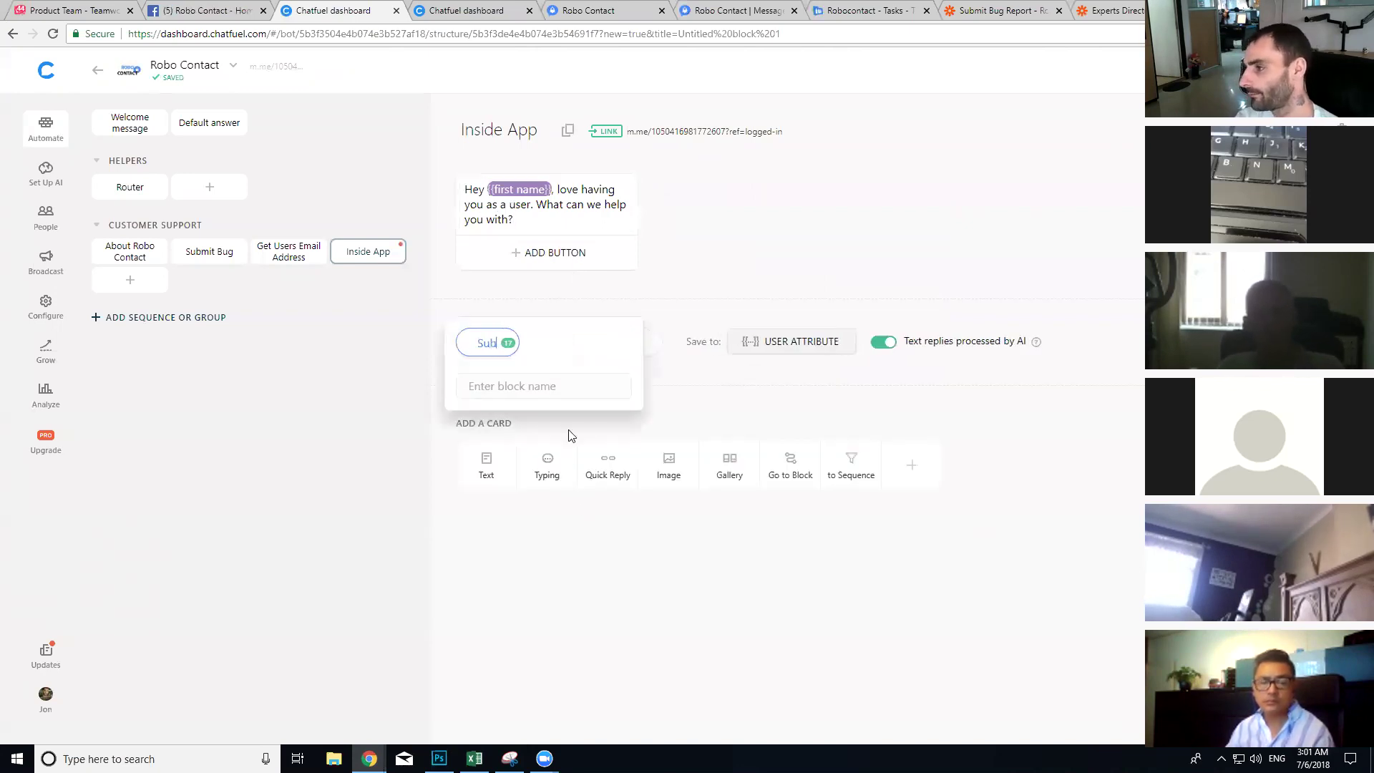
text(mit a )
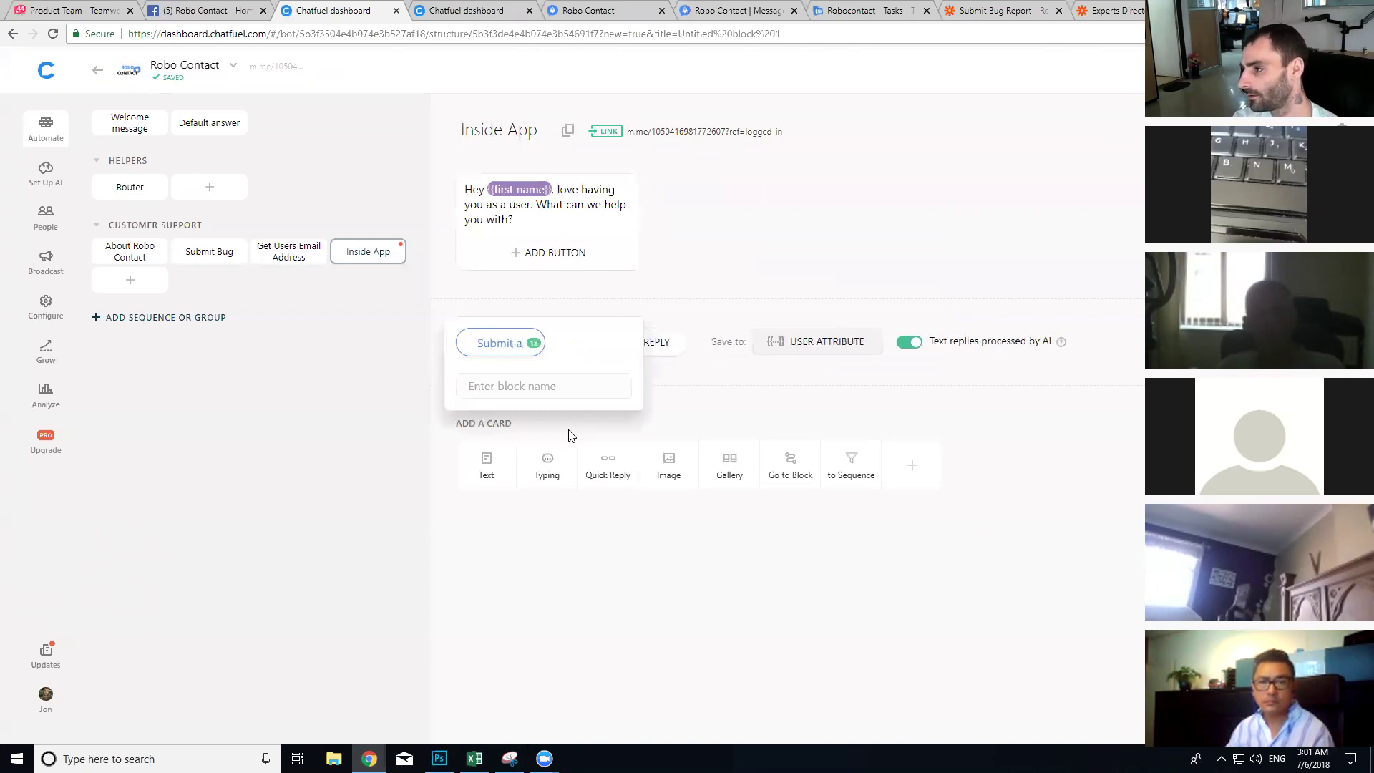
text(bug ticket)
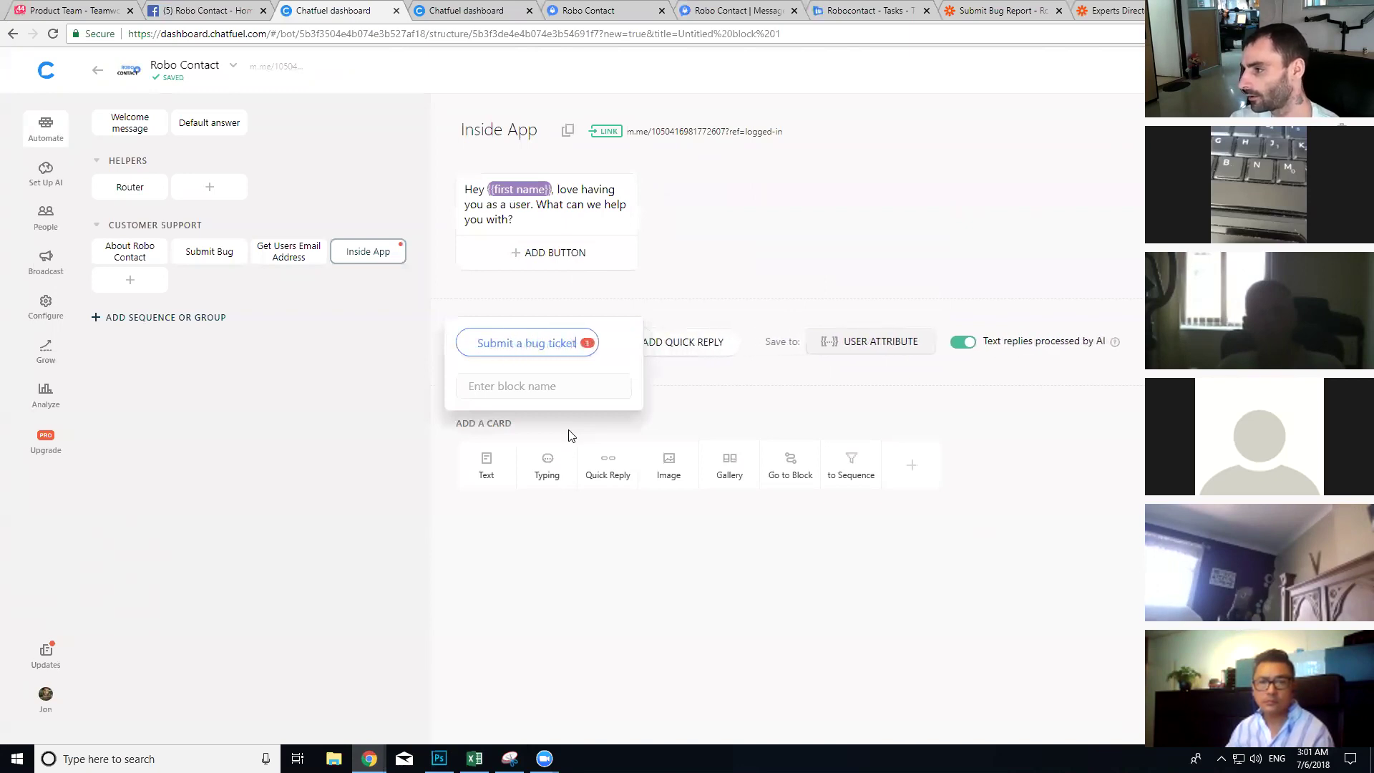
click(523, 386)
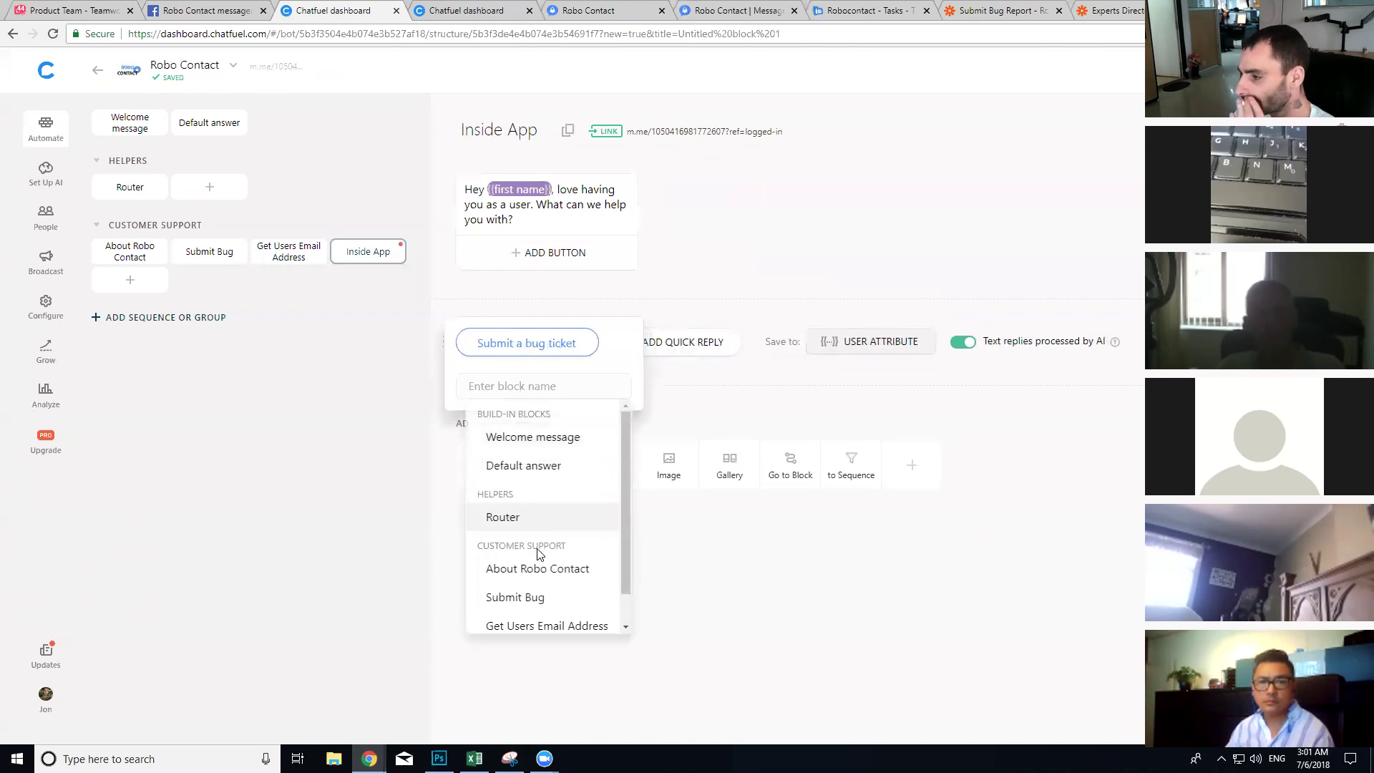
click(536, 598)
click(709, 368)
click(689, 343)
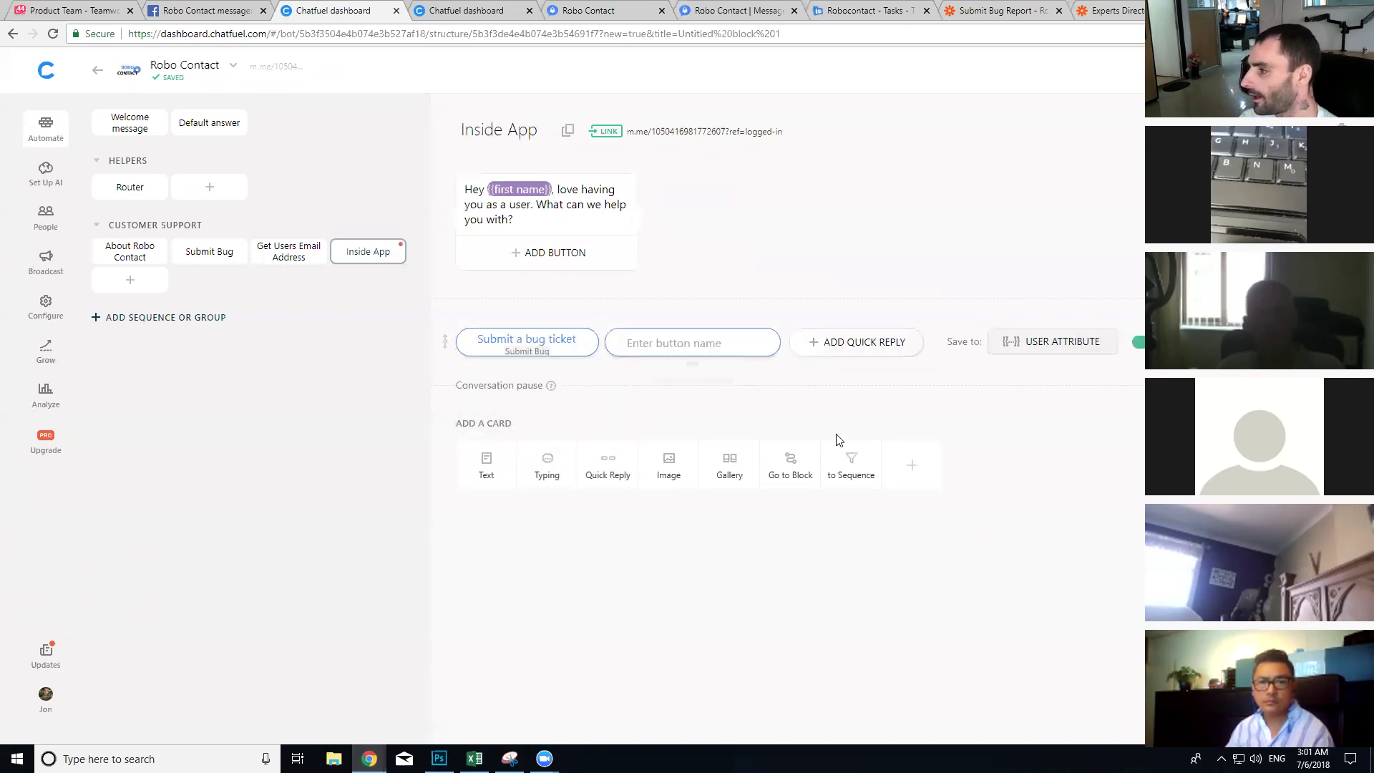
text(Something Else)
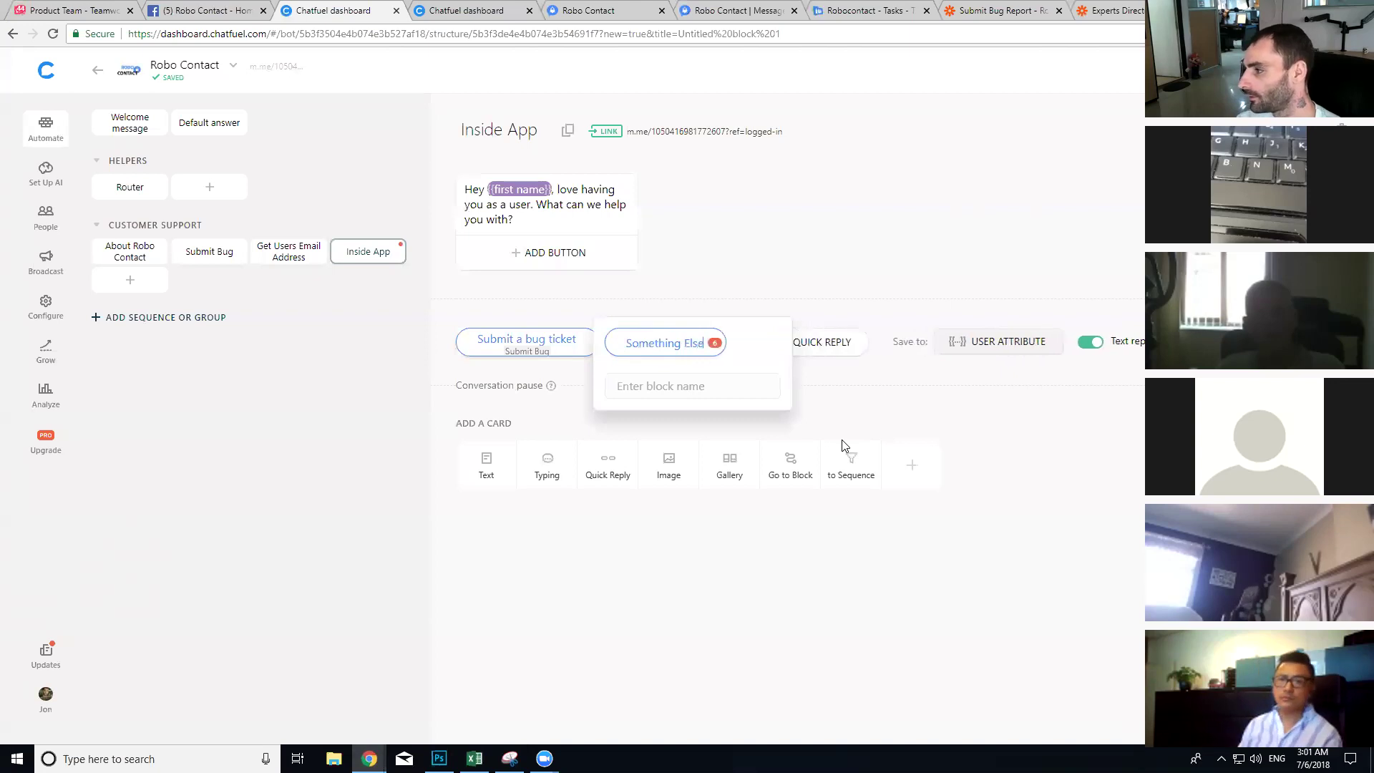
click(938, 411)
Step: Add a follow-up text card starting 'Sure thing,'
click(486, 467)
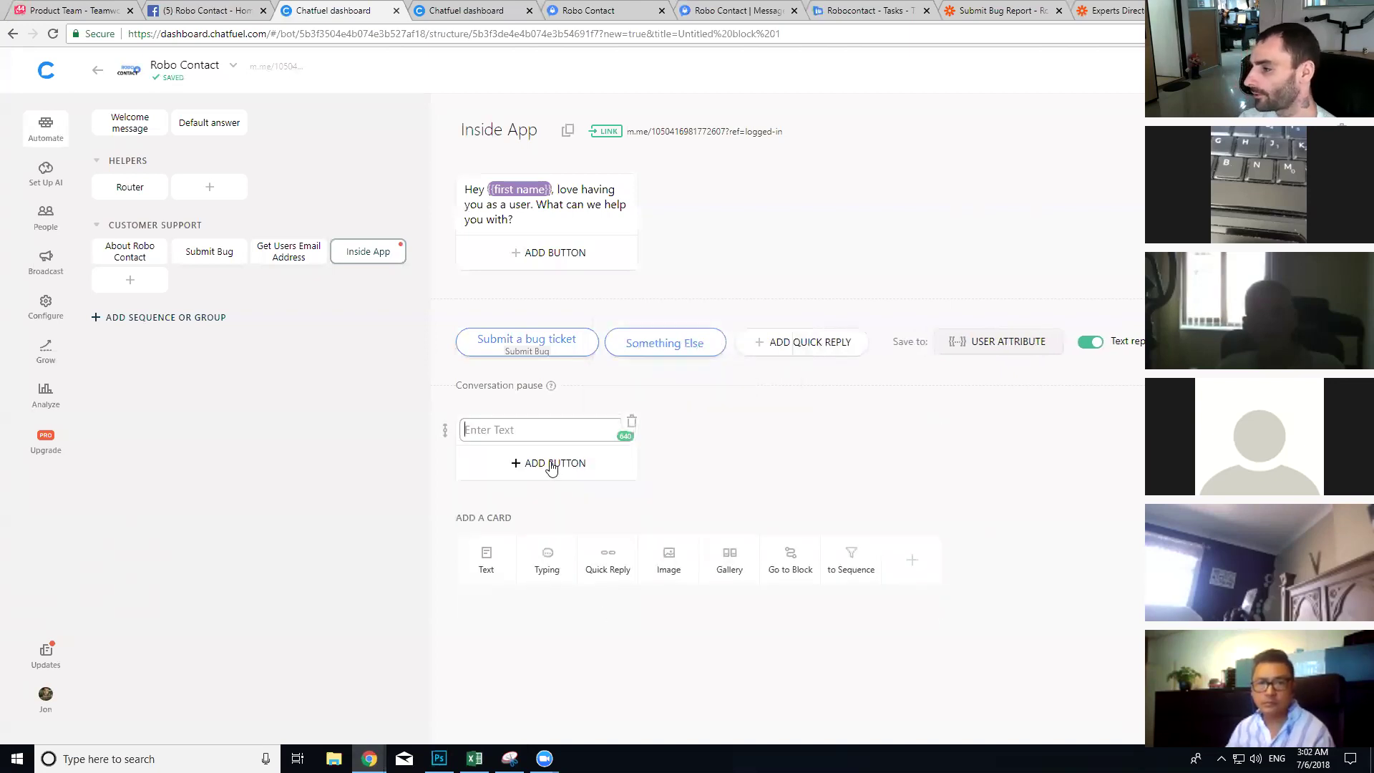
text(Sure thing, how can we help?)
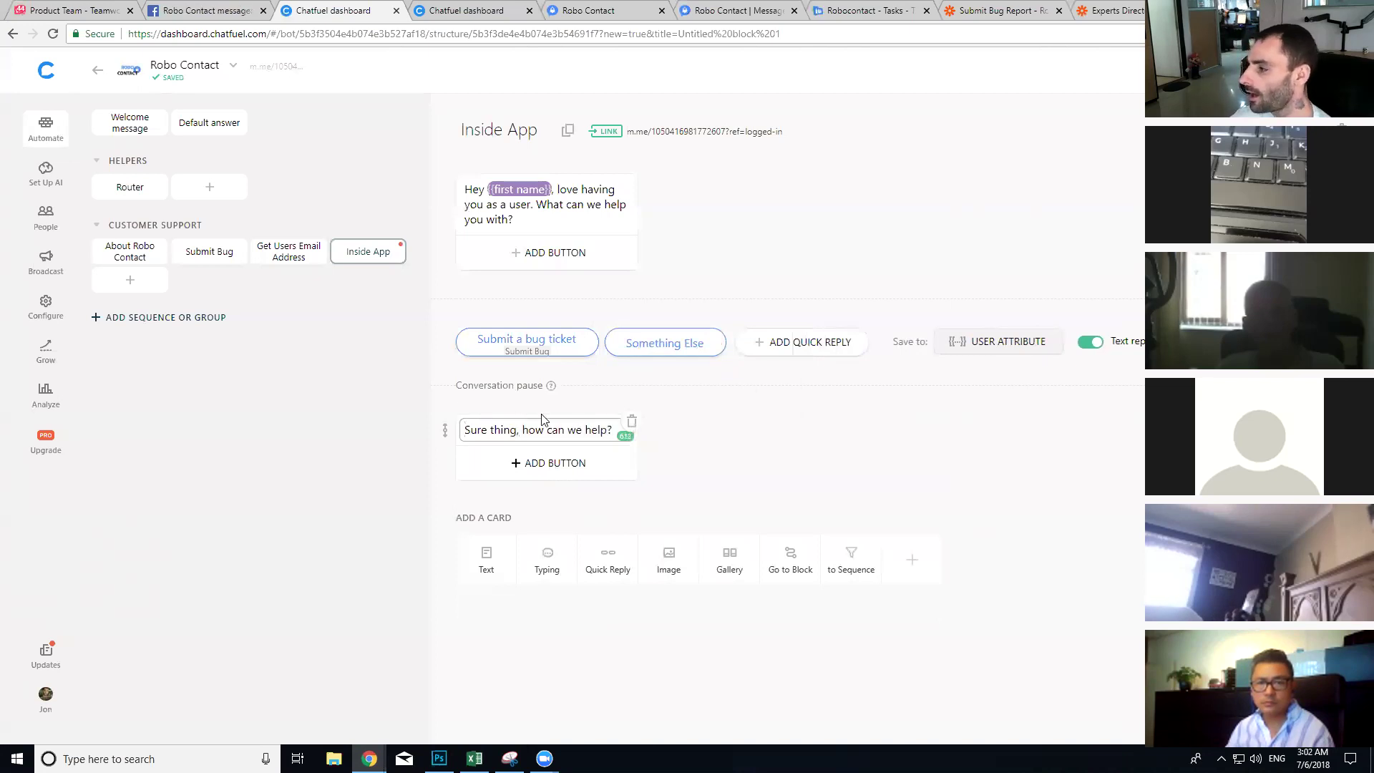
click(847, 470)
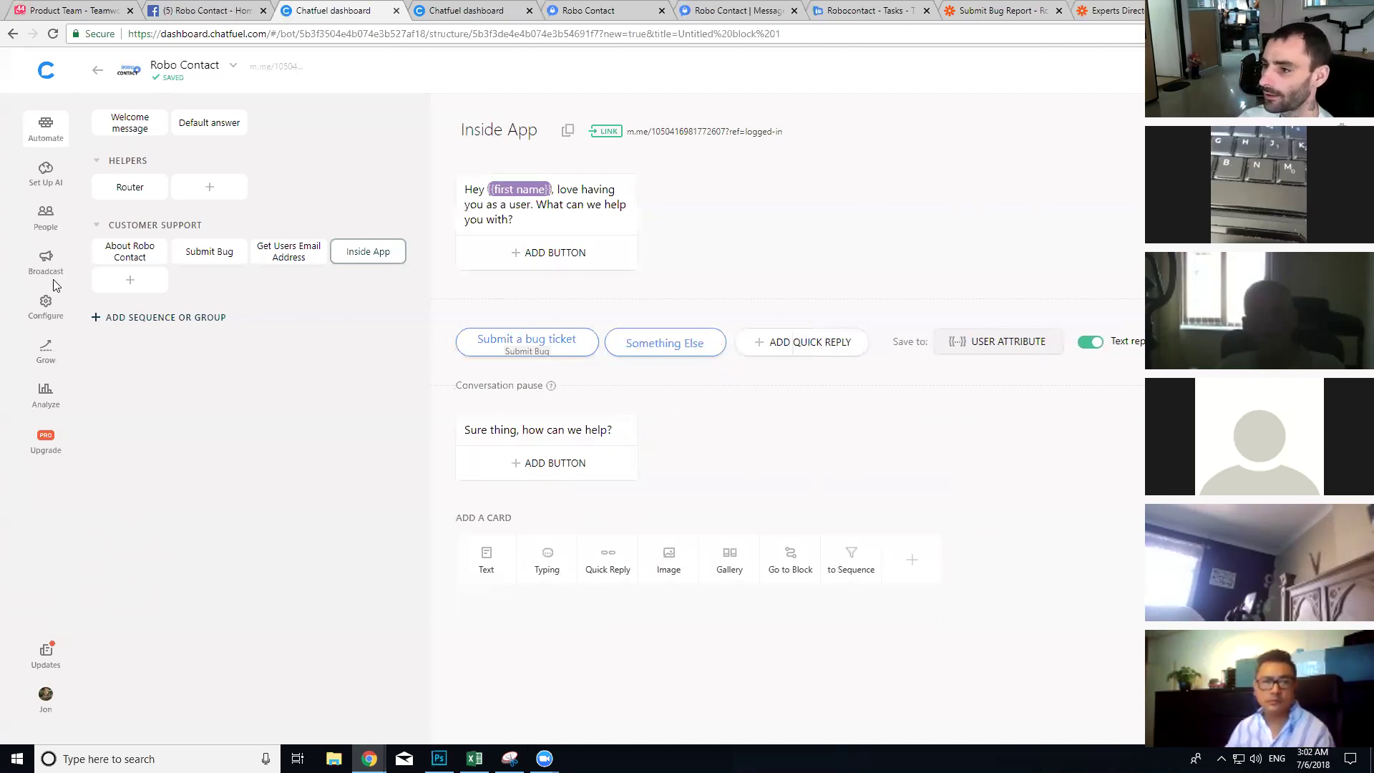
Step: Copy the Customer Chat Plugin script for app.robocontact.io using the 'logged-in' ref
click(39, 300)
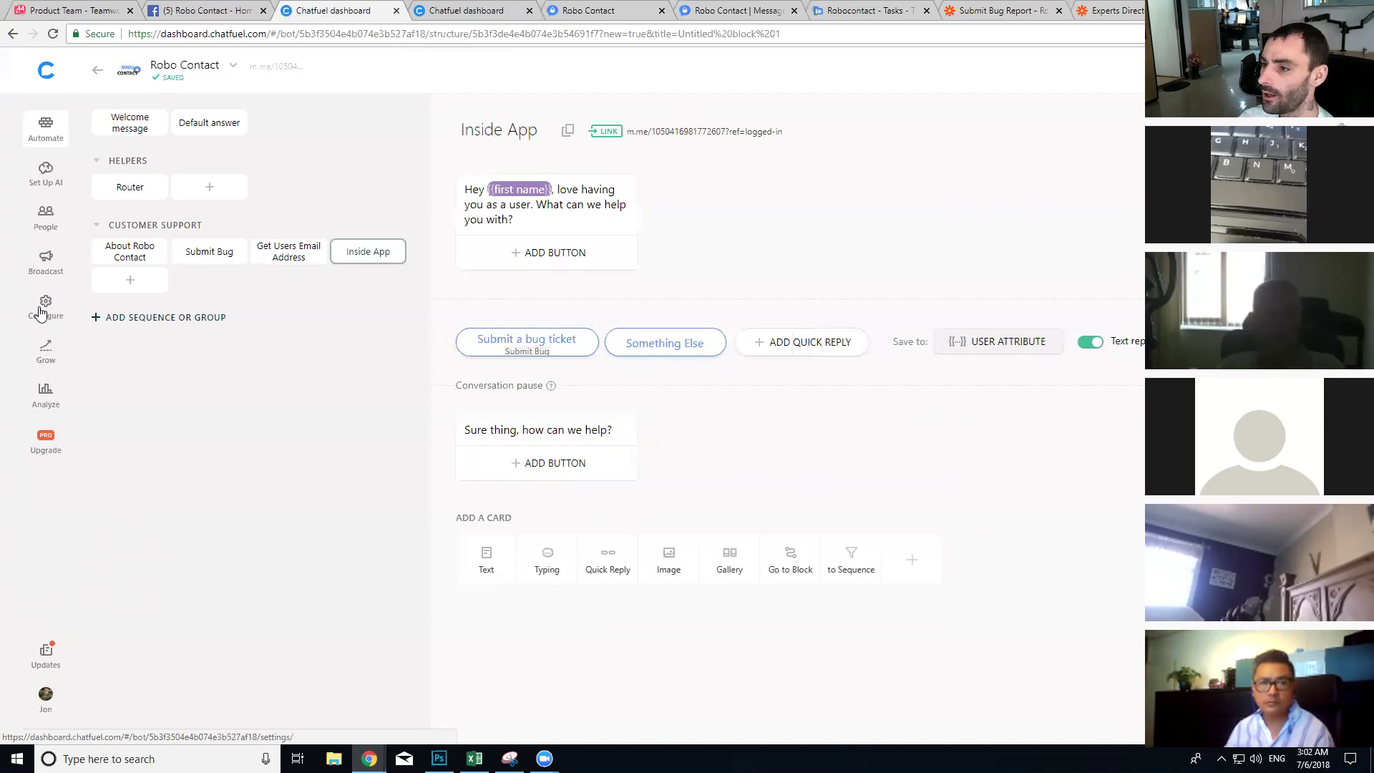
click(45, 349)
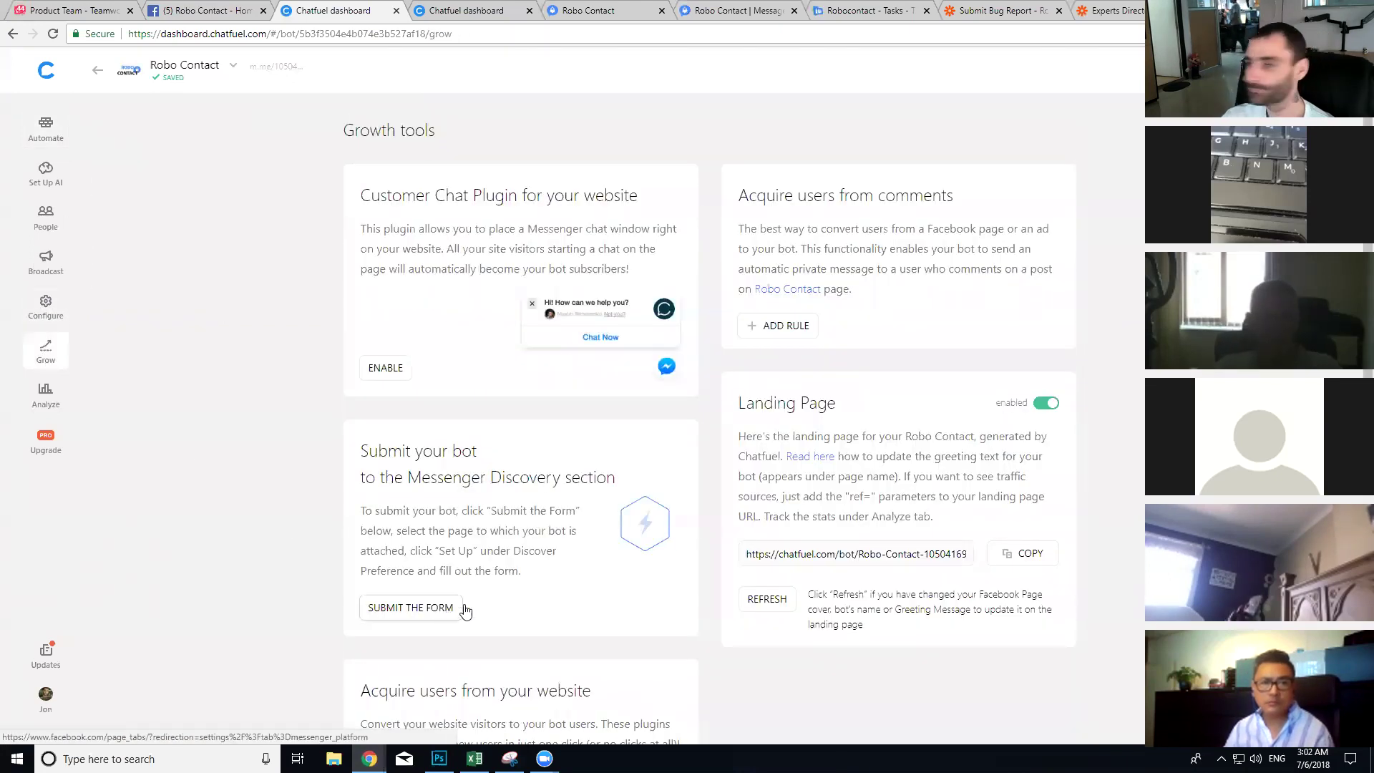
click(381, 368)
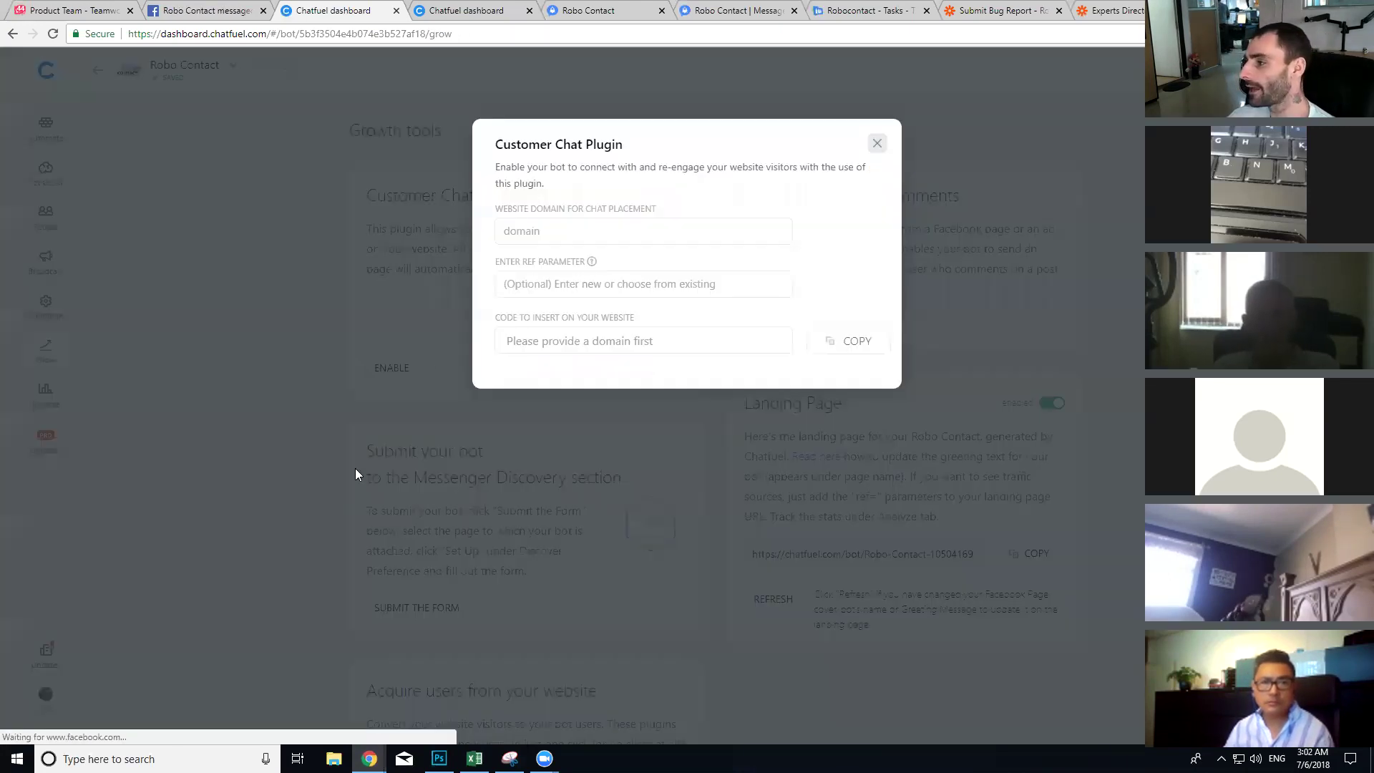
click(535, 240)
text(https://app.robocontact.io)
click(579, 287)
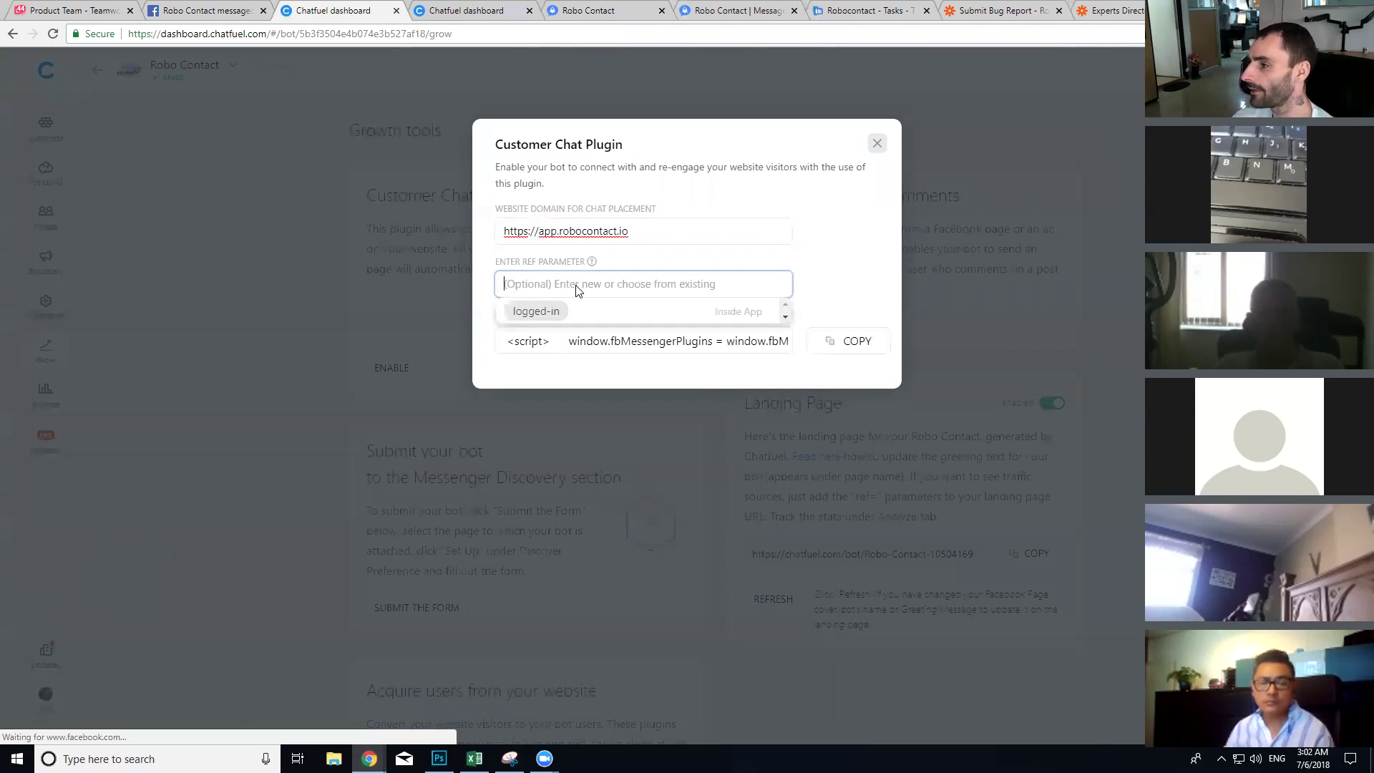
click(531, 312)
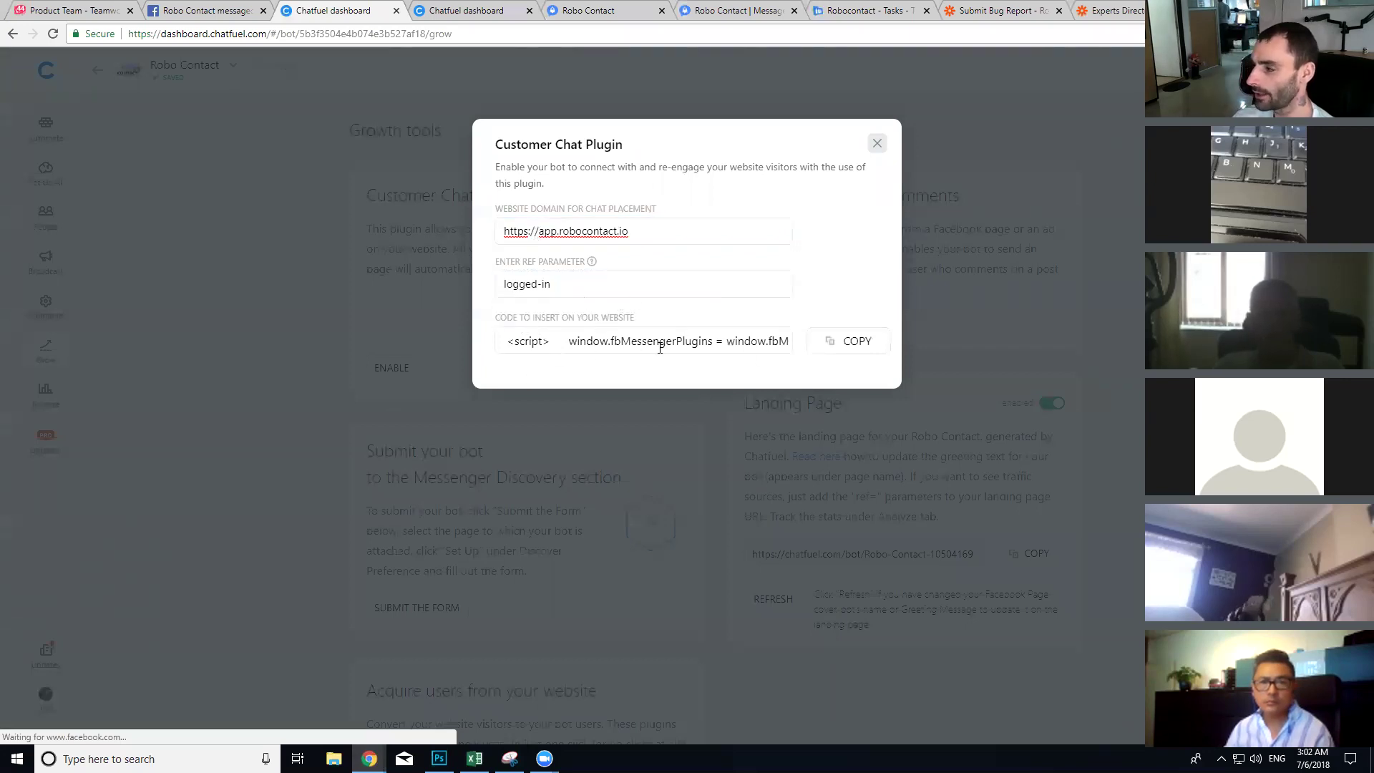
click(824, 349)
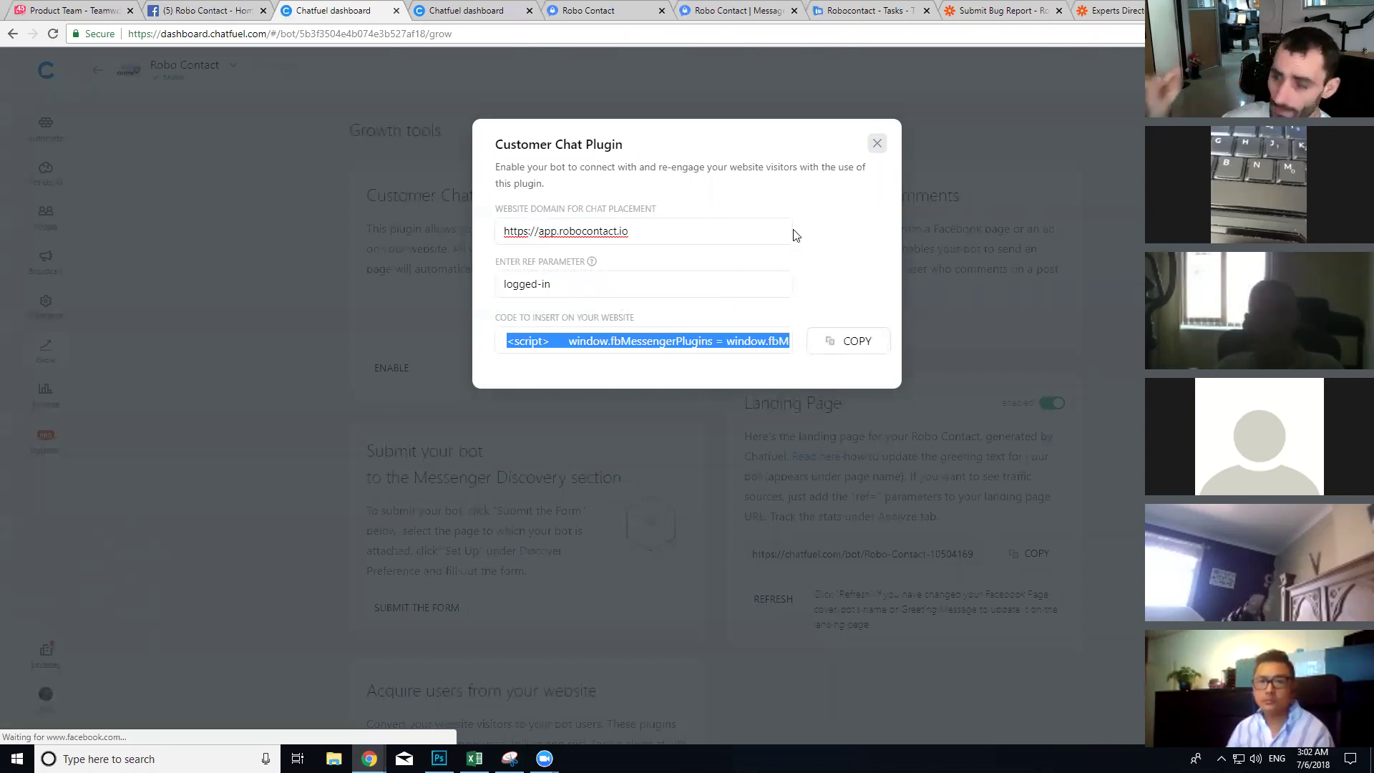
click(614, 8)
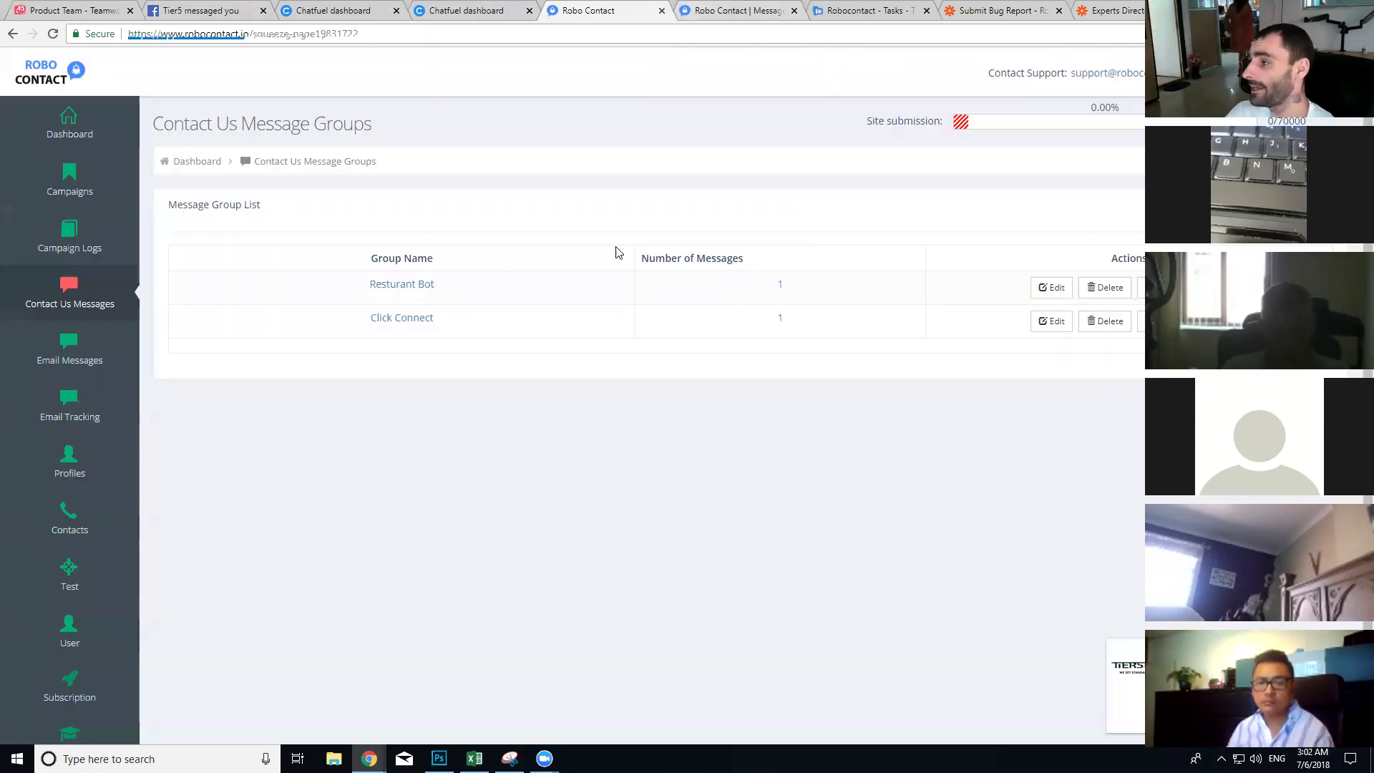
Step: Show the Robo Contact Contact Us Message Groups page
click(705, 10)
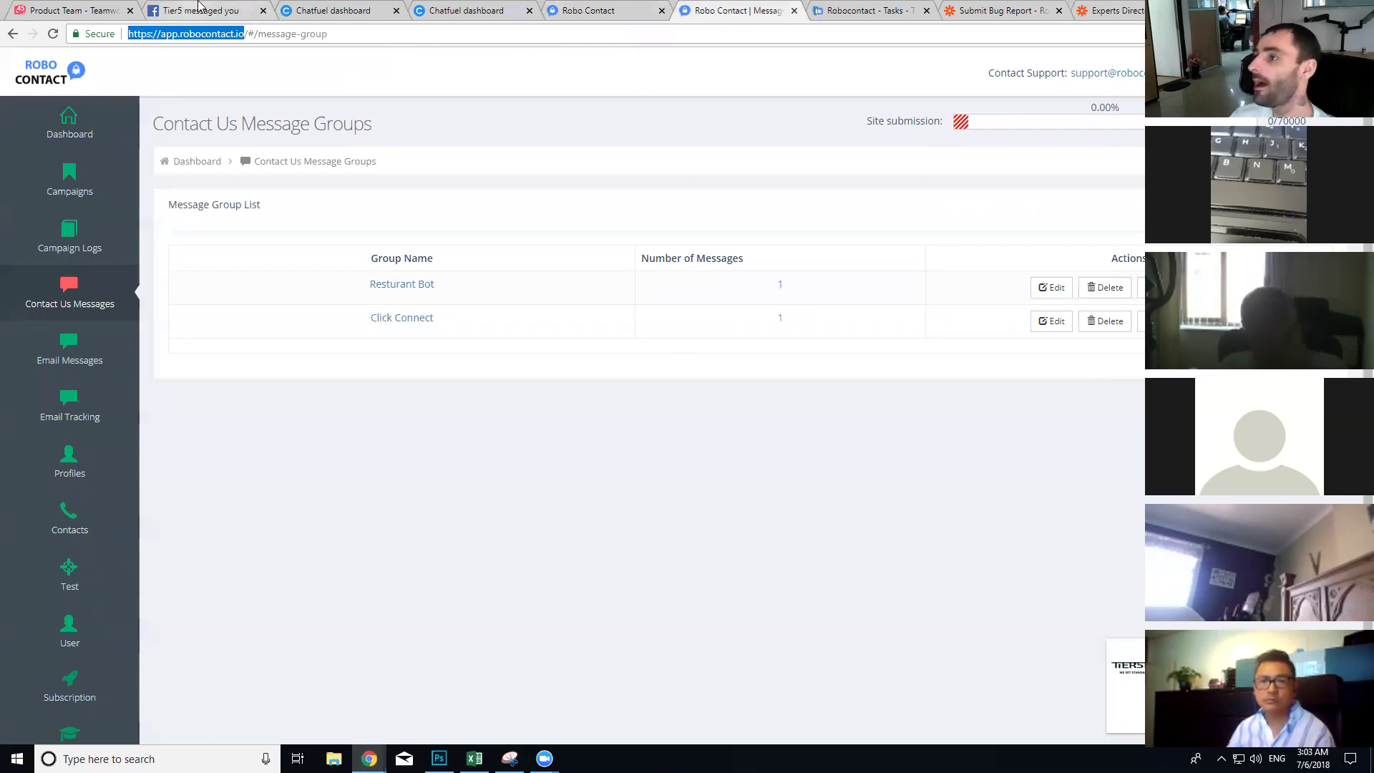
Step: Create the Backlog task 'add this support chat inside the login dashboard' in Teamwork
click(866, 10)
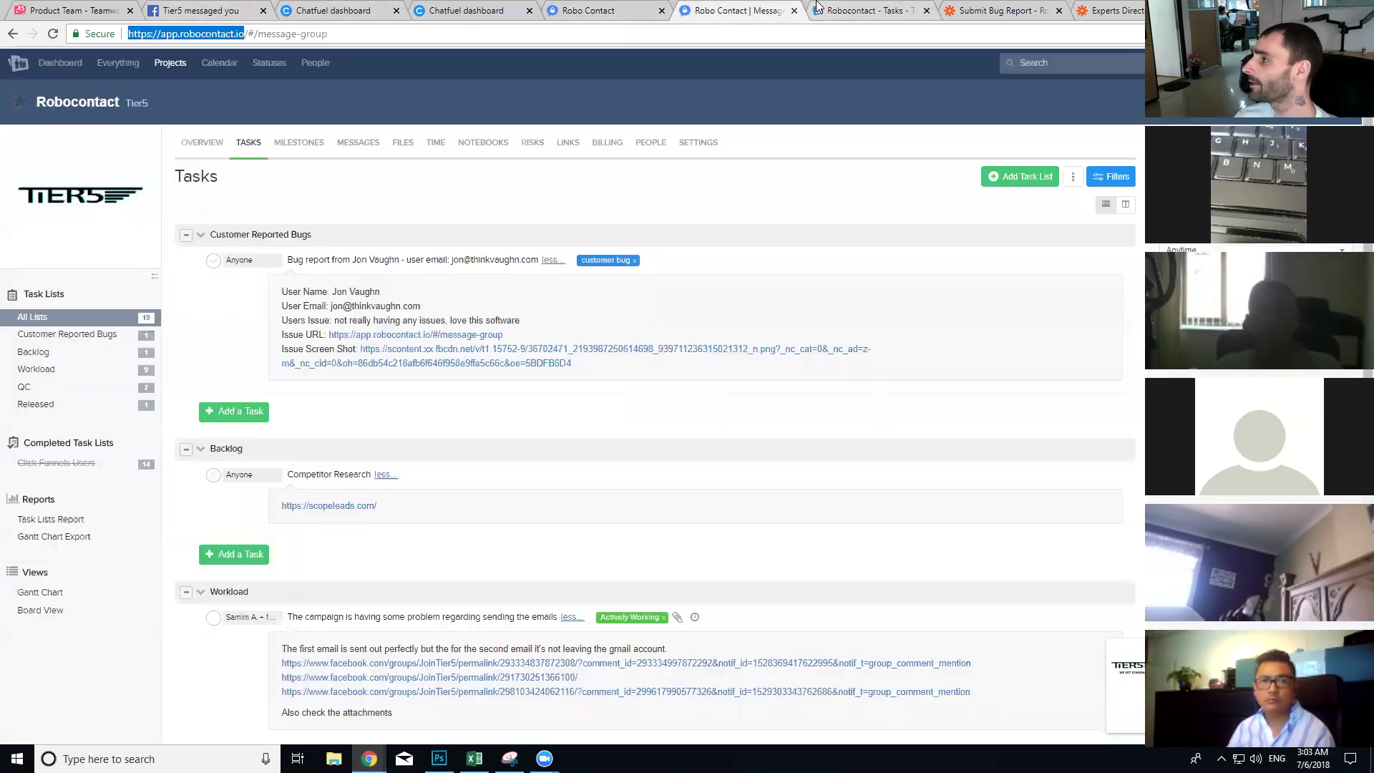
scroll(191, 408, down, 2)
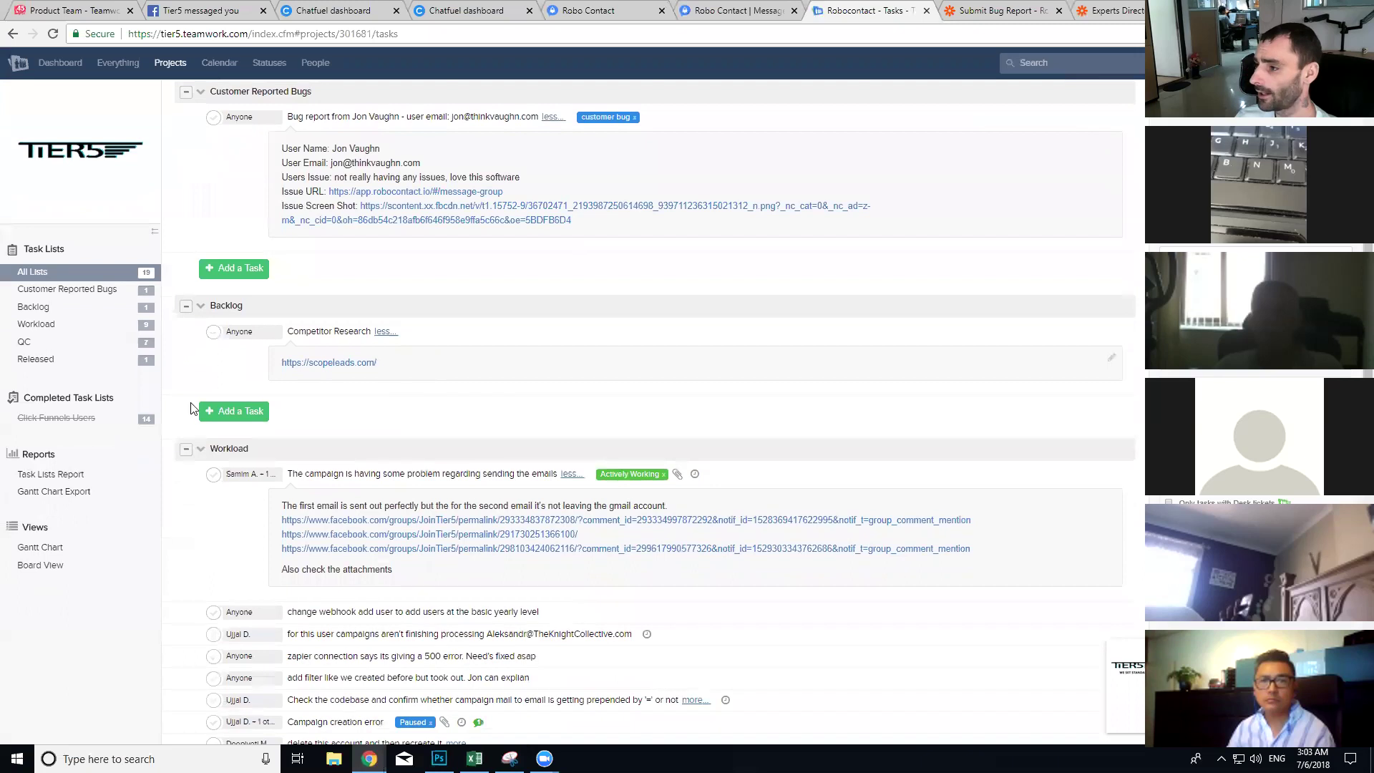
click(237, 410)
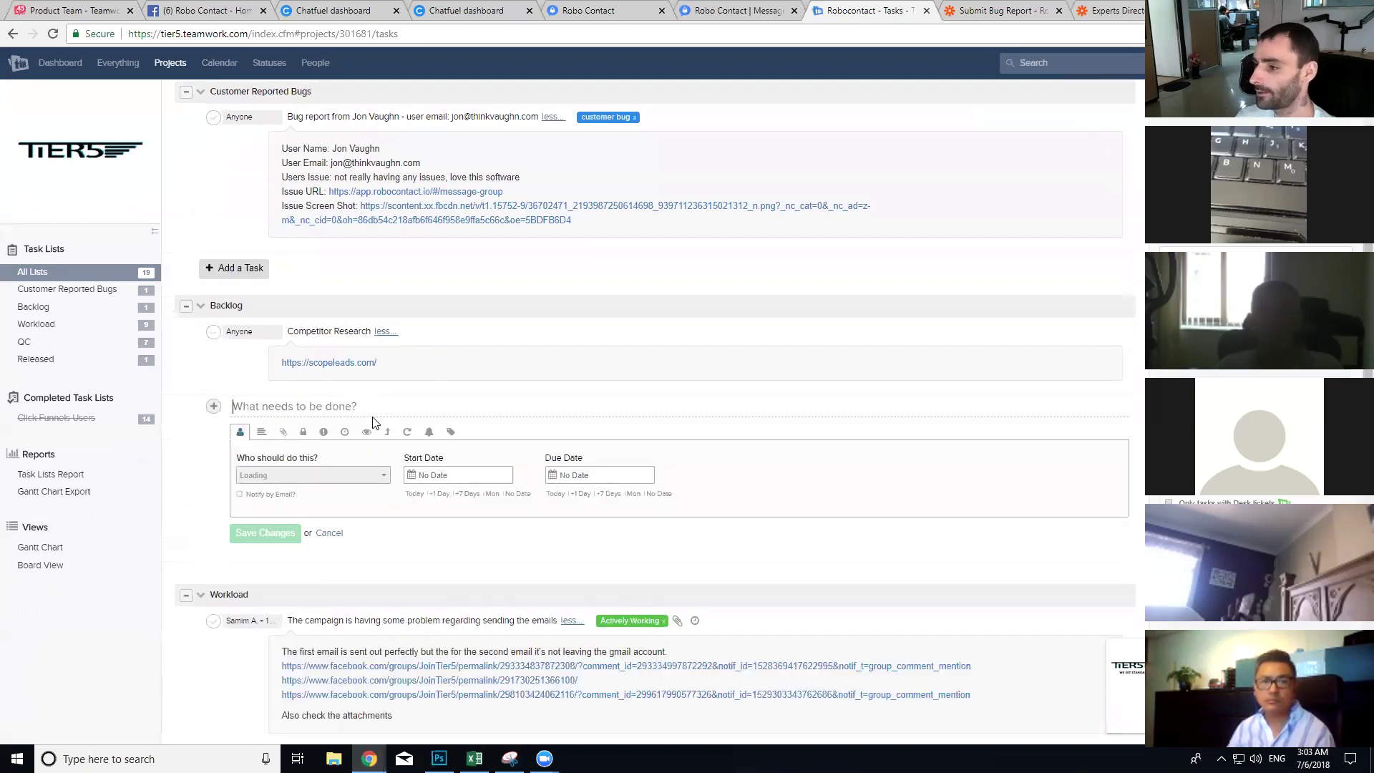
scroll(372, 422, down, 7)
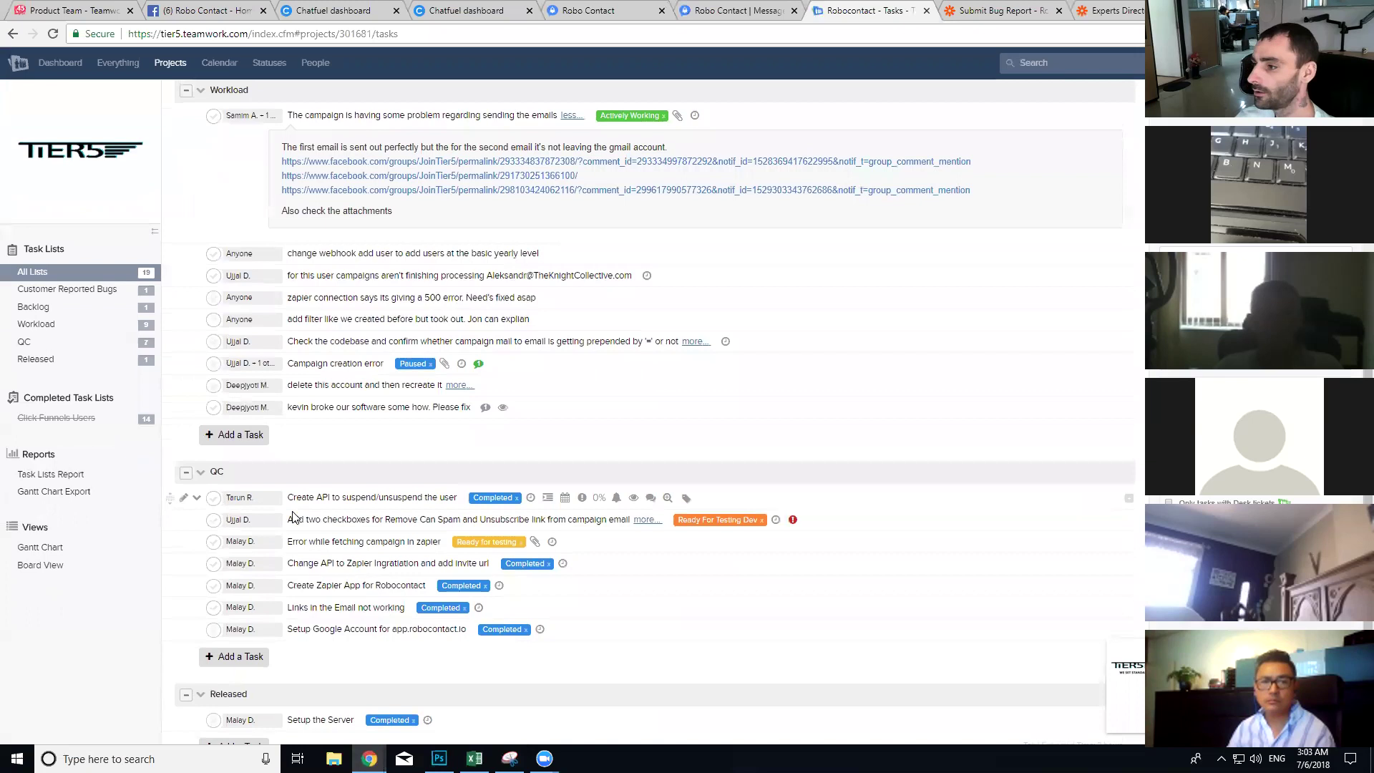
scroll(300, 501, up, 7)
text(add )
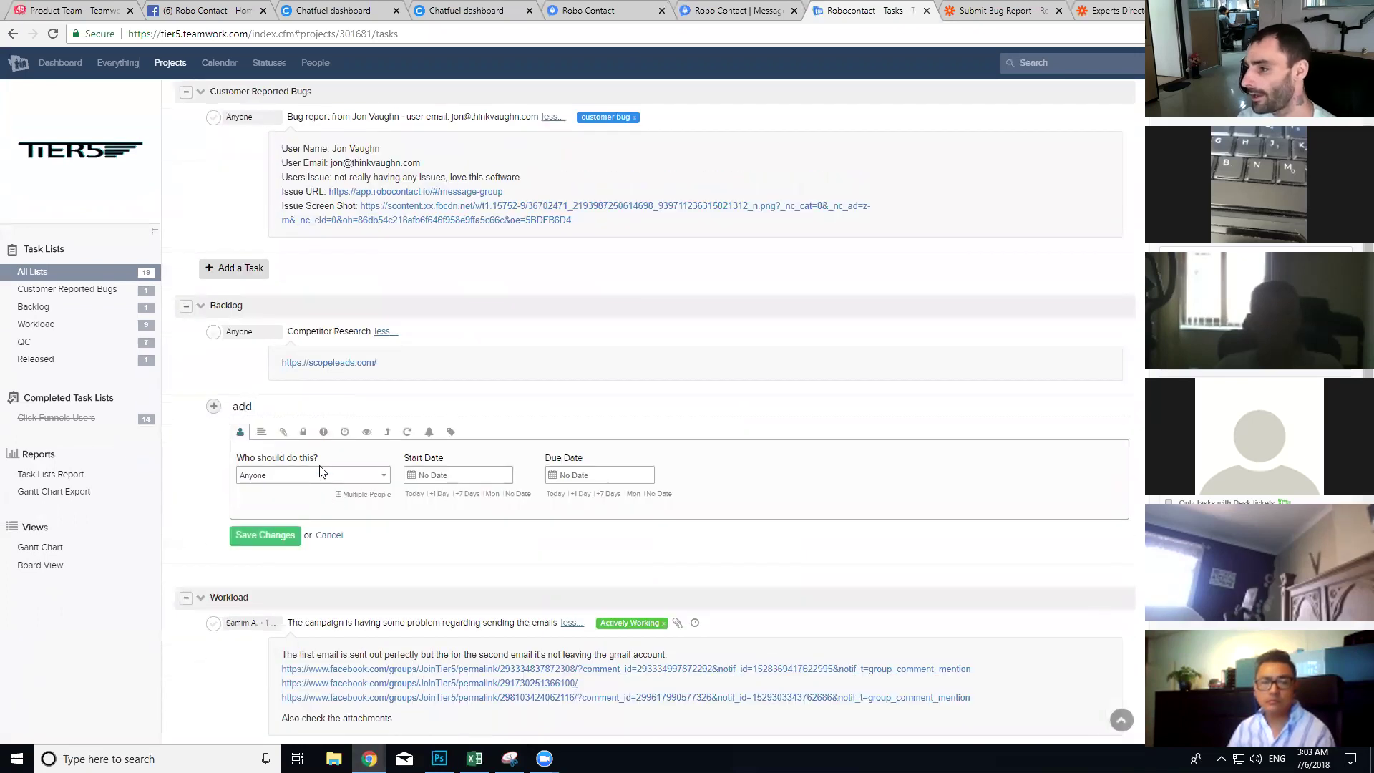
text(this support chat )
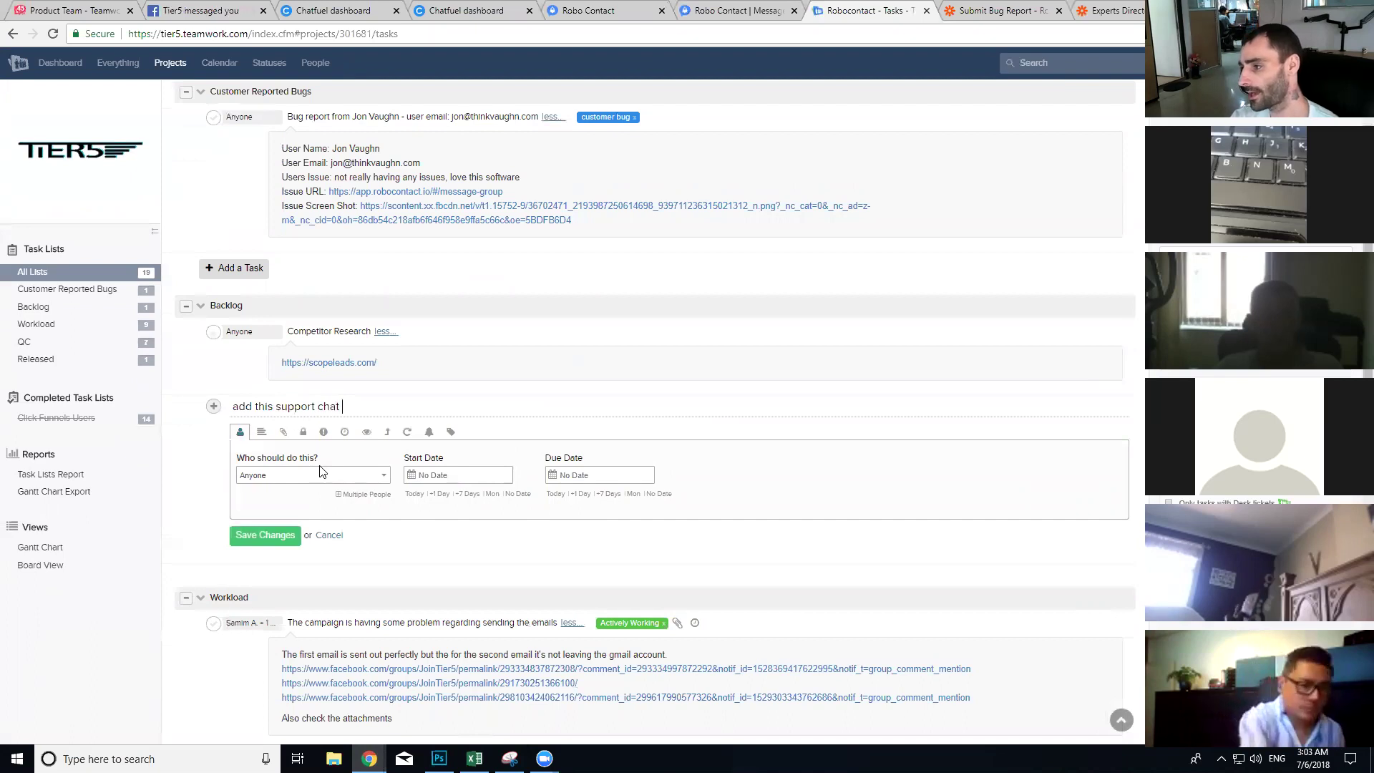
text(inside the login dashboard)
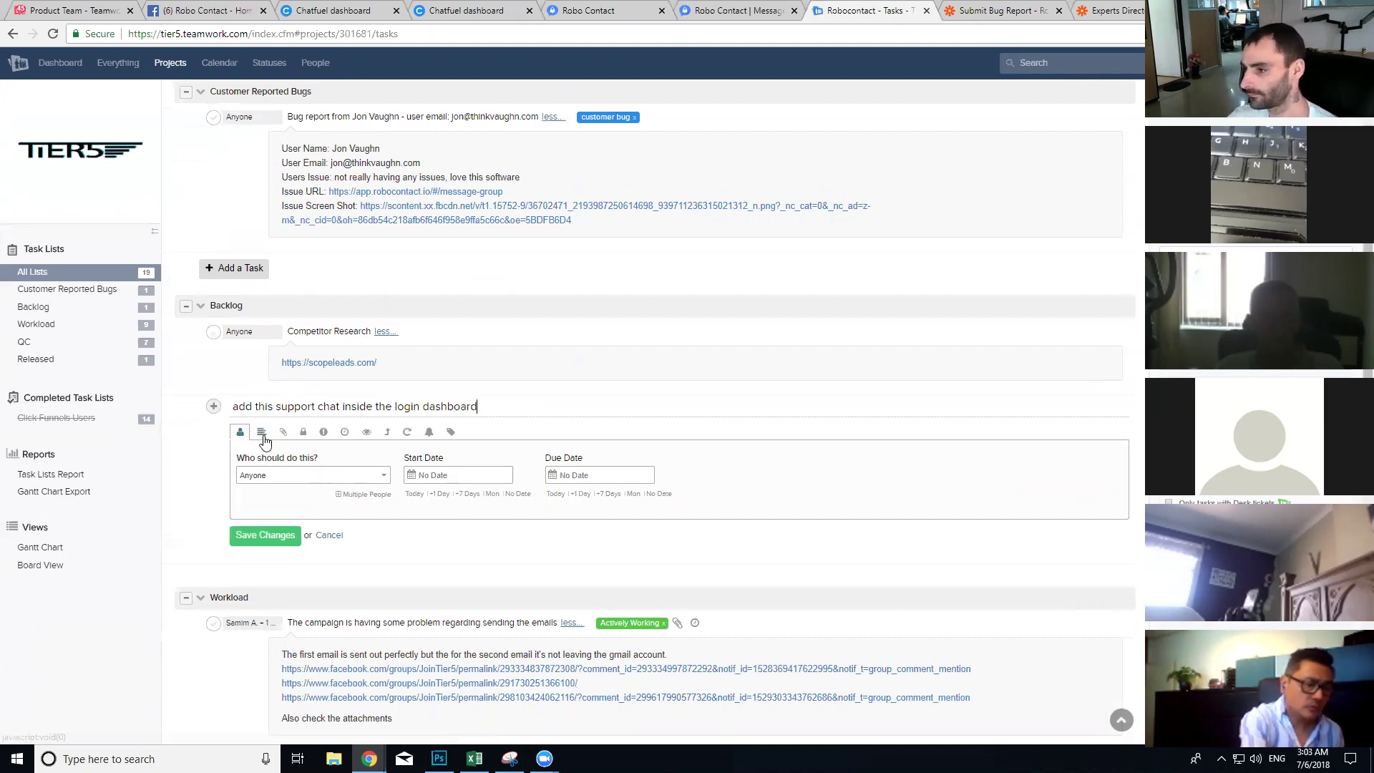
click(261, 433)
click(262, 541)
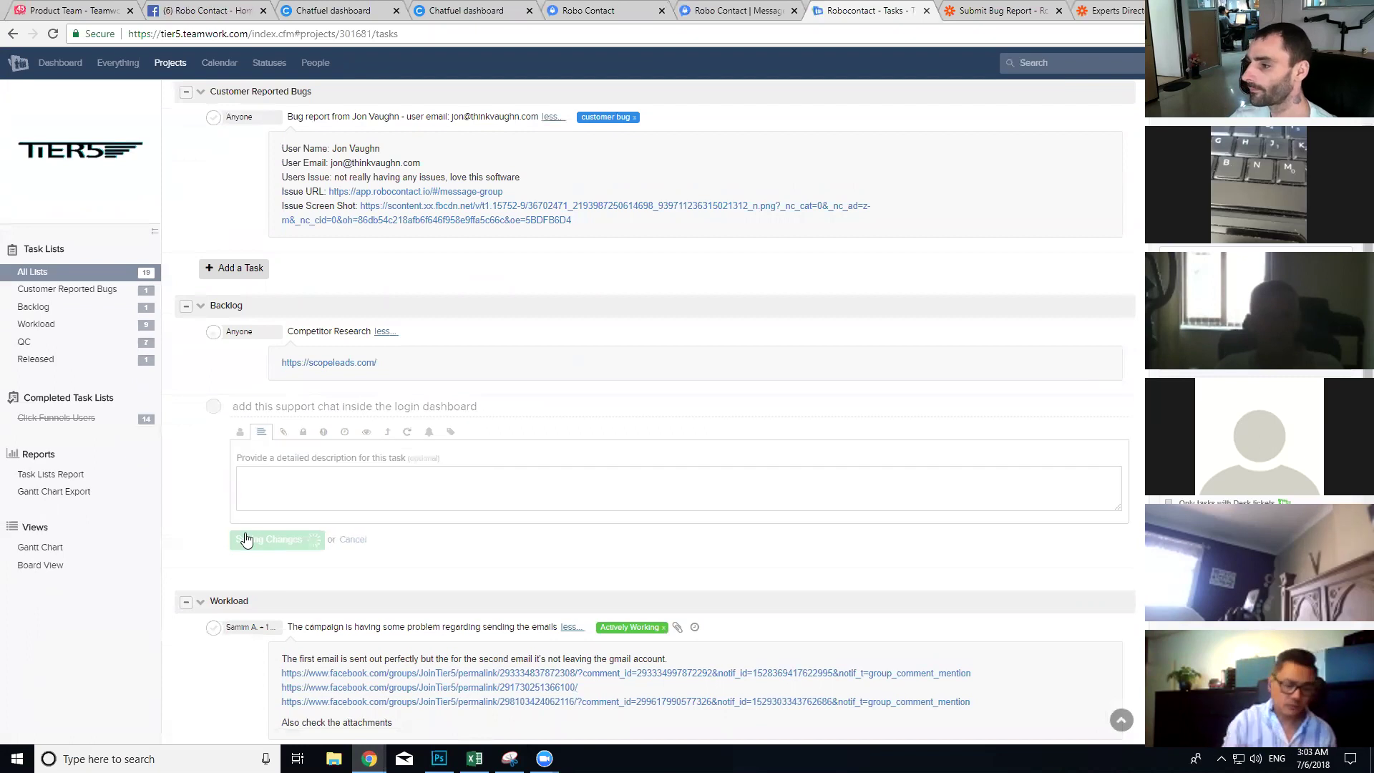
Step: Comment 'Please add this chat script' with the pasted plugin script on the task
click(380, 405)
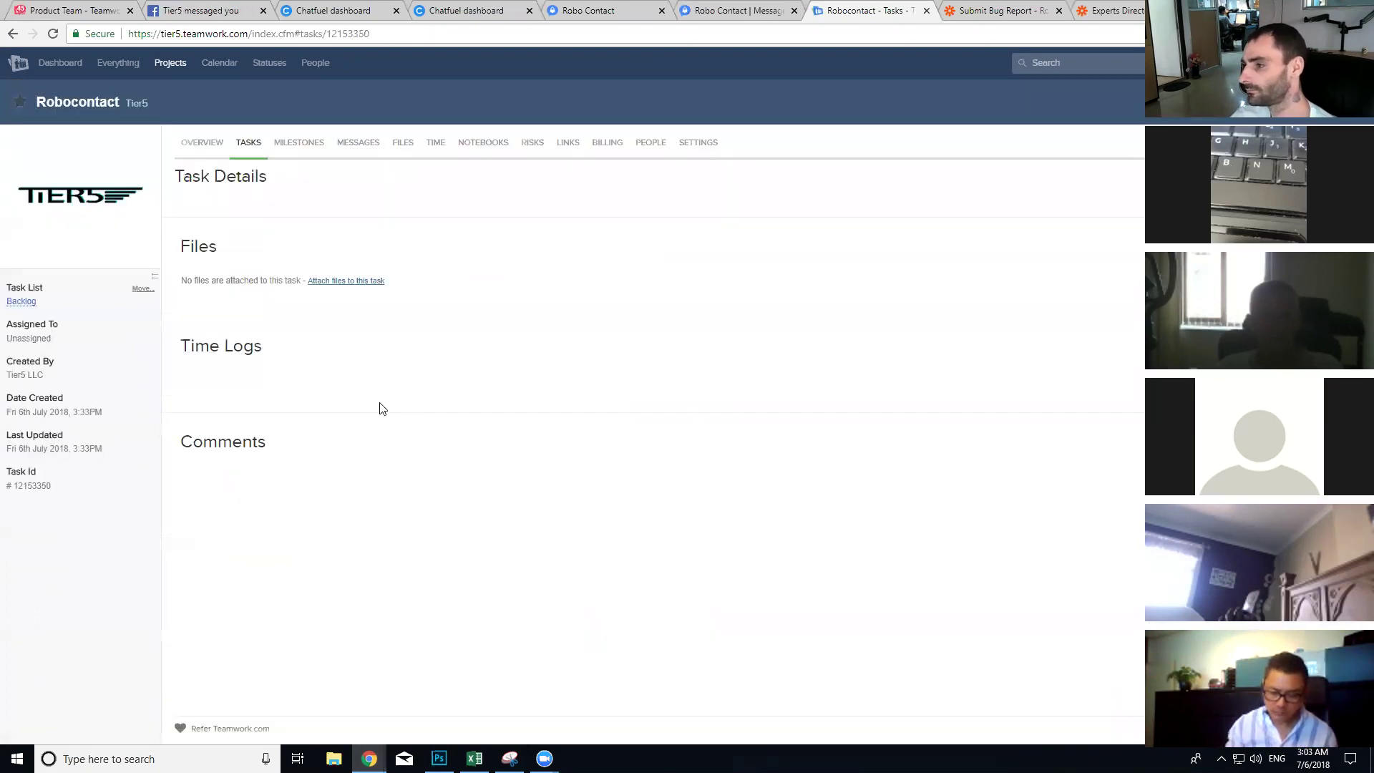
click(338, 499)
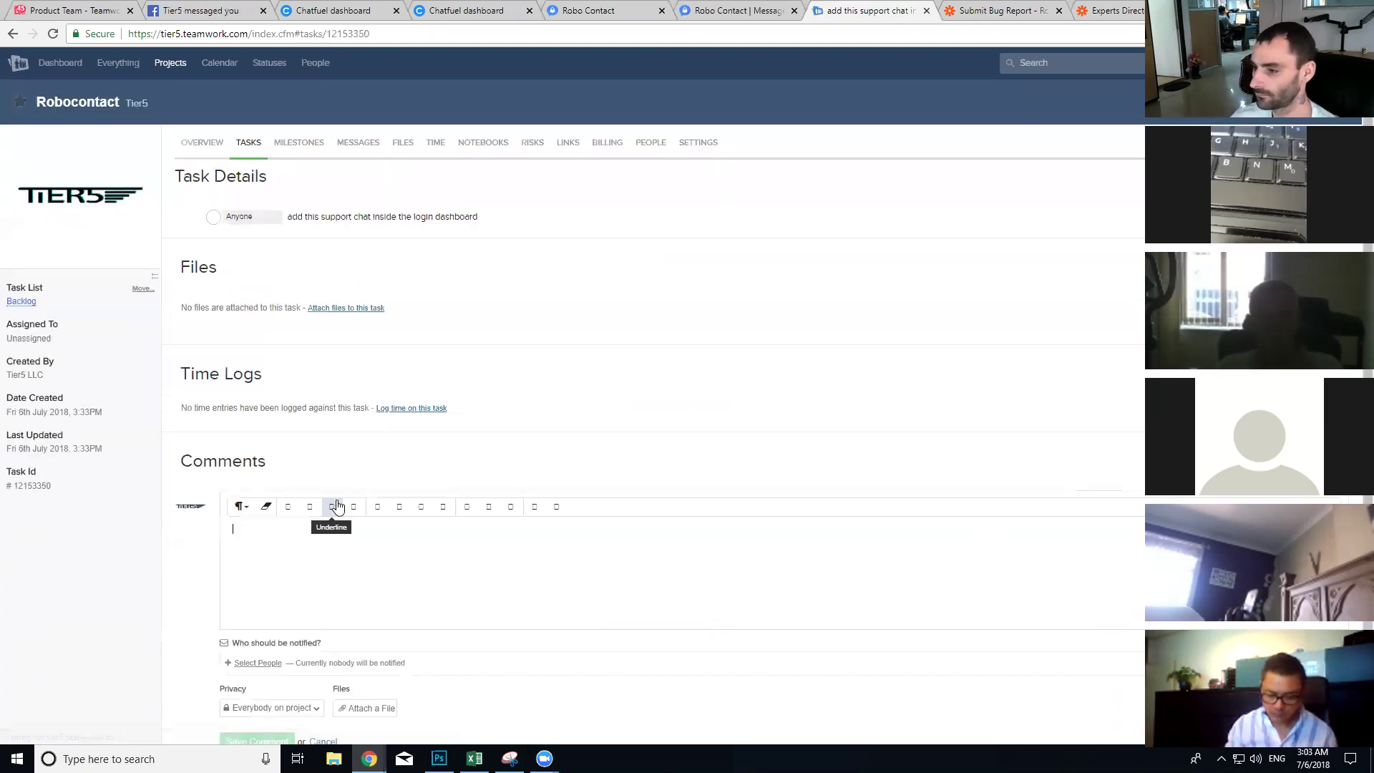
text(Please add this chat s)
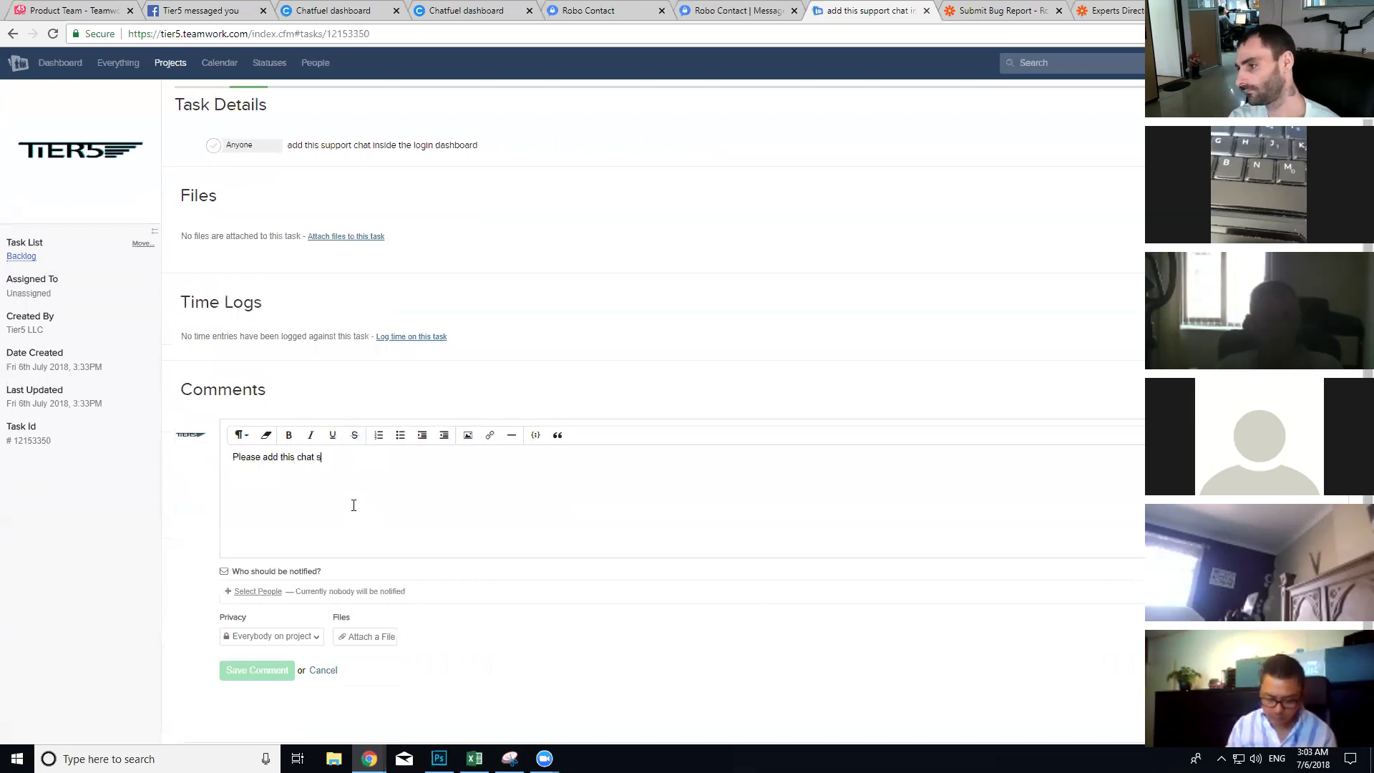
text(cript)
key(Return)
key(ctrl+v)
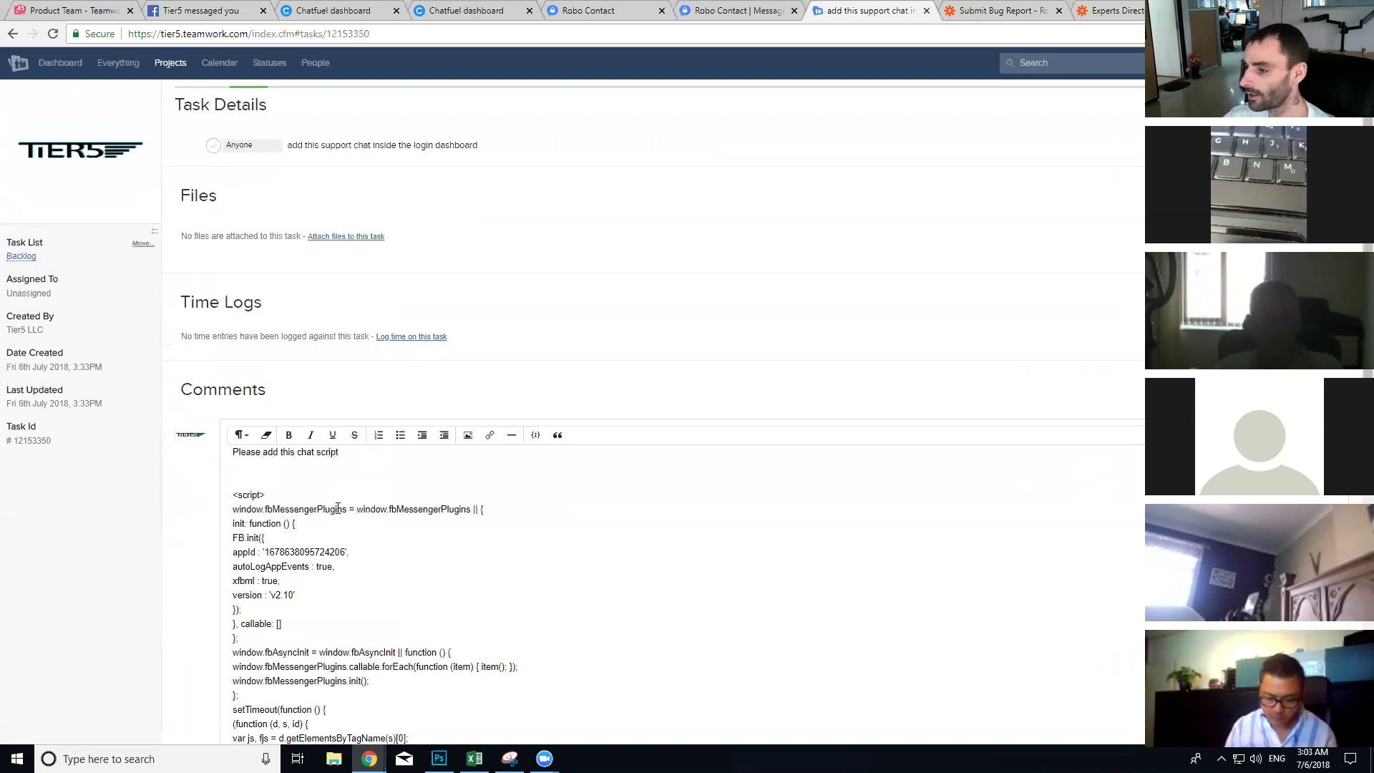
click(249, 648)
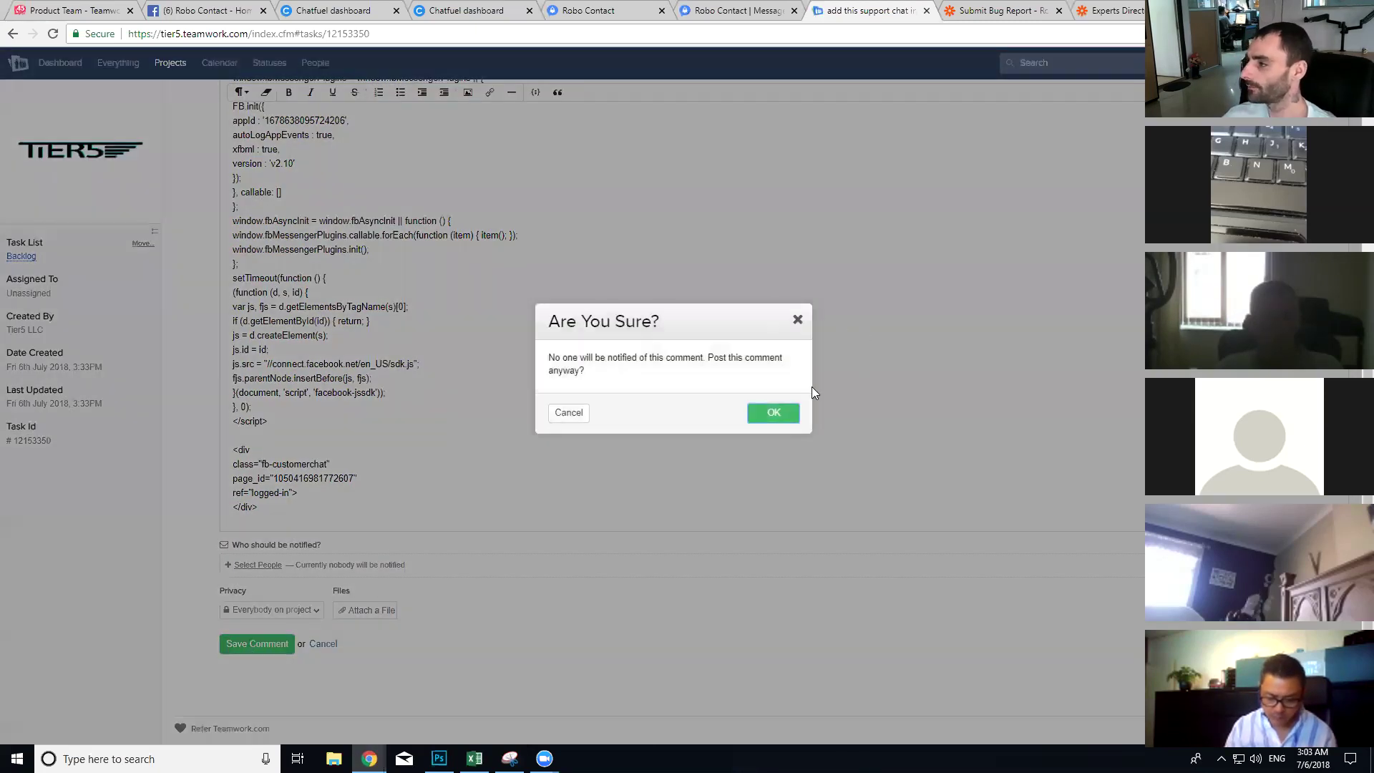
click(774, 413)
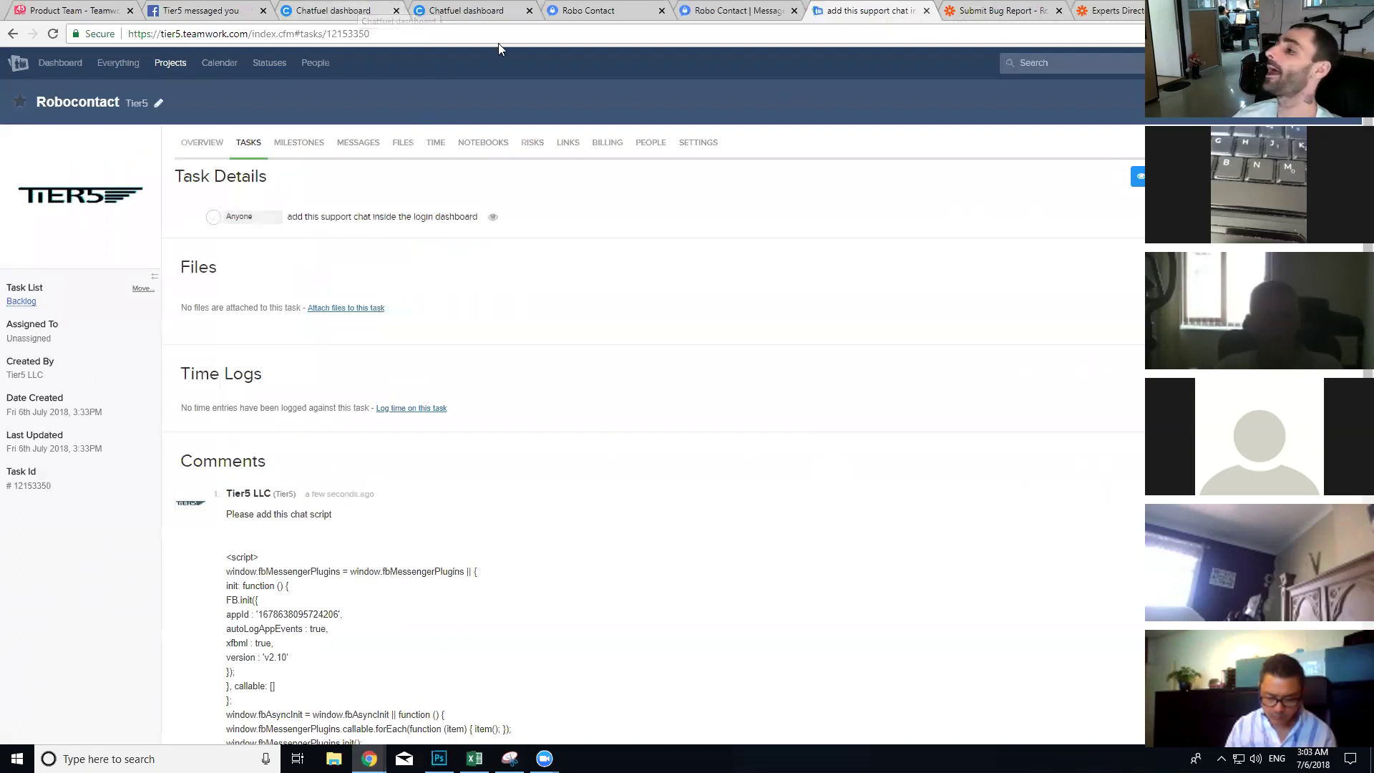
click(207, 10)
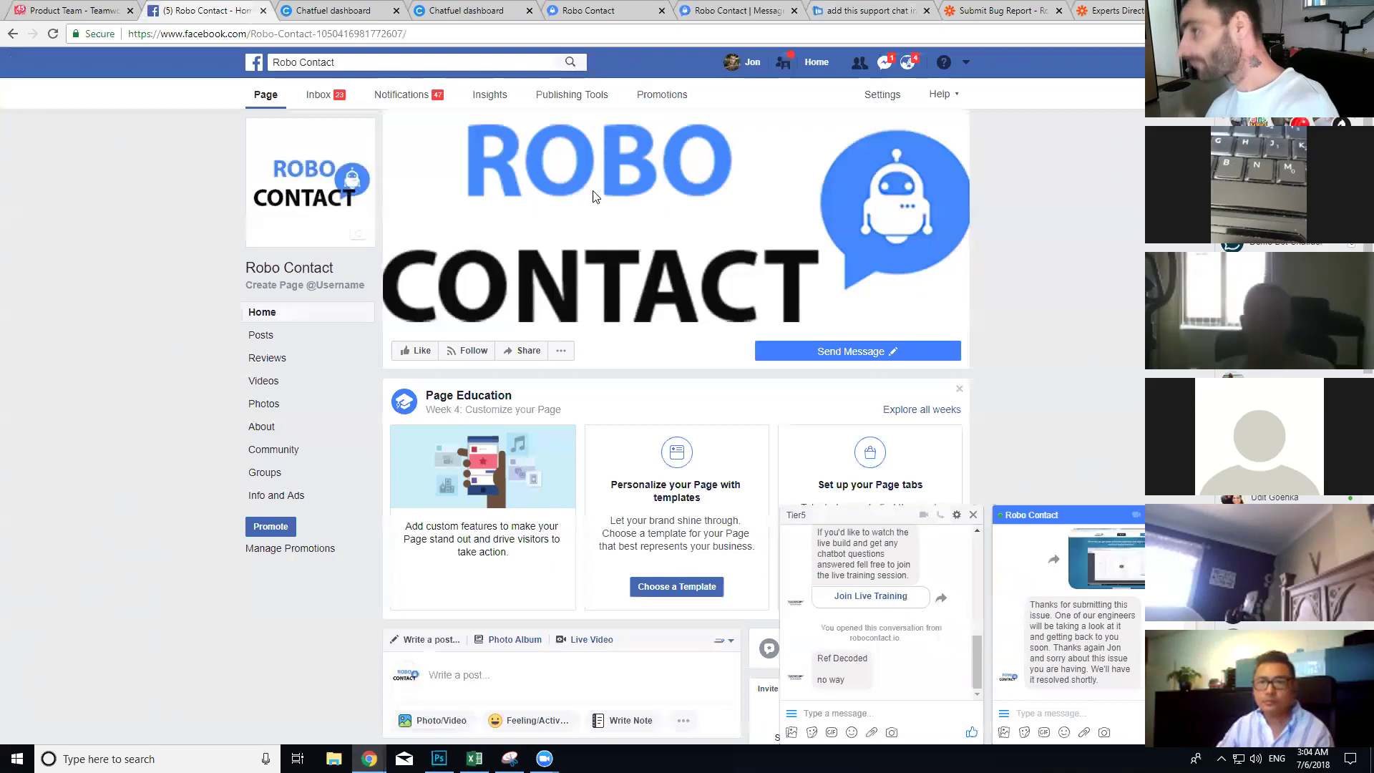
Step: Show the recent Messenger conversations on the Robo Contact Facebook page
click(884, 64)
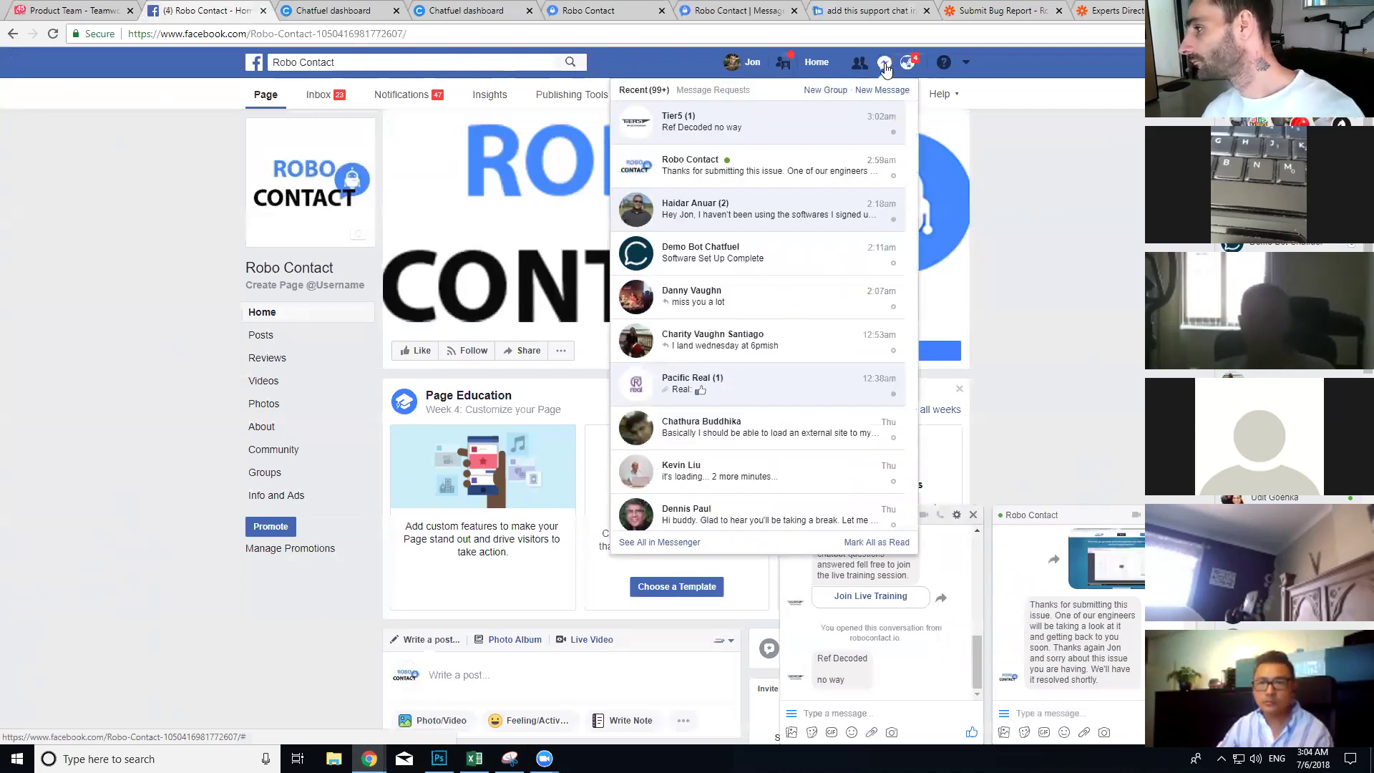